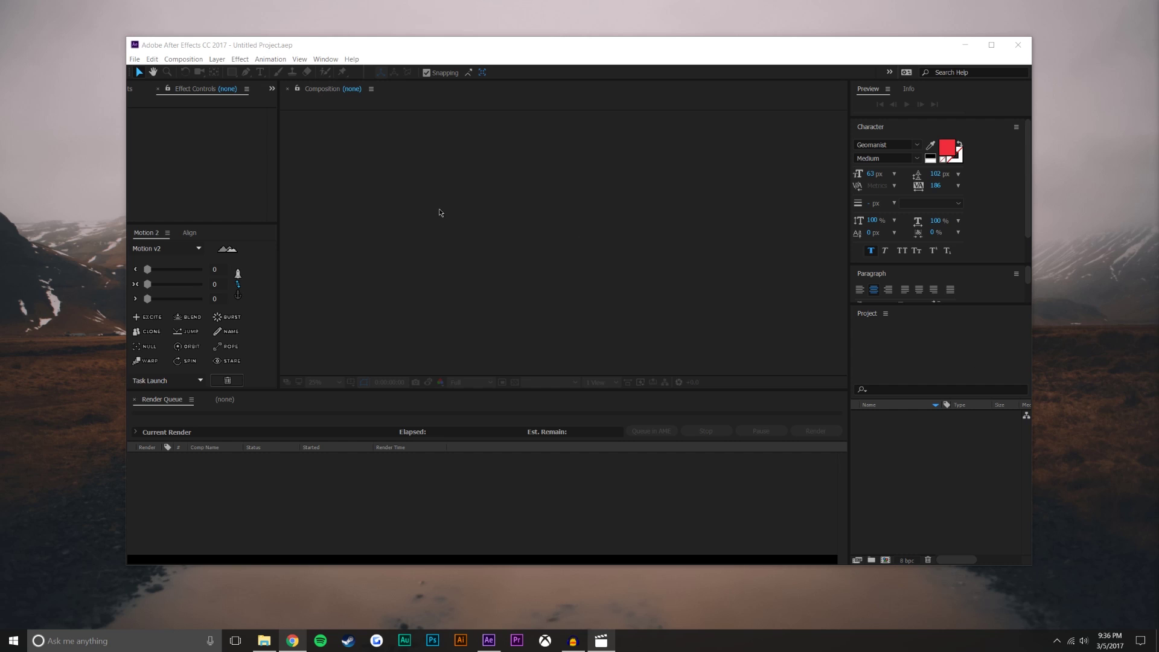
Step: Start a new composition with a 10-second duration, 1920 px width and 1080 px height
left_click(180, 61)
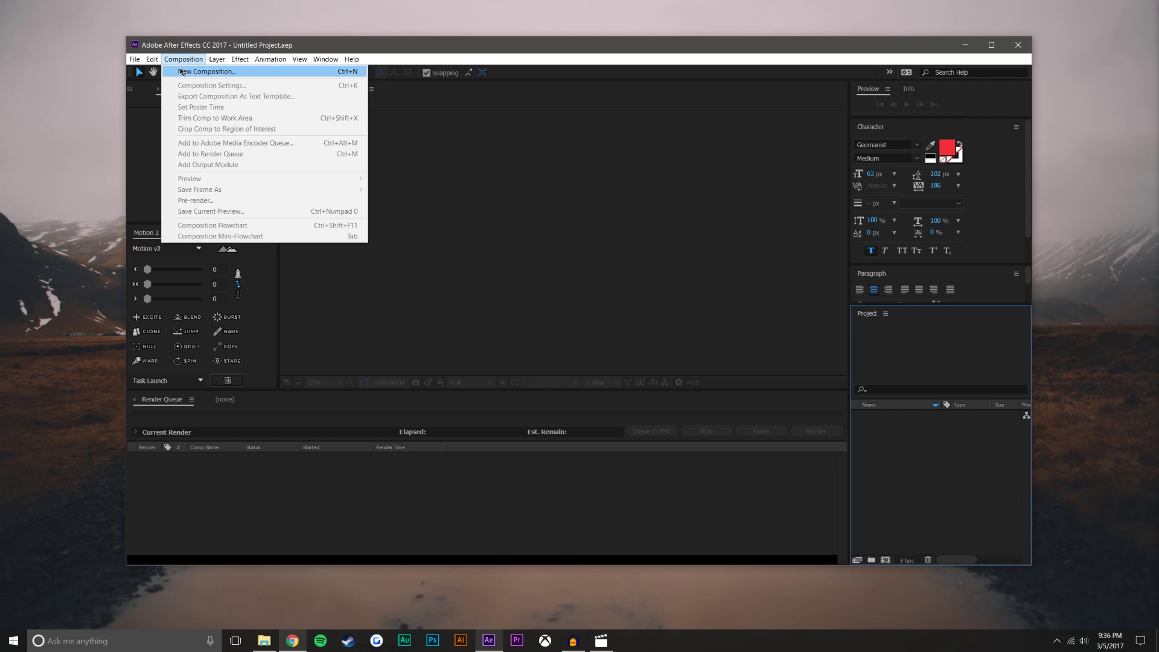
left_click(181, 72)
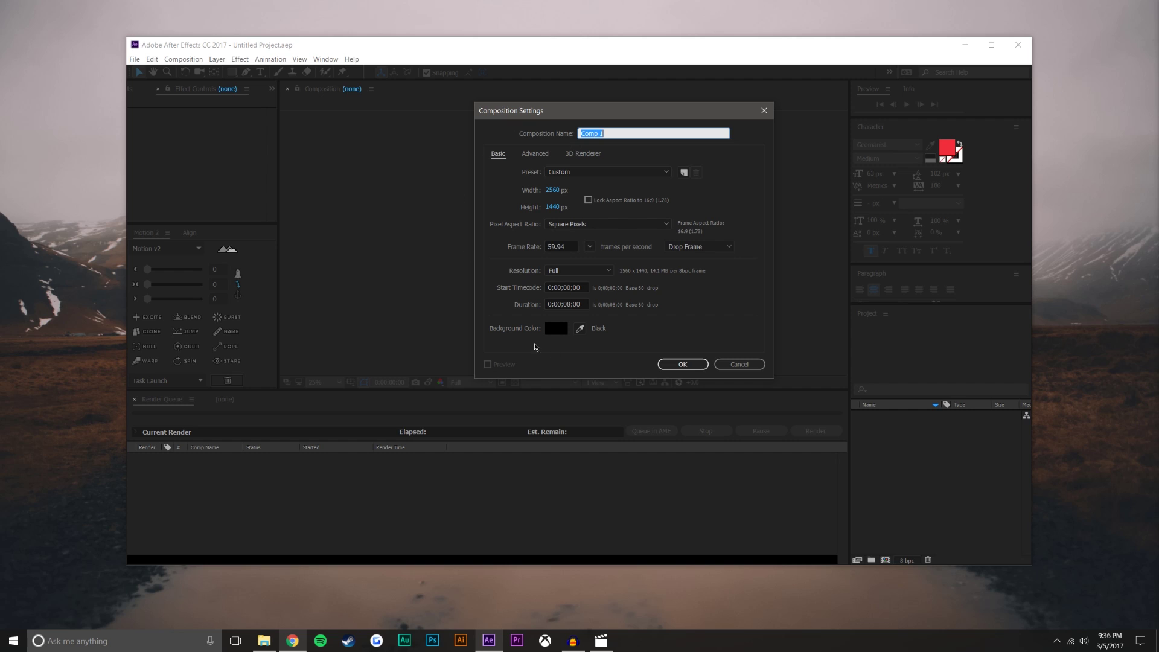
left_click(571, 306)
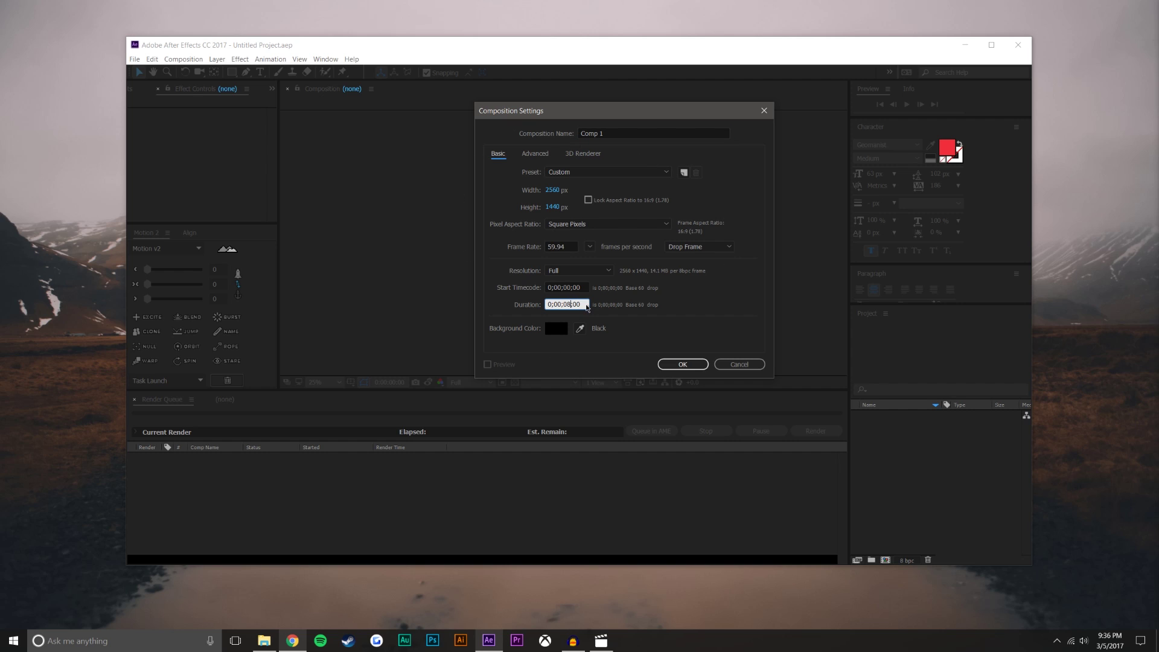
type("10")
left_click(555, 191)
type("1920")
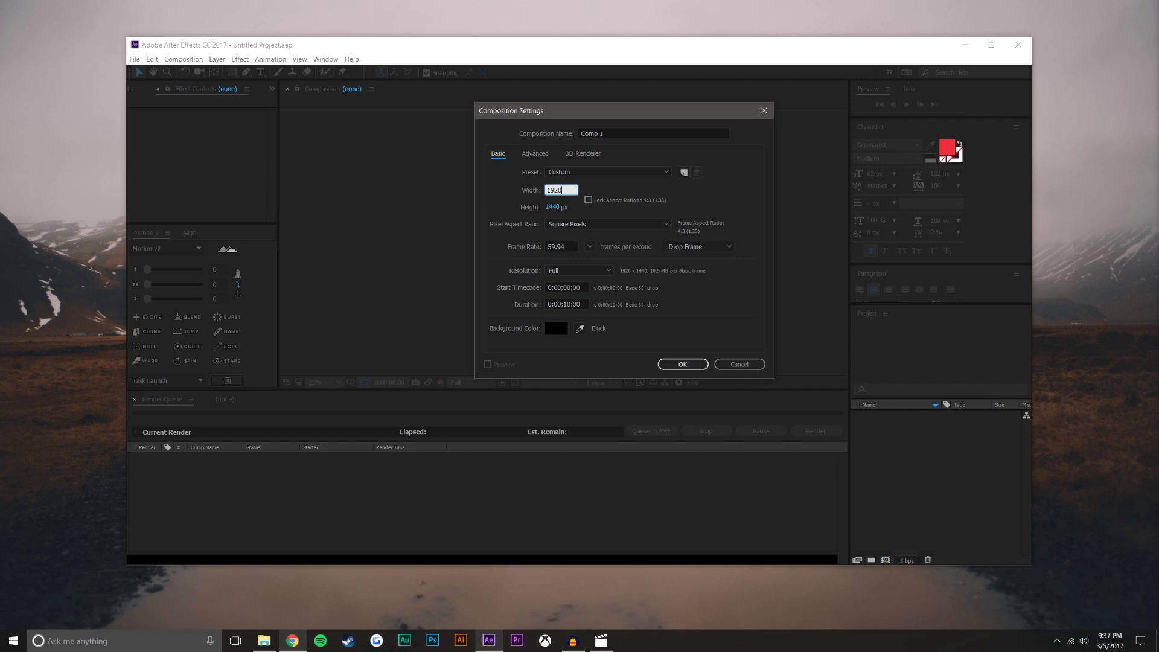
key("Tab")
type("1080")
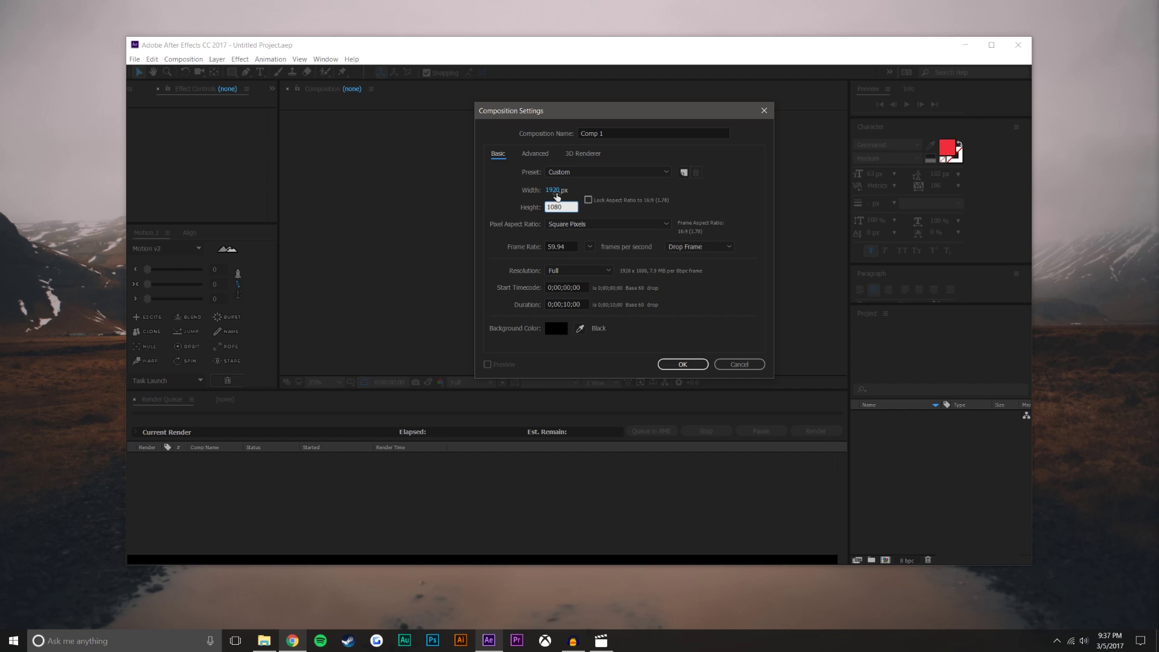
Step: Set the composition's frame rate to 29.97 fps, create it, and maximize the program window
left_click(732, 303)
left_click(594, 248)
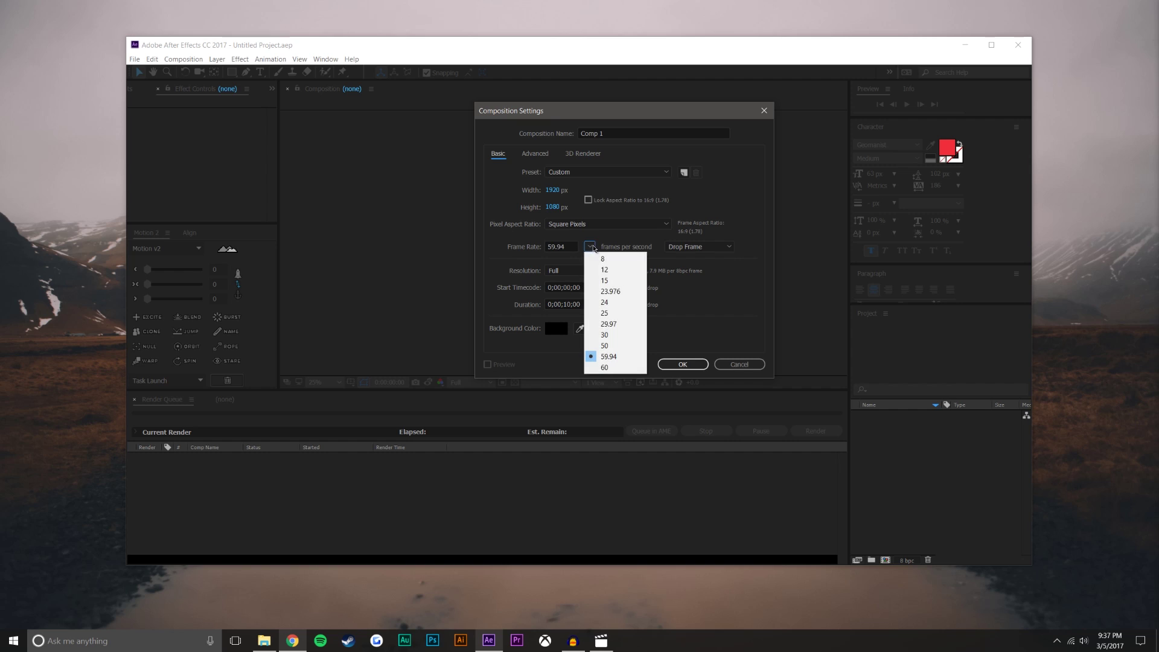
left_click(628, 324)
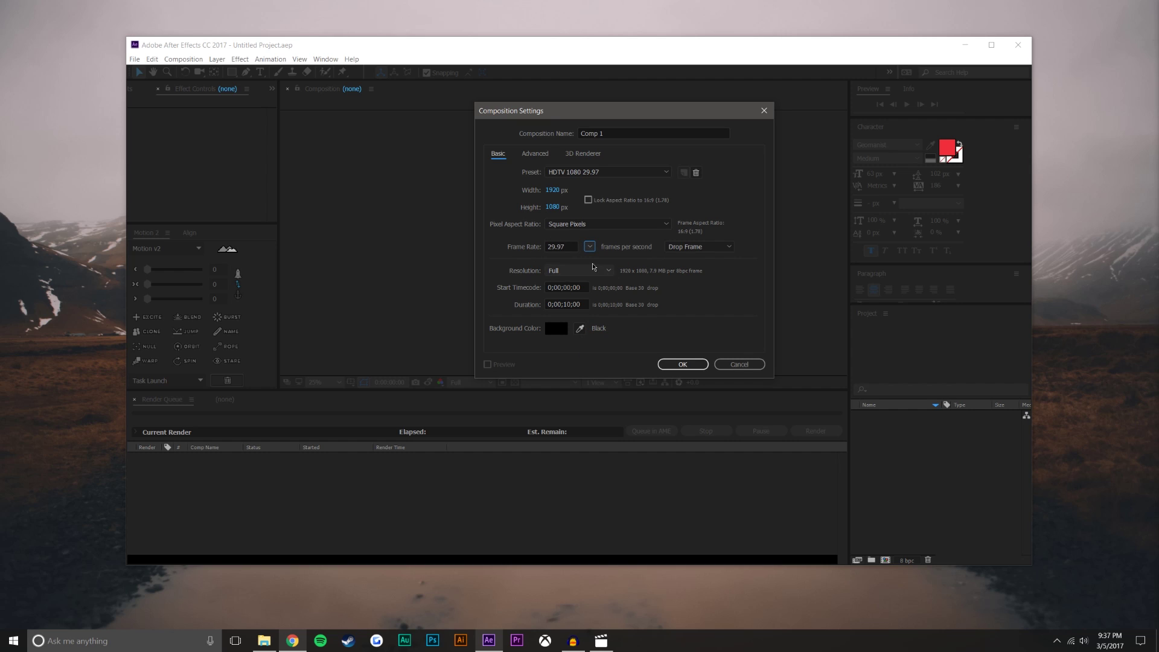
left_click(696, 365)
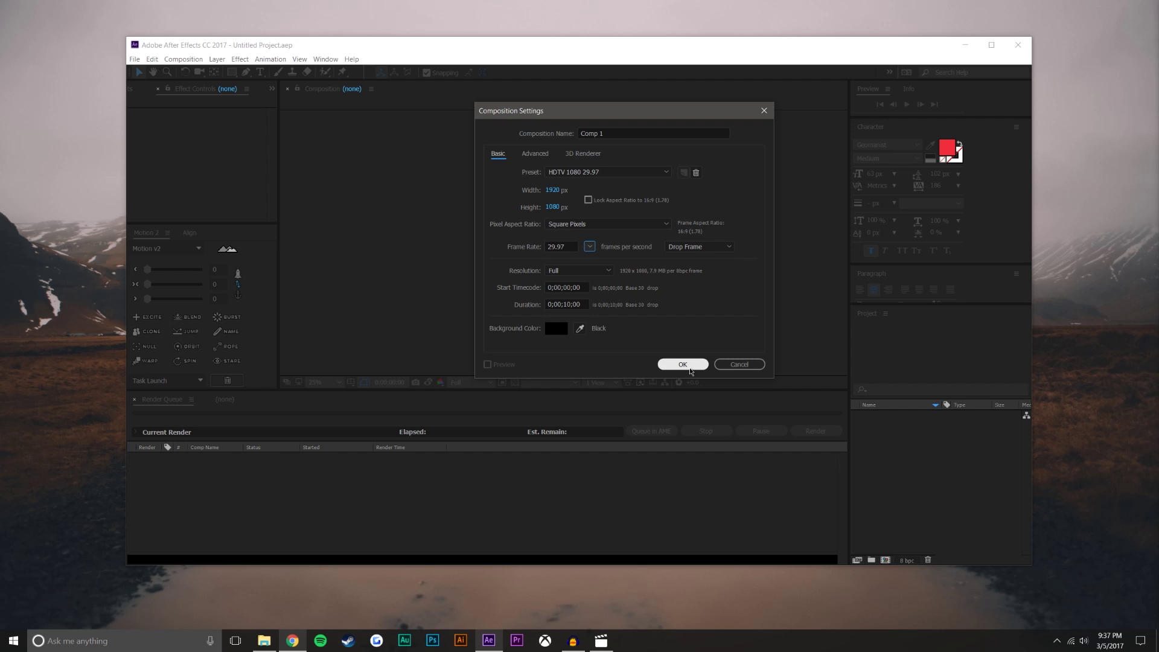
left_click(683, 364)
key("super+Up")
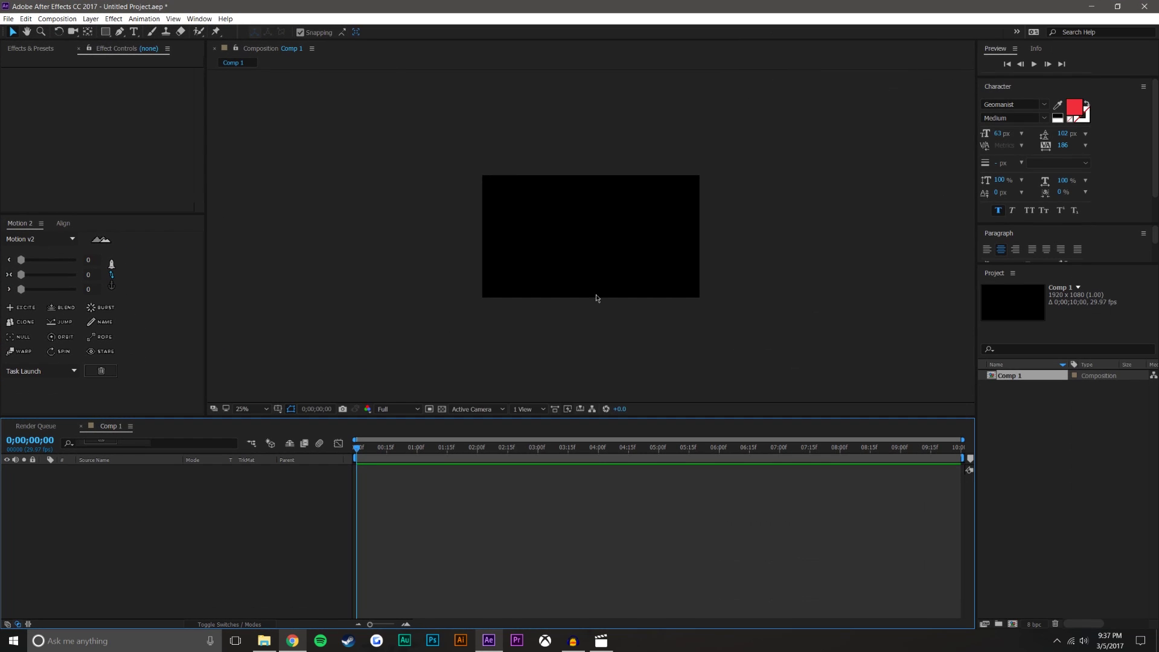
Step: Draw a small circle with the Ellipse tool, slightly left of the composition's center
scroll(597, 282, "up", 4)
scroll(599, 285, "down", 2)
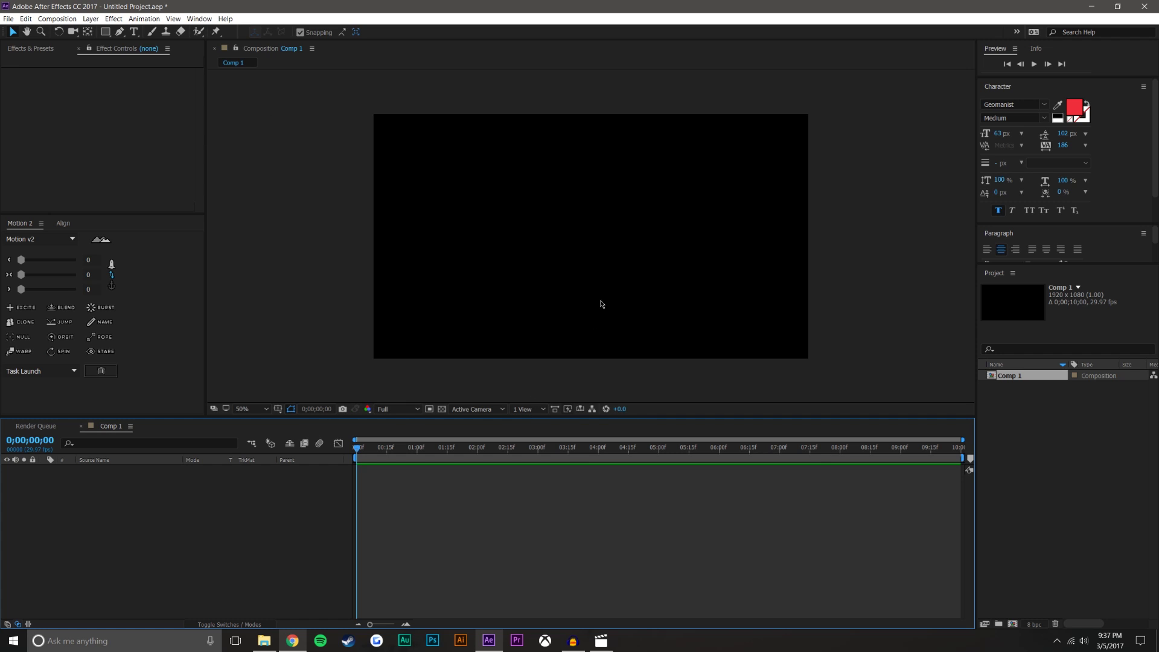
left_click(105, 31)
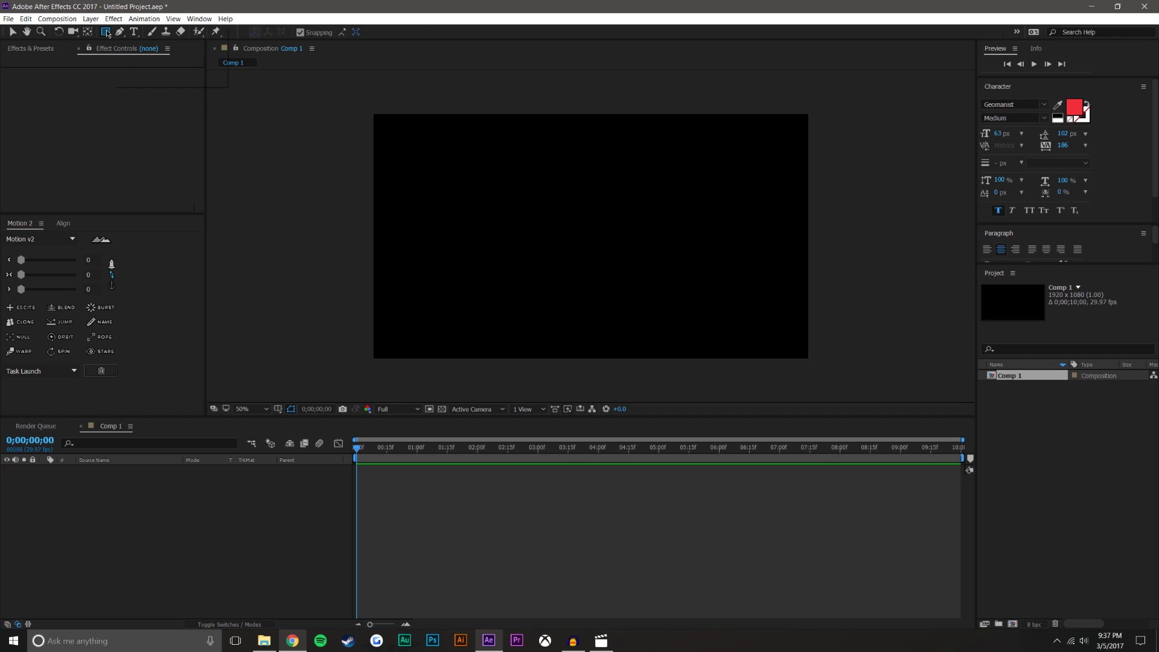
left_click(146, 56)
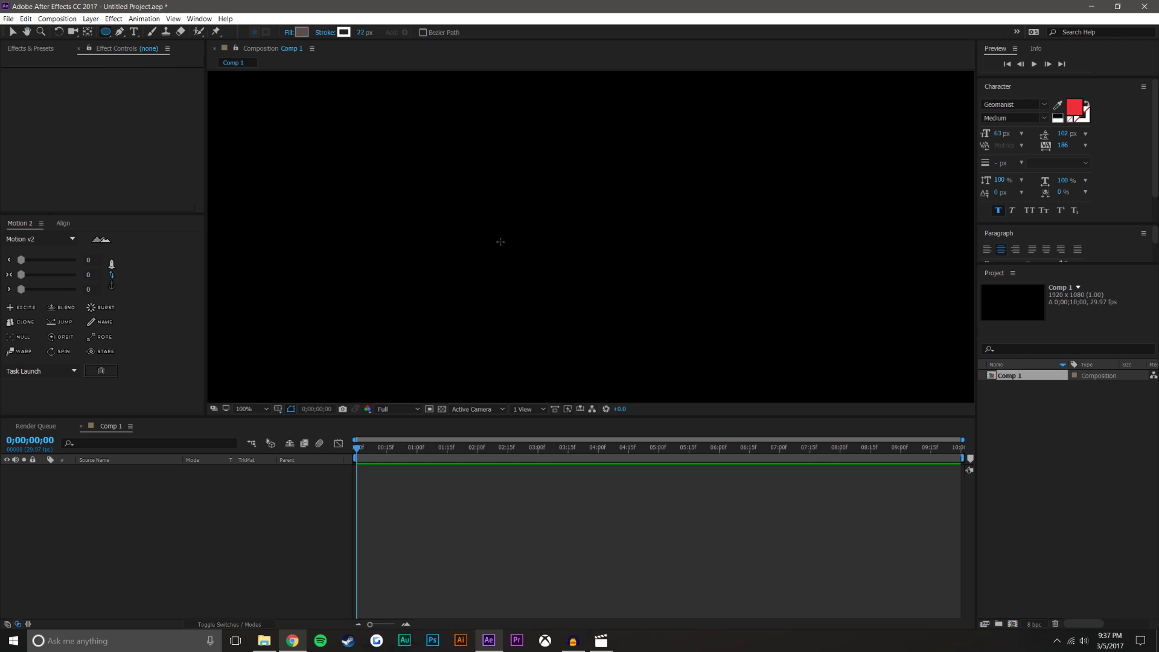
left_click_drag(531, 212, 585, 266)
Step: Set the circle's stroke width to 0 px and its fill type to Solid Color
left_click_drag(365, 32, 85, 41)
left_click(288, 32)
left_click(673, 230)
left_click(686, 231)
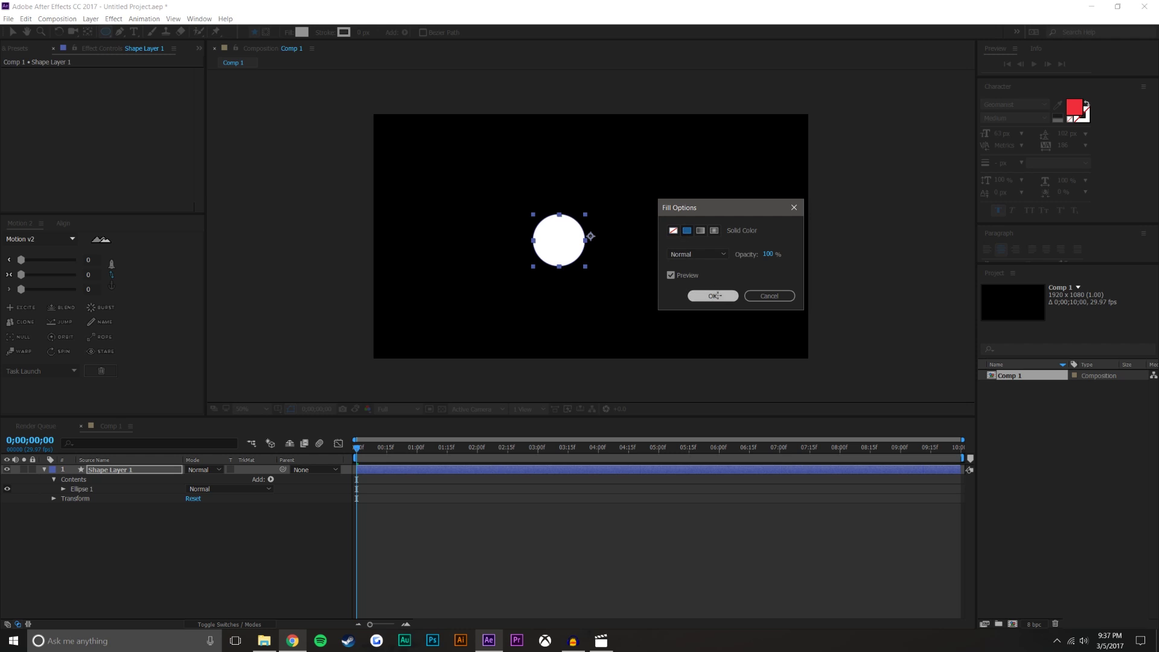
left_click(712, 296)
Step: Move the circle layer's anchor point to the exact center of the circle
left_click(12, 32)
left_click(305, 130)
left_click(554, 238)
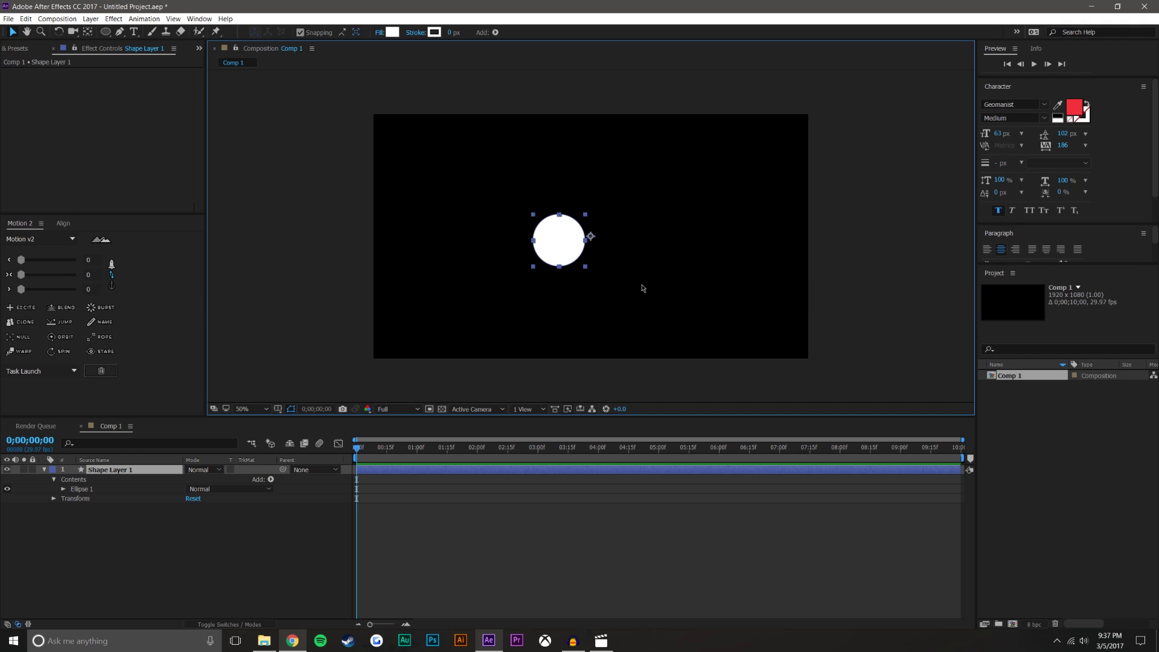
key("y")
left_click_drag(591, 236, 558, 240)
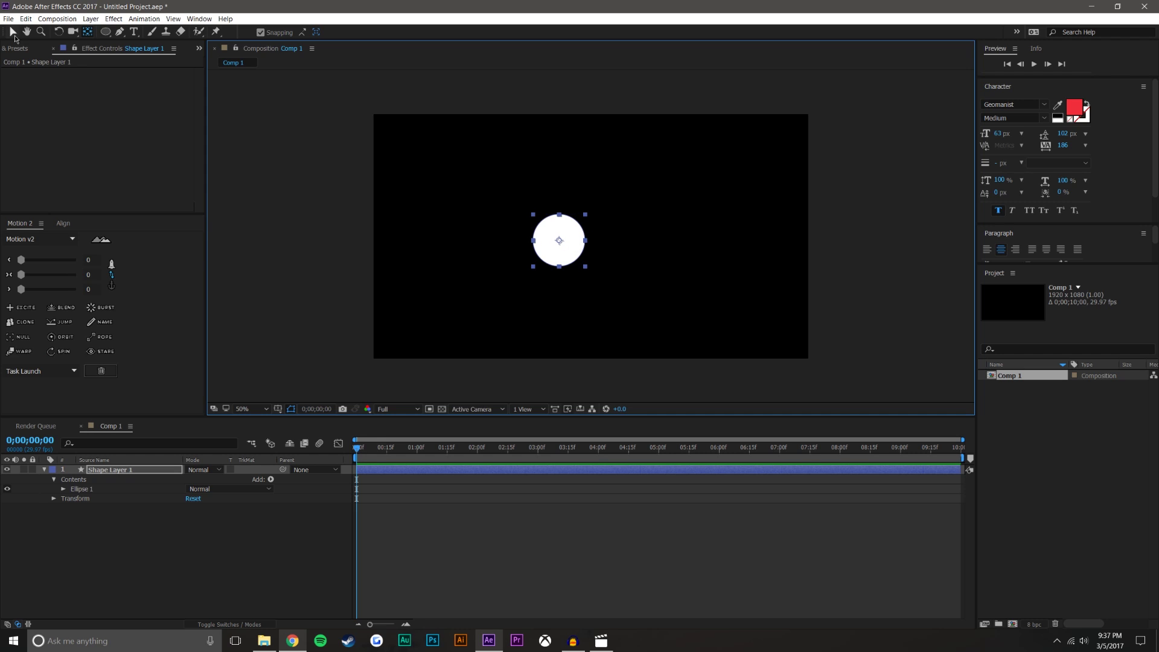
Step: Align the circle to the composition's center both horizontally and vertically
left_click(13, 33)
left_click(69, 227)
left_click(88, 252)
left_click(30, 251)
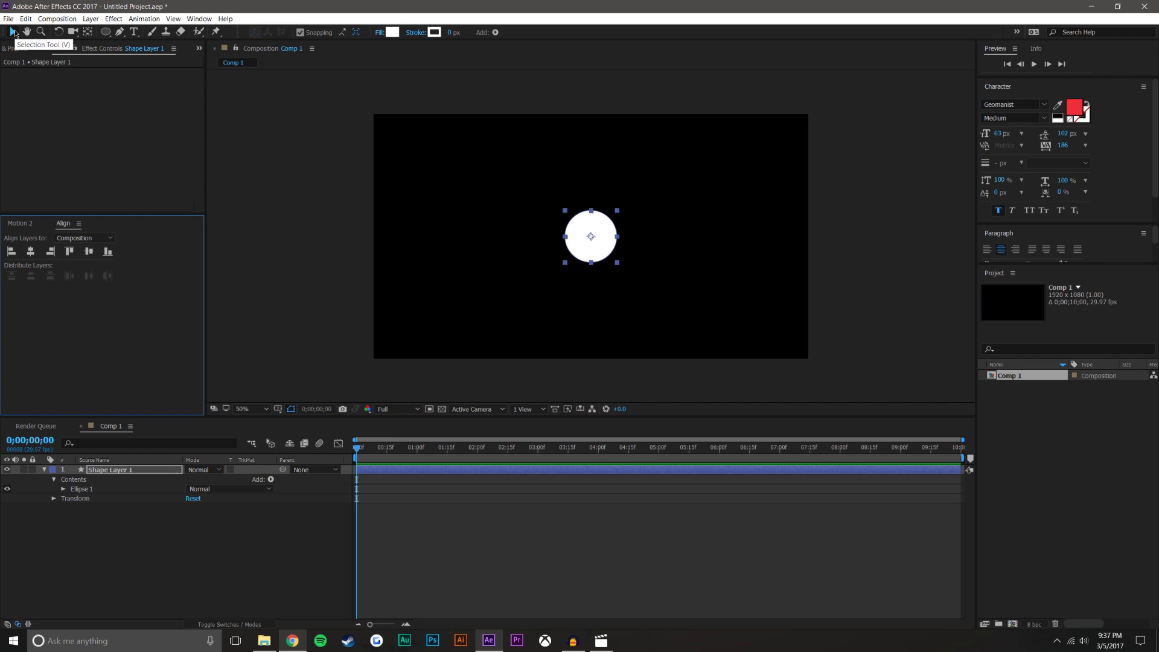
Step: Scale the circle down freehand around its center to about 5.2%
left_click(289, 509)
left_click(596, 243)
scroll(601, 252, "up", 1)
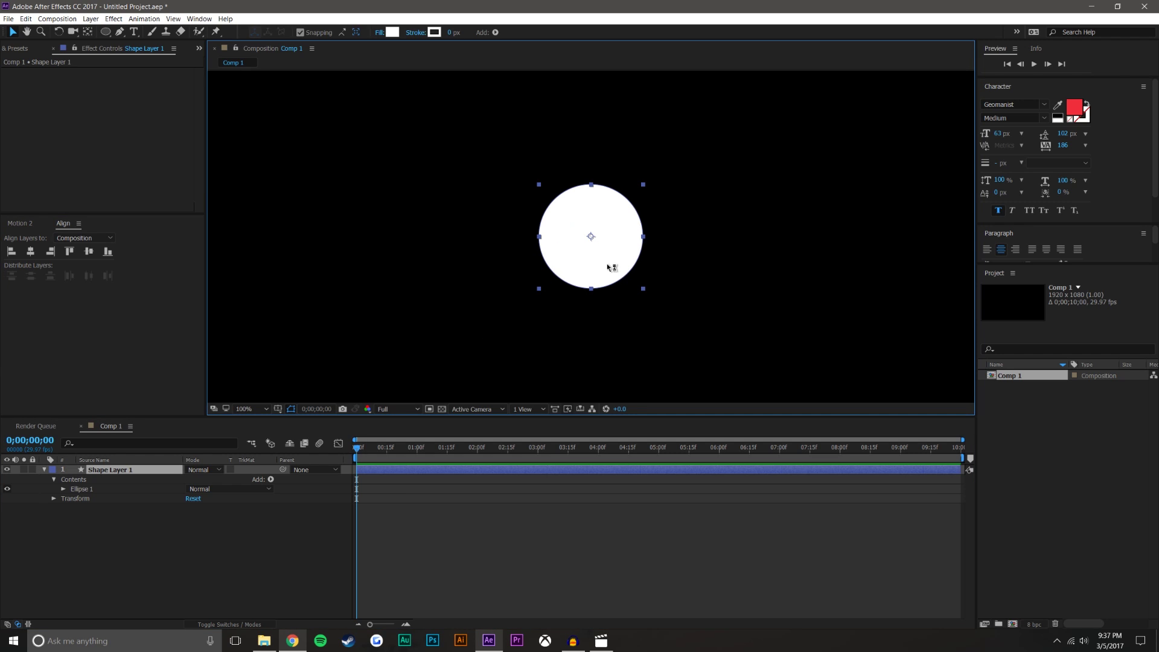
left_click_drag(642, 288, 593, 240)
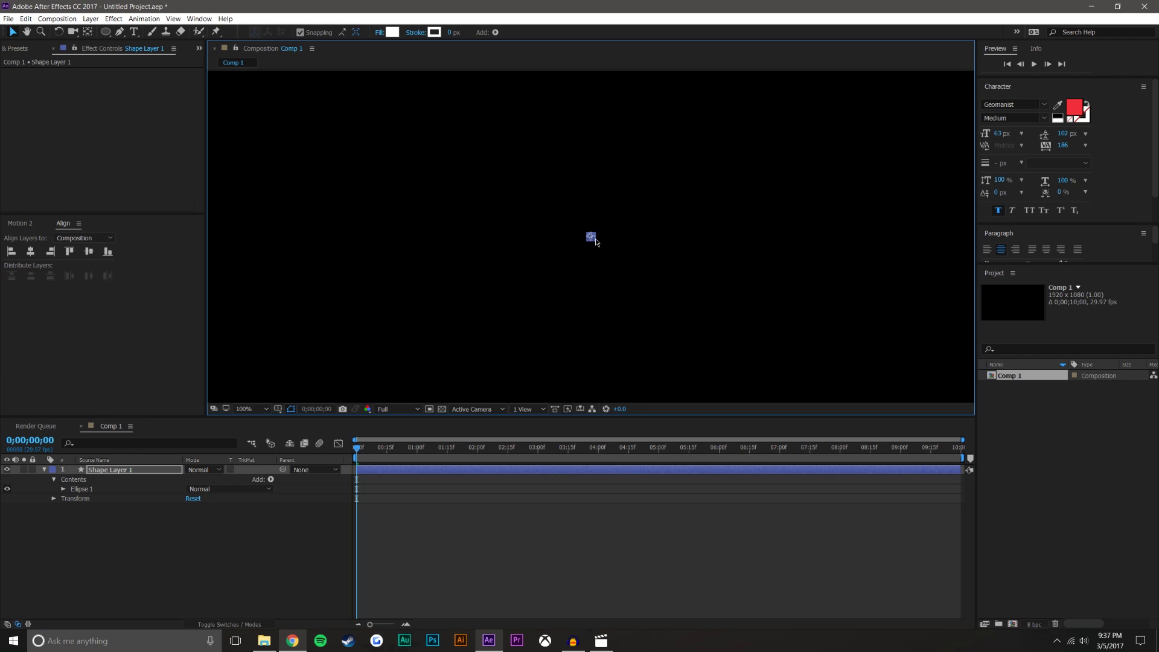
left_click(640, 244)
scroll(641, 244, "down", 1)
scroll(610, 245, "up", 3)
key("period")
key("period")
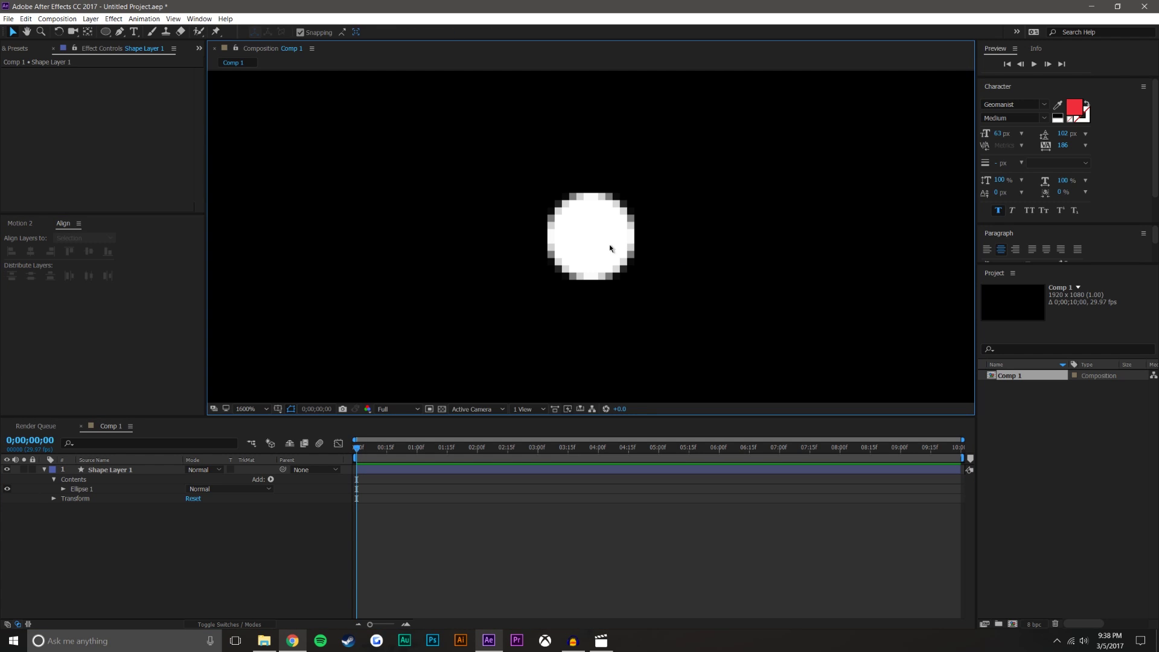
Step: Set the circle layer's scale to 1.5% and check the dot's size at several magnifications
left_click(611, 248)
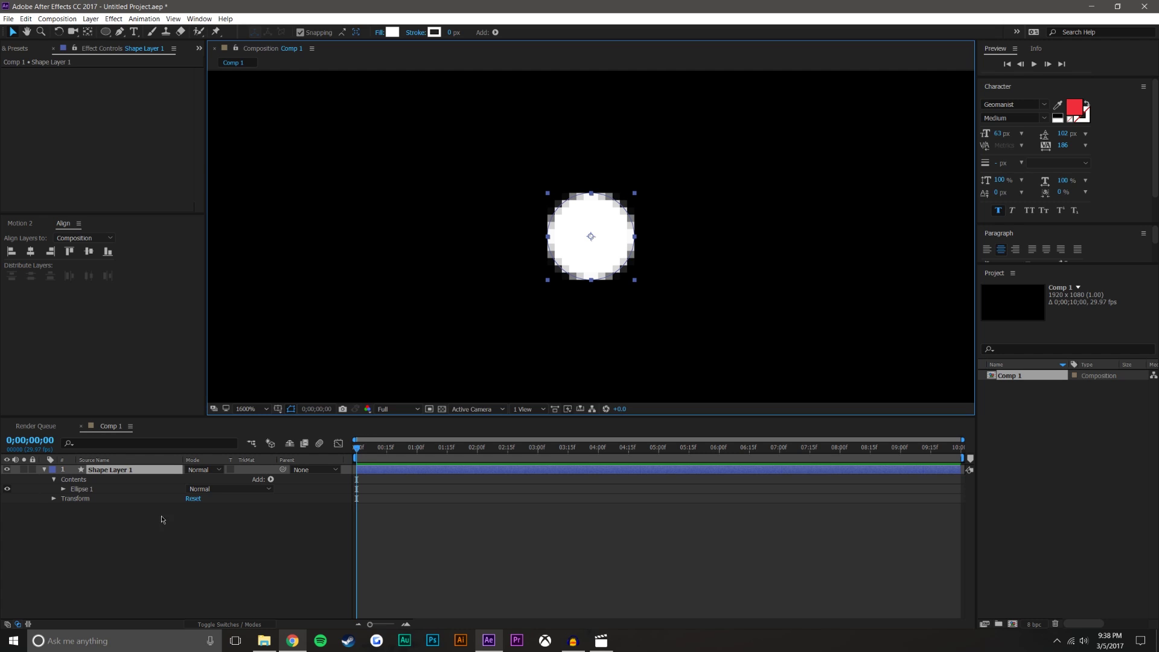
key("s")
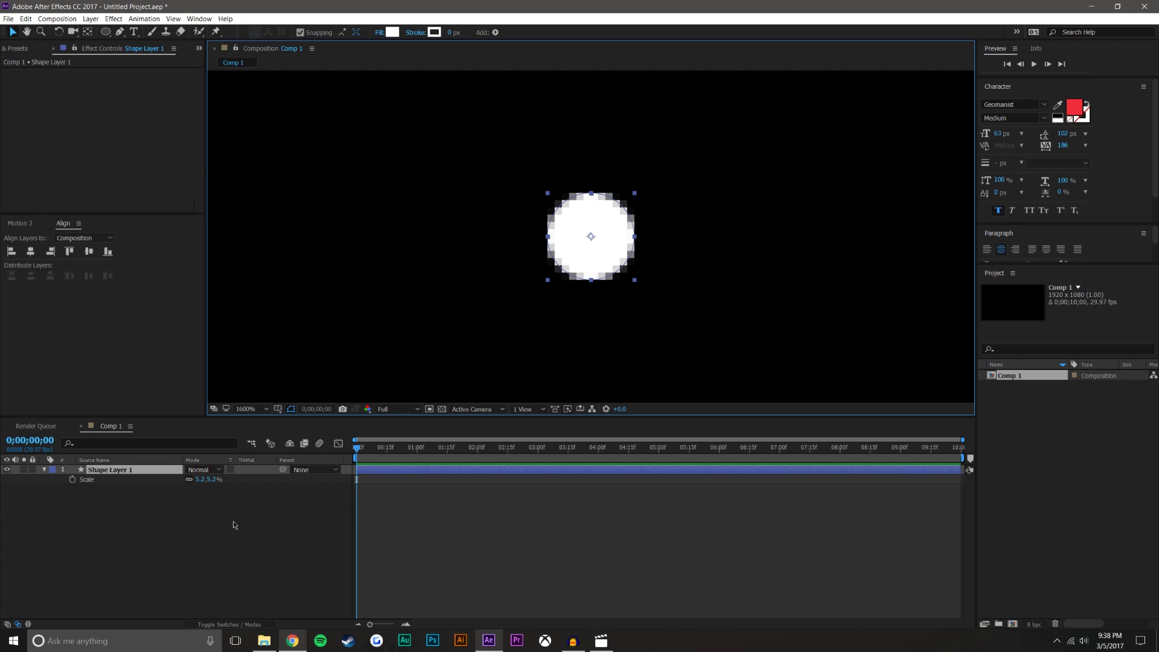
left_click(215, 478)
type("1.5")
key("Return")
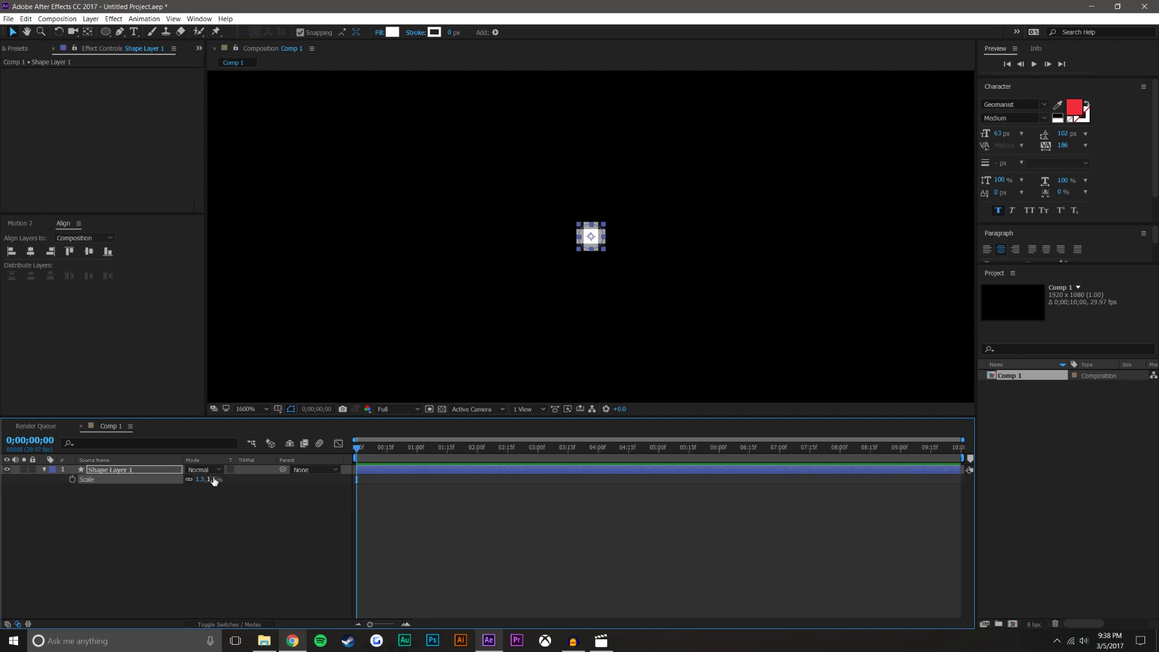
left_click(626, 311)
scroll(628, 309, "down", 2)
scroll(628, 307, "down", 5)
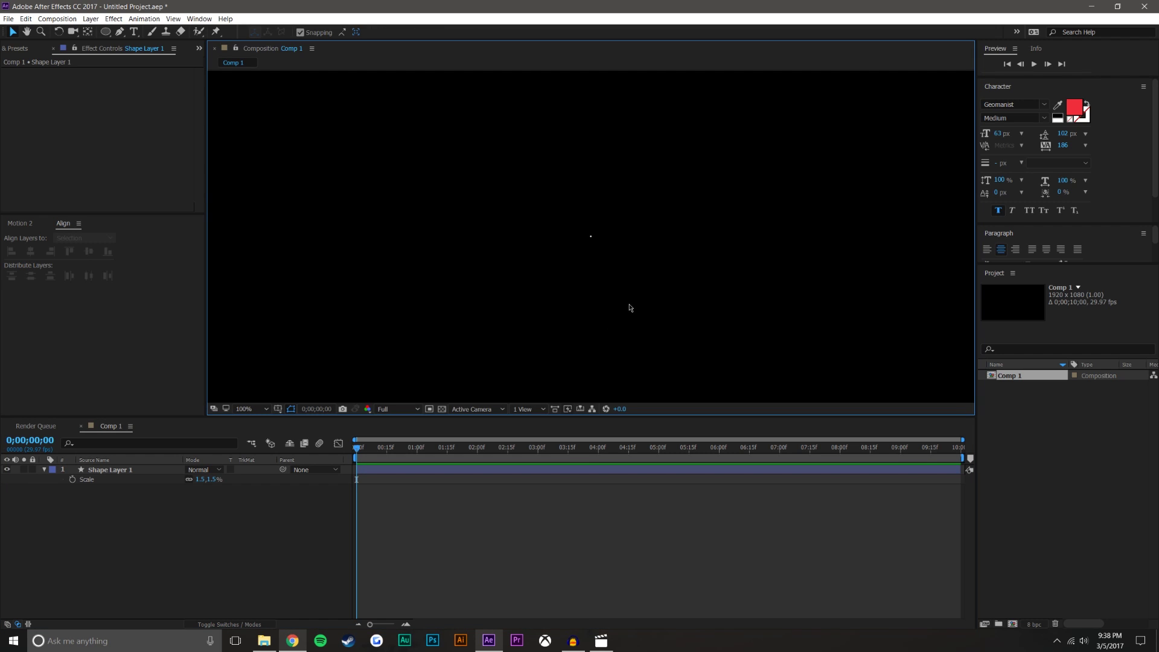
scroll(631, 306, "up", 5)
scroll(631, 305, "down", 1)
scroll(734, 273, "down", 2)
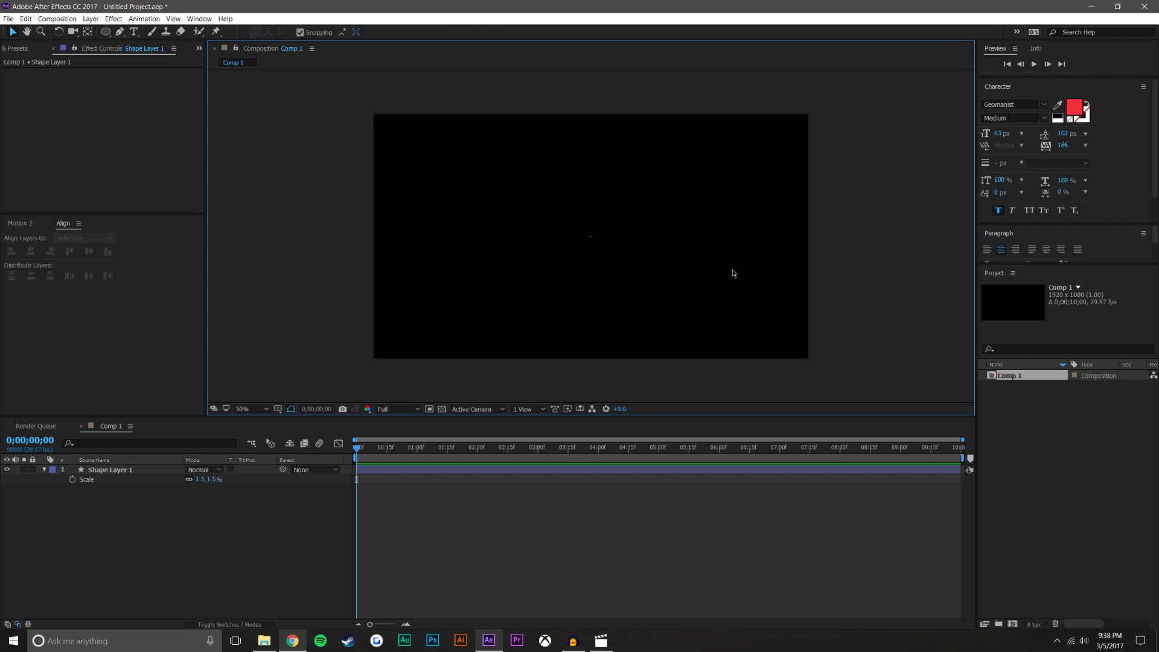
scroll(617, 245, "up", 6)
Step: Set the circle layer's scale to 1.8%
left_click(213, 480)
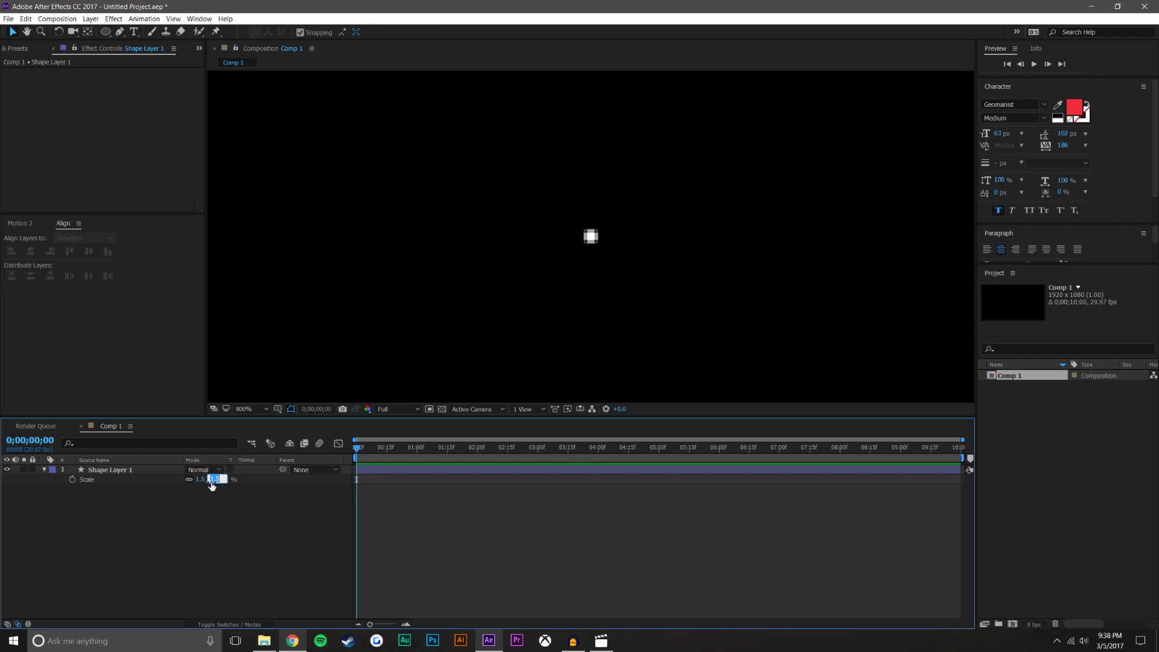
type("1.7")
key("Return")
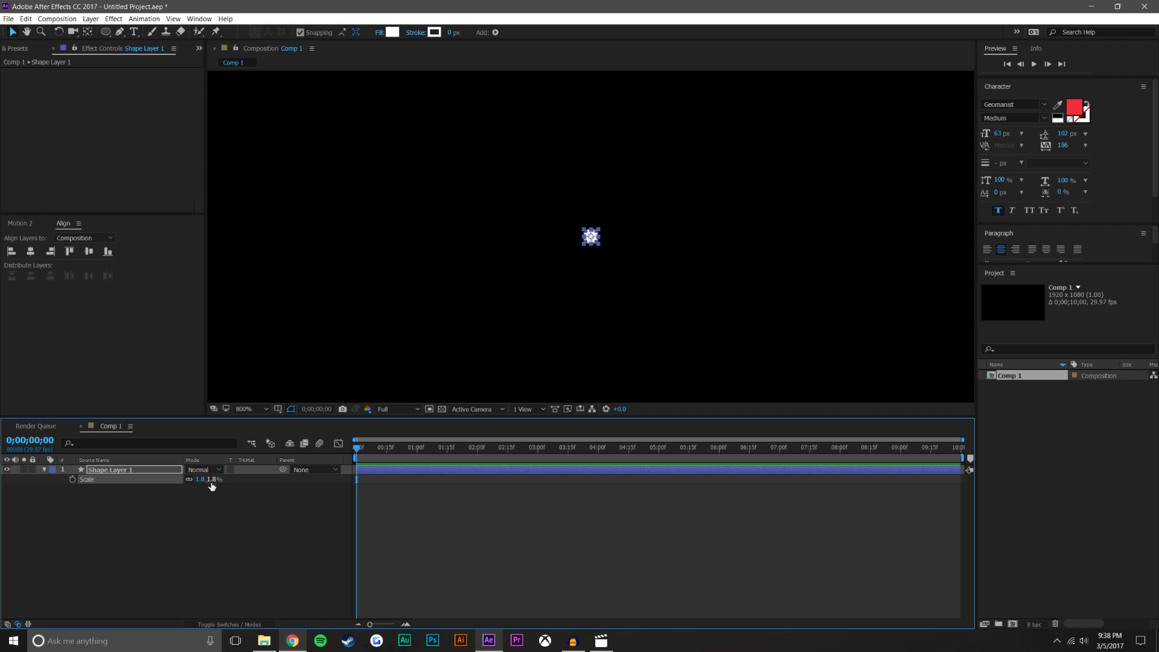
scroll(655, 261, "up", 1)
scroll(655, 262, "down", 1)
Step: Set the circle layer's scale to 2%
left_click(217, 479)
type("2")
key("Return")
left_click(602, 269)
scroll(604, 269, "down", 3)
scroll(607, 269, "down", 3)
scroll(693, 260, "up", 5)
Step: Examine the dot's size and sharpness in the composition at different magnifications
key("comma")
key("comma")
key("comma")
key("comma")
key("comma")
key("comma")
key("comma")
key("period")
key("period")
key("period")
key("period")
key("period")
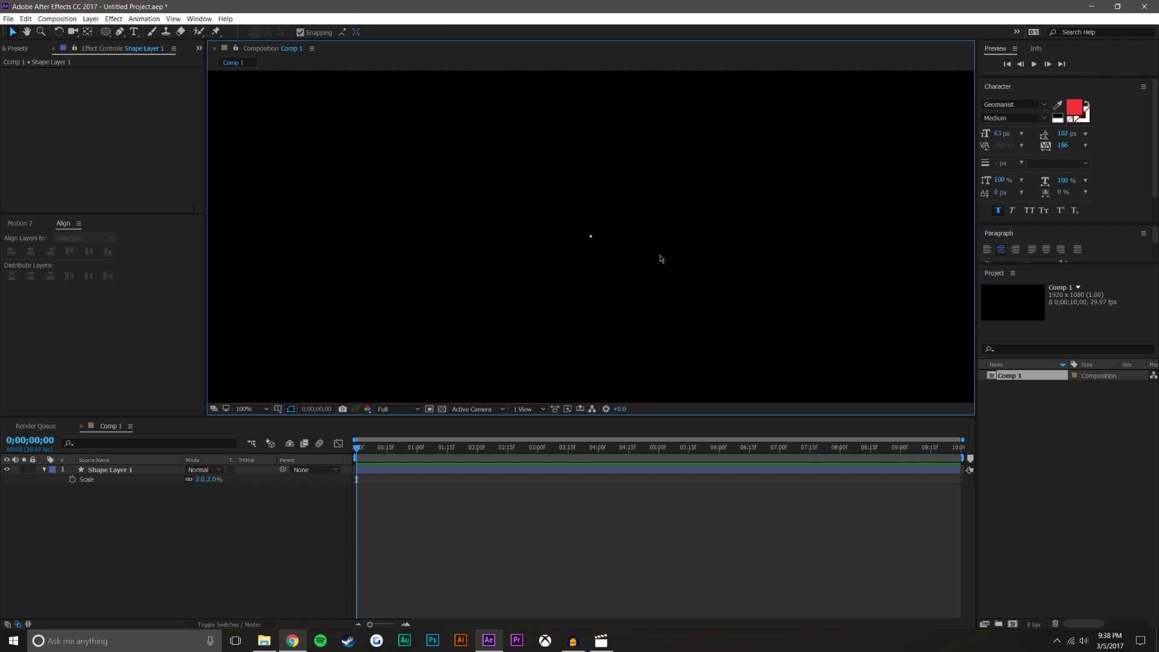
key("period")
key("period")
Step: Duplicate the dot's shape layer three times to get four stacked dot layers
left_click(188, 522)
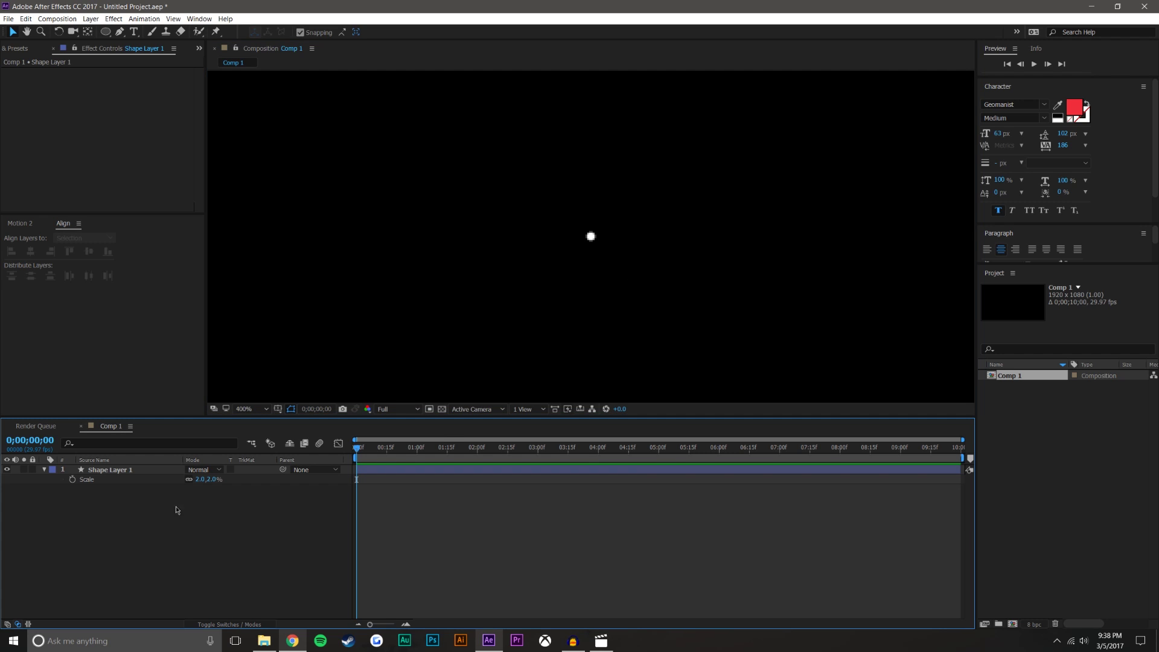
left_click(111, 471)
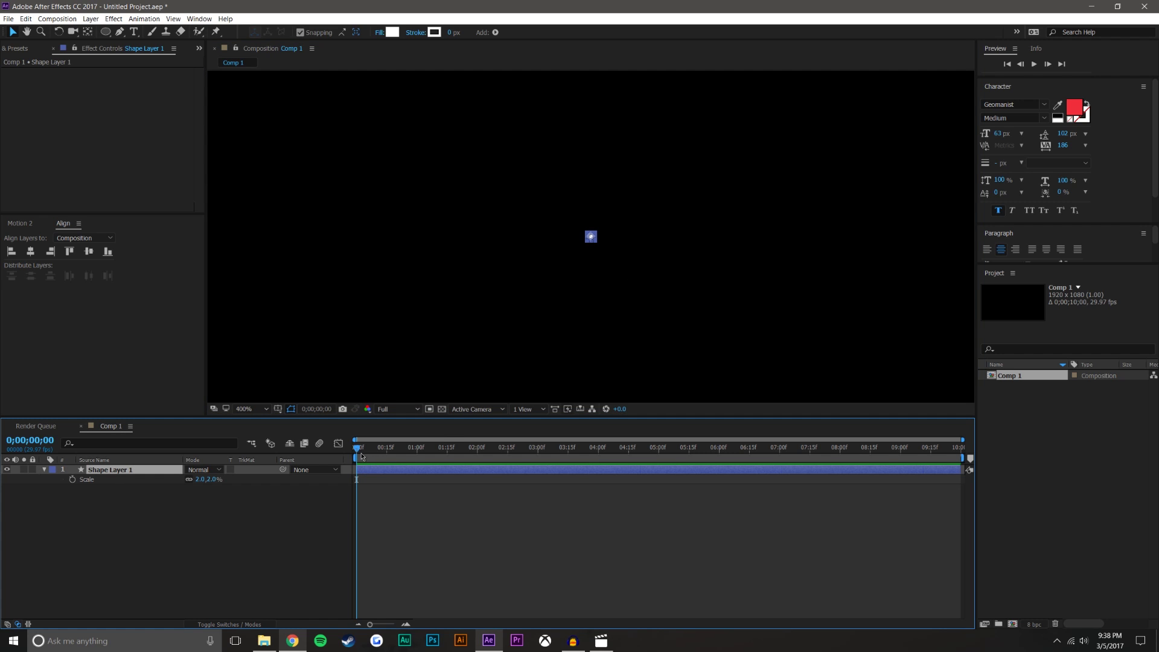
key("ctrl+d")
key("ctrl+d")
key("ctrl+d")
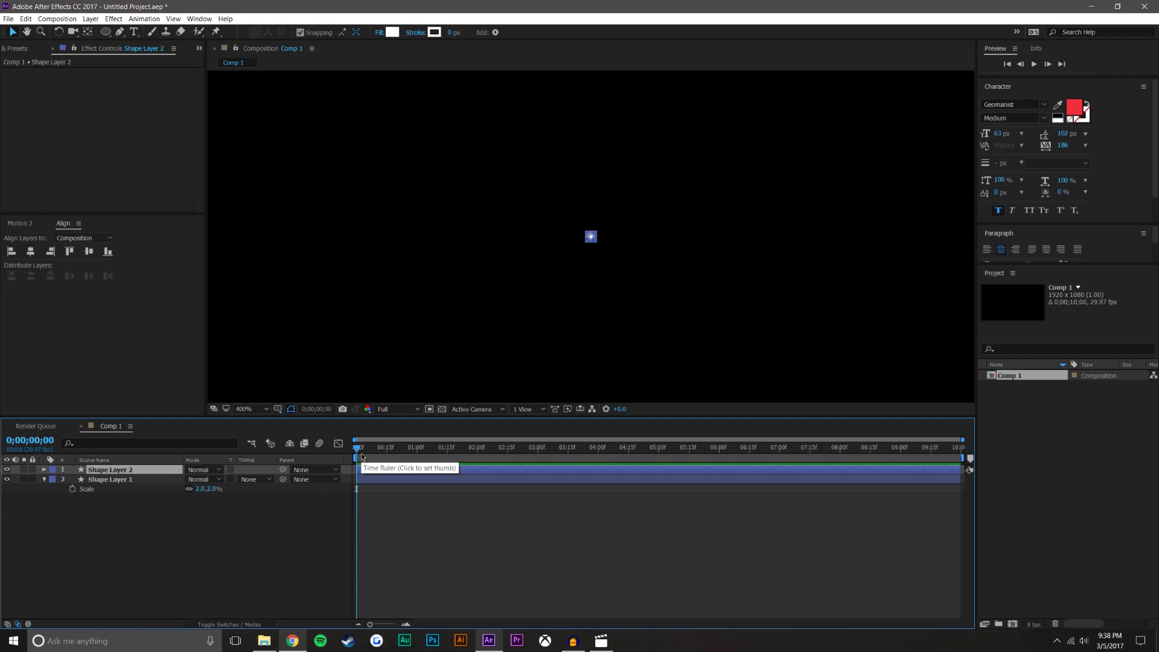
left_click(199, 542)
Step: Rename the topmost layer LL and the second layer LC
right_click(123, 470)
left_click(152, 469)
type("LL")
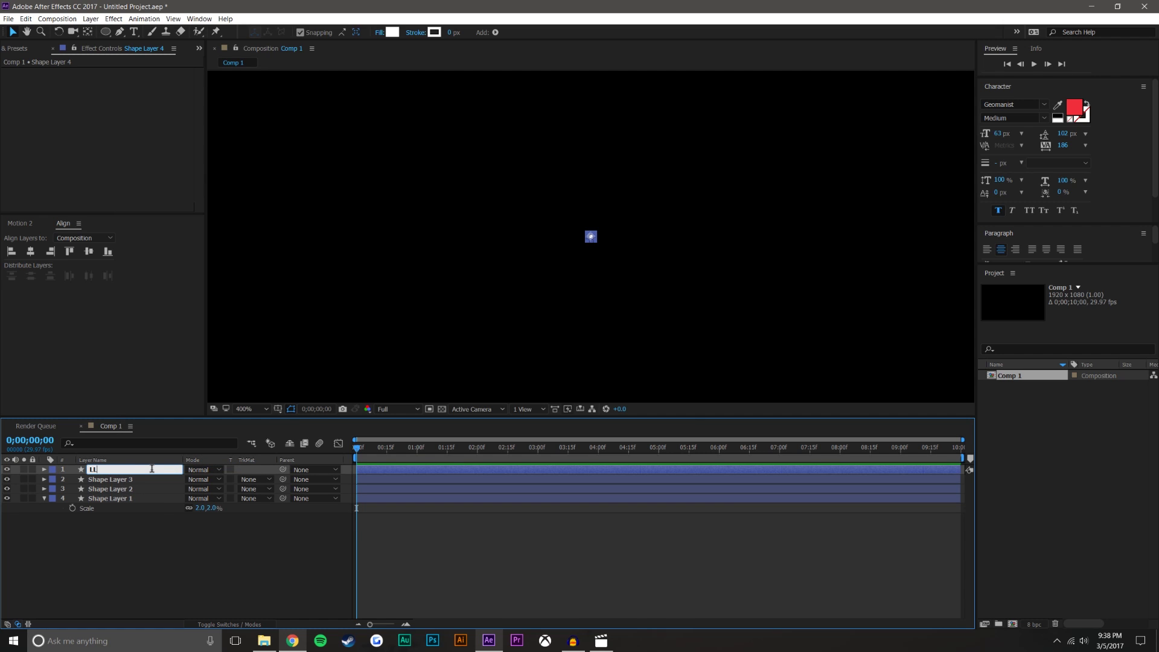
right_click(119, 479)
left_click(138, 477)
type("LC")
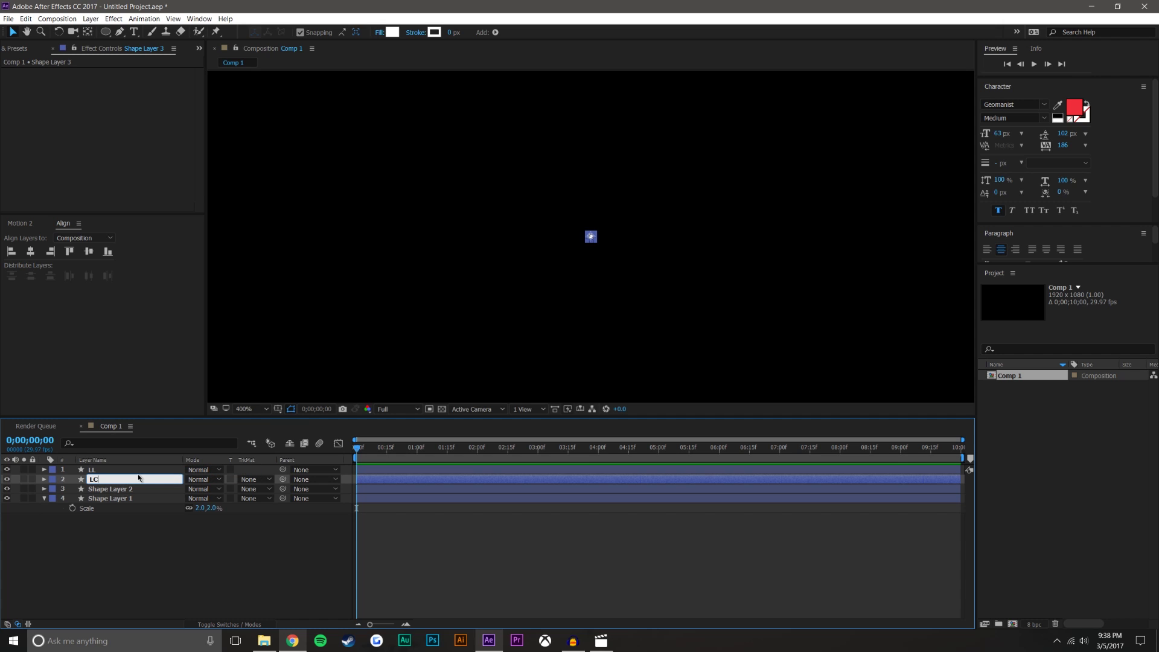
key("Return")
Step: Rename the third layer RC and the fourth layer RR
right_click(121, 489)
left_click(139, 483)
type("R")
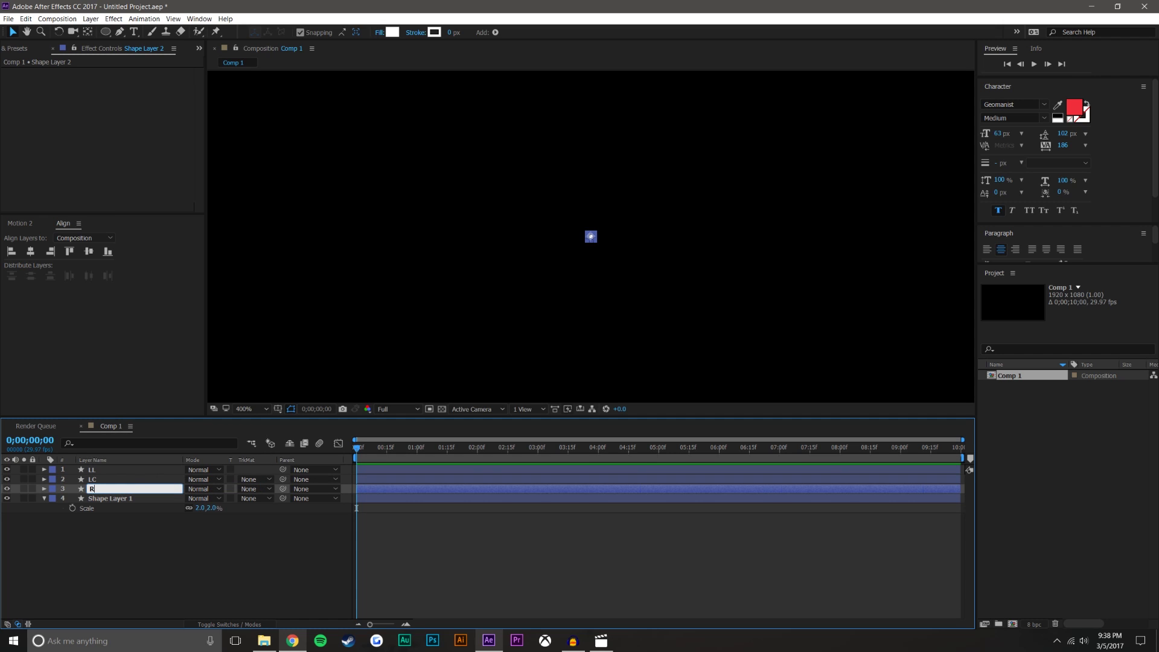
key("Return")
right_click(157, 499)
left_click(170, 488)
type("RR")
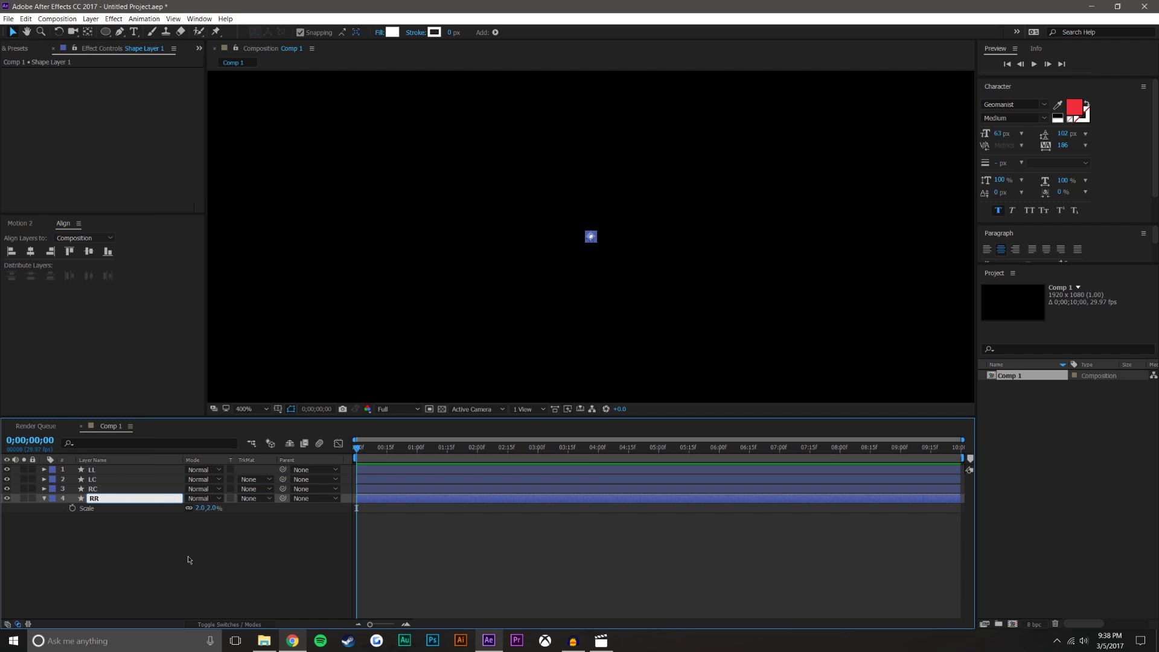
left_click(188, 560)
Step: Move the LL dot horizontally far to the left of the other stacked dots
left_click(592, 238)
left_click_drag(595, 244, 295, 243)
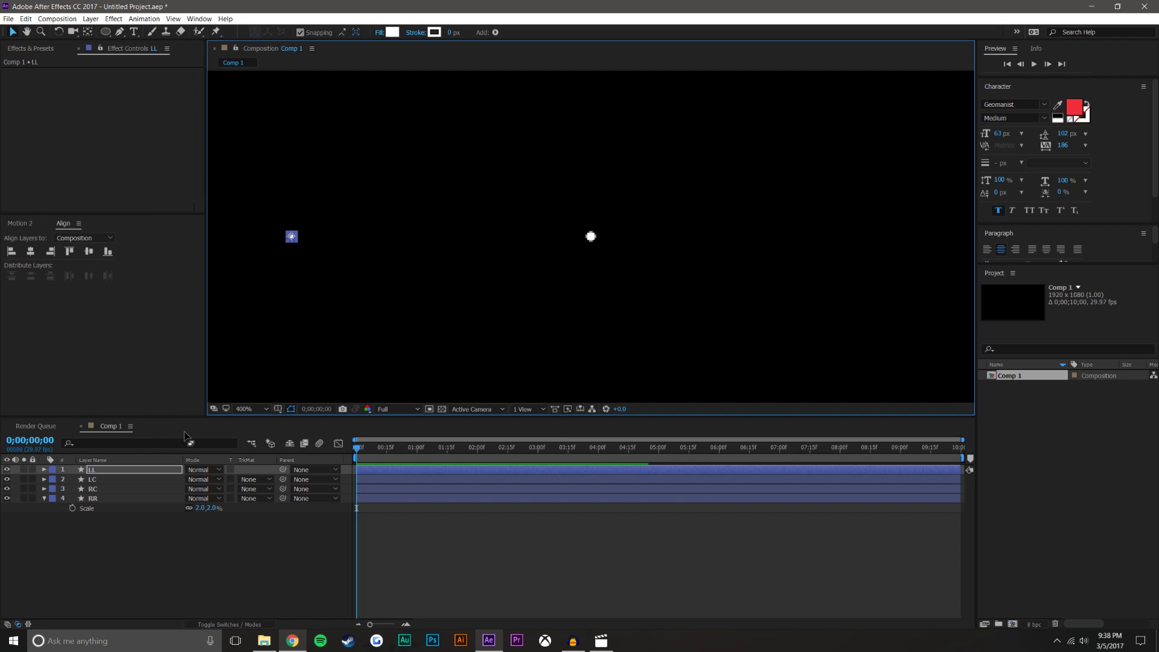
Step: Move the LC dot slightly left of centre, the RC dot slightly right of it, and the RR dot farther right
left_click(146, 480)
left_click_drag(590, 237, 507, 238)
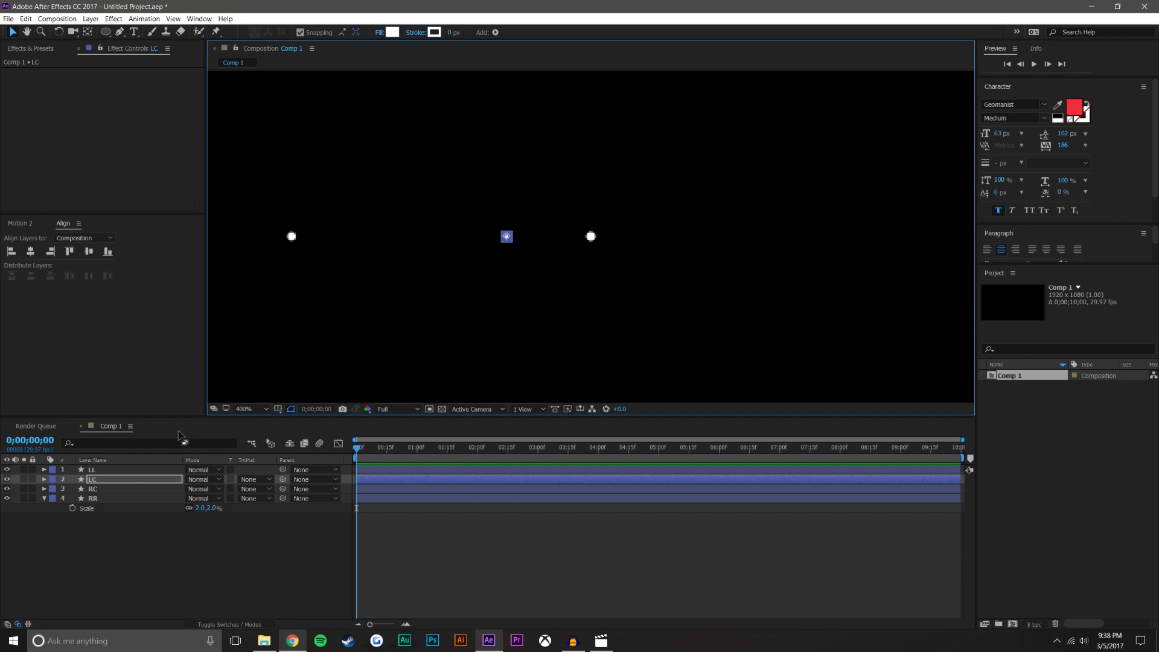
key("ctrl+Down")
left_click_drag(590, 237, 850, 238)
left_click(119, 501)
scroll(821, 238, "down", 3)
left_click(849, 234)
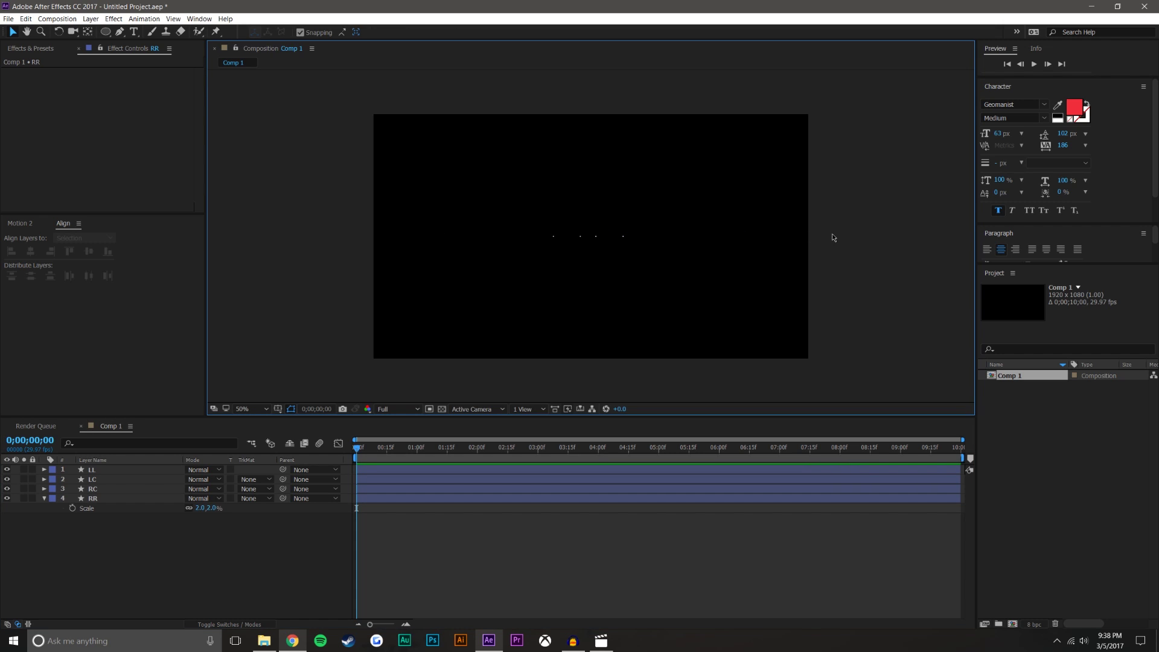
Step: Tighten the row by moving the LL, LC and RR dots horizontally toward the centre
key("slash")
left_click_drag(480, 211, 520, 249)
key("period")
left_click_drag(440, 237, 486, 237)
left_click_drag(524, 225, 571, 241)
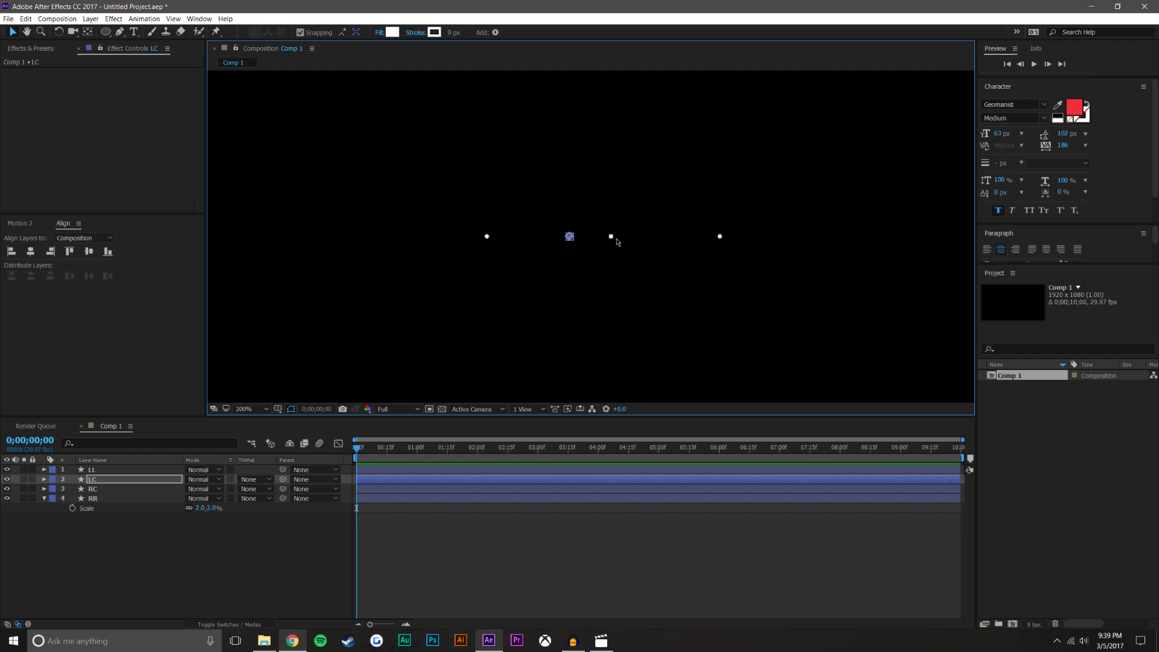
left_click(612, 237)
left_click_drag(720, 241, 685, 241)
left_click(755, 219)
key("comma")
key("comma")
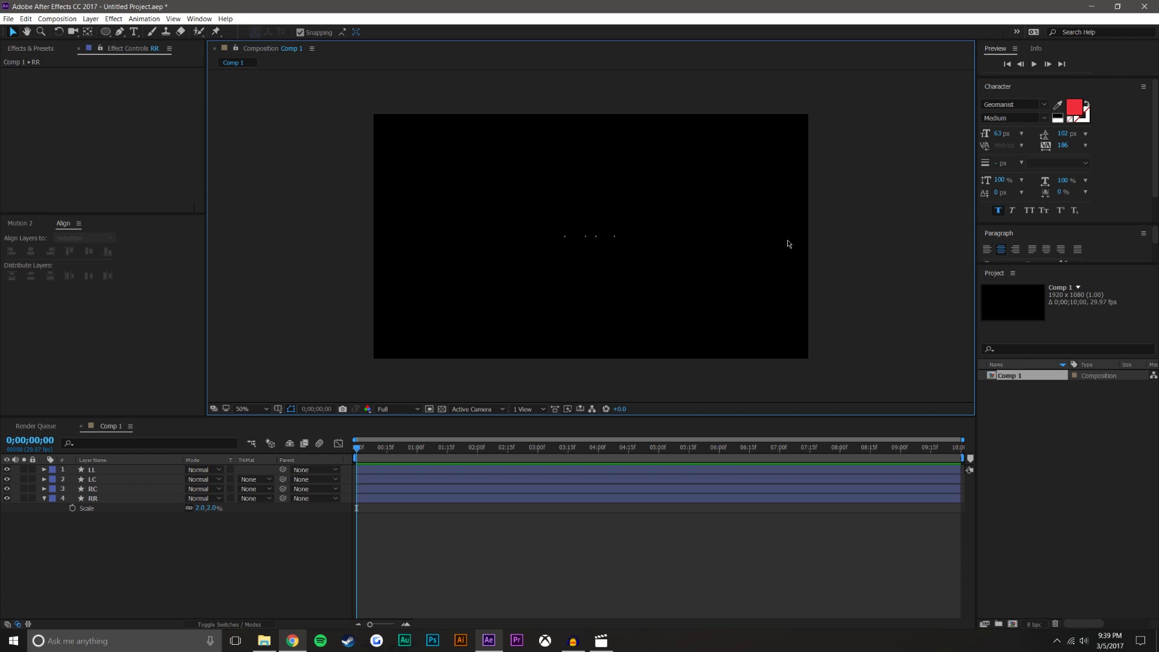
Step: Move the LL dot to about x 879 and the LC dot to about x 957, closer to the RC dot
key("period")
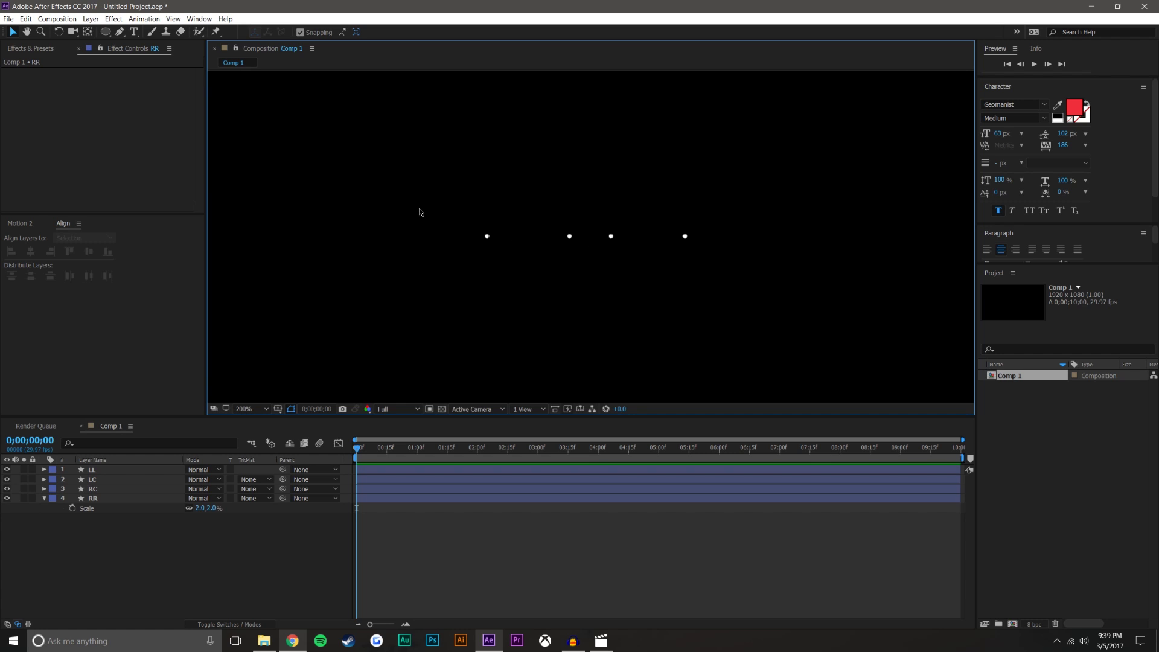
left_click_drag(488, 240, 590, 238)
left_click(543, 253)
left_click(569, 237)
left_click(790, 223)
left_click(534, 563)
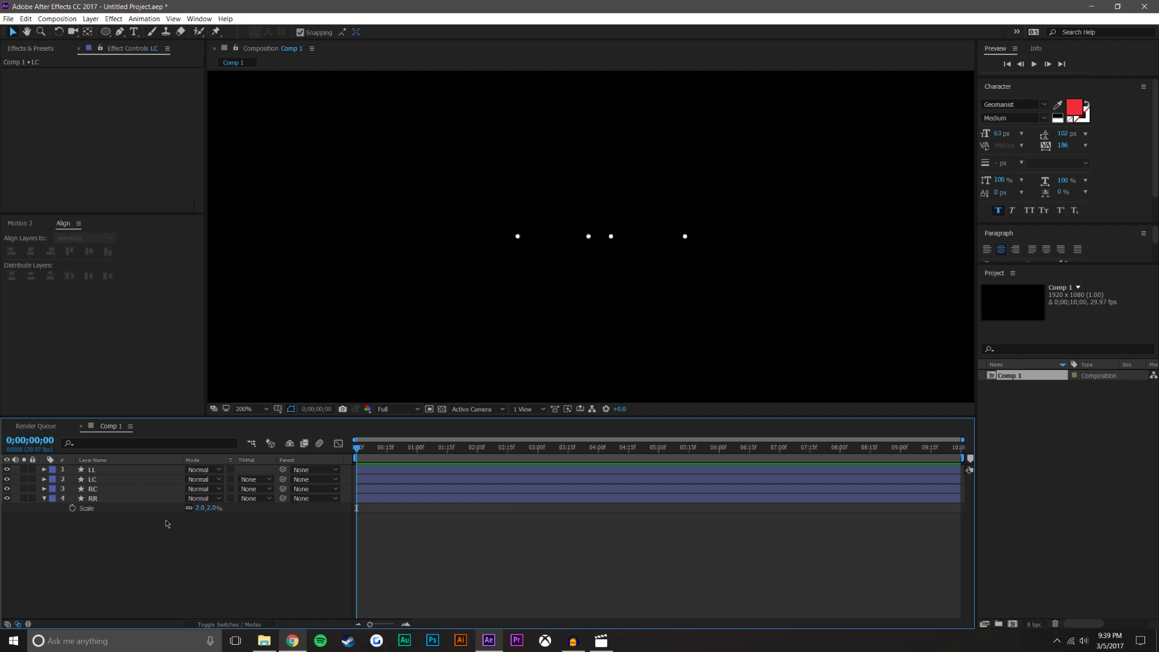
Step: Add a Position keyframe at 0;00;00;00 to all four dot layers
left_click(133, 469)
left_click(111, 497, "shift")
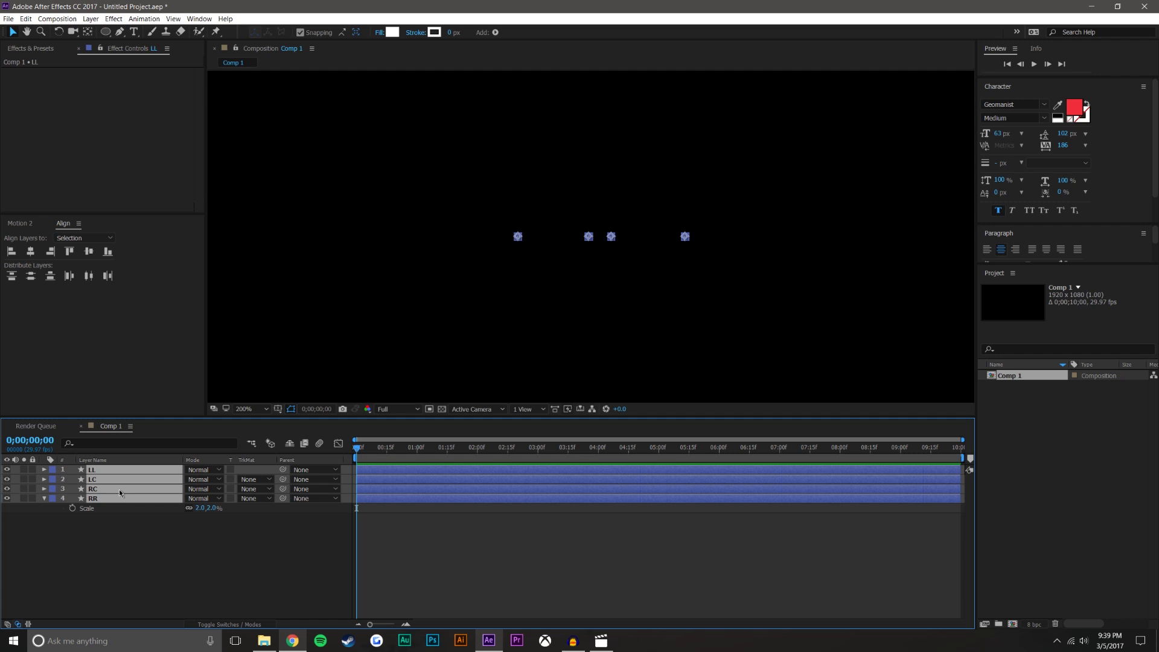
key("p")
left_click(73, 480)
left_click(430, 560)
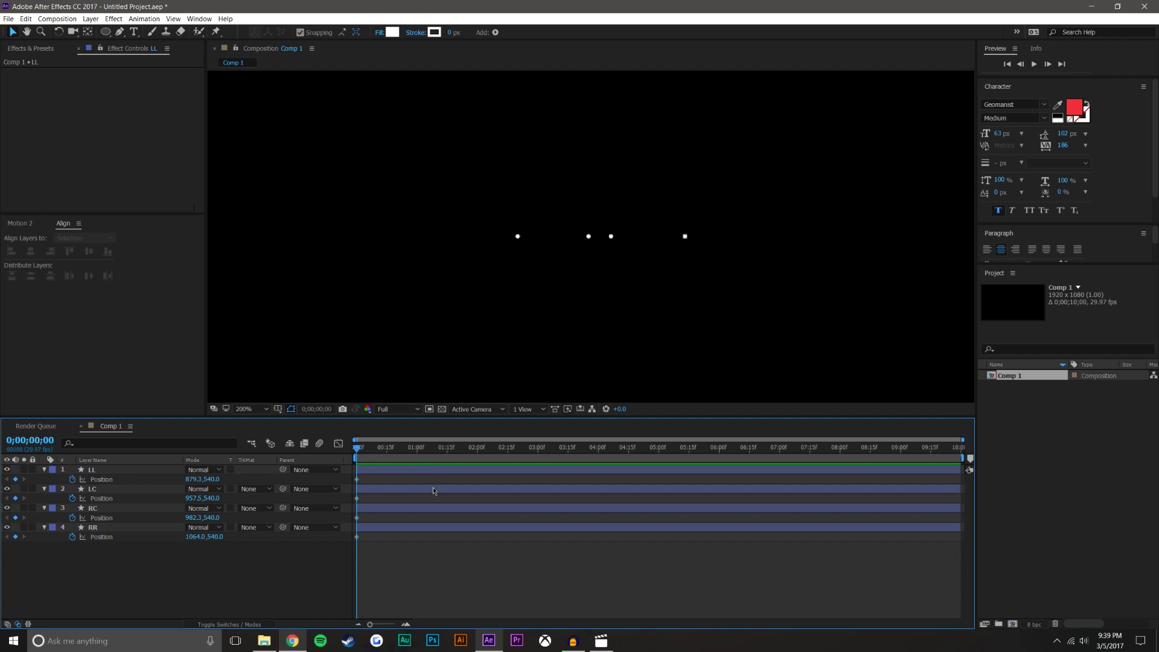
Step: At 0;00;02;00, keyframe the dots spread outward: LL about x 806, LC about 921, RC about 1064 and RR about 1133
left_click(477, 449)
left_click(518, 237)
key("period")
left_click_drag(447, 237, 311, 237)
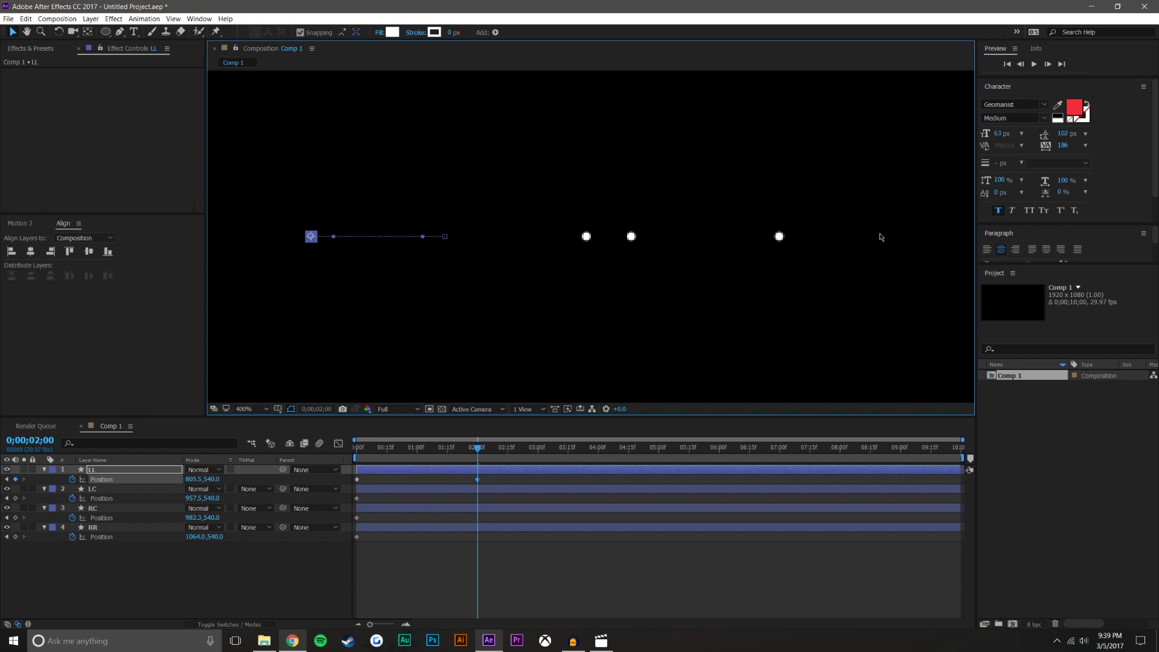
left_click(779, 236)
left_click_drag(778, 236, 903, 236)
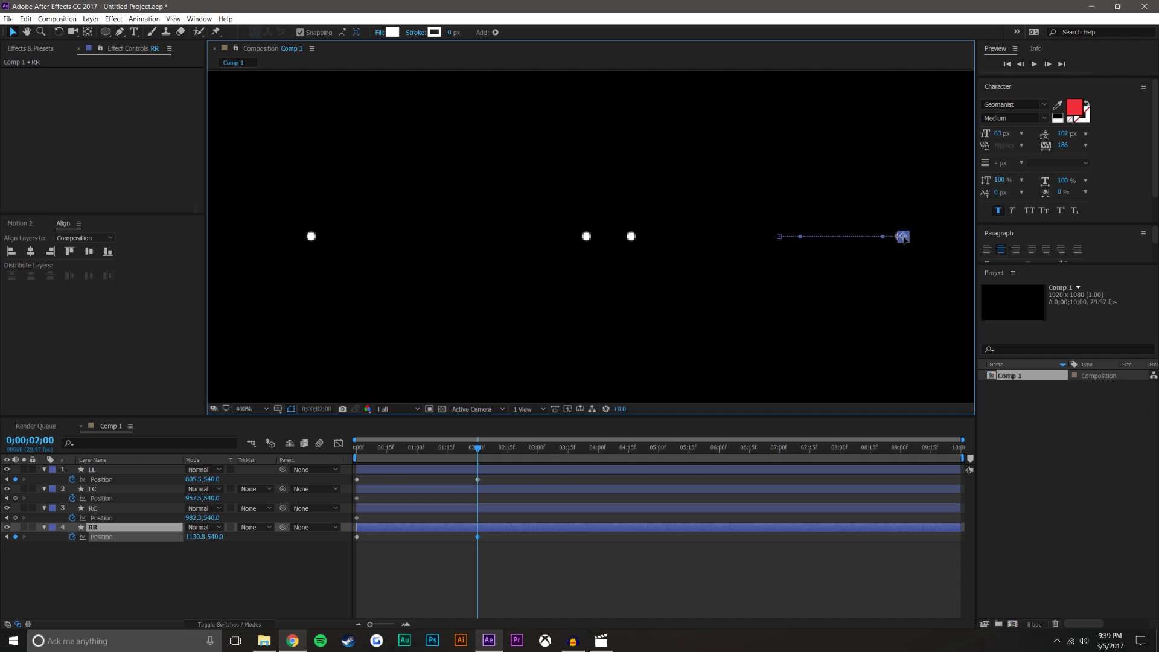
left_click(584, 237)
left_click_drag(585, 237, 520, 236)
left_click(631, 237)
left_click_drag(632, 237, 778, 237)
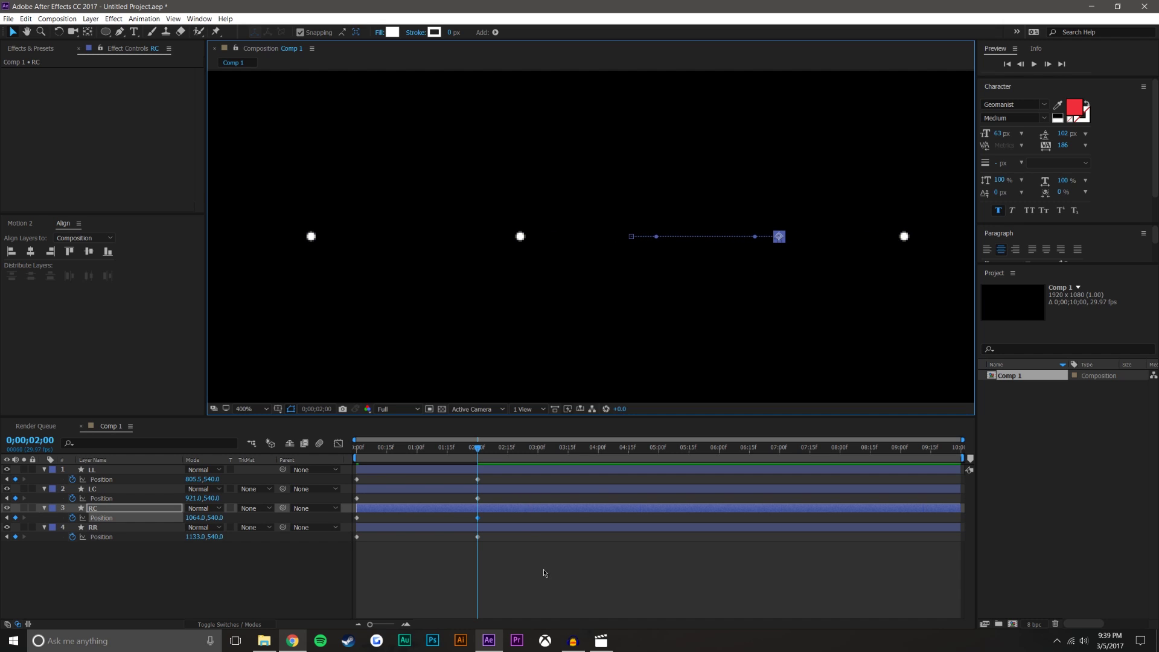
Step: At 0;00;04;00, keyframe the dots closer together: LL about x 828, LC about 941, RC about 1027 and RR about 1082
left_click(543, 571)
left_click(598, 450)
left_click_drag(520, 236, 557, 237)
left_click_drag(313, 240, 355, 241)
left_click(779, 237)
left_click_drag(779, 237, 712, 237)
left_click(904, 237)
left_click_drag(904, 237, 813, 237)
left_click(696, 580)
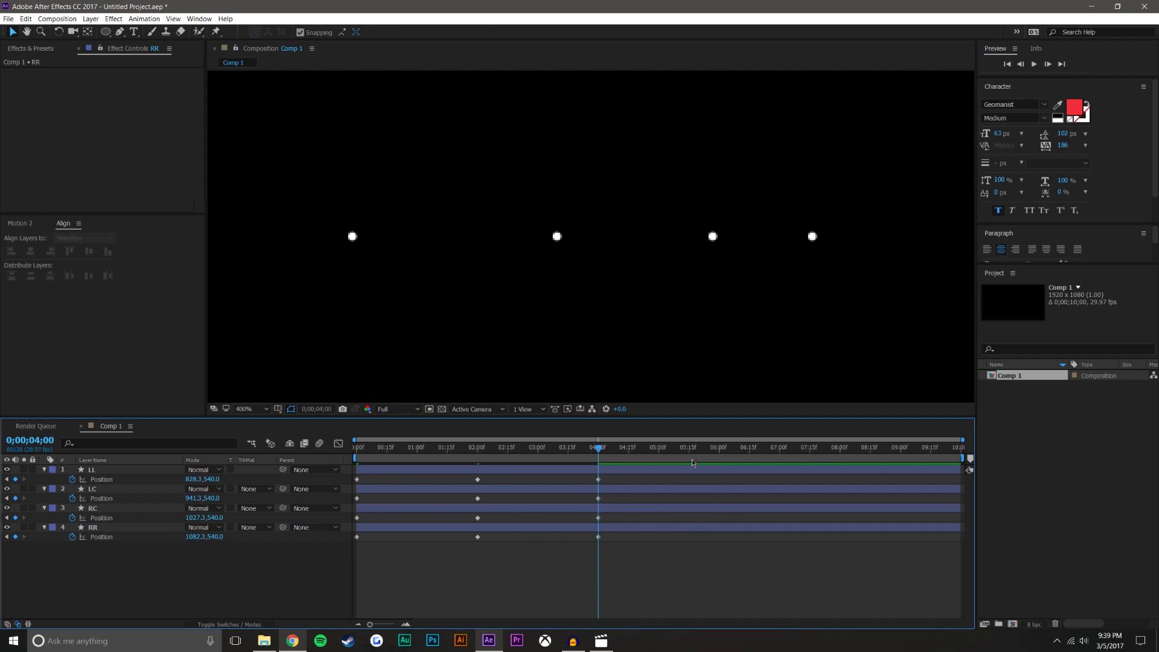
Step: At 0;00;06;00, keyframe the dots wide apart: LL about x 768, LC about 900, RC about 1046 and RR about 1116
left_click(719, 451)
left_click(556, 236)
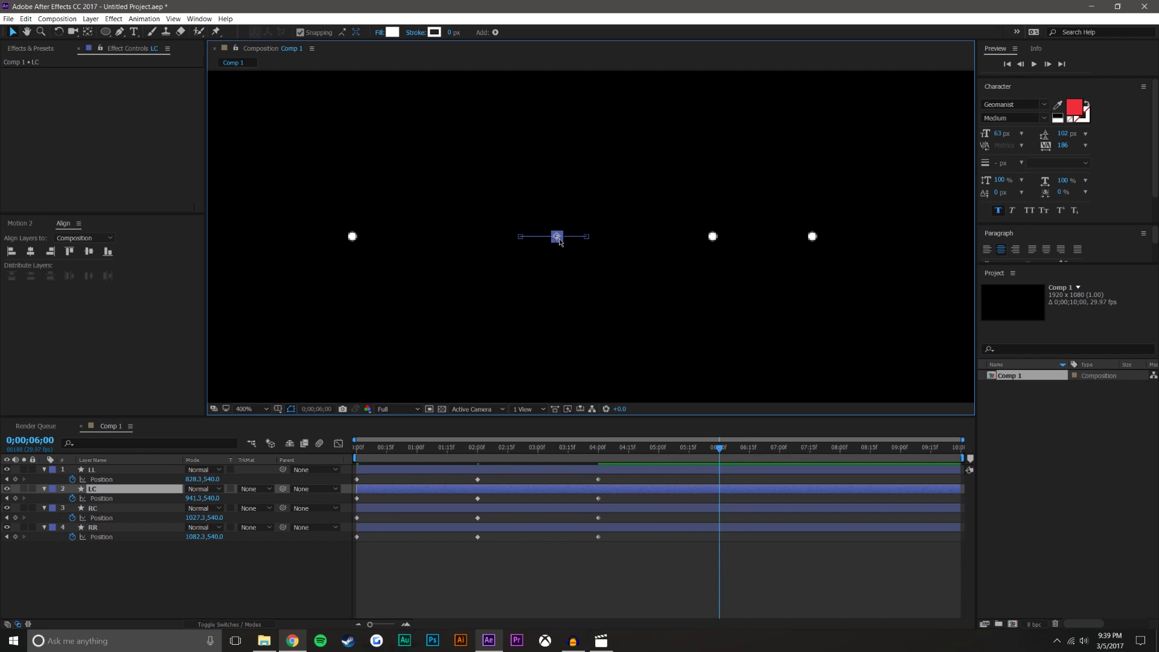
left_click_drag(556, 237, 481, 237)
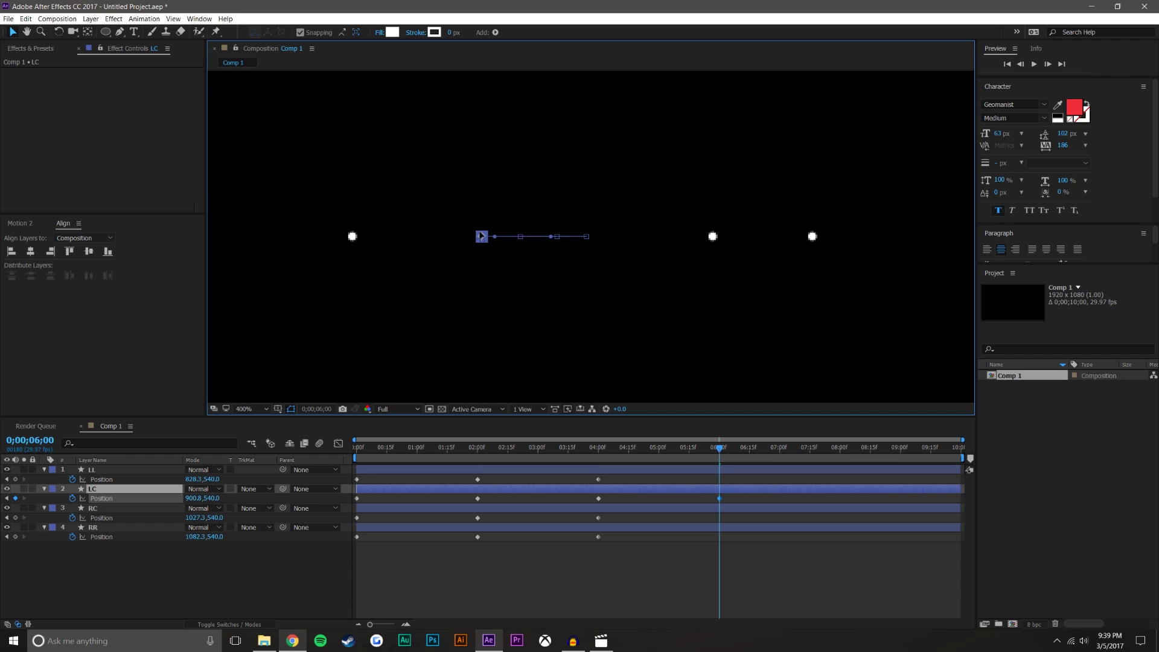
left_click(353, 237)
left_click_drag(352, 237, 242, 237)
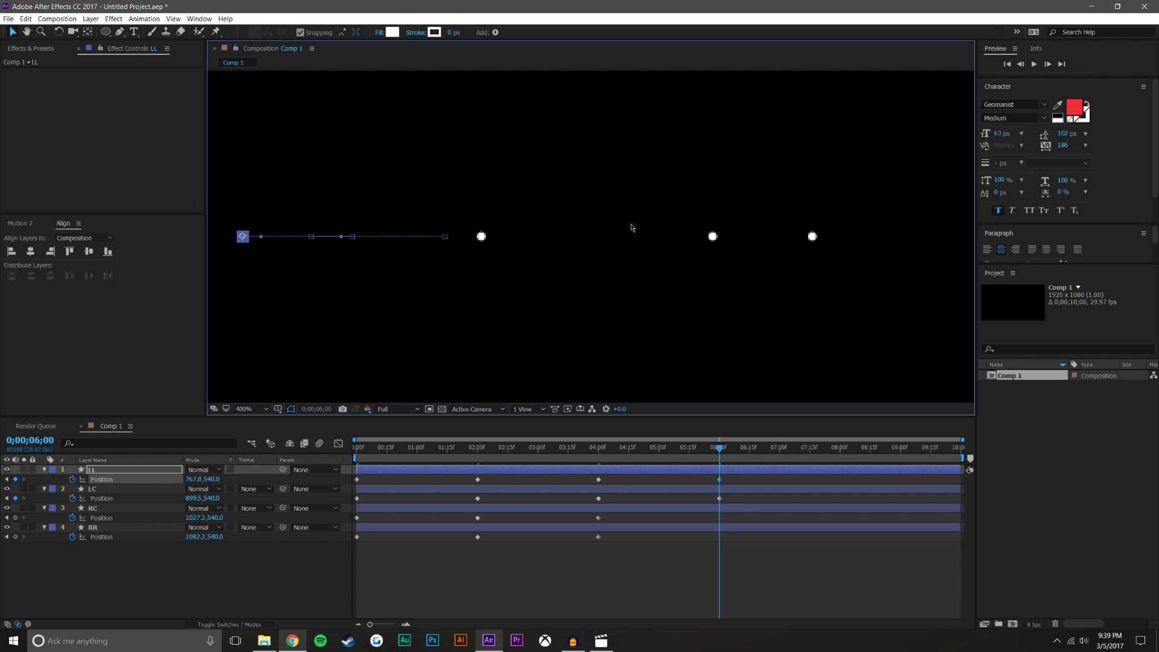
left_click(712, 236)
left_click_drag(712, 236, 871, 237)
left_click(812, 237)
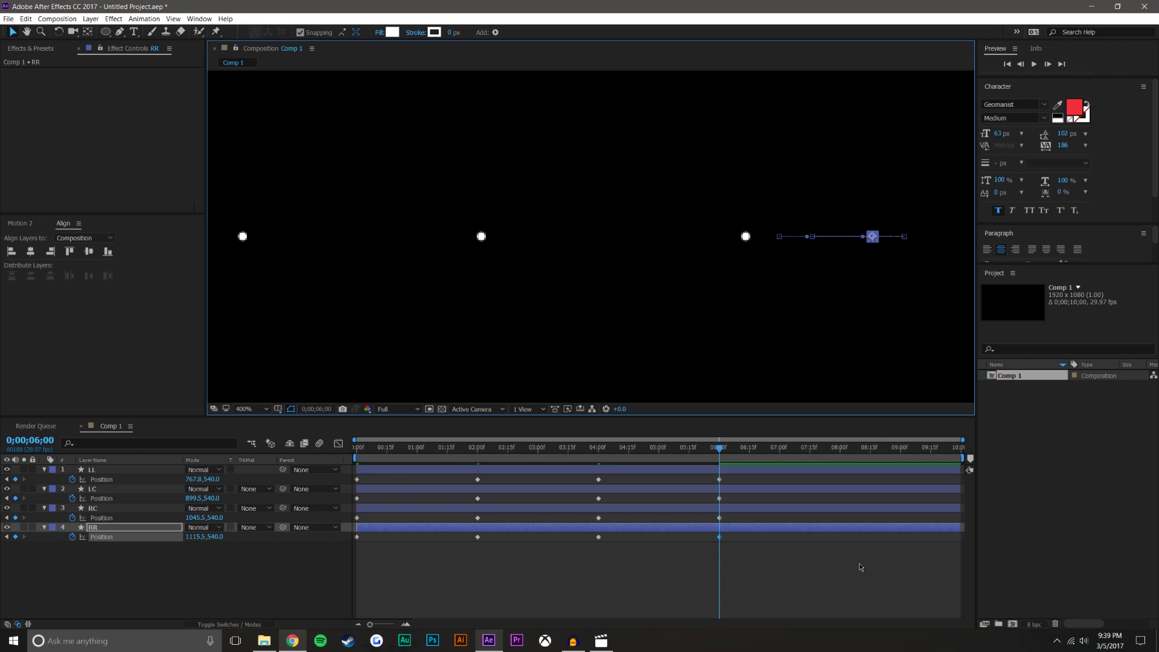
left_click(860, 562)
Step: Move the current time to 0;00;07;15
left_click_drag(400, 444, 809, 457)
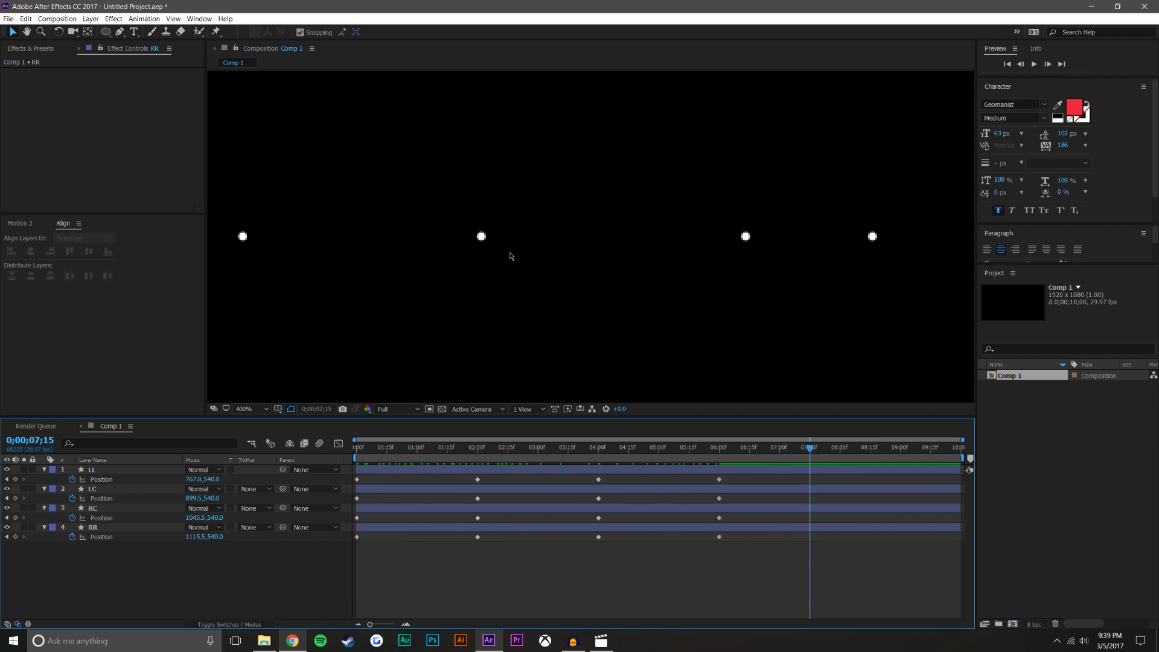
left_click(481, 237)
left_click_drag(481, 237, 624, 236)
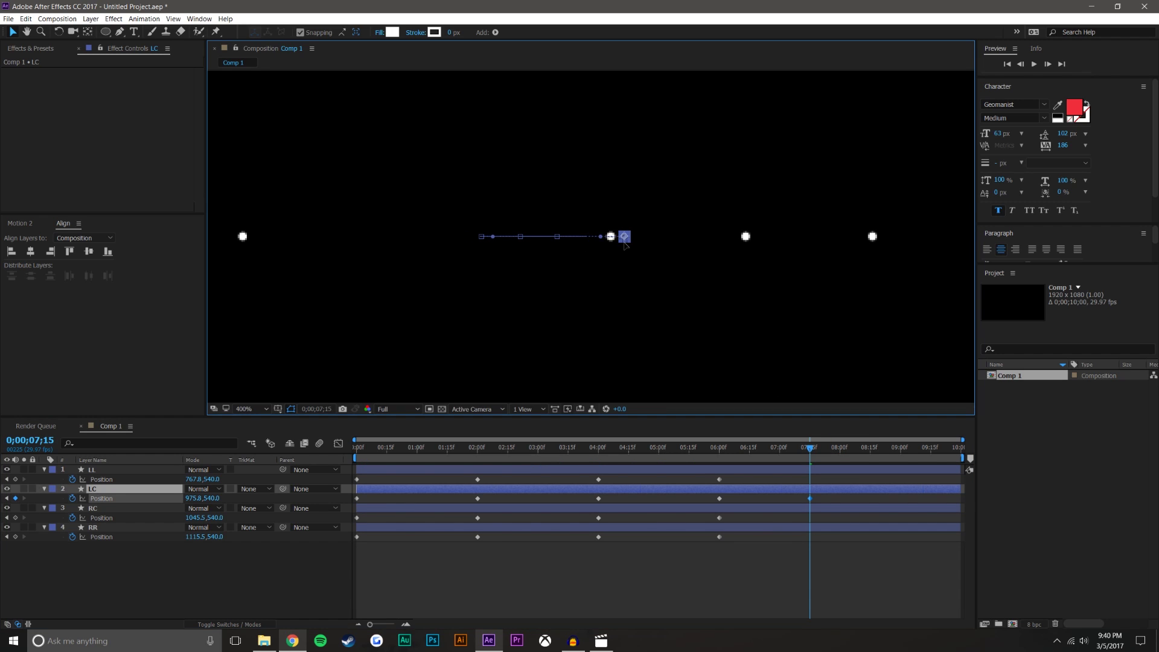
left_click(746, 236)
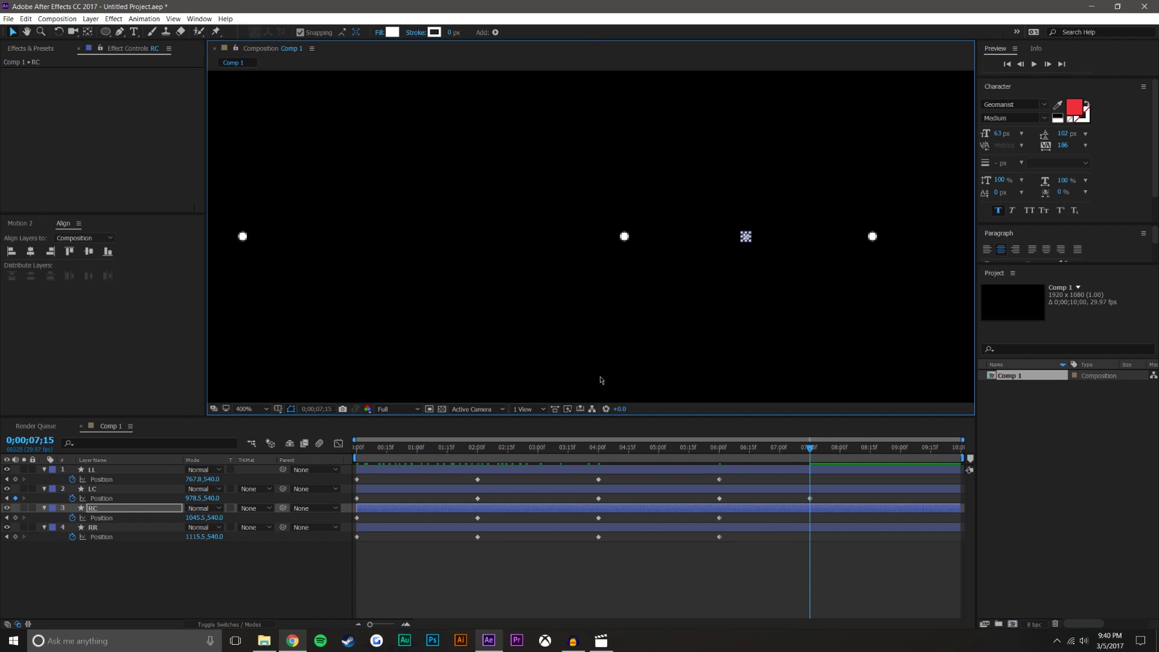
key("ctrl+z")
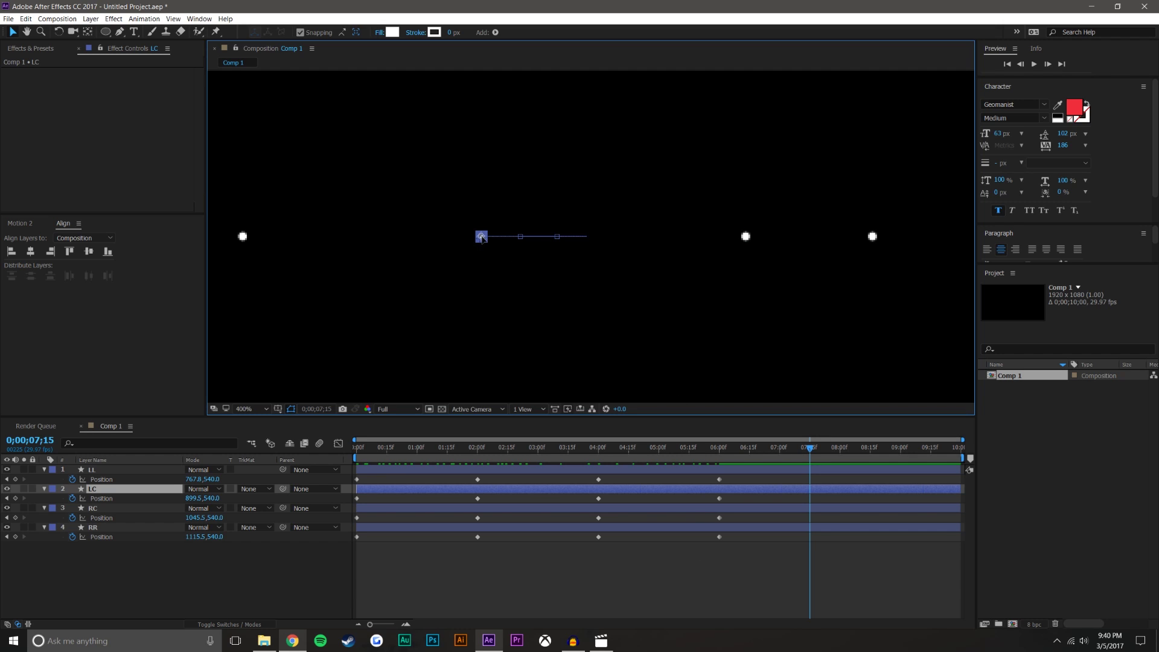
Step: Keyframe the dots pulled together at 0;00;07;15: LL about x 919, LC about 977, RC about 1000 and RR about 1049
left_click_drag(481, 237, 622, 236)
left_click(746, 237)
left_click_drag(746, 236, 663, 236)
left_click(243, 237)
left_click_drag(243, 237, 515, 237)
left_click(873, 236)
left_click_drag(872, 236, 751, 237)
left_click(875, 598)
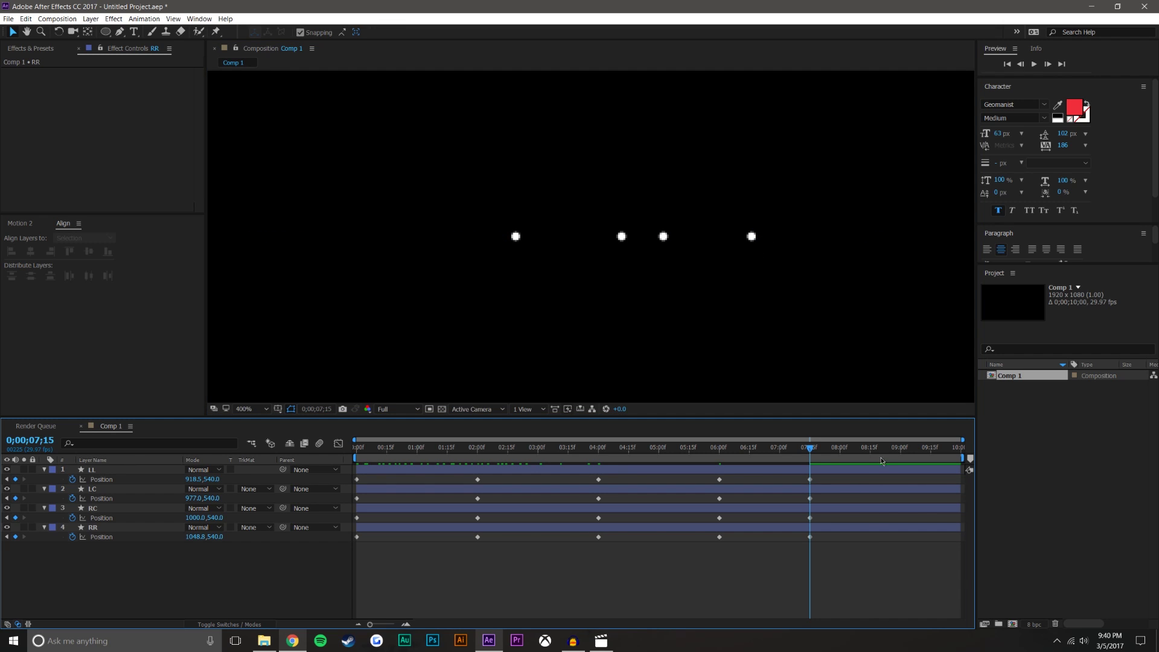
Step: At 0;00;08;29, keyframe the dots spread out: LL about x 873, LC about 951, RC about 1017 and RR about 1095
left_click(899, 451)
left_click(515, 236)
left_click_drag(514, 237, 431, 236)
left_click(752, 236)
left_click_drag(752, 236, 836, 241)
left_click(622, 237)
left_click_drag(622, 236, 574, 236)
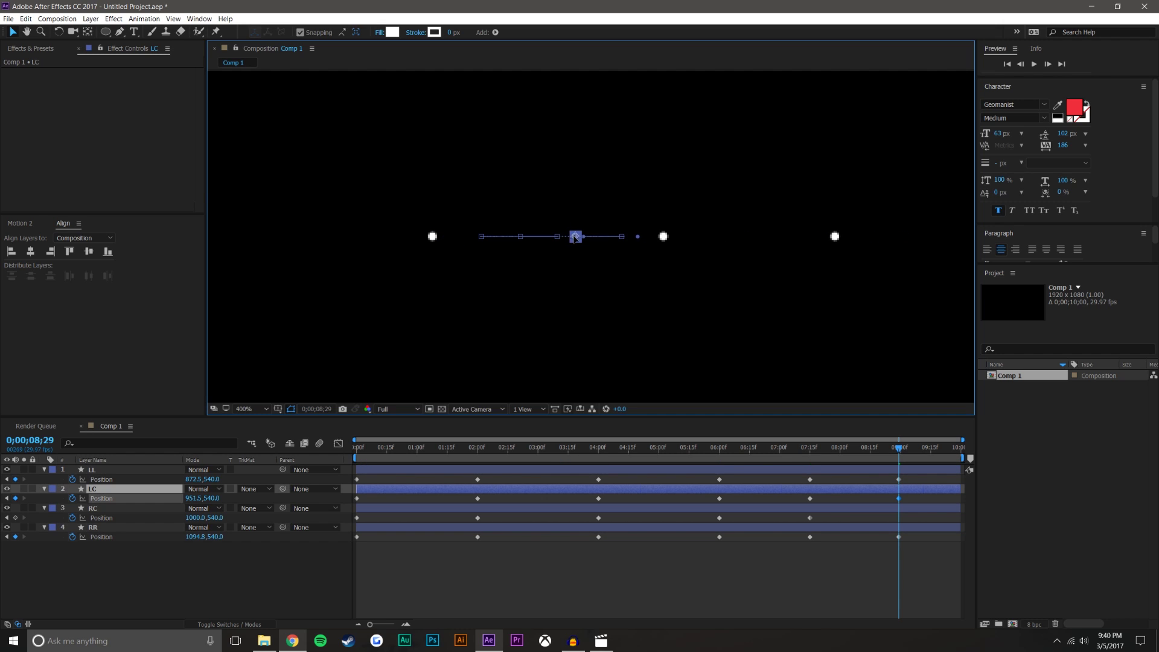
left_click(663, 237)
left_click_drag(663, 236, 693, 237)
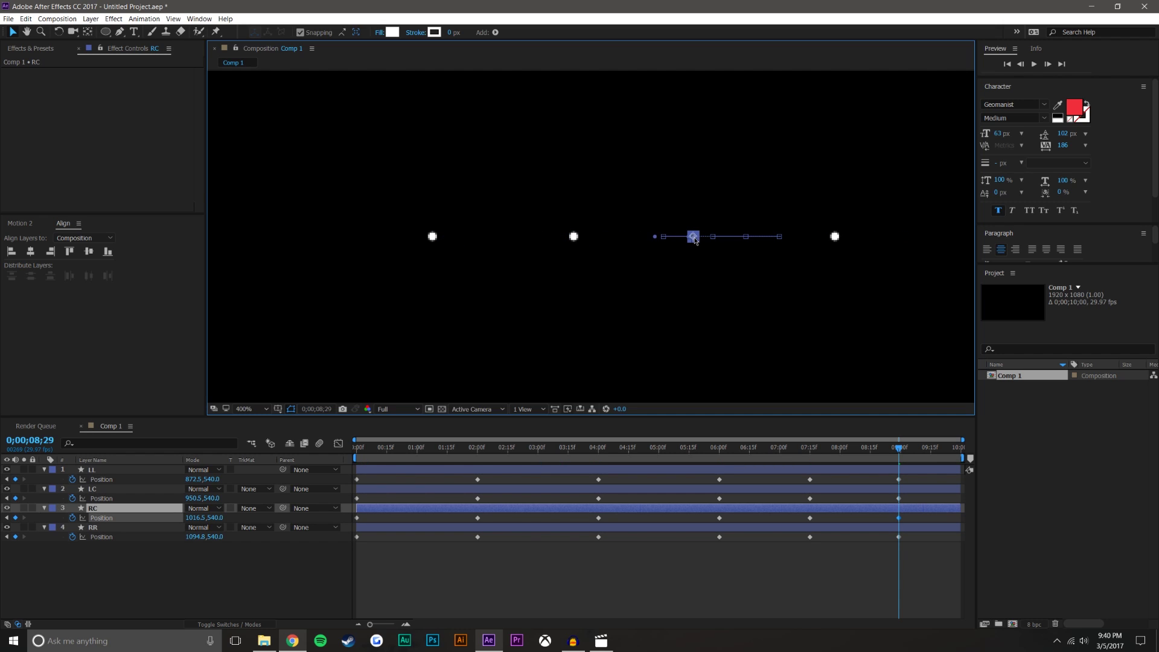
left_click(842, 550)
Step: Move the current time to the composition's last frame, 0;00;09;29
left_click_drag(912, 448, 959, 447)
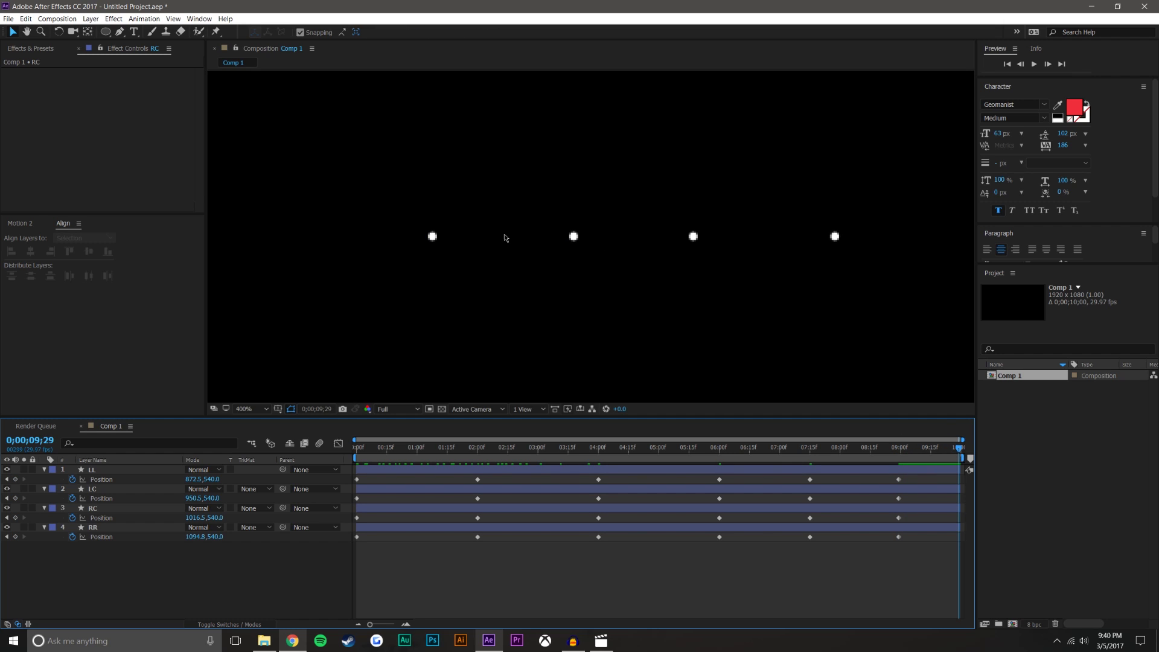
left_click_drag(811, 449, 960, 448)
left_click(573, 237)
left_click_drag(573, 236, 635, 237)
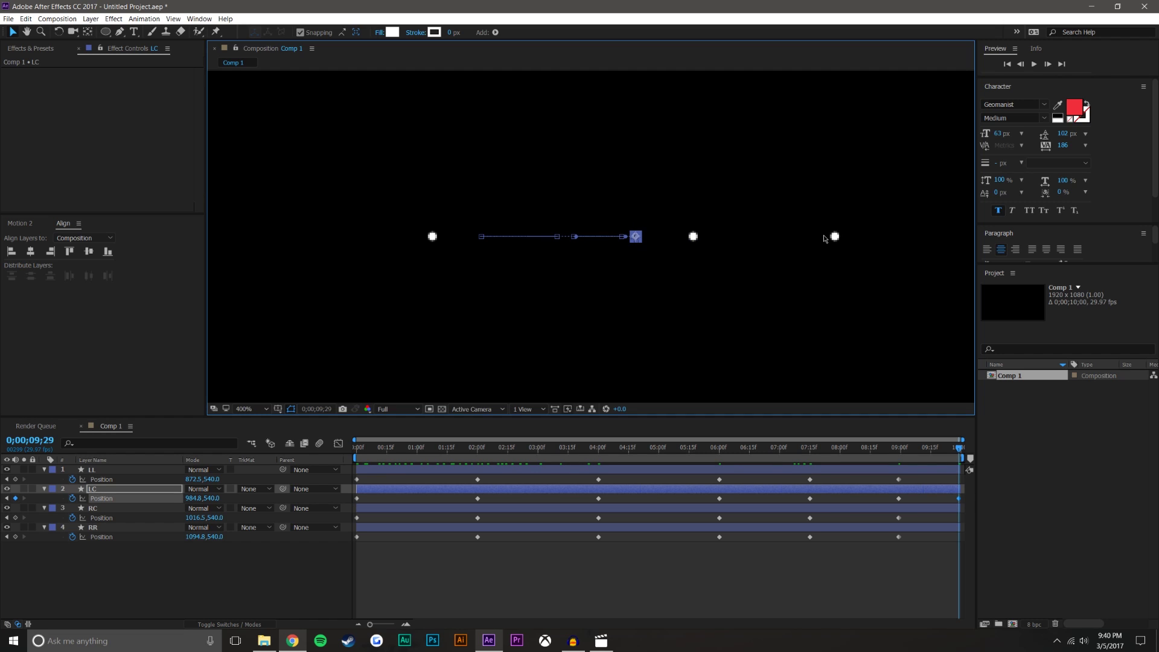
left_click(692, 236)
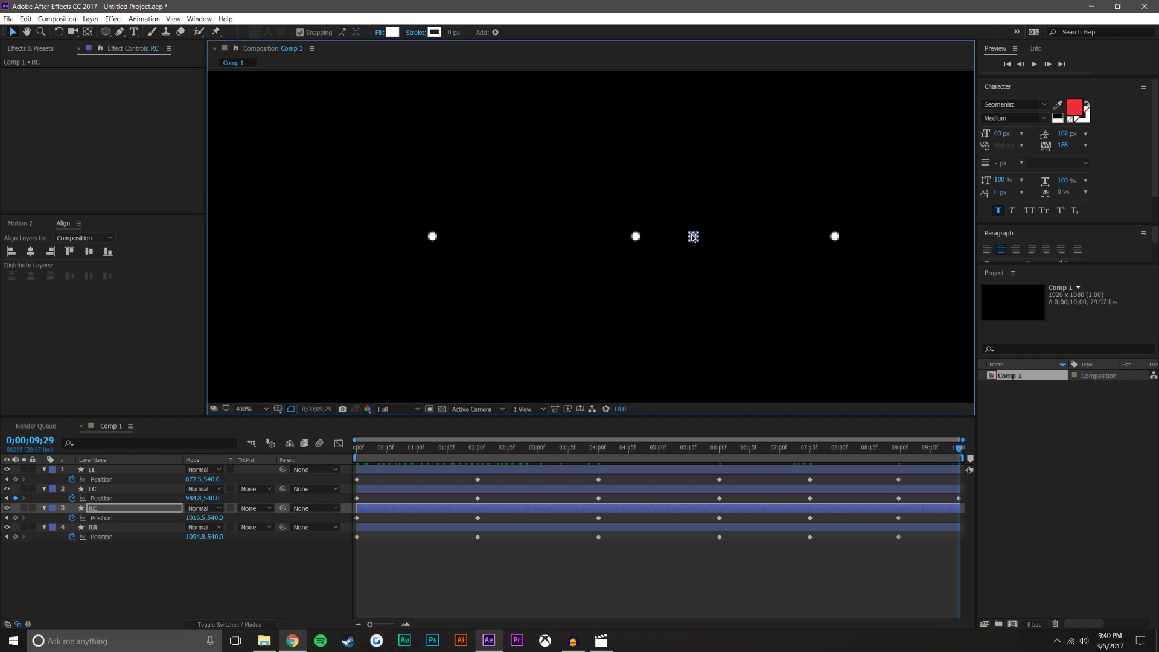
key("ctrl+z")
Step: Keyframe the dots' closing positions at 0;00;09;29: LL about x 904, LC about 965, RC about 1007 and RR about 1074
left_click(735, 570)
left_click(574, 237)
left_click_drag(576, 237, 653, 235)
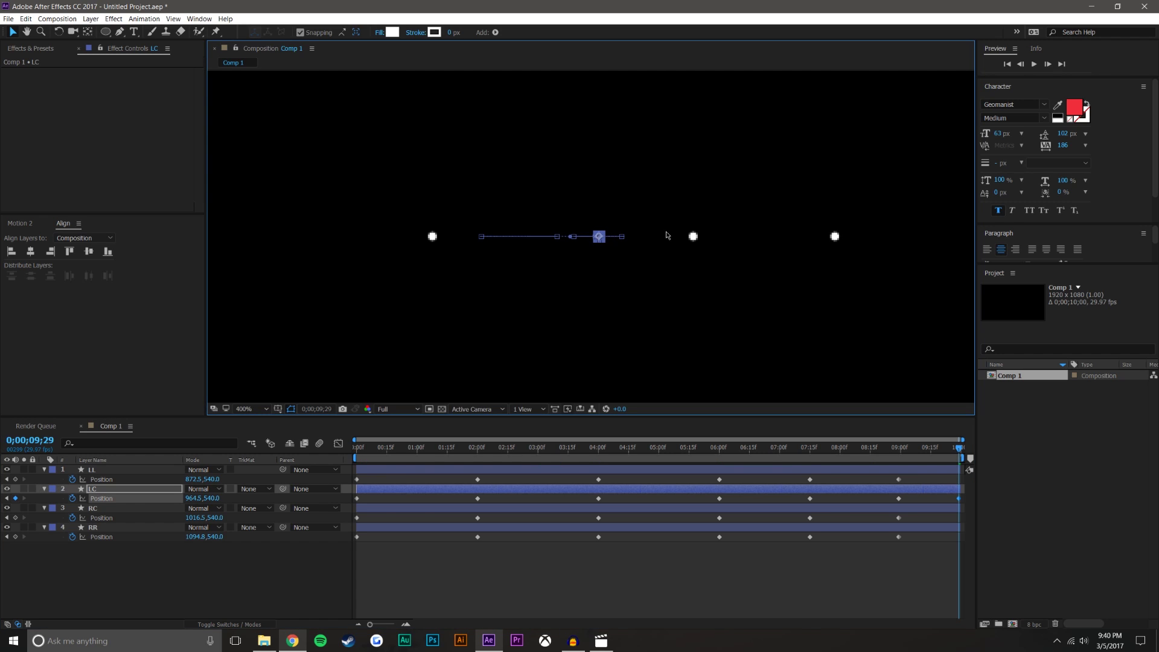
left_click(693, 237)
key("shift+Left")
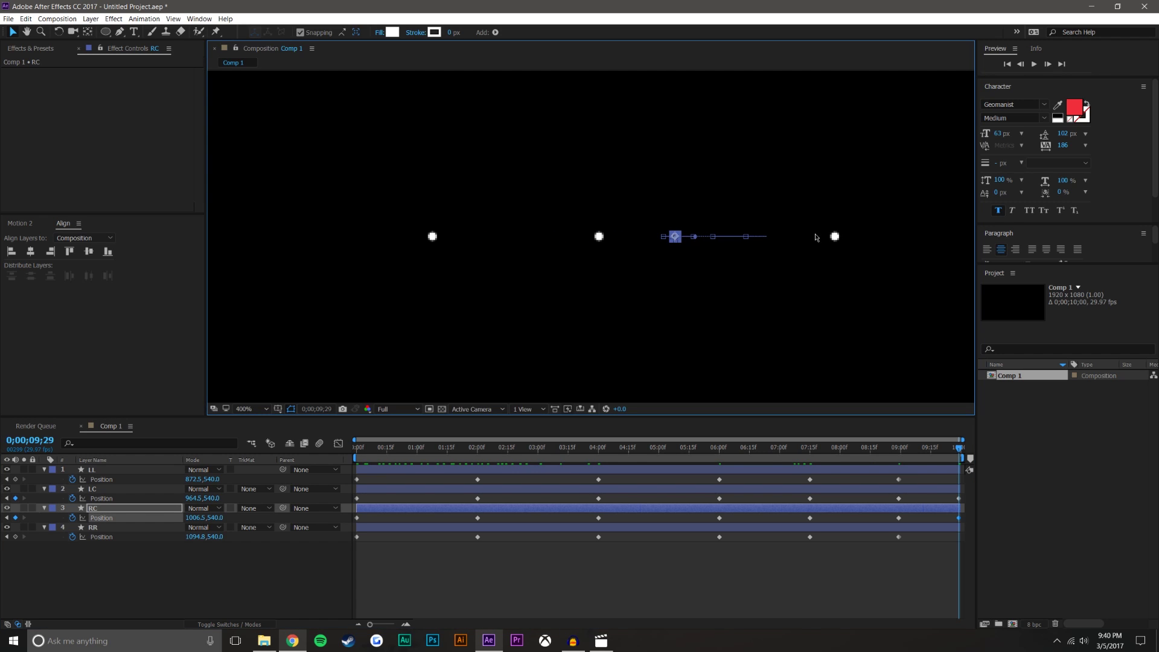
left_click_drag(834, 238, 796, 237)
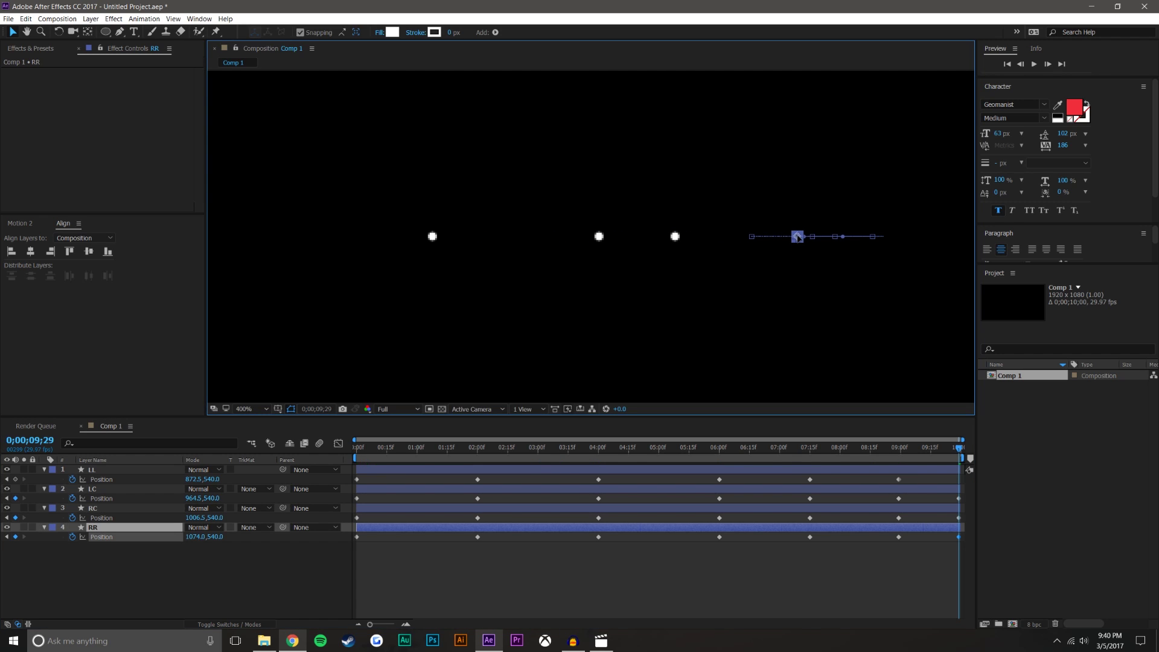
left_click_drag(432, 236, 489, 236)
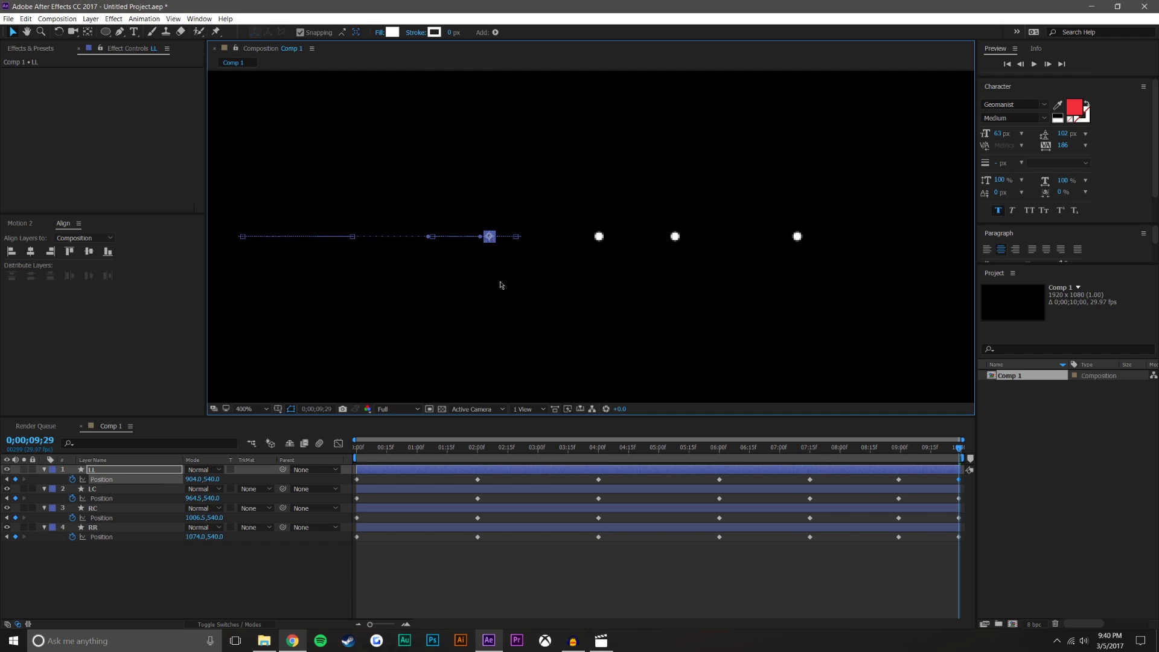
Step: Shift the later Position keyframes of all four layers earlier, and stretch the whole set so it fills the composition's length
left_click(612, 597)
left_click_drag(960, 550, 397, 480)
left_click_drag(903, 568, 624, 482)
left_click(632, 567)
left_click_drag(884, 574, 353, 459)
left_click_drag(862, 536, 956, 535)
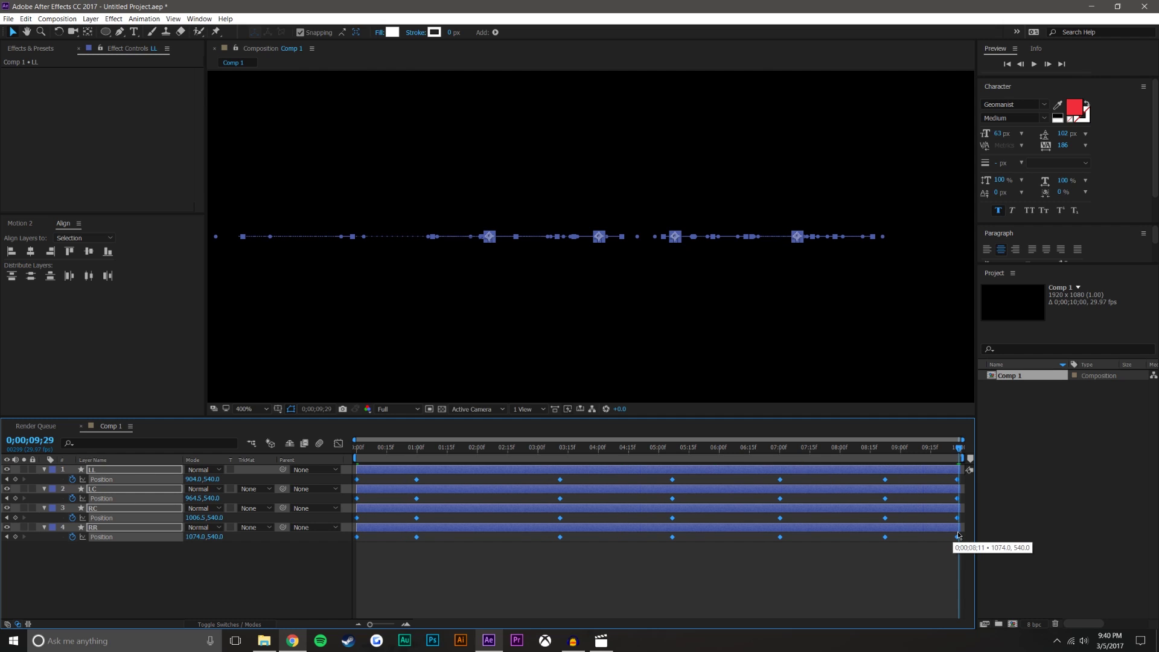
left_click(740, 570)
Step: Stagger the first two Position keyframes of the four layers by offsetting them slightly in time
left_click(440, 488)
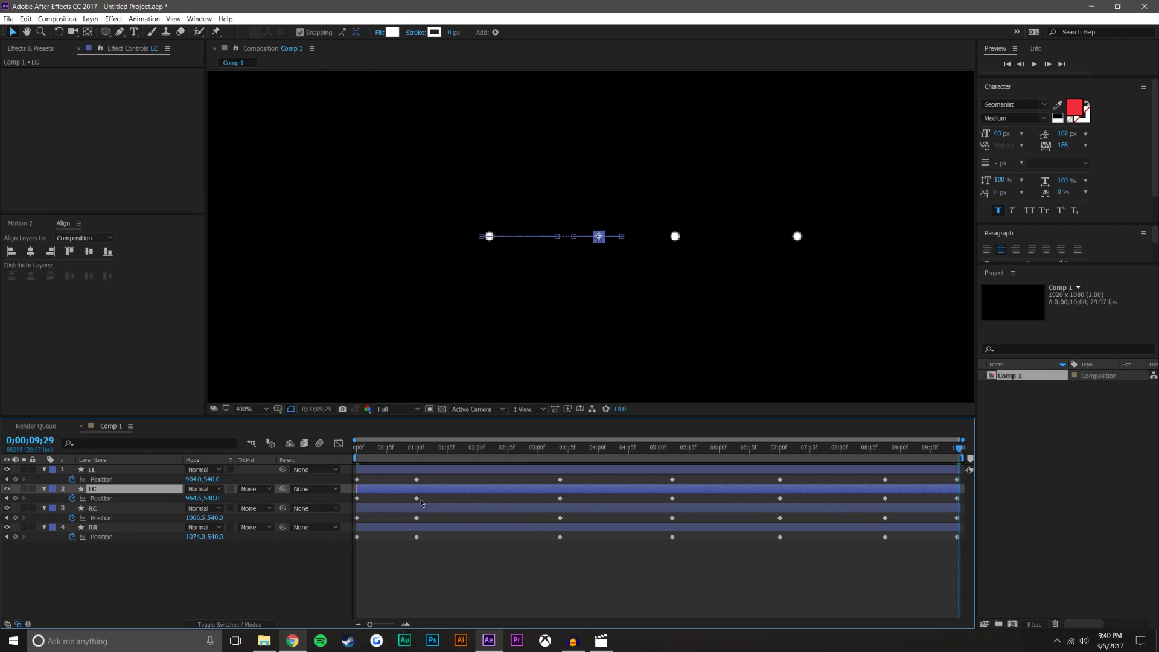
left_click_drag(358, 501, 455, 518)
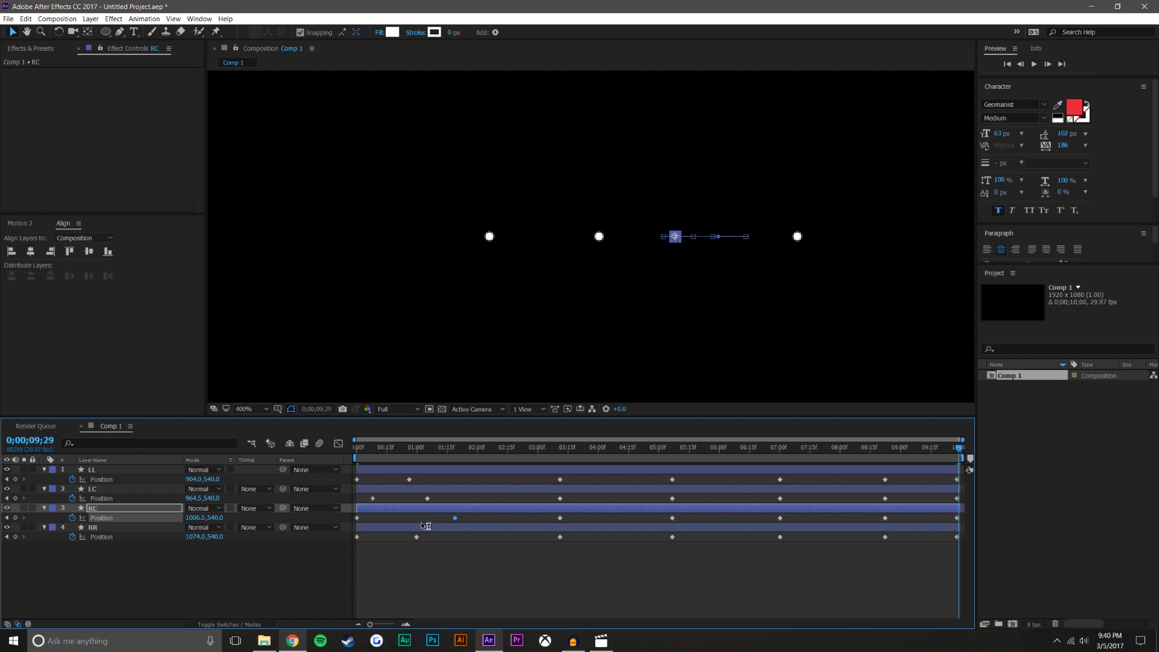
left_click_drag(357, 537, 369, 537)
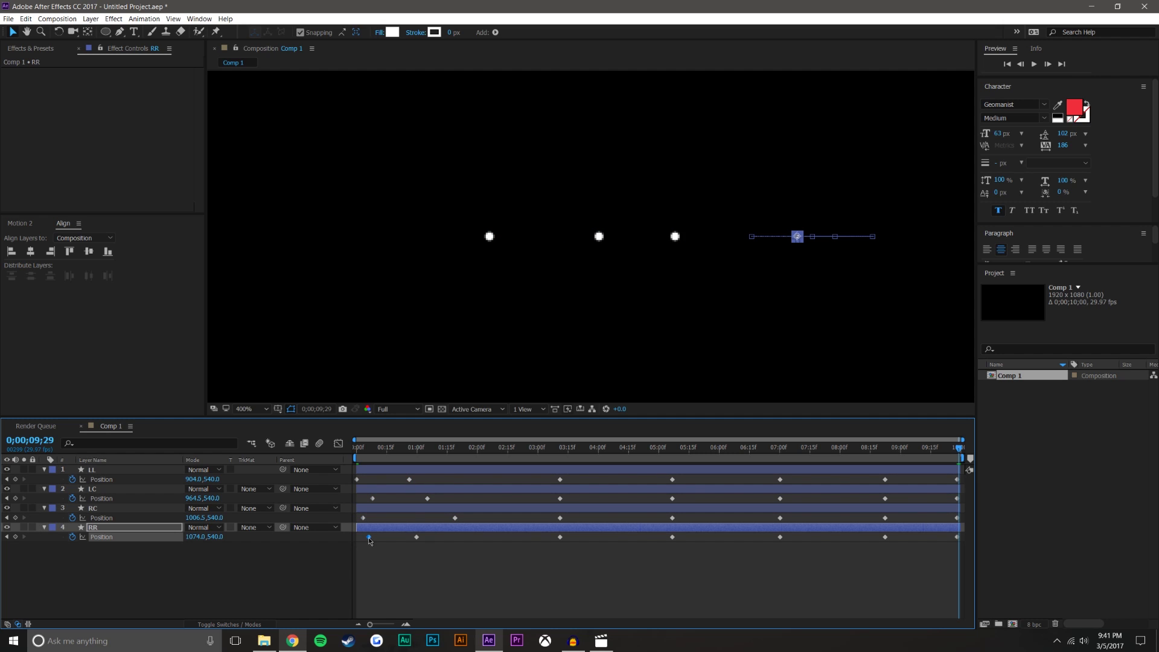
Step: Offset the remaining Position keyframes of all four layers in time, moving the last RC and RR keyframes past the composition's end
left_click_drag(561, 480, 568, 537)
left_click_drag(672, 480, 692, 537)
left_click_drag(779, 480, 789, 538)
left_click_drag(885, 479, 898, 537)
left_click_drag(956, 479, 938, 479)
left_click(956, 499)
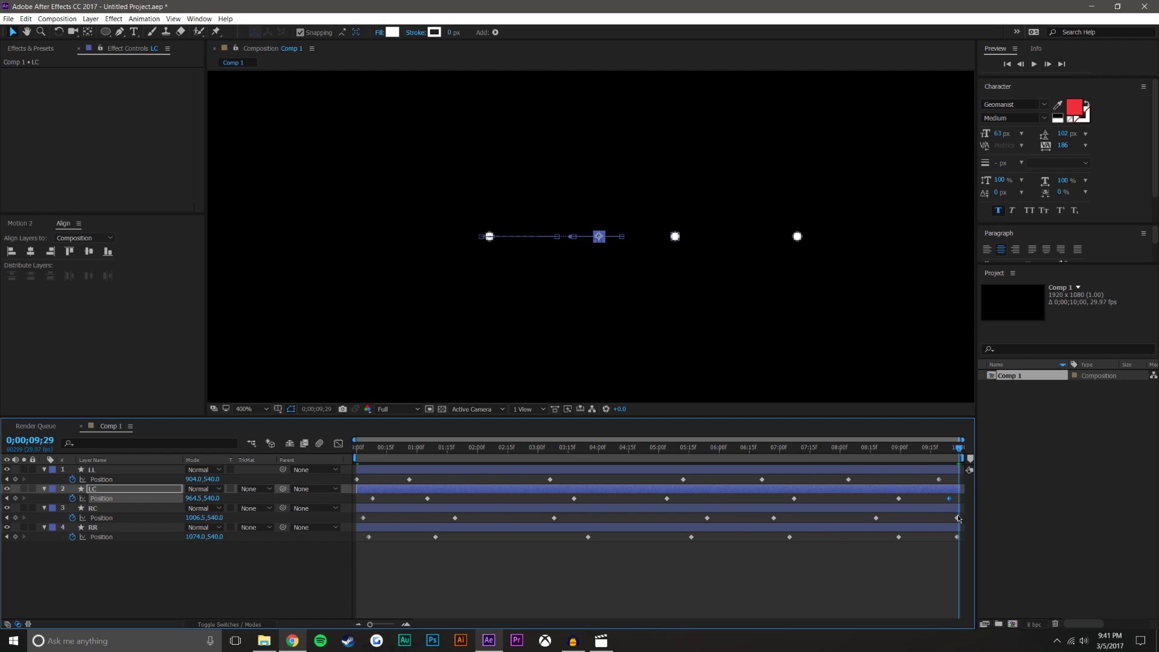
left_click_drag(957, 518, 994, 534)
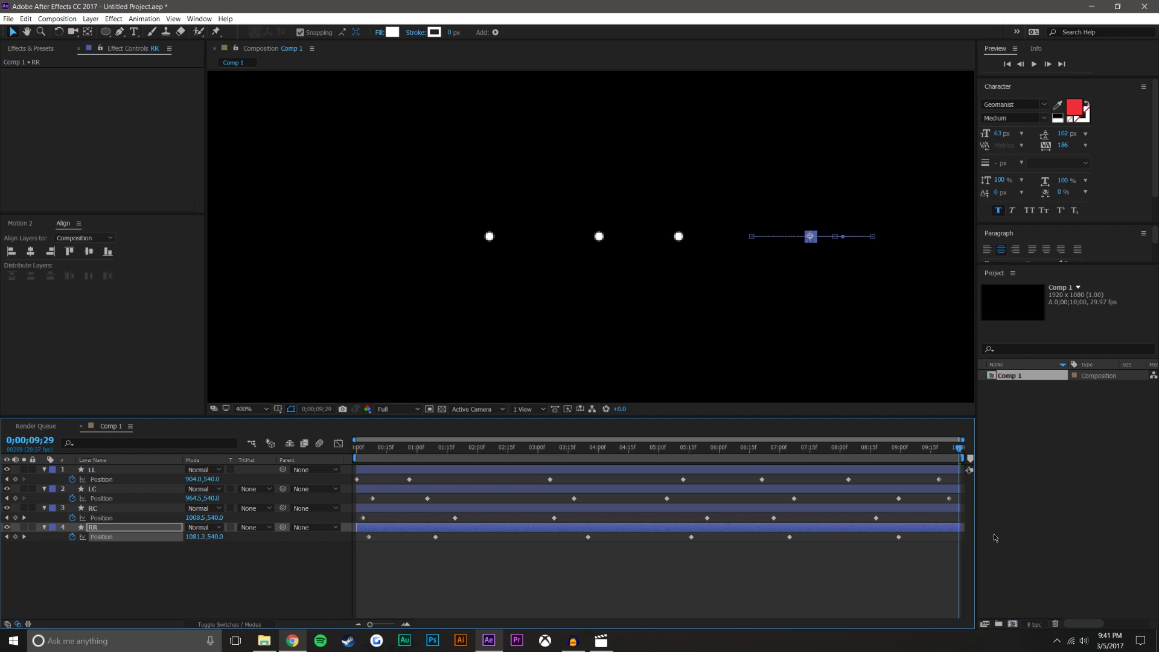
Step: Play back the staggered dot animation from the first frame
left_click(936, 574)
left_click(682, 447)
left_click_drag(625, 445, 356, 446)
key("comma")
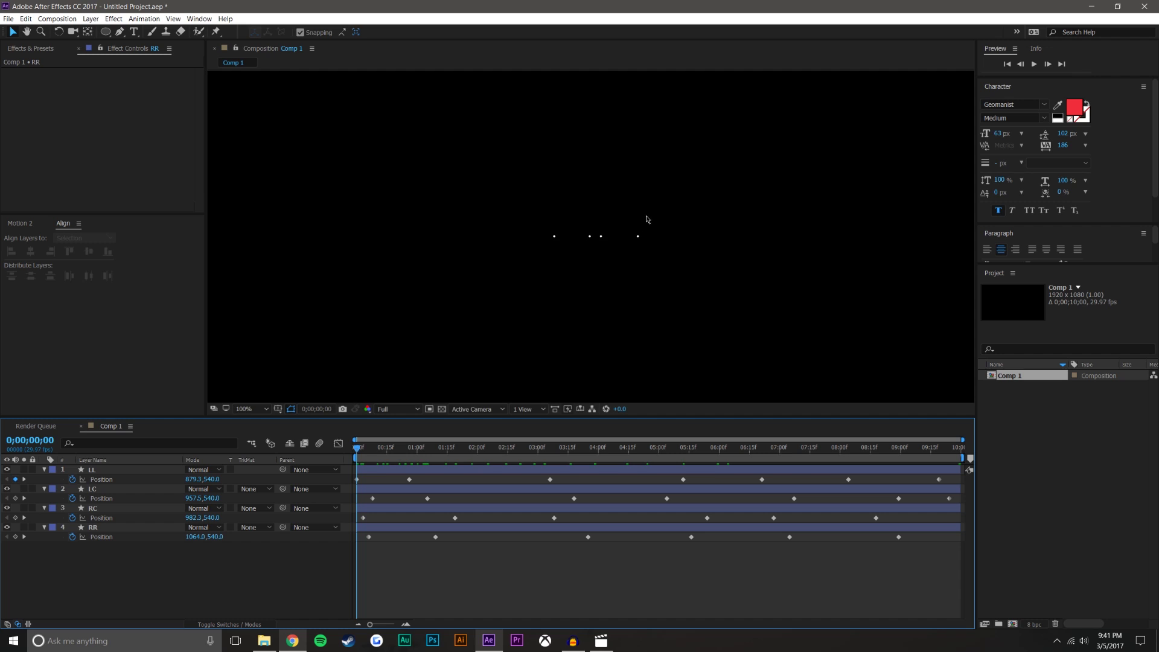
left_click(1032, 64)
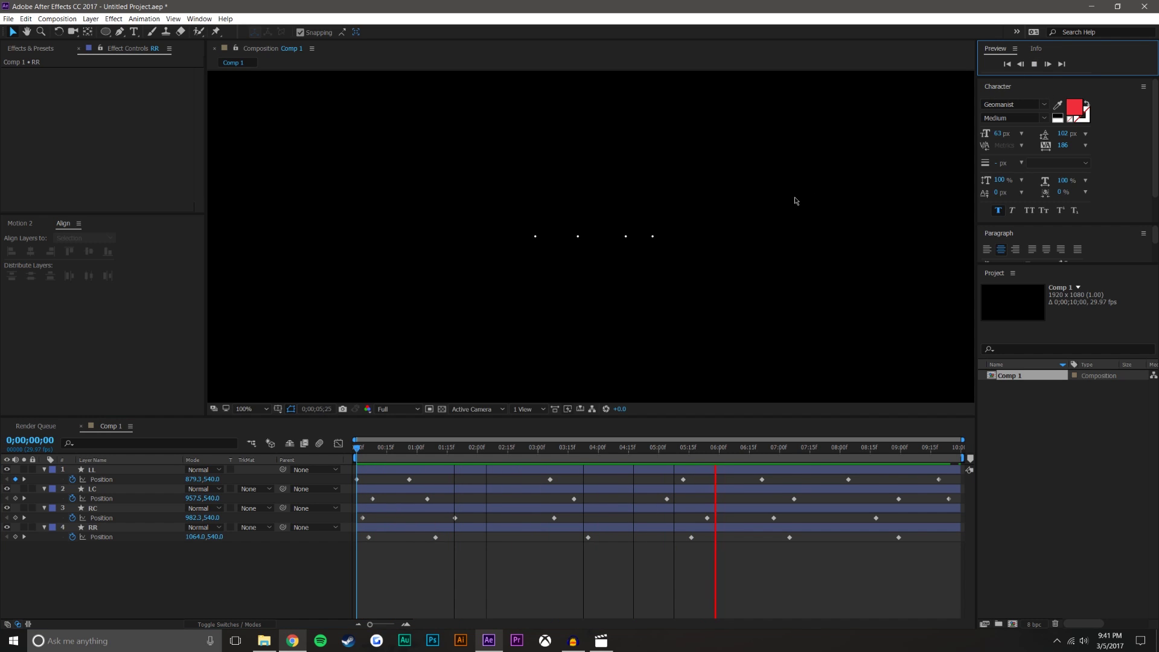
Step: Select all Position keyframes of the four dot layers and ease them in and out with Motion v2 at 42
left_click(467, 576)
left_click_drag(356, 556, 1070, 465)
key("space")
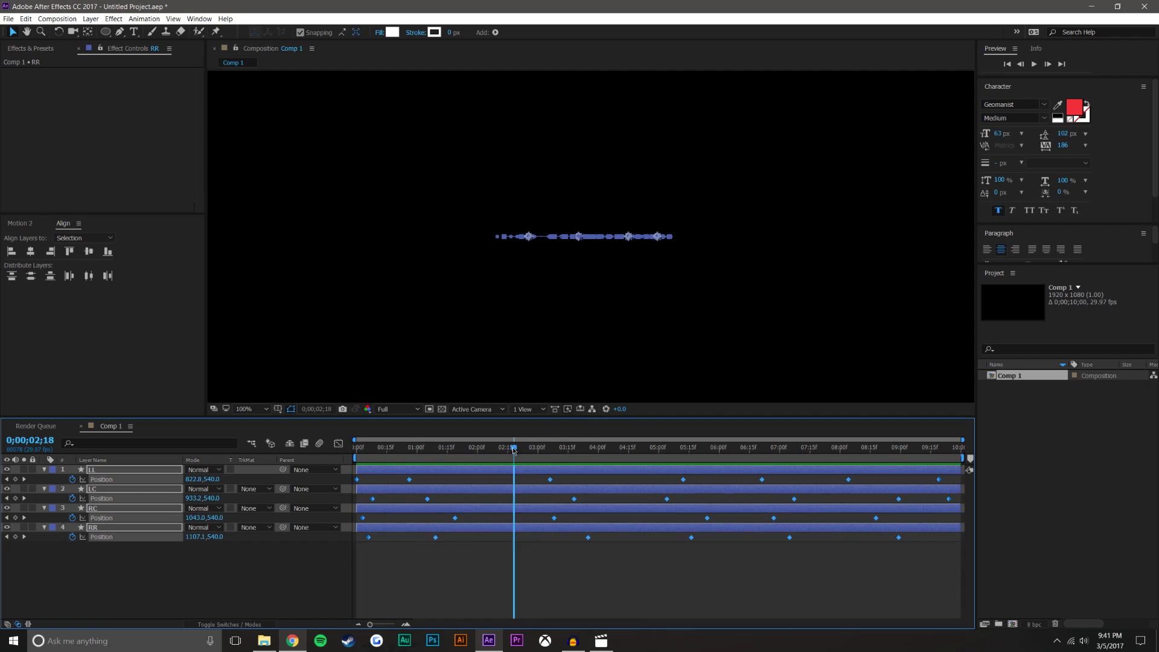
left_click(18, 223)
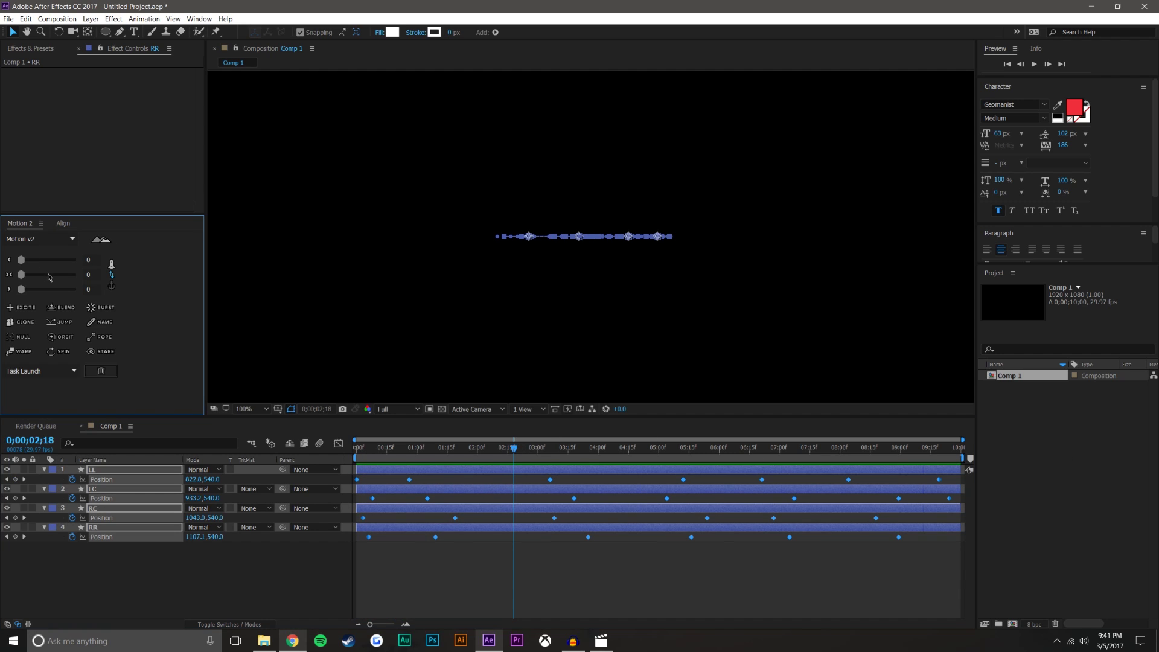
left_click(427, 560)
Step: Preview the eased dot motion from the first frame and scrub back through it to 0;00;02;18
left_click_drag(425, 448, 355, 448)
left_click(1033, 64)
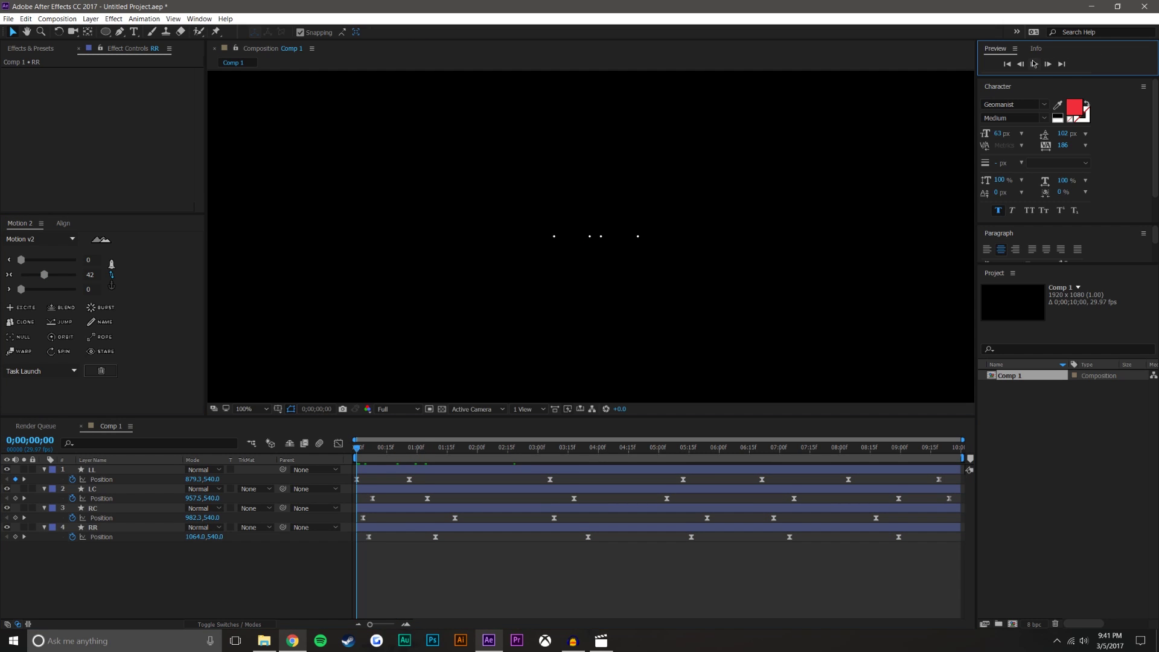
left_click(1033, 64)
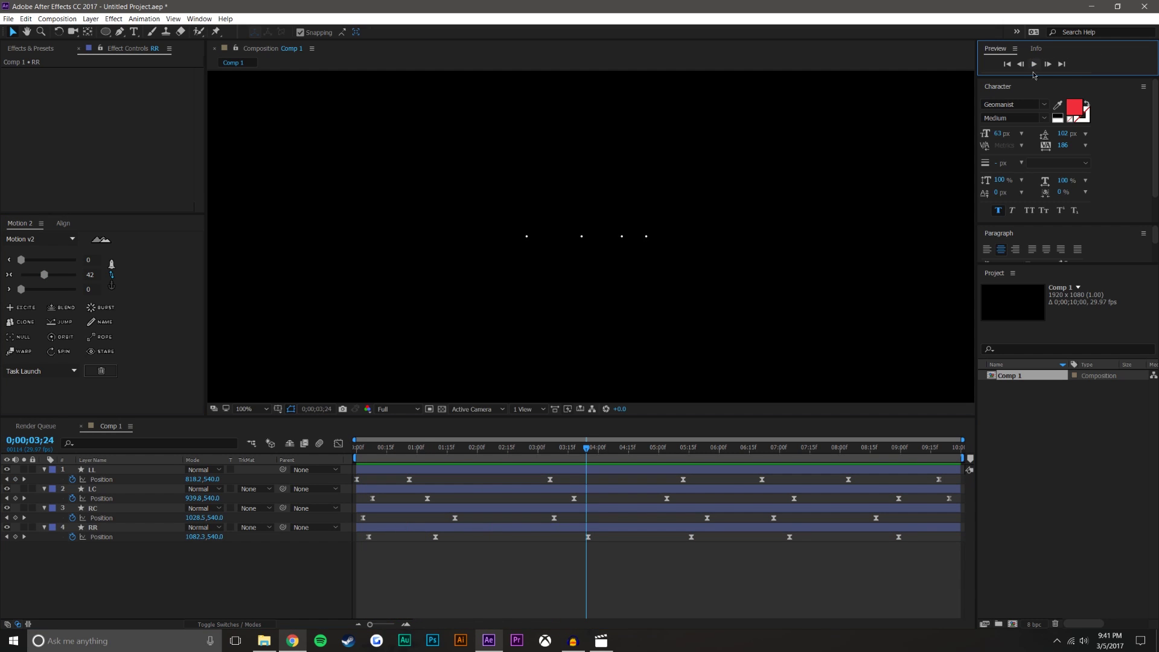
left_click(357, 625)
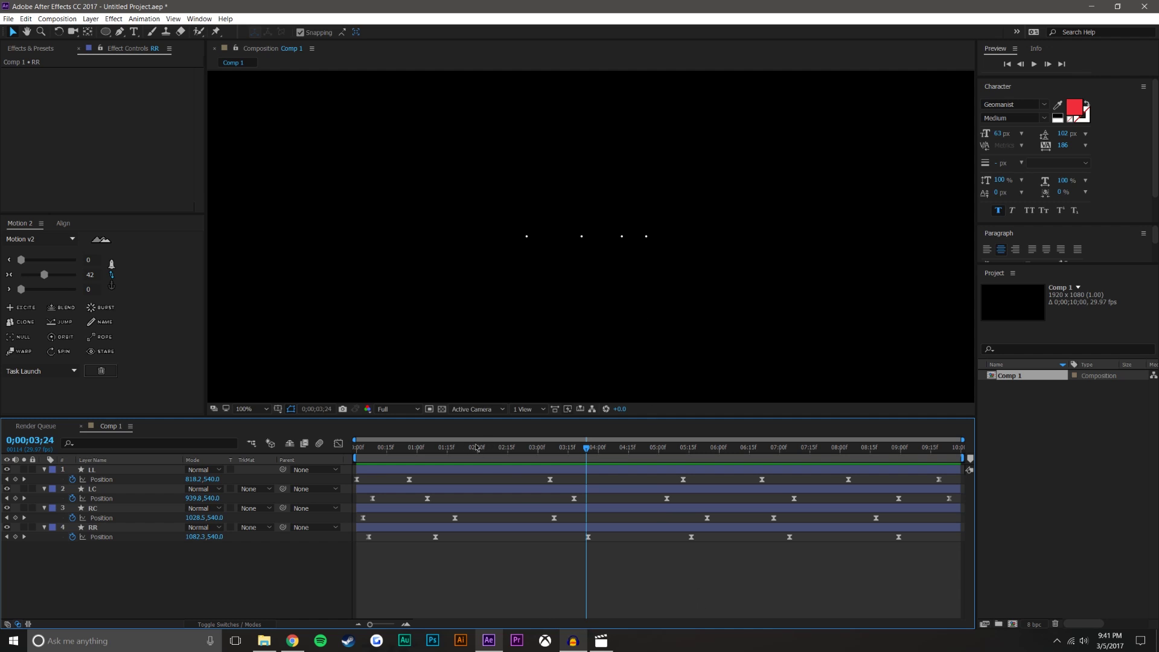
left_click_drag(694, 447, 516, 425)
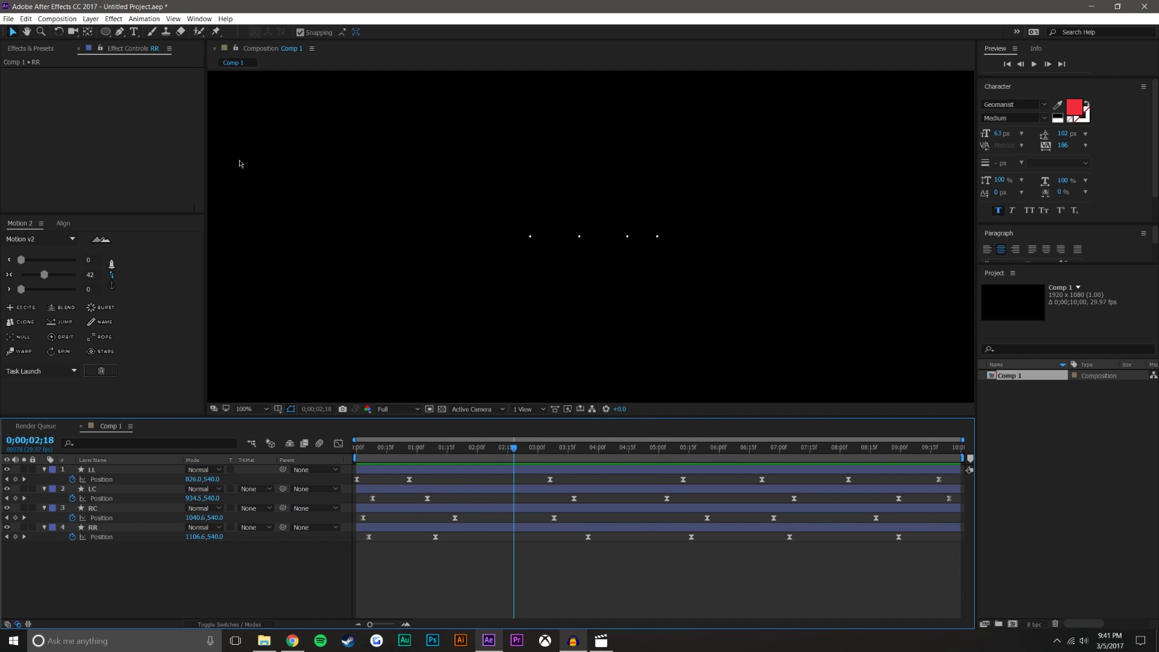
Step: Create a red 1920 × 1080 px solid layer named Red Solid 1
left_click(90, 19)
mouse_move(106, 31)
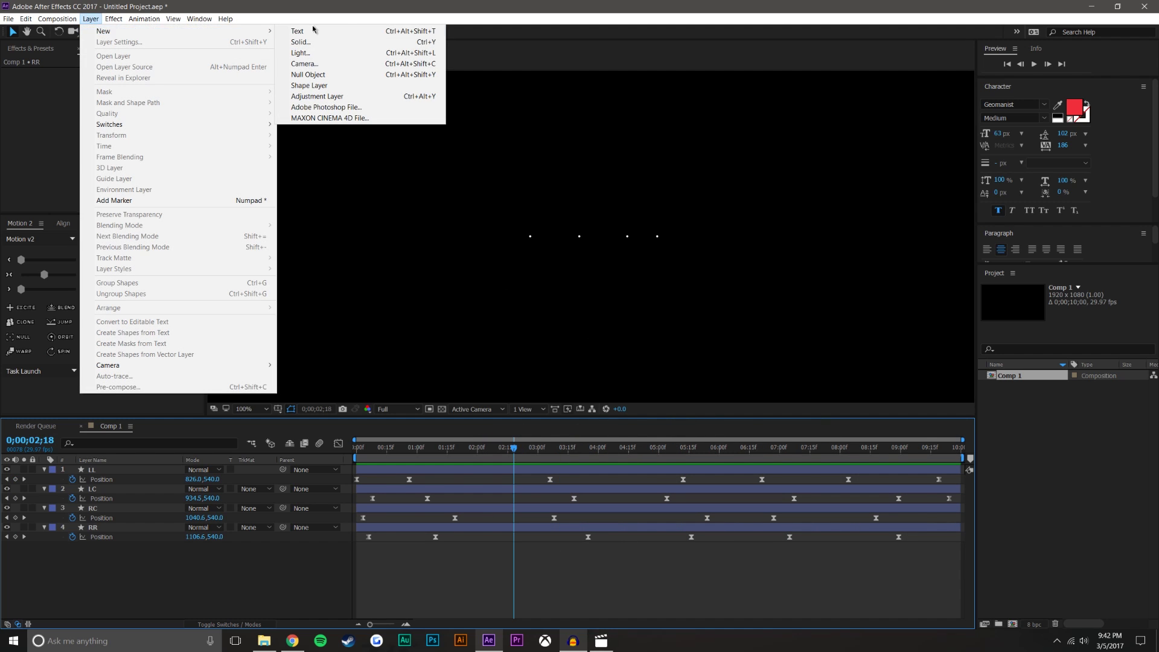
left_click(320, 42)
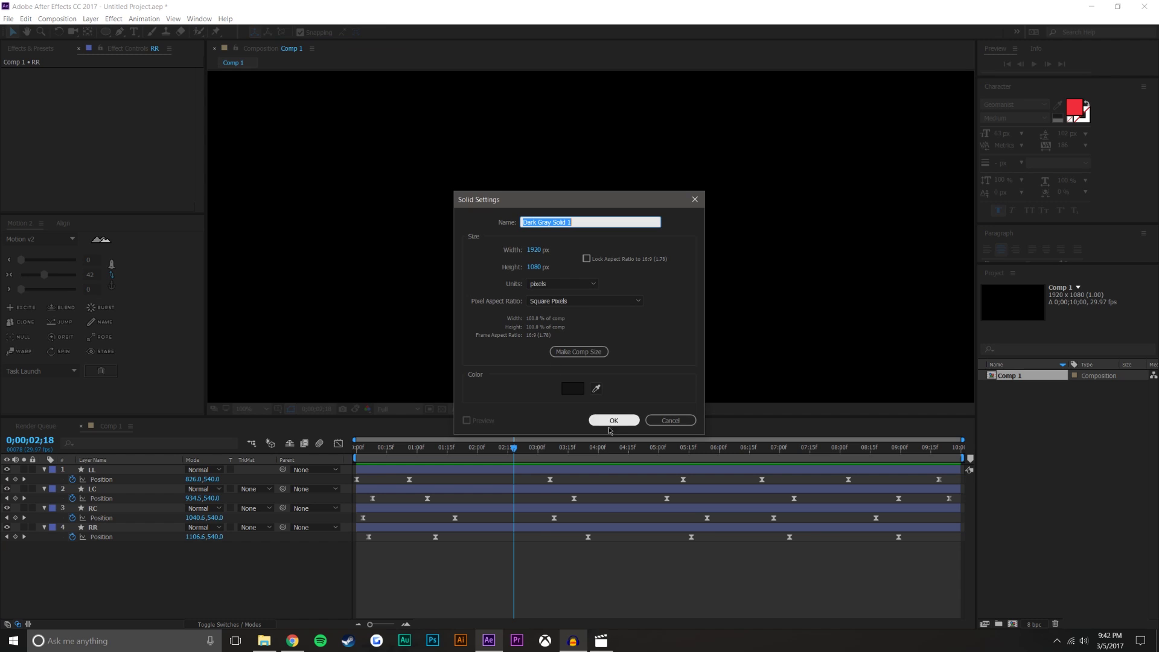
left_click(573, 388)
left_click(830, 355)
left_click(936, 355)
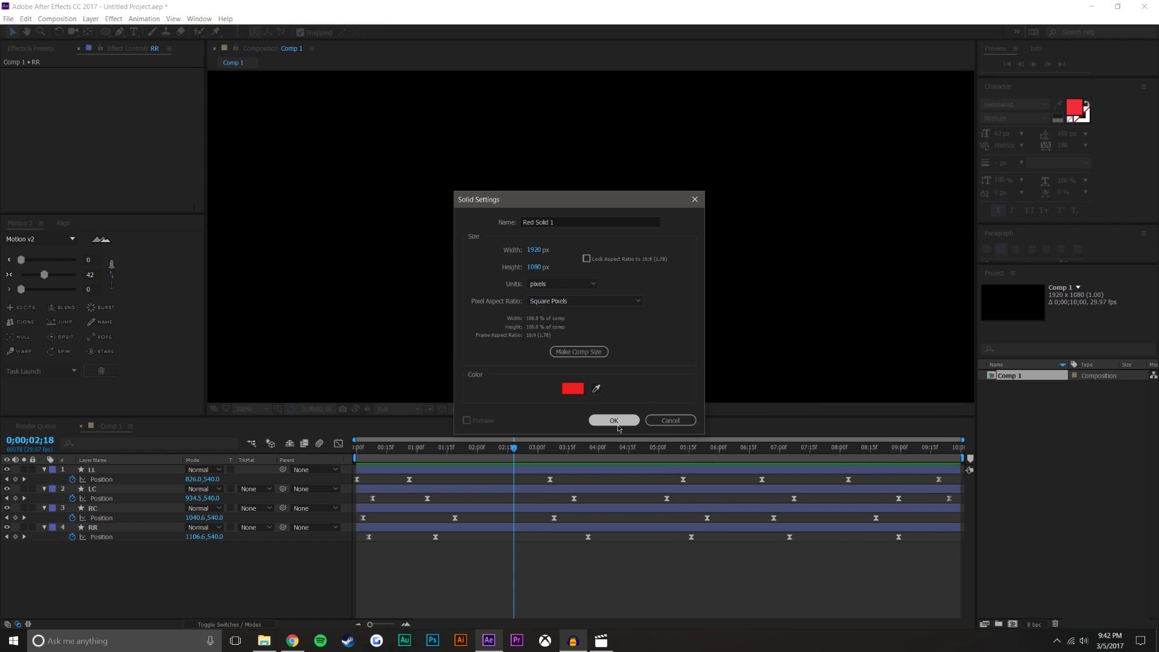
left_click(614, 421)
scroll(622, 221, "down", 4)
scroll(652, 219, "up", 2)
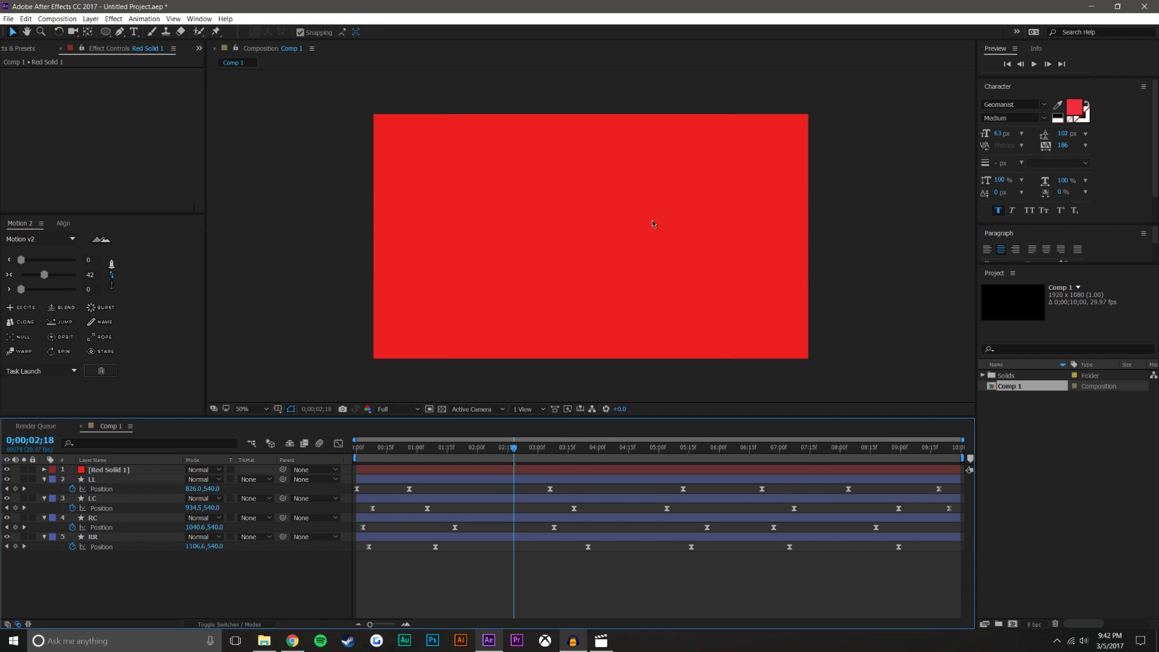
Step: Apply the Beam effect to the red solid, with its starting point at about 812, 330 and ending point at about 1040, 684
left_click(16, 50)
left_click(45, 62)
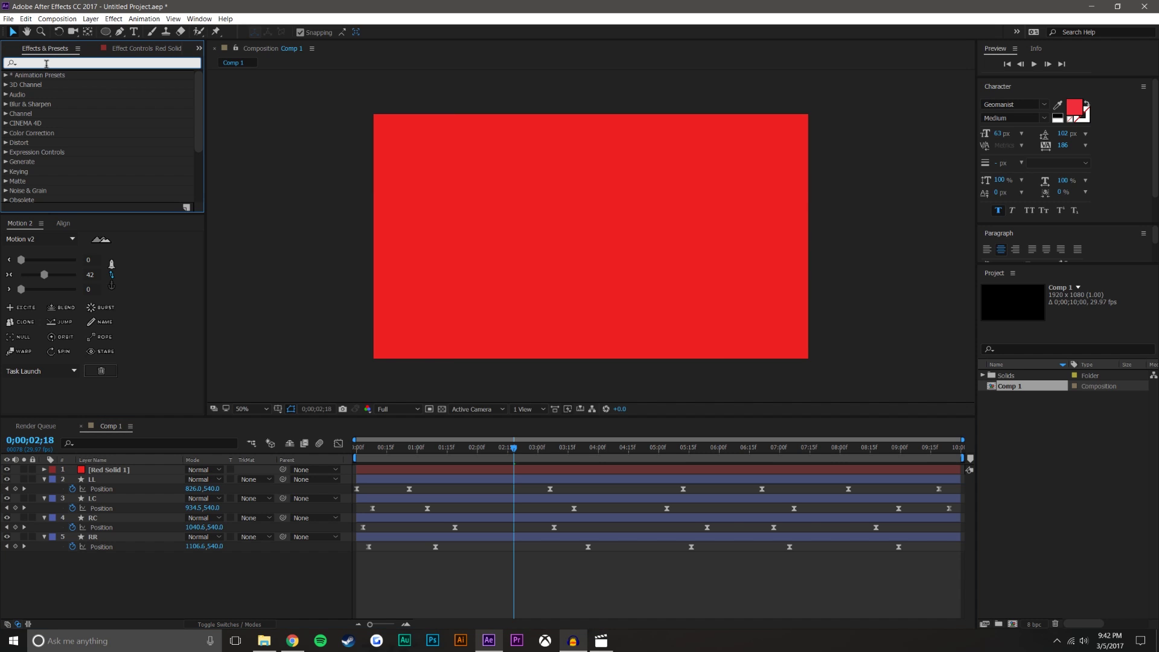
type("beam")
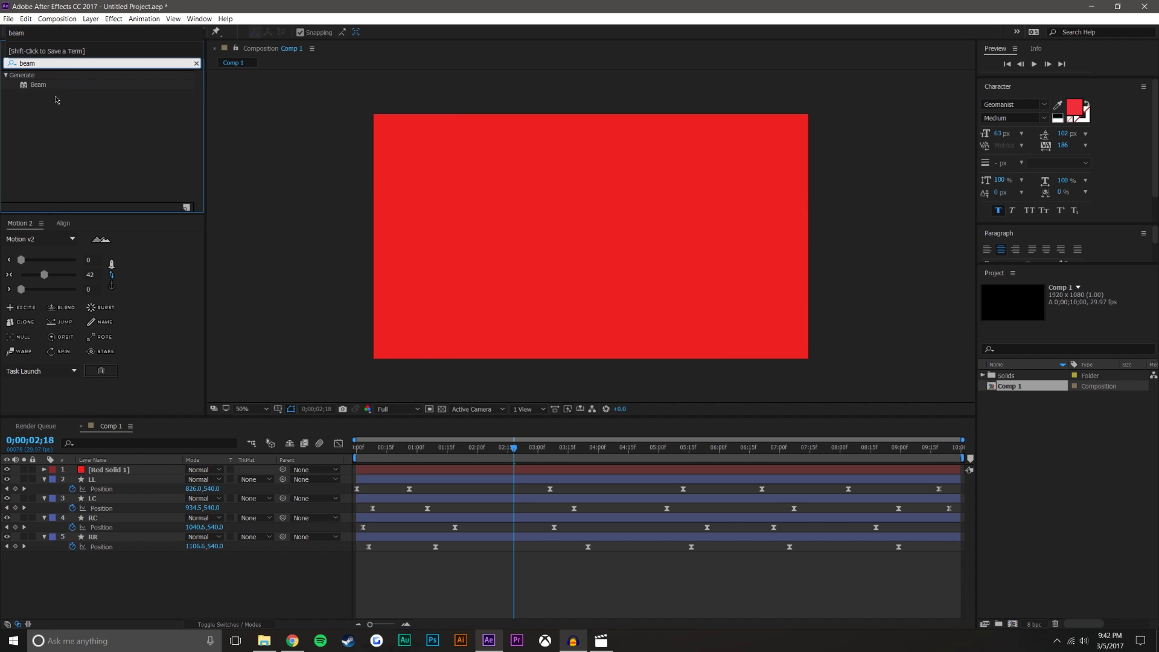
left_click_drag(38, 84, 528, 214)
scroll(617, 242, "up", 2)
scroll(630, 241, "down", 2)
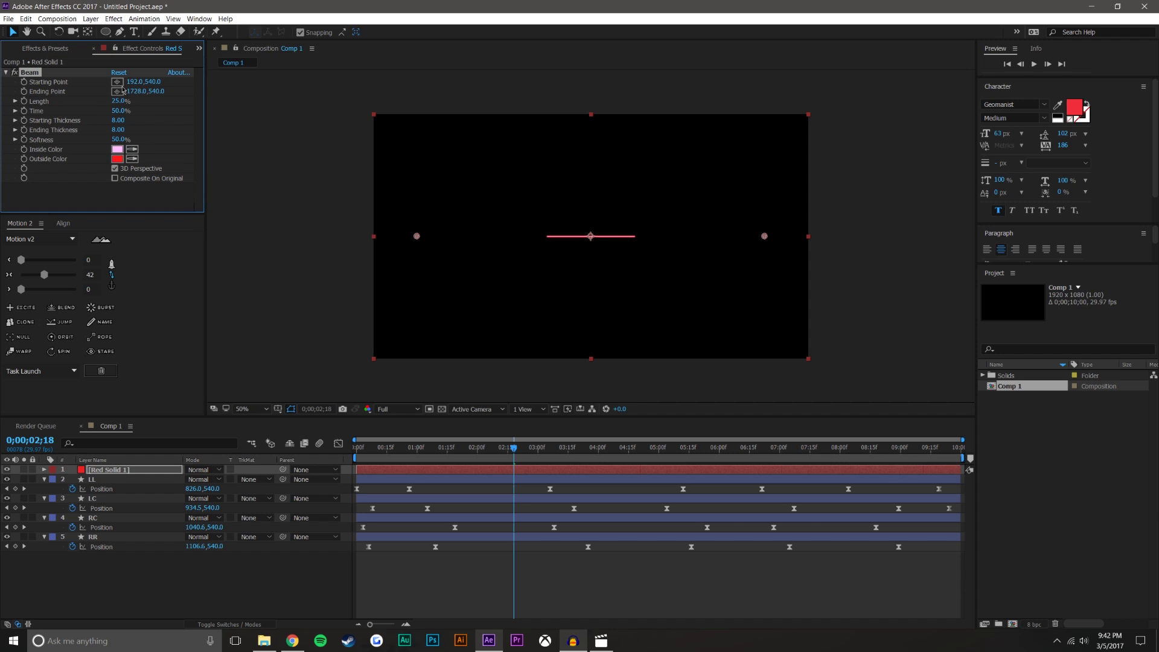
left_click(557, 188)
left_click(117, 91)
left_click(609, 269)
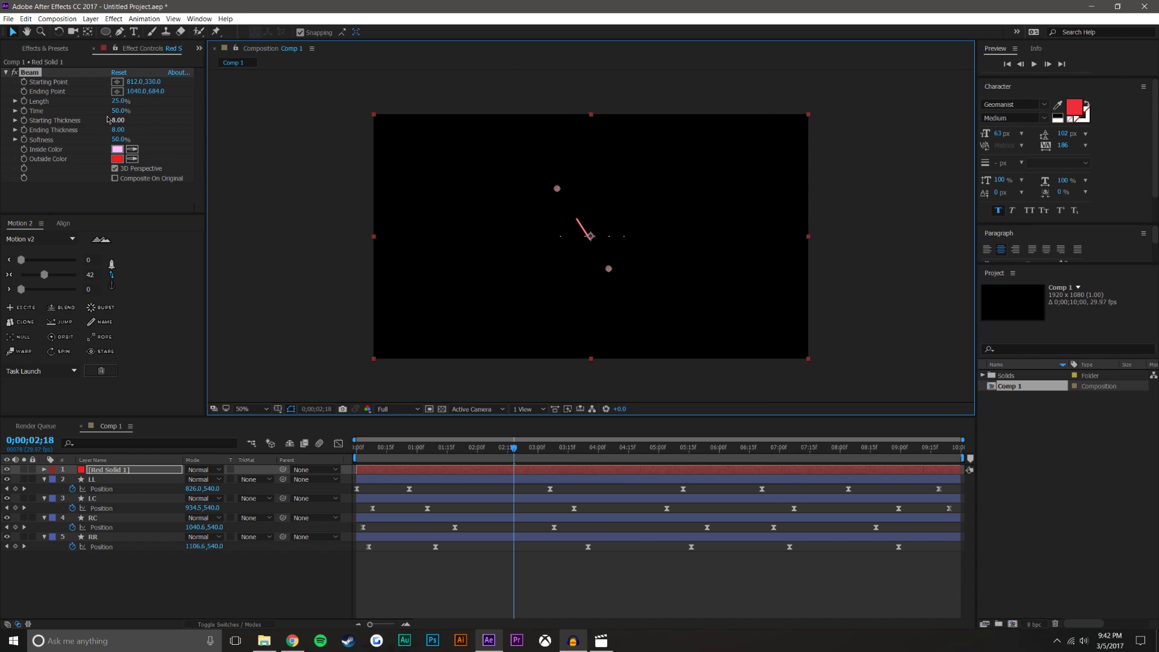
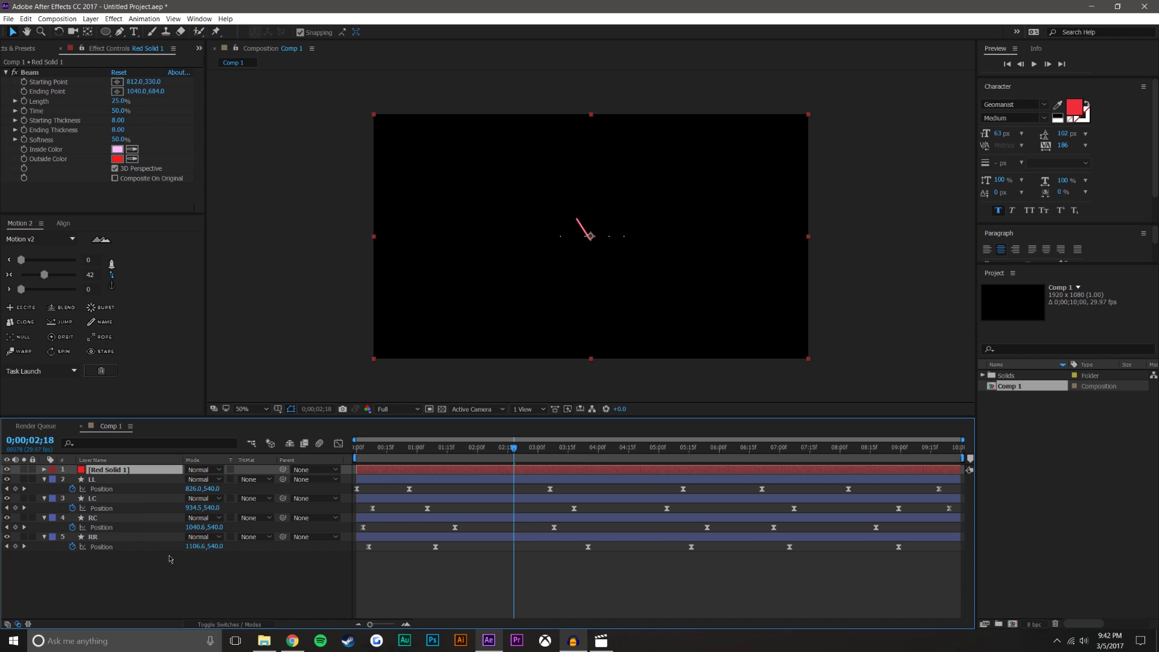
Step: Set the Beam's inside and outside colors to white, FFFFFF
left_click(175, 590)
key("slash")
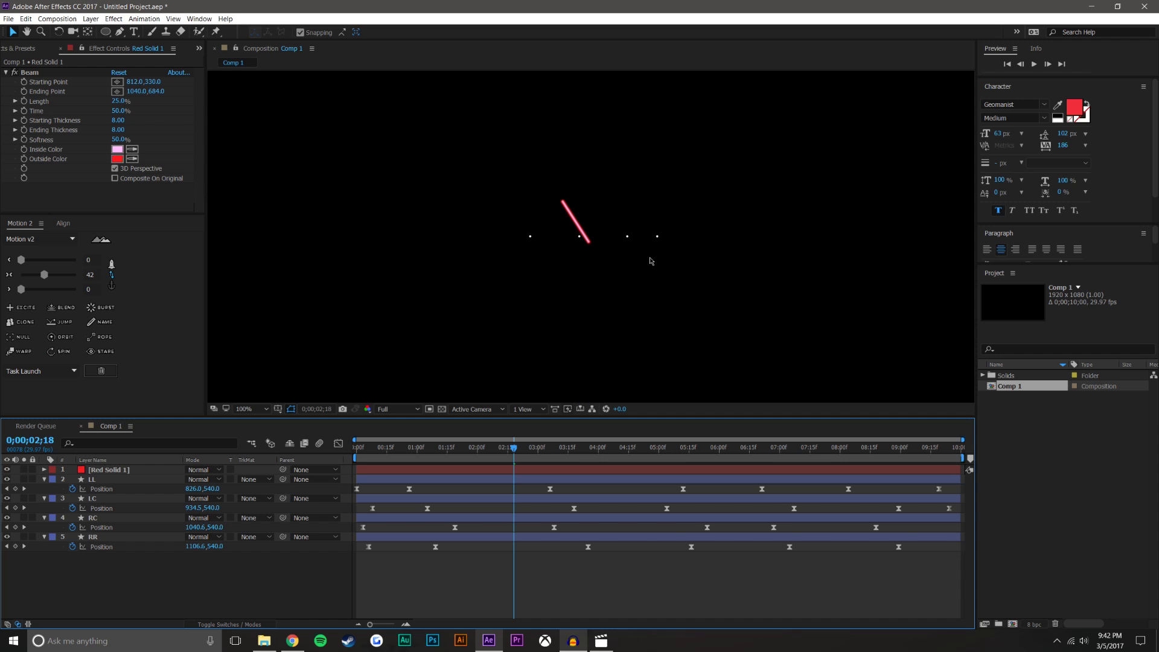
left_click(117, 149)
left_click(689, 354)
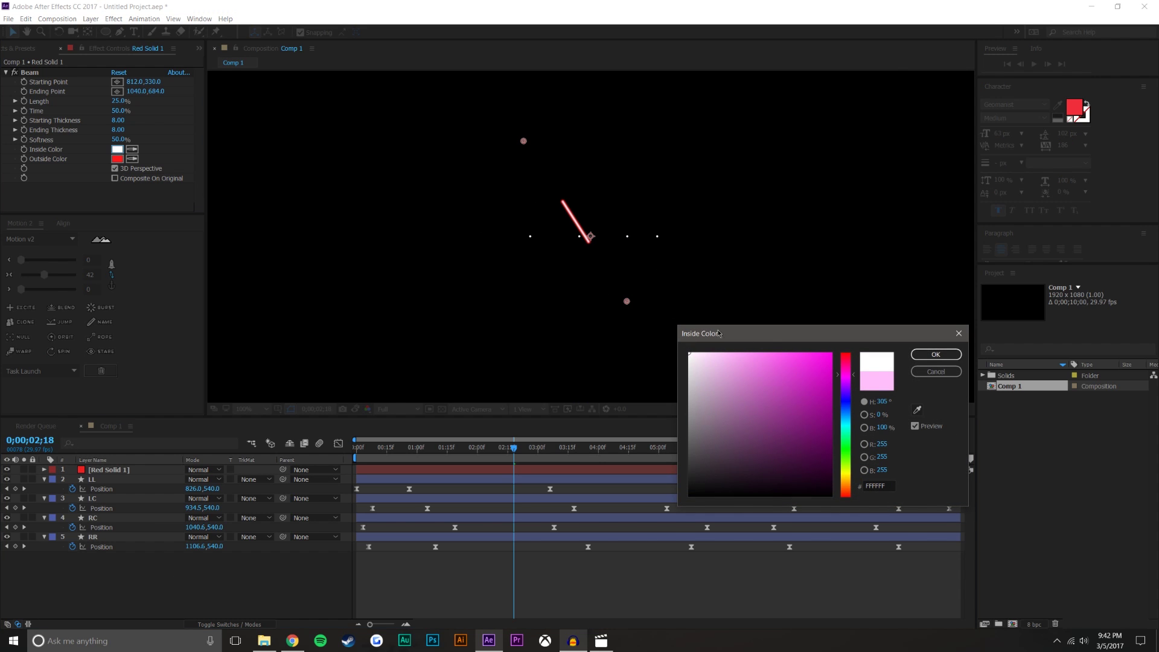
left_click(936, 359)
left_click(117, 159)
left_click(689, 354)
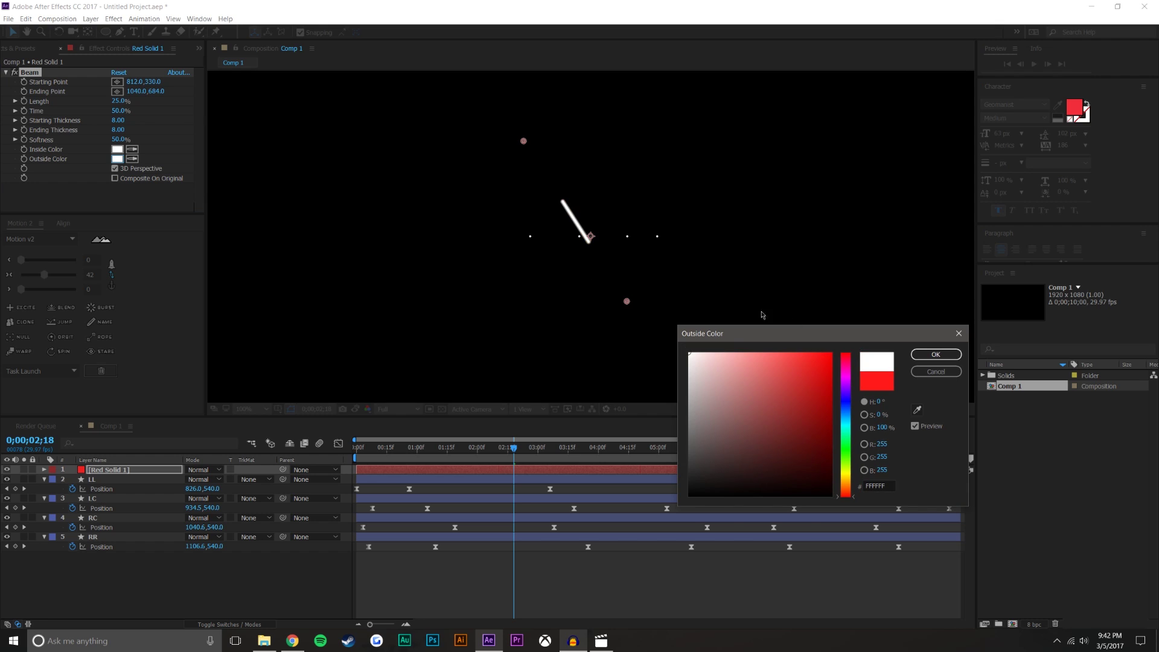
left_click(935, 354)
Step: Lower the Beam's softness to 1%
left_click_drag(120, 139, 66, 140)
key("period")
key("period")
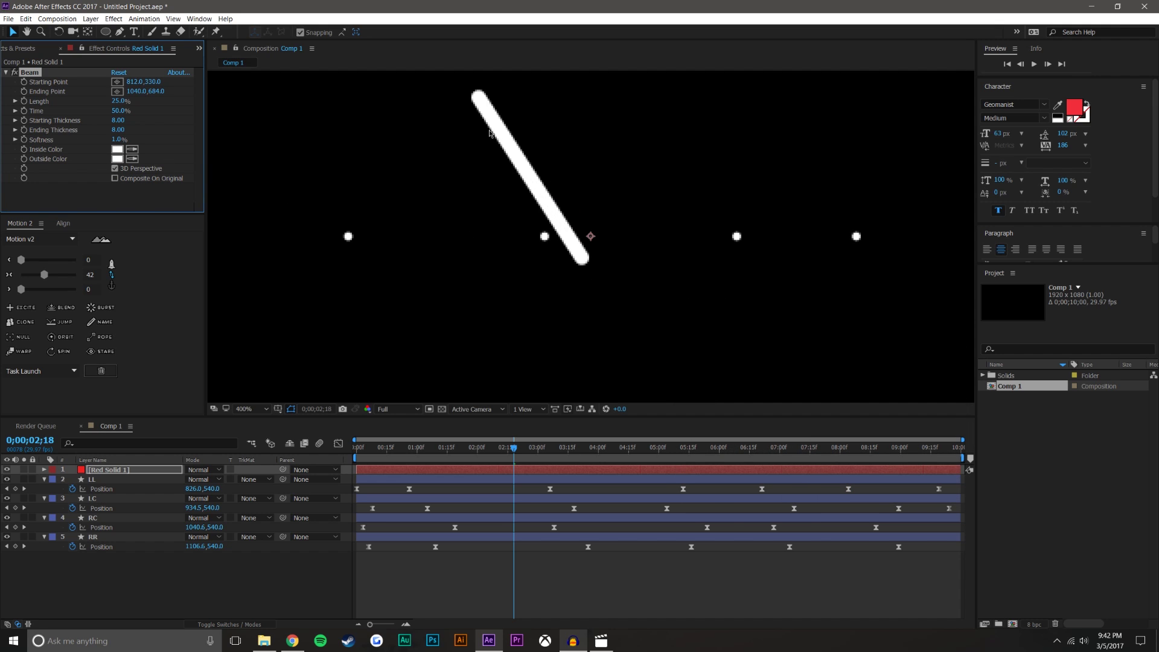
Step: Set the Beam's starting and ending thickness to 1.00
left_click_drag(117, 121, 91, 120)
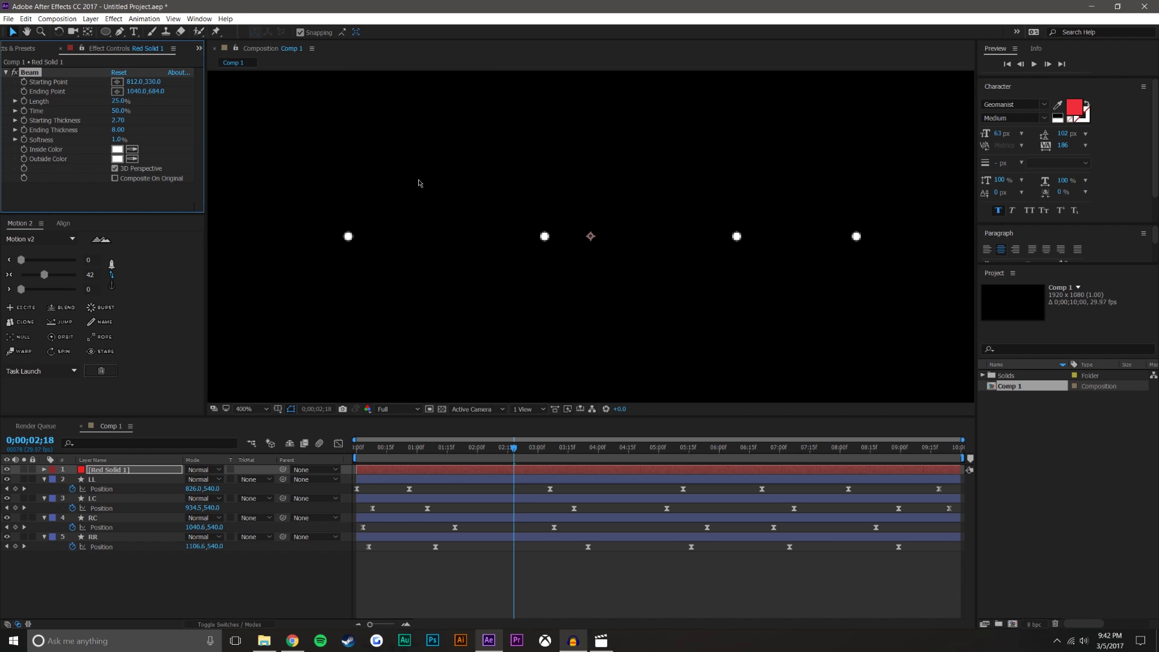
key("comma")
key("comma")
key("period")
key("period")
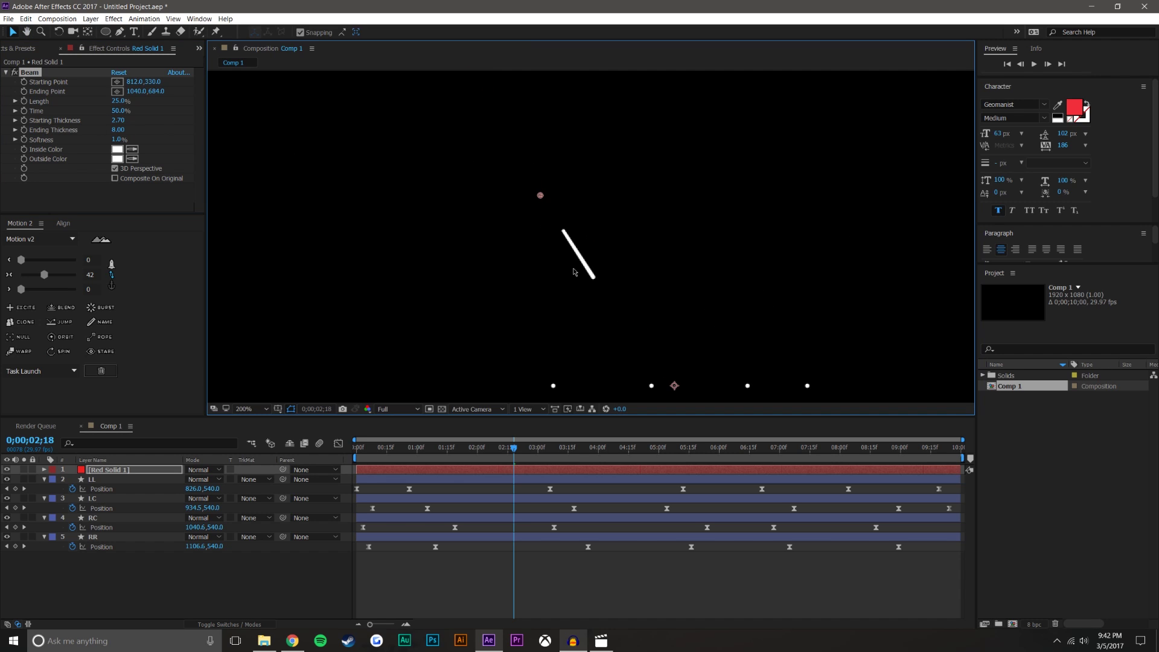
mouse_move(119, 120)
left_mouse_down()
mouse_move(102, 120)
mouse_move(116, 121)
left_mouse_up()
left_click(118, 120)
type("1")
key("Tab")
type("1")
key("Tab")
scroll(545, 192, "down", 4)
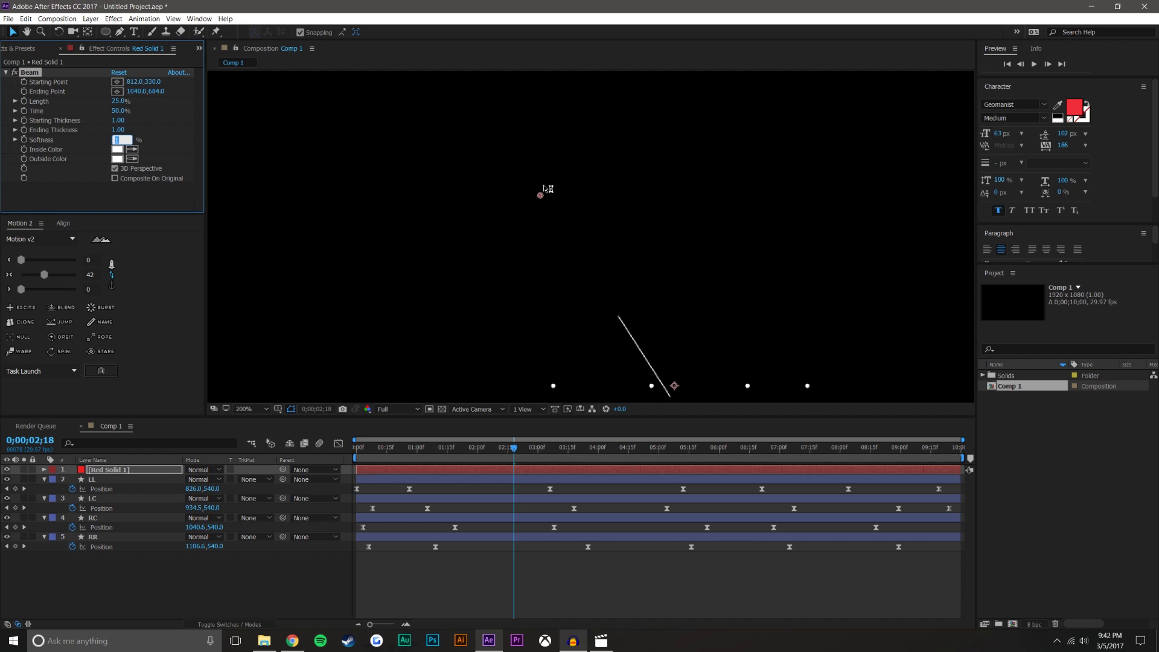
Step: Raise the Beam's length to 100% so the line spans both end points
left_click_drag(677, 241, 631, 198)
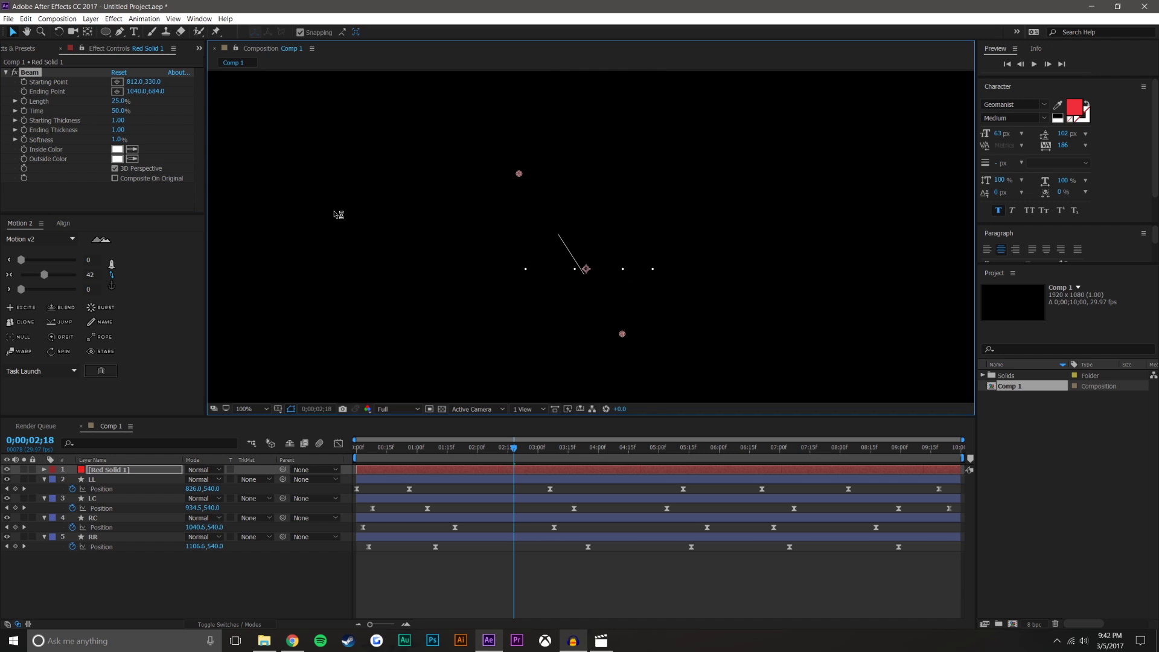
left_click_drag(121, 101, 195, 109)
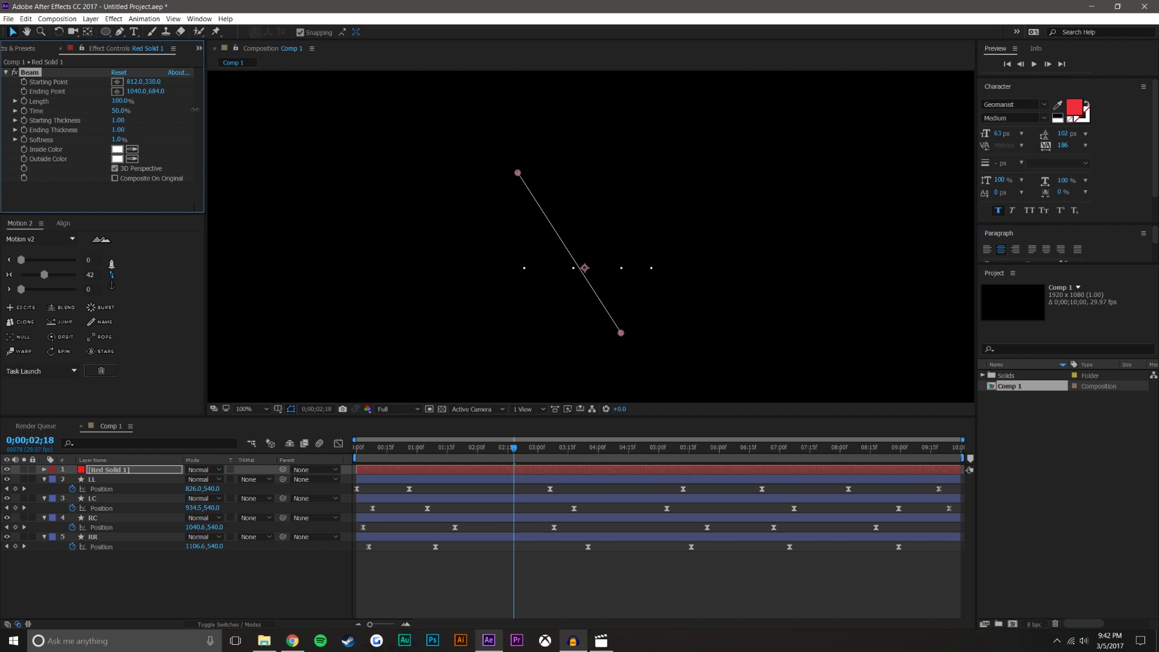
left_click(638, 595)
key("period")
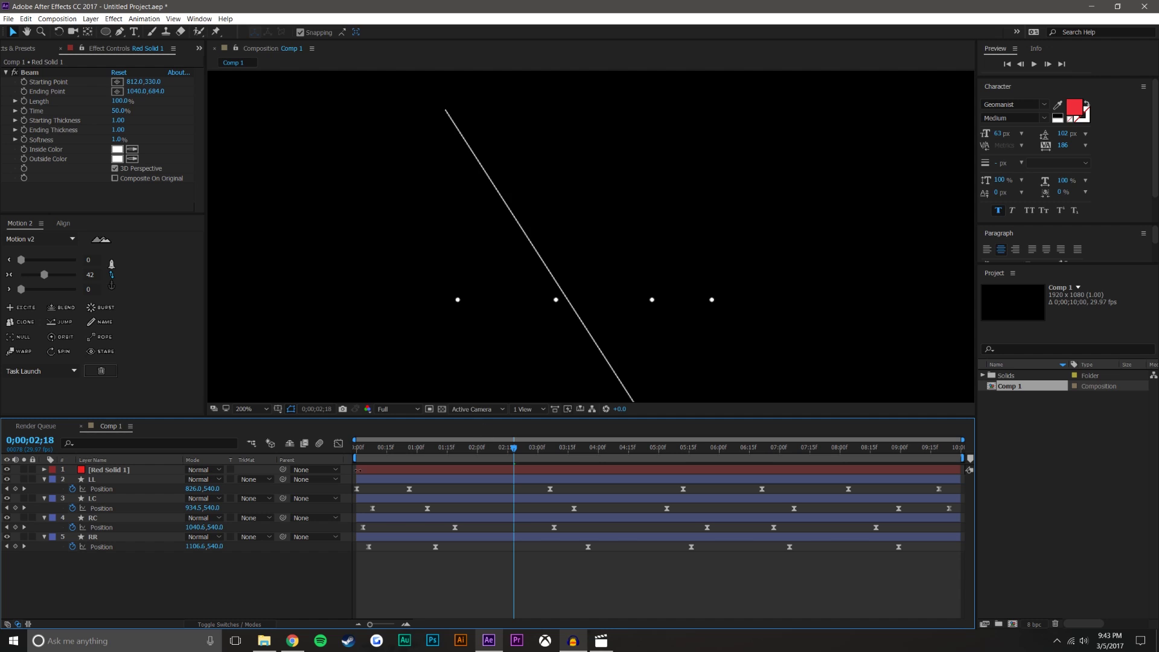
Step: Enable expressions on the Beam's Starting Point and Ending Point, and enlarge the timeline to show all layers
left_click(123, 470)
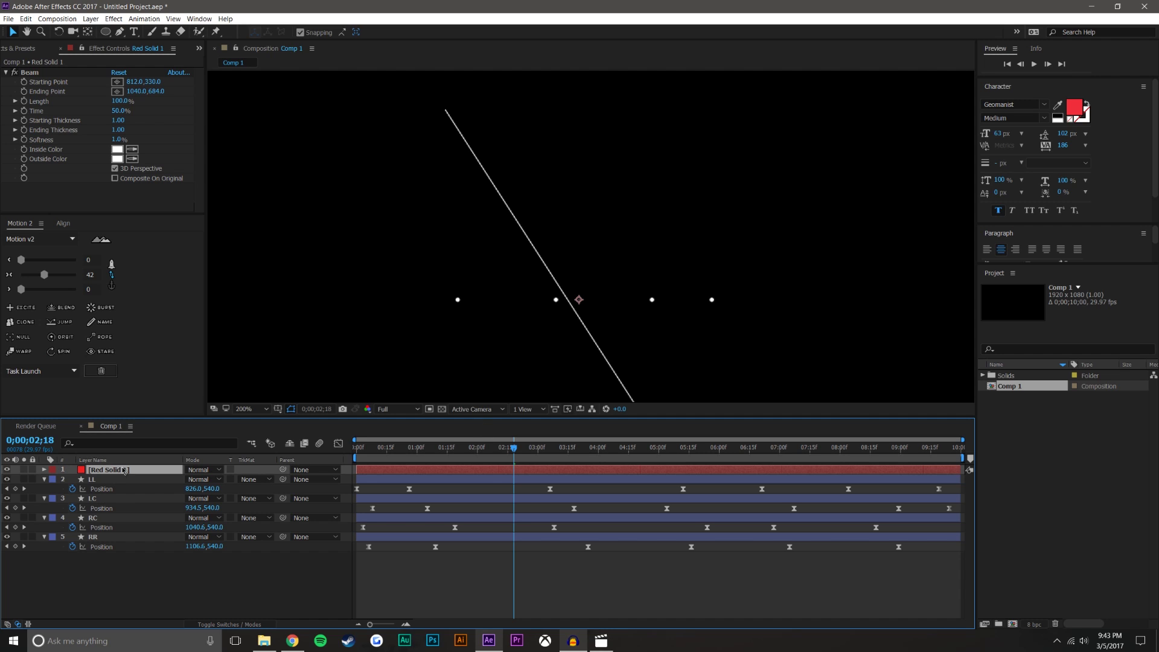
left_click(24, 82, "alt")
left_click(25, 91, "alt")
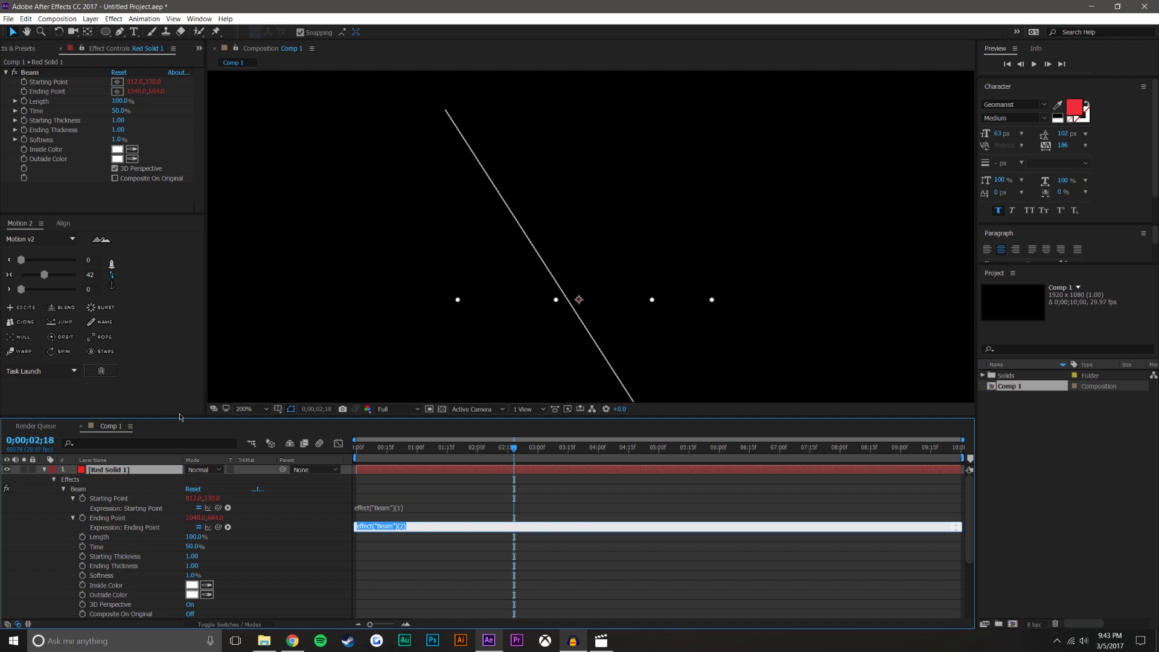
left_click_drag(180, 417, 180, 244)
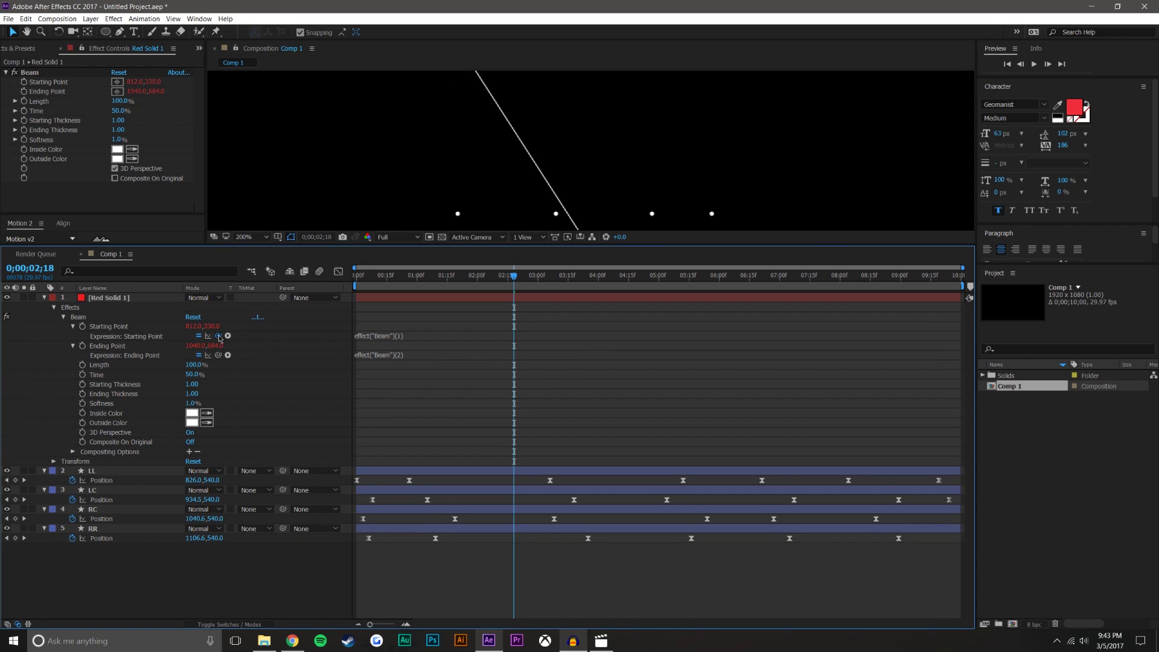
Step: Link the Beam's Starting Point expression to layer LL's Position and the Ending Point expression to layer LC's Position
left_click_drag(218, 335, 132, 487)
left_click_drag(218, 354, 116, 499)
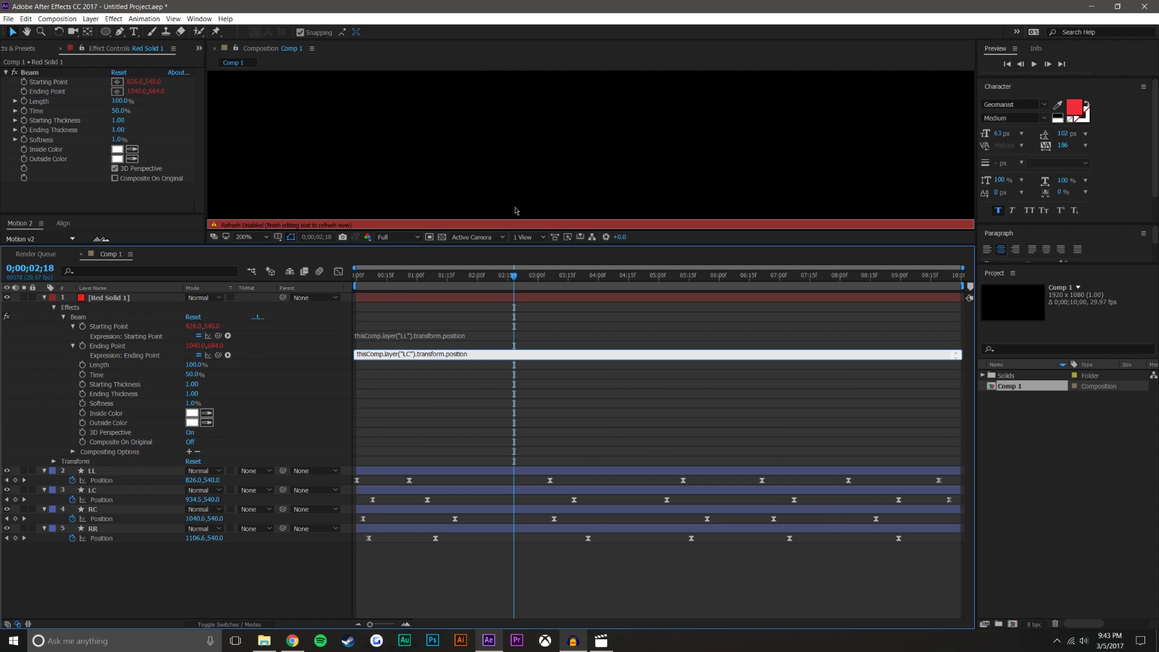
left_click_drag(532, 245, 530, 395)
left_click(539, 302)
Step: Scrub to 0;00;02;28 to check how the beam follows the LL and LC dots
scroll(558, 297, "down", 3)
key("Caps_Lock")
scroll(613, 263, "up", 3)
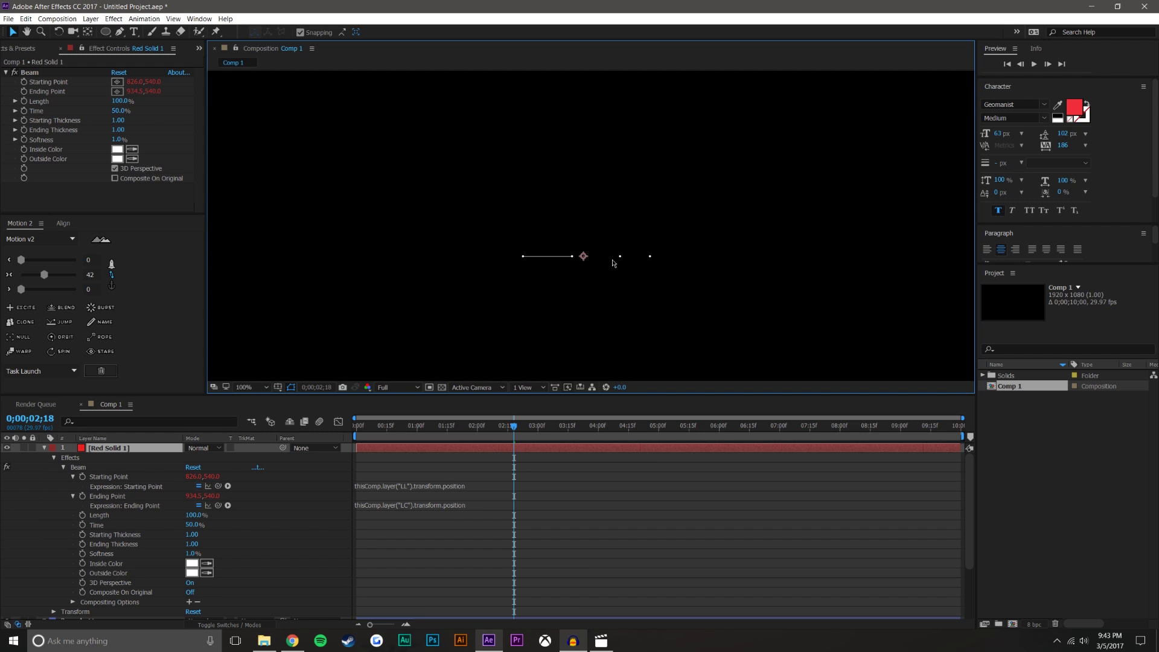
mouse_move(514, 426)
left_mouse_down()
mouse_move(391, 432)
mouse_move(841, 435)
mouse_move(534, 434)
left_mouse_up()
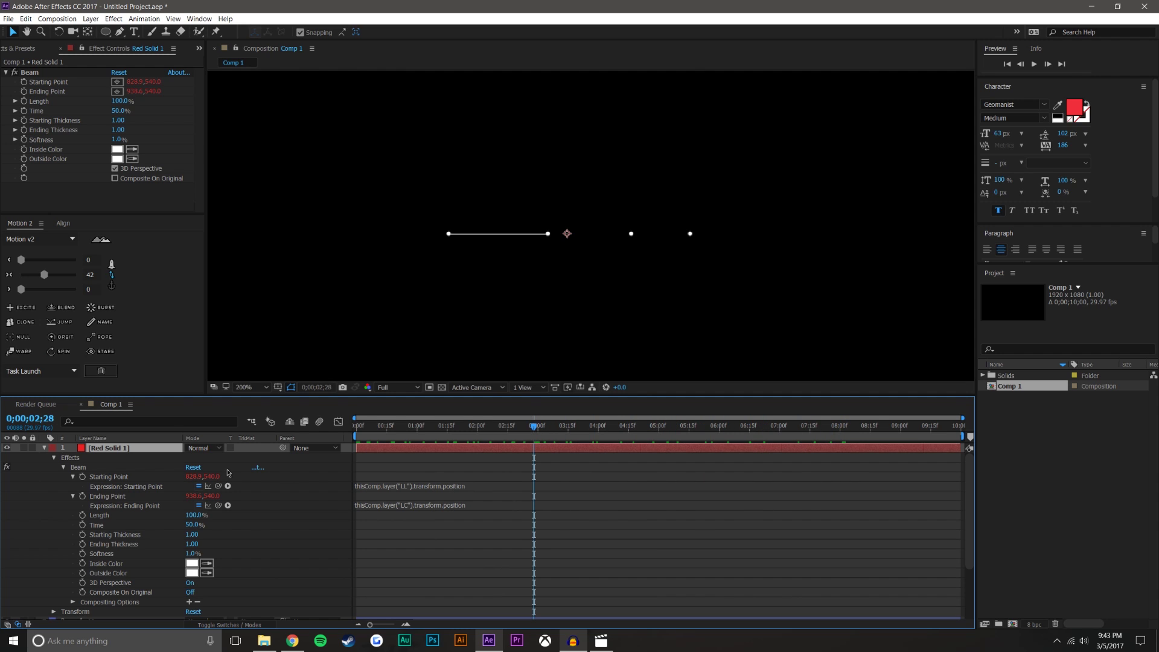
Step: Enlarge the timeline and duplicate the beam layer Red Solid 1 three times
left_click_drag(196, 395, 196, 314)
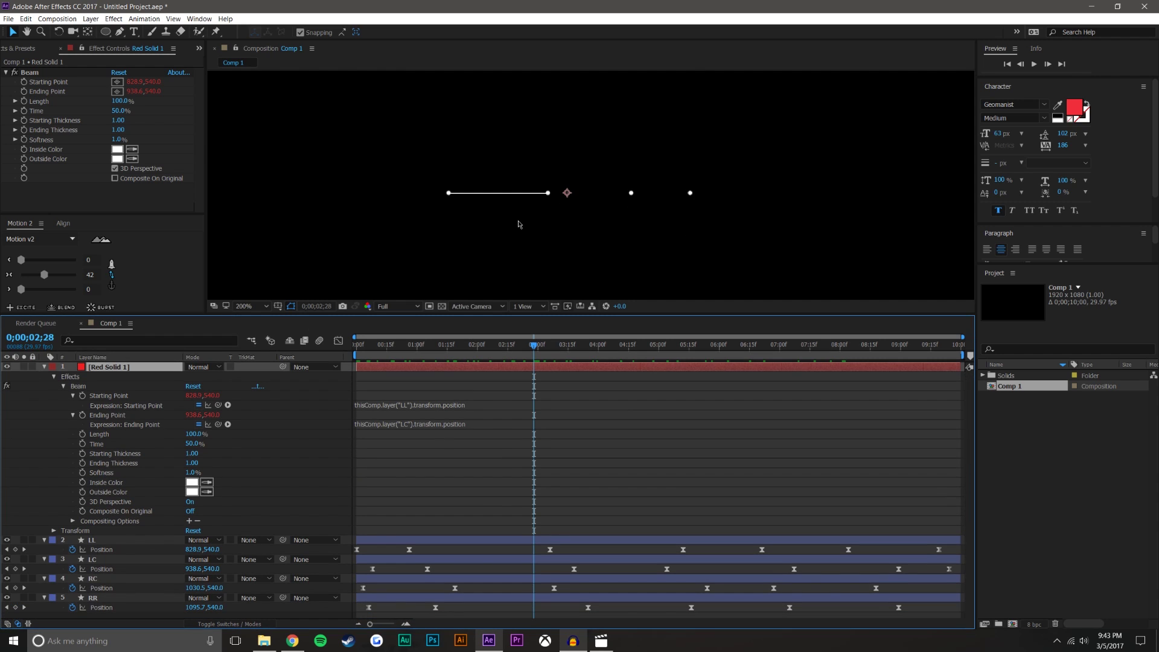
left_click(620, 496)
left_click(132, 367)
key("ctrl+d")
key("ctrl+d")
key("ctrl+d")
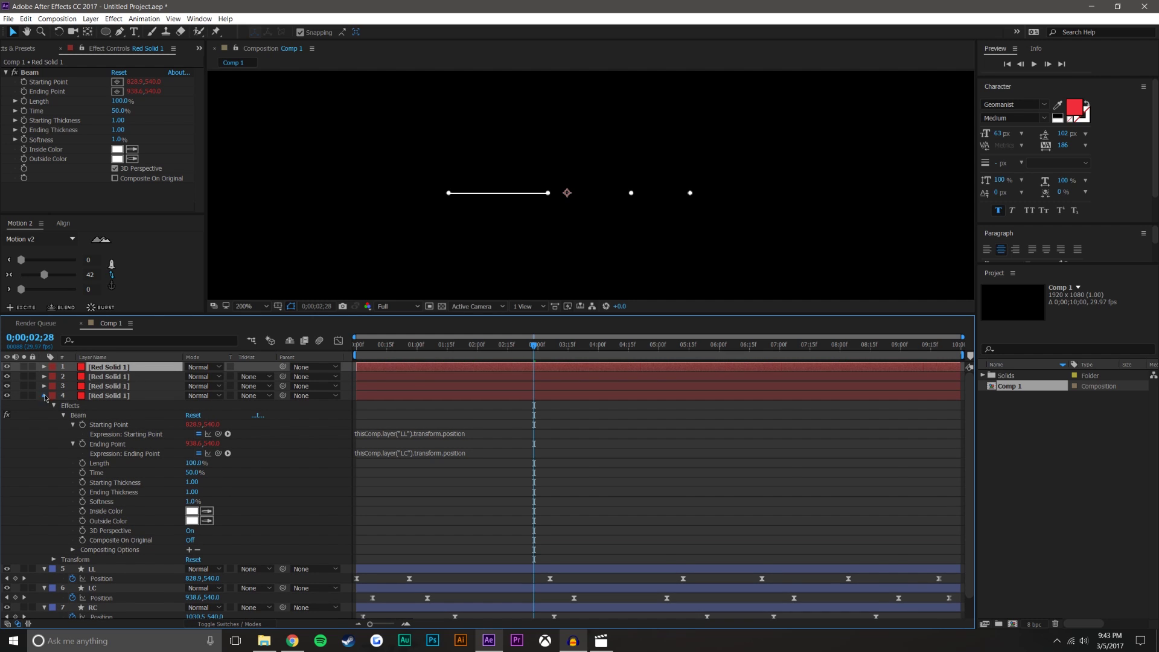
Step: On the third Red Solid 1 layer, link the Beam's Starting Point to LC's Position and its Ending Point to RC's Position
left_click(44, 396)
left_click(44, 385)
left_click(54, 396)
left_click(64, 405)
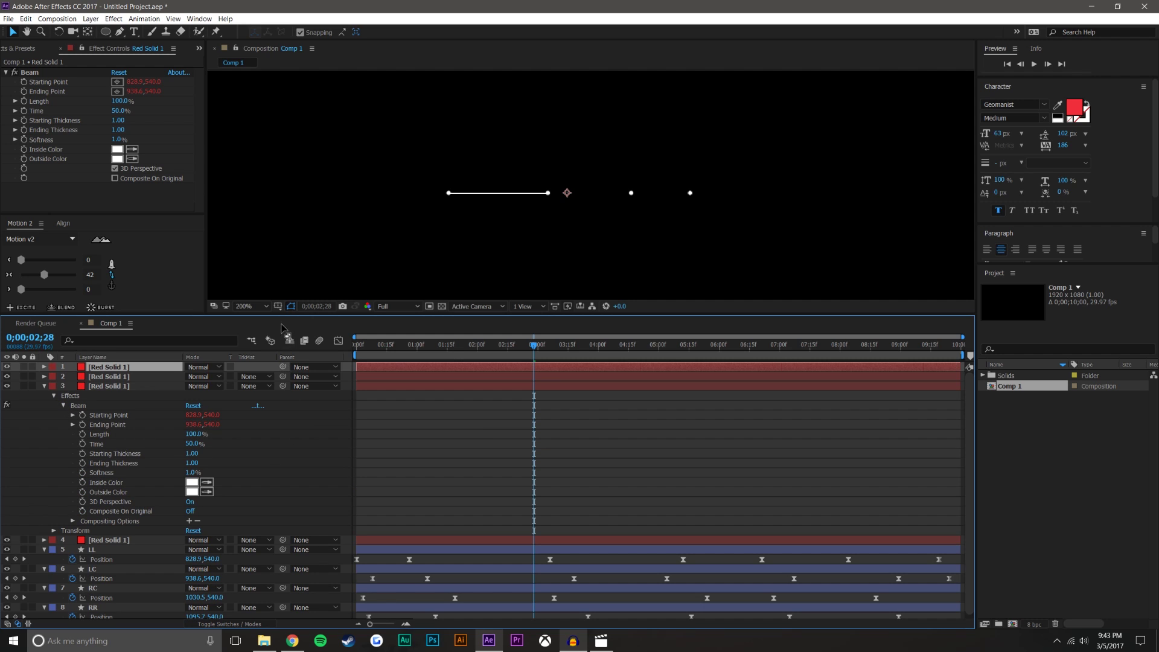
left_click_drag(283, 313, 285, 254)
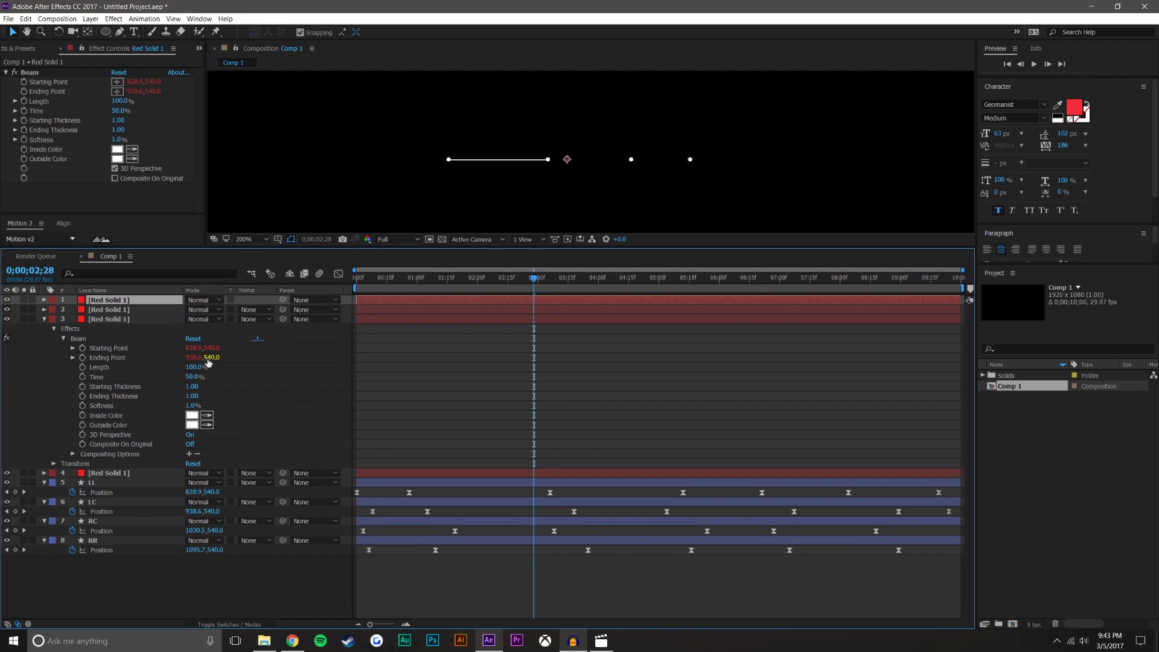
left_click(73, 348)
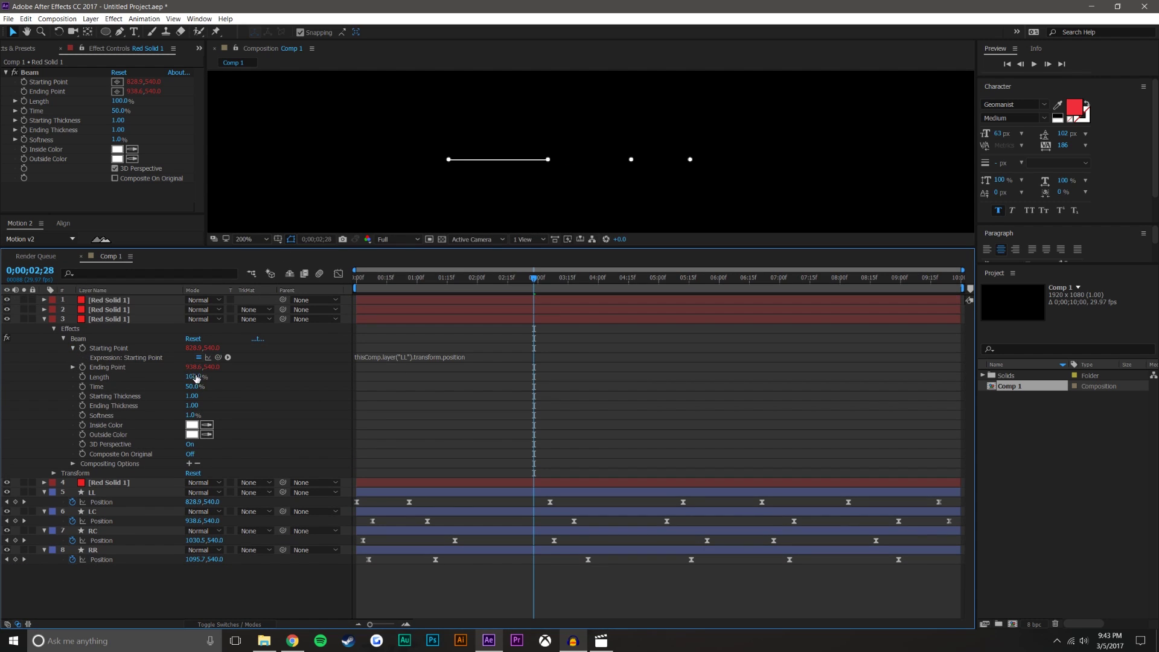
left_click(73, 367)
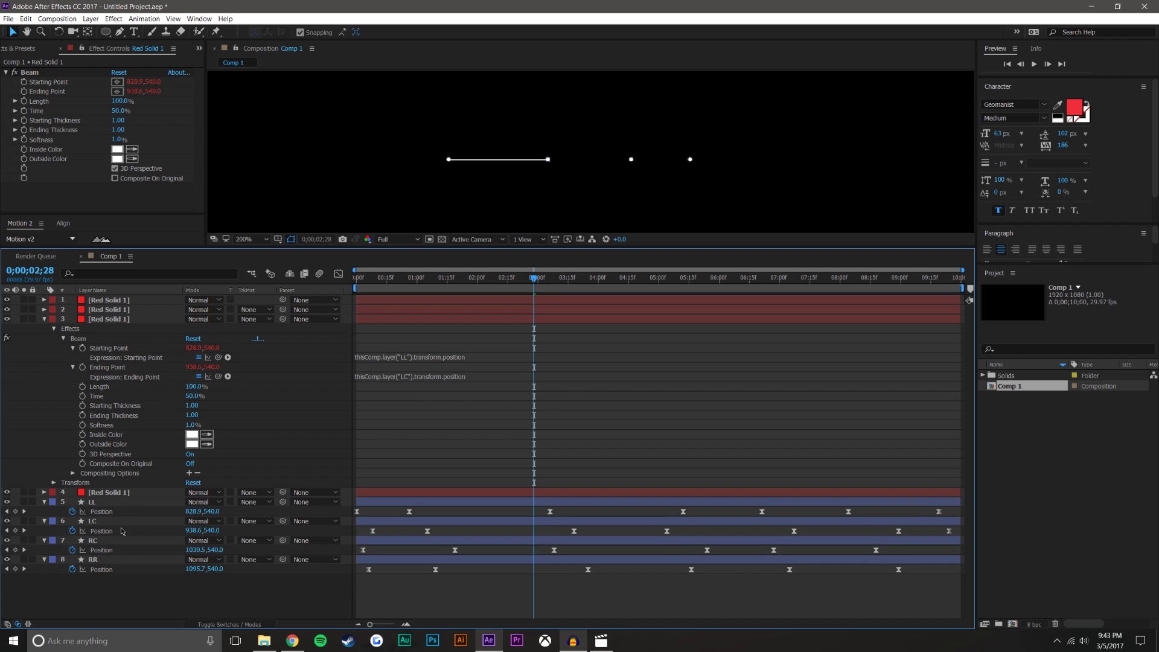
left_click_drag(218, 357, 117, 531)
left_click_drag(218, 376, 124, 549)
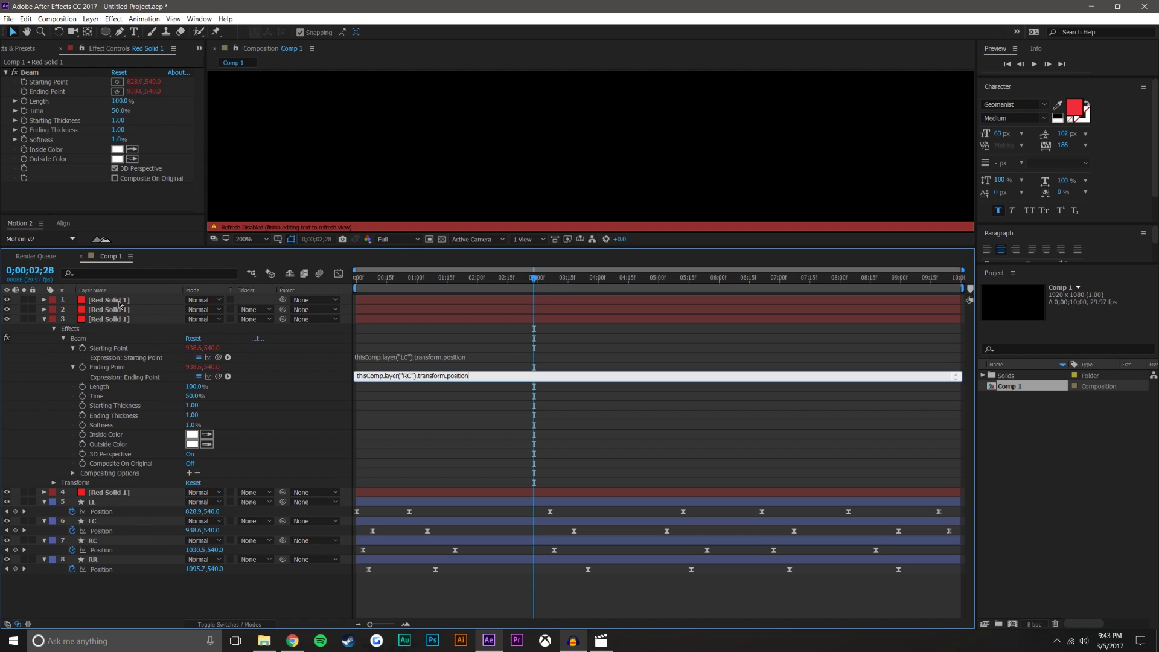
Step: Delete the surplus Red Solid 1 copy, the second layer in the stack
left_click(121, 306)
key("Delete")
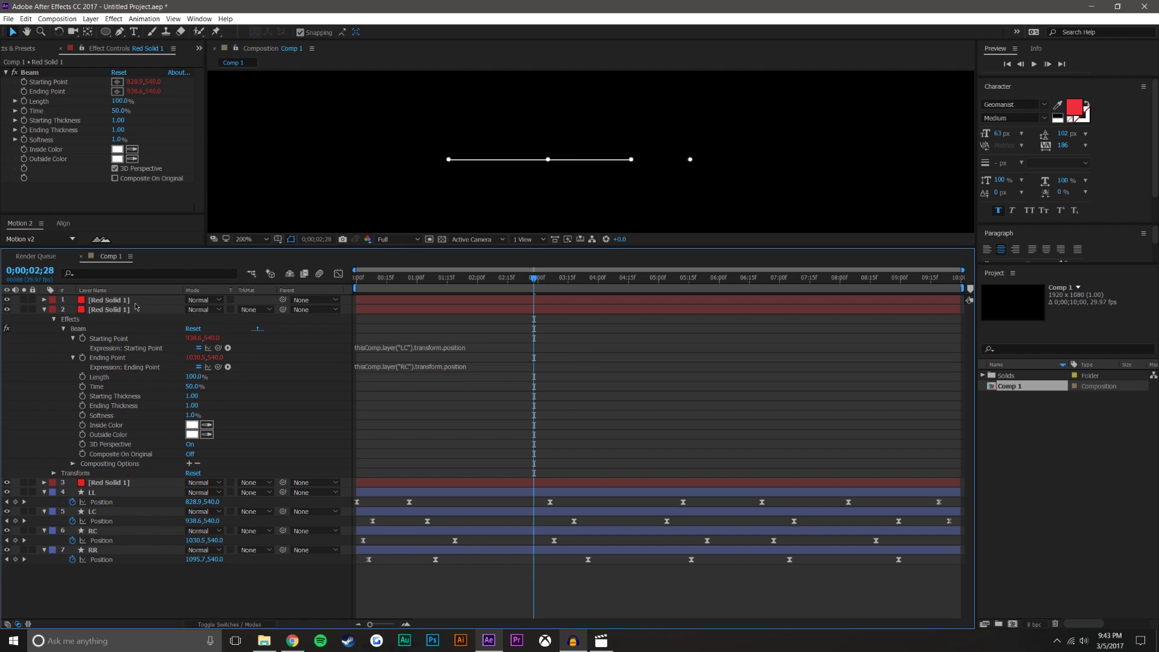
Step: On the topmost Red Solid 1 layer, link the Beam's Starting Point to RC's Position and its Ending Point to RR's Position
left_click(44, 310)
left_click(44, 300)
left_click(54, 310)
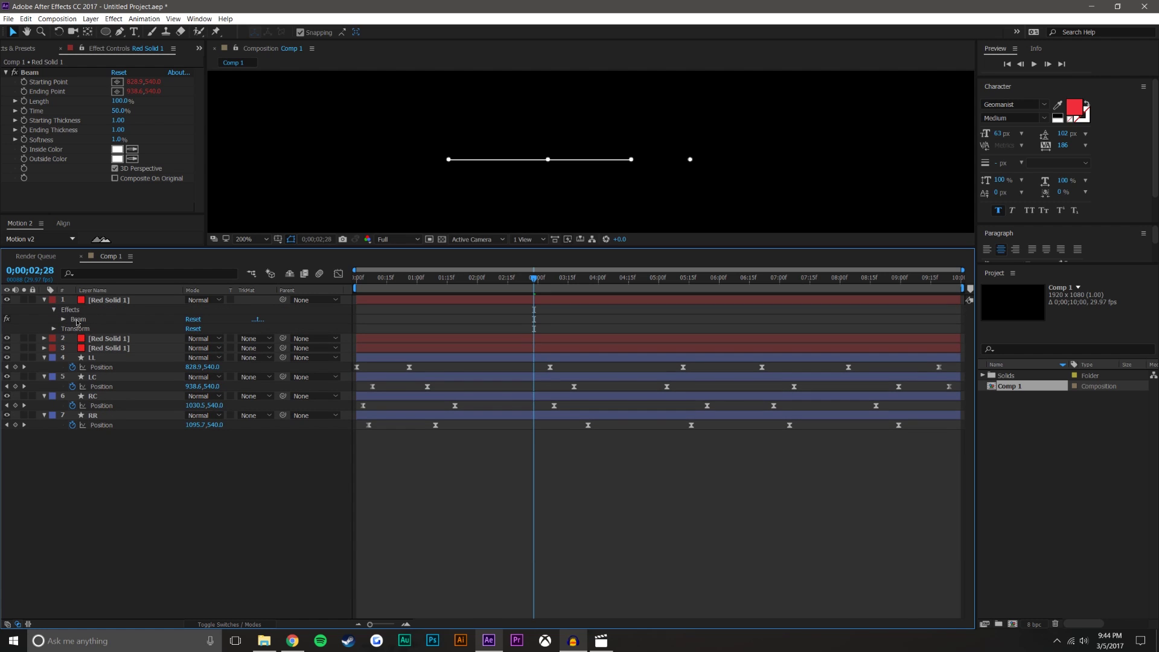
left_click(64, 319)
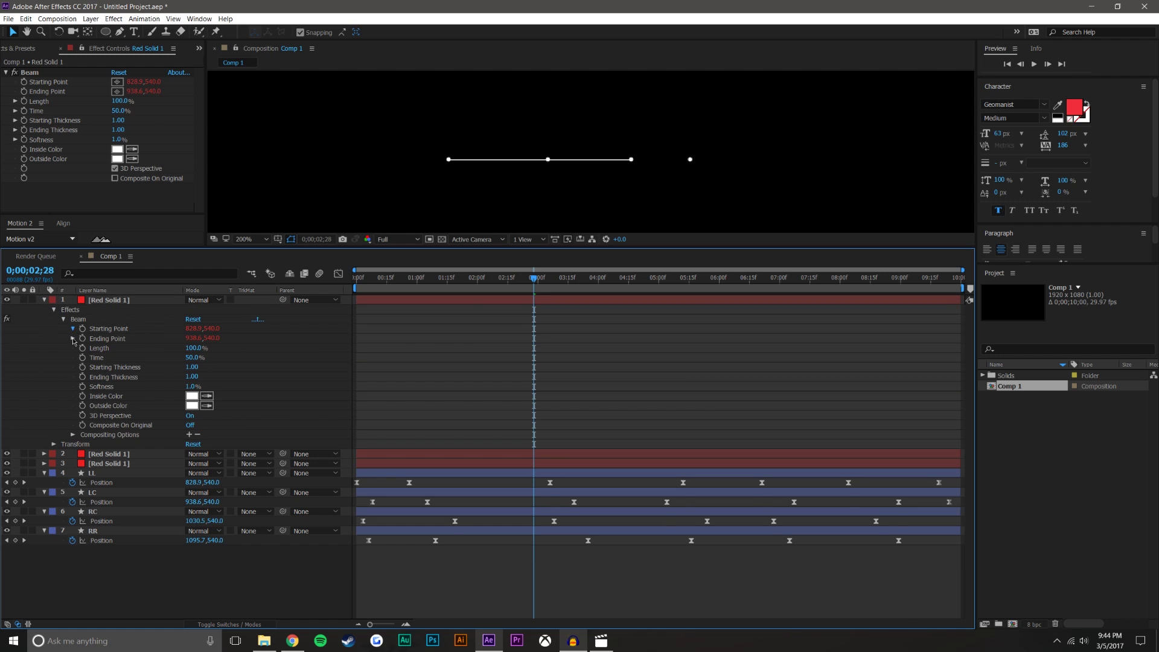
left_click(73, 339)
left_click_drag(218, 338, 119, 541)
left_click_drag(219, 357, 101, 559)
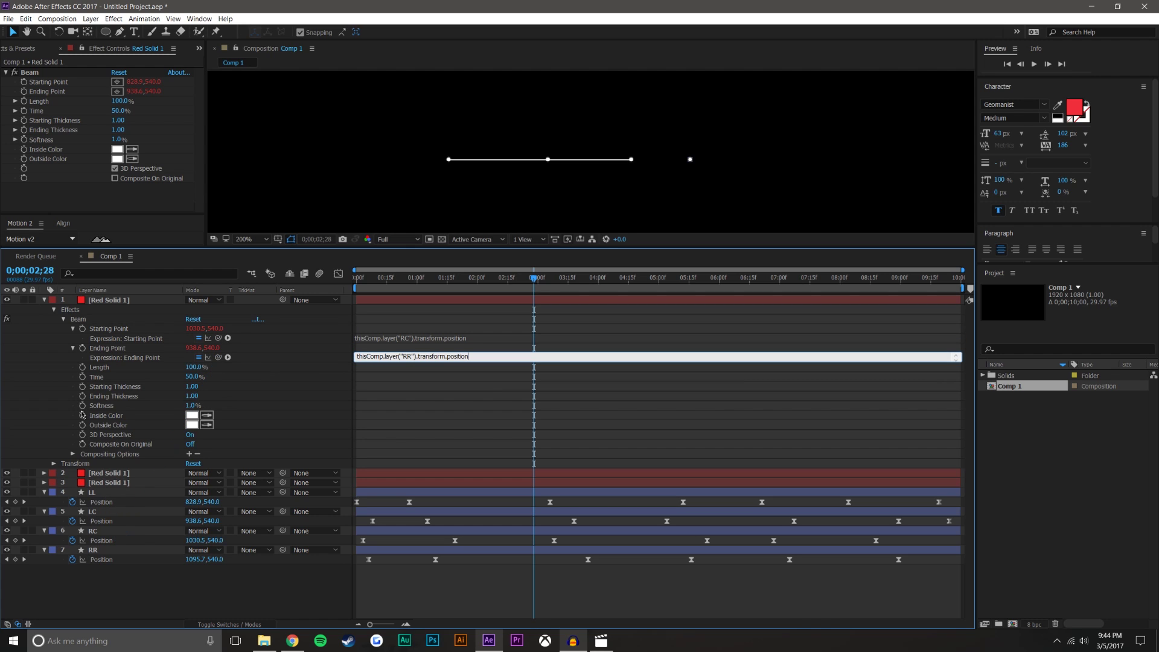
left_click(304, 196)
Step: Play and scrub the animation to 0;00;05;11, inspecting up close how the three beams connect the dots
mouse_move(538, 284)
left_mouse_down()
mouse_move(646, 284)
mouse_move(561, 287)
mouse_move(534, 305)
left_mouse_up()
key("space")
left_click(44, 299)
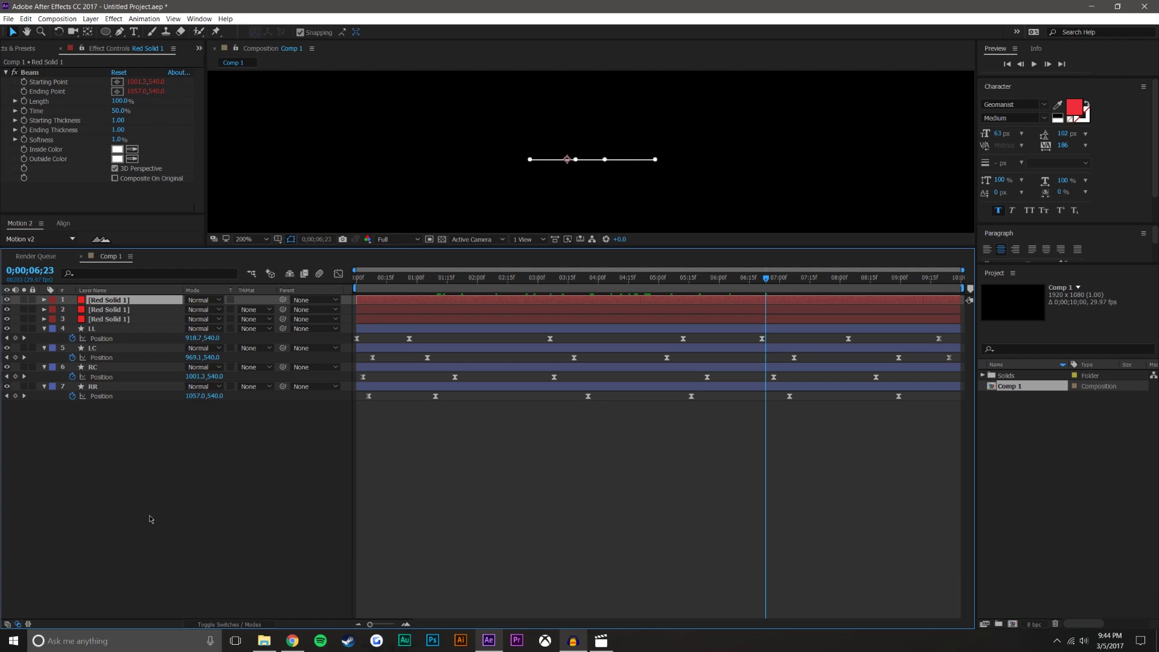
left_click(149, 508)
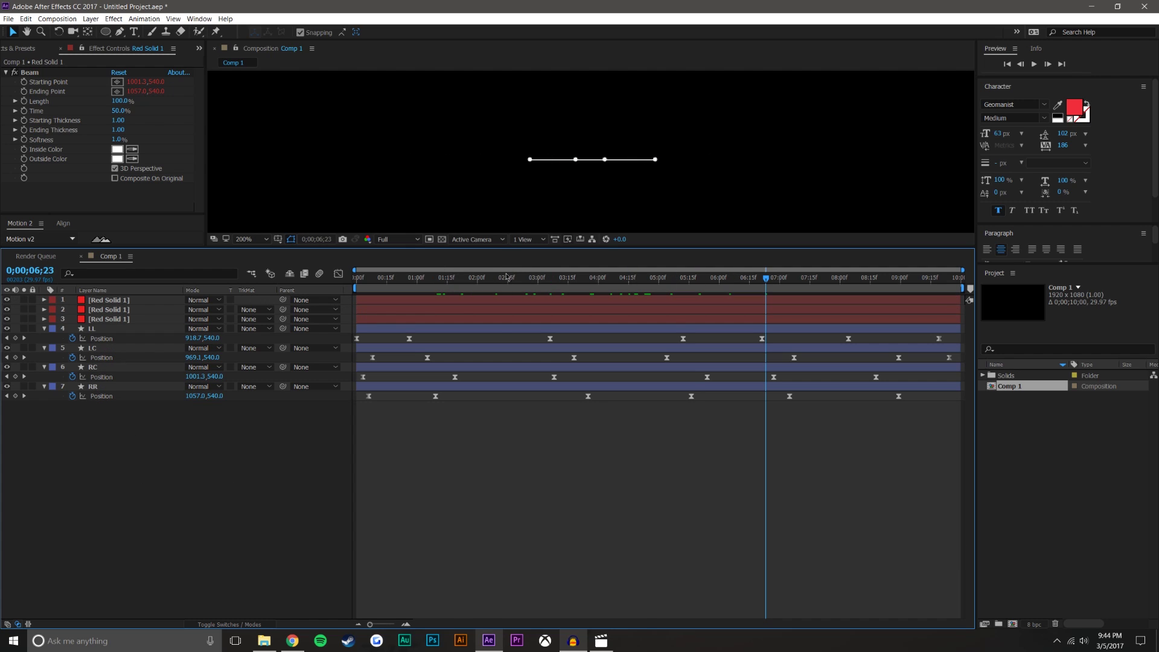
left_click_drag(607, 248, 604, 407)
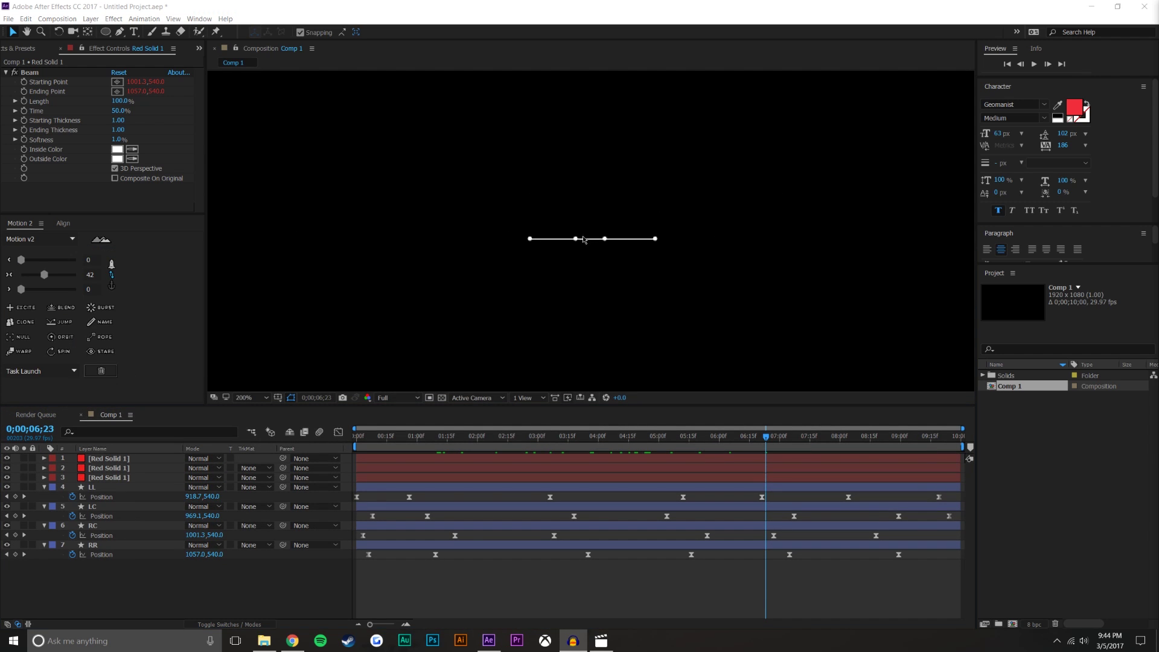
key("period")
left_click_drag(586, 437, 681, 445)
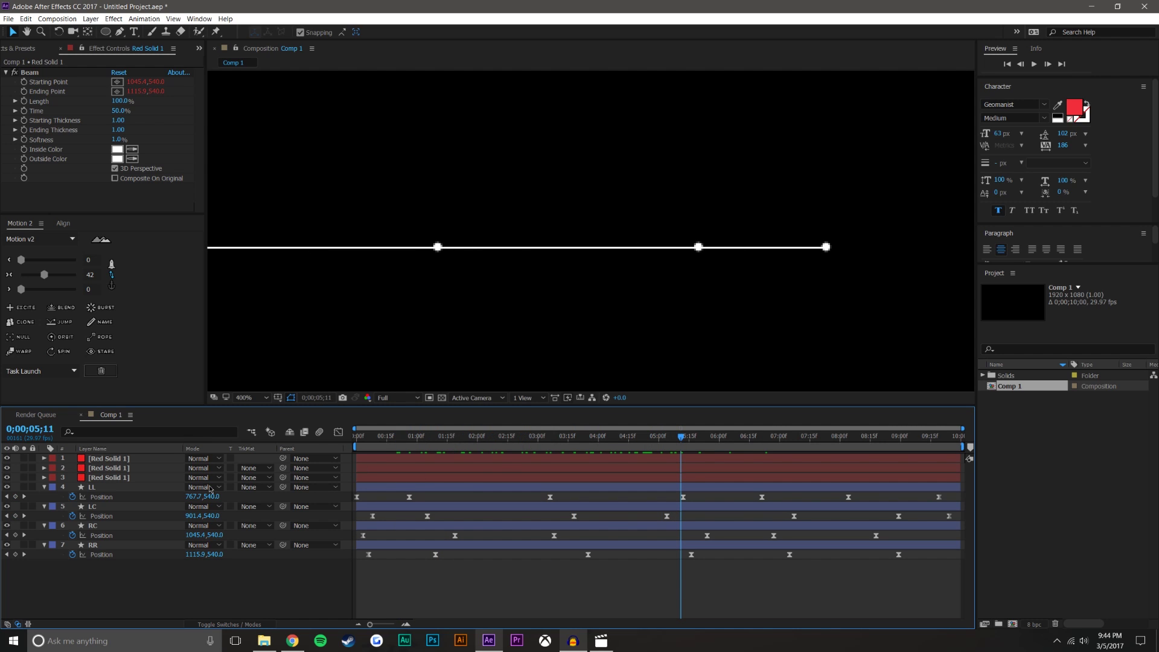
left_click(465, 293)
key("comma")
Step: Identify the beam layers by toggling their visibility and reorder them from top to bottom as LL–LC, LC–RC and RC–RR
left_click(6, 458)
left_click(6, 458)
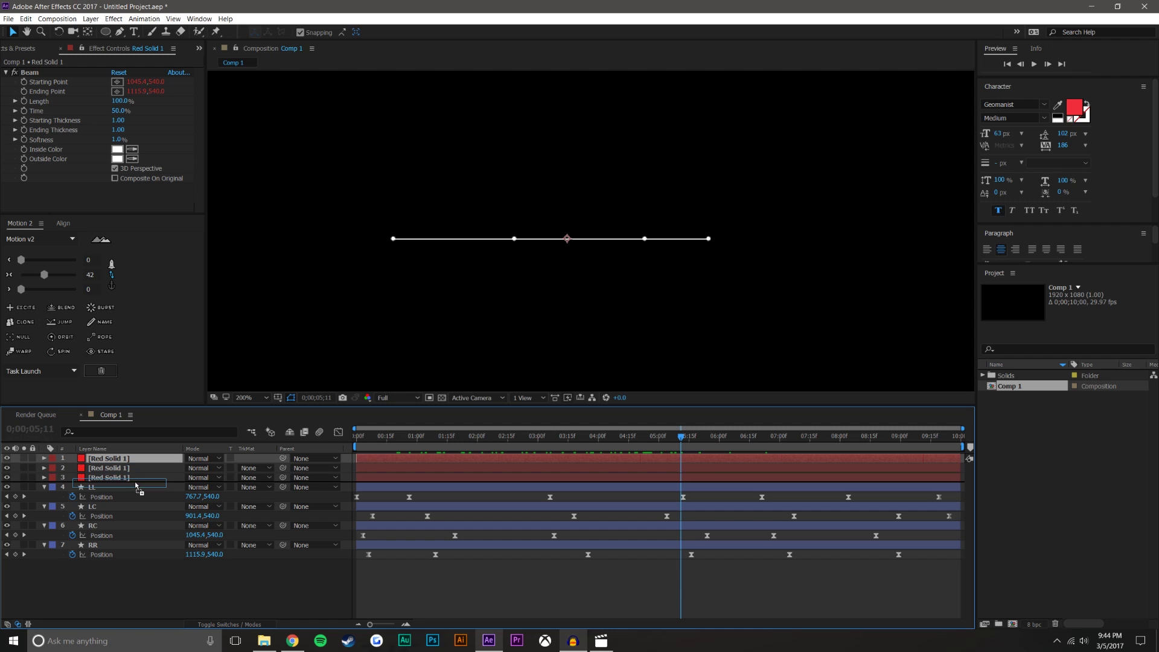
left_click(109, 478)
left_click(7, 468)
left_click(7, 468)
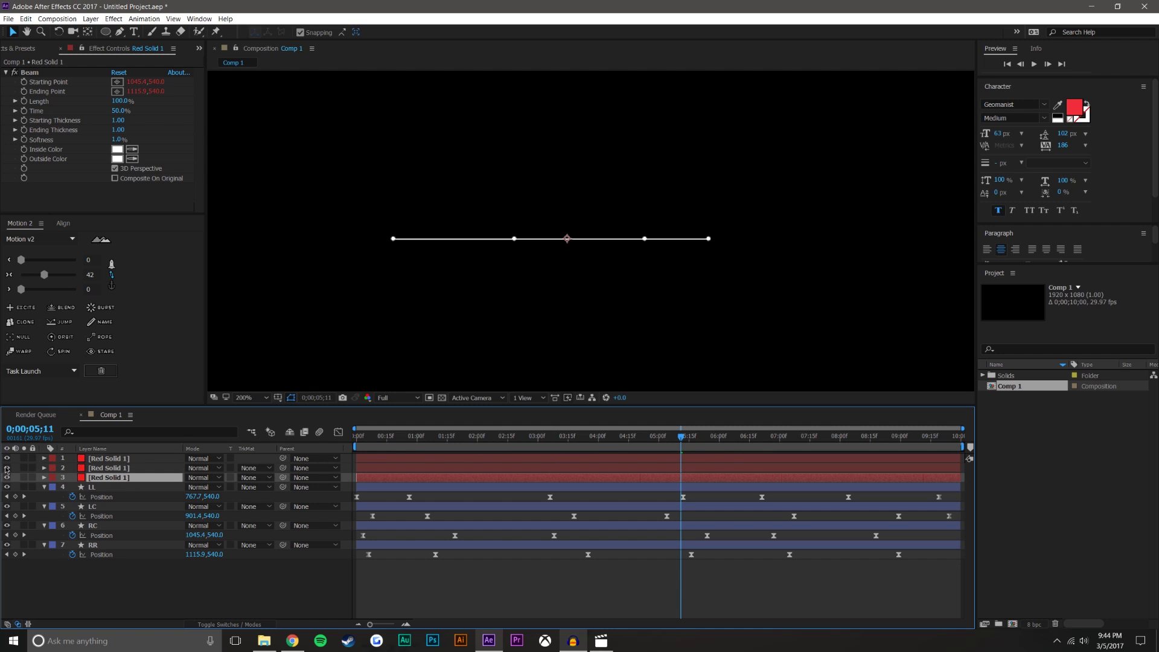
left_click_drag(112, 470, 113, 459)
left_click(503, 578)
Step: Set Opacity keyframes of 0% on all three beam layers at 0;00;00;00
left_click_drag(422, 452, 356, 451)
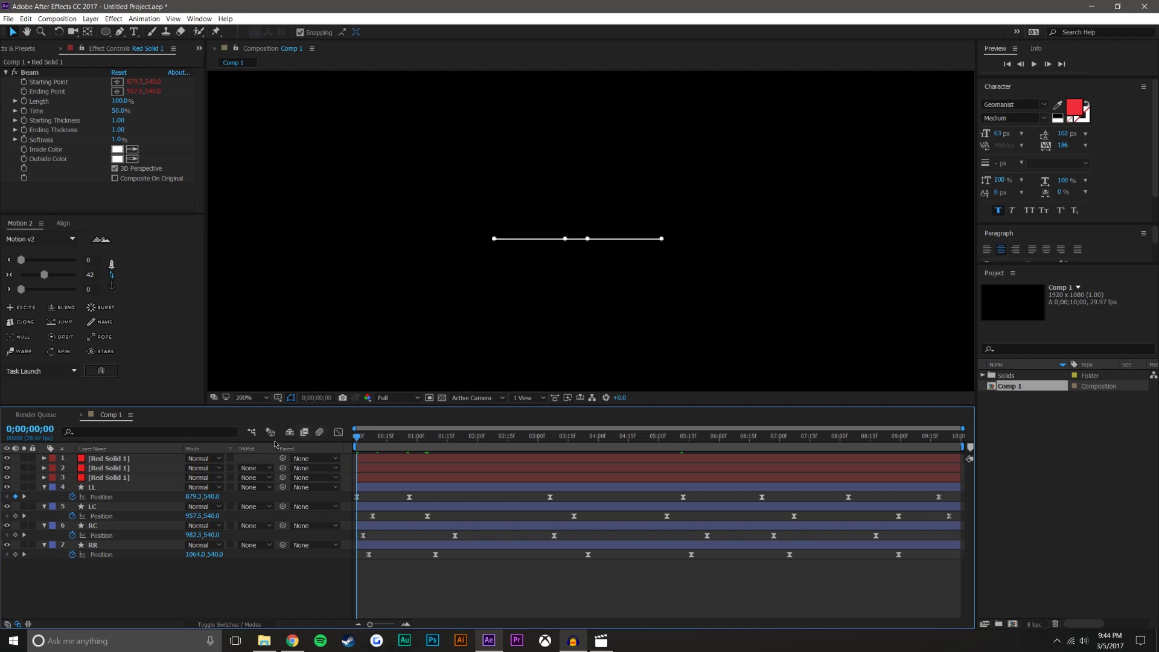
left_click(119, 459)
left_click(114, 478, "shift")
key("t")
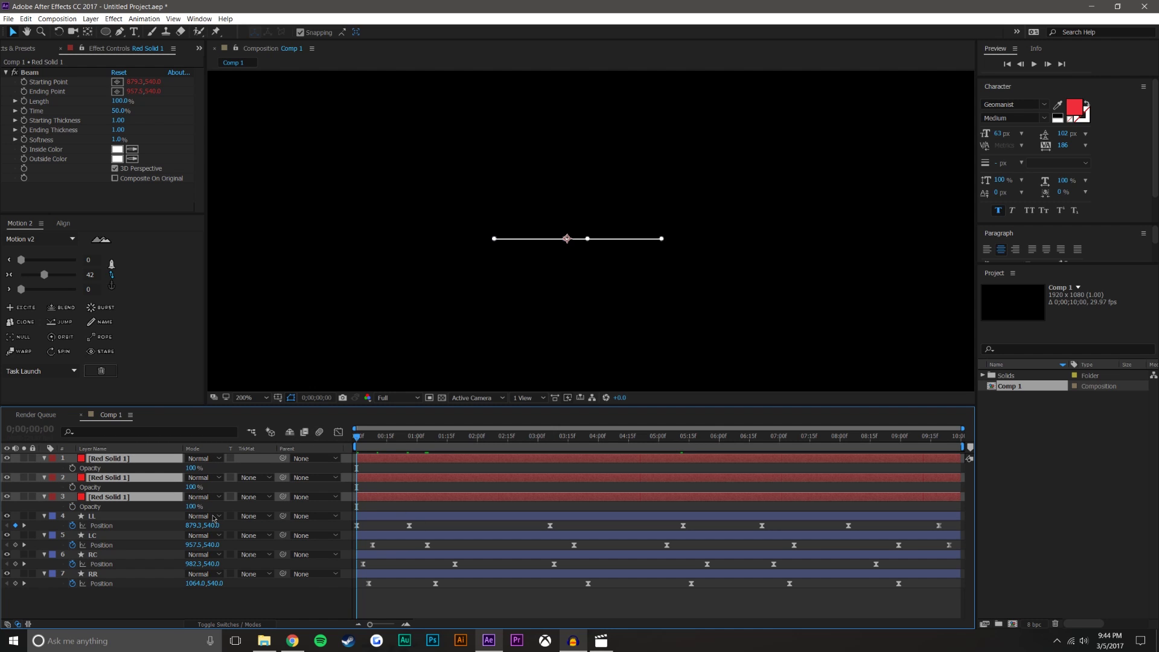
left_click_drag(73, 468, 72, 507)
left_click_drag(191, 469, 41, 470)
left_click(430, 467)
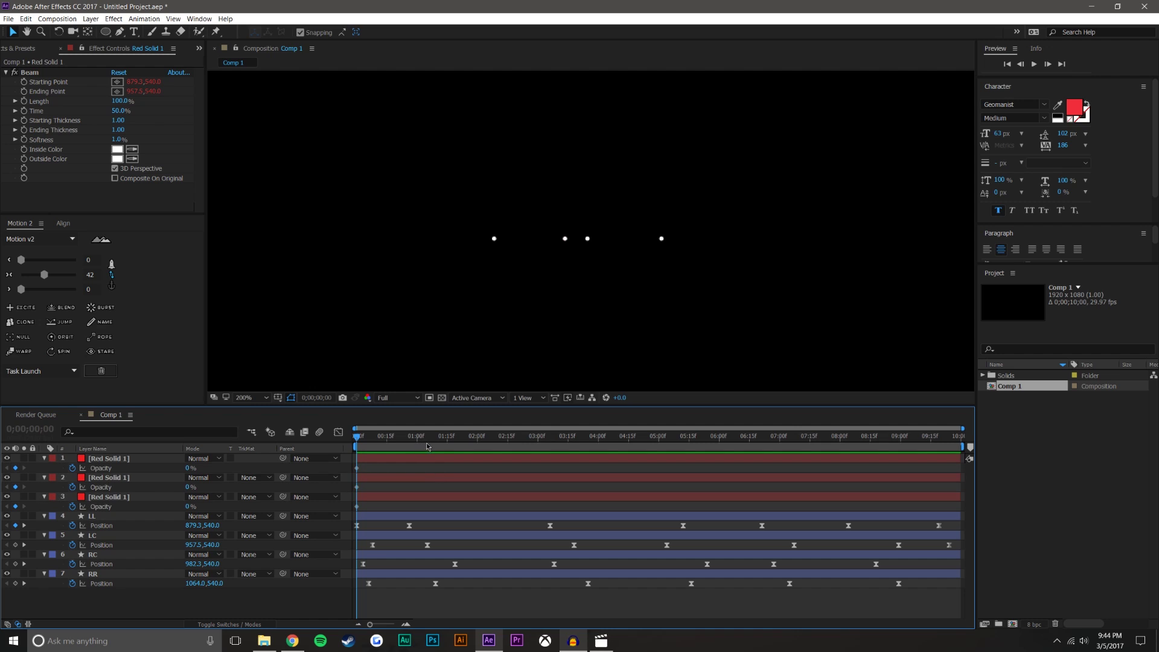
Step: At 0;00;01;15, keyframe the middle beam's Opacity at 100% and hold the other two beams at 0%
left_click(446, 441)
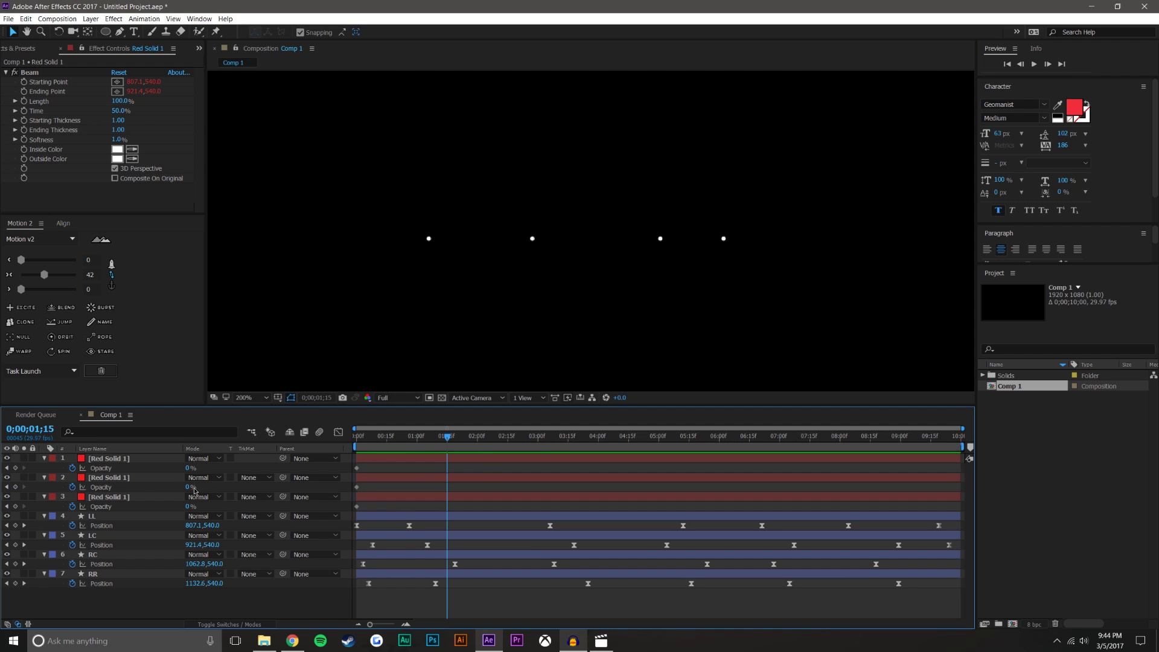
left_click_drag(189, 487, 239, 477)
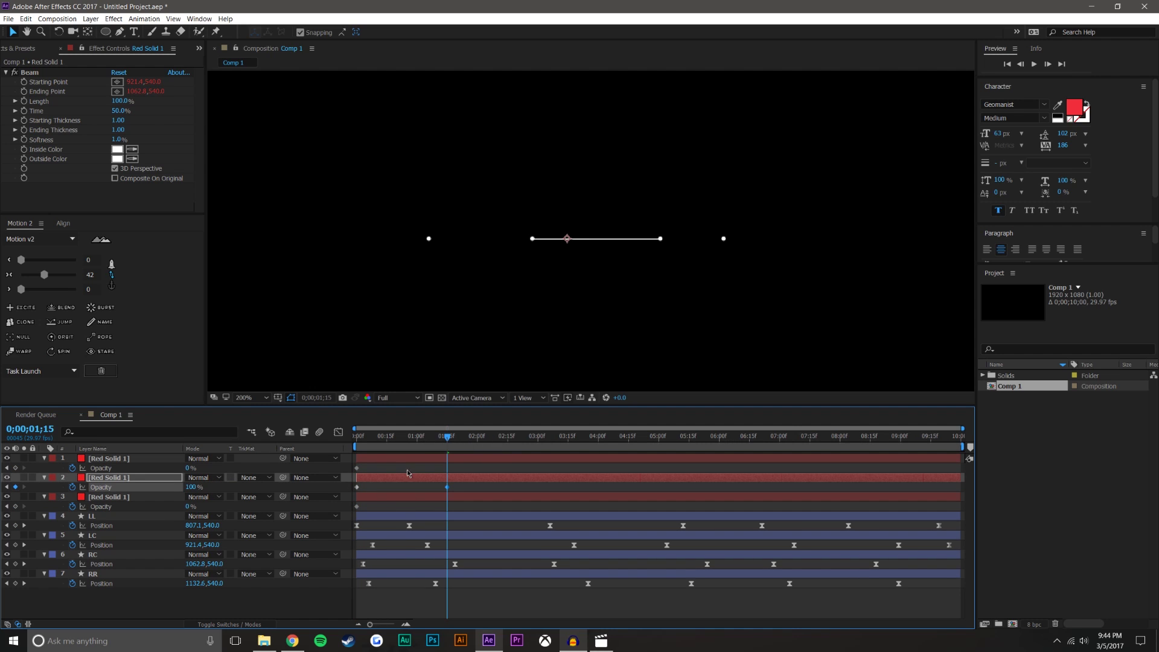
left_click(15, 468)
left_click(15, 506)
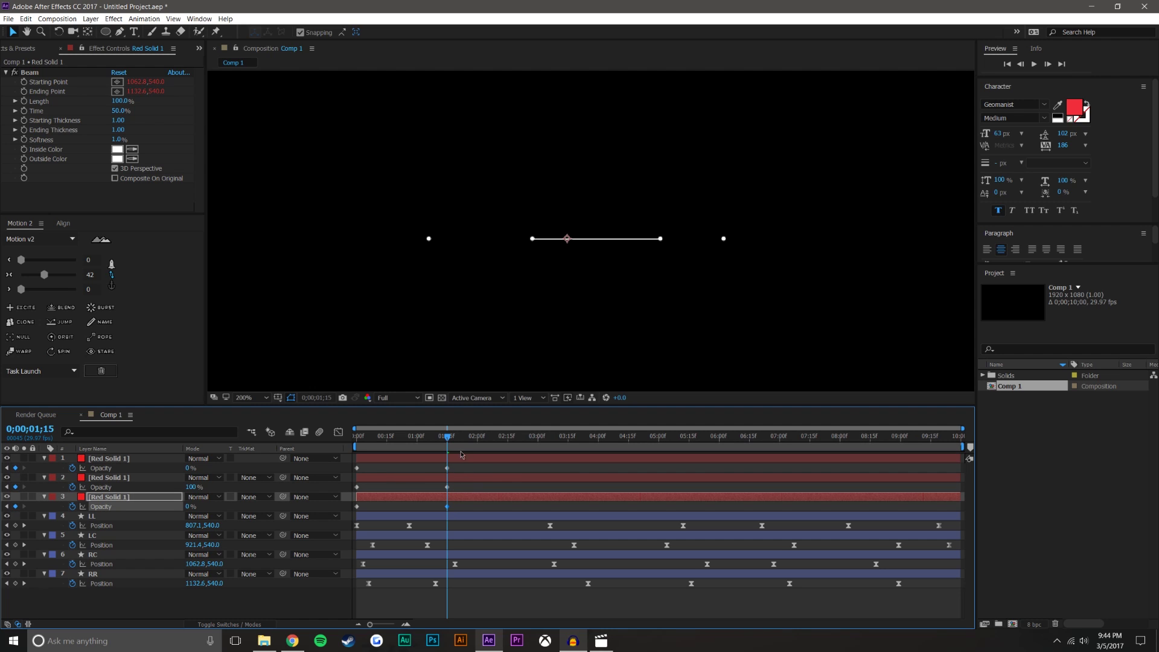
Step: At 0;00;02;21, keyframe the top beam's Opacity at 100% and delete the middle beam's keyframe there
left_click_drag(451, 439, 519, 437)
left_click_drag(192, 487, 337, 469)
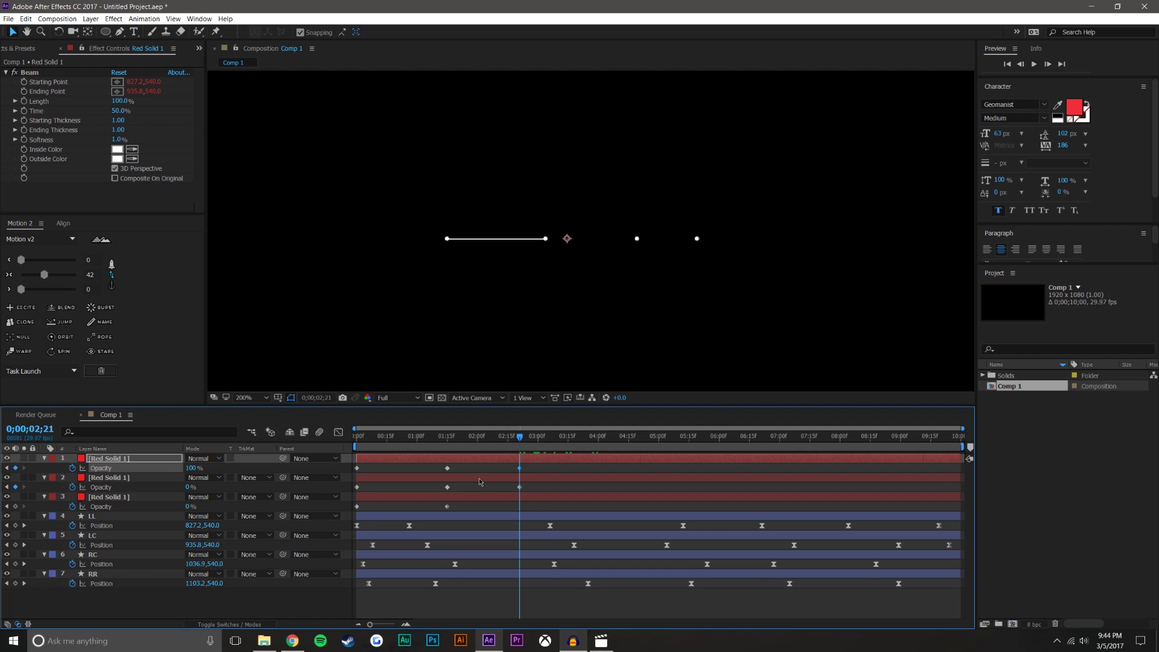
left_click(534, 479)
left_click(520, 487)
key("Delete")
Step: Try keyframing Opacity at 0;00;03;18 with the bottom beam at 99% and the middle at 0%, and scrub back to check the fades
left_click(573, 438)
left_click_drag(190, 507, 250, 507)
left_click_drag(191, 488, 121, 488)
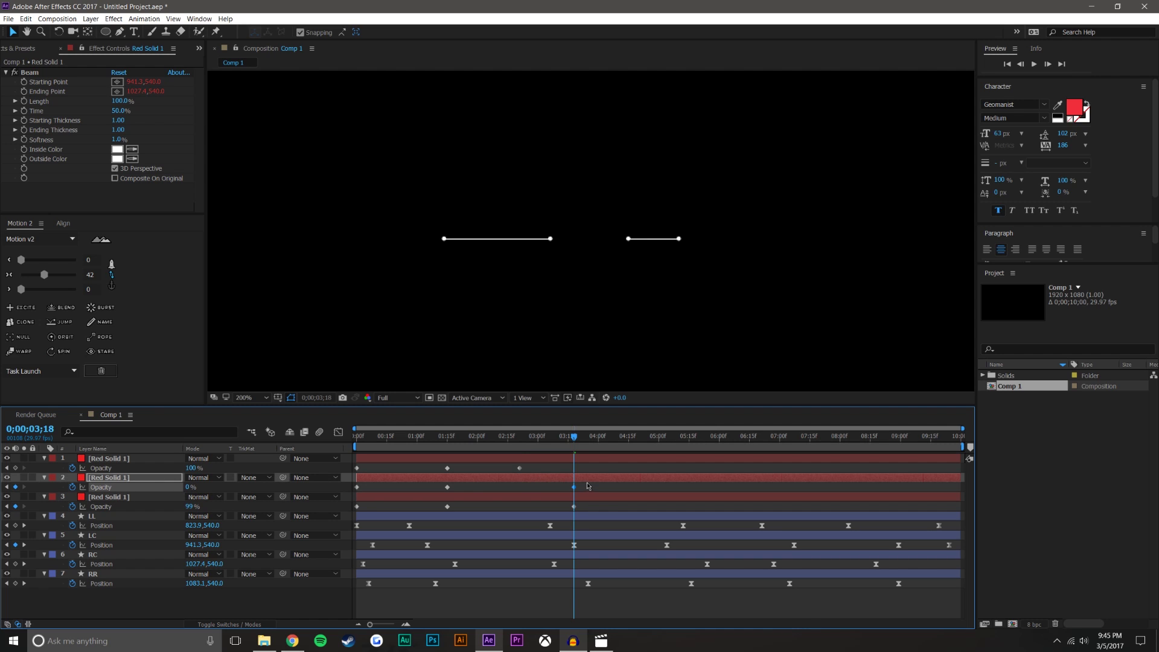
left_click_drag(574, 435, 519, 472)
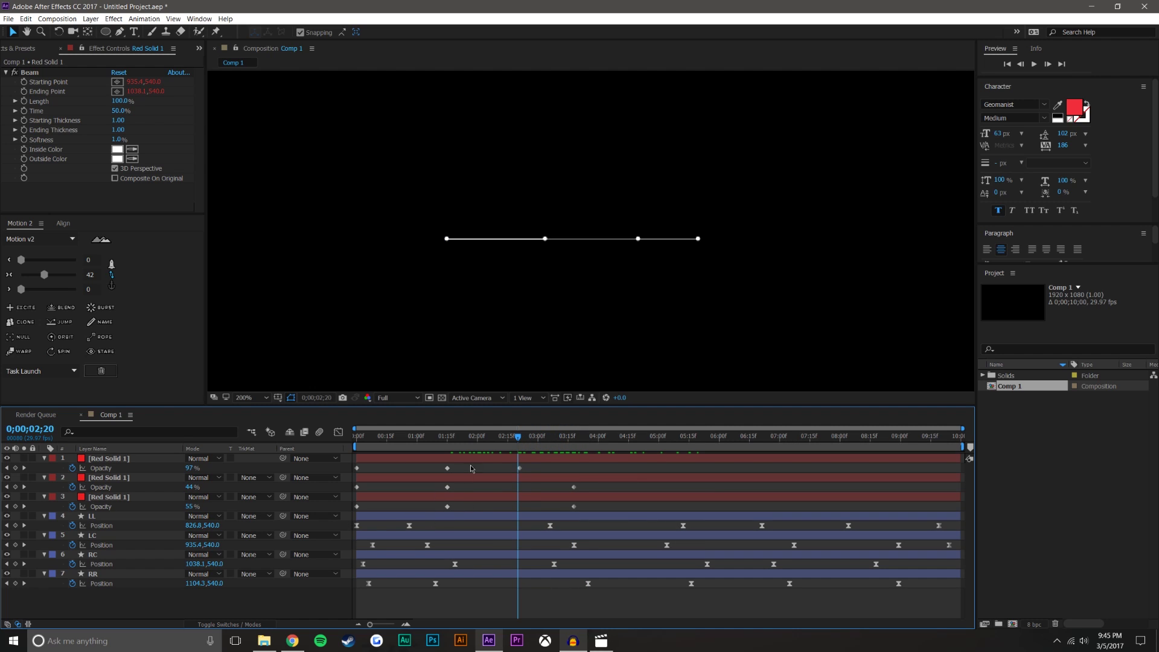
left_click_drag(451, 443, 454, 442)
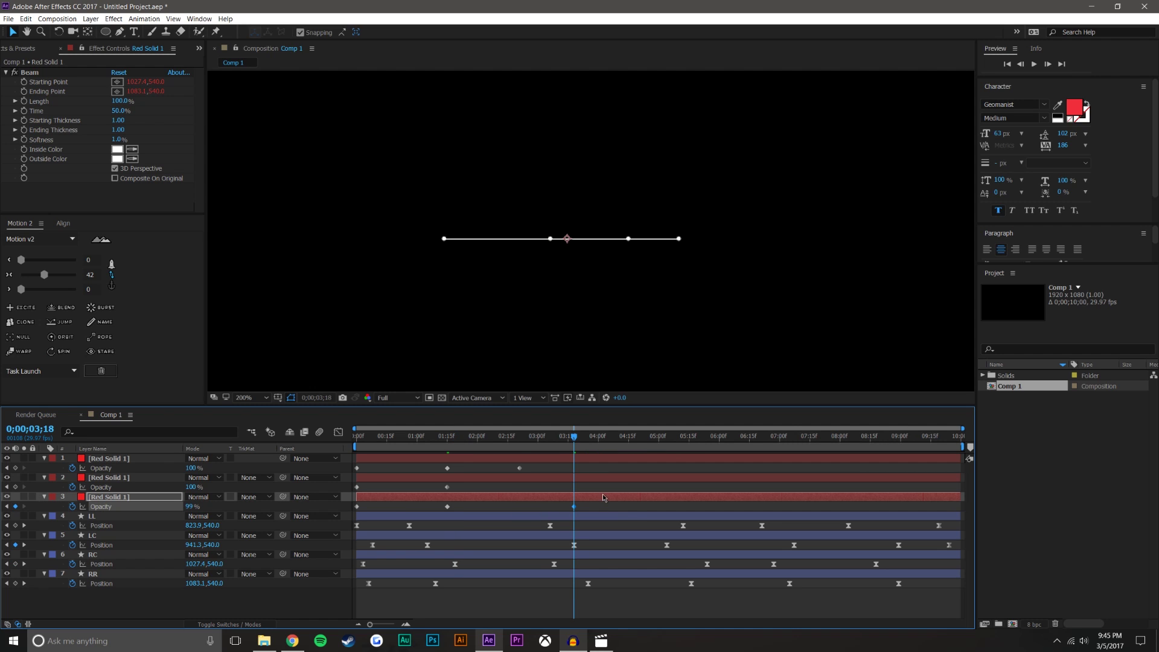
Step: Undo the Opacity keyframes at 0;00;03;18, preview the fades, and delete the top beam's keyframe at 0;00;02;21
key("ctrl+z")
left_click_drag(520, 437, 319, 434)
key("space")
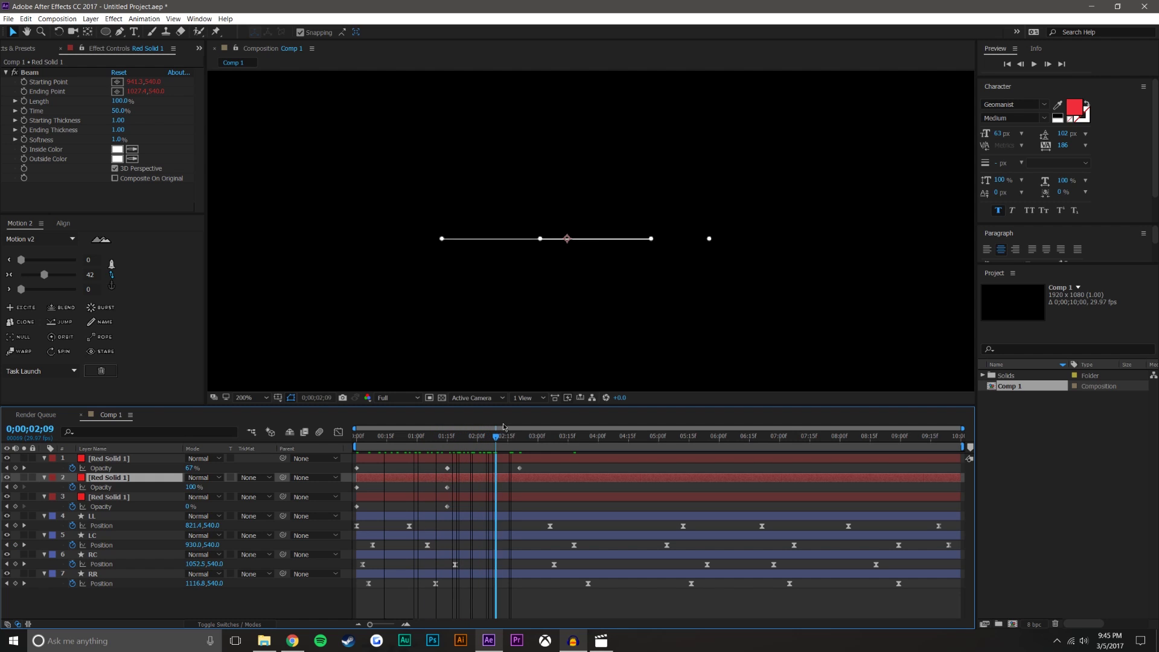
left_click(519, 468)
key("Delete")
left_click(561, 471)
Step: At 0;00;02;24, keyframe the middle beam's Opacity at 0% and add holding 0% keyframes on the top and bottom beams
left_click_drag(439, 440, 526, 436)
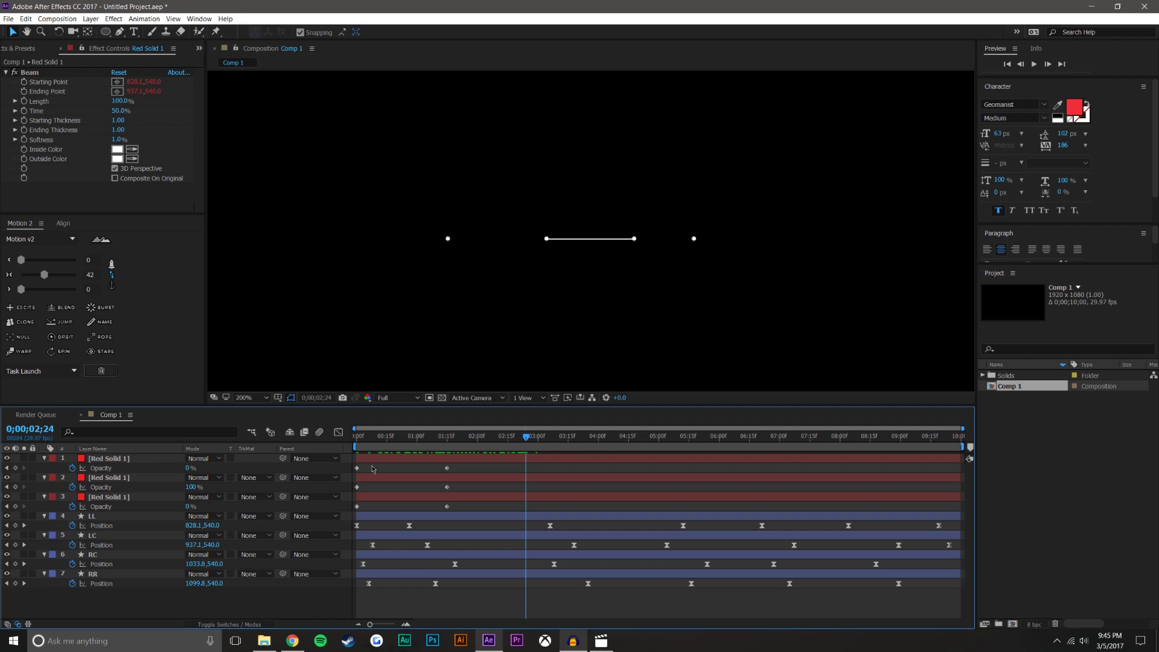
left_click_drag(194, 487, 68, 479)
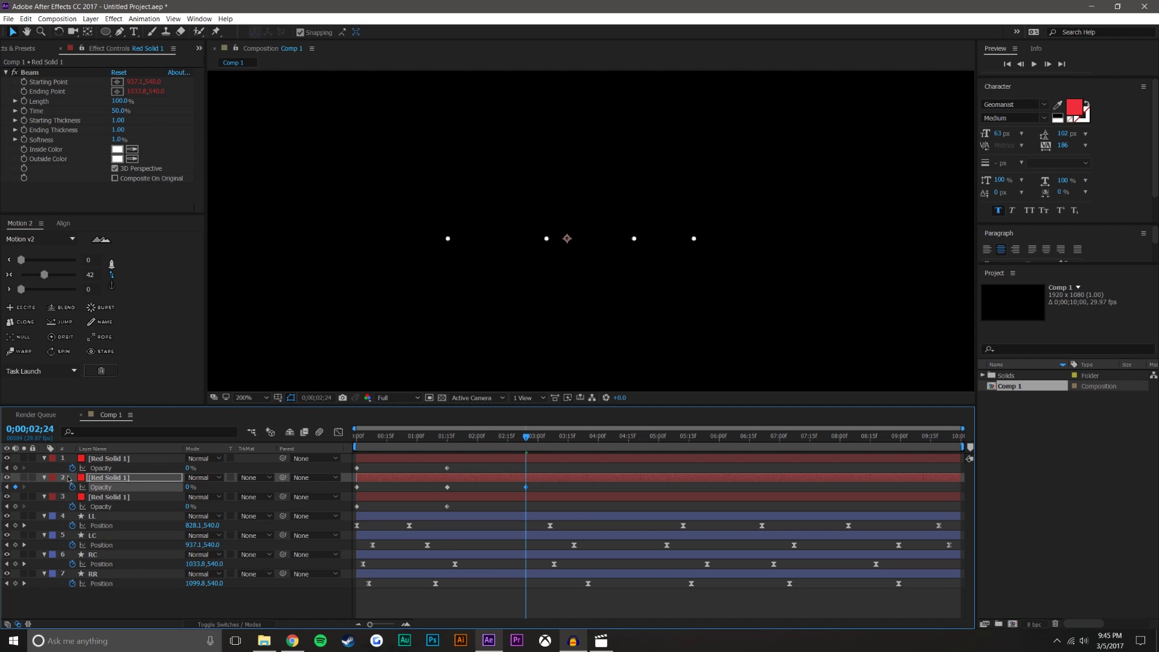
left_click(15, 468)
left_click(16, 487)
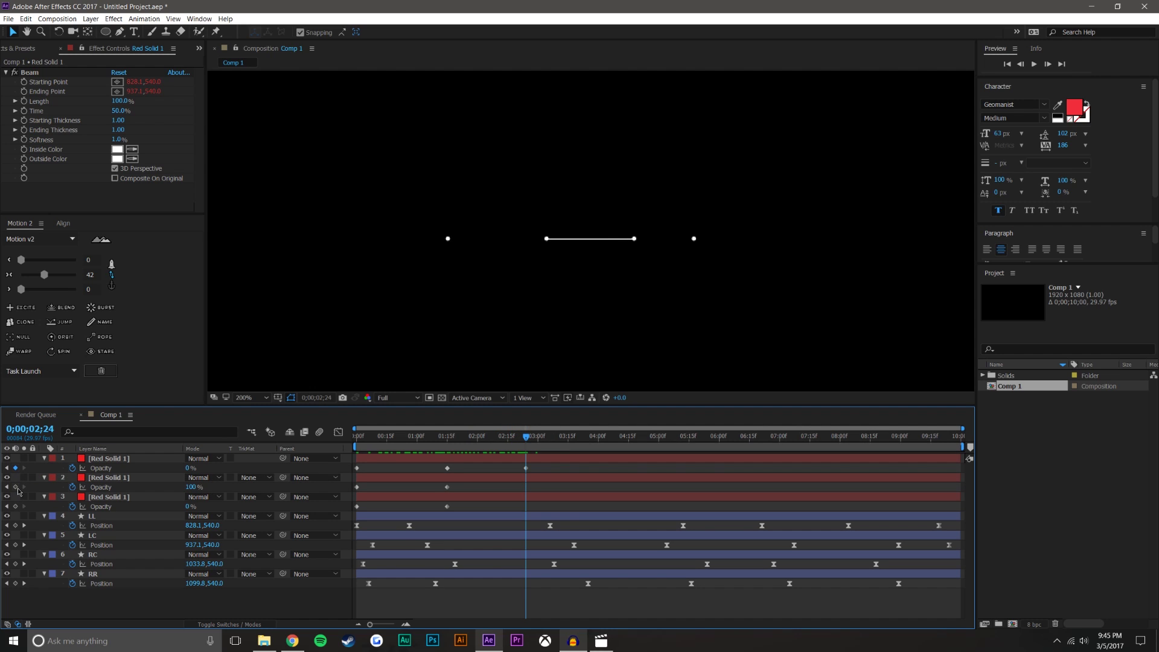
key("ctrl+z")
left_click(15, 507)
Step: At 0;00;04;02, keyframe the top beam's Opacity at 100% and hold the middle and bottom beams at 0%
left_click(601, 444)
left_click_drag(191, 470, 633, 447)
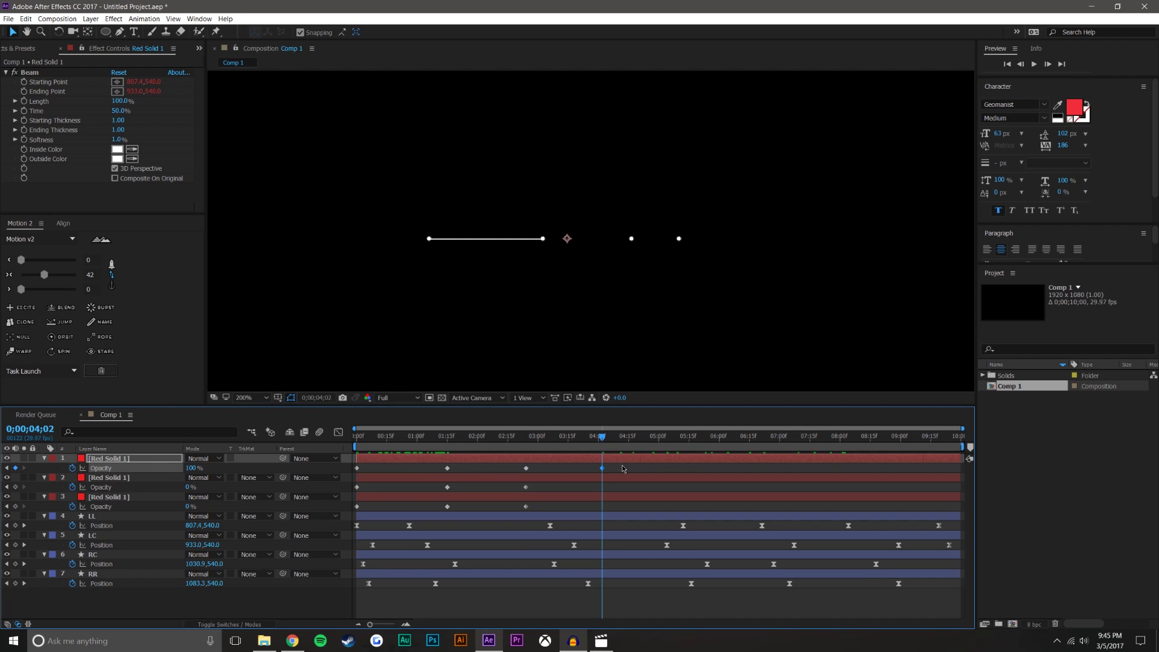
left_click(15, 486)
left_click(15, 506)
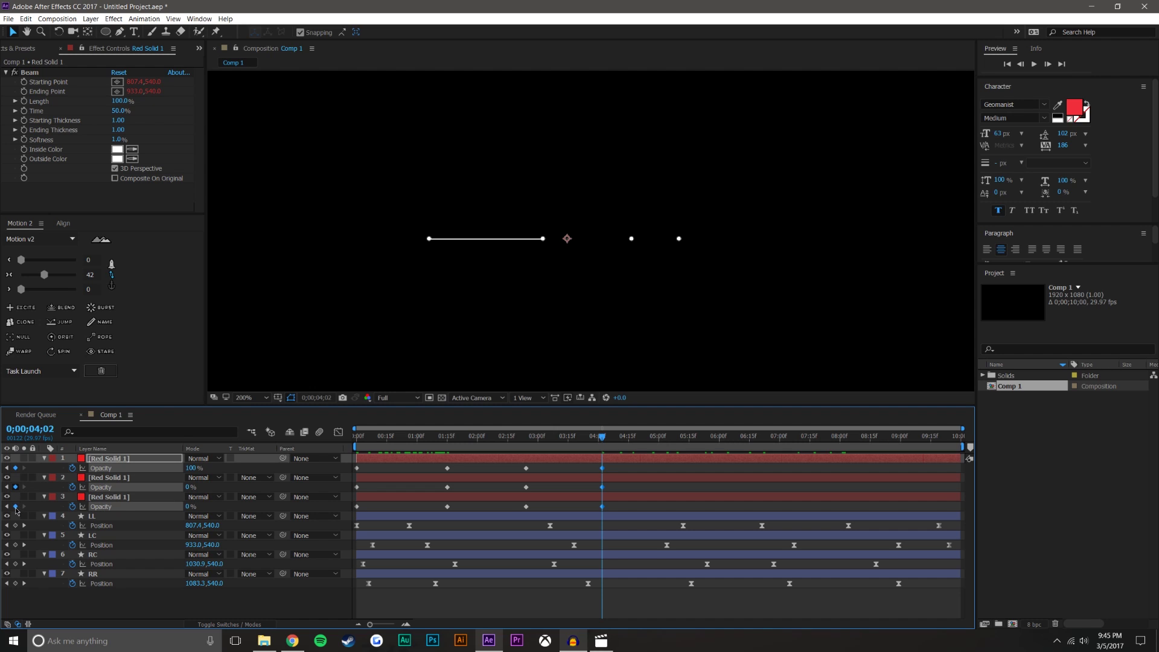
Step: At 0;00;05;22, keyframe the top beam's Opacity at 0% and add holding 0% keyframes on the other two beams
left_click(703, 441)
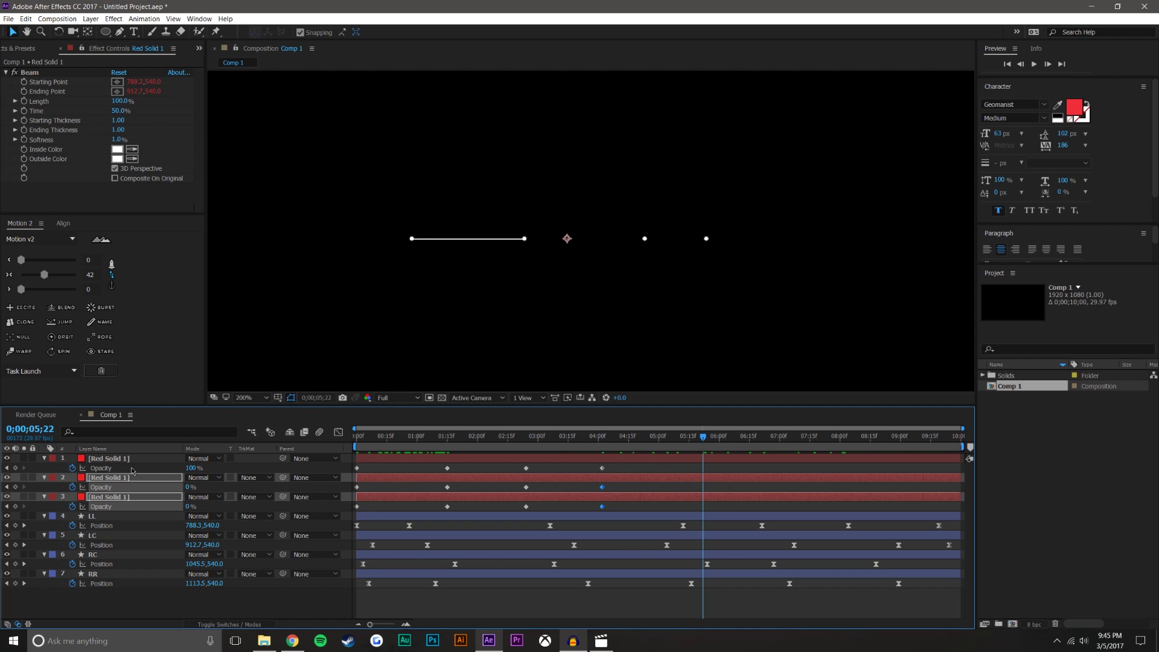
left_click_drag(191, 468, 49, 486)
left_click(15, 486)
left_click(16, 506)
Step: At 0;00;06;29, keyframe only the bottom beam's Opacity at 100%
left_click(778, 442)
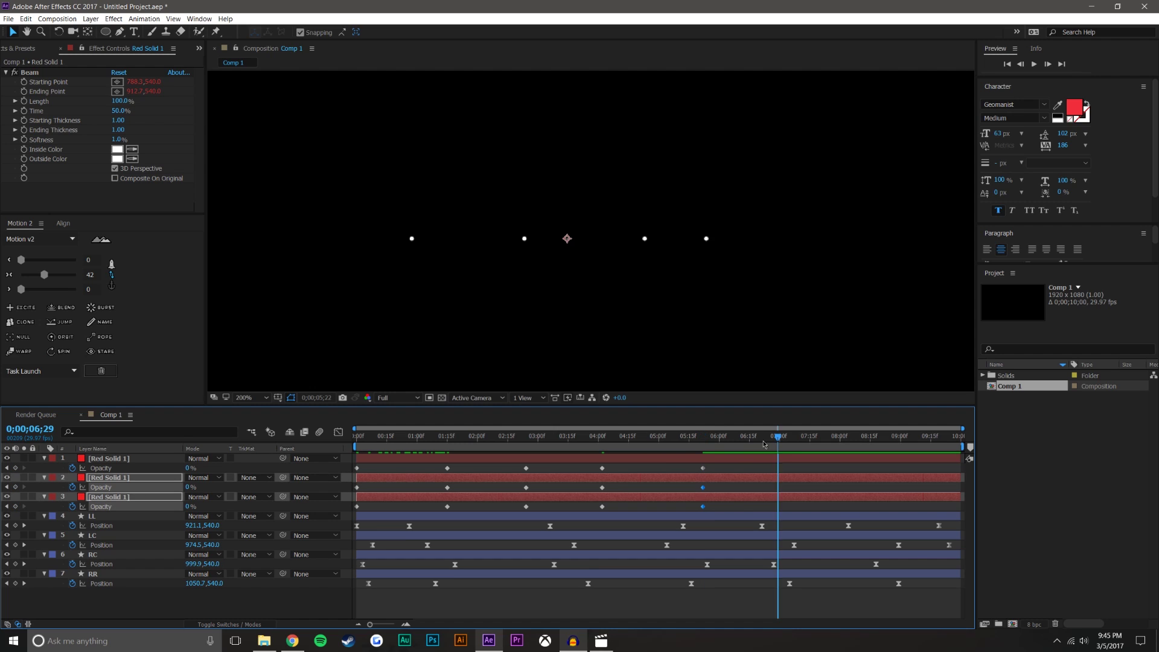
left_click_drag(190, 507, 211, 506)
key("ctrl+z")
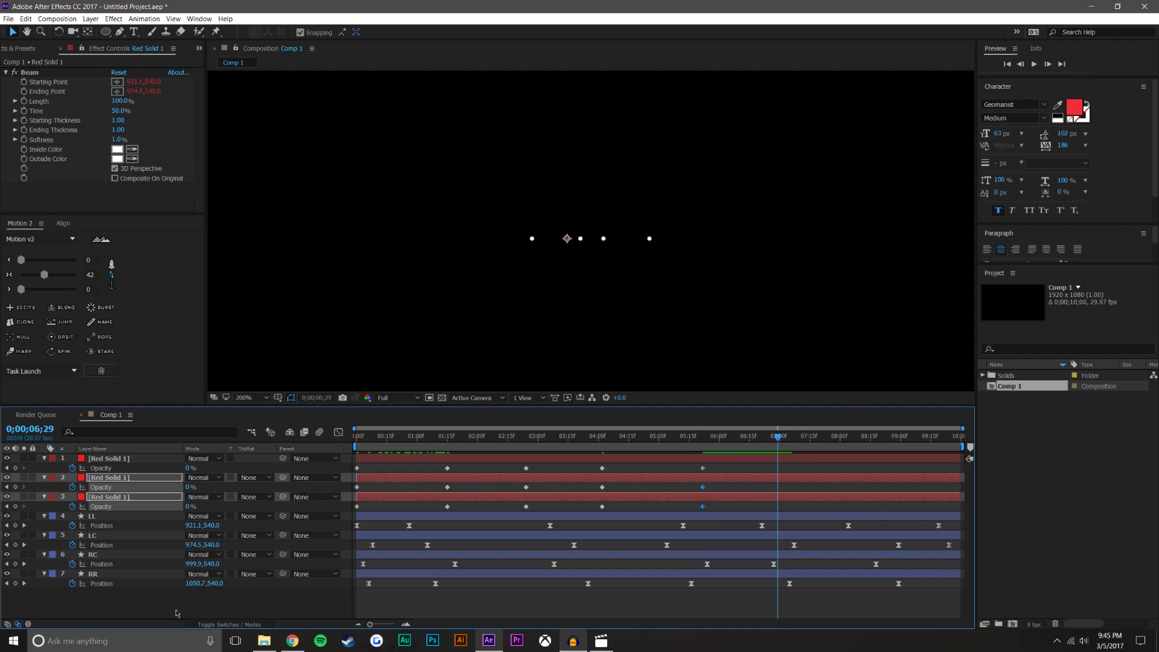
left_click(176, 613)
left_click_drag(191, 507, 469, 488)
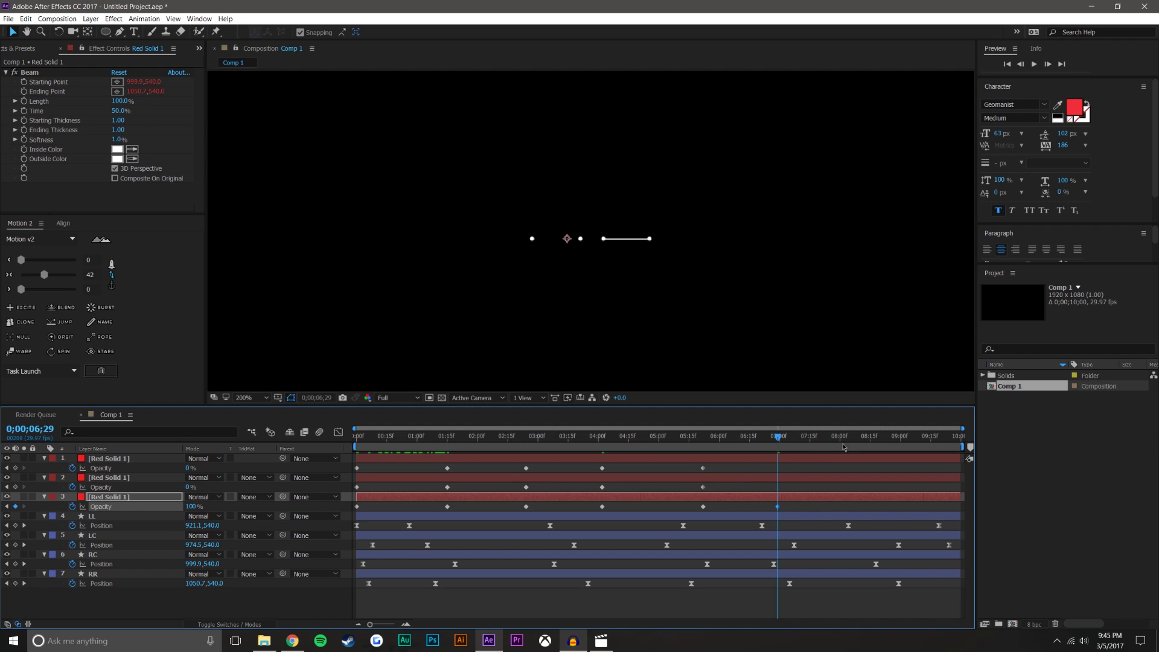
Step: At 0;00;07;25, keyframe the middle beam's Opacity at 100% and add a holding 0% keyframe on the top beam
left_click(829, 441)
left_click(127, 487)
key("ctrl+v")
left_click(16, 468)
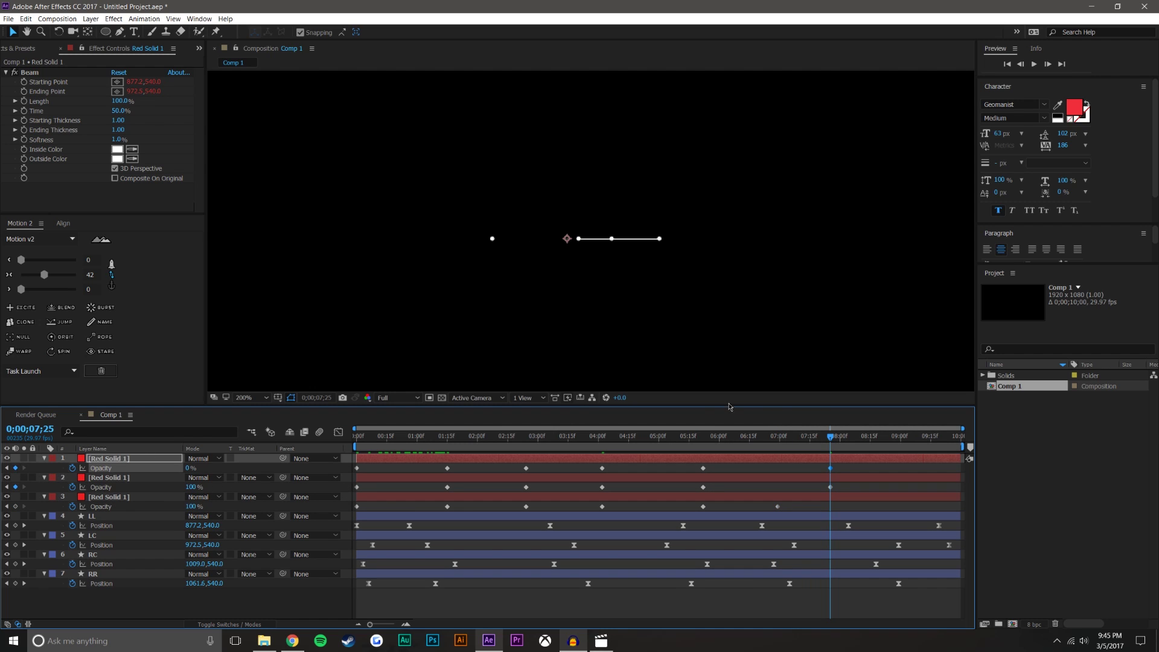
Step: Keyframe the middle beam's Opacity at 0% at 0;00;08;29 and the bottom beam's Opacity at 0% at 0;00;09;16
left_click(900, 442)
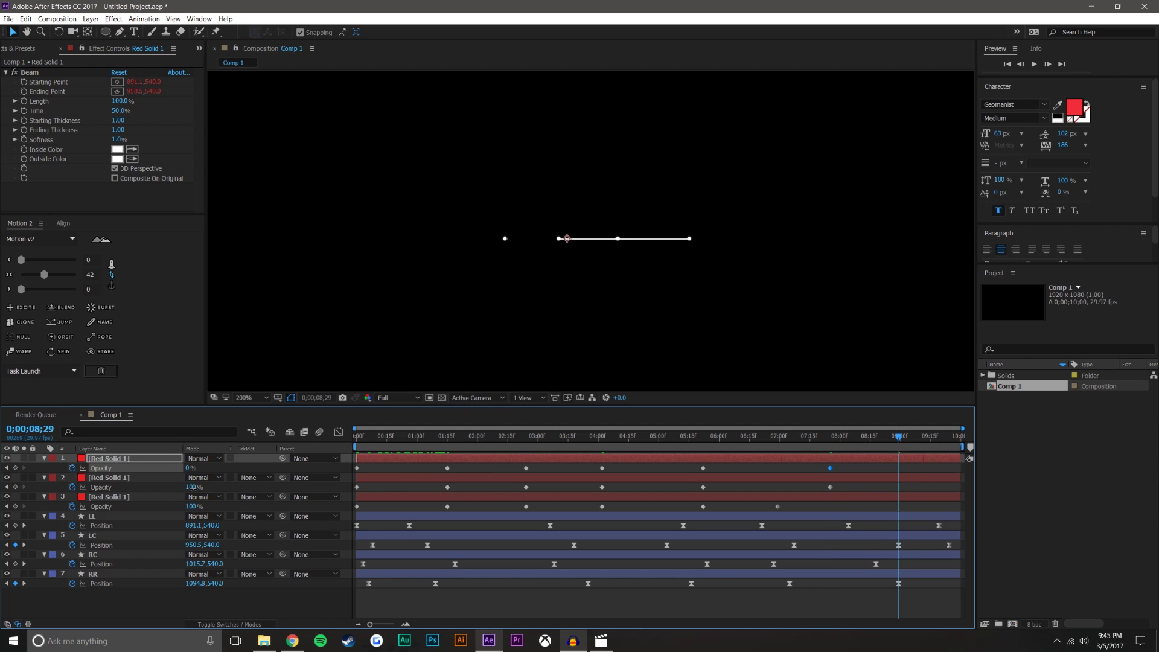
key("ctrl+Down")
key("ctrl+v")
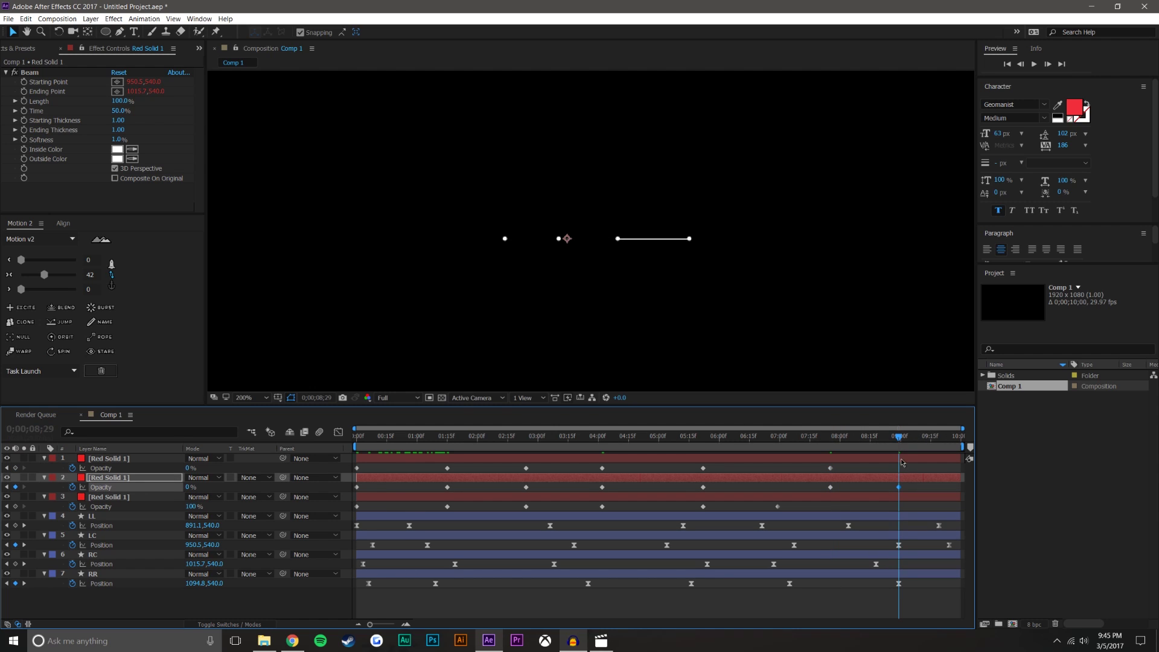
left_click(931, 448)
left_click_drag(191, 506, 103, 506)
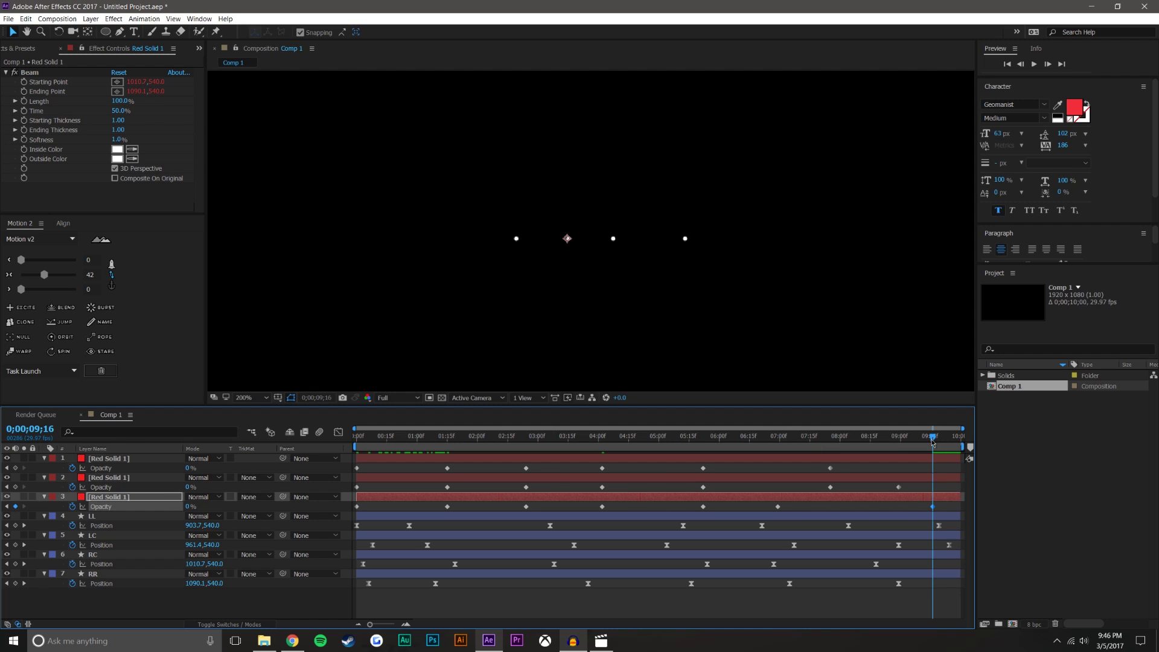
left_click_drag(932, 442, 915, 442)
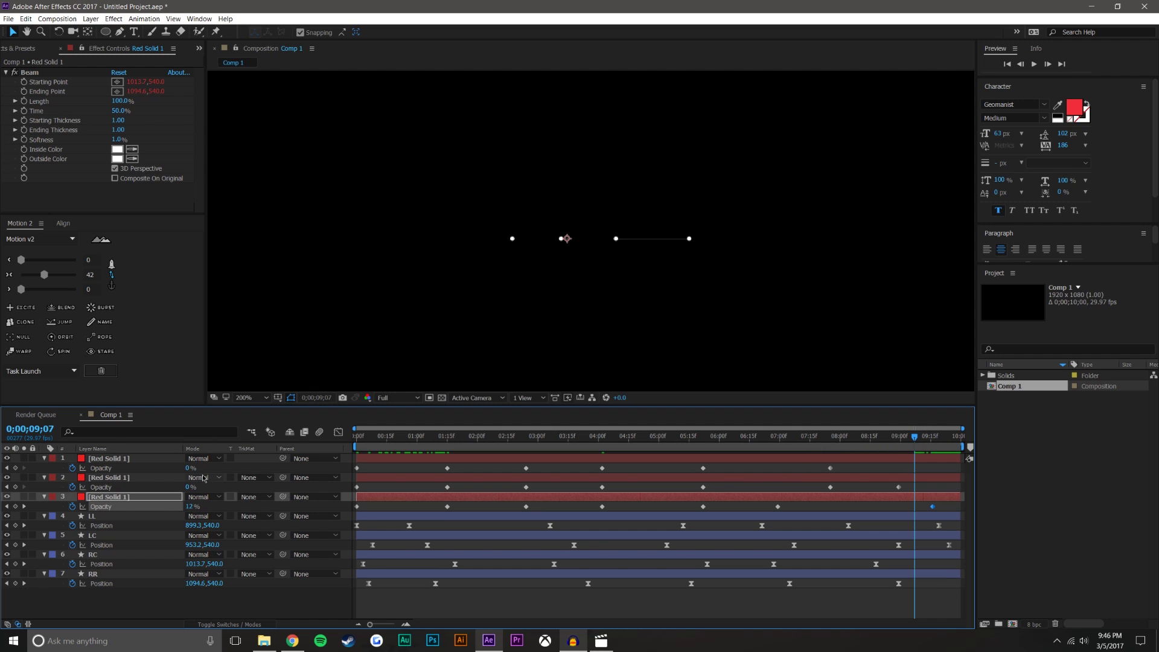
left_click_drag(190, 469, 879, 477)
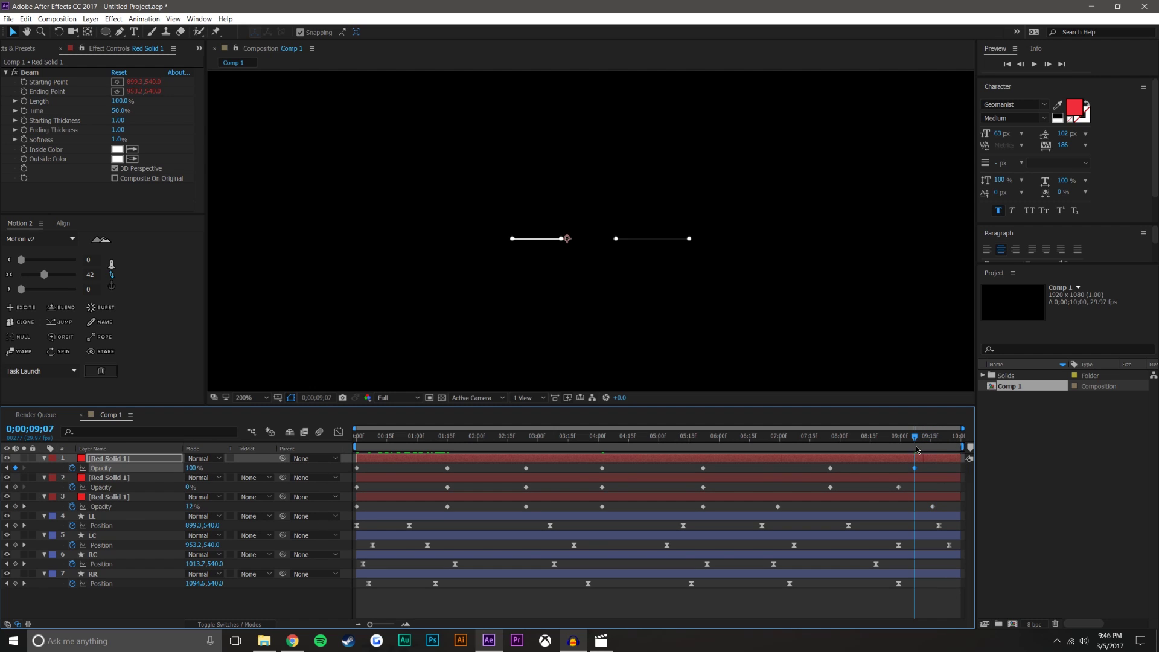
key("ctrl+z")
Step: Add a holding 0% Opacity keyframe on the top beam at 0;00;08;19 and a 100% keyframe at 0;00;09;29
left_click_drag(915, 442, 878, 442)
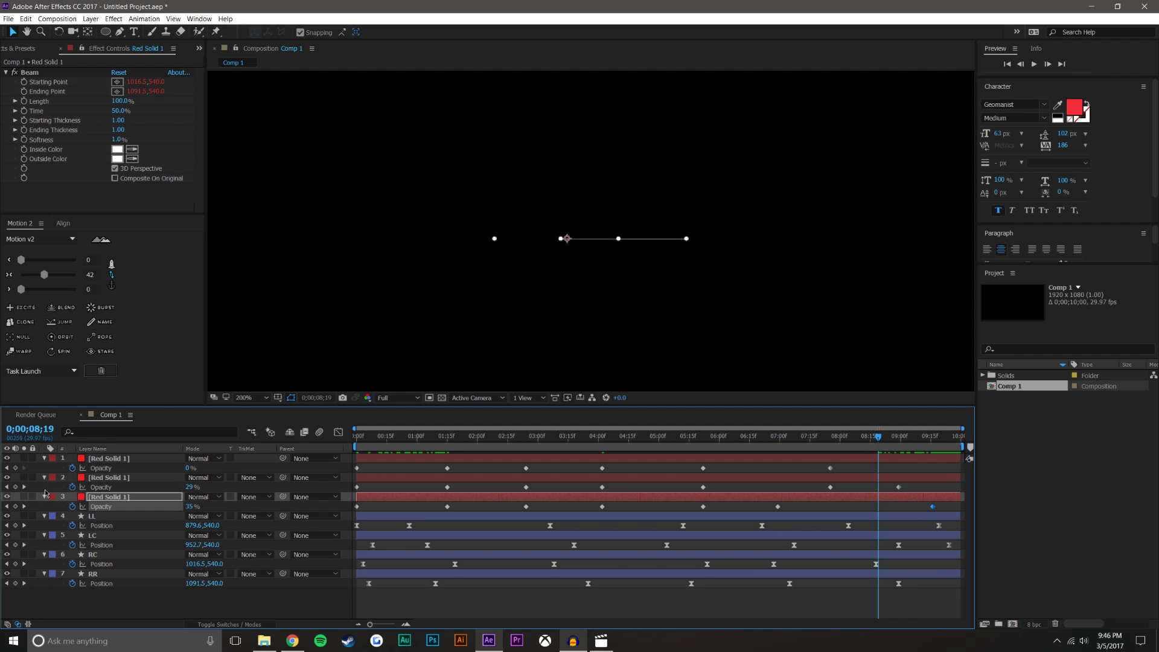
left_click(15, 468)
left_click_drag(935, 447, 961, 444)
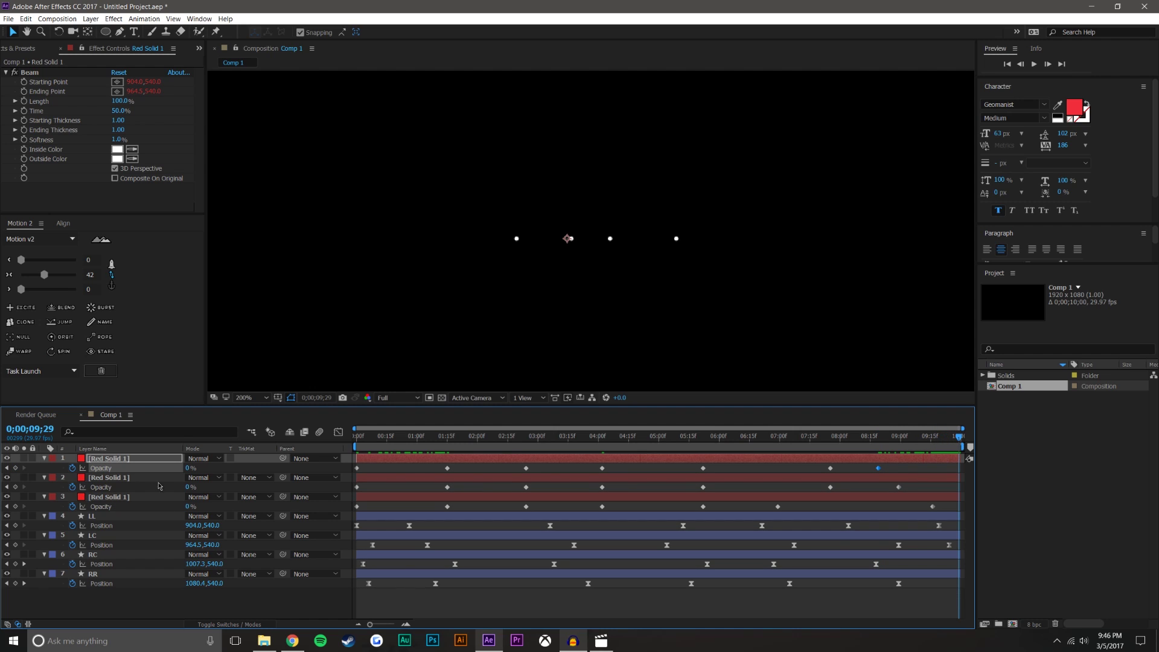
left_click_drag(188, 469, 589, 505)
left_click(819, 606)
left_click_drag(457, 437, 354, 437)
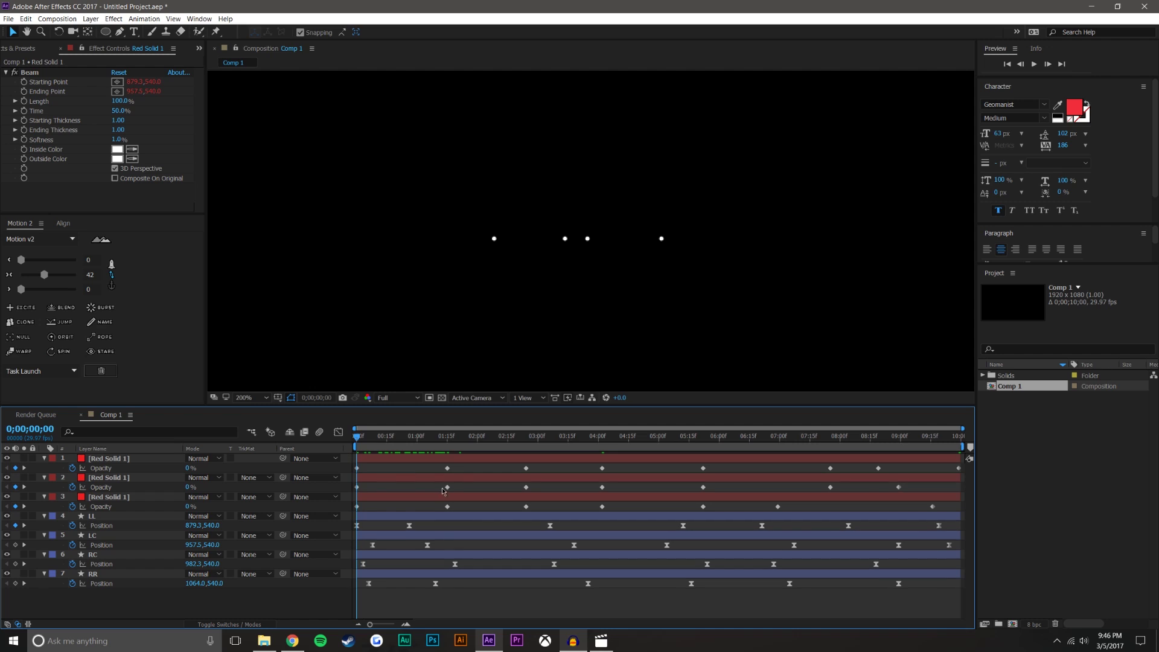
Step: Stagger the three beams' second to fifth Opacity keyframes by up to about a third of a second, and move the top beam's sixth to about 7.6 seconds
mouse_move(447, 487)
left_mouse_down()
mouse_move(427, 487)
mouse_move(467, 505)
mouse_move(454, 468)
left_mouse_up()
mouse_move(525, 487)
left_mouse_down()
mouse_move(511, 487)
mouse_move(542, 506)
mouse_move(534, 469)
left_mouse_up()
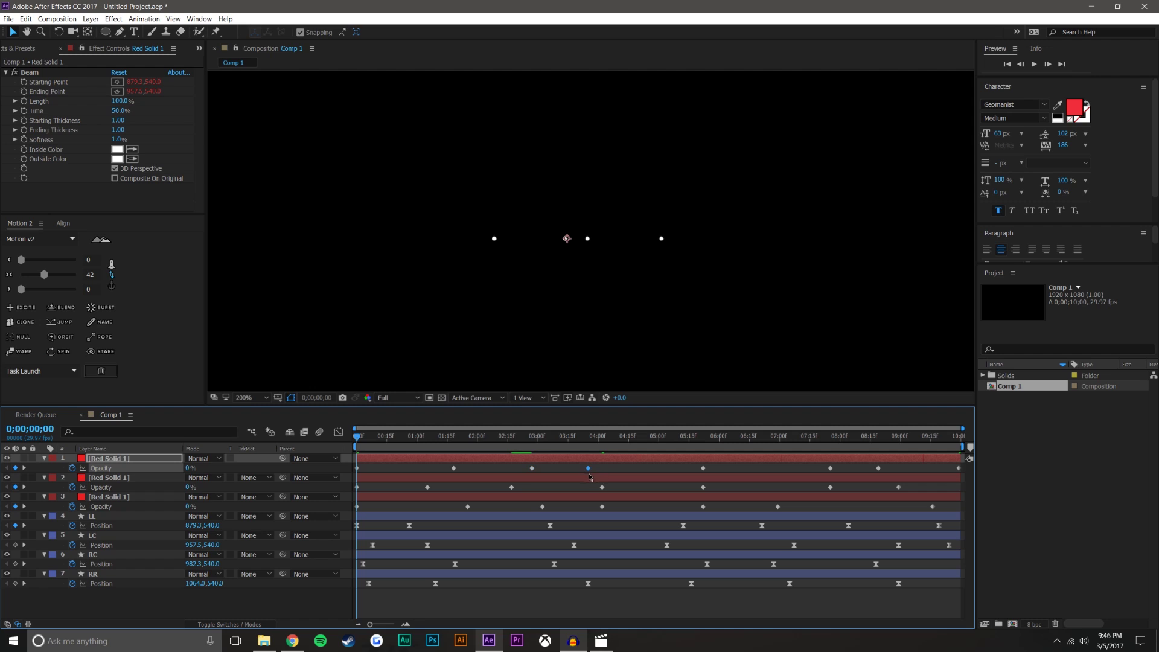
left_click(602, 487)
left_click_drag(602, 507, 598, 507)
left_click_drag(701, 469, 688, 507)
left_click(748, 512)
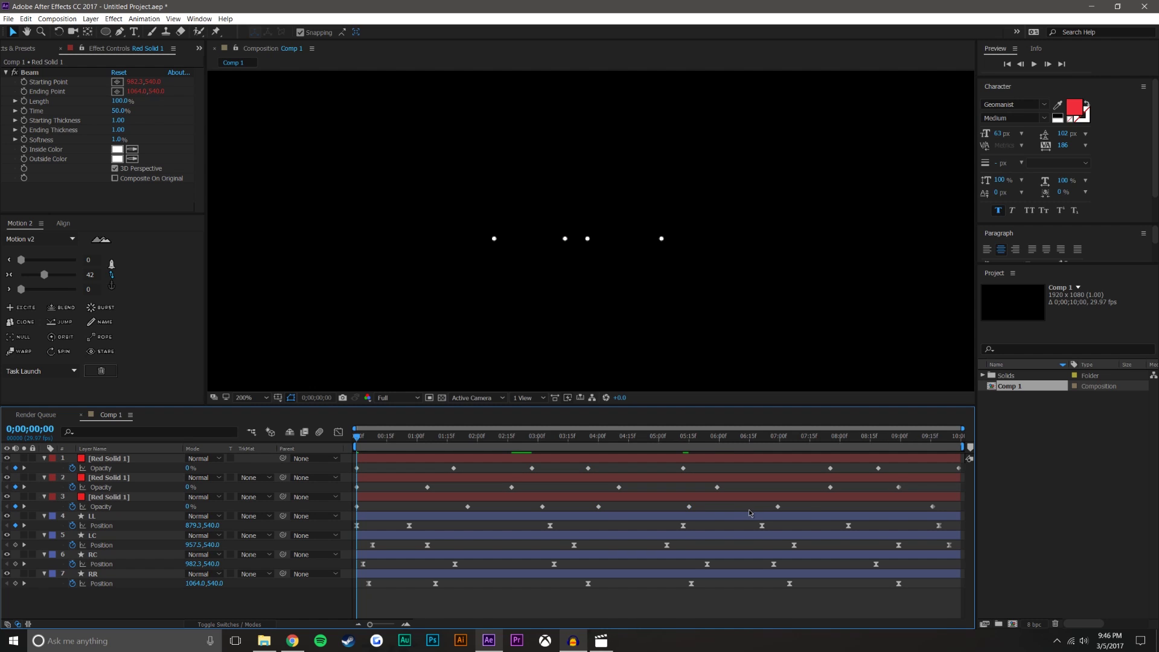
left_click_drag(830, 468, 813, 469)
Step: Apply Easy Ease to all Opacity keyframes of the three beam layers
left_click_drag(962, 514, 341, 452)
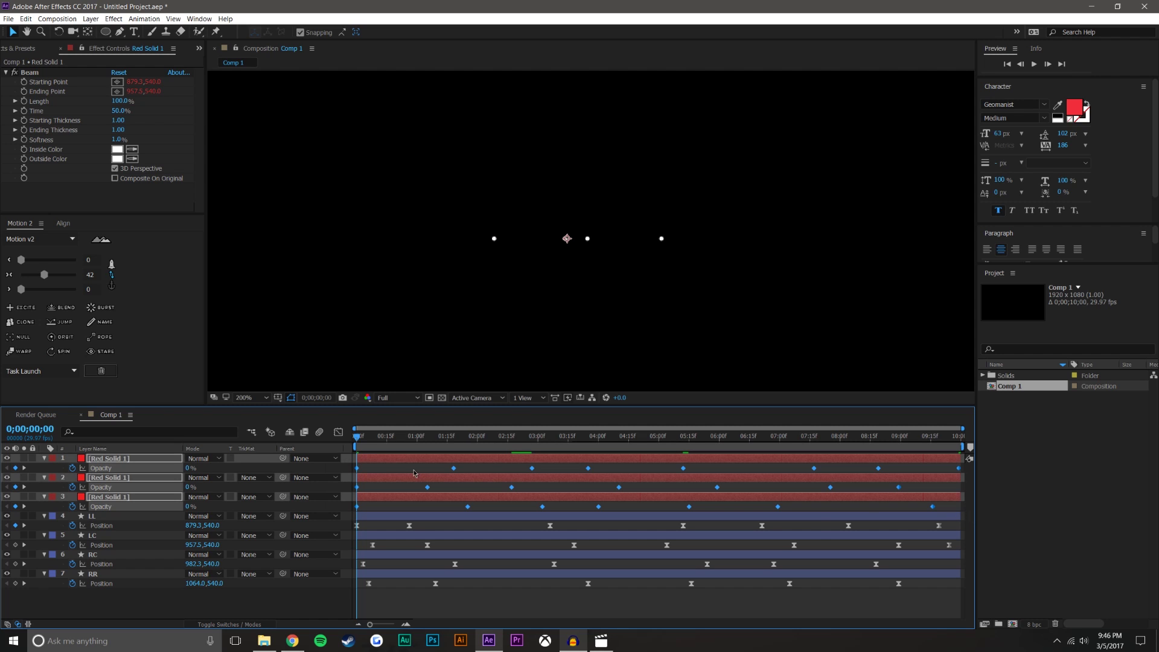
right_click(454, 469)
mouse_move(504, 590)
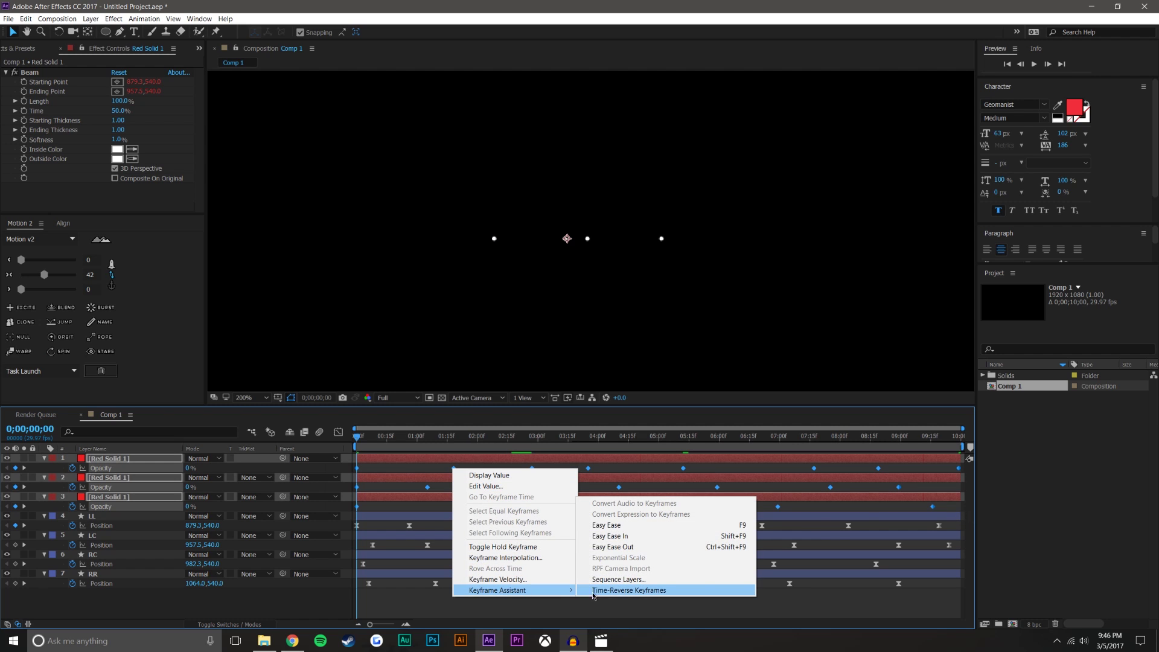
left_click(632, 536)
right_click(532, 469)
mouse_move(588, 590)
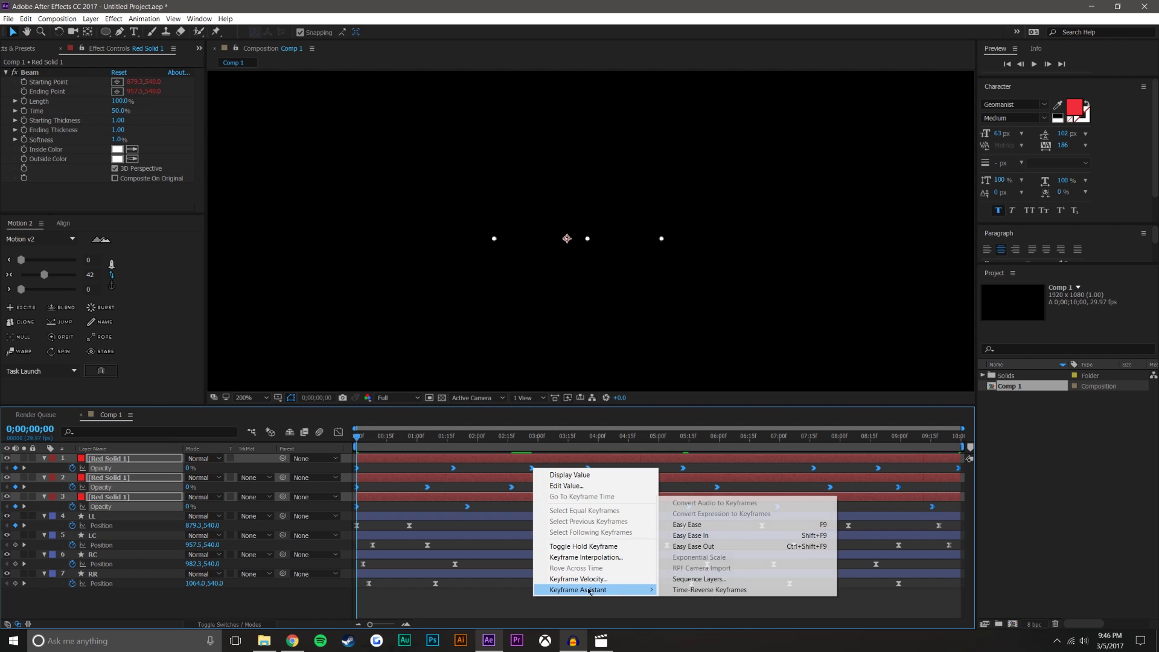
left_click(703, 524)
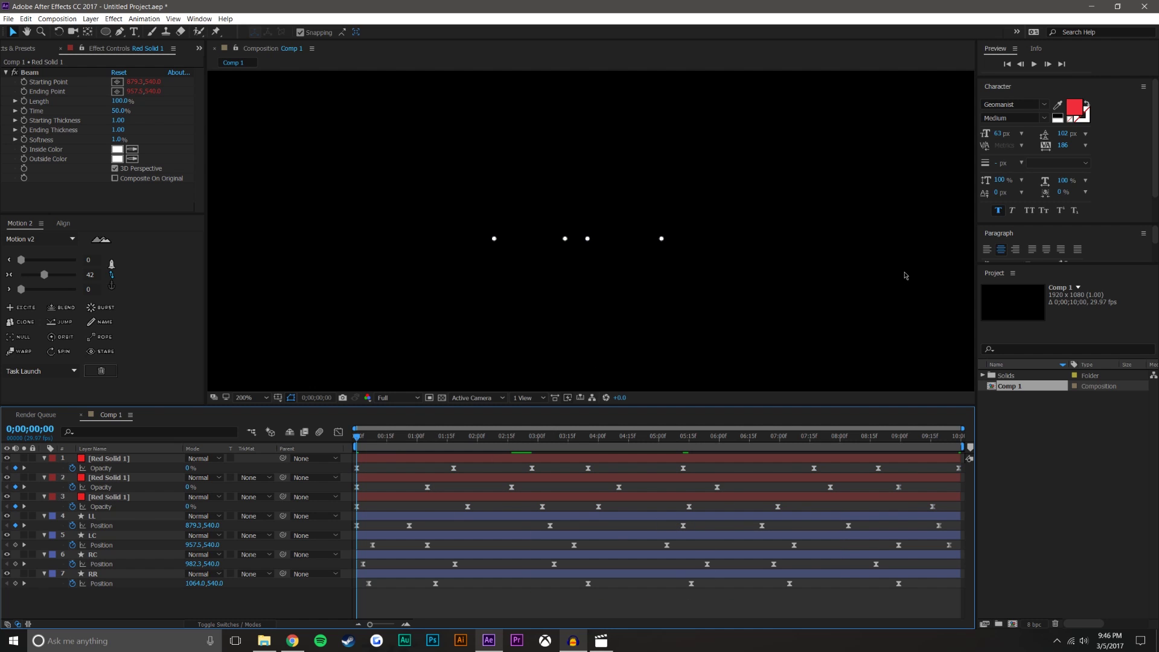
Step: Preview the eased beam fades and inspect the frames up to 0;00;08;18
left_click(1033, 65)
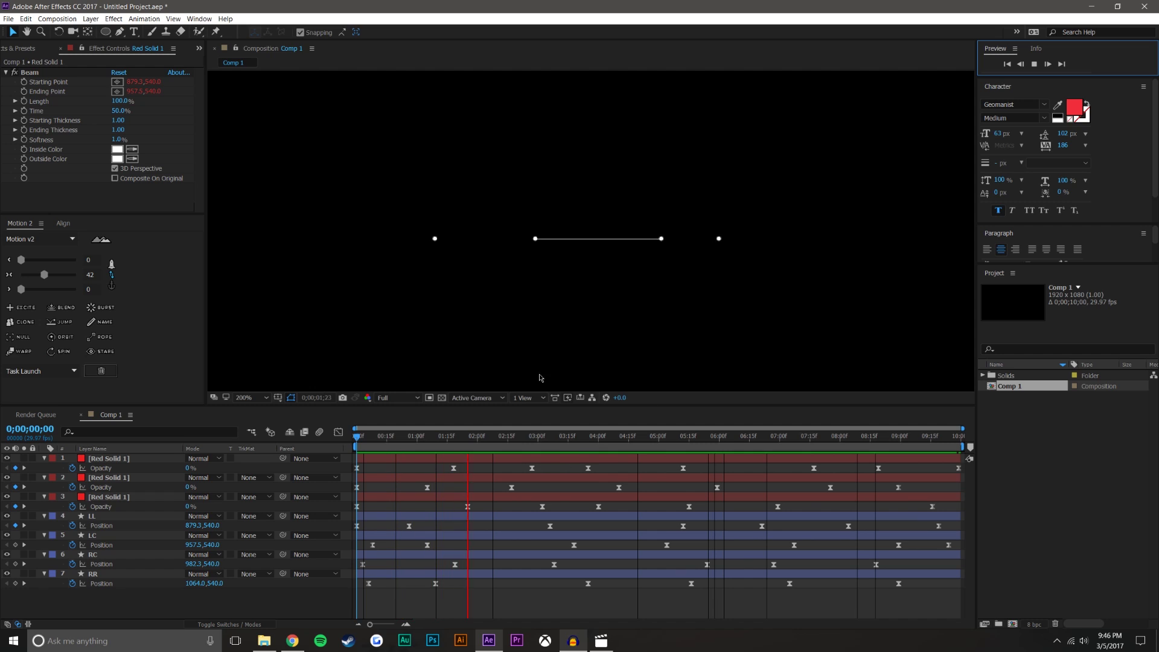
scroll(613, 259, "down", 3)
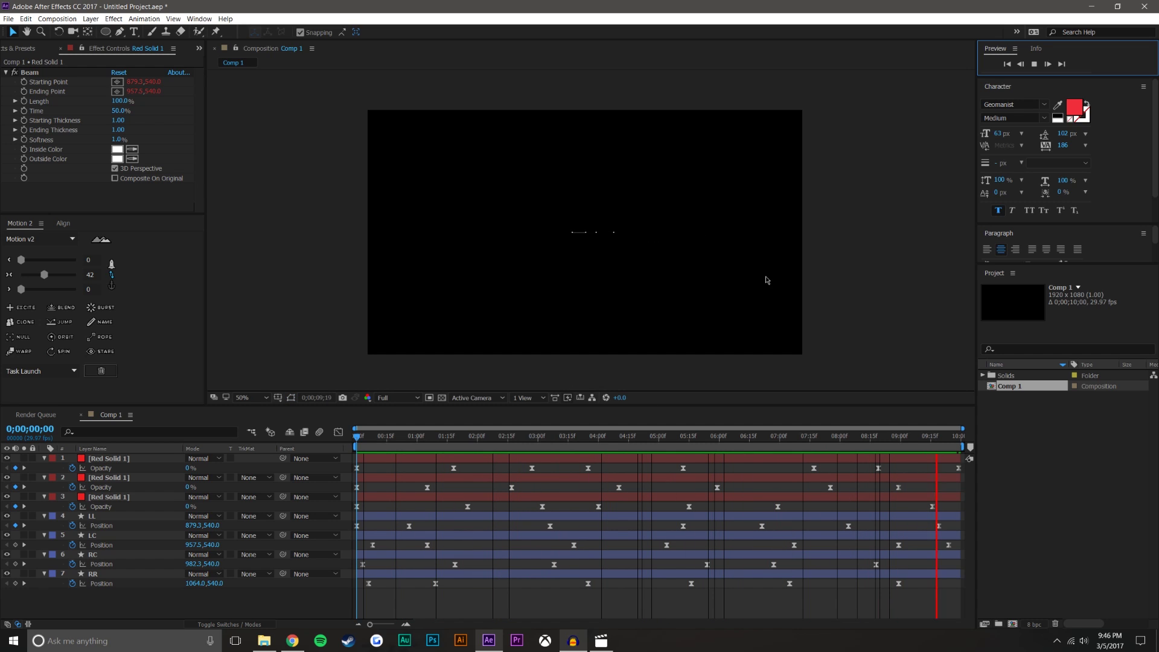
left_click(685, 436)
left_click_drag(692, 435, 876, 435)
scroll(610, 243, "up", 2)
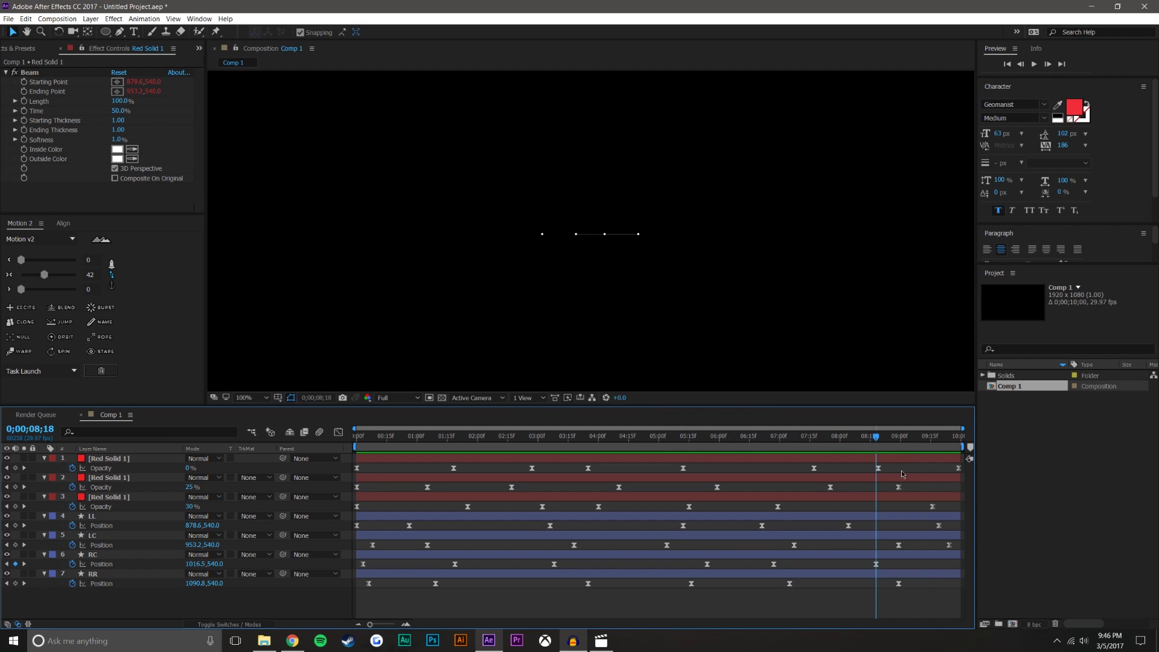
Step: Retime the middle beam's last three Opacity keyframes to about 6.1, 8.3 and 9.7 seconds
left_click(126, 478)
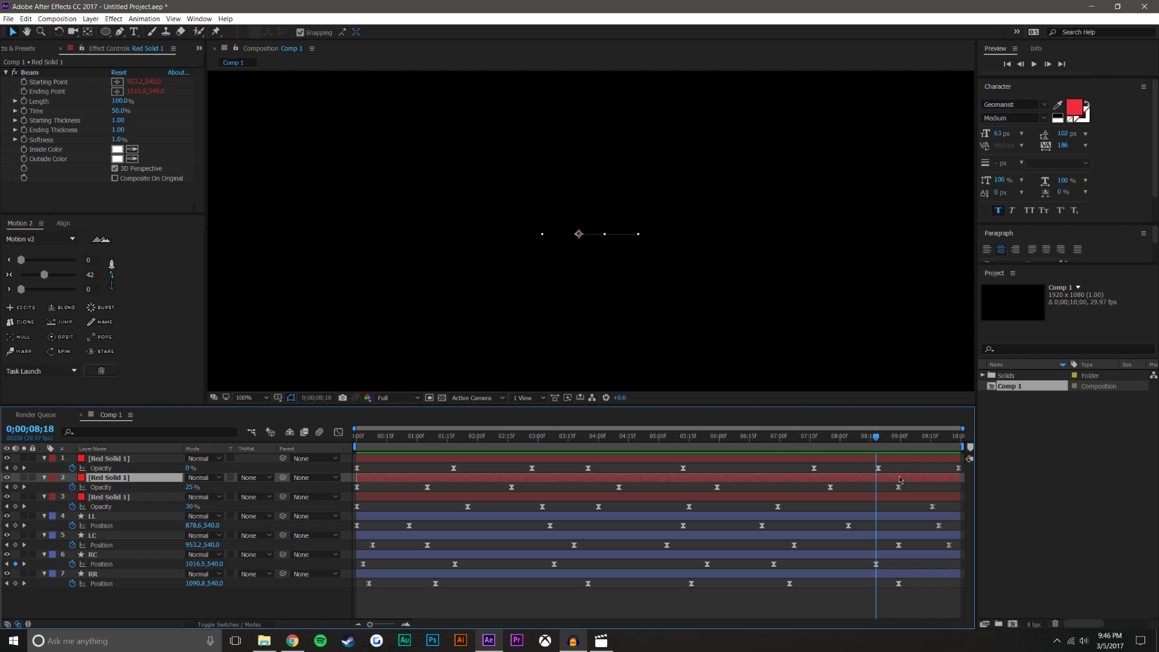
left_click_drag(915, 491, 641, 493)
left_click_drag(732, 486, 702, 492)
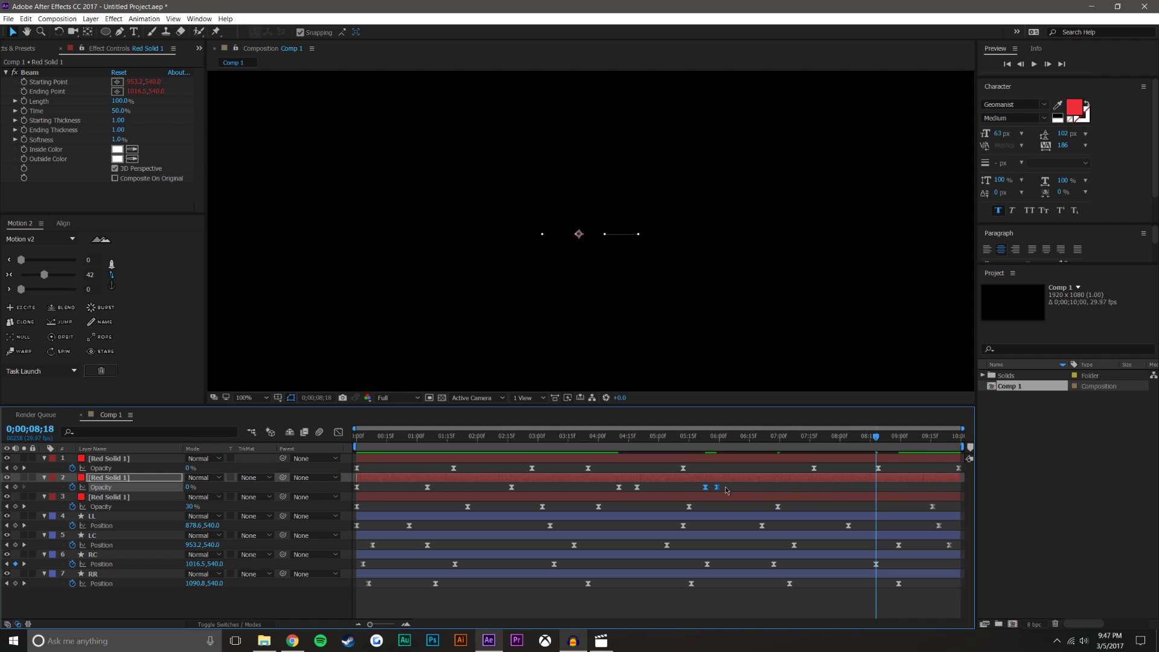
left_click_drag(815, 491, 943, 489)
left_click(883, 490)
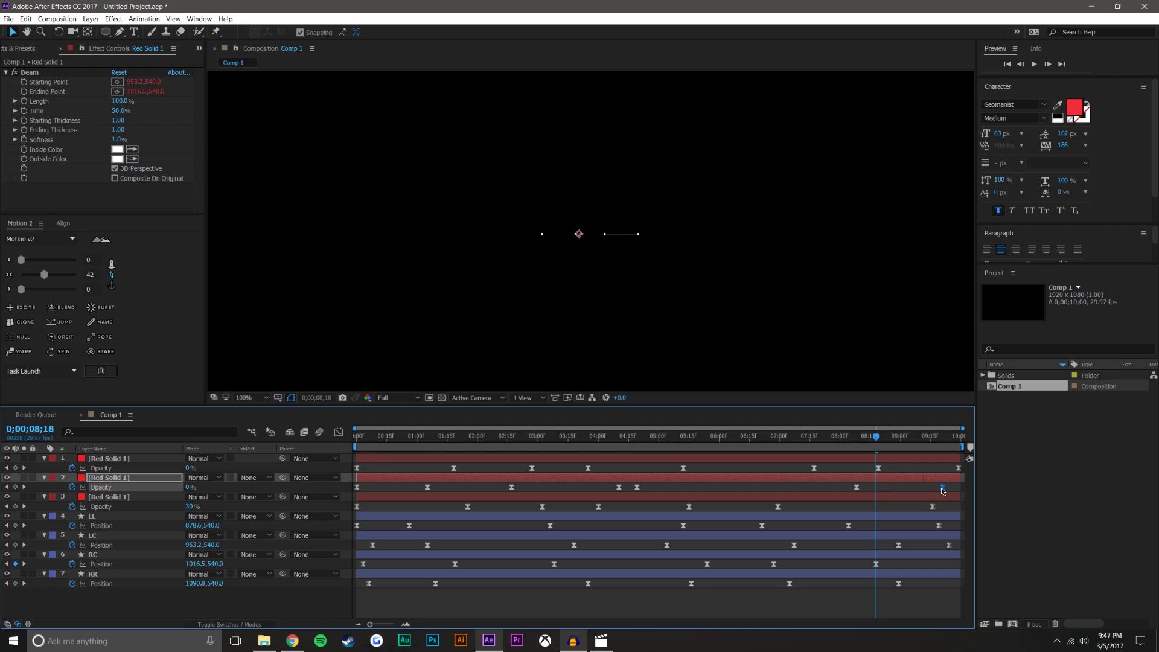
left_click_drag(640, 488, 724, 487)
Step: Move the top beam's final 100% Opacity keyframe to about 9.3 seconds and keyframe its Opacity at 0% at 0;00;09;29
left_click_drag(586, 436, 1023, 408)
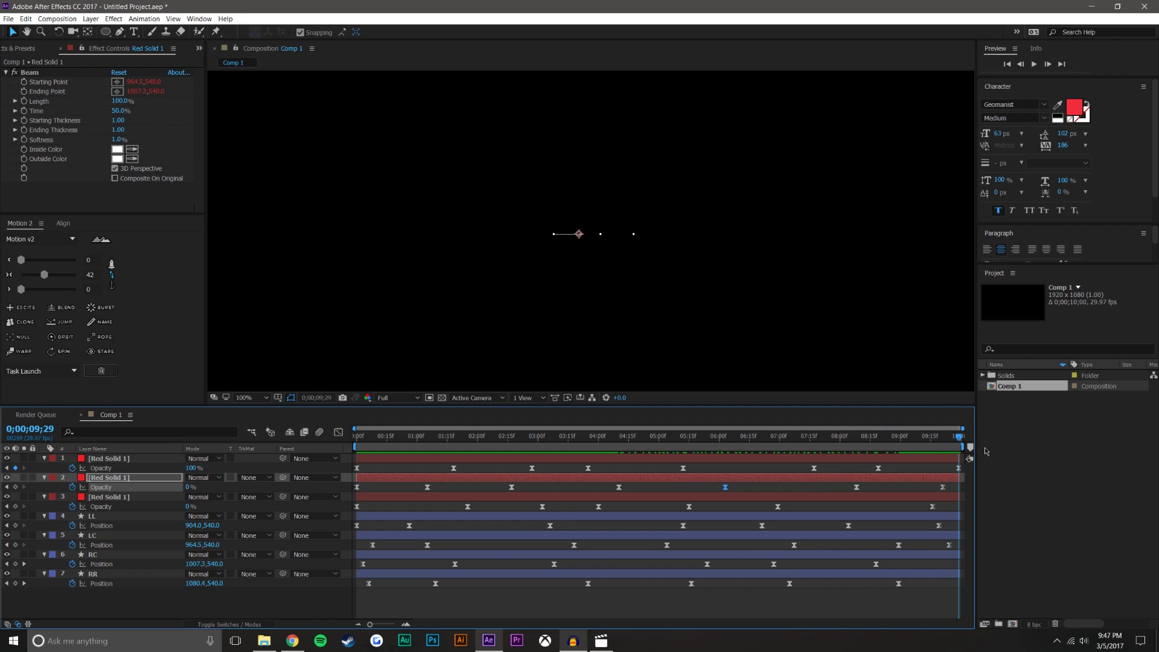
left_click_drag(958, 469, 920, 468)
left_click_drag(194, 469, 134, 471)
left_click(479, 599)
key("Home")
Step: Shift all three beams' second and third Opacity keyframes about half a second earlier and their fourth keyframes about a quarter second earlier
left_click_drag(405, 470, 517, 508)
left_click(599, 509)
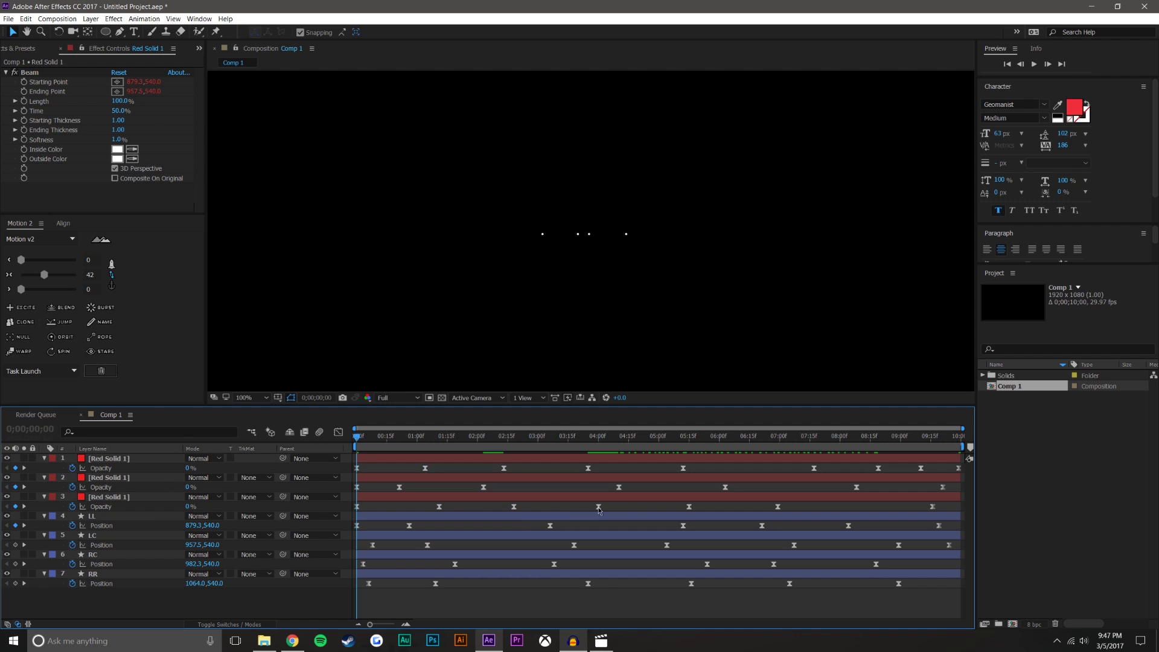
left_click_drag(592, 483, 606, 492)
left_click(588, 467, "shift")
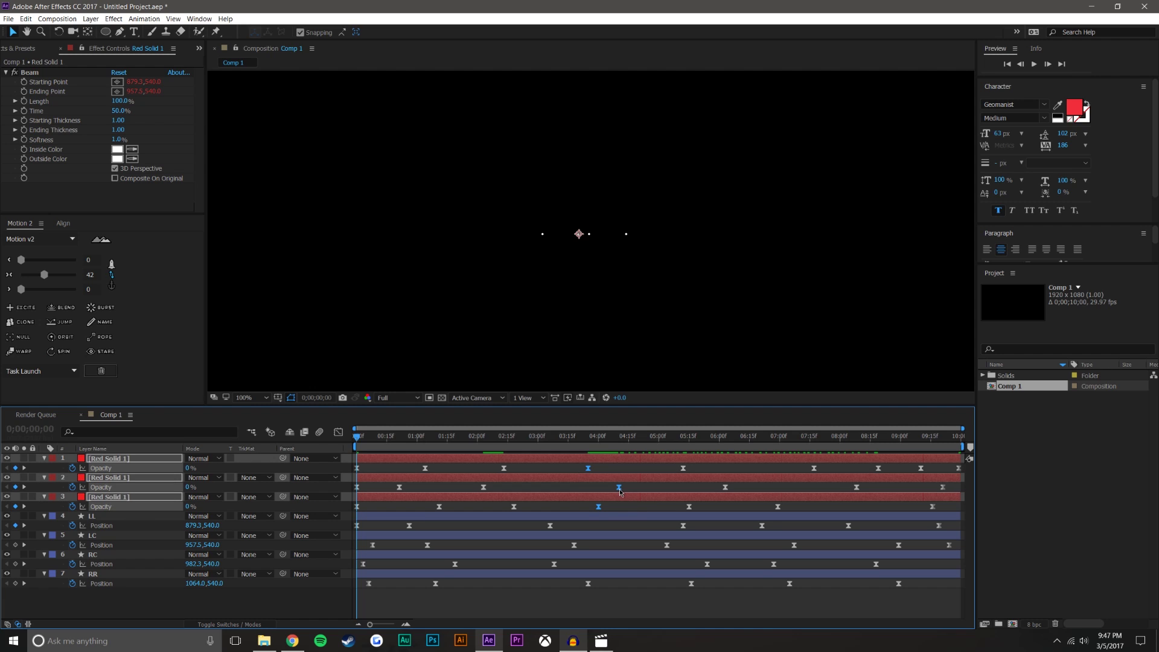
Step: Shift the beams' fifth and sixth Opacity keyframes about 0.2 seconds earlier, placing the bottom beam's sixth at about 7.1 seconds, and preview the fades
left_click_drag(878, 510, 675, 473)
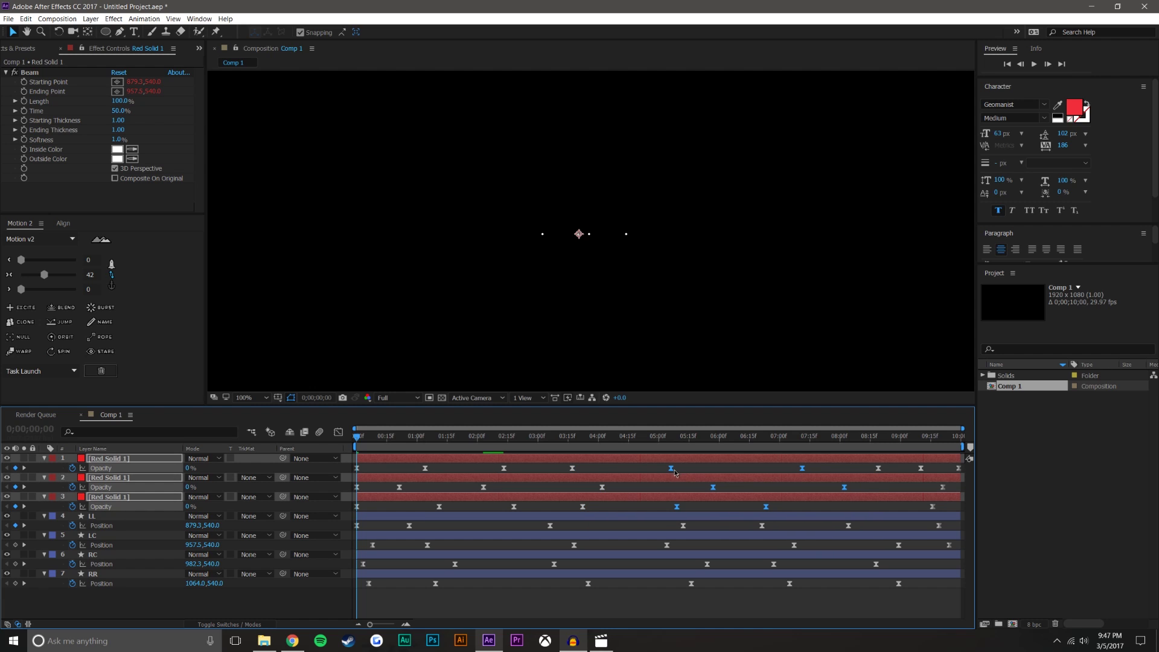
left_click(876, 511)
left_click_drag(765, 509, 787, 508)
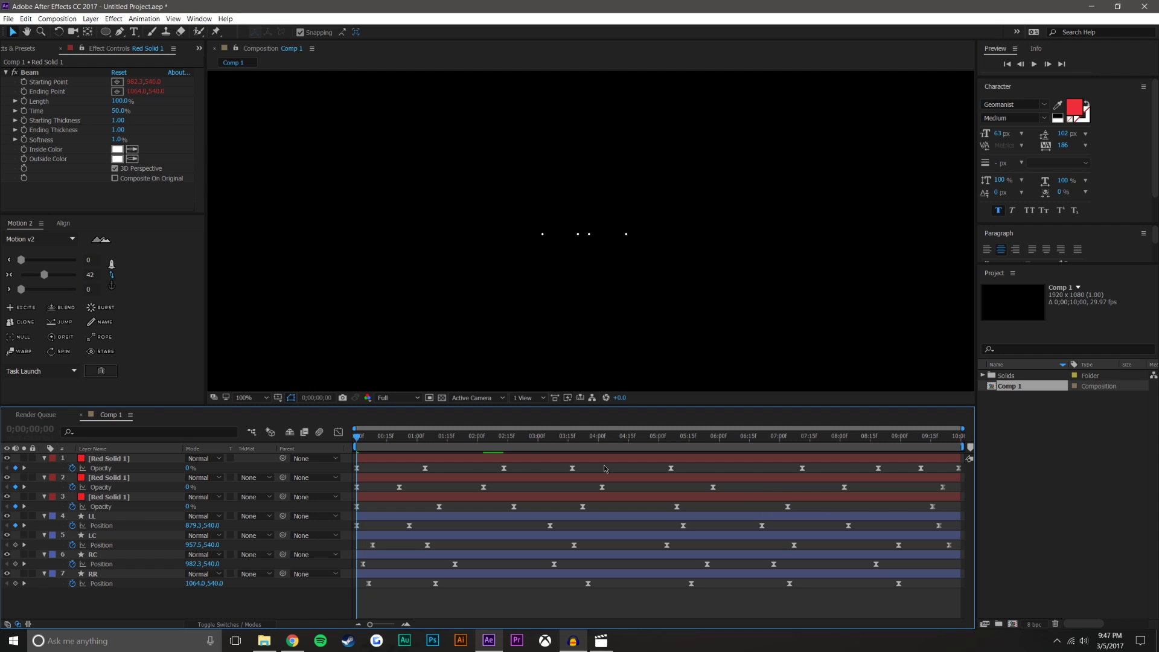
key("space")
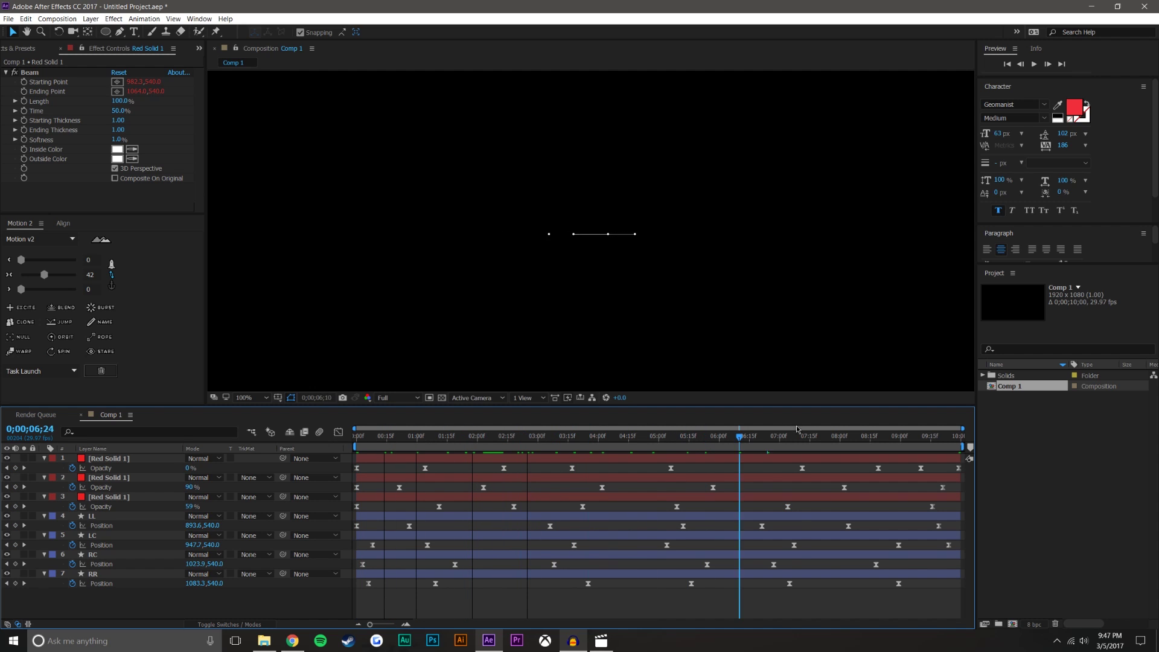
key("space")
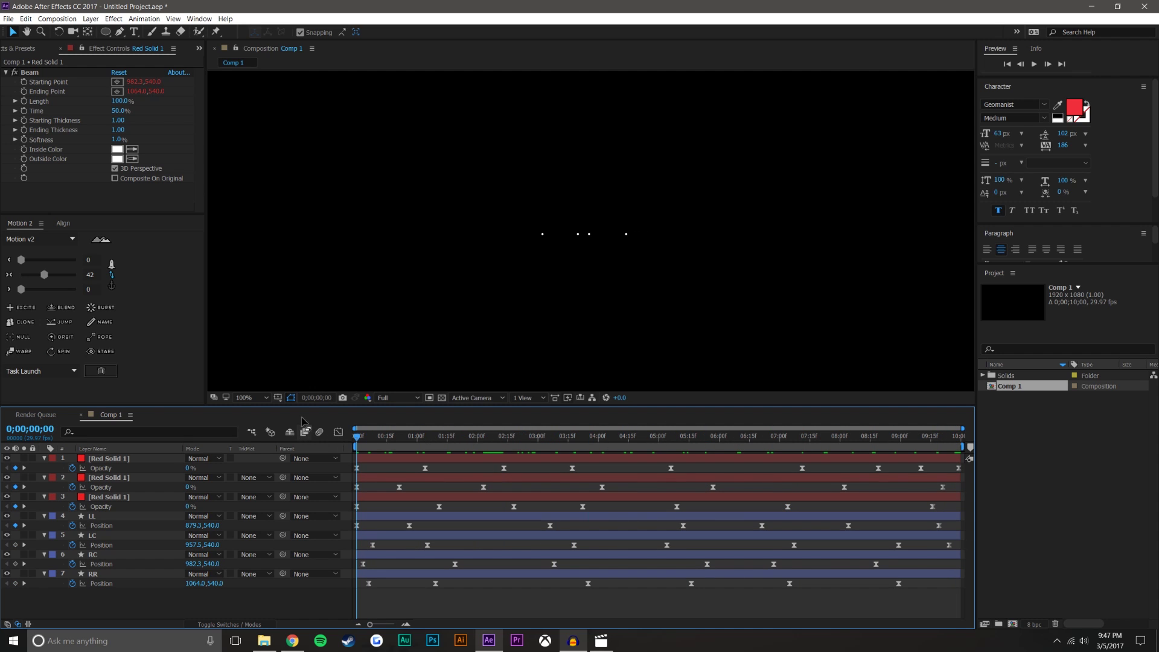
Step: Pre-compose all seven beam and dot layers into a composition named Line Base, moving all attributes into it
left_click(133, 461)
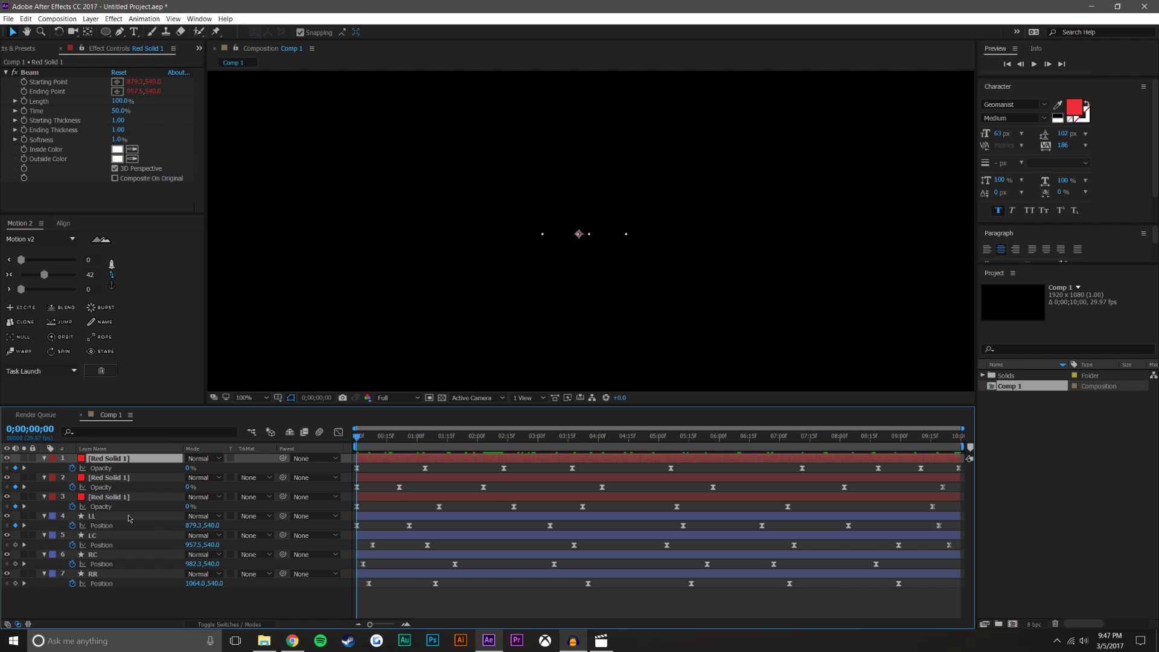
left_click(245, 624)
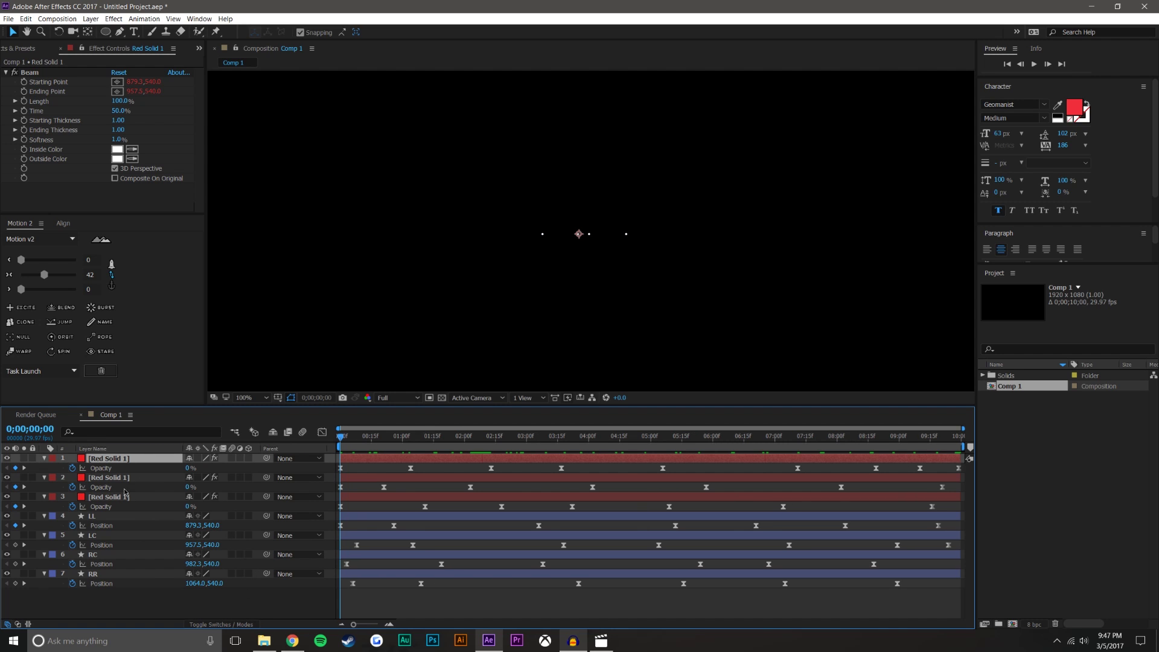
left_click(134, 574, "shift")
key("ctrl+shift+c")
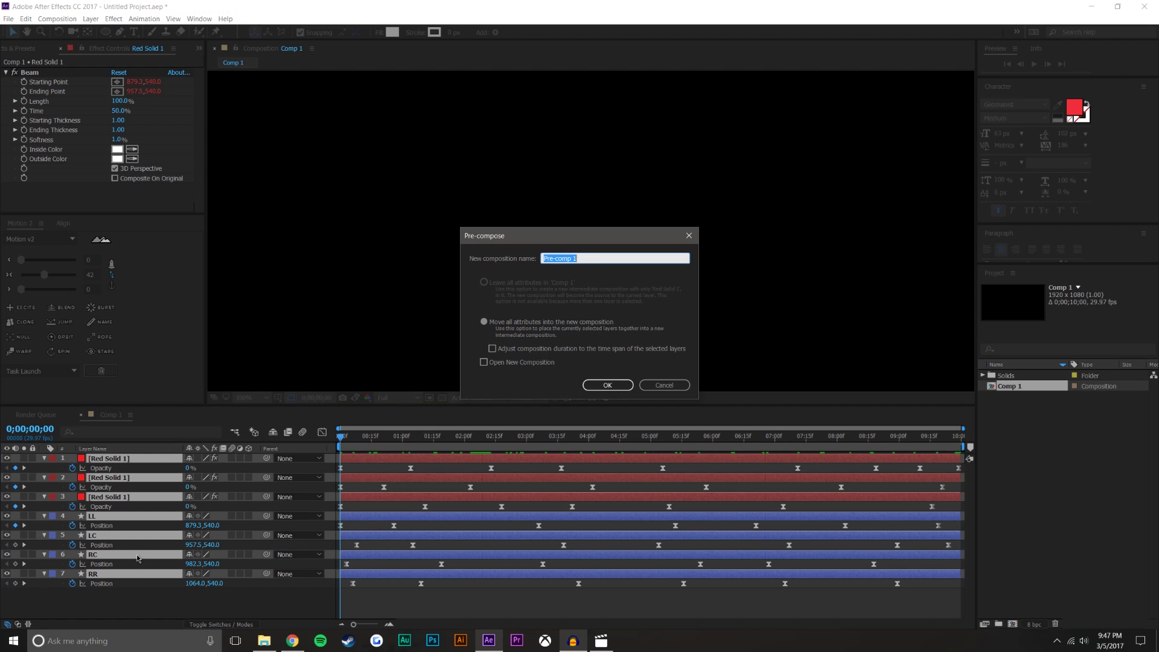
type("Line Base")
key("Return")
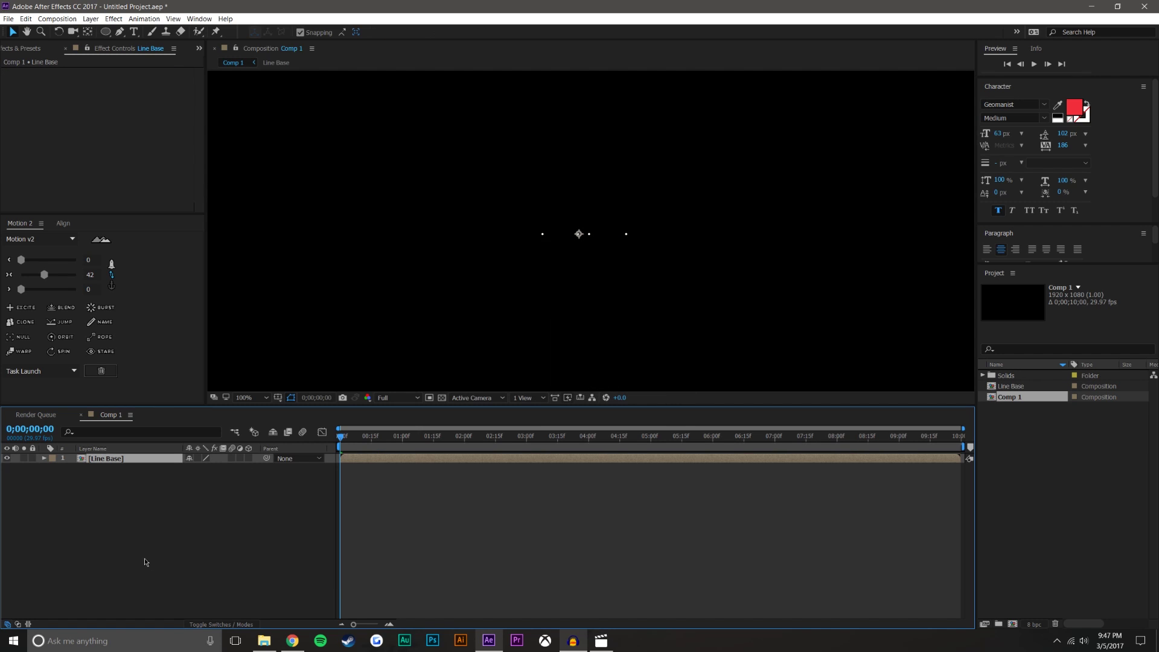
Step: Duplicate the Line Base layer five times in Comp 1 to get six copies
left_click(114, 462)
key("ctrl+d")
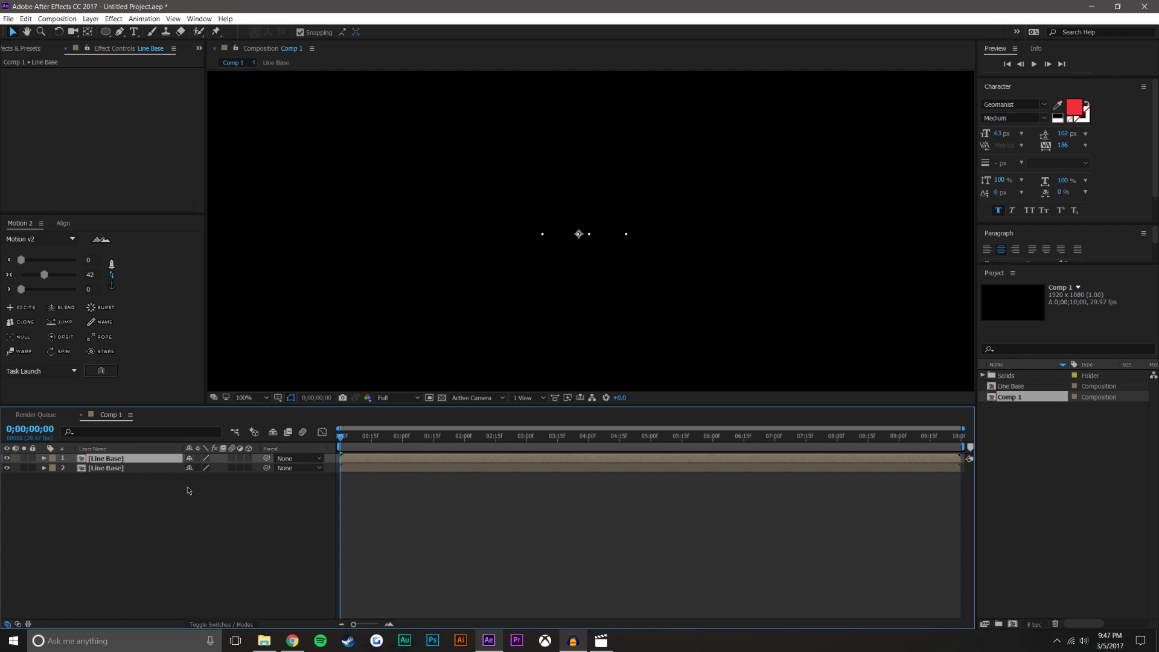
key("ctrl+d")
key("ctrl+d")
key("ctrl+d")
key("ctrl+d")
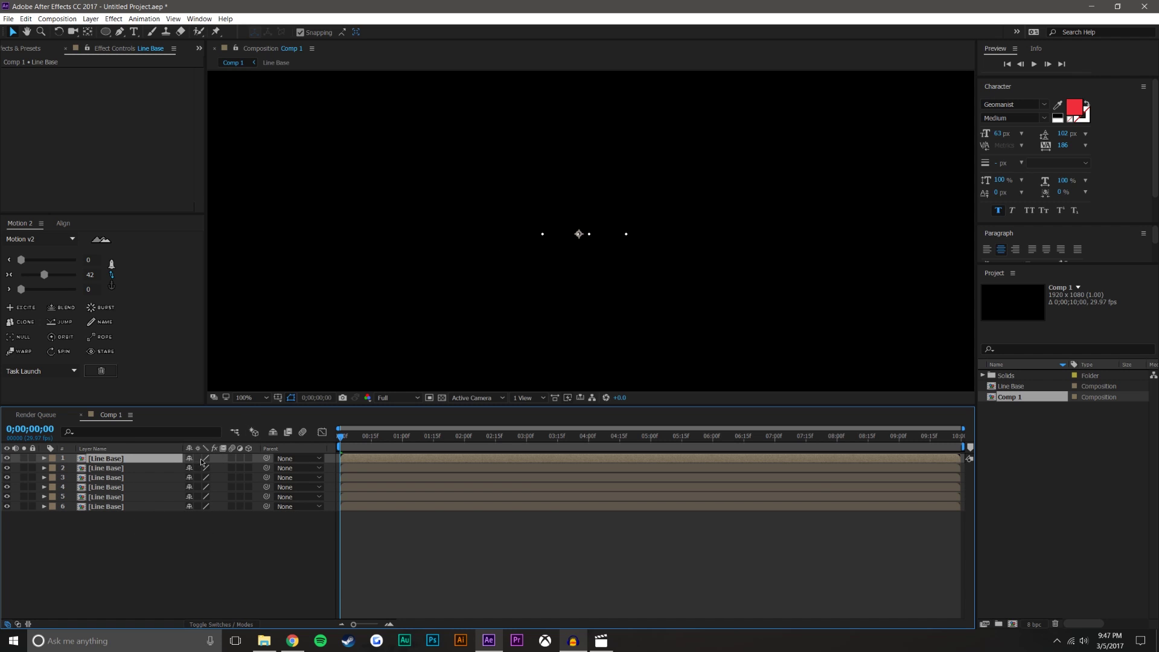
left_click(168, 561)
Step: Move the first four Line Base layers sideways along the horizontal centre line, spacing two to the right and two to the left of centre
left_click(153, 458)
left_click_drag(579, 235, 719, 234)
left_click(149, 469)
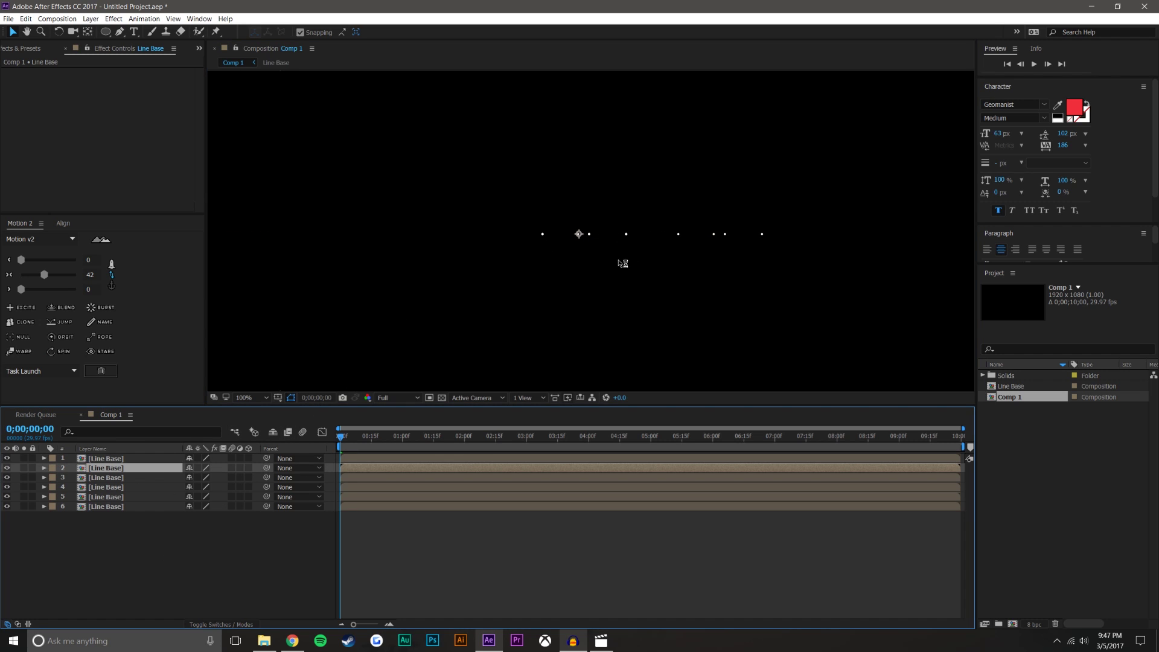
left_click_drag(581, 235, 462, 239)
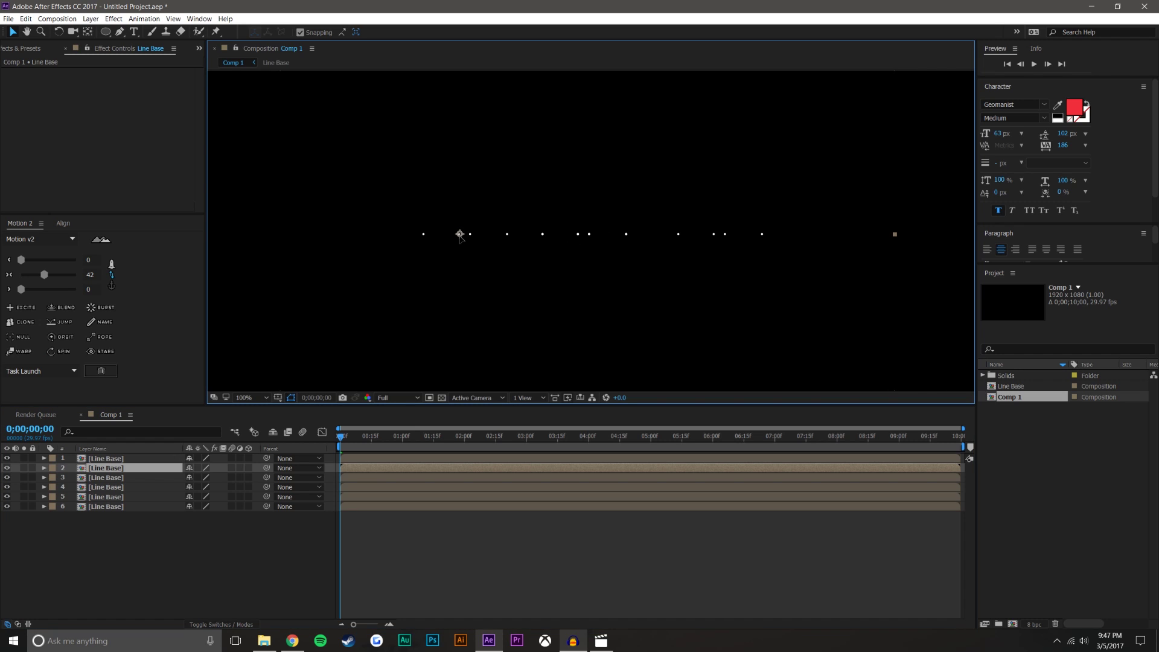
left_click(154, 478)
left_click_drag(590, 235, 321, 241)
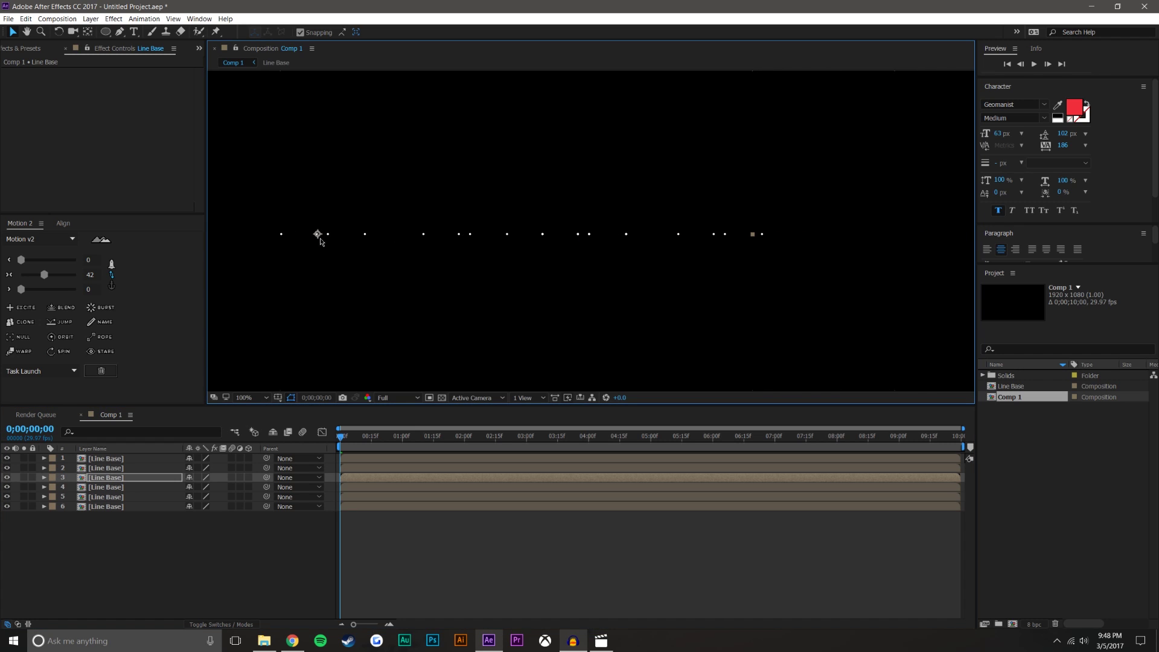
left_click(137, 486)
left_click_drag(579, 234, 874, 234)
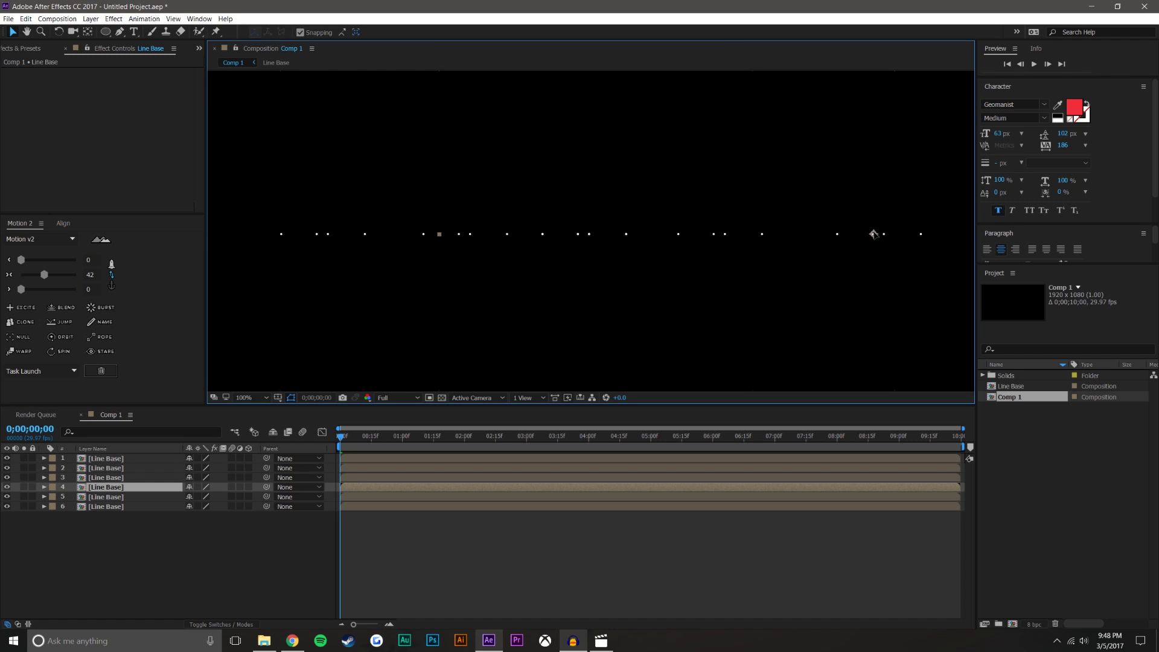
Step: Move the fifth Line Base layer near the frame's right edge and the sixth near its left edge on the same line
left_click(100, 499)
scroll(587, 233, "down", 2)
left_click_drag(769, 240, 766, 243)
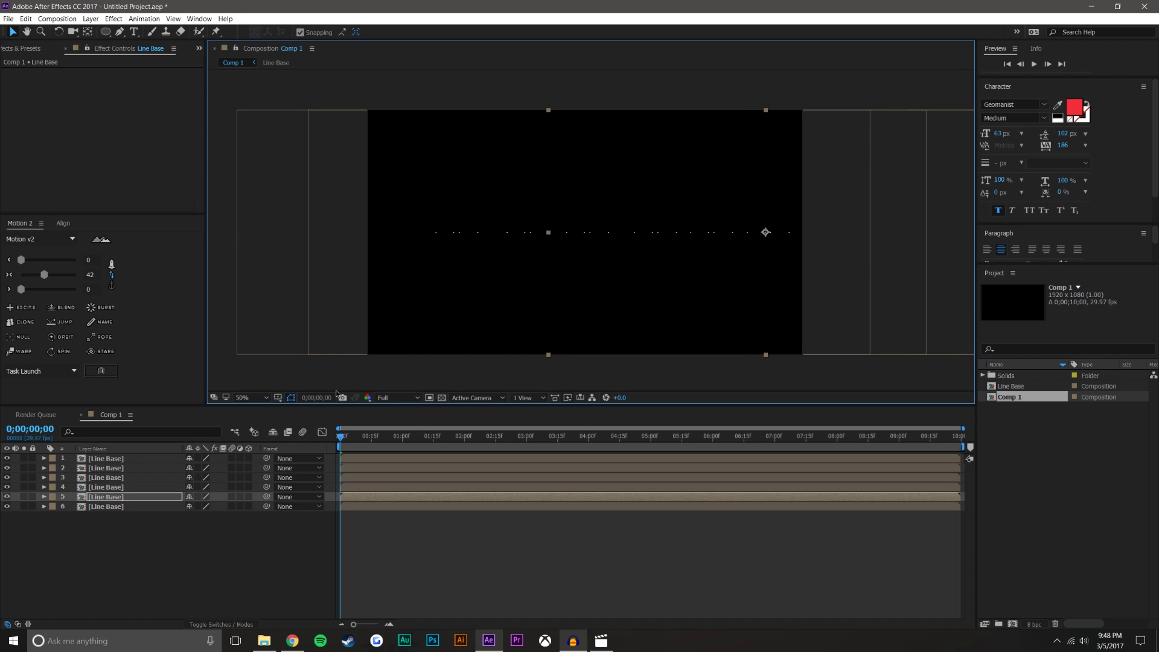
left_click(113, 506)
left_click_drag(585, 235, 393, 249)
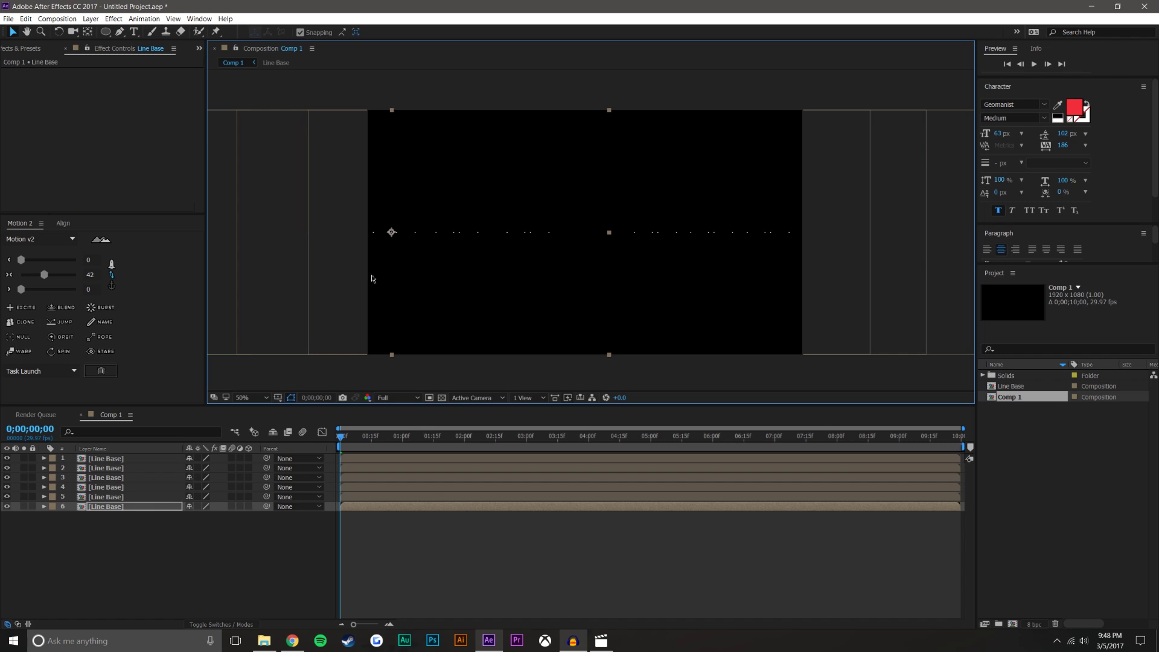
Step: Duplicate Line Base three more times, placing copies just beyond the frame's left edge, in the gap at the centre, and just beyond the right edge
key("ctrl+d")
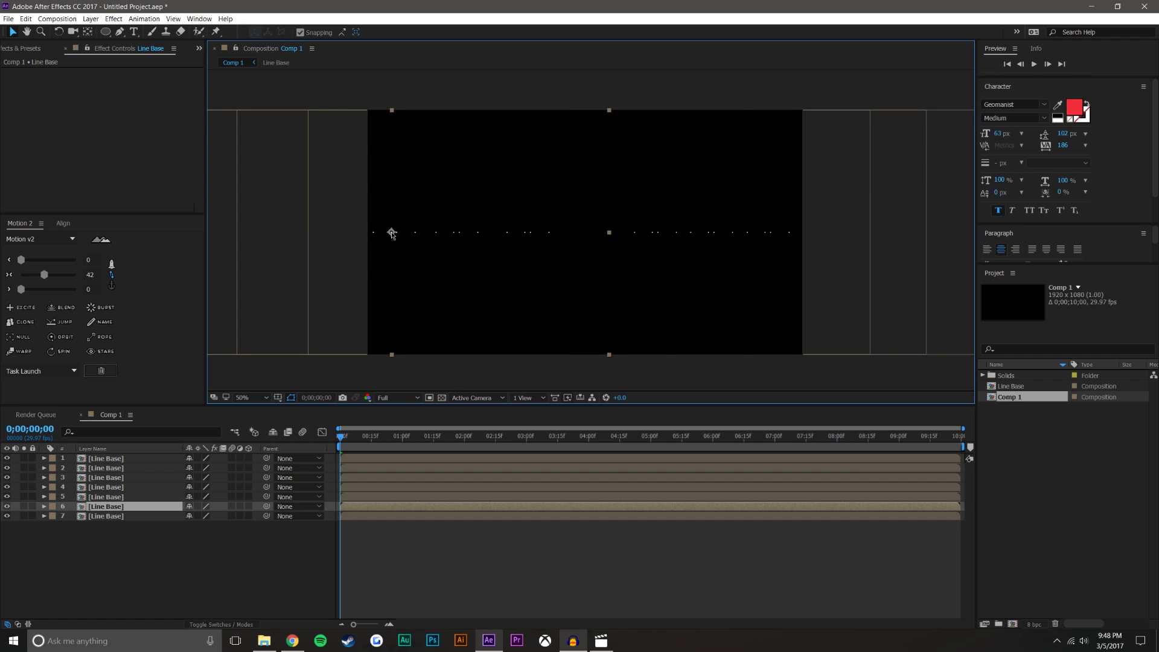
left_click_drag(347, 237, 330, 237)
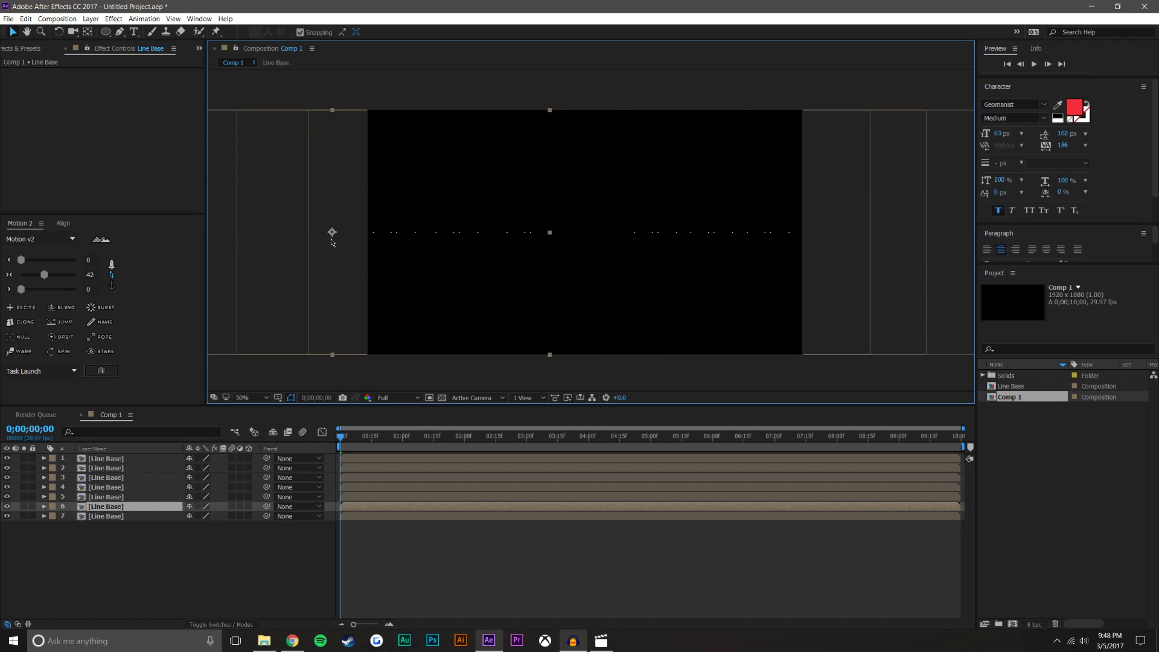
left_click(121, 489)
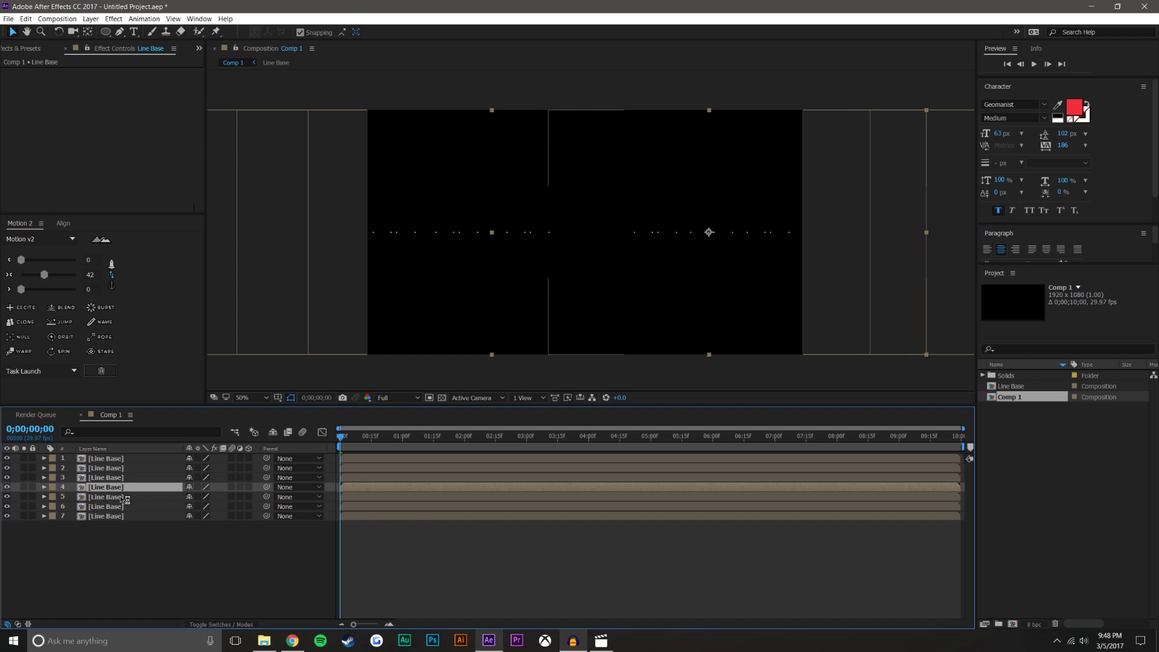
key("ctrl+d")
left_click_drag(709, 233, 589, 234)
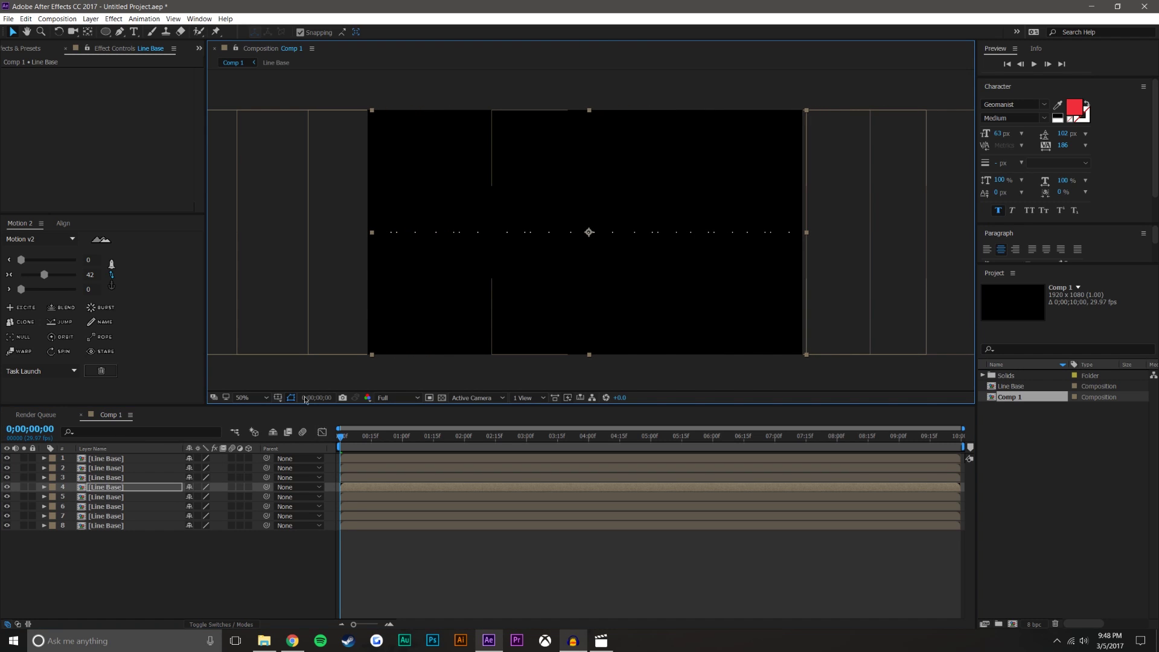
key("ctrl+d")
left_click_drag(590, 234, 812, 246)
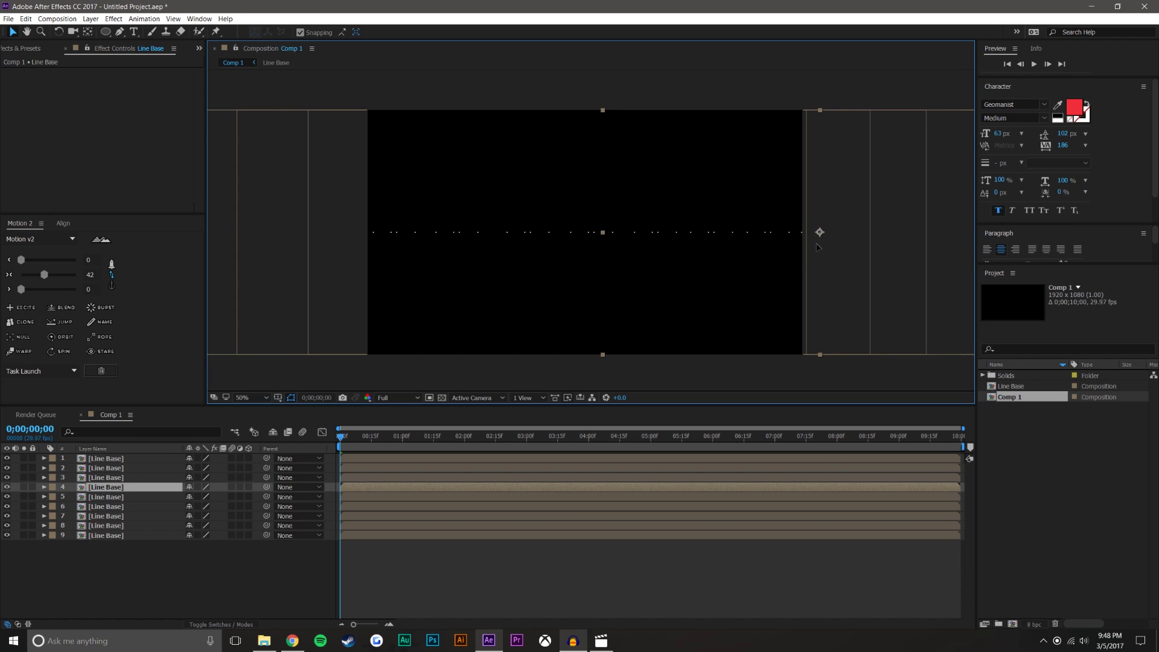
Step: Scrub the animation to 0;00;07;00 and offset the Line Base layers in time by up to about 10 frames earlier or later
left_click(545, 562)
left_click_drag(433, 436, 775, 428)
scroll(589, 242, "up", 2)
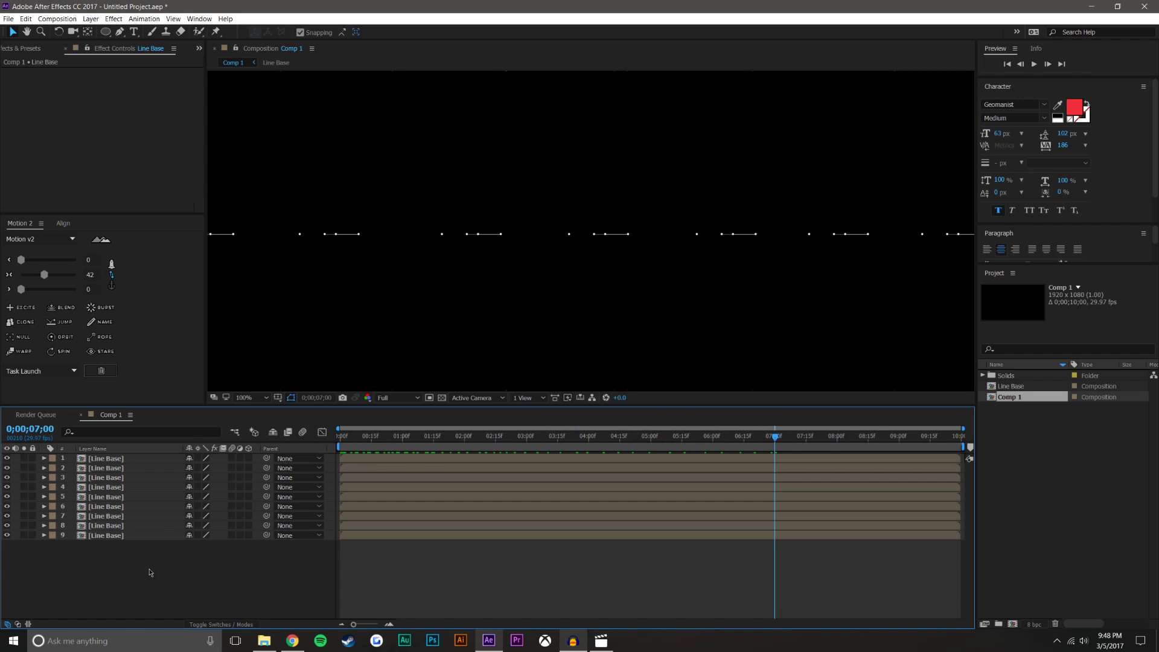
left_click(353, 469)
left_click_drag(350, 479, 362, 536)
left_click(382, 564)
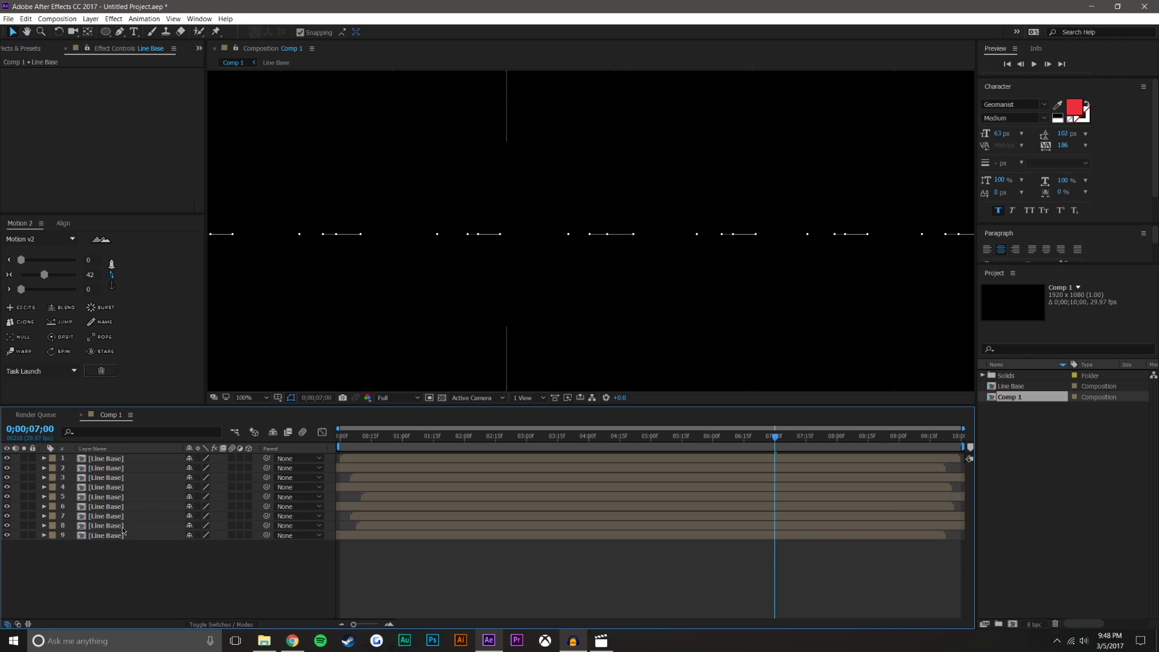
Step: Time-reverse Line Base layers 8, 6 and 3, and preview the animation
right_click(123, 526)
mouse_move(174, 189)
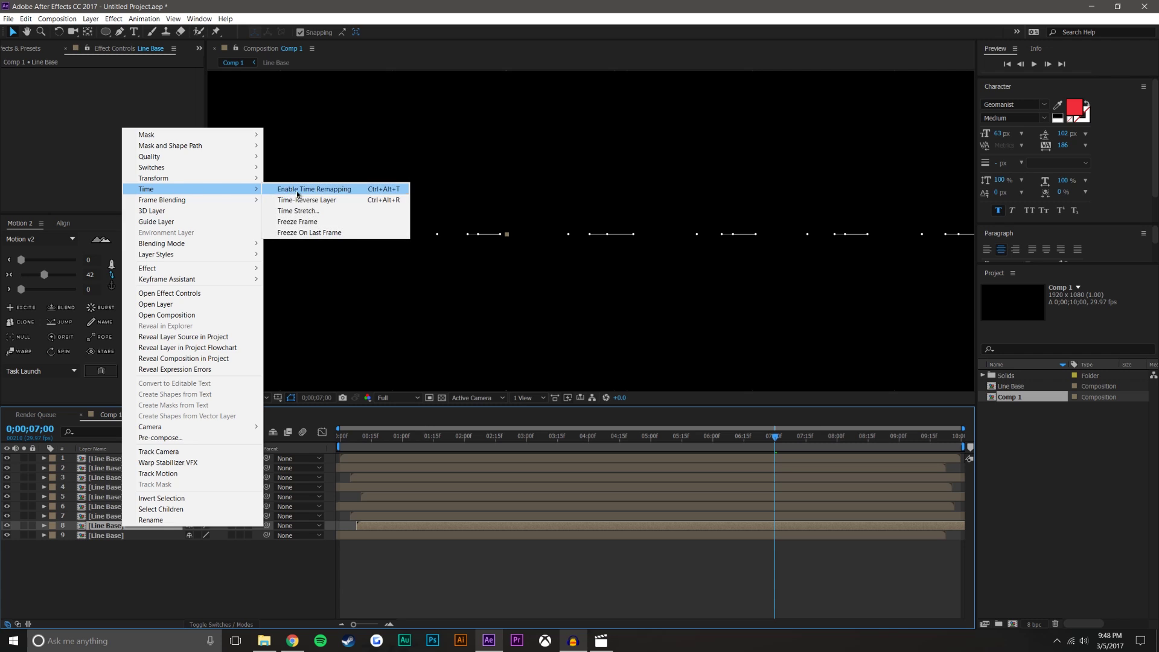
left_click(316, 204)
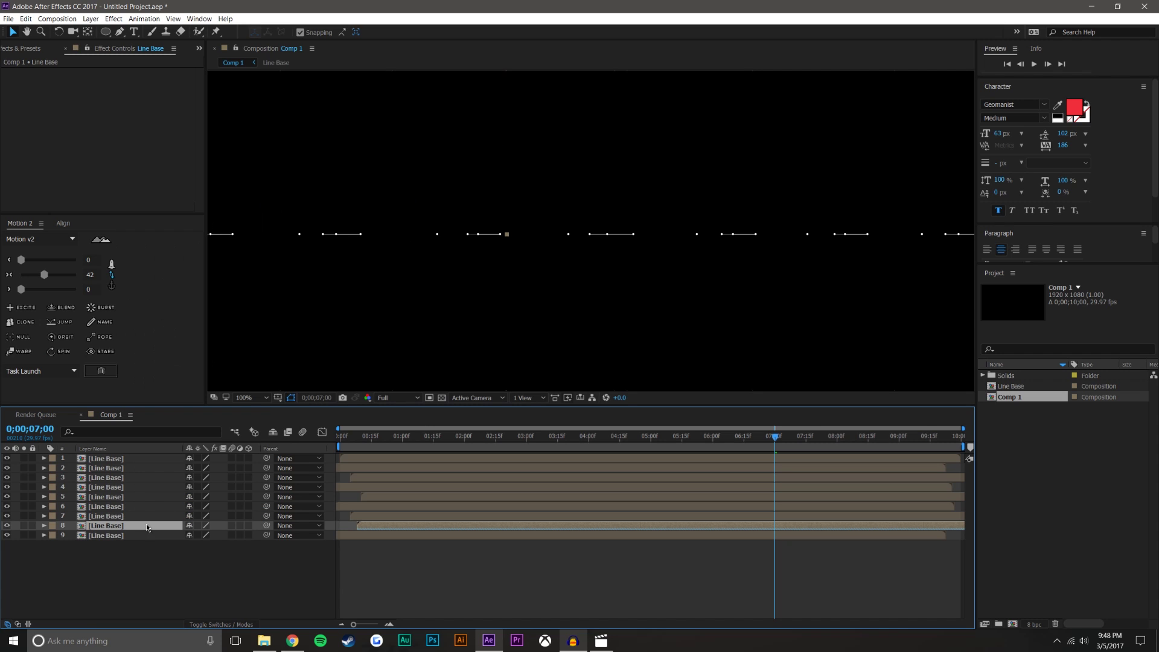
right_click(131, 506)
mouse_move(181, 170)
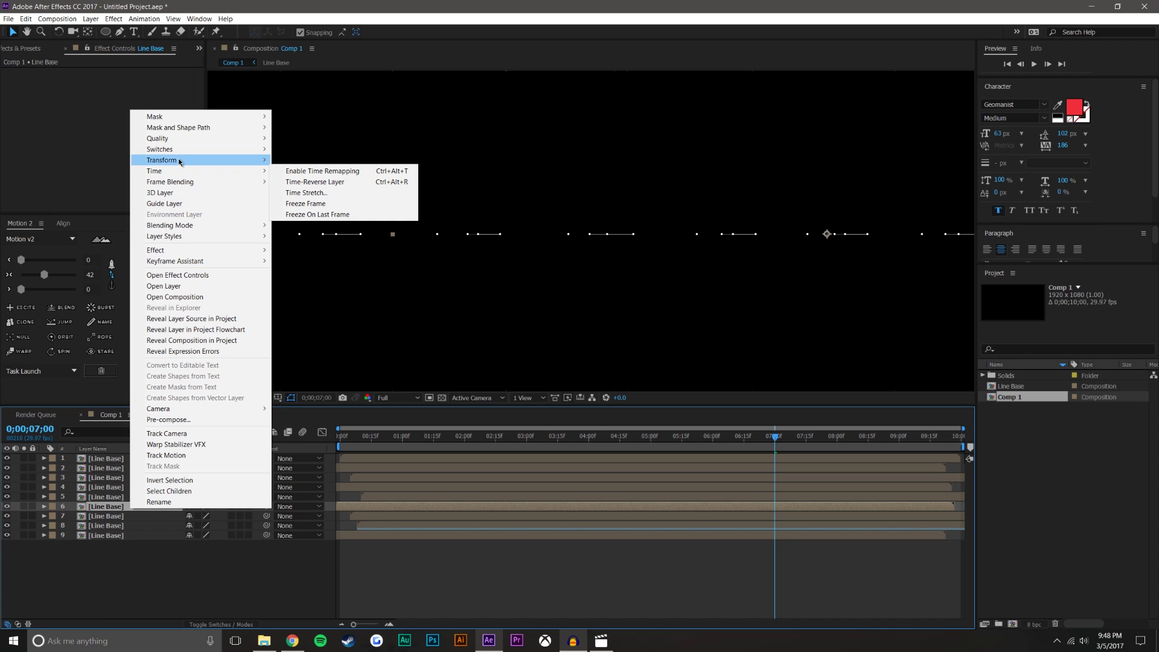
left_click(322, 183)
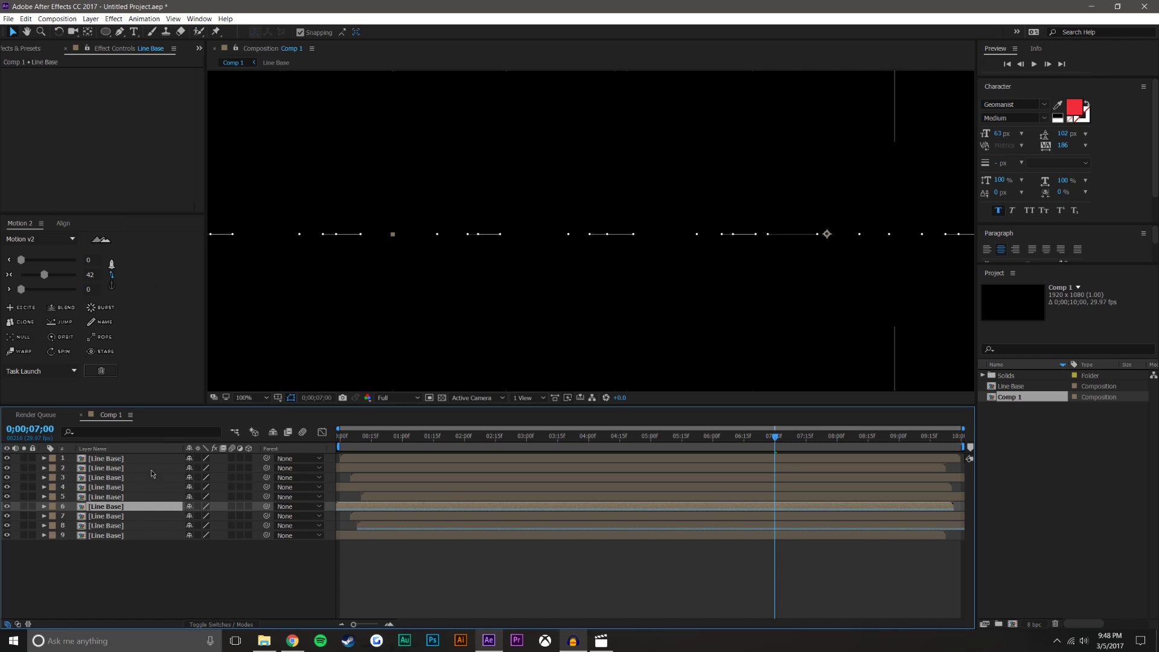
right_click(121, 478)
mouse_move(187, 137)
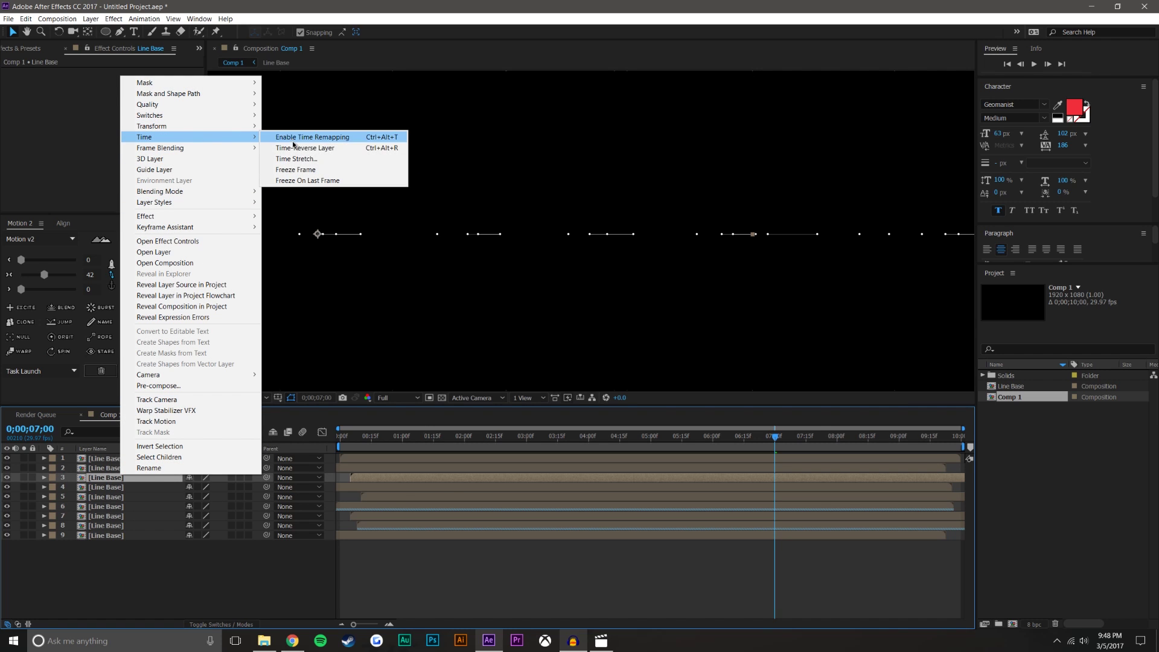
left_click(309, 152)
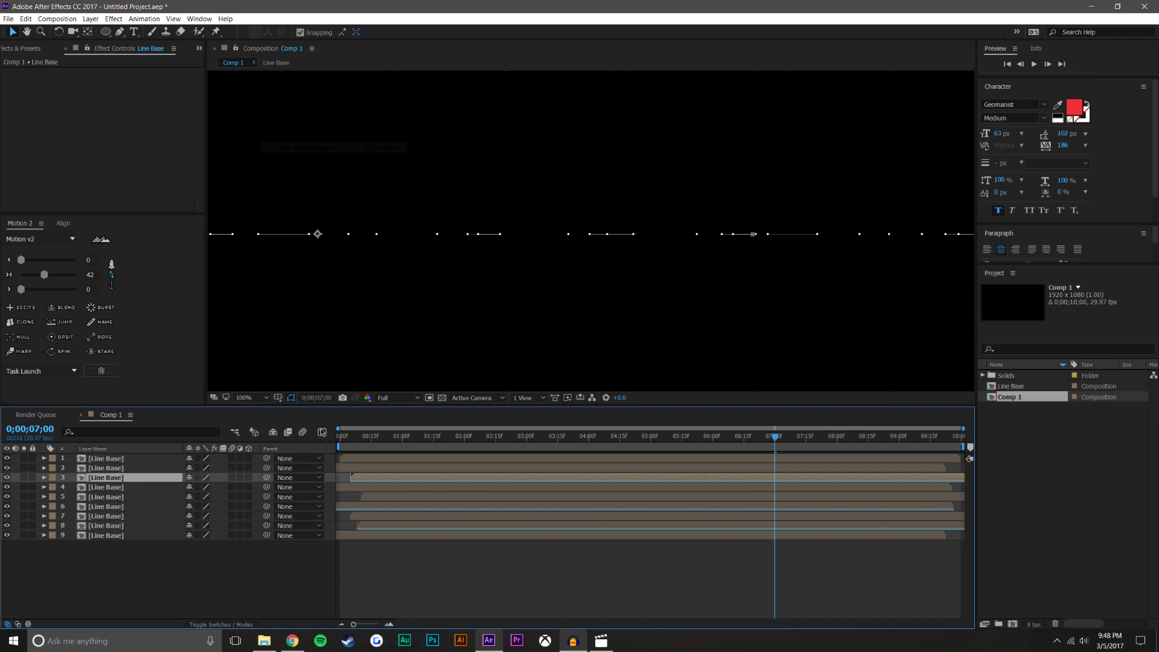
key("space")
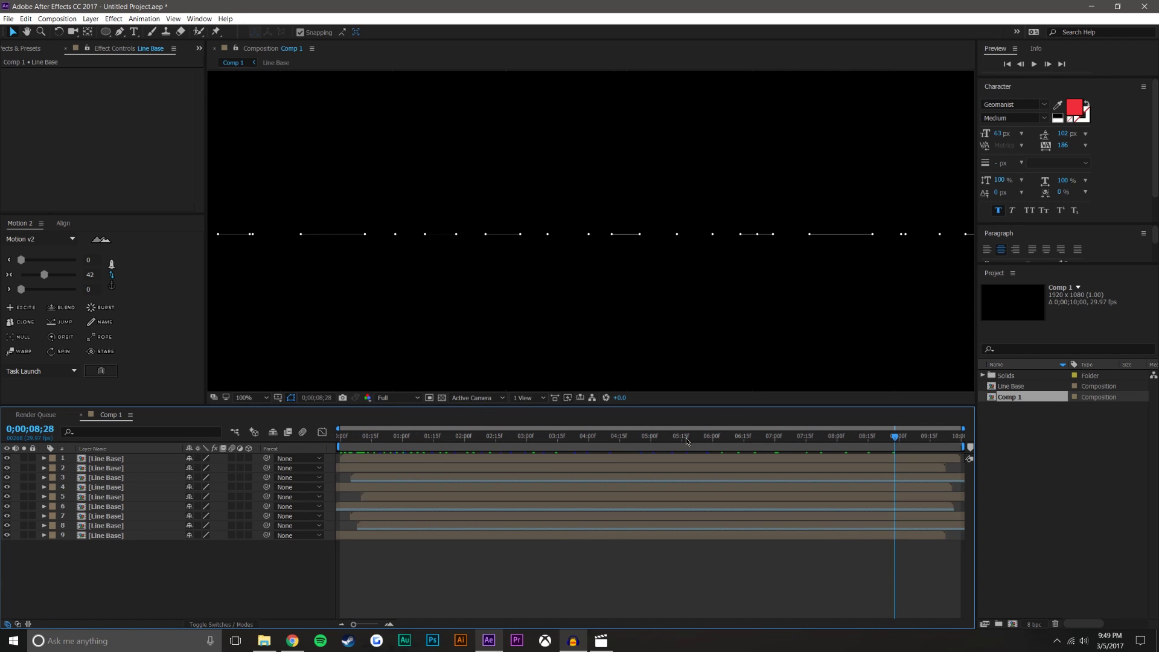
Step: Open the Line Base composition and delete the three beams' Opacity keyframes after about 6 seconds
double_click(128, 535)
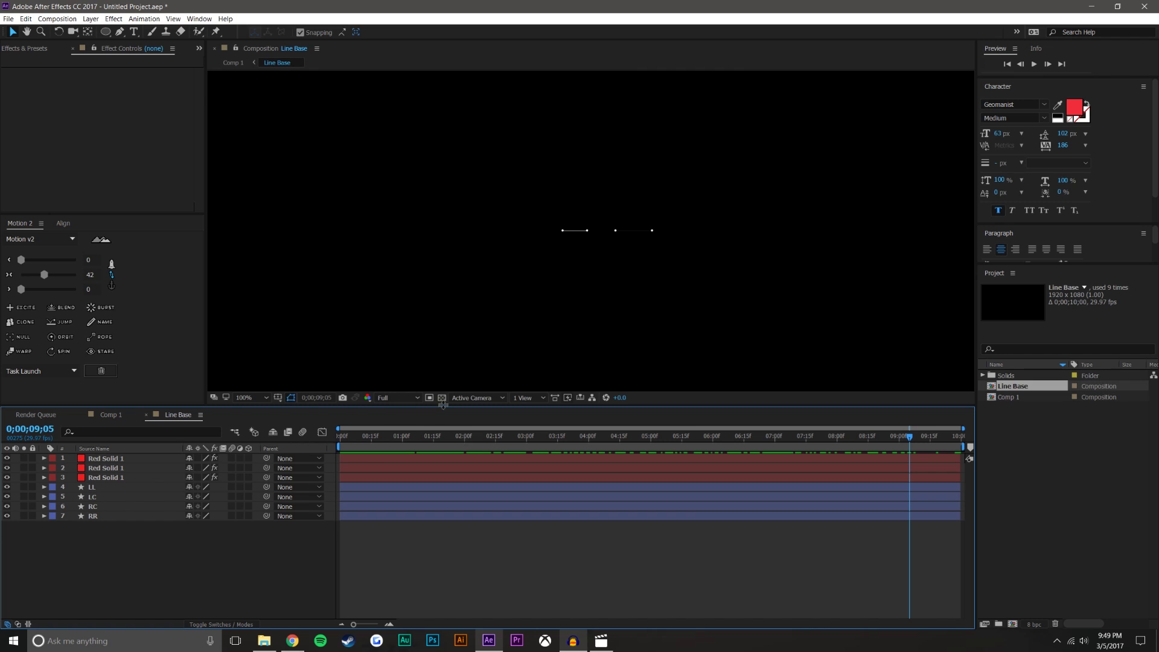
left_click(125, 460)
left_click(123, 478, "shift")
key("t")
left_click_drag(741, 467, 905, 499)
key("Delete")
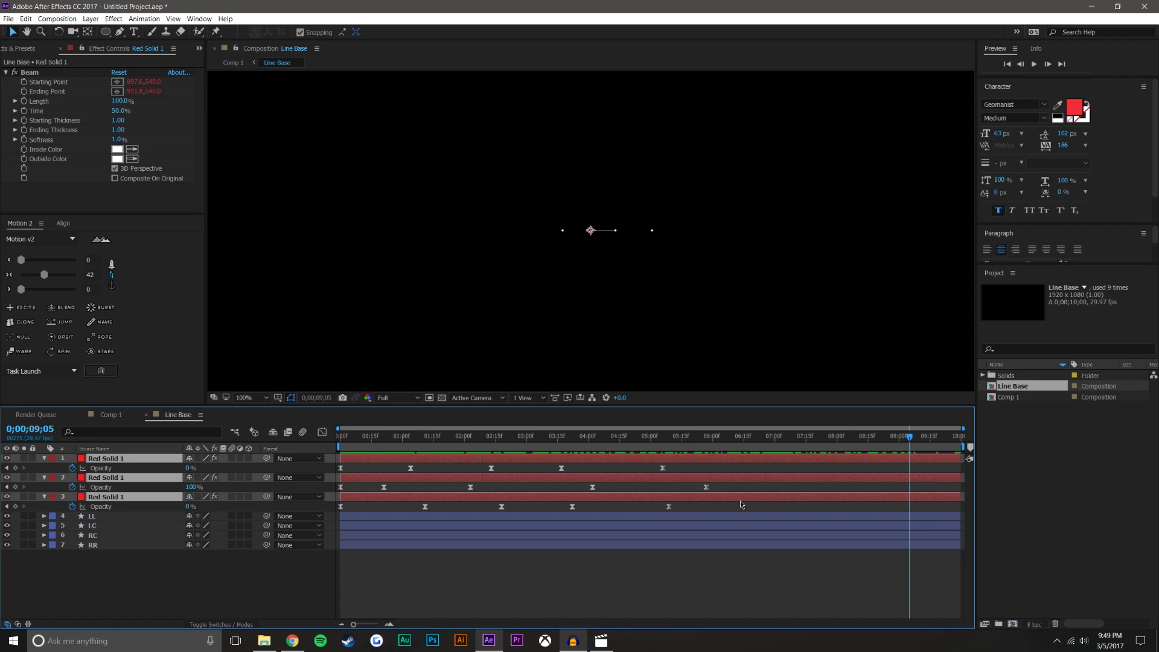
Step: Stretch all remaining beam Opacity keyframes proportionally across the 10-second timeline, placing the middle beam's last keyframe at 0;00;09;29, and scrub to check the fades
left_click_drag(735, 511, 247, 434)
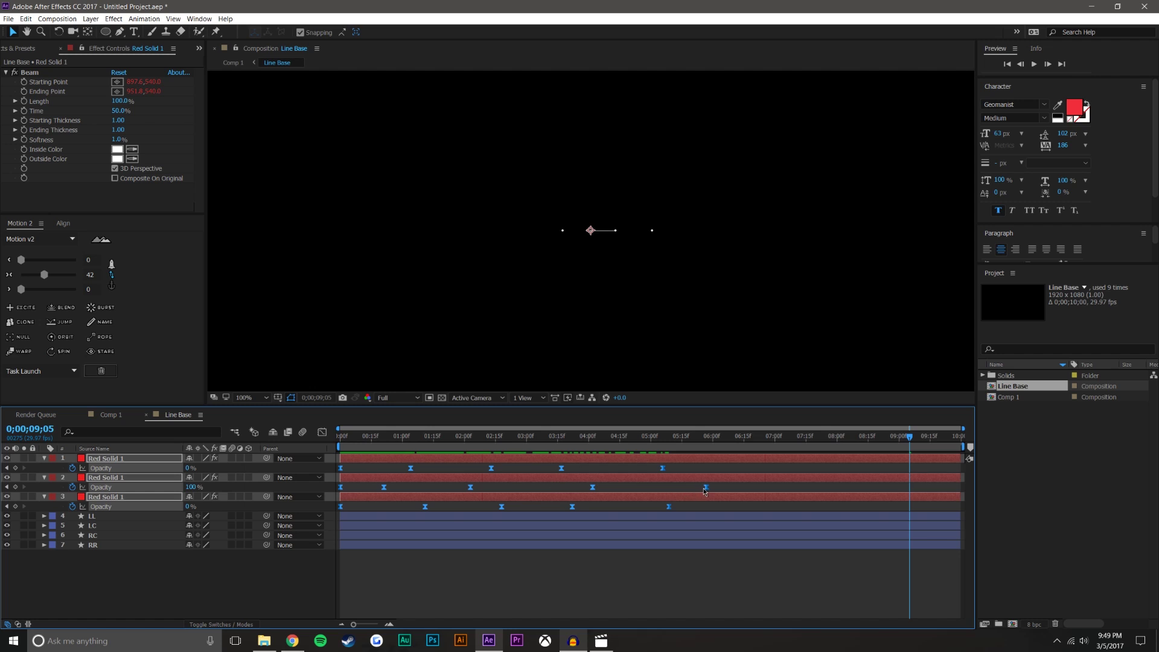
left_click_drag(938, 498, 964, 499)
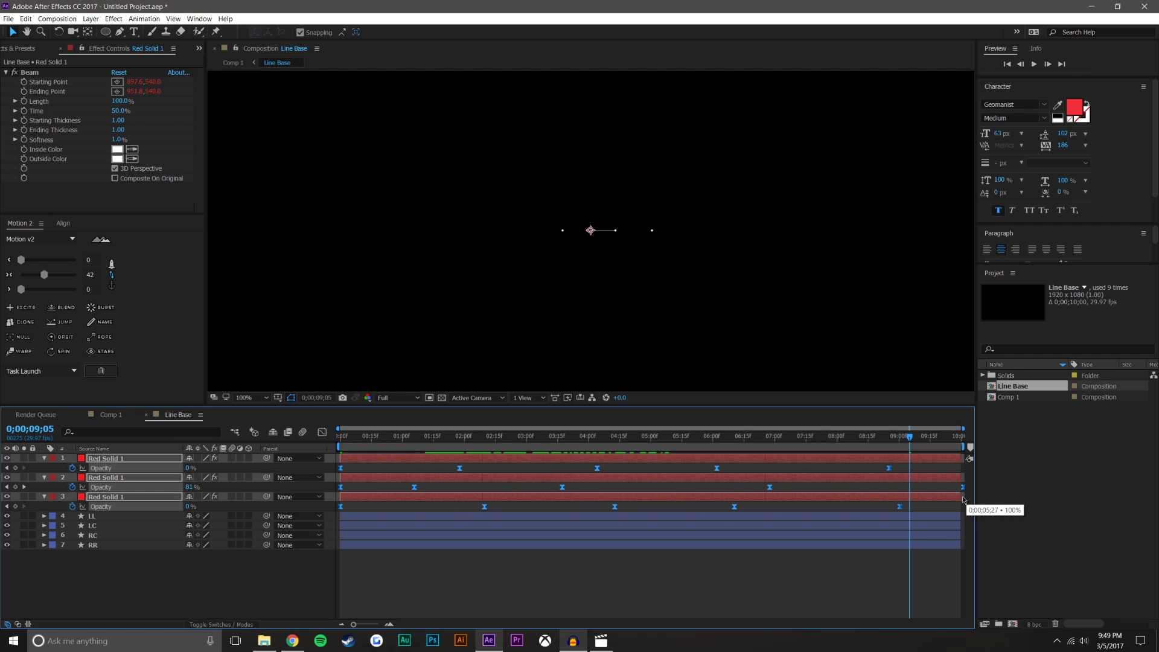
left_click(926, 557)
left_click_drag(647, 436, 1003, 433)
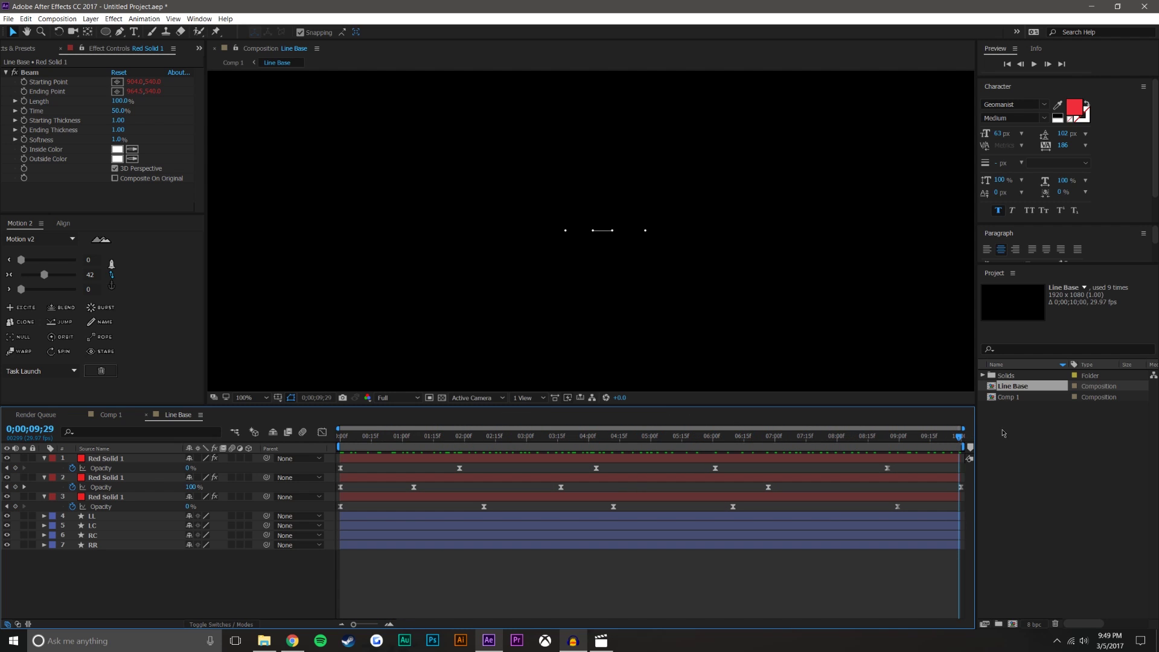
left_click(959, 488)
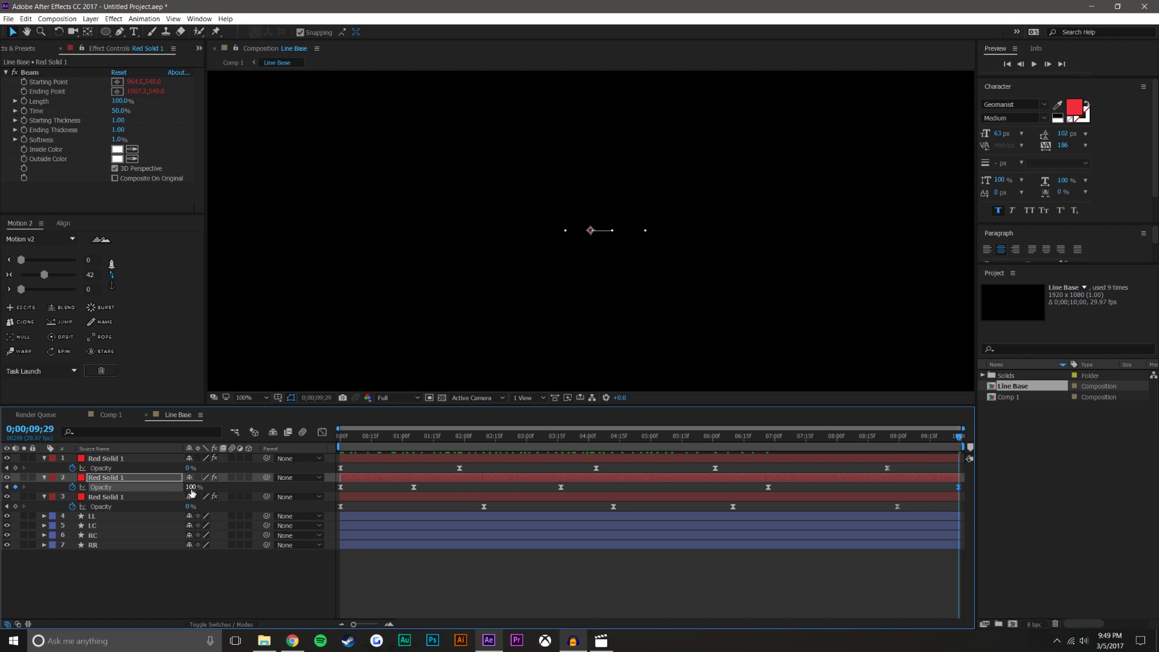
left_click(577, 536)
mouse_move(524, 437)
left_mouse_down()
mouse_move(343, 439)
mouse_move(603, 439)
mouse_move(340, 435)
mouse_move(524, 436)
left_mouse_up()
left_click(551, 584)
Step: Return to Comp 1, offset Line Base layers 1, 2, 3, 5 and 7 further in time, and preview the animation
left_click(109, 417)
left_click(517, 570)
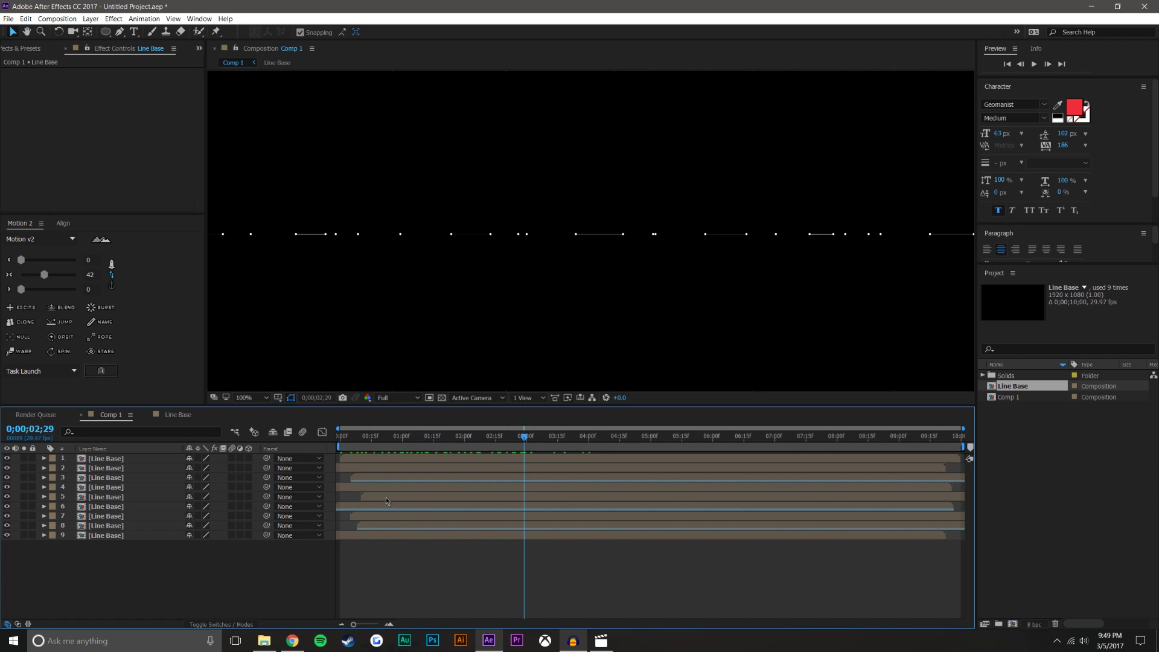
left_click_drag(386, 497, 369, 463)
left_click(366, 463)
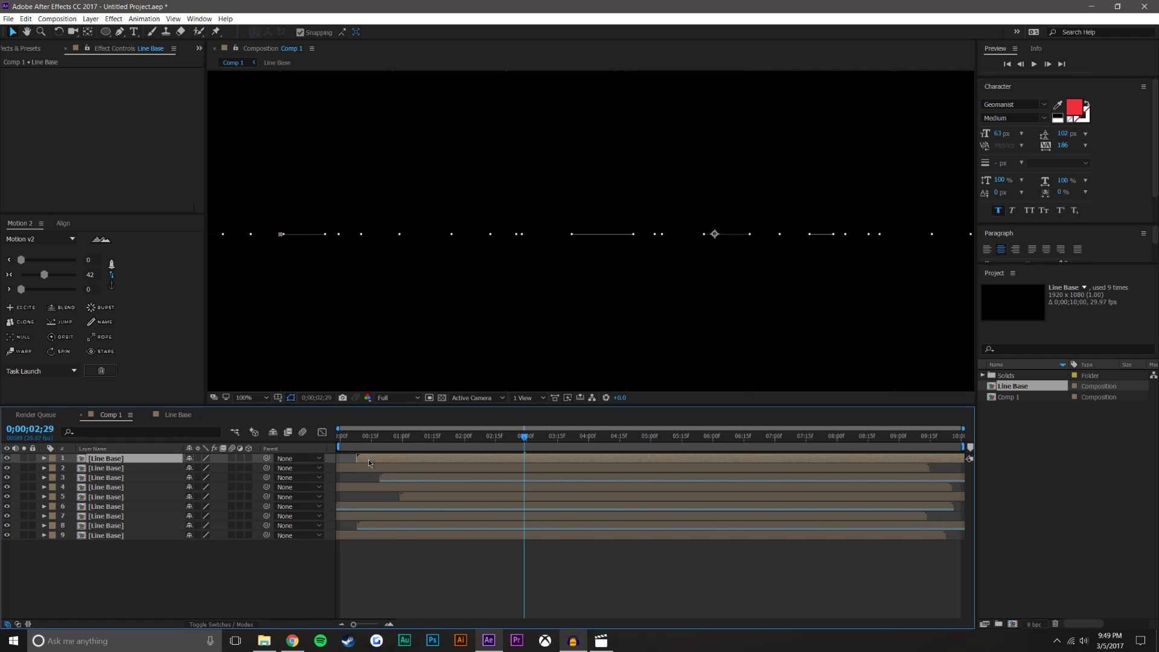
key("space")
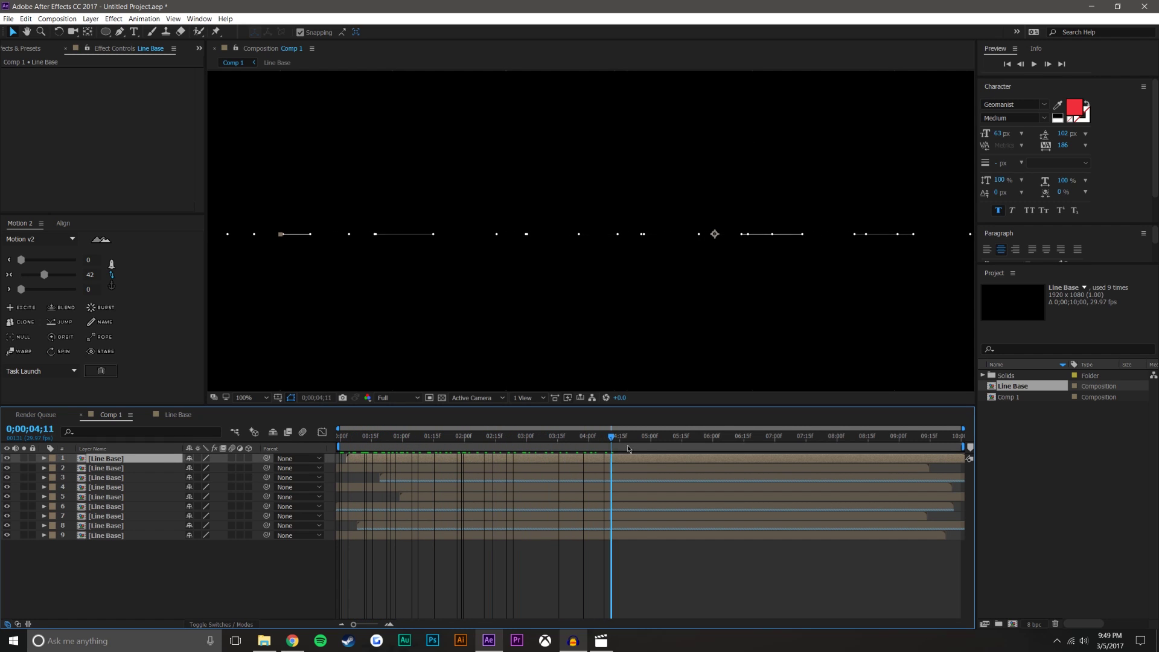
key("space")
right_click(472, 462)
mouse_move(531, 121)
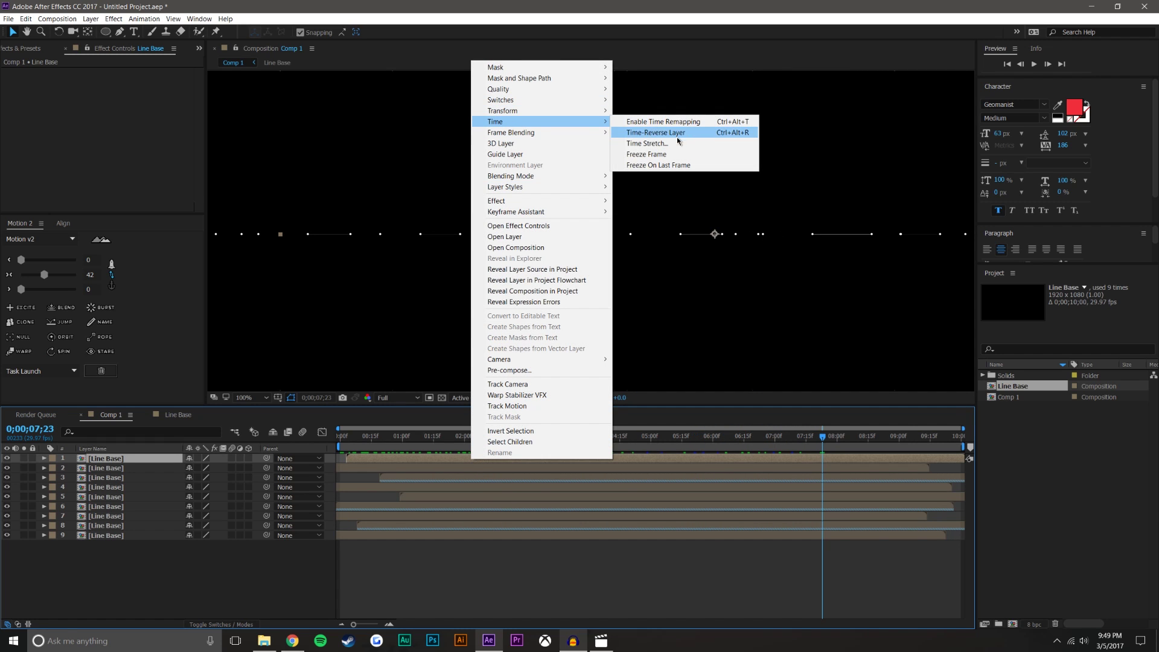
left_click(663, 143)
left_click(657, 393)
Step: Time-reverse the topmost Line Base layer and scrub to 0;00;09;29 to check the whole row of lines
right_click(529, 463)
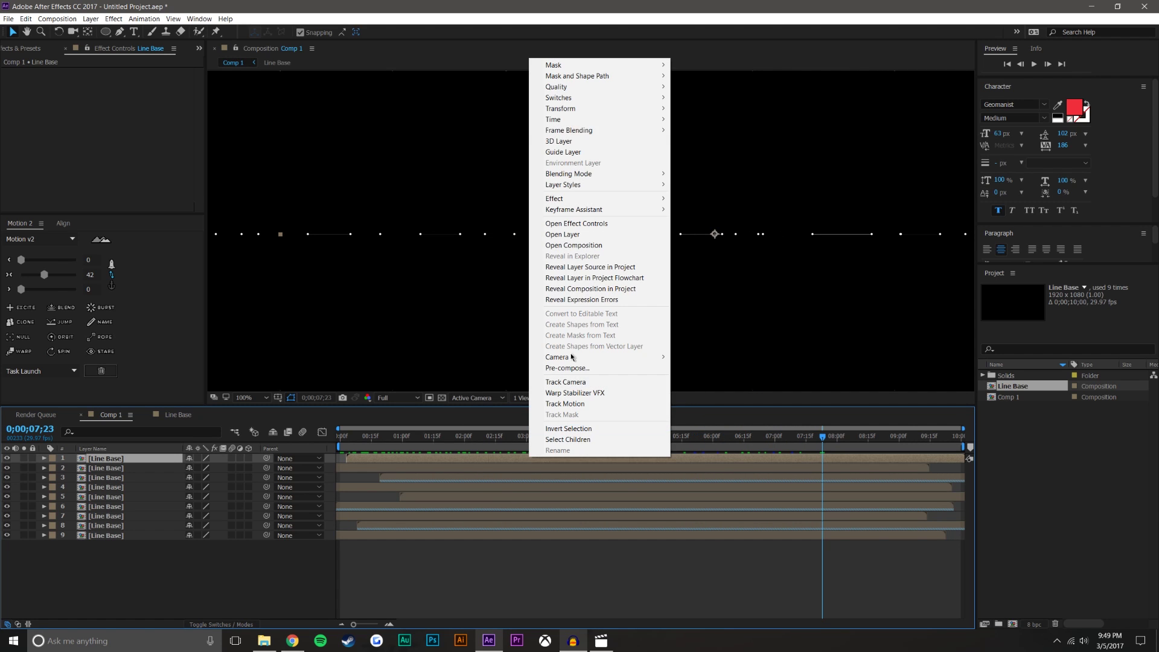
mouse_move(627, 120)
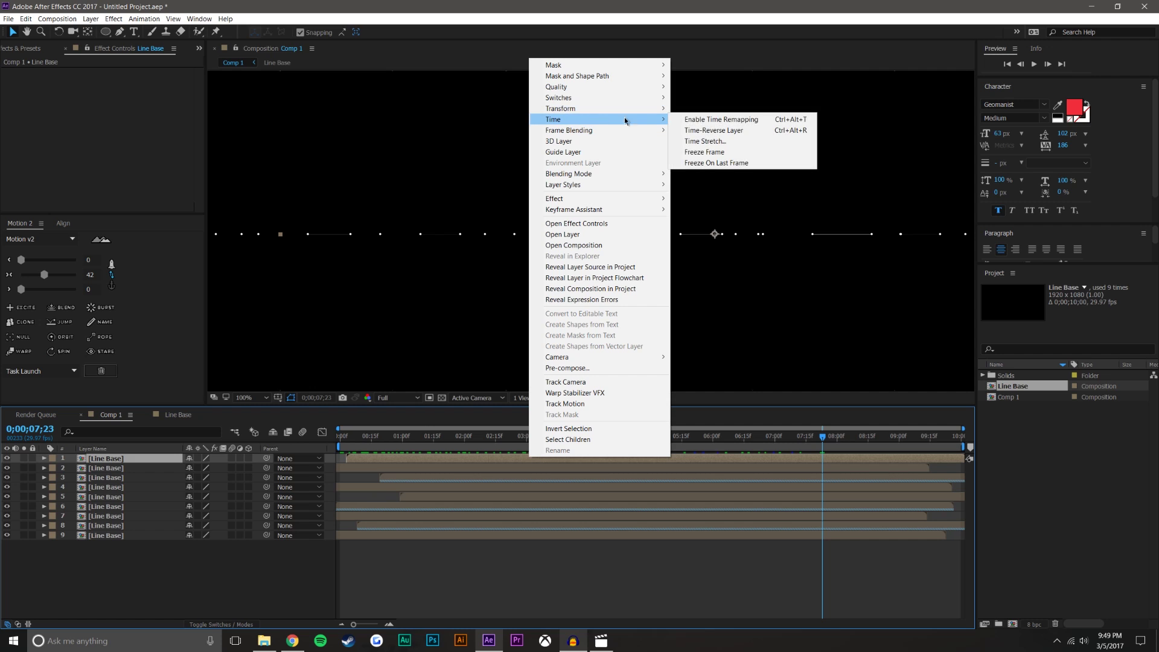
left_click(706, 130)
left_click(538, 585)
left_click_drag(531, 429, 960, 424)
scroll(639, 273, "down", 4)
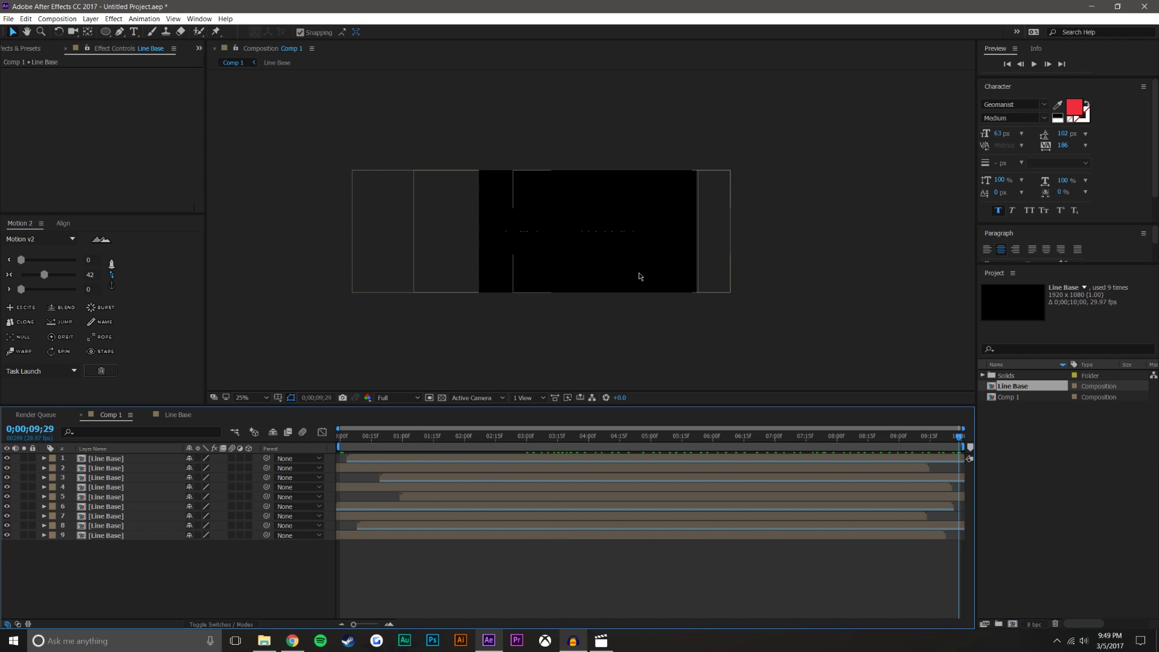
Step: Pre-compose all nine Line Base layers in Comp 1 into a new composition named Line Base 2
left_click_drag(375, 442, 414, 437)
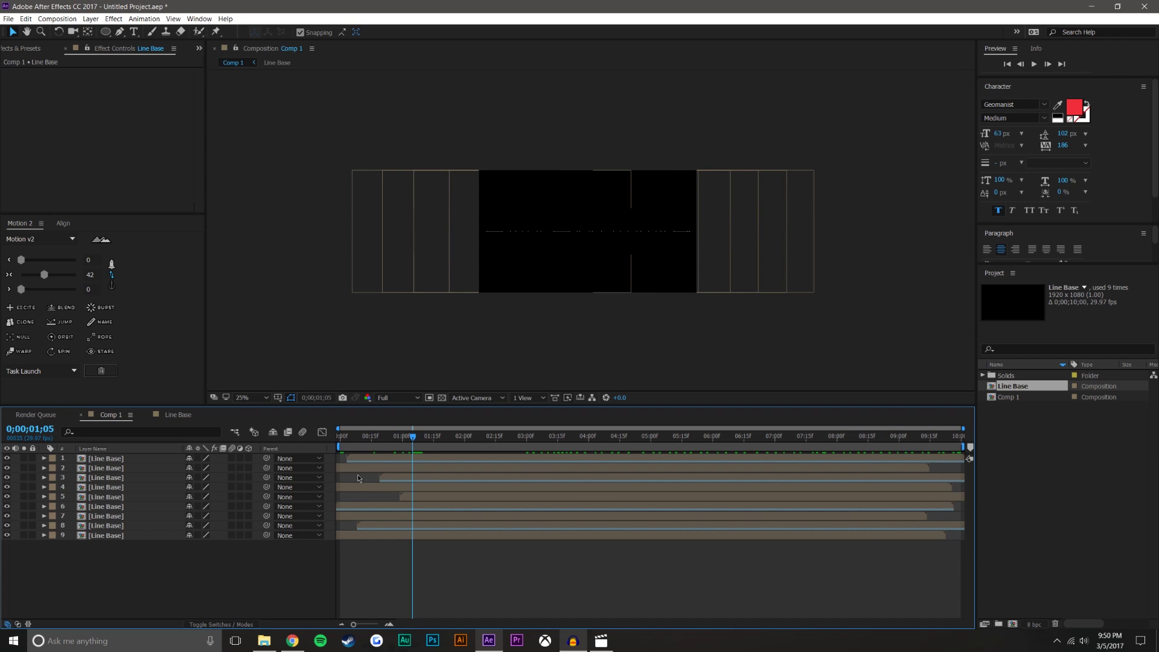
left_click(147, 465)
left_click(147, 459)
left_click(125, 535, "shift")
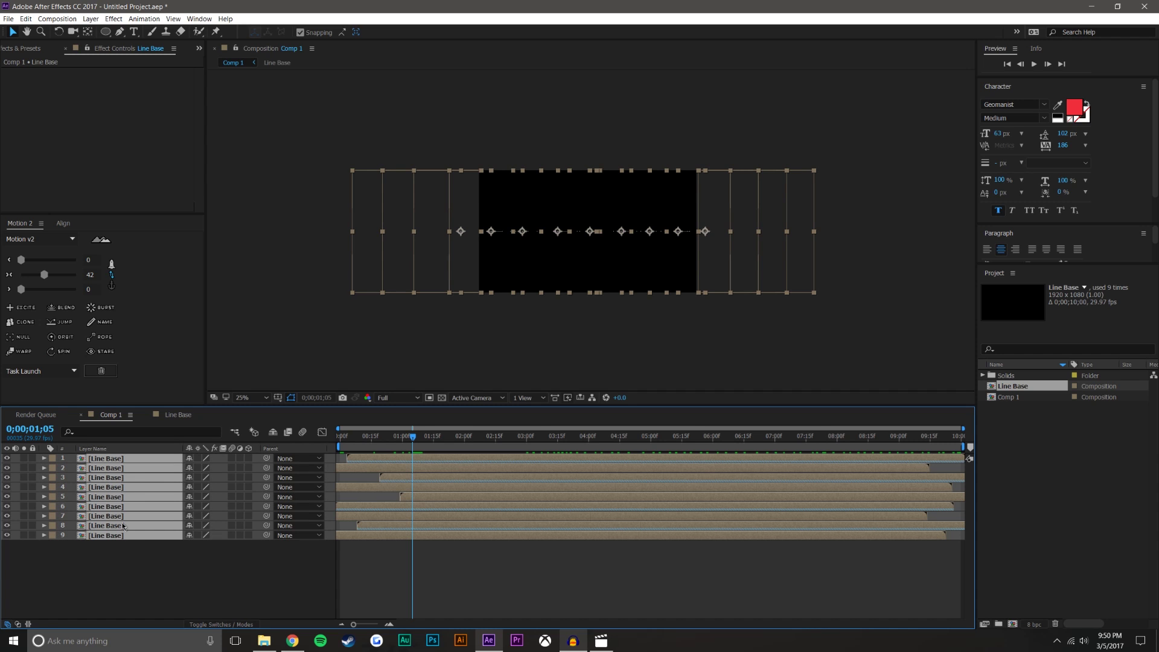
key("ctrl+shift+c")
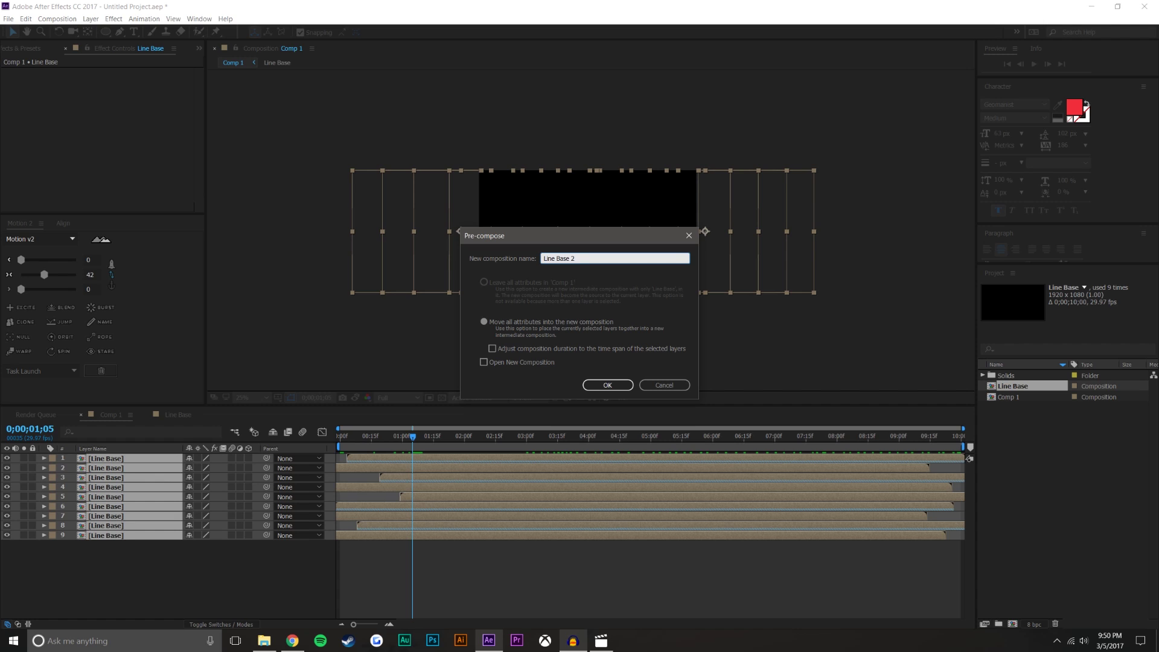
key("Return")
left_click(160, 501)
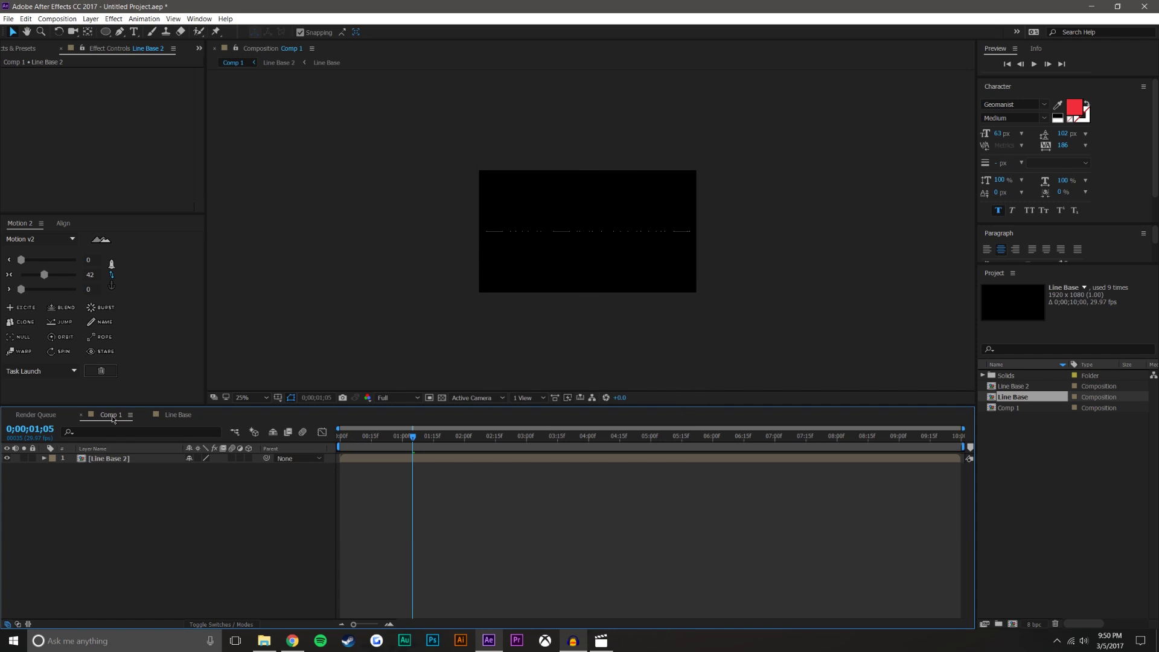
Step: Duplicate the Line Base 2 layer five times so Comp 1 holds six copies
left_click(140, 459)
key("ctrl+d")
key("ctrl+d")
key("ctrl+d")
key("ctrl+d")
key("ctrl+d")
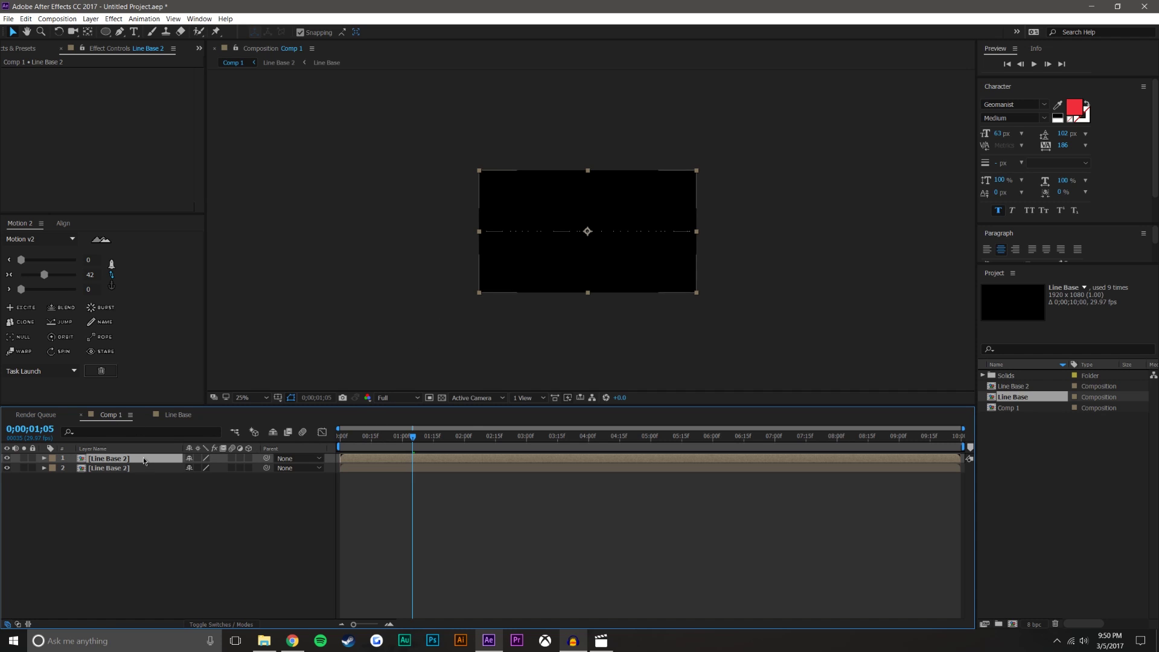
left_click(170, 551)
Step: Show the grid and move the second Line Base 2 layer straight up to form a row above the centre line
scroll(465, 347, "up", 2)
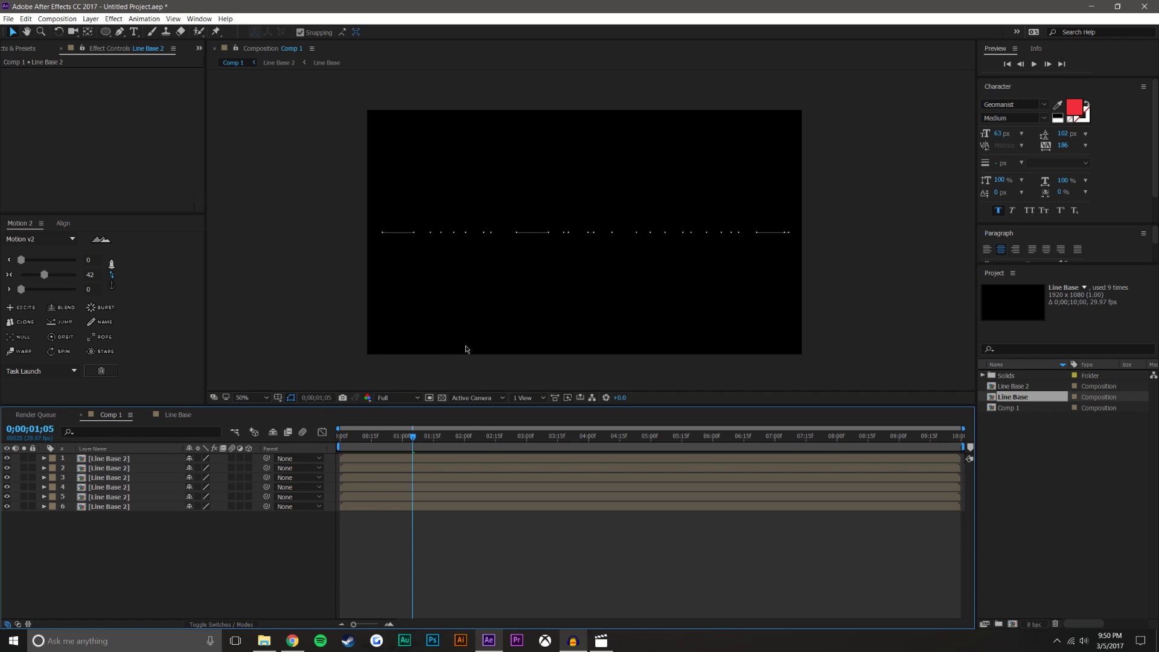
left_click(154, 470)
scroll(562, 241, "up", 1)
left_click_drag(580, 232, 586, 211)
left_click(291, 397)
left_click(301, 435)
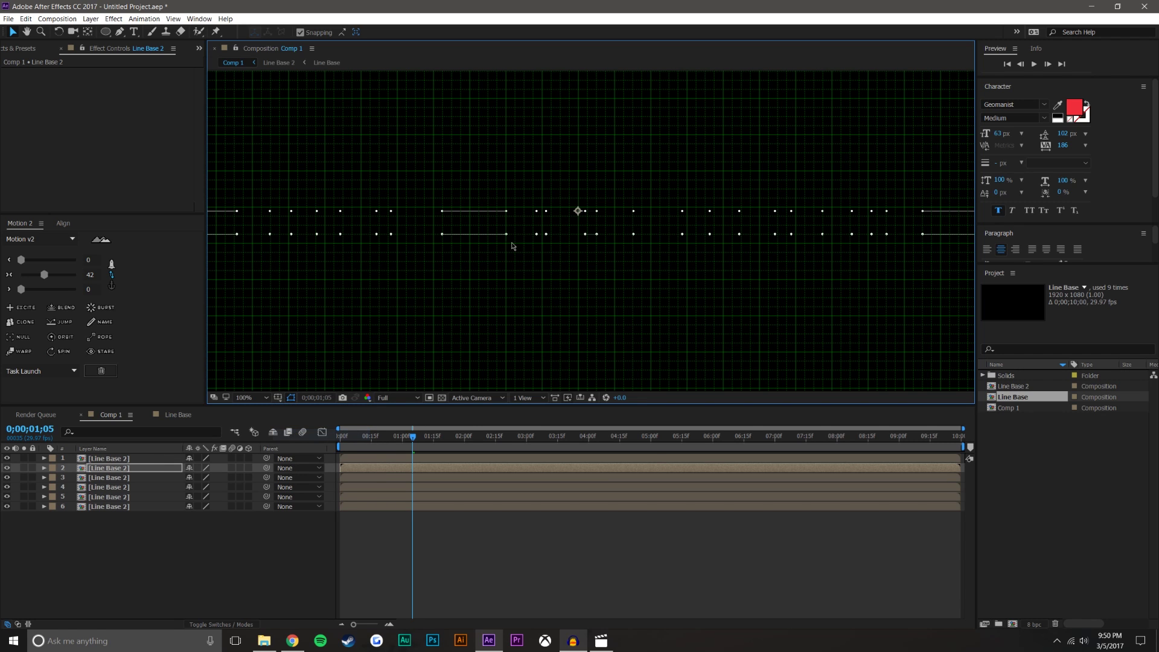
key(".")
left_click_drag(563, 197, 564, 188)
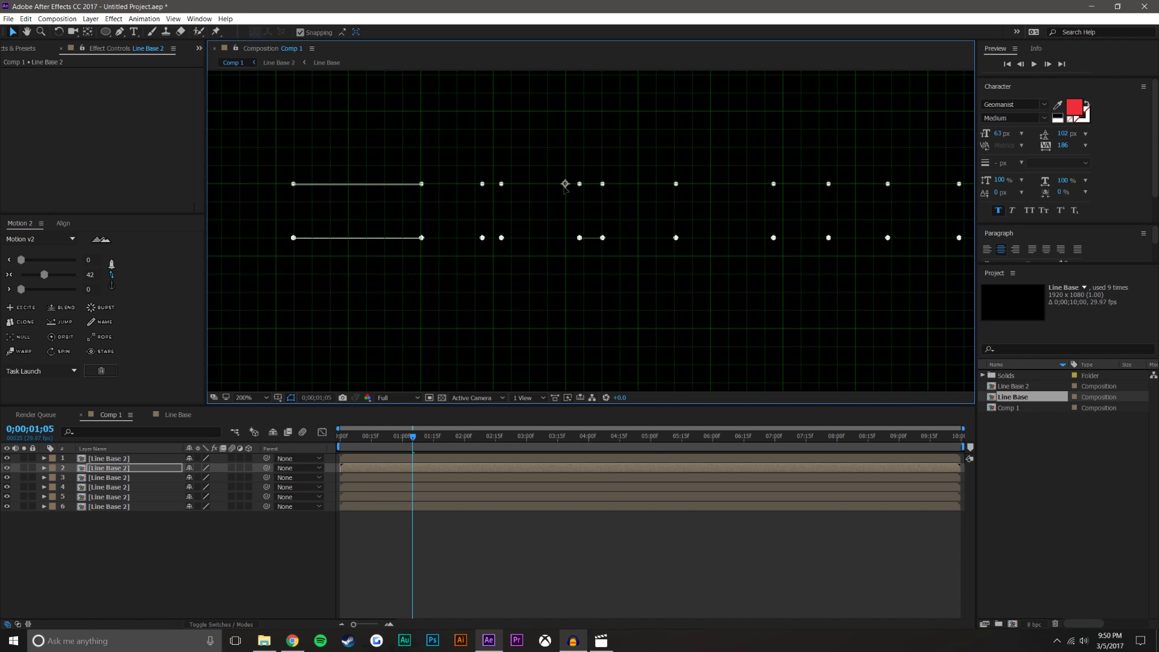
Step: Space further Line Base 2 rows evenly: layer 3 one row below centre, layer 4 two rows below, and layer 5 two rows above
left_click(163, 477)
left_click_drag(566, 242, 565, 292)
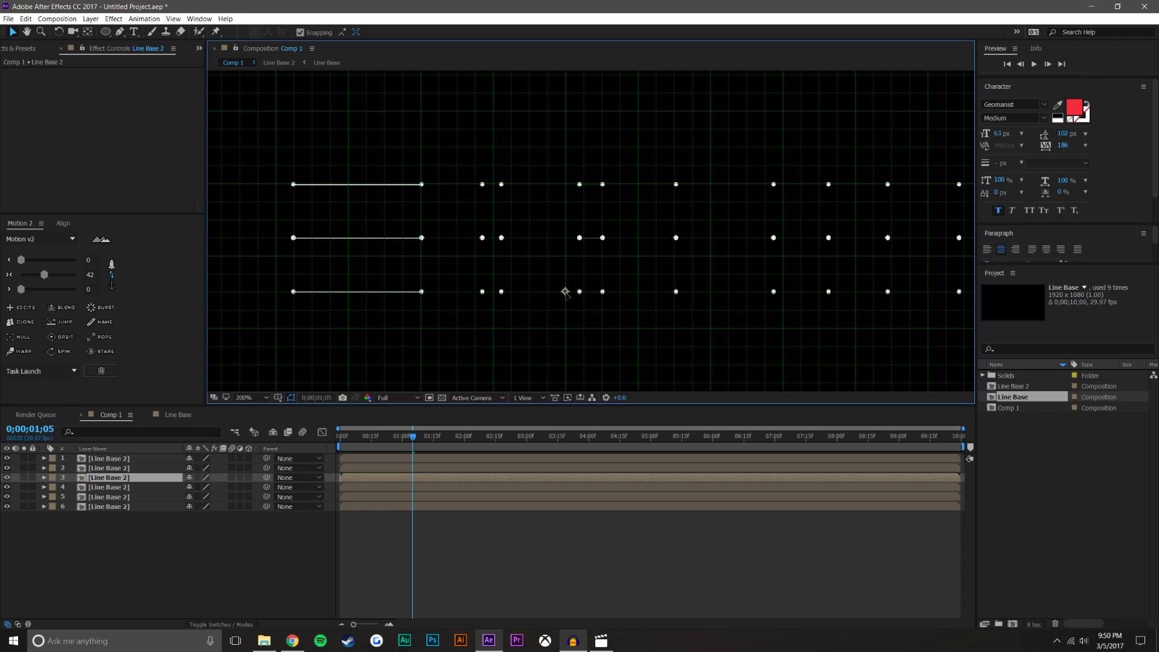
left_click(565, 292)
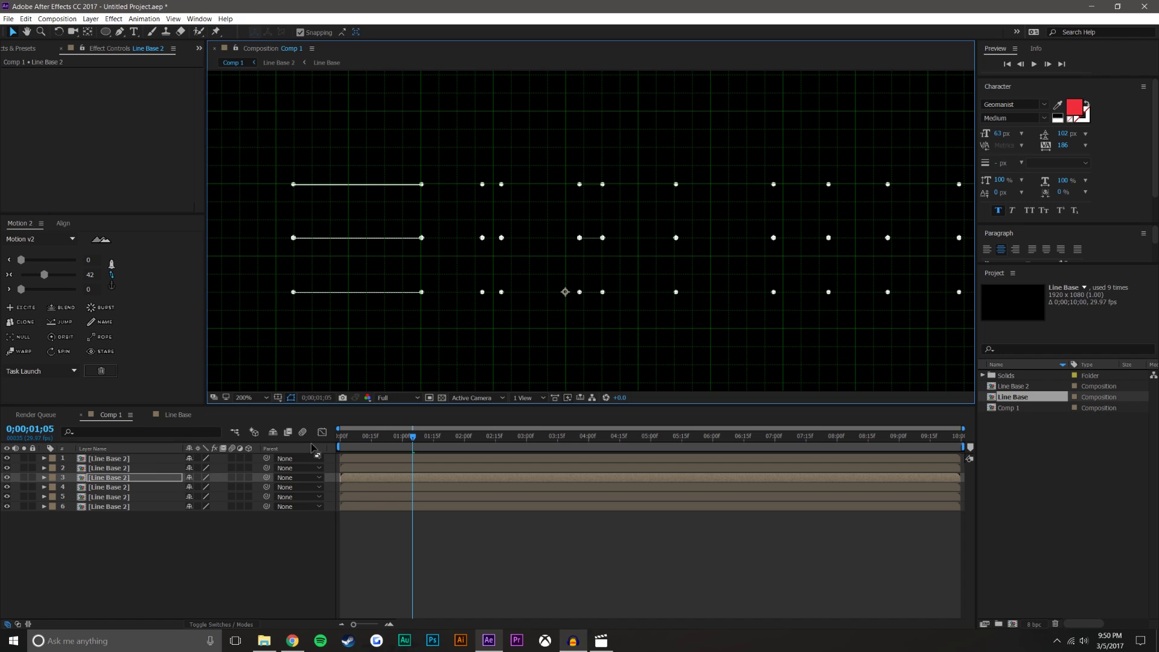
left_click(118, 488)
left_click_drag(566, 242, 582, 348)
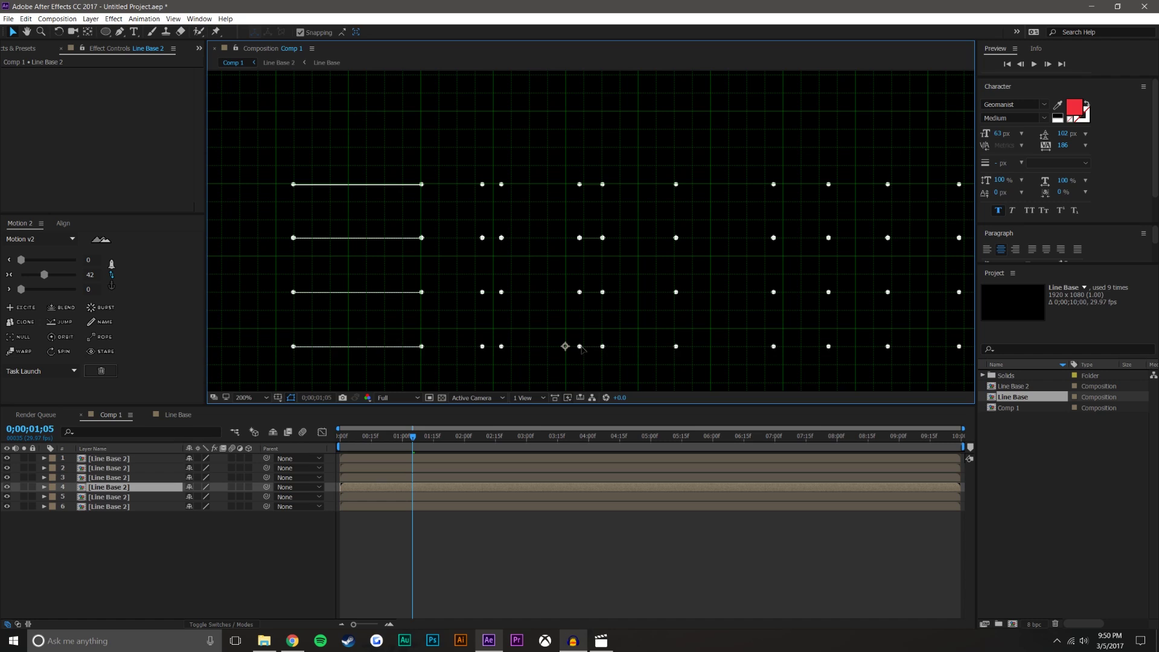
left_click(131, 496)
left_click_drag(559, 243, 575, 132)
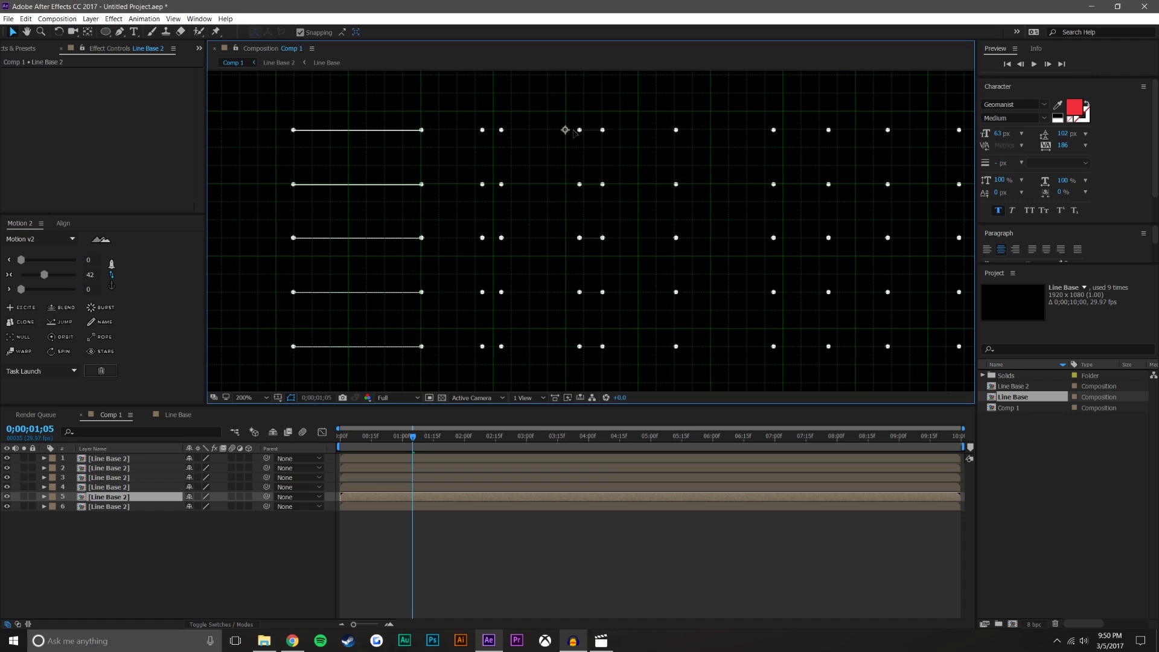
key("comma")
key("comma")
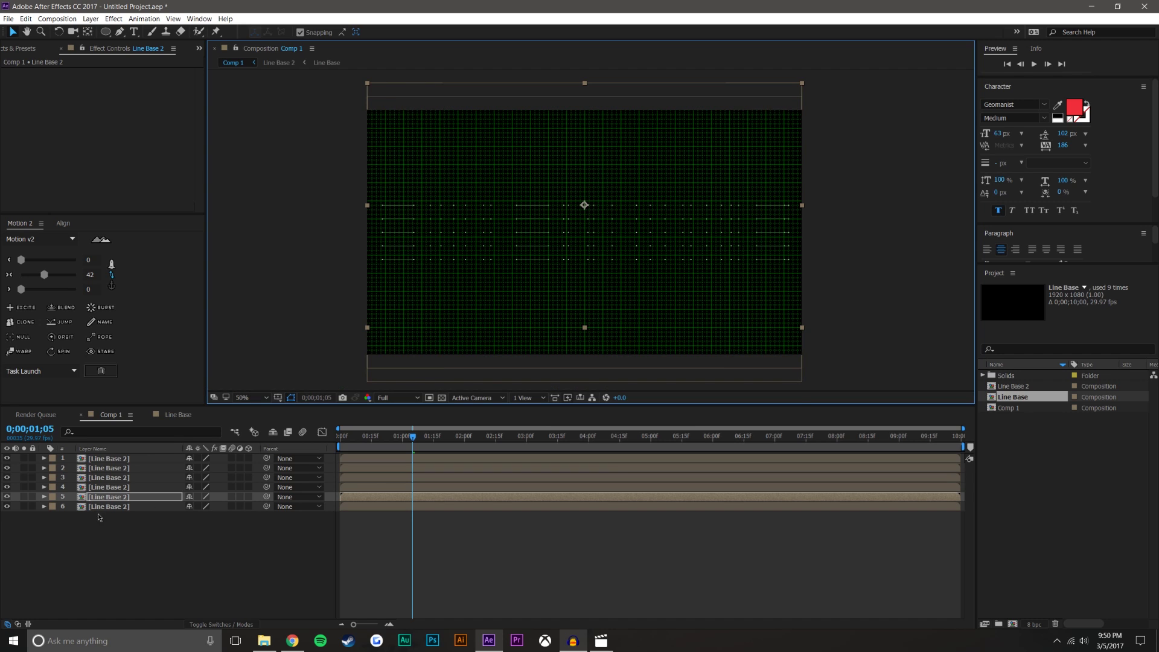
Step: Delete the sixth Line Base 2 layer and hide the grid
left_click(110, 507)
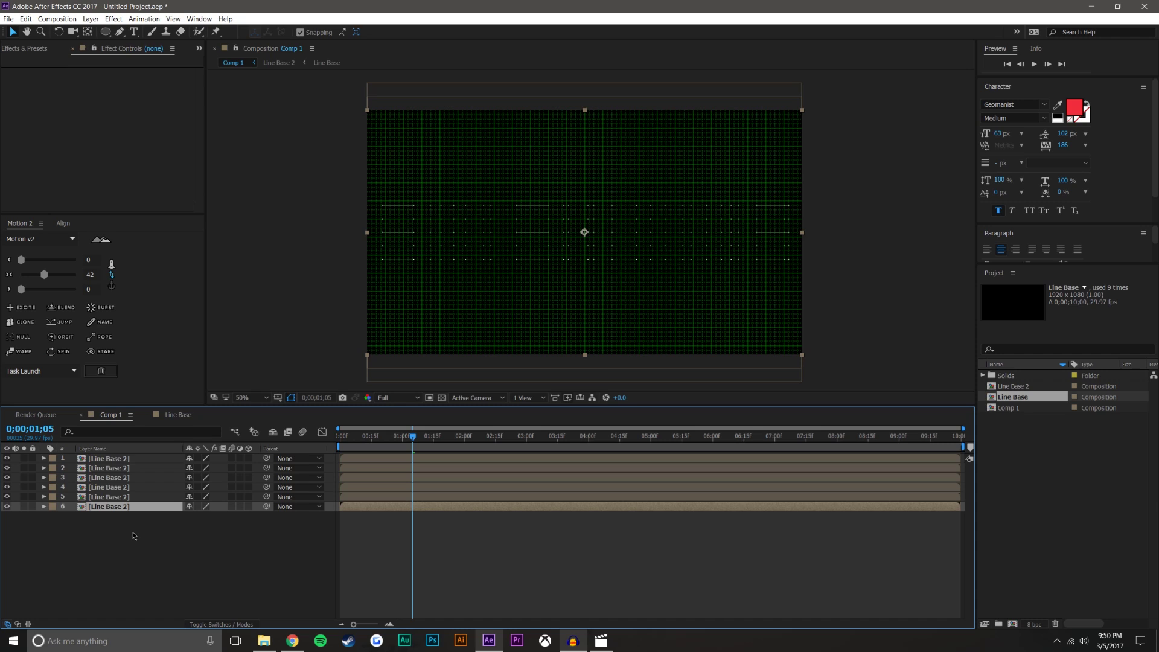
key("Delete")
left_click(291, 397)
left_click(295, 434)
Step: Stagger the five Line Base 2 layers slightly in time, and time-reverse the third and first layers
left_click(363, 467)
left_click_drag(350, 476, 367, 498)
left_click(369, 477)
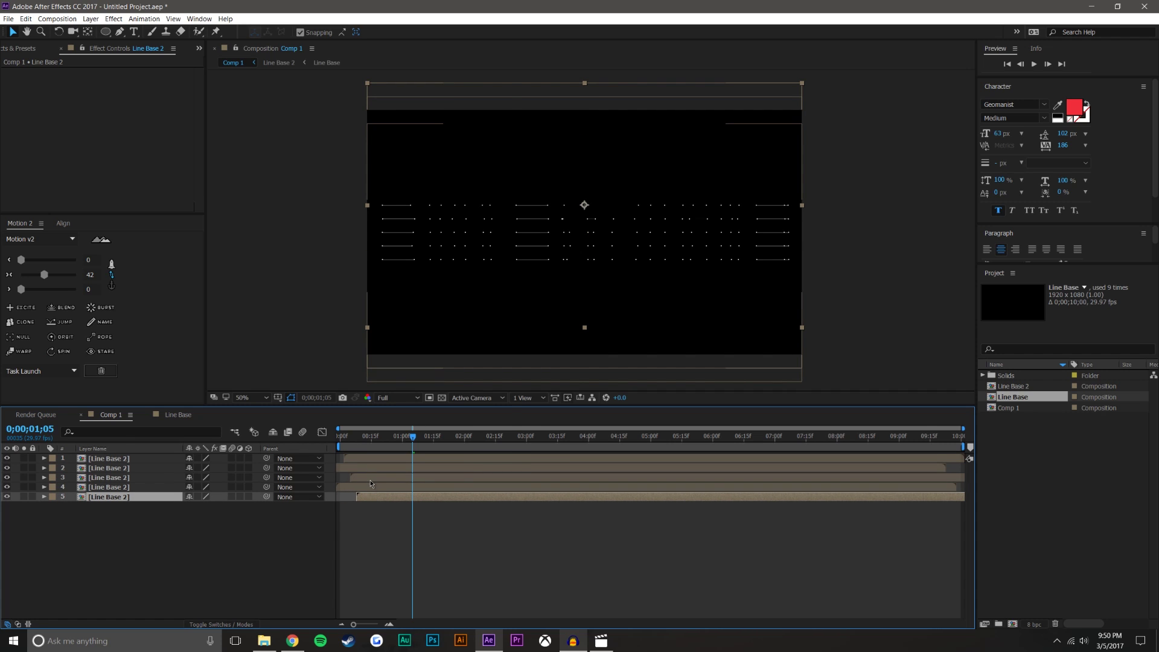
right_click(369, 477)
mouse_move(439, 143)
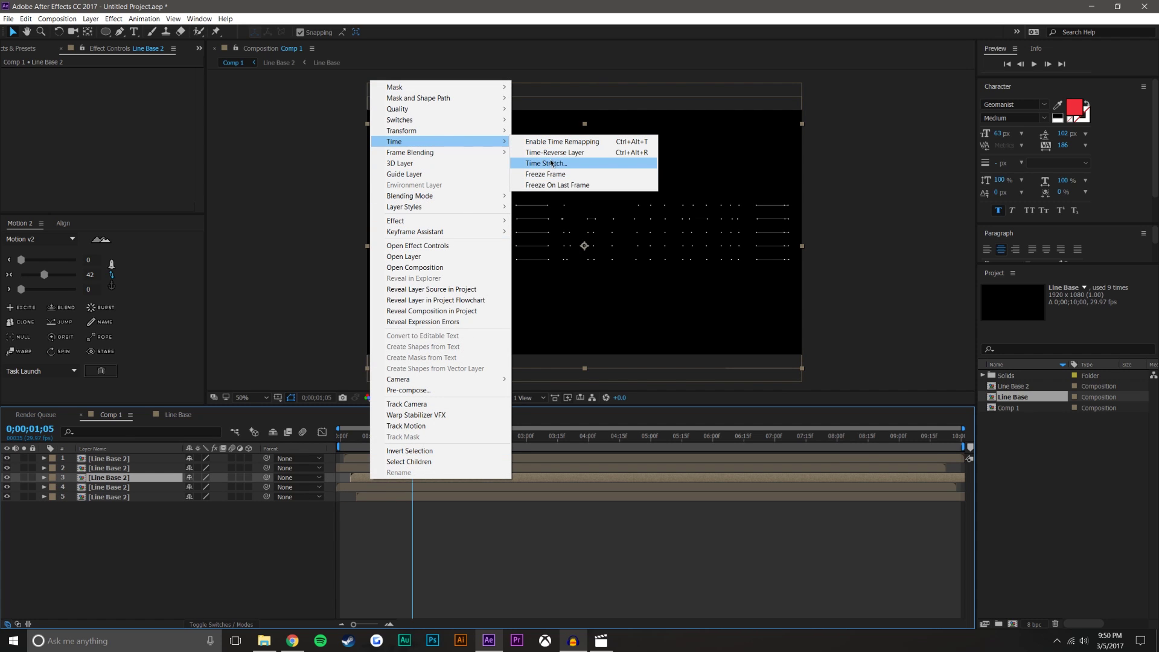
left_click(543, 151)
right_click(364, 463)
mouse_move(453, 120)
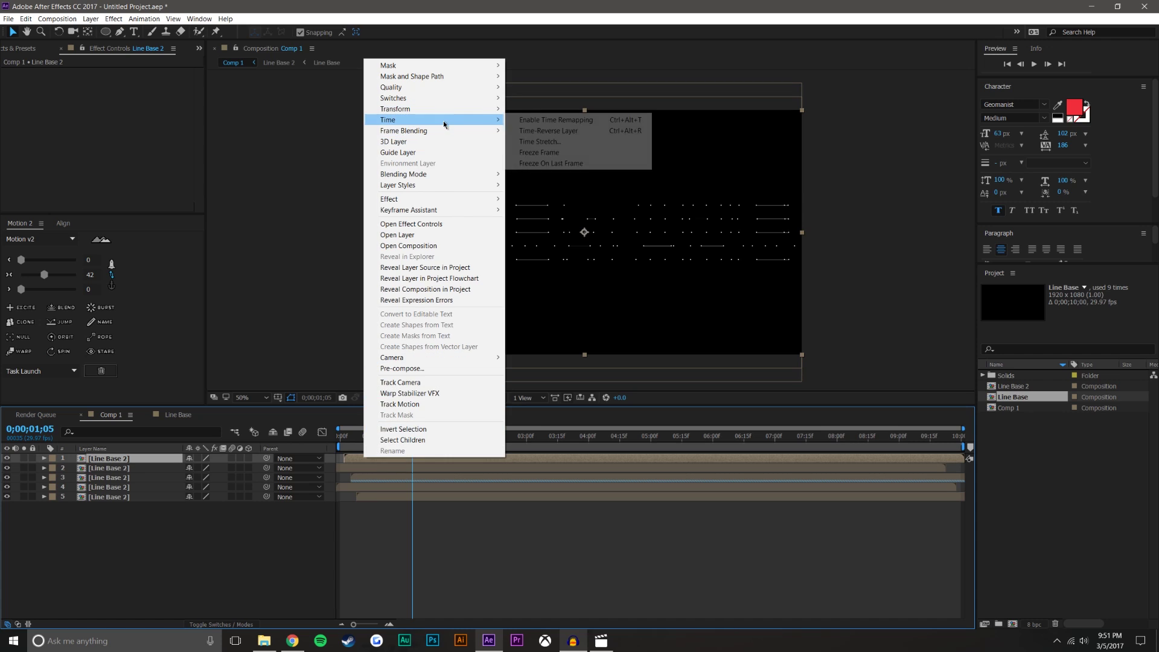
left_click(594, 132)
Step: Scrub Comp 1 to 0;00;06;16 to check the five rows, and preview the single row inside the Line Base 2 composition
left_click(479, 578)
left_click_drag(404, 440, 746, 436)
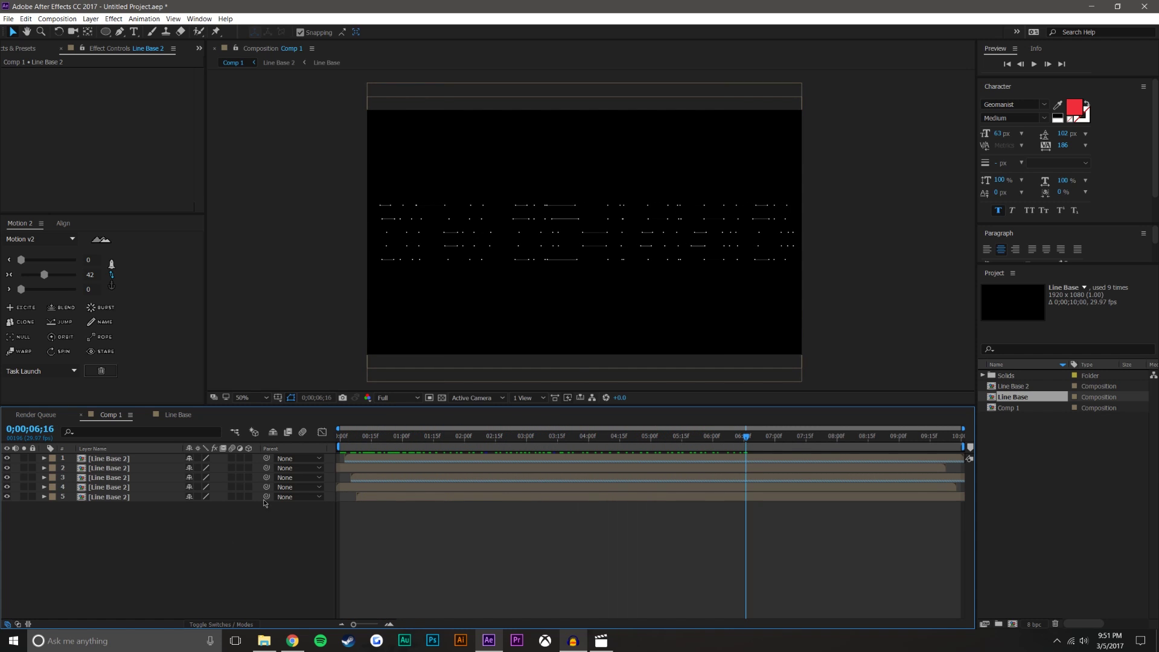
scroll(553, 304, "up", 1)
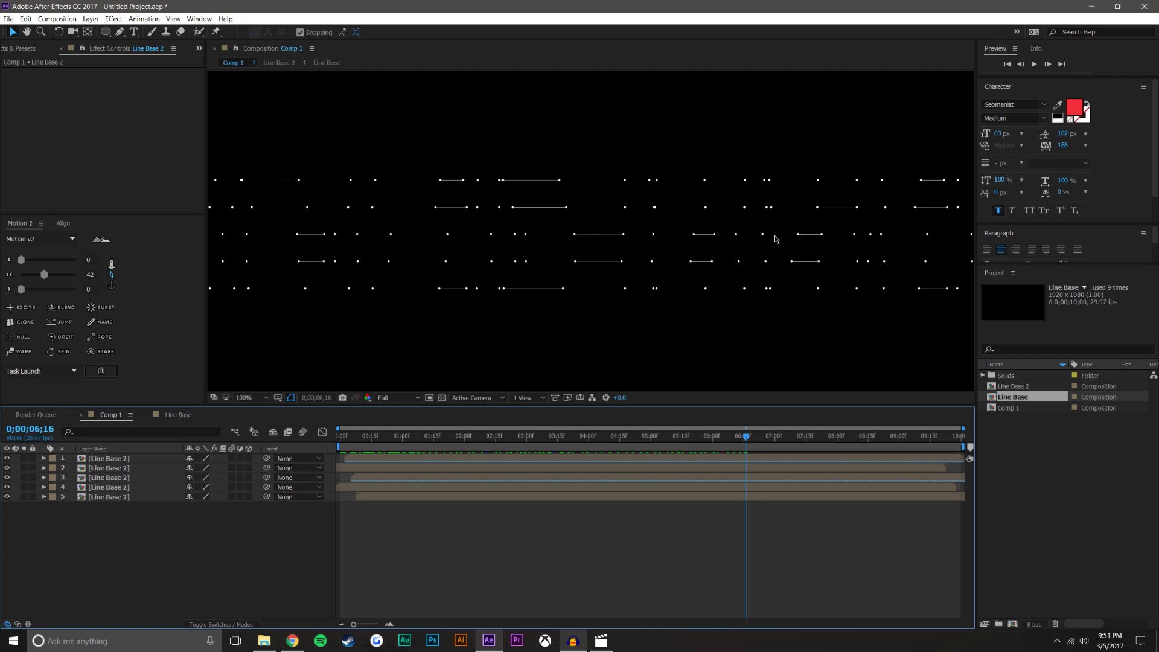
double_click(138, 461)
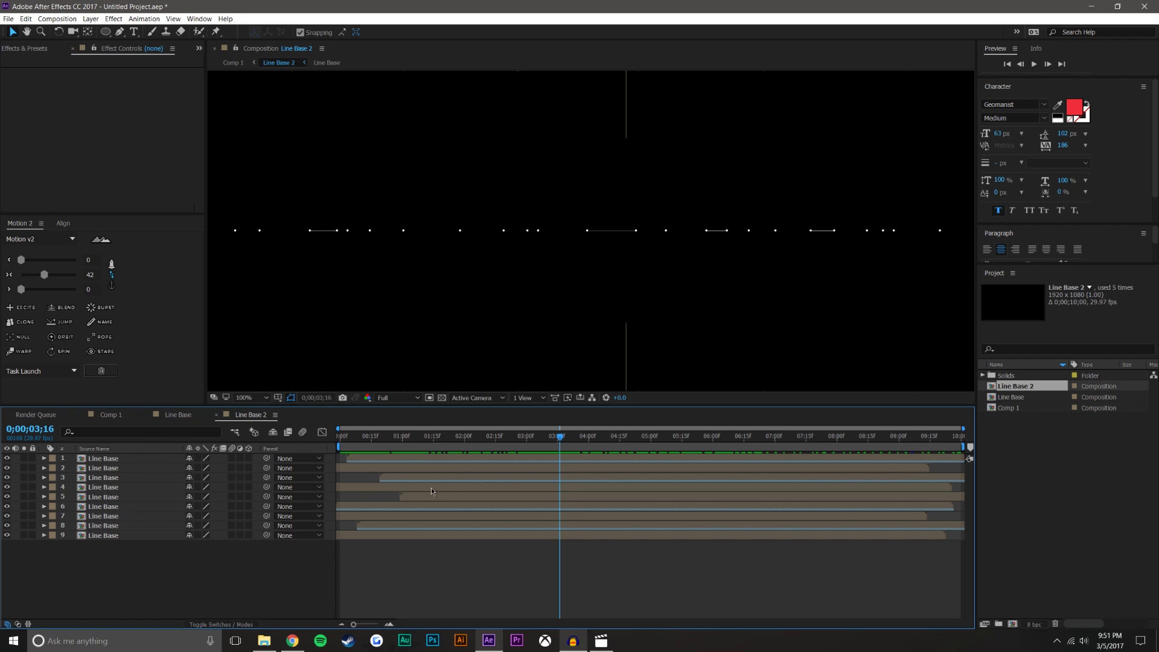
left_click_drag(409, 436, 628, 439)
key("space")
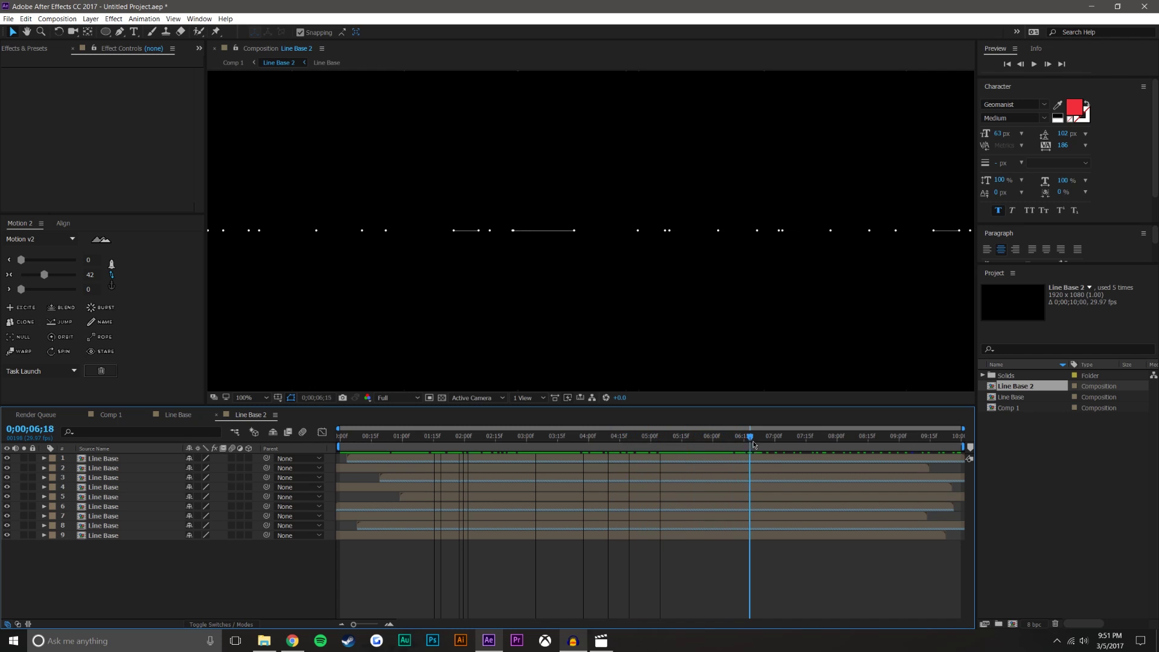
Step: Open the Line Base composition and compress all beam Opacity keyframes after the first, ending the middle beam's at about 5 seconds
double_click(112, 459)
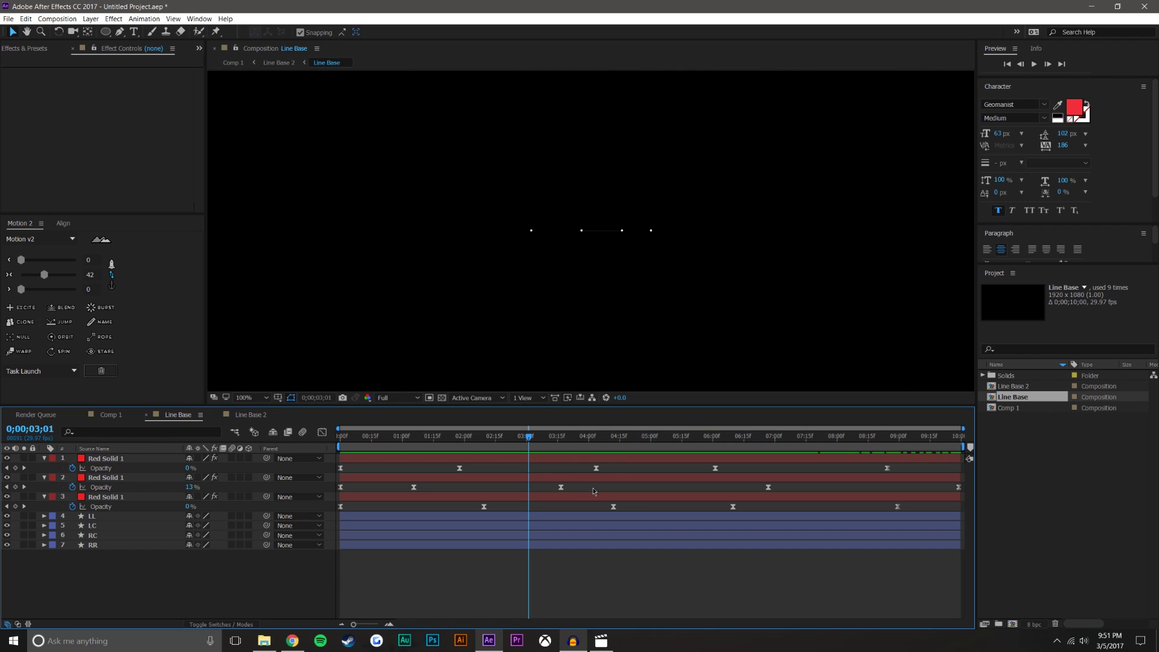
left_click_drag(450, 435, 475, 423)
left_click_drag(961, 511, 421, 461)
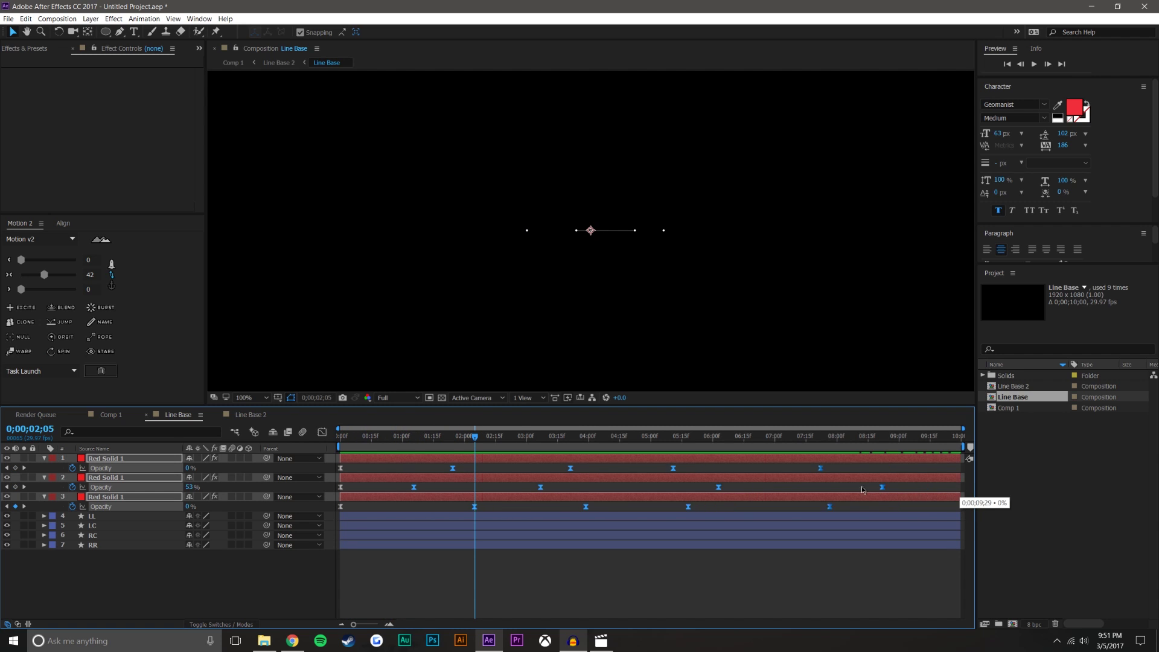
left_click_drag(606, 487, 548, 485)
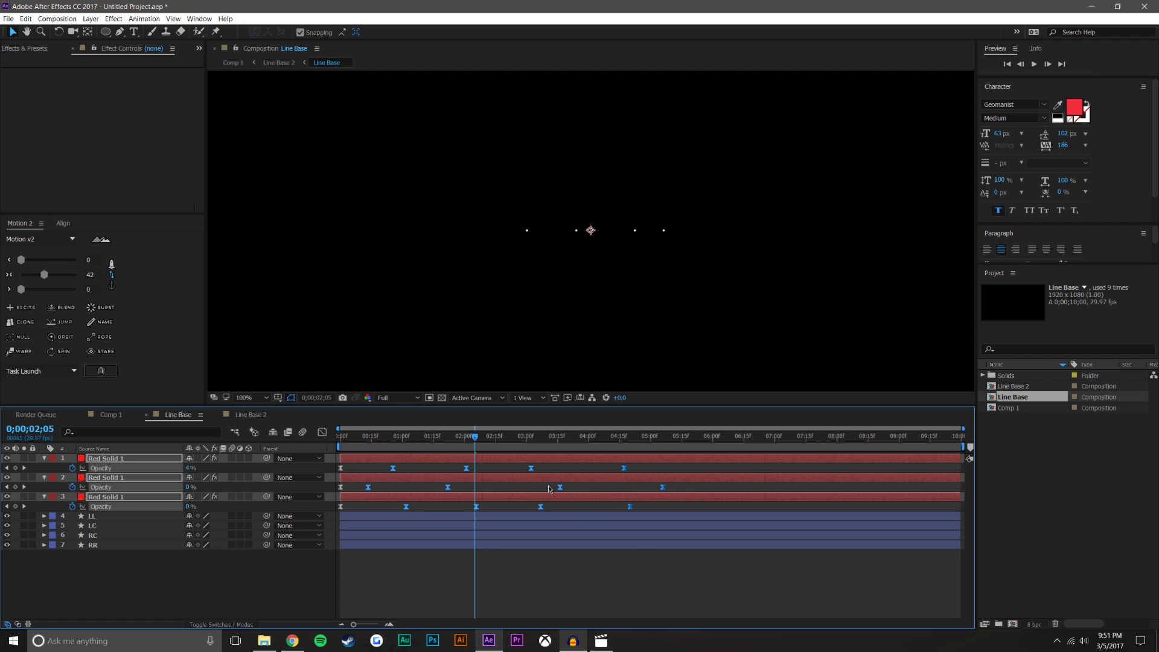
left_click(574, 575)
Step: Shift successive groups of the three beams' Opacity keyframes later, placing their last keyframes between about 6.5 and 7.7 seconds
left_click_drag(408, 446, 713, 461)
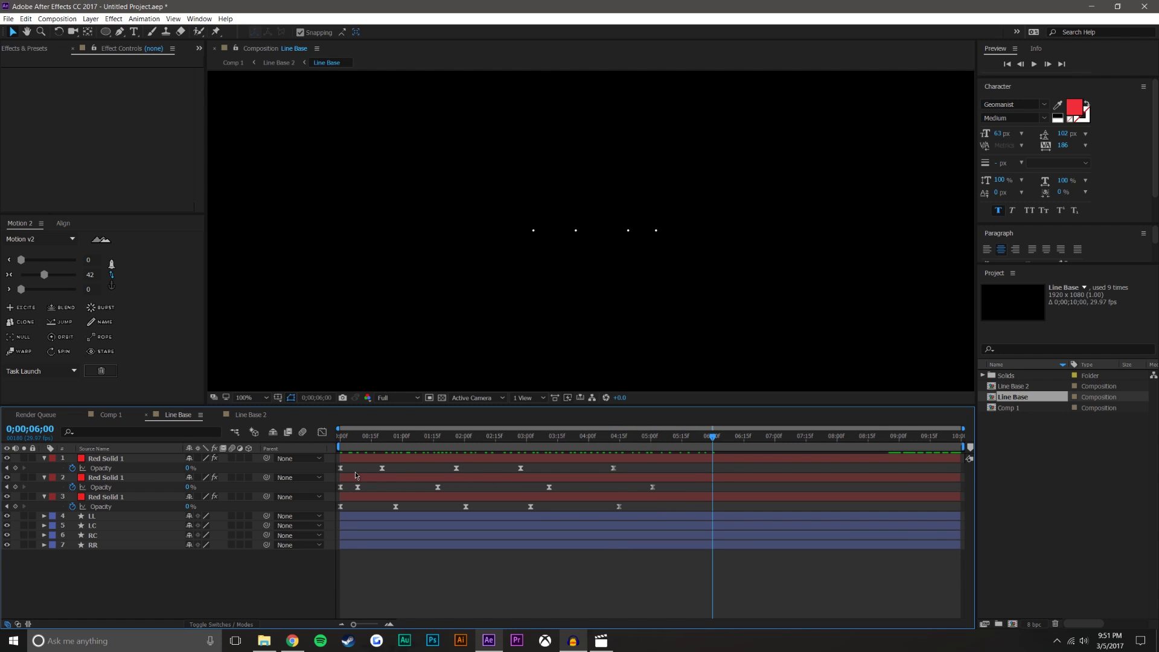
left_click_drag(356, 475, 647, 509)
left_click(603, 509)
left_click_drag(456, 470, 698, 506)
left_click(604, 486)
left_click_drag(603, 487, 772, 510)
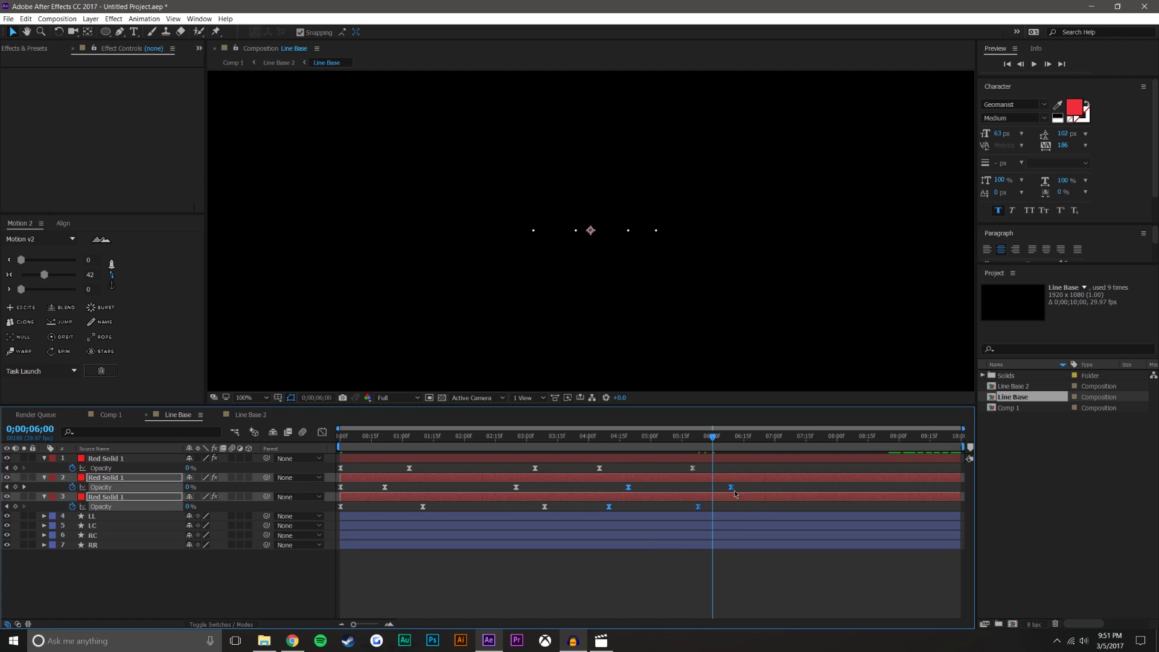
left_click(800, 568)
left_click_drag(539, 470, 693, 471)
left_click(588, 507)
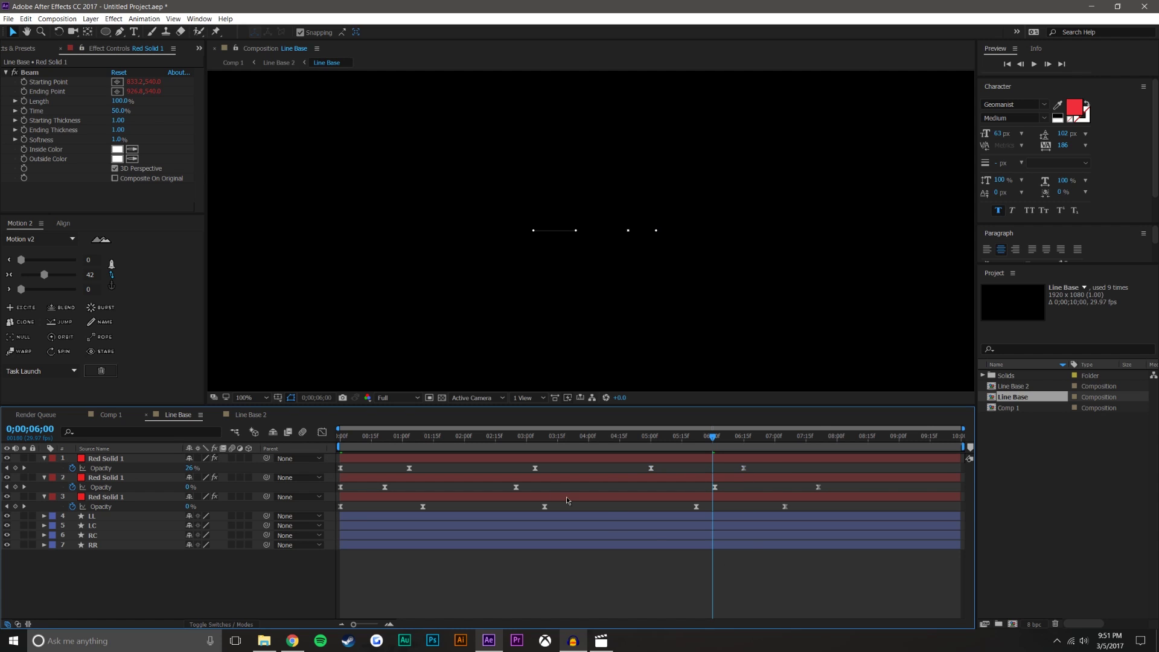
Step: Spread the beams' later Opacity keyframes to about 8–9.5 seconds, set the middle beam's third at about 1.6 seconds, and scrub to 0;00;05;17
left_click_drag(516, 487, 888, 546)
left_click_drag(882, 503, 782, 487)
left_click(846, 603)
left_click(792, 598)
left_click_drag(385, 439, 475, 439)
left_click_drag(500, 487, 440, 489)
left_click(490, 506)
left_click_drag(481, 436, 686, 446)
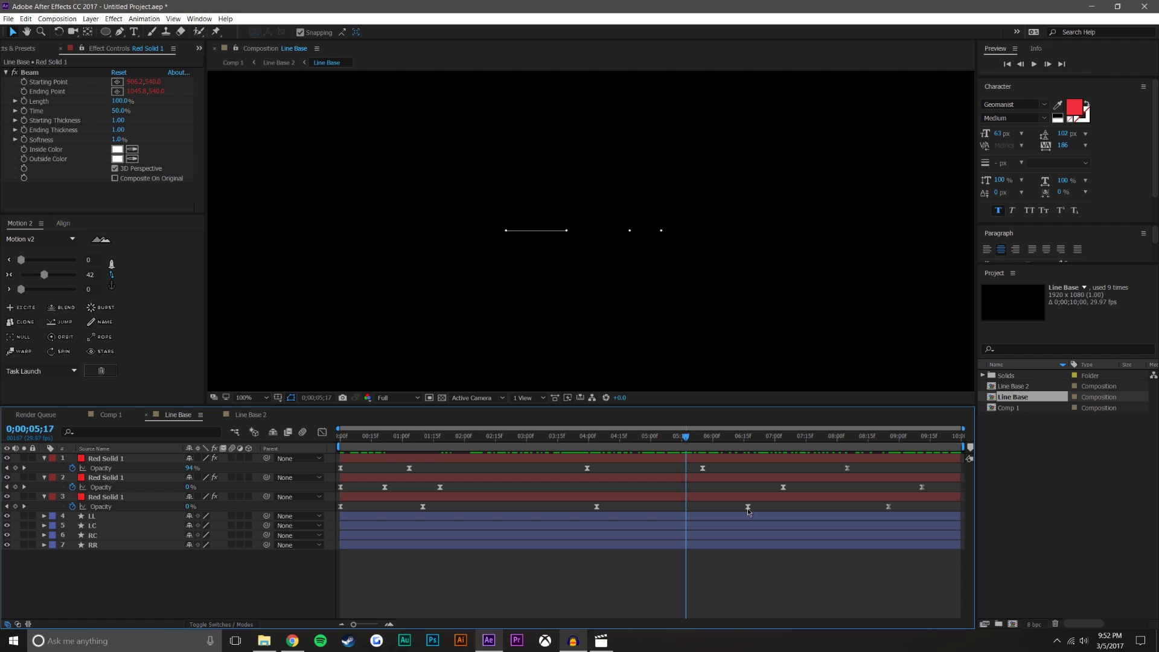
left_click_drag(747, 508, 722, 506)
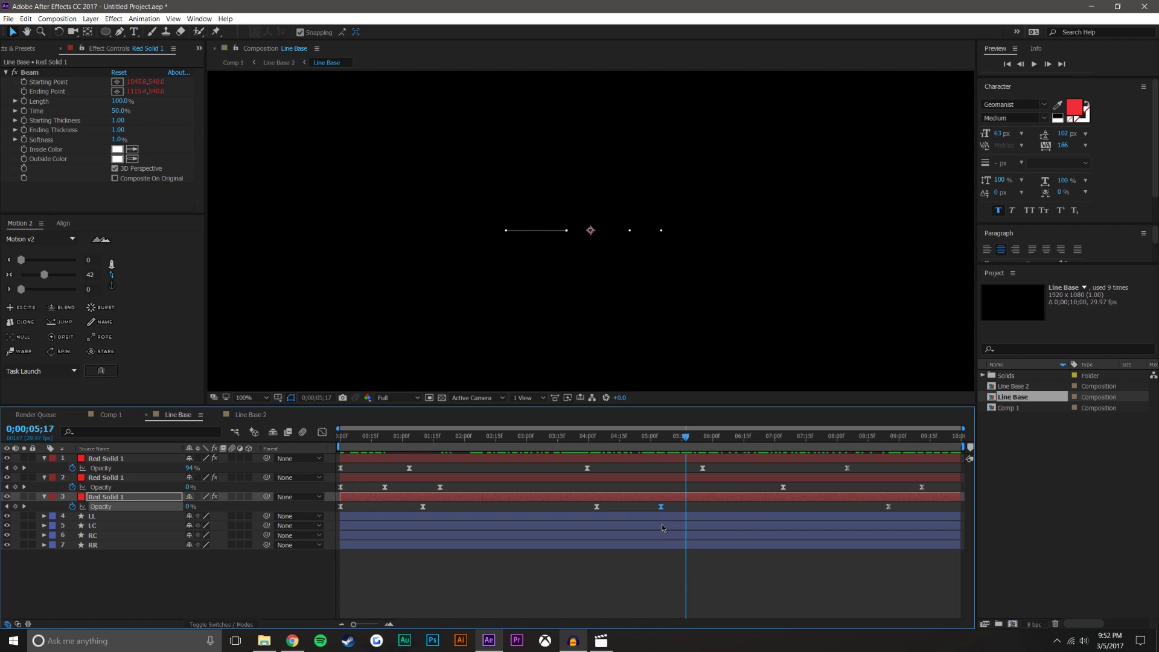
key("ctrl+z")
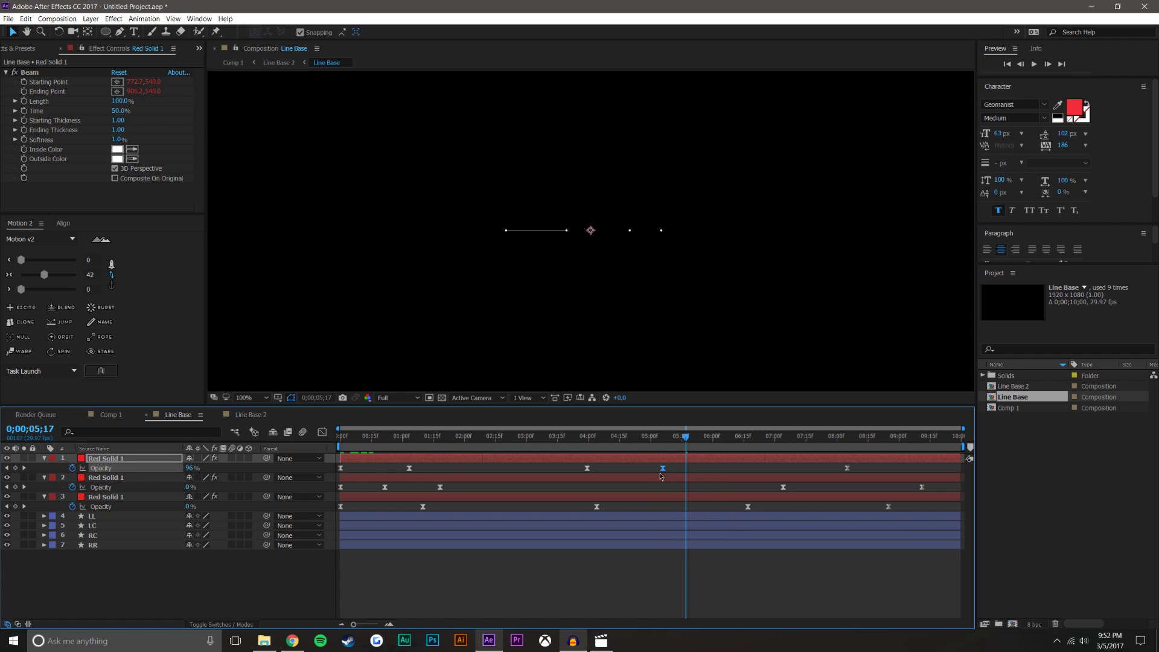
left_click_drag(661, 476, 654, 476)
left_click(741, 573)
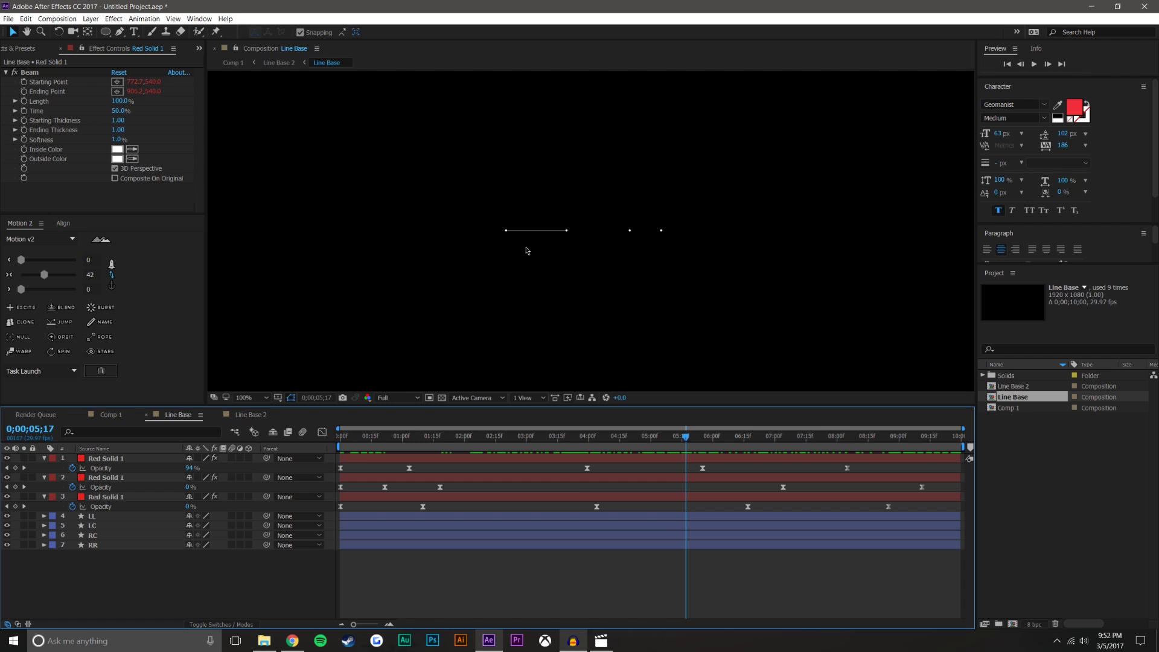
left_click(102, 458)
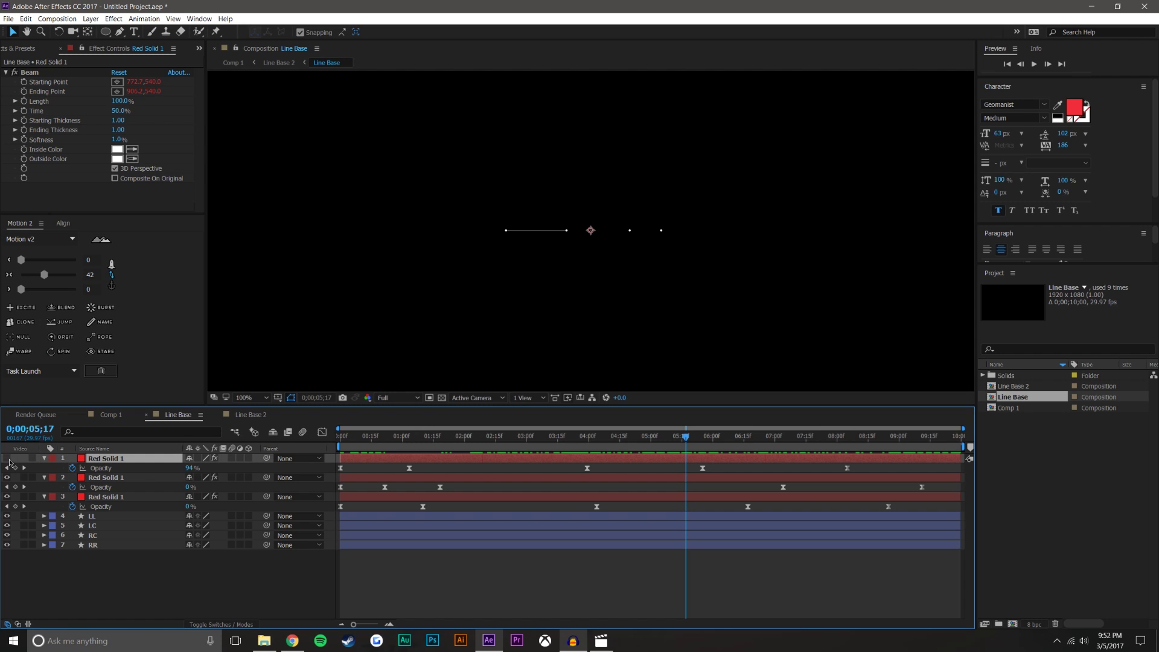
left_click_drag(702, 469, 687, 473)
left_click_drag(585, 473, 642, 472)
key("ctrl+z")
Step: Replace the top beam's last Opacity keyframe with a 0% keyframe at 0;00;09;29, and move its fourth keyframe to about 4.7 seconds
left_click_drag(596, 436, 590, 438)
key("space")
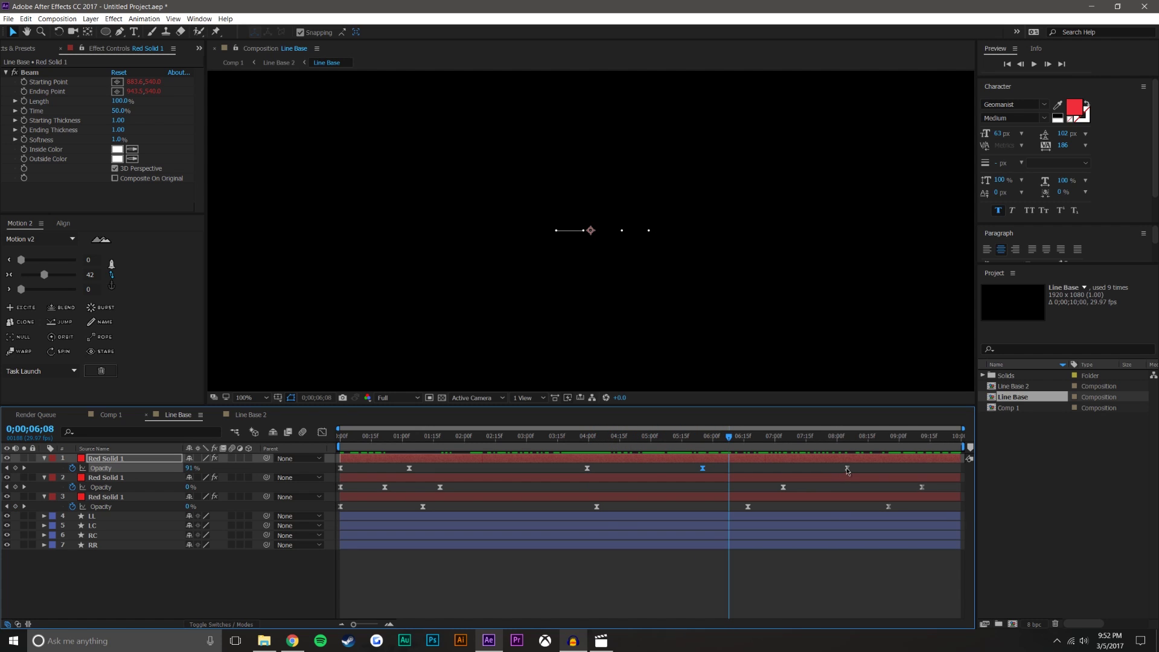
key("Delete")
left_click_drag(701, 469, 631, 474)
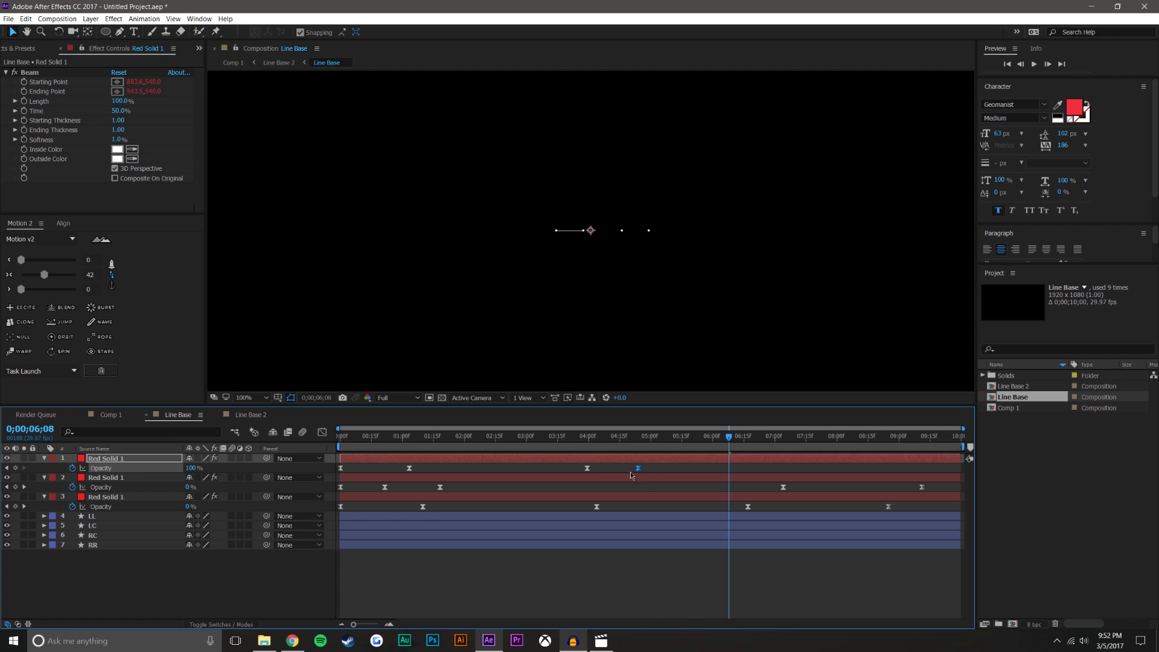
left_click(668, 585)
left_click_drag(585, 435, 959, 436)
left_click_drag(191, 469, 163, 469)
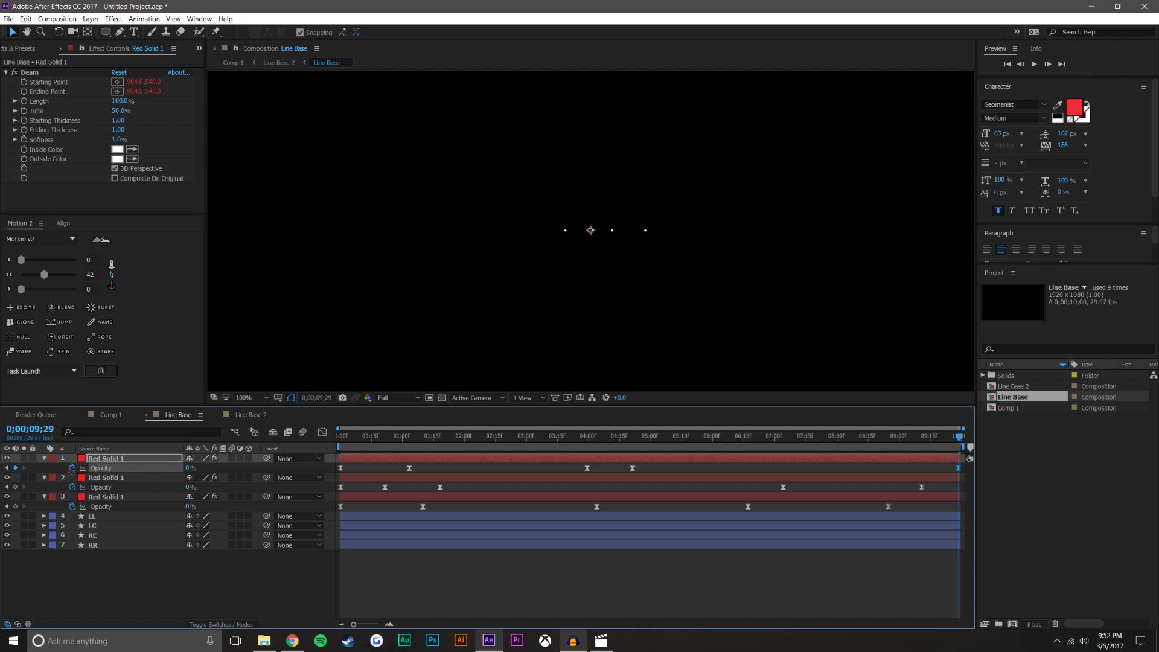
Step: Move the middle beam's third Opacity keyframe to about 2.7 seconds, and the top beam's third and fourth to about 5.6 and 6.3 seconds
left_click(527, 575)
left_click_drag(391, 436, 816, 480)
left_click_drag(736, 481, 509, 489)
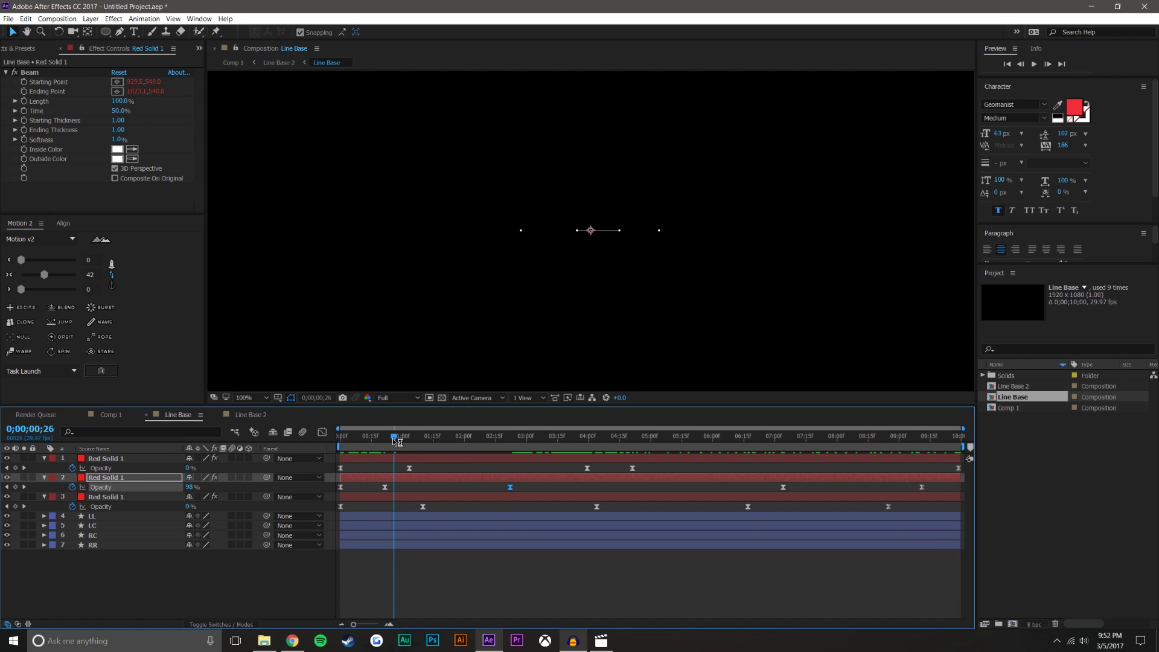
left_click_drag(395, 440, 468, 436)
left_click_drag(574, 473, 636, 471)
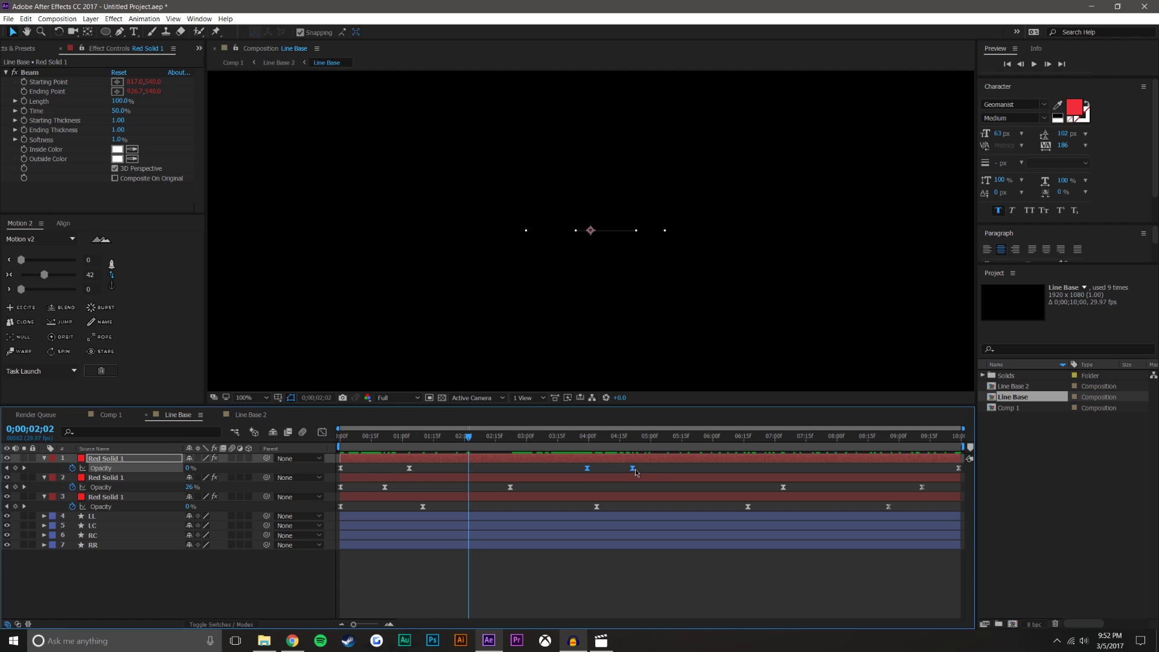
left_click_drag(722, 475, 730, 474)
left_click(700, 559)
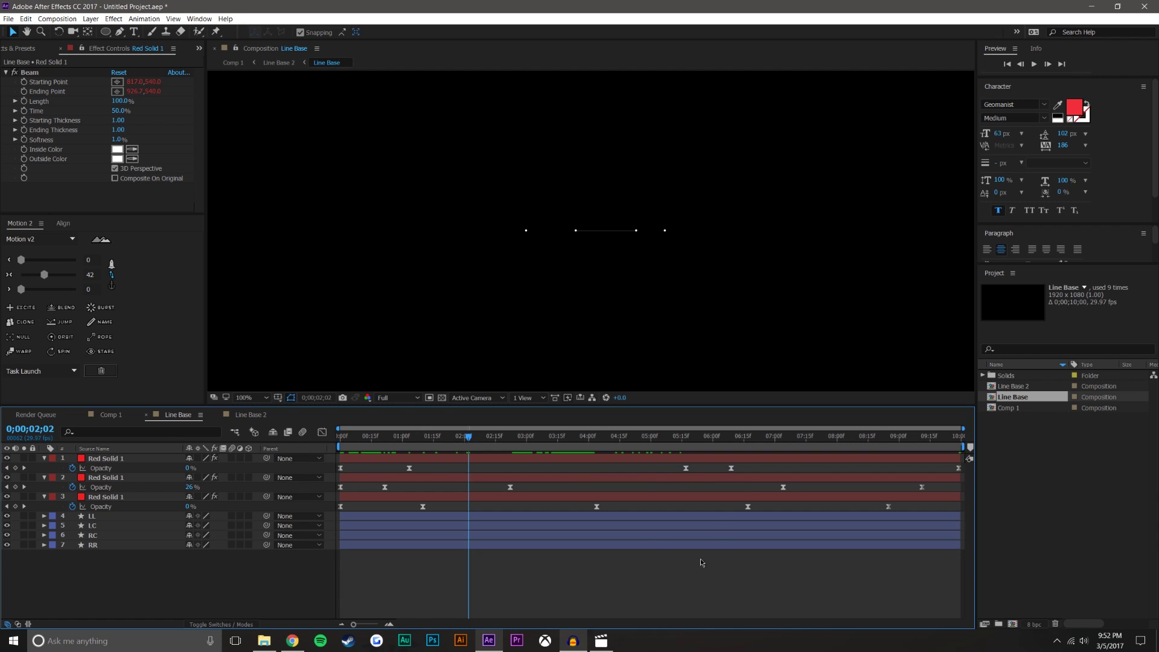
Step: Check the revised beam timing in Line Base 2 and Comp 1, scrubbing Comp 1 to 0;00;04;24
left_click(249, 417)
left_click_drag(555, 436, 355, 436)
left_click(114, 417)
scroll(412, 354, "down", 2)
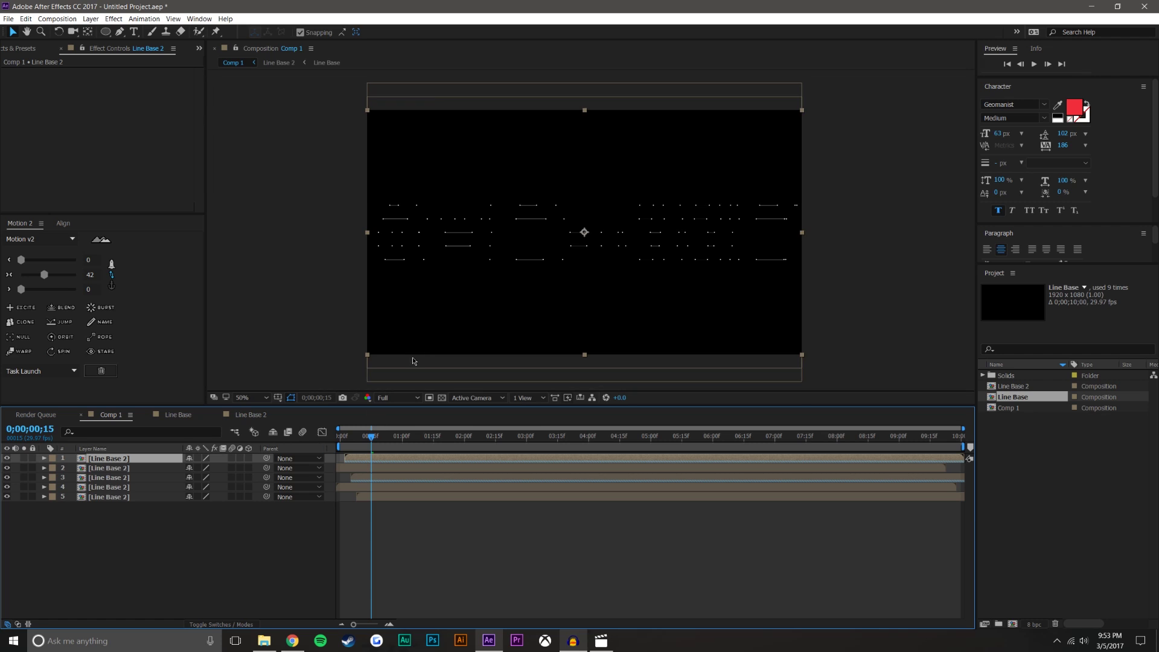
left_click_drag(374, 440, 638, 437)
left_click(194, 523)
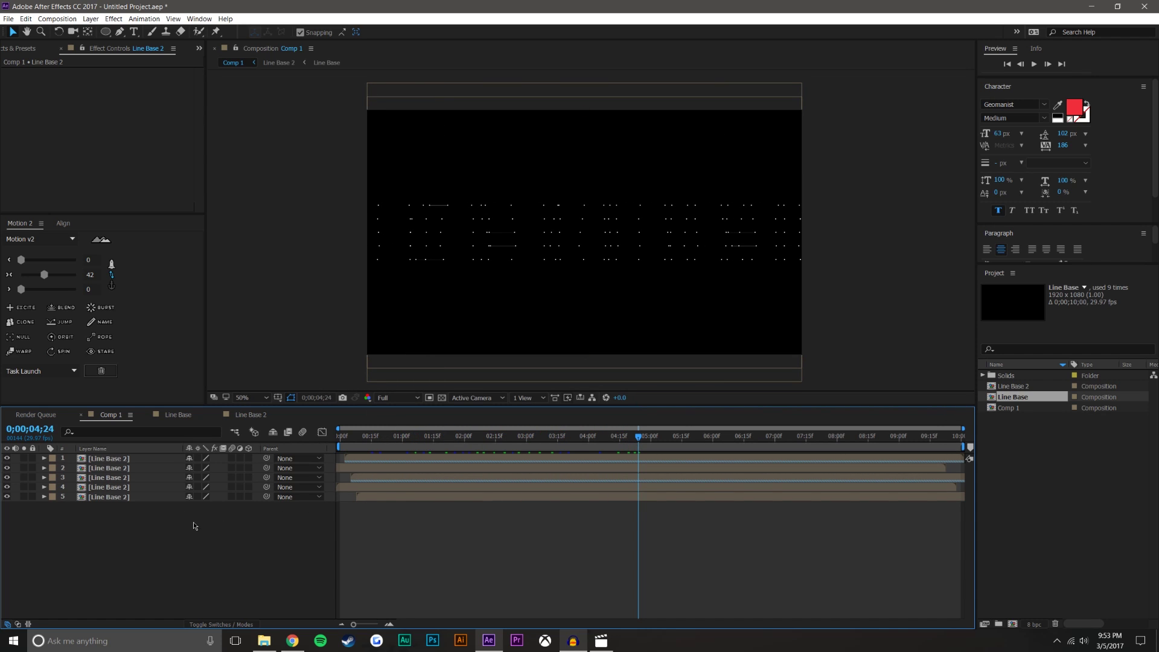
left_click(128, 469)
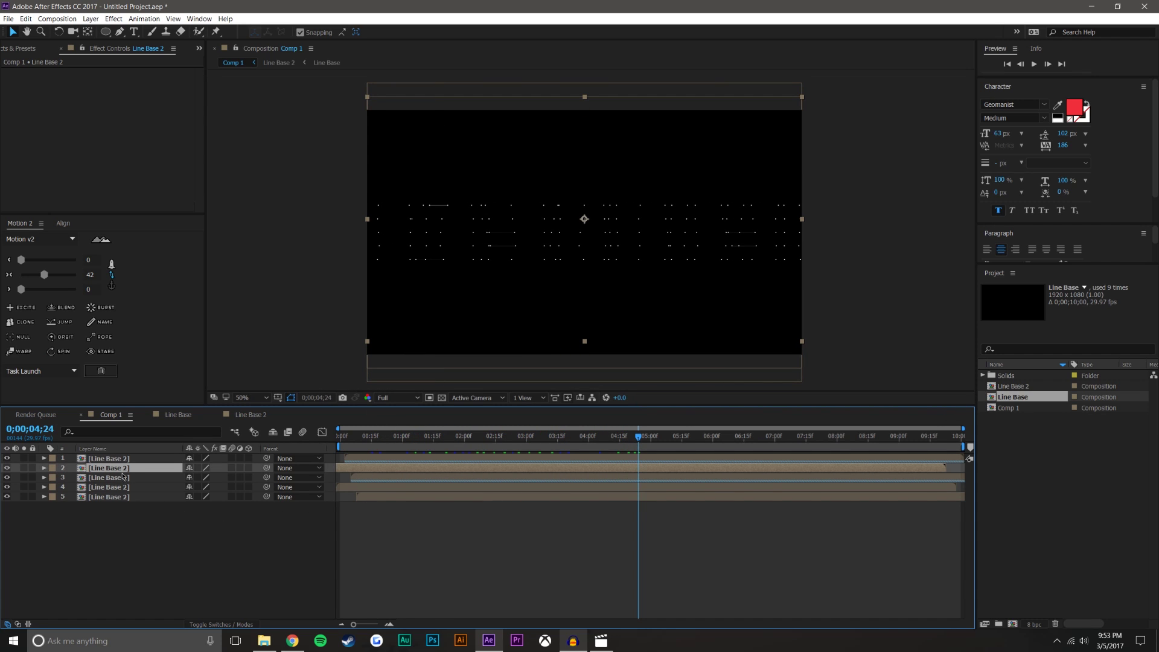
left_click(178, 415)
left_click(264, 415)
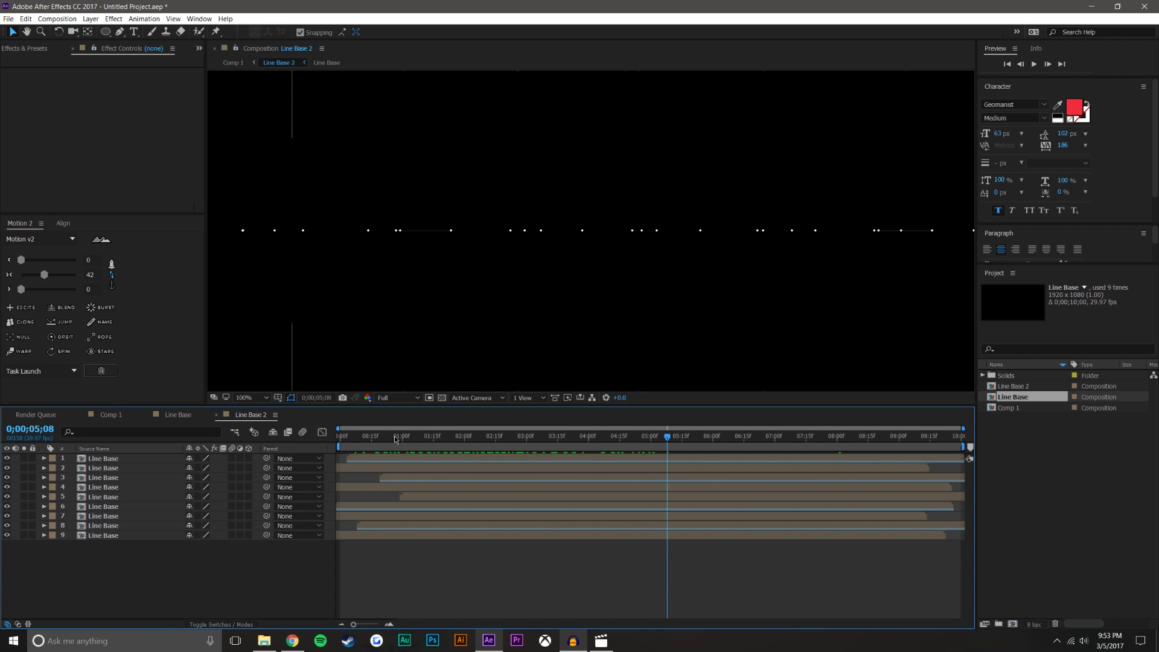
scroll(548, 270, "down", 2)
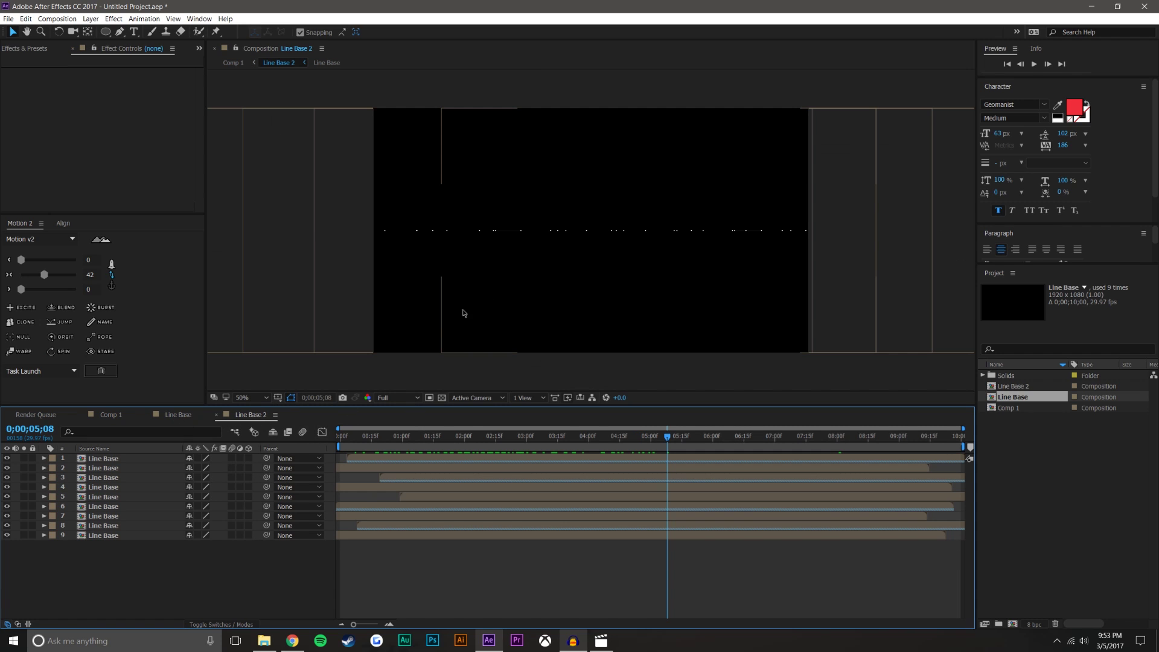
left_click(178, 415)
Step: Stagger the Line Base 2 rows horizontally in Comp 1, leaving the top row centred, and scrub to 0;00;05;00
left_click(119, 418)
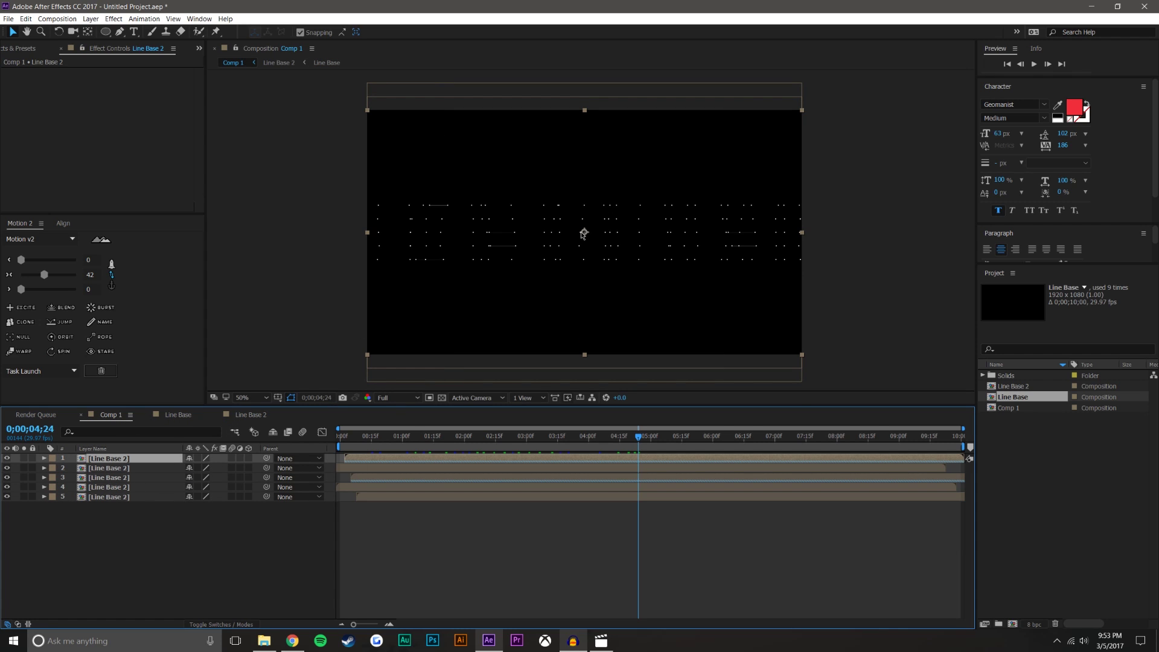
left_click_drag(583, 233, 615, 259)
left_click(152, 469)
left_click(560, 276)
left_click(151, 487)
left_click(108, 459)
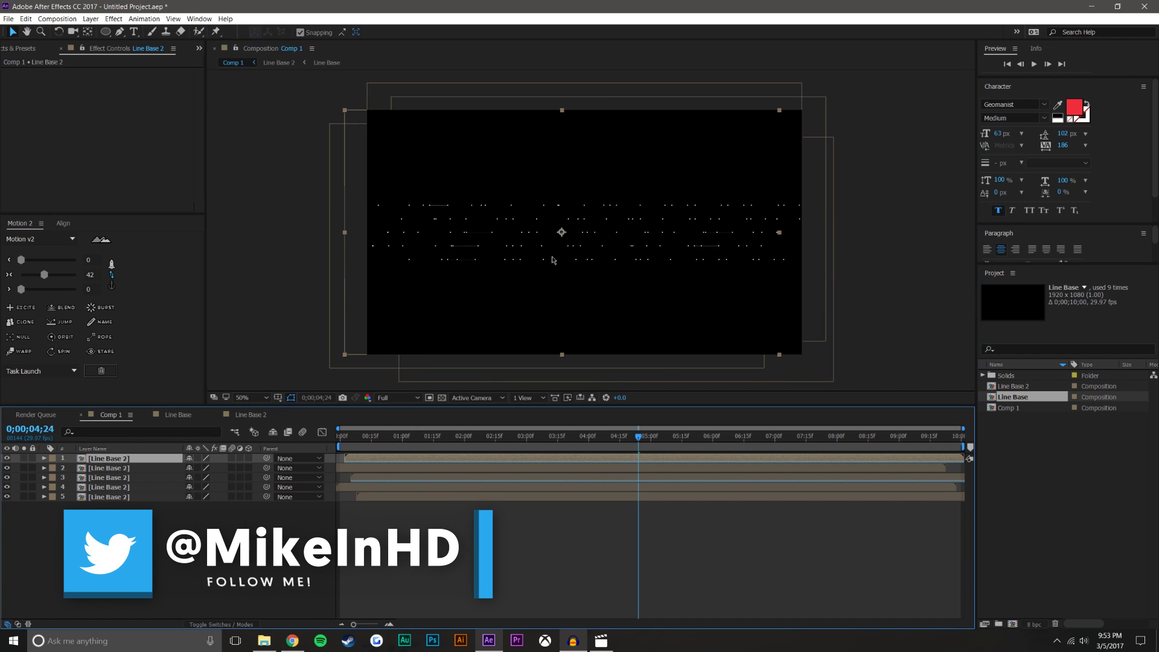
mouse_move(563, 233)
left_mouse_down()
mouse_move(553, 232)
mouse_move(571, 228)
left_mouse_up()
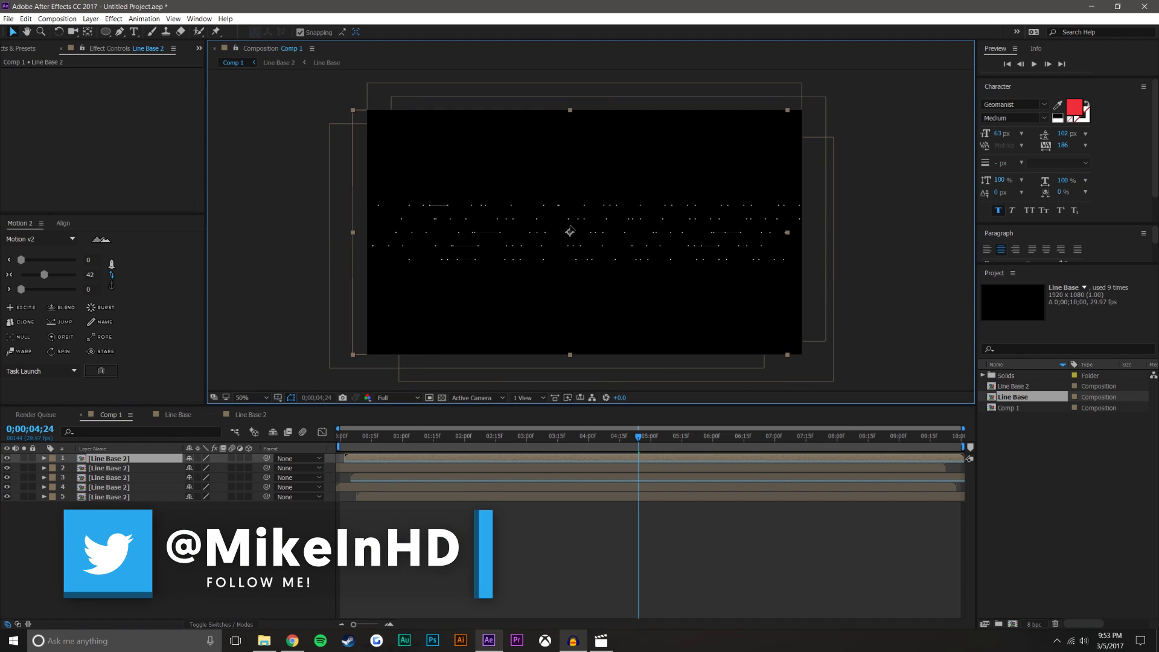
left_click(130, 468)
left_click(755, 533)
mouse_move(640, 436)
left_mouse_down()
mouse_move(559, 448)
mouse_move(396, 443)
mouse_move(833, 406)
mouse_move(664, 402)
mouse_move(425, 426)
mouse_move(650, 447)
left_mouse_up()
Step: Pre-compose all five Line Base 2 layers as Pre-comp 1 and duplicate the resulting layer four times
left_click(127, 460)
left_click(114, 497, "shift")
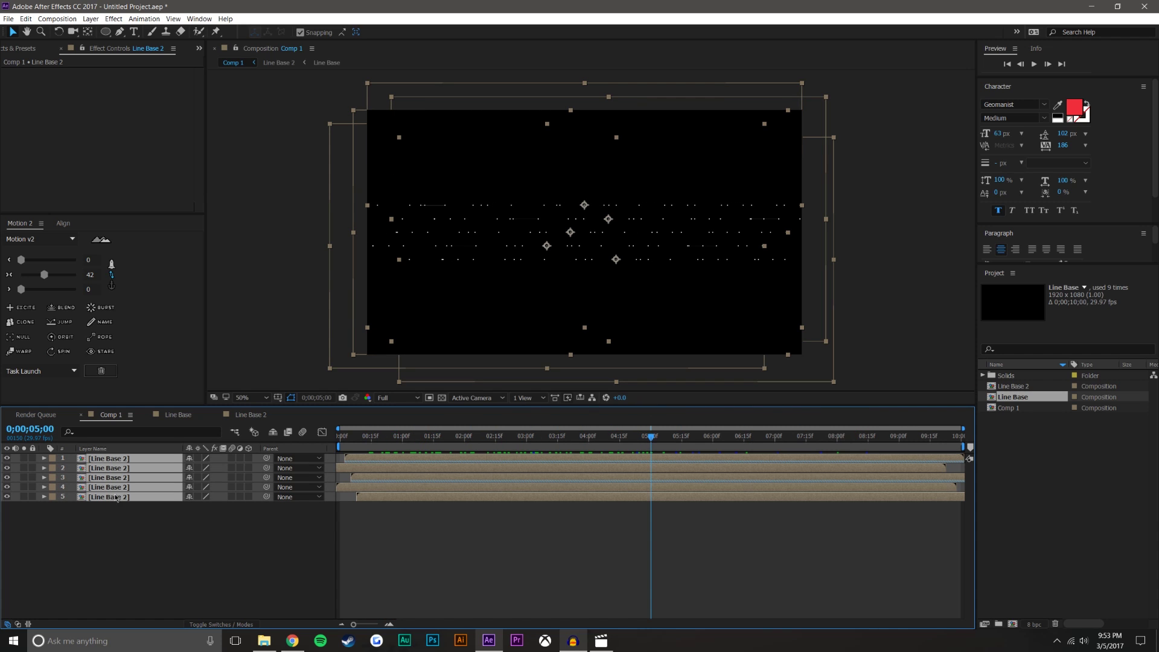
key("ctrl+shift+c")
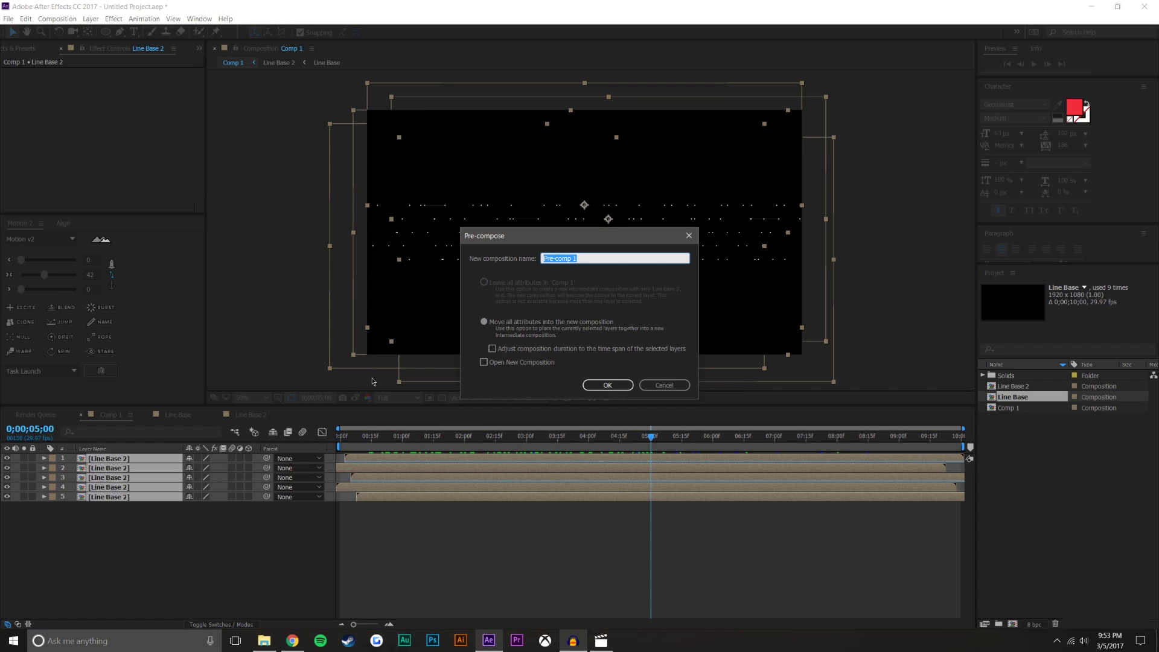
left_click(603, 384)
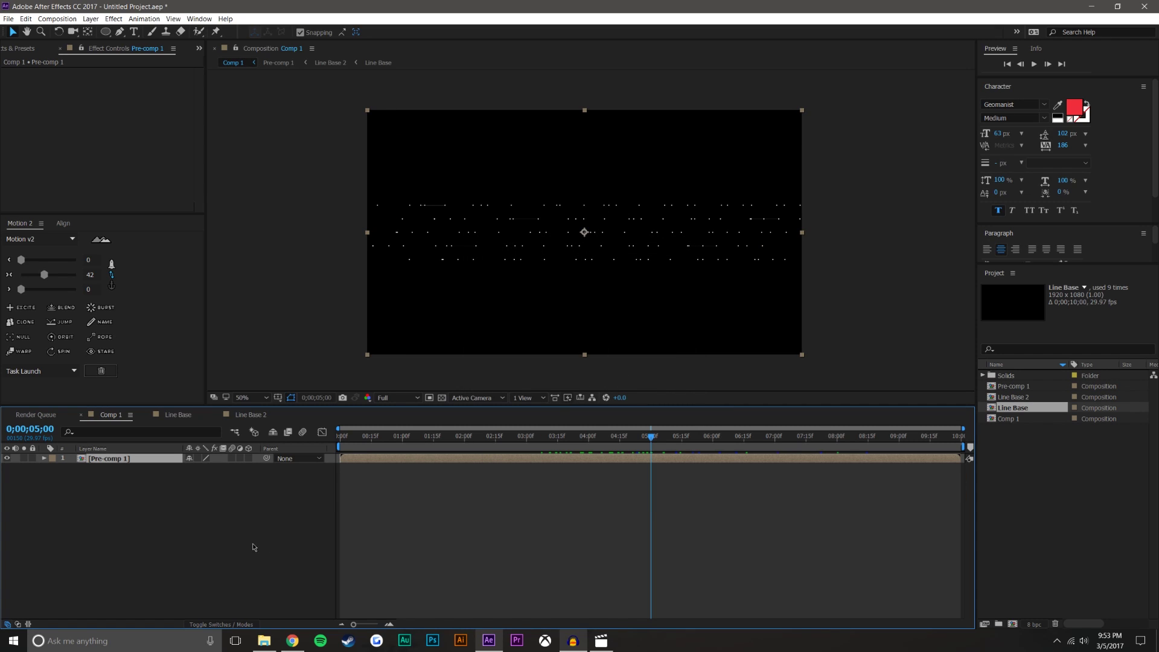
key("ctrl+d")
key("ctrl+d")
key("ctrl+d")
key("ctrl+d")
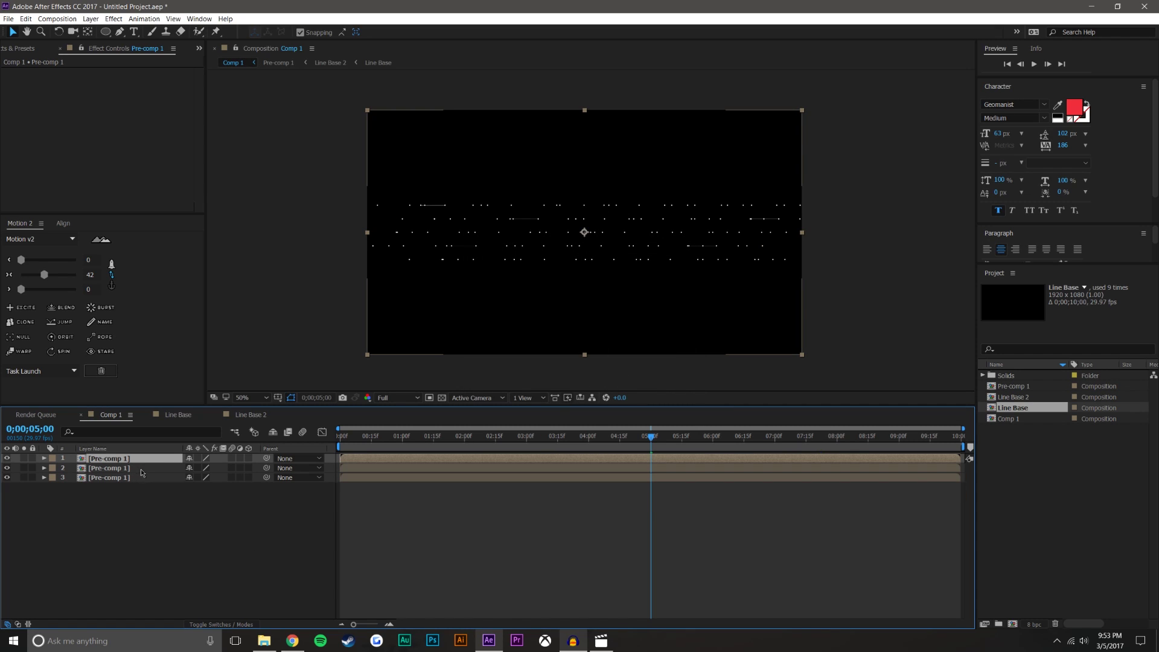
Step: Move three Pre-comp 1 copies vertically: one just below the original rows, one above them, and one at the frame's lower edge
left_click_drag(584, 234, 584, 297)
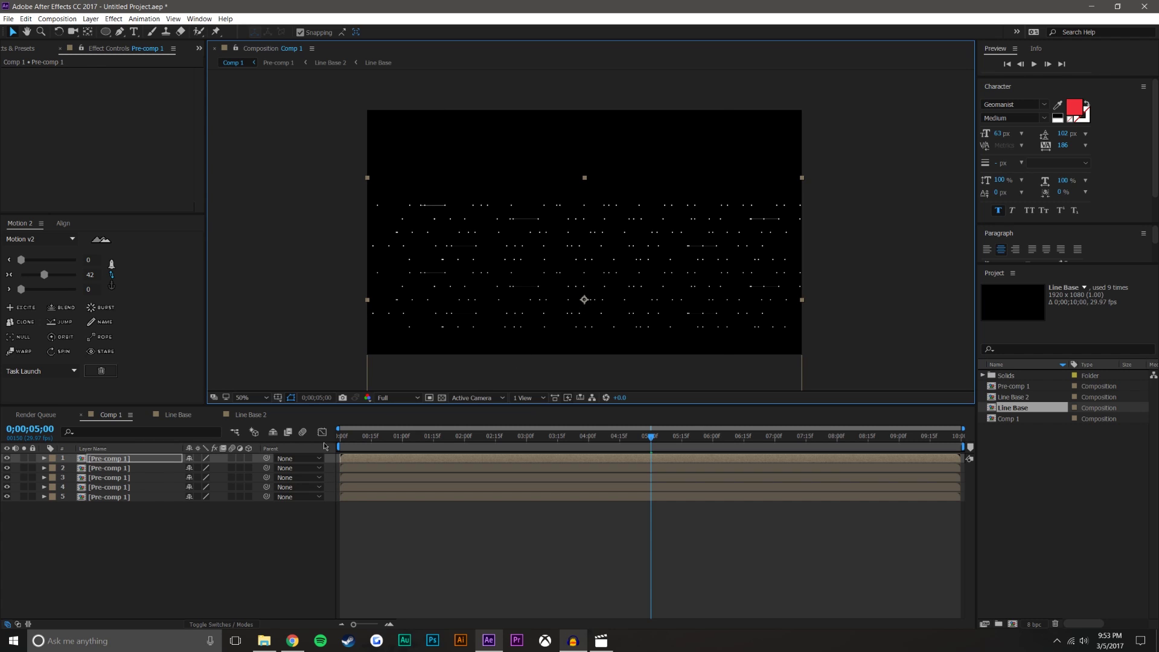
left_click(160, 468)
left_click(584, 233)
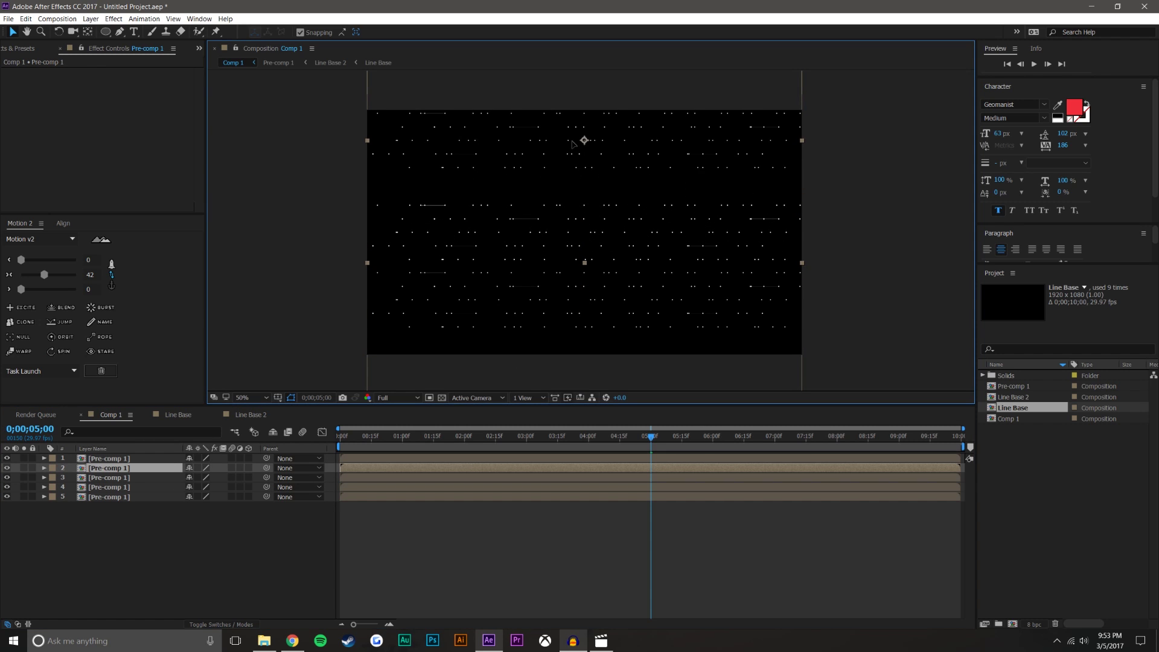
left_click_drag(567, 161, 567, 160)
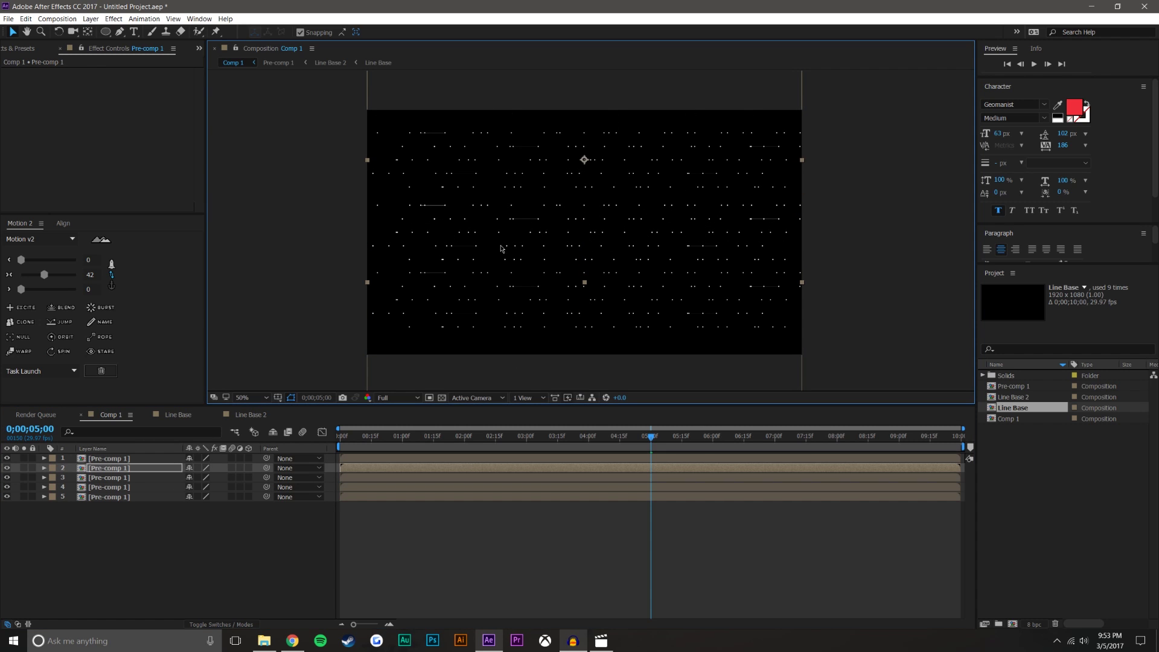
left_click(205, 556)
left_click(152, 487)
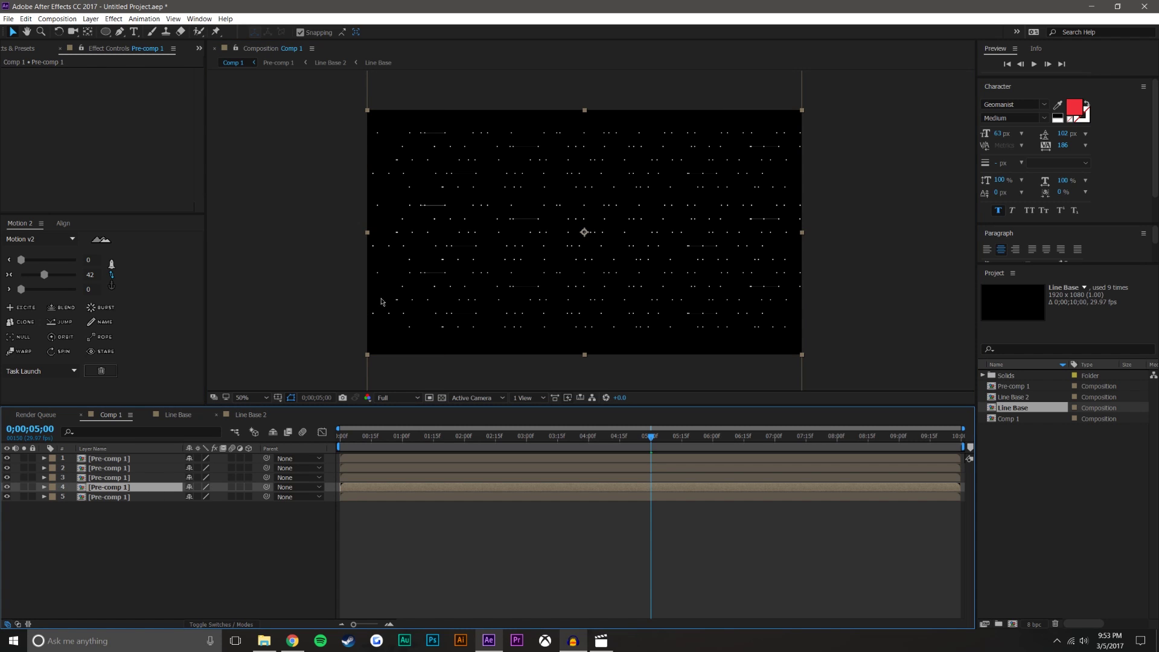
left_click_drag(587, 236, 585, 281)
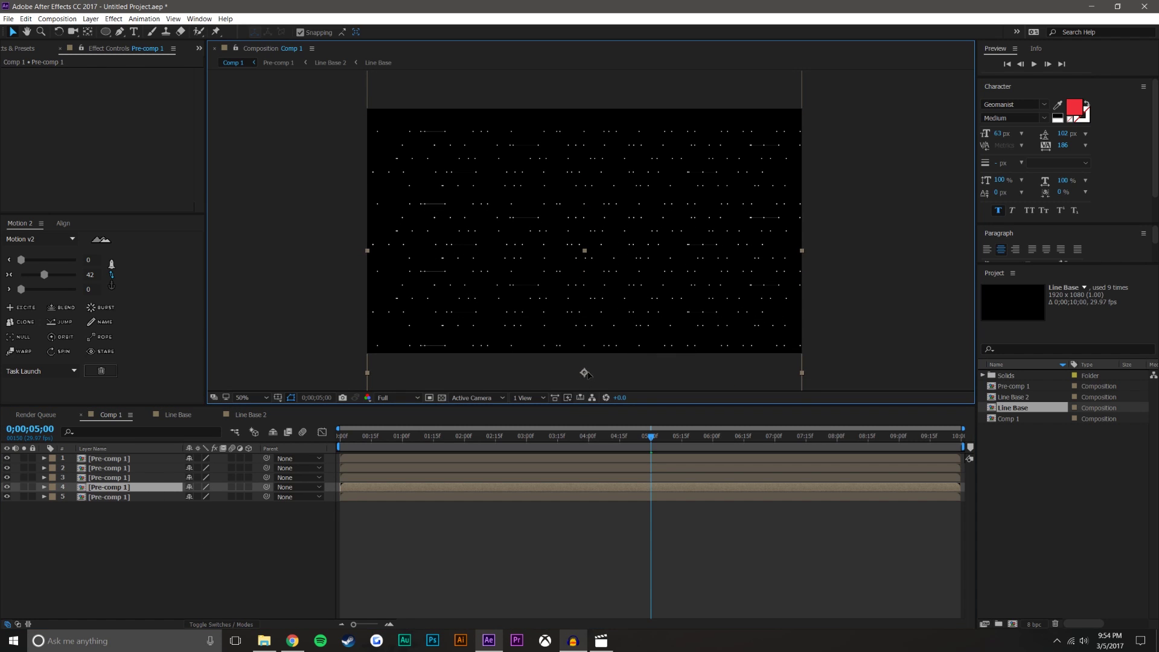
left_click_drag(590, 366, 590, 367)
Step: Duplicate the fifth Pre-comp 1 layer, then move the copy to the frame's upper edge and slightly left
left_click(148, 498)
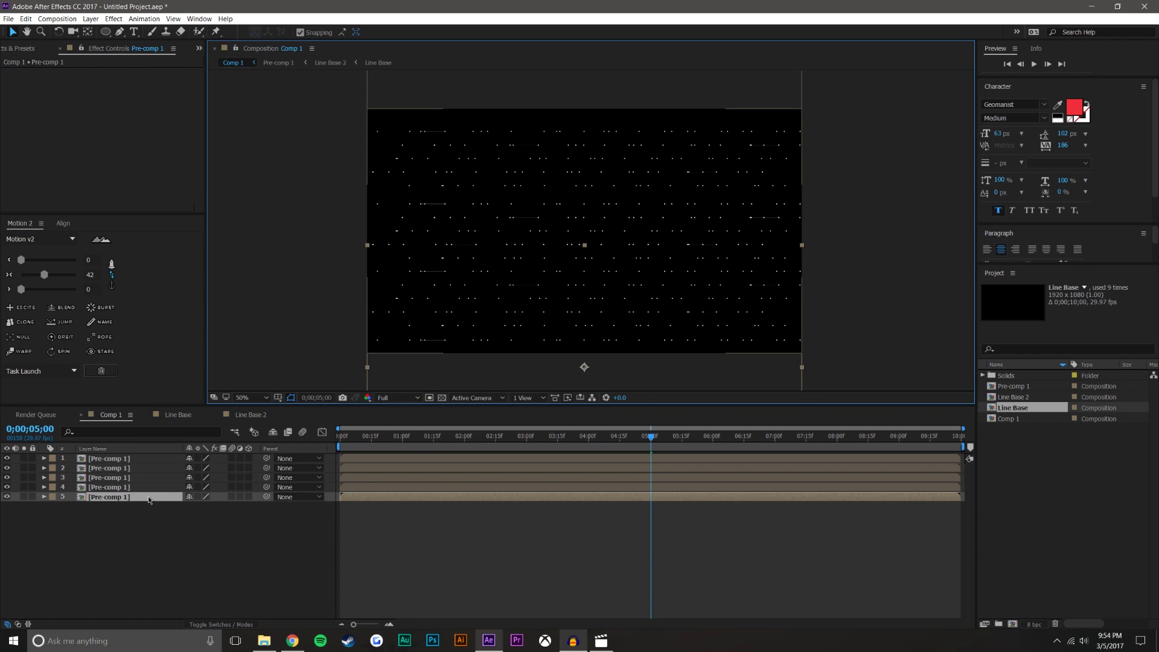
key("ctrl+d")
left_click_drag(586, 233, 594, 73)
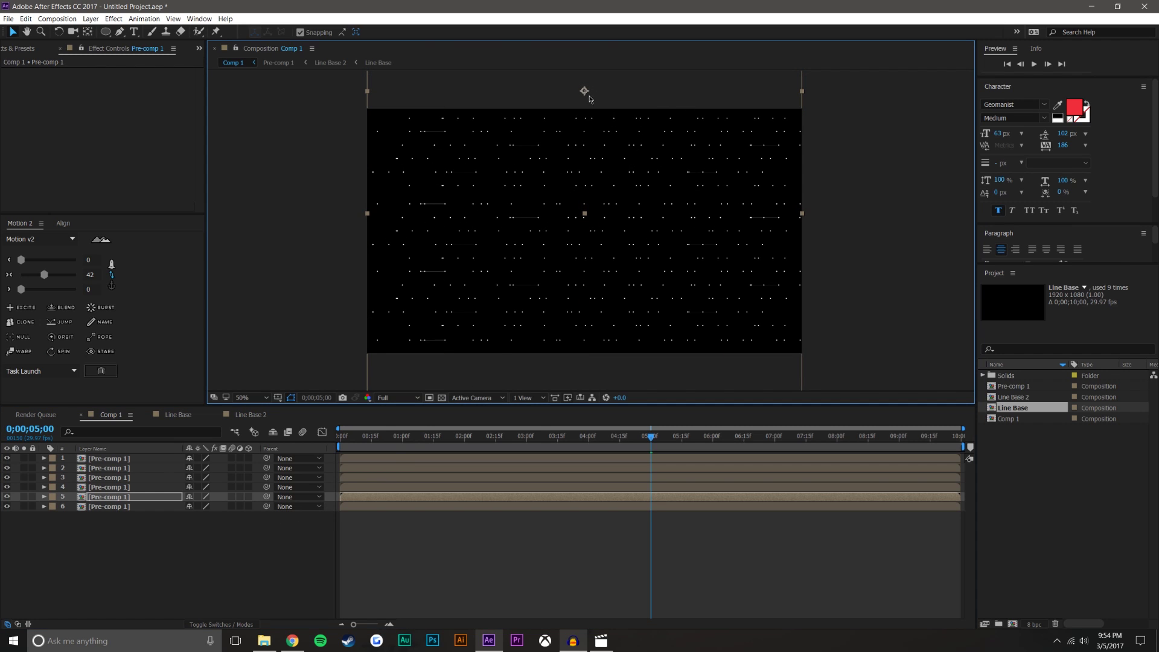
left_click_drag(580, 91, 569, 93)
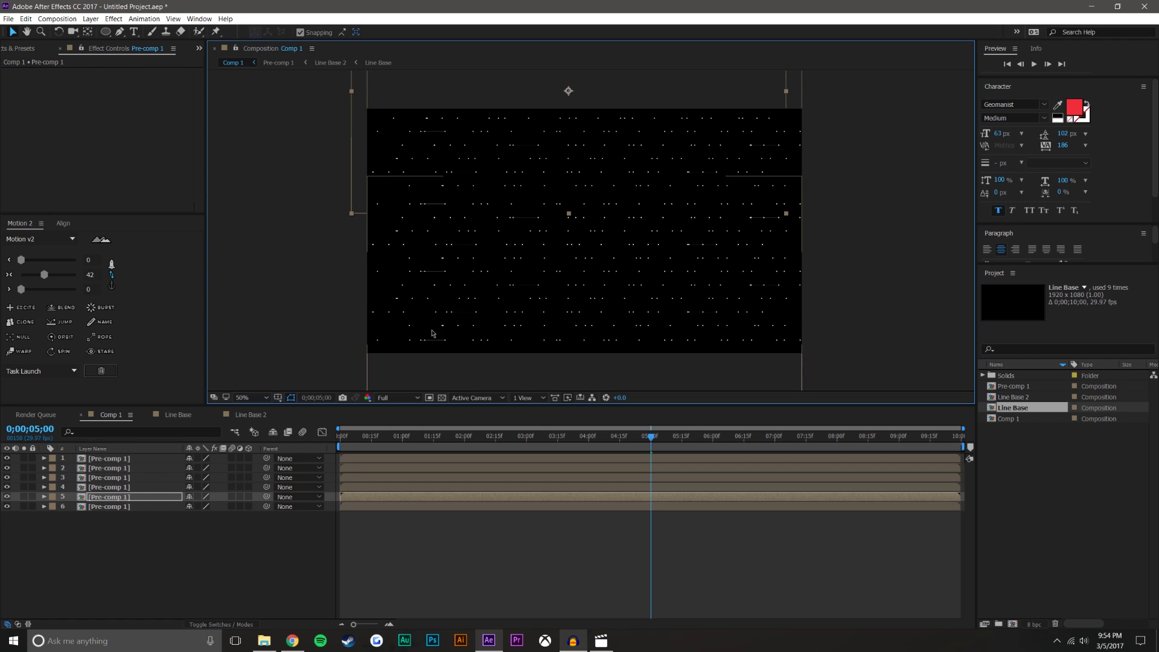
Step: Enable Collapse Transformations on all six Pre-comp 1 layers in Comp 1 and all nine Line Base layers in Line Base 2
left_click_drag(198, 458, 198, 529)
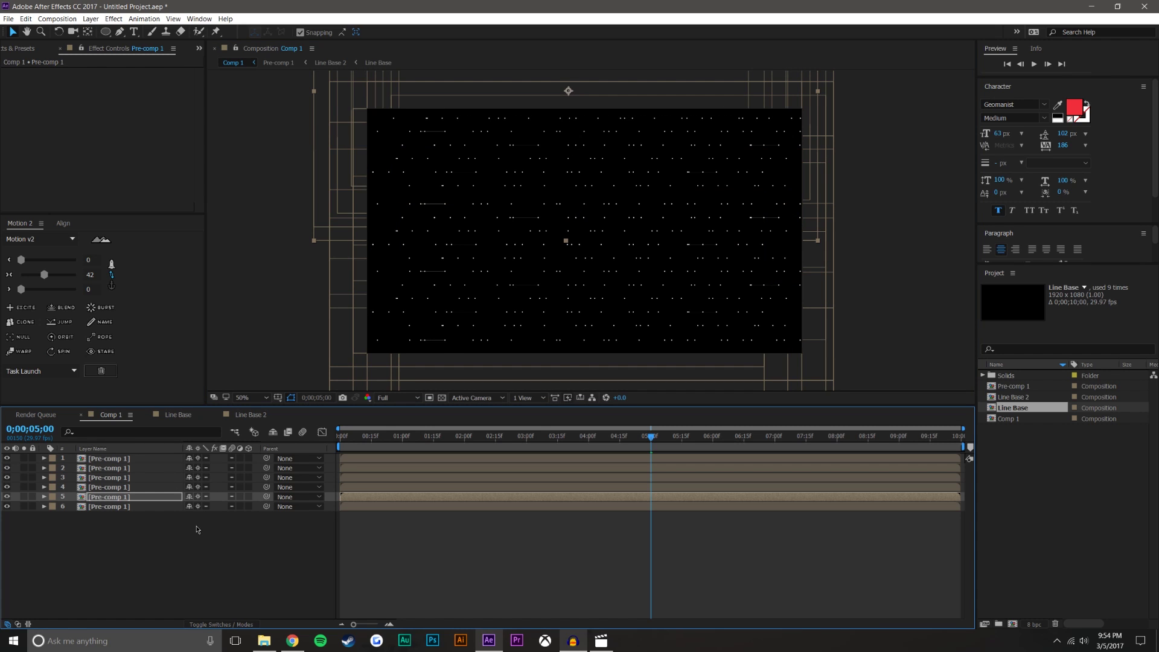
left_click(185, 417)
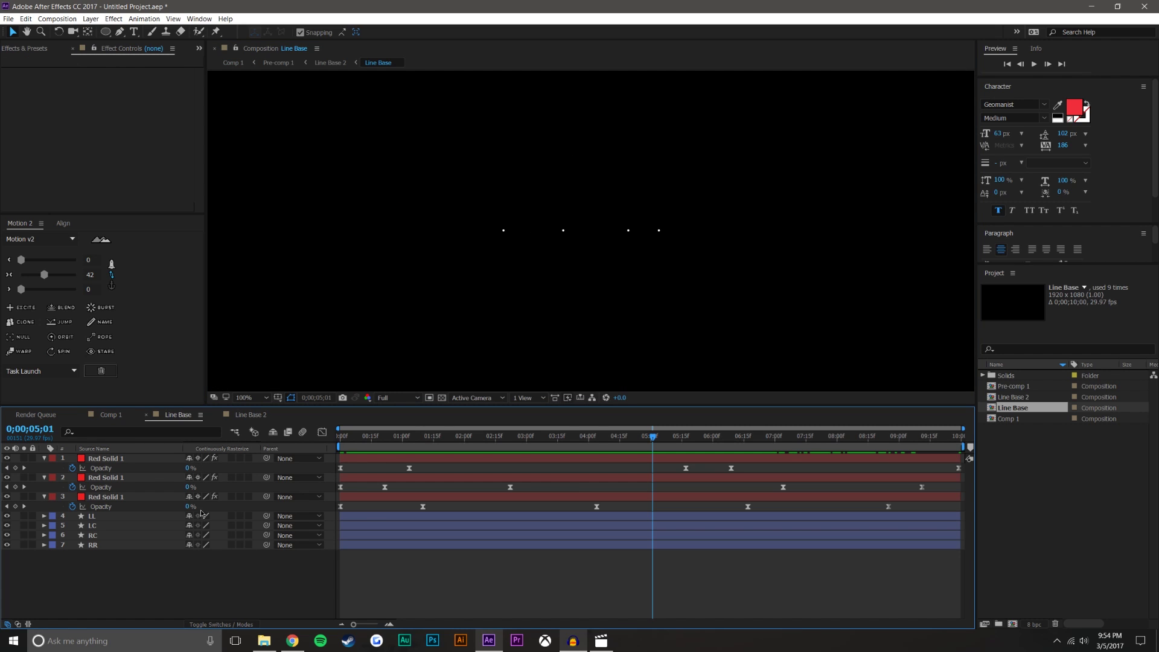
left_click(248, 415)
left_click_drag(198, 460, 192, 566)
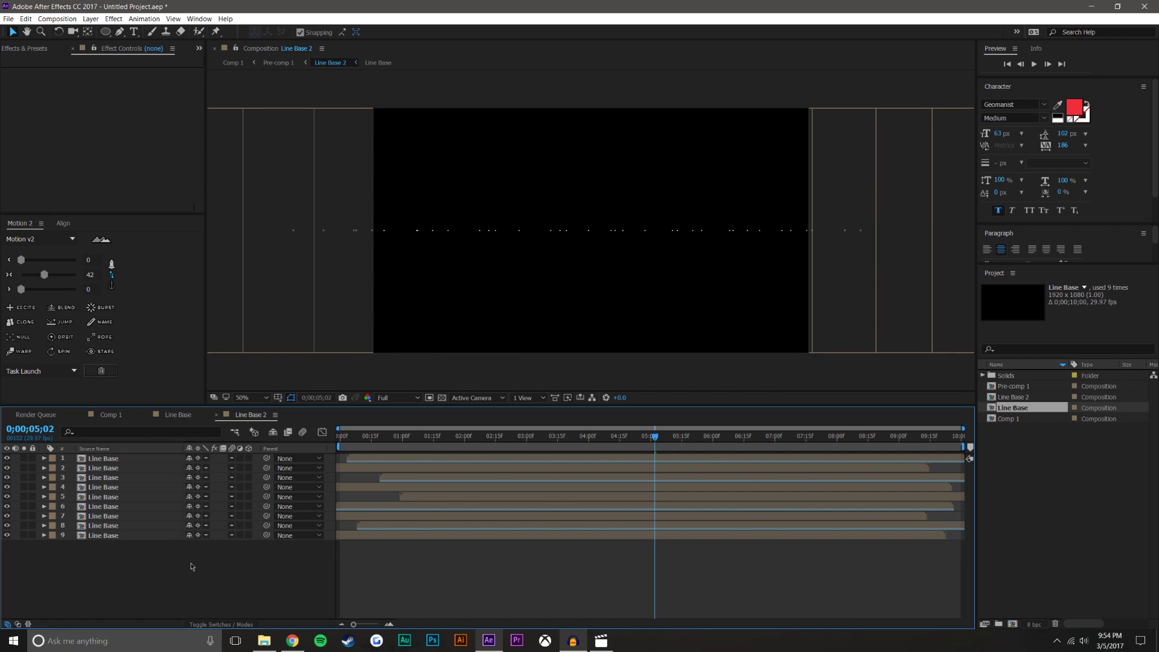
left_click(173, 416)
left_click(113, 415)
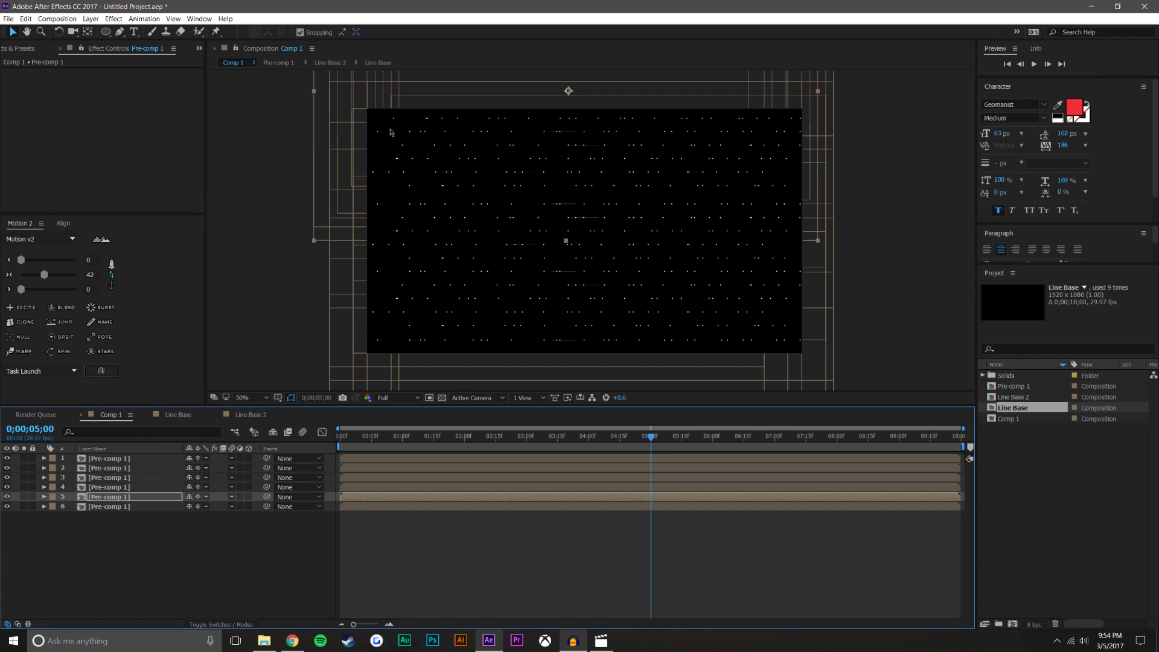
Step: Offset the Pre-comp 1 layers in Comp 1 in time by up to about 0.2 seconds earlier or later
key("comma")
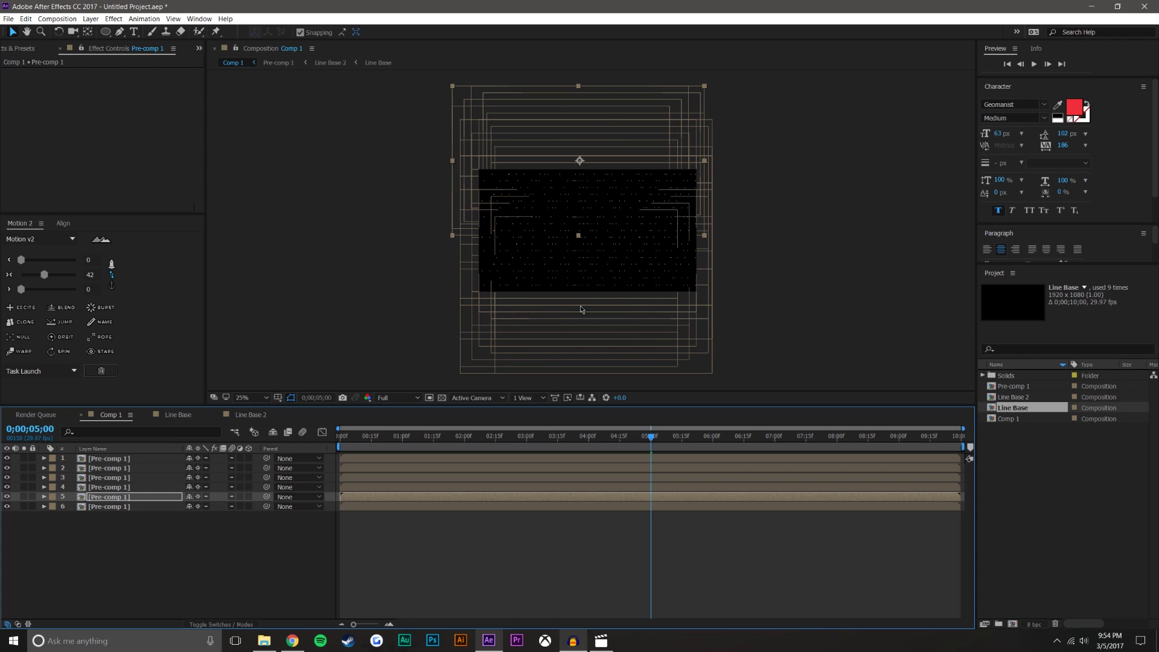
key("period")
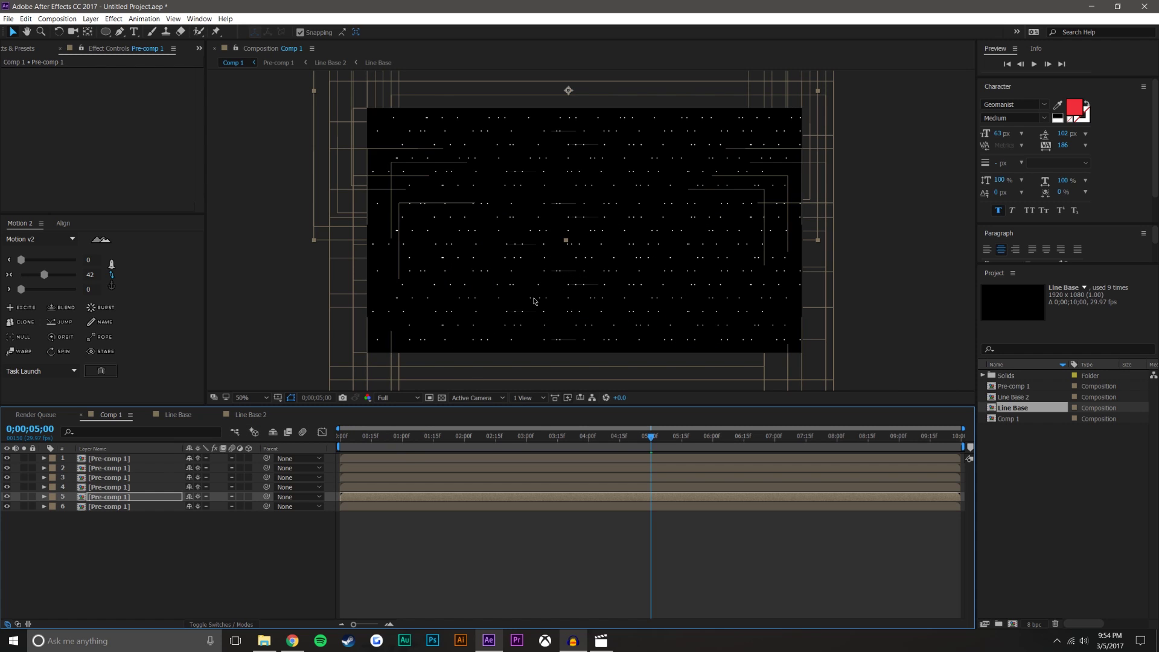
key("comma")
key("period")
left_click(128, 488)
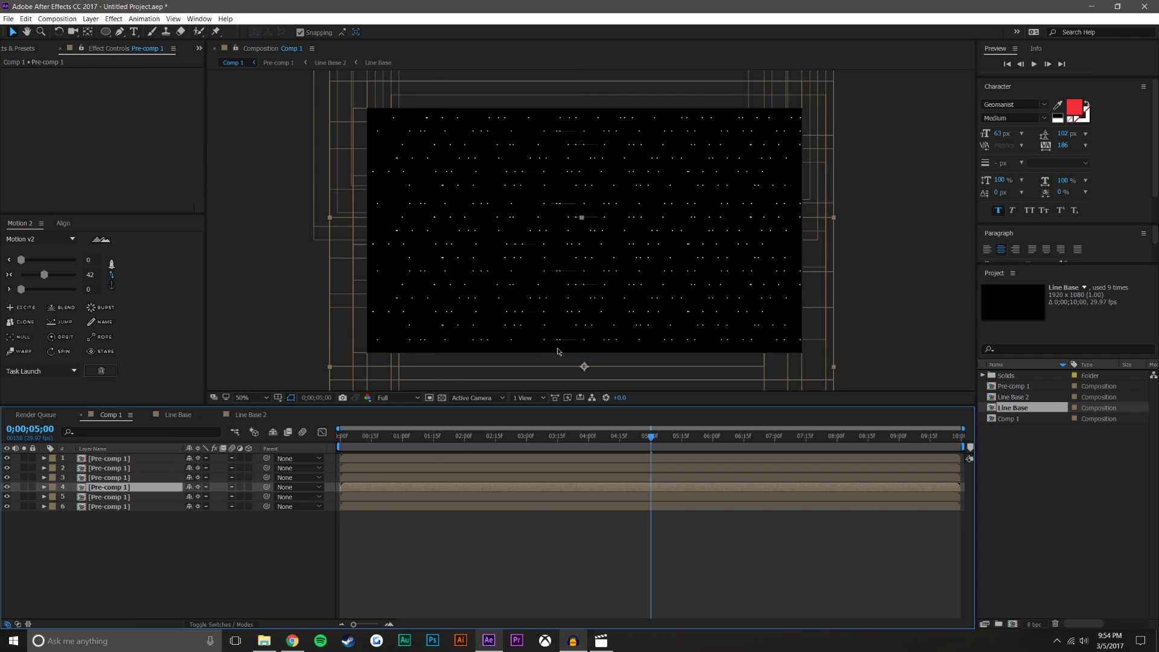
left_click(507, 541)
left_click(368, 458)
left_click_drag(363, 467, 357, 504)
Step: Time-reverse the fifth and second Pre-comp 1 layers in Comp 1
right_click(369, 497)
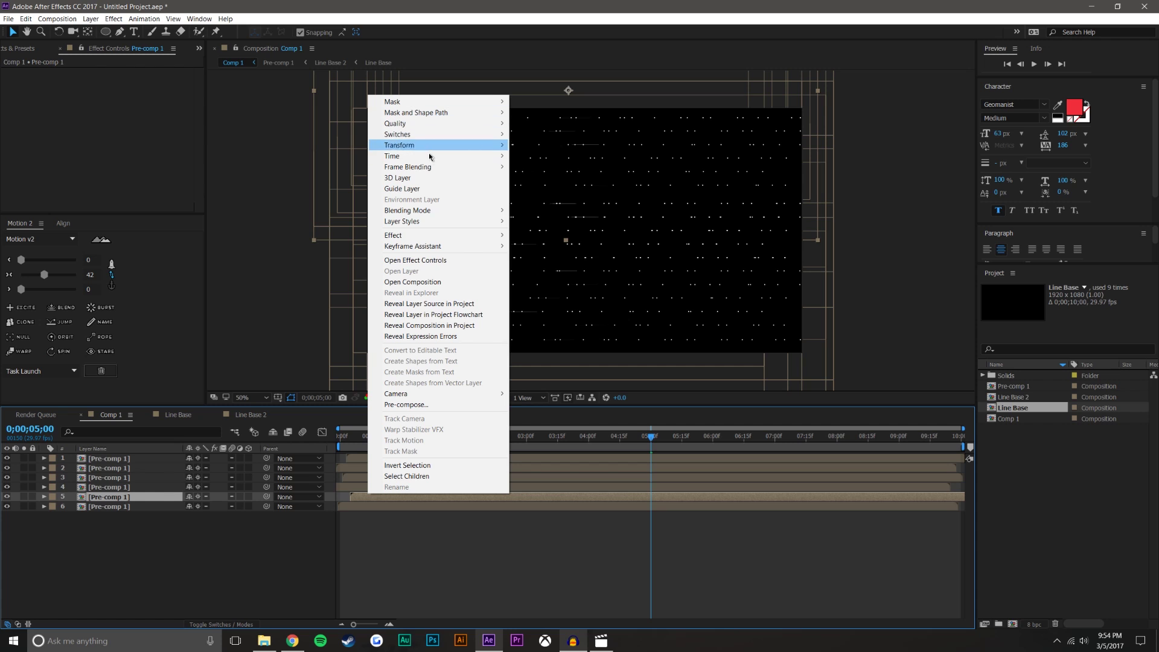
mouse_move(499, 156)
left_click(569, 170)
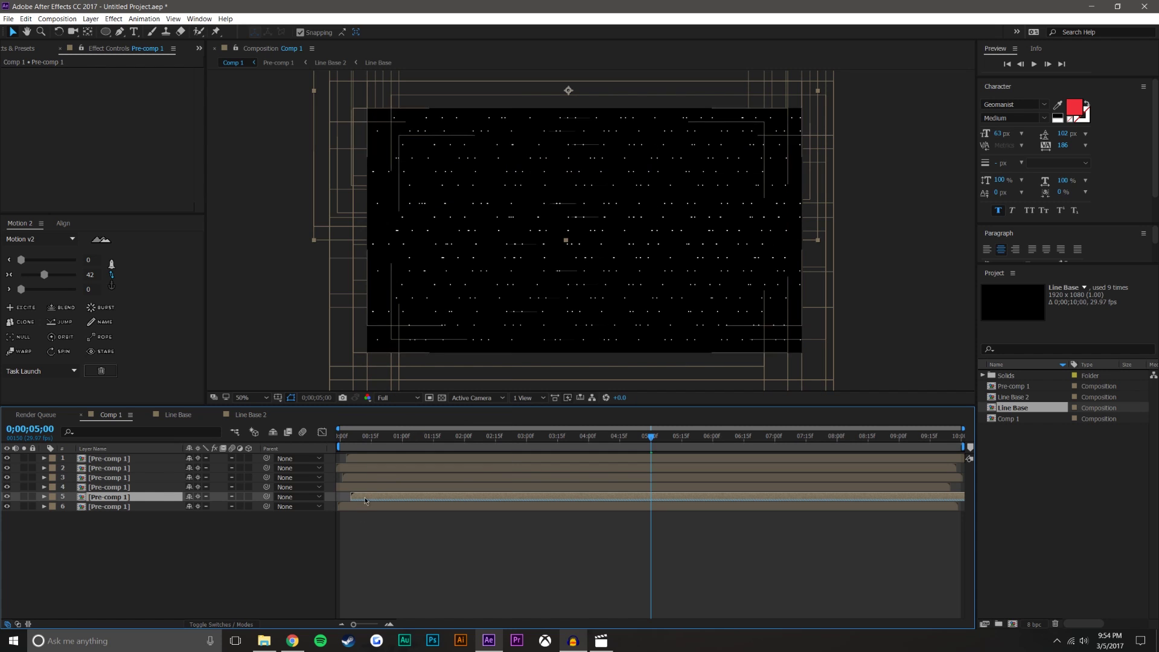
right_click(374, 468)
mouse_move(433, 137)
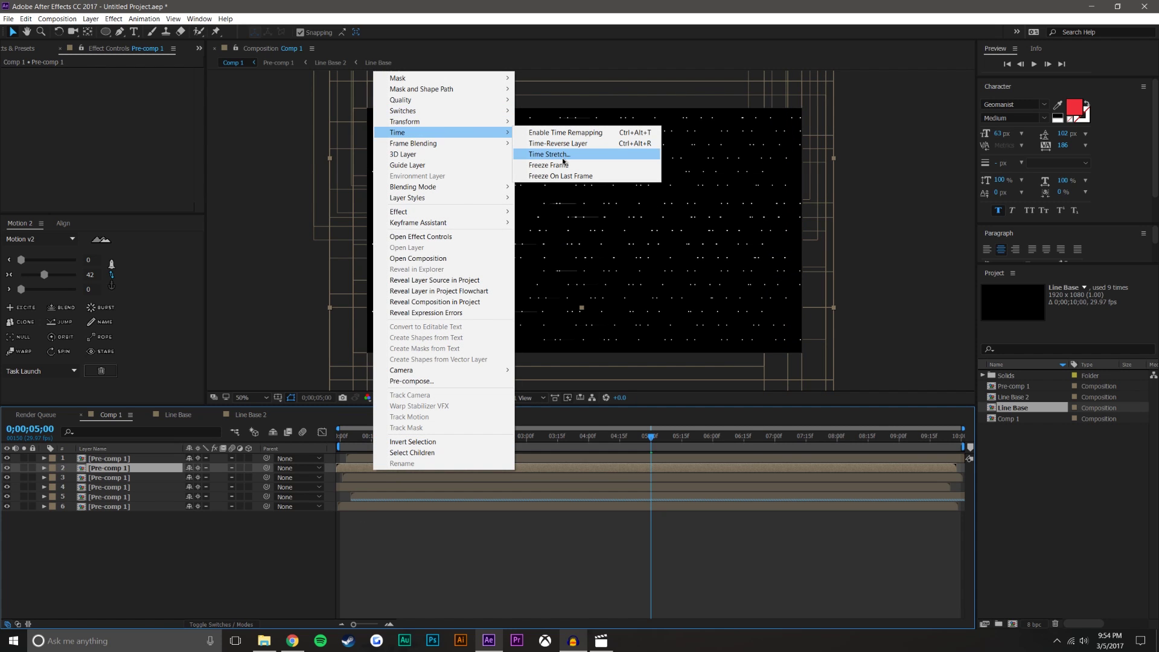
left_click(604, 143)
Step: Scrub Comp 1 to 0;00;01;20 and compare the preview at Quarter and Full resolution, ending on Full
left_click_drag(526, 436, 444, 437)
left_click(396, 398)
left_click(401, 456)
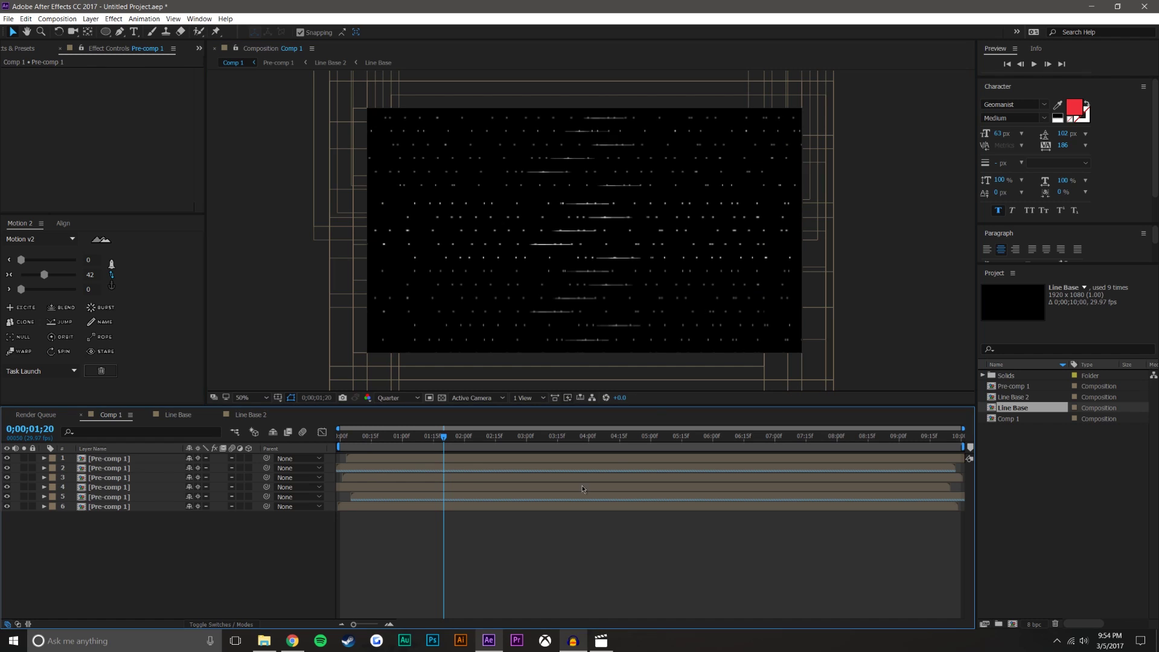
left_click(399, 398)
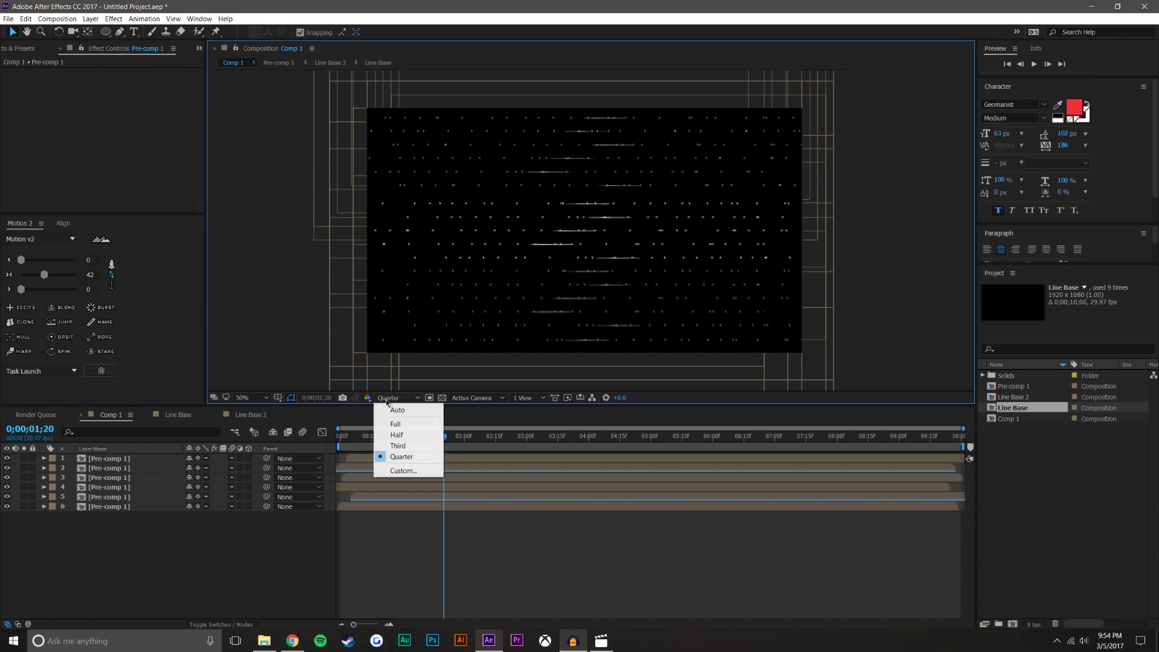
left_click(402, 425)
left_click(577, 563)
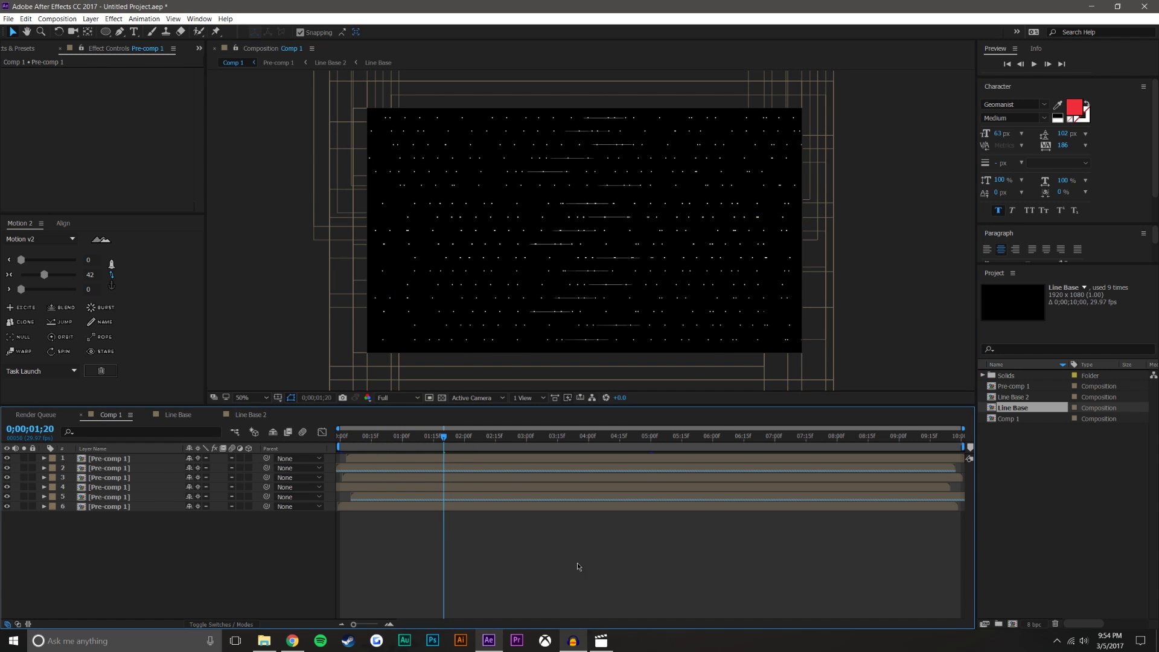
Step: Review the nested composition chain from Comp 1 through Pre-comp 1 and Line Base 2 down to Line Base
left_click(7, 458)
double_click(127, 458)
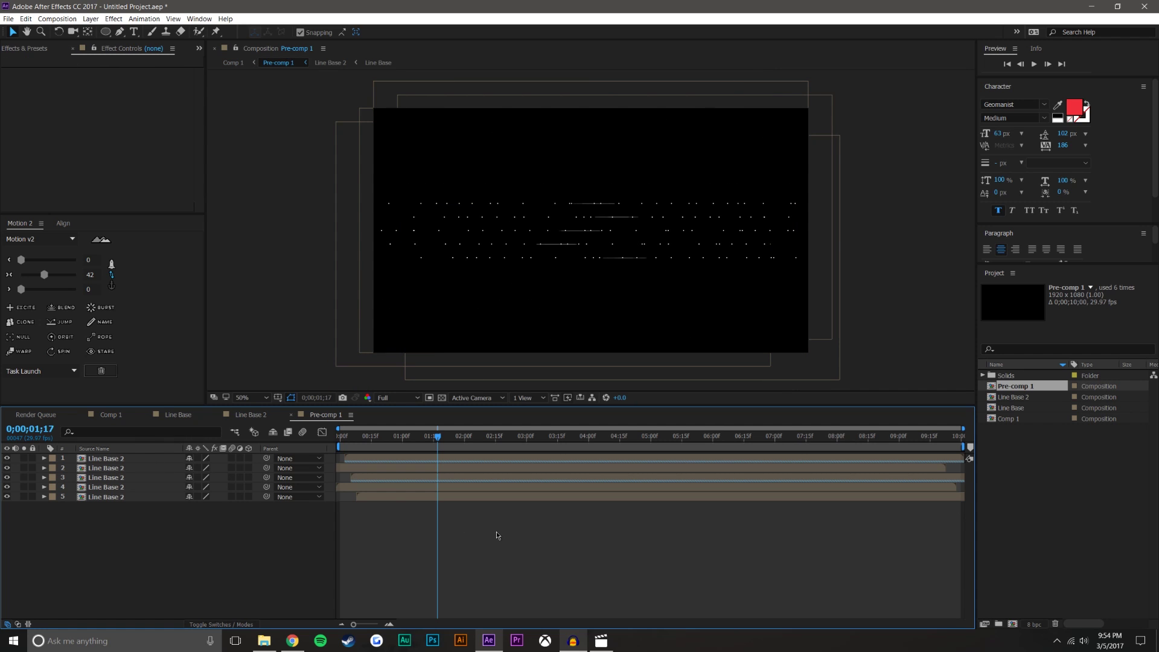
double_click(100, 458)
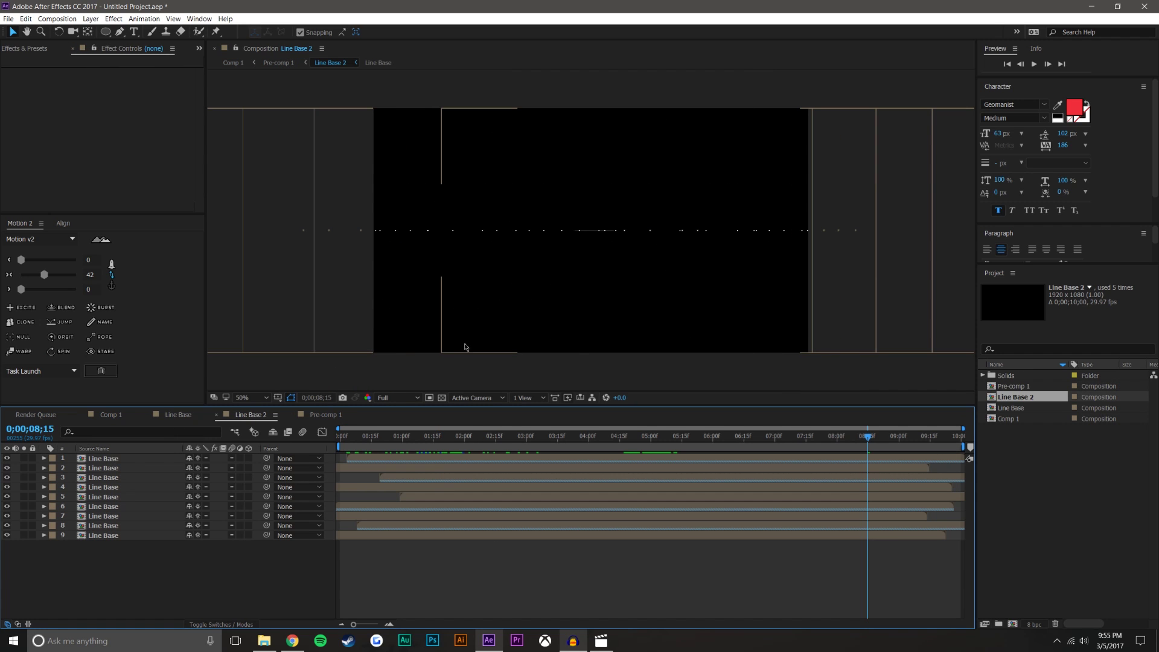
double_click(115, 458)
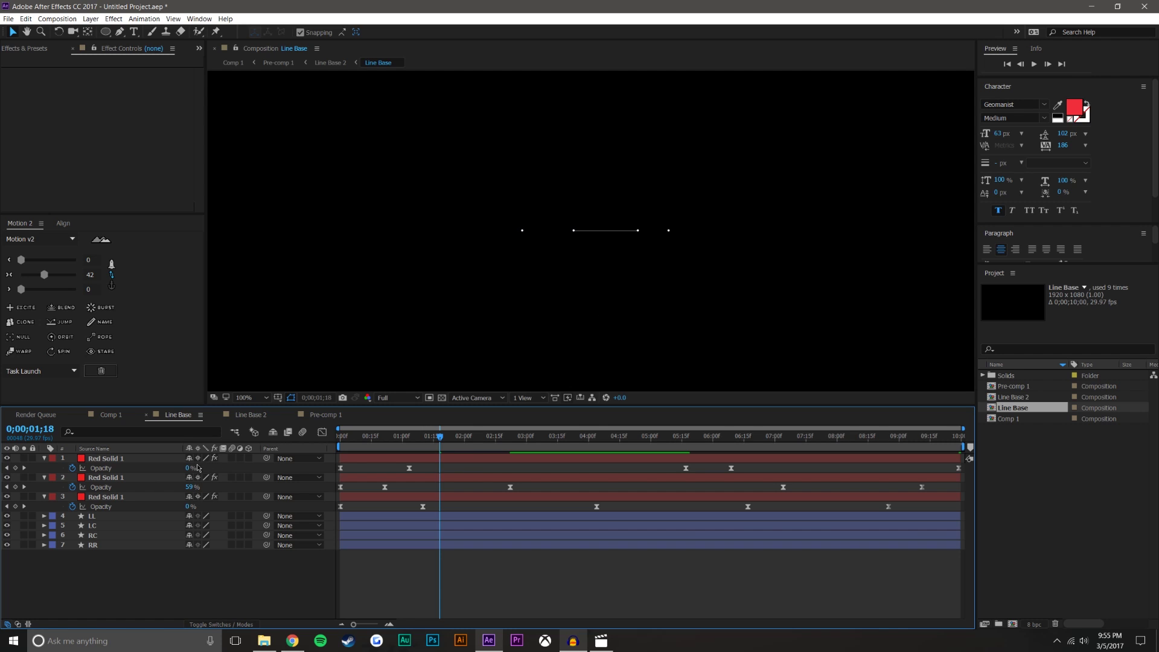
left_click(254, 416)
left_click(333, 416)
left_click(240, 421)
left_click(188, 418)
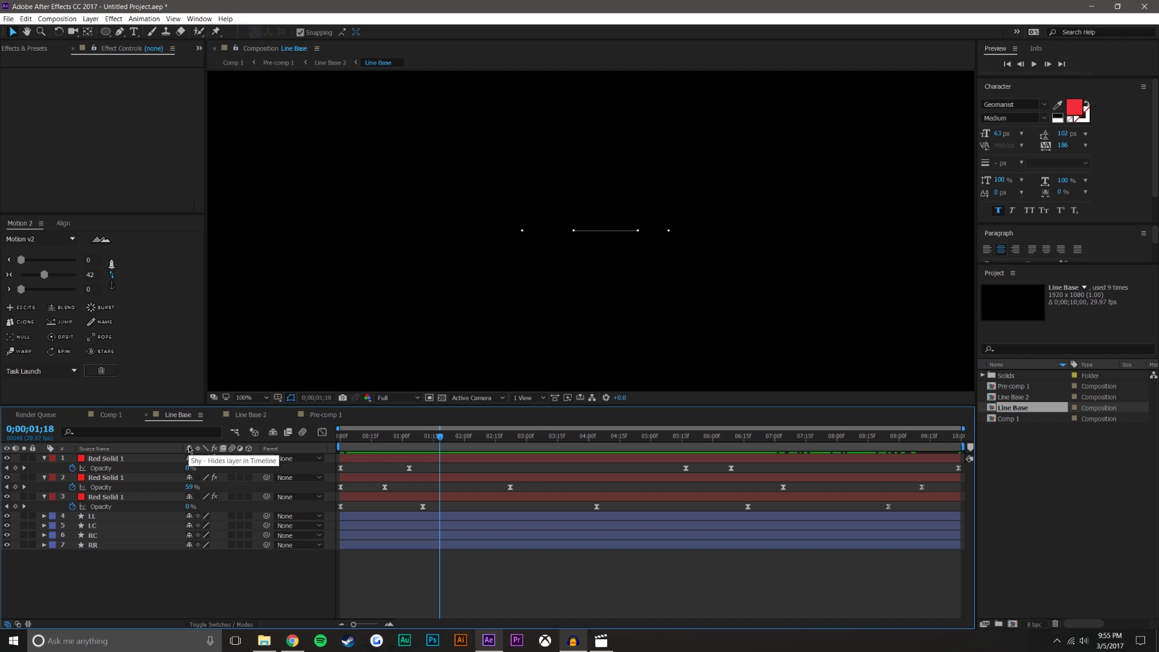
Step: Inspect the line and dot pattern up close in Comp 1 and its nested Pre-comp 1
left_click(198, 498)
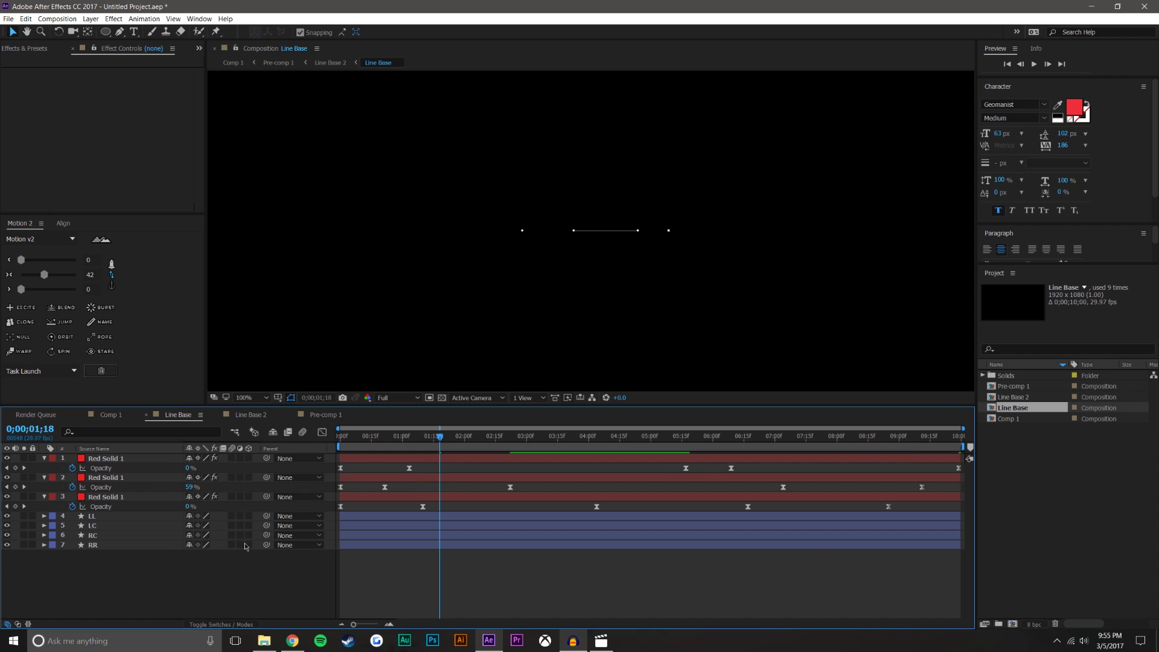
left_click(111, 414)
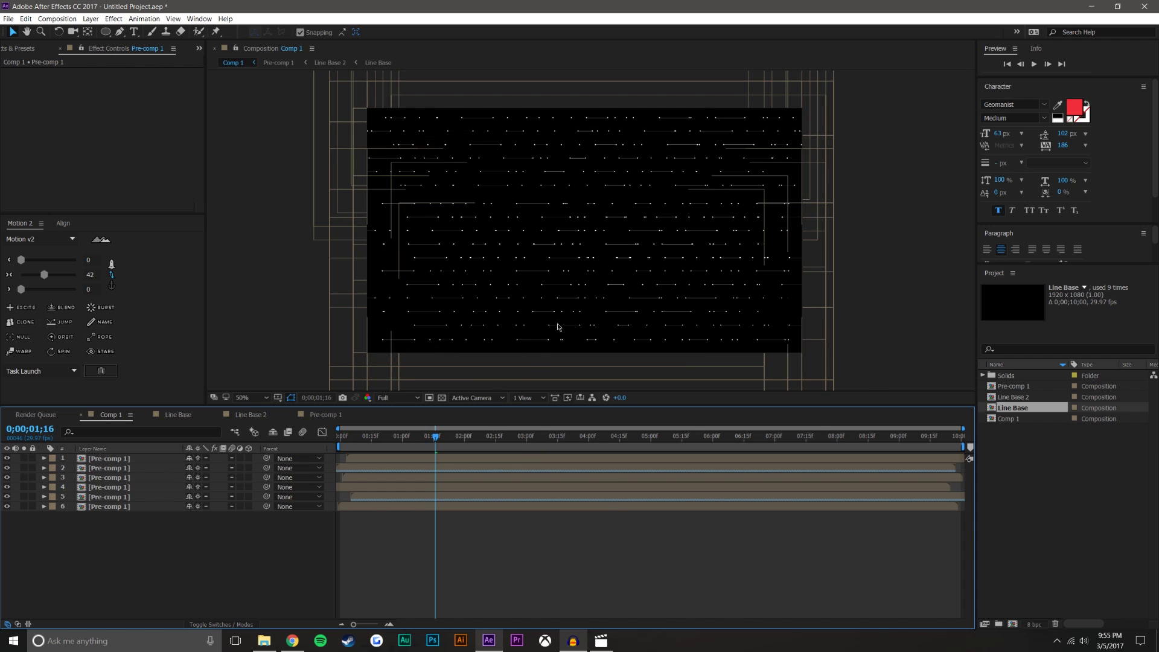
scroll(626, 289, "up", 2)
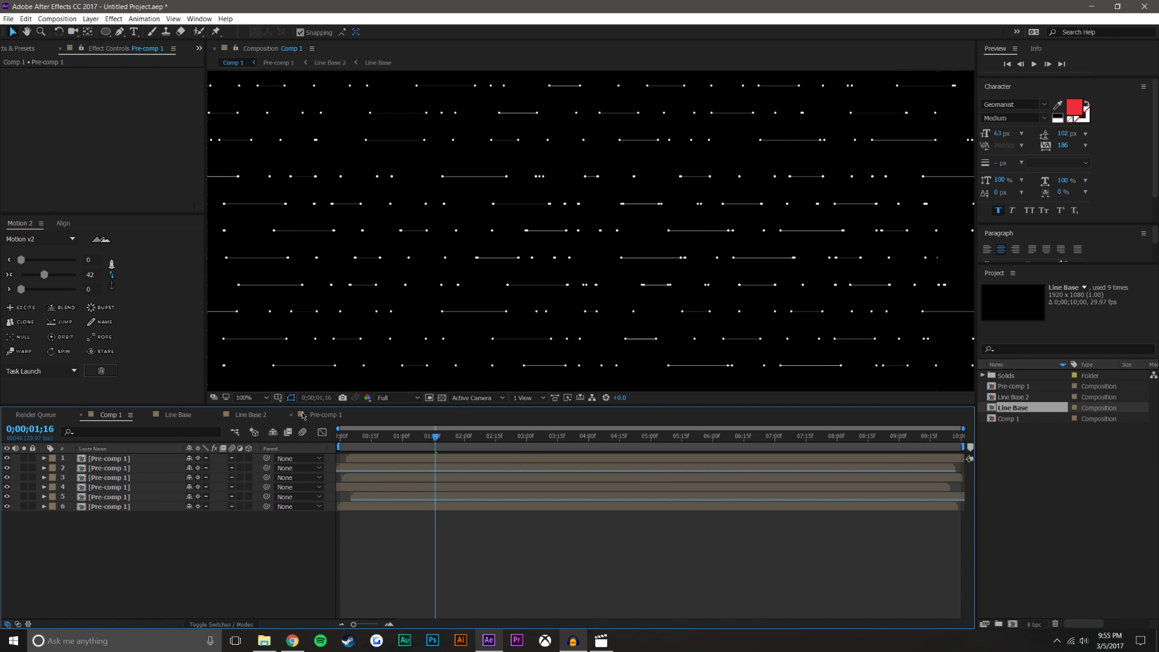
left_click(198, 459)
double_click(131, 459)
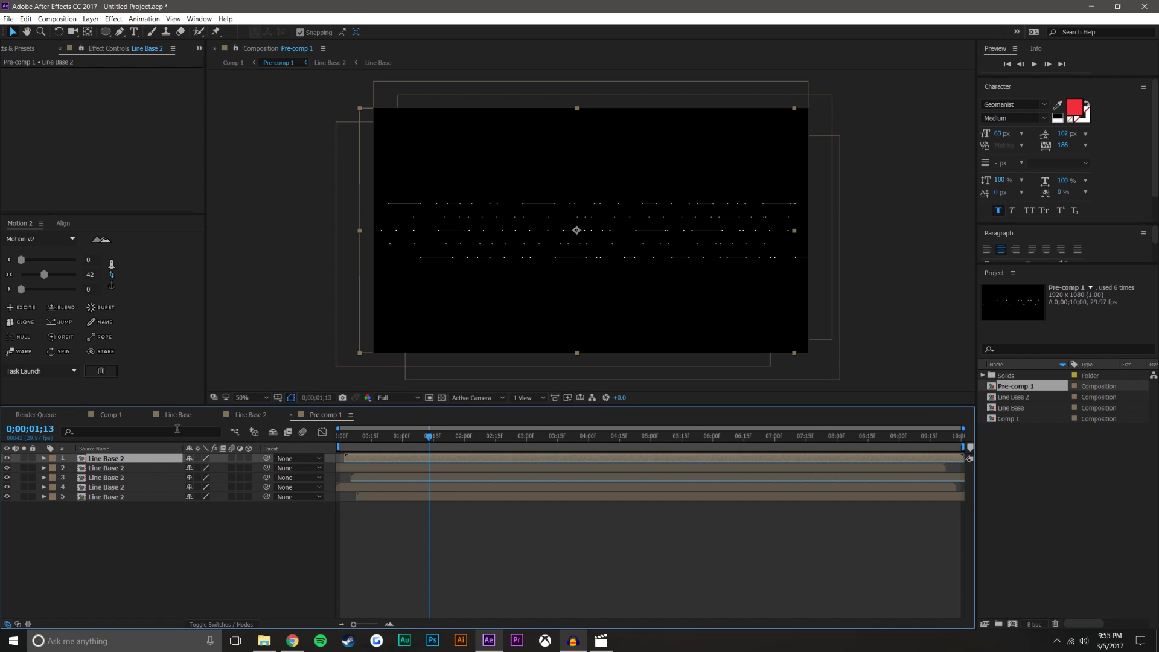
key("slash")
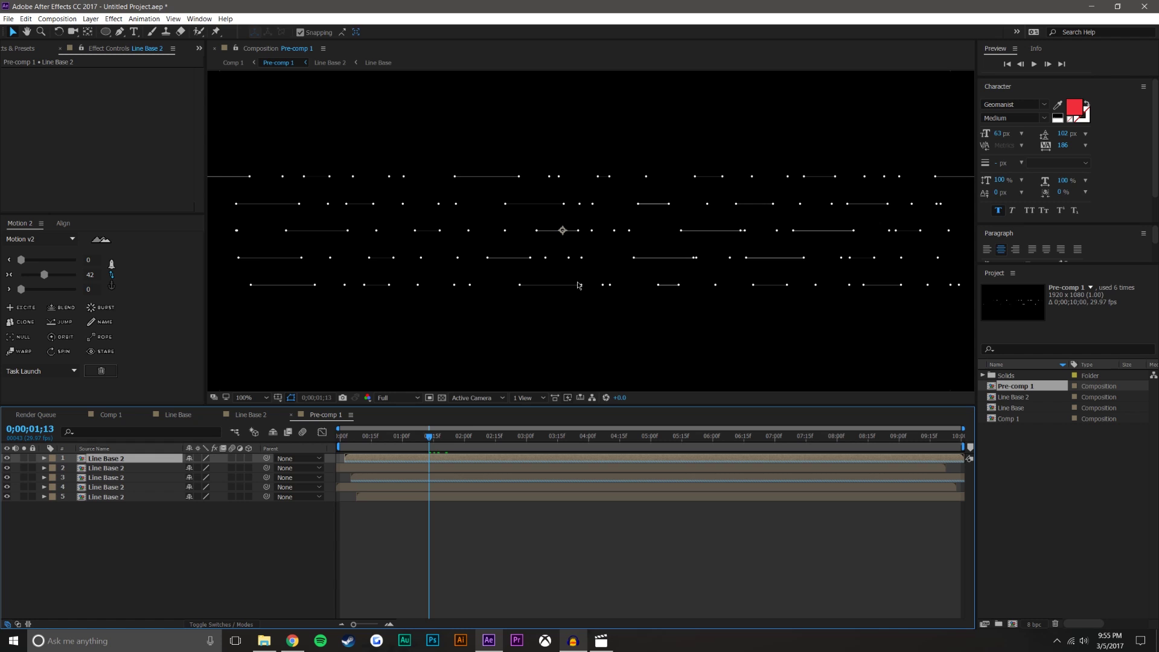
Step: Examine the spacing of the animated lines at several times in Line Base 2, Pre-comp 1 and Comp 1
double_click(125, 469)
left_click(561, 301)
scroll(561, 301, "up", 1)
left_click(325, 414)
left_click(487, 437)
left_click(111, 414)
mouse_move(486, 437)
left_mouse_down()
mouse_move(582, 438)
mouse_move(492, 439)
left_mouse_up()
left_click(250, 414)
left_click_drag(636, 437, 803, 436)
scroll(610, 230, "down", 1)
Step: Center all layers of Line Base 2 horizontally in the composition, and move a line copy toward the right
key("ctrl+a")
left_click(63, 223)
left_click(30, 251)
scroll(615, 232, "up", 1)
left_click_drag(615, 232, 824, 231)
Step: Go through the stacked Line Base layers in Line Base 2 and delete two surplus copies near the bottom of the stack
left_click(145, 468)
left_click(148, 478)
left_click(151, 488)
left_click(154, 497)
left_click(160, 507)
left_click(169, 517)
key("Delete")
left_click(172, 526)
key("Delete")
Step: Check the pattern in Comp 1, and delete another extra line copy on the right side of Line Base 2
left_click(481, 437)
left_click(111, 414)
left_click_drag(492, 437, 614, 431)
left_click(325, 415)
left_click(250, 414)
left_click(655, 436)
left_click(829, 255)
key("Delete")
Step: Shift two of the Line Base copies in Line Base 2 slightly to the right to adjust their spacing
left_click(643, 246)
left_click(712, 436)
left_click_drag(670, 245, 699, 246)
left_click_drag(573, 245, 589, 245)
left_click_drag(712, 436, 686, 436)
scroll(591, 245, "down", 1)
Step: Examine Comp 1 and Pre-comp 1 at several points in time for doubled dots and overlapping lines
left_click(776, 437)
left_click(111, 415)
left_click(325, 415)
left_click(832, 437)
left_click(111, 415)
left_click_drag(729, 435, 676, 436)
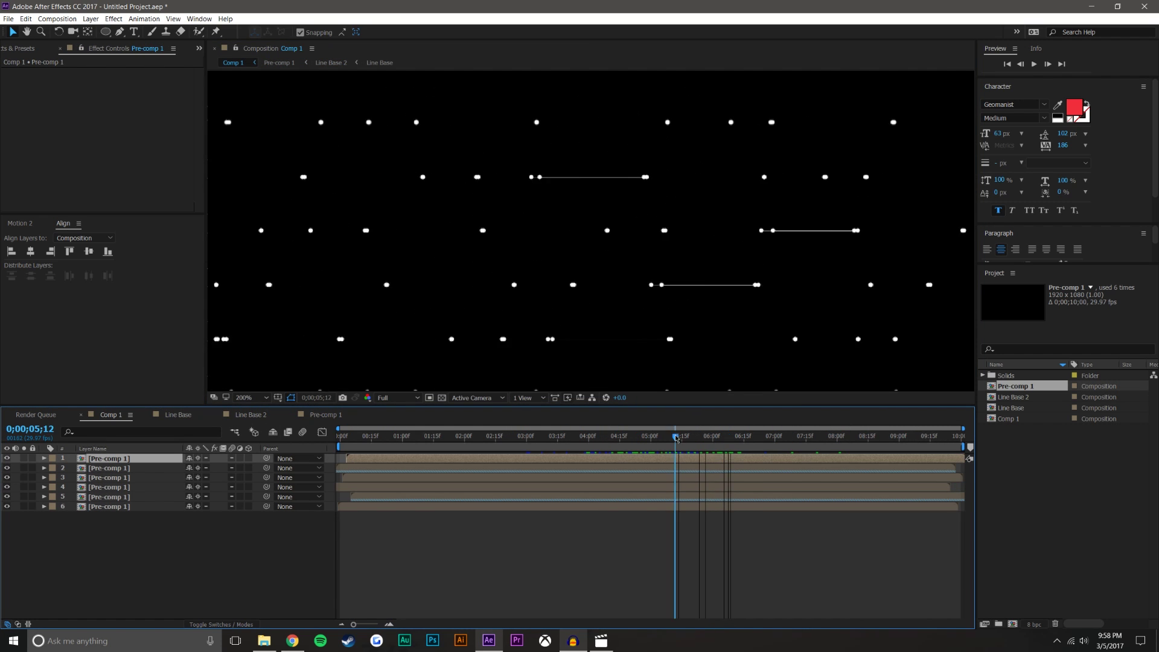
left_click(326, 414)
left_click(864, 436)
left_click(845, 477)
left_click(111, 414)
left_click(690, 436)
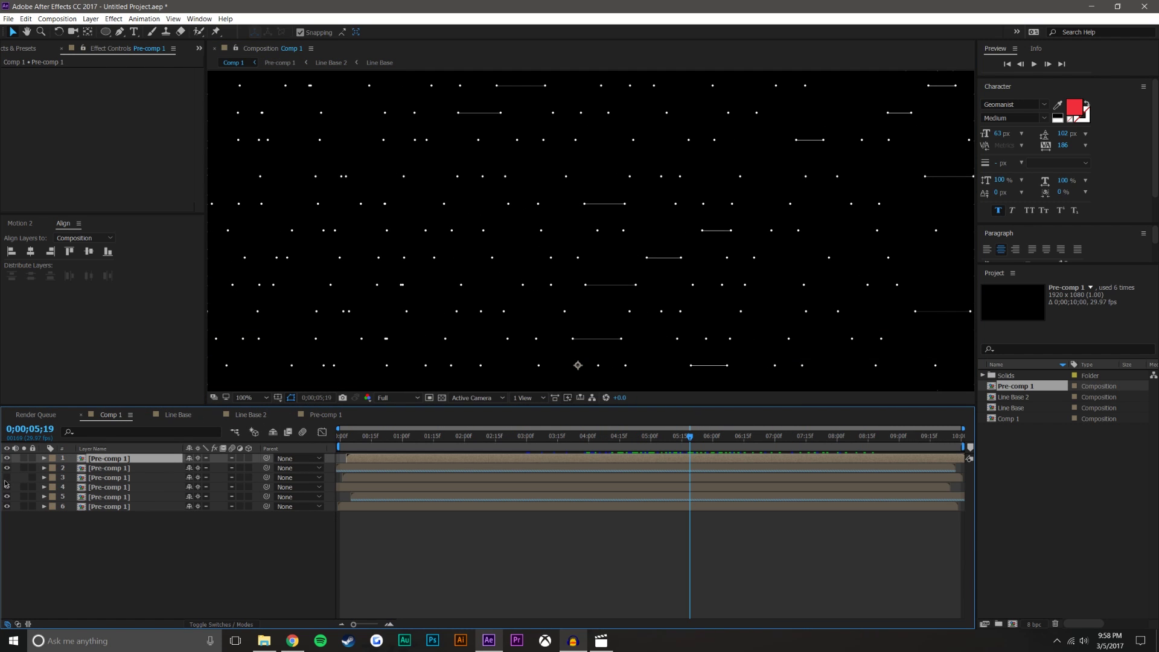
Step: Delete the third Pre-comp 1 layer from Comp 1 and scrub ahead to check the whole pattern
left_click(98, 477)
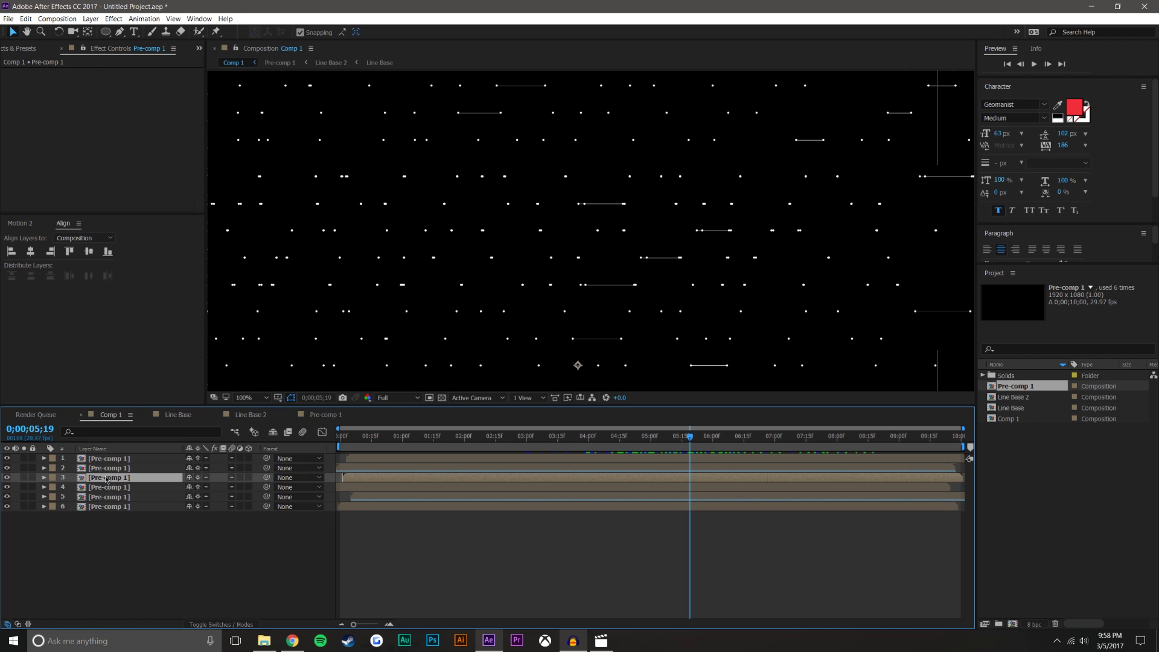
key("Delete")
scroll(470, 263, "down", 2)
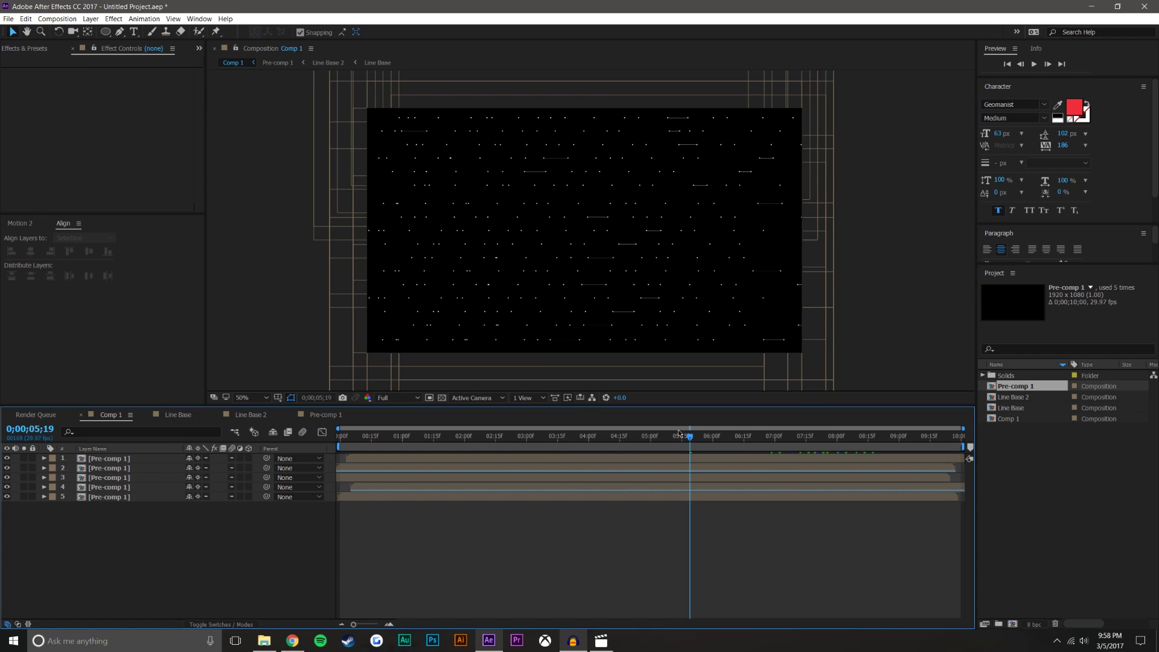
left_click_drag(687, 439, 741, 463)
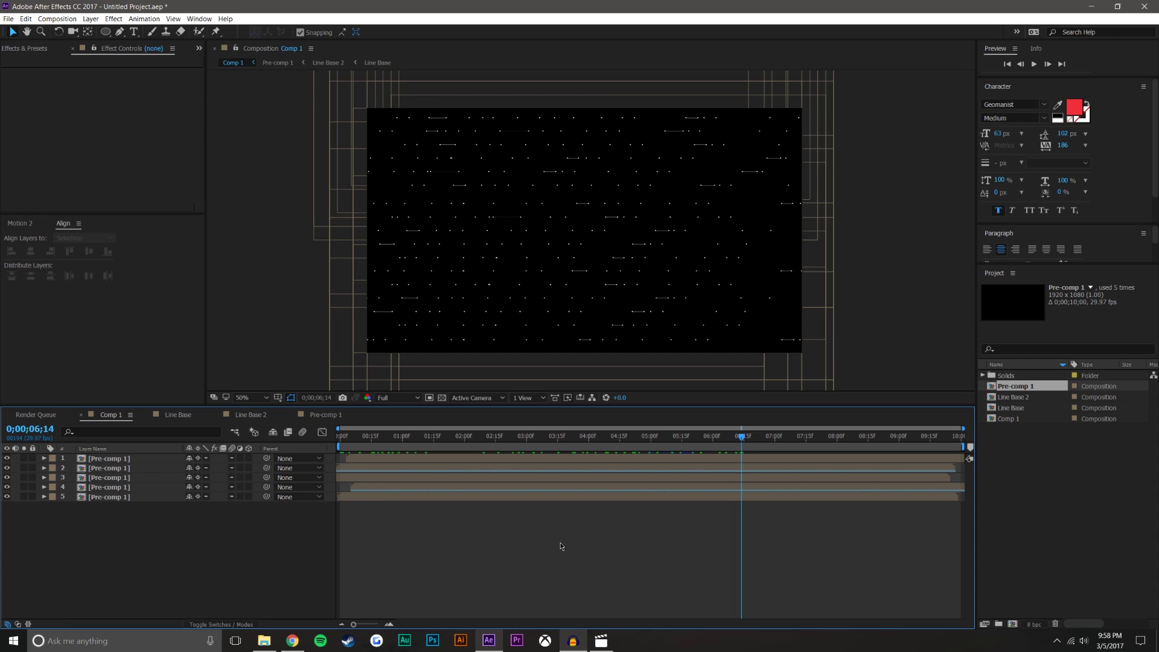
Step: Pre-compose all five Pre-comp 1 layers as "Line Background" and enable Collapse Transformations on the new layer
left_click(123, 459)
left_click(125, 497, "shift")
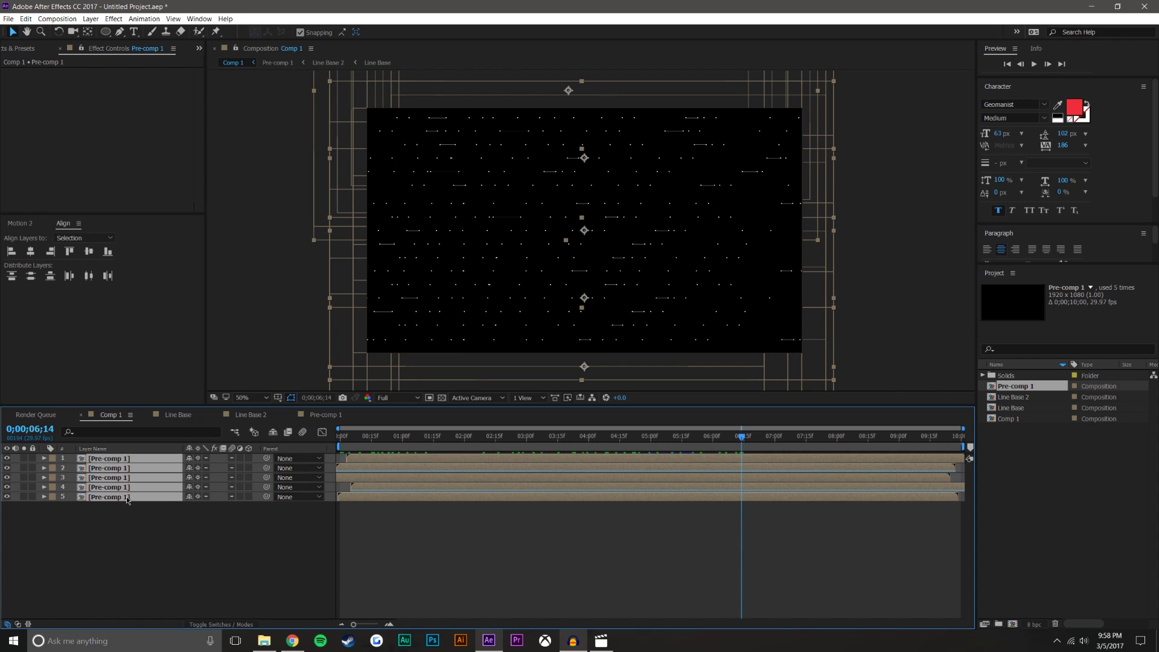
key("comma")
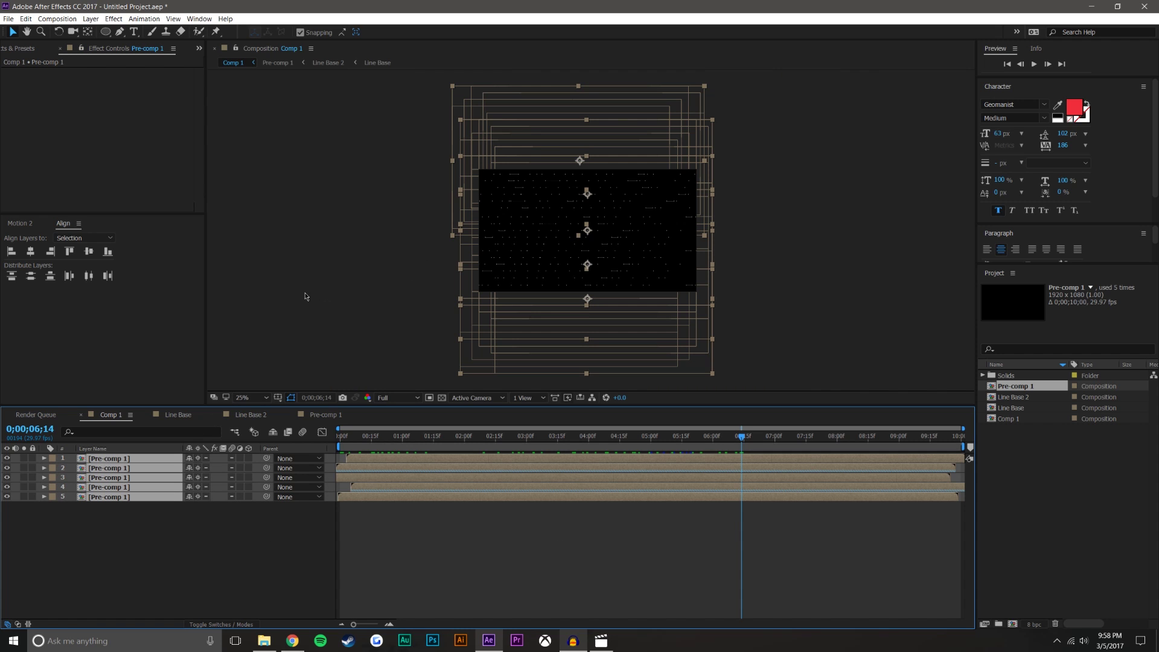
key("ctrl+shift+c")
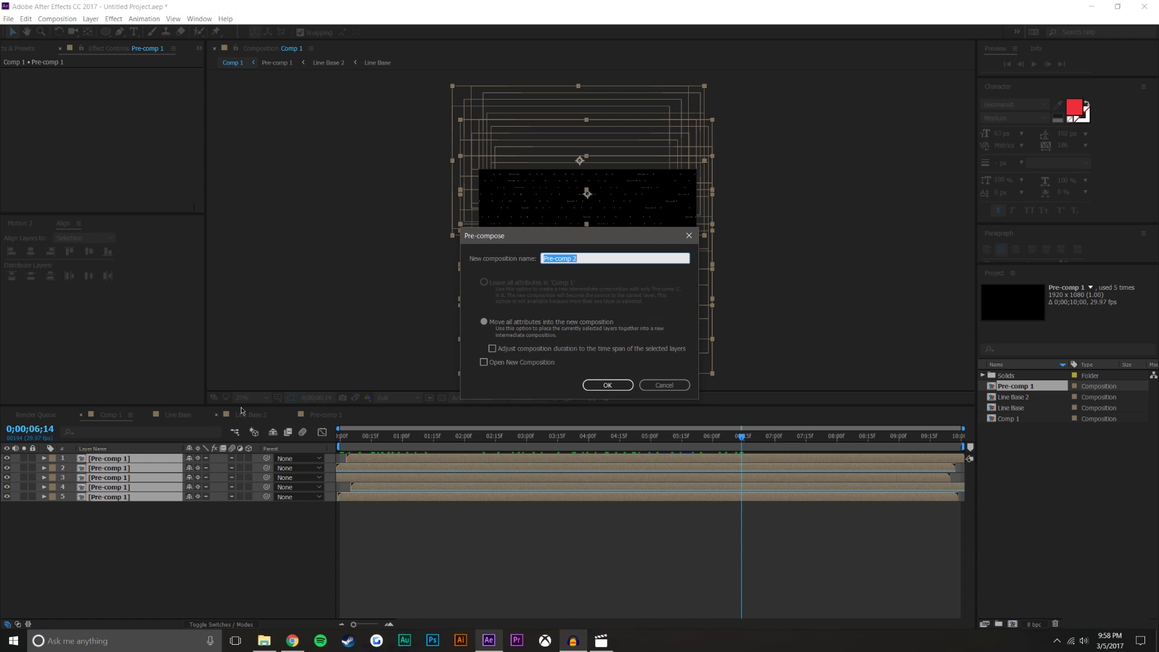
type("Line Background")
key("Return")
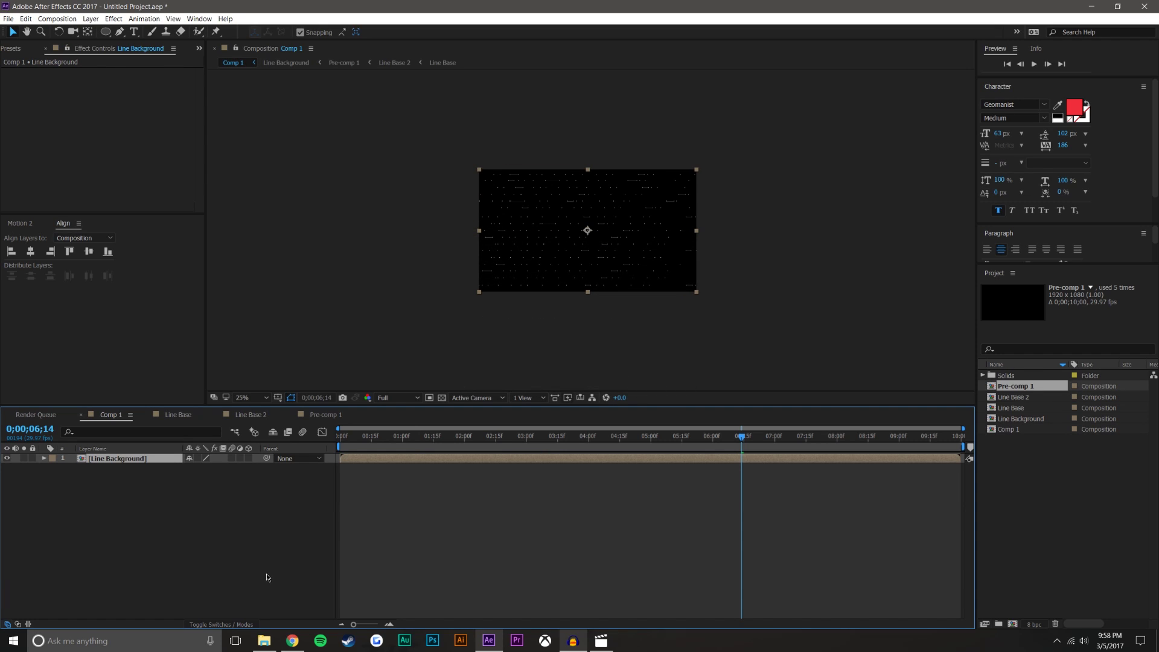
left_click(241, 521)
left_click(198, 459)
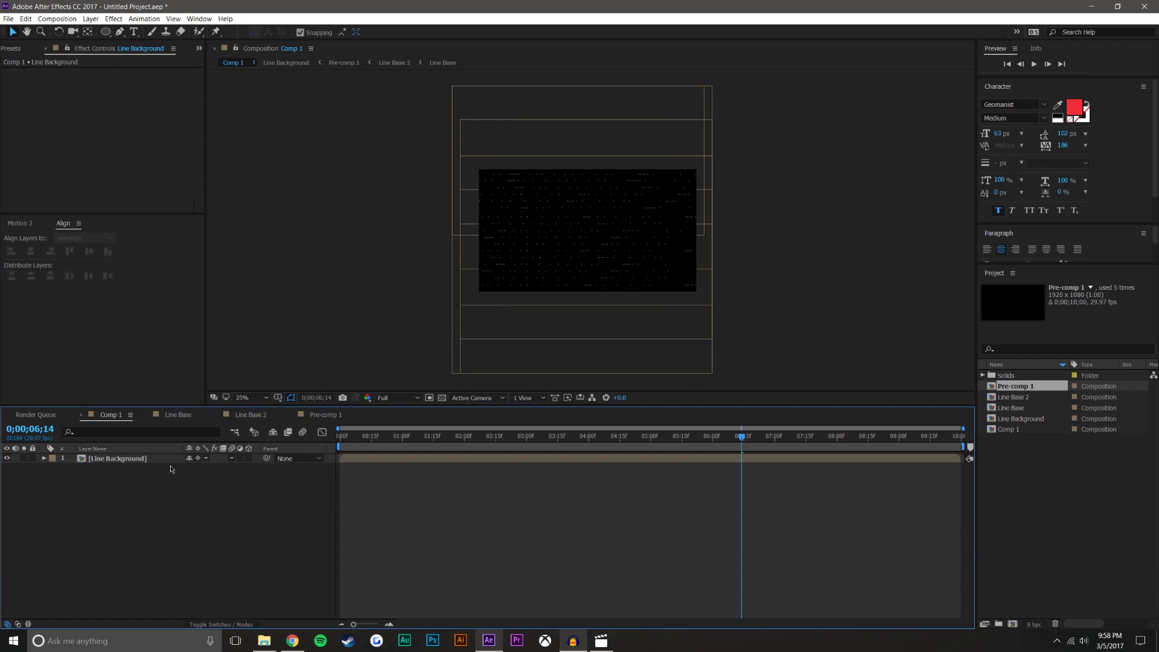
Step: Try scaling the Line Background layer up to about 111%, and show its Rotation property
left_click(136, 459)
key("s")
left_click_drag(223, 474, 281, 464)
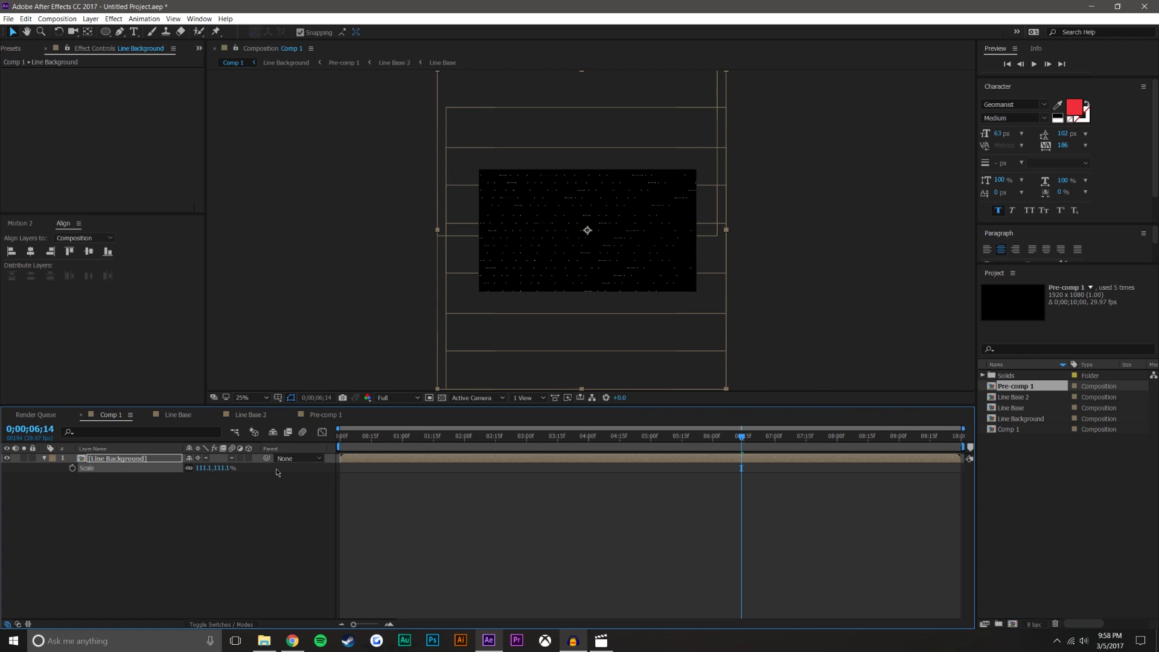
key("r")
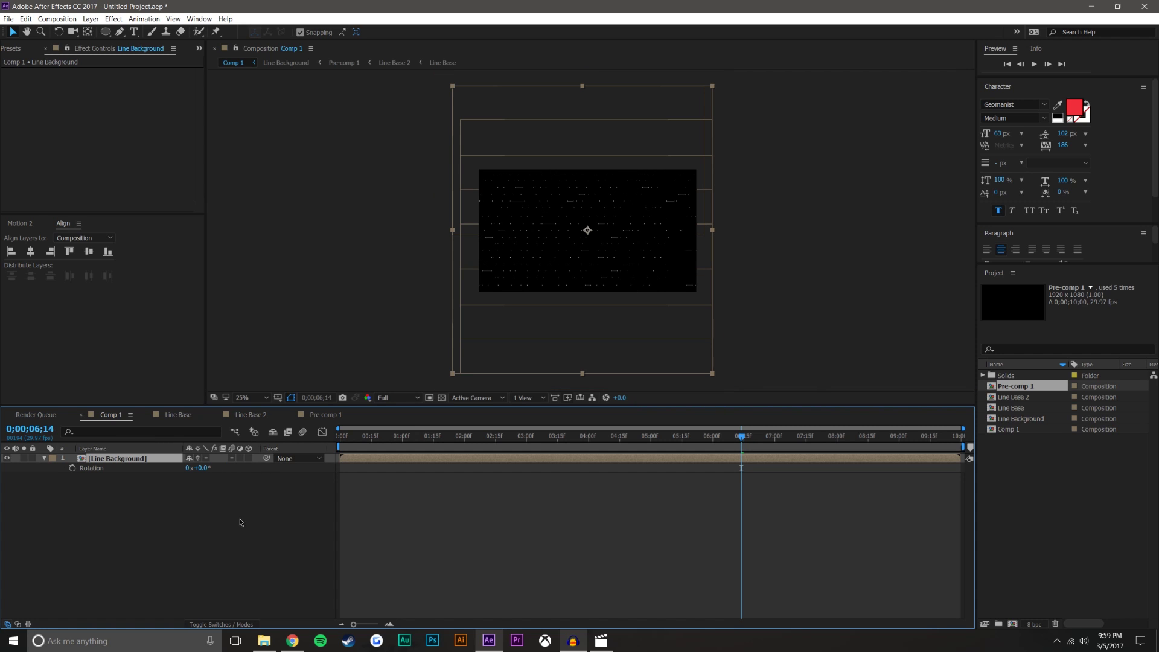
left_click(241, 522)
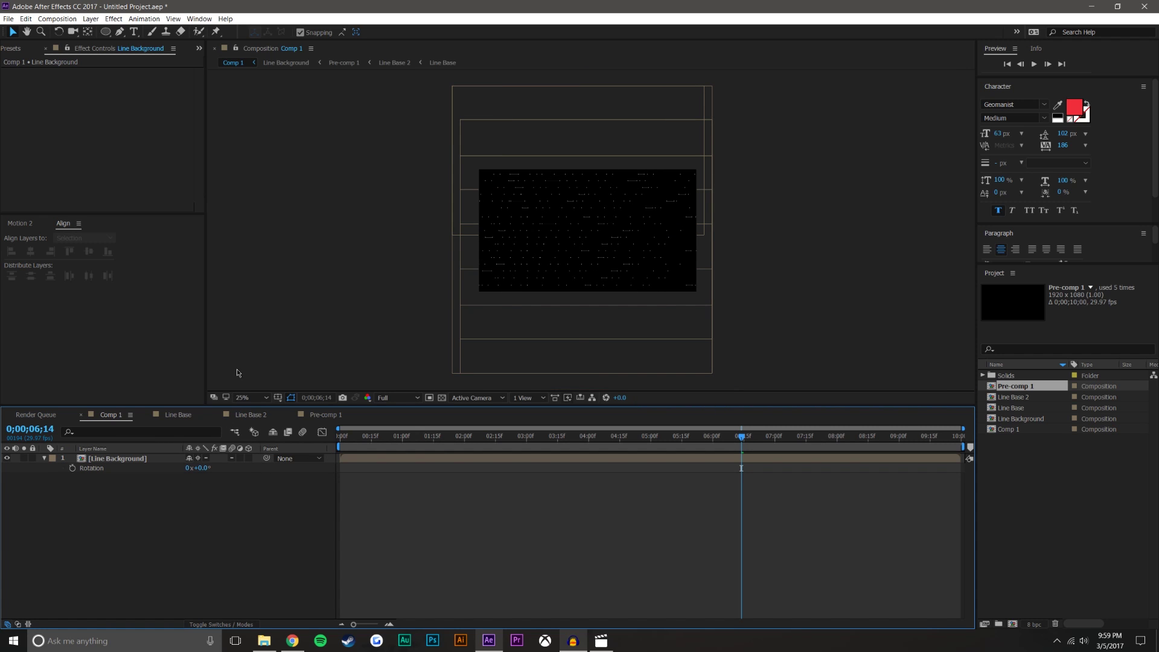
Step: Create a new composition with a duration of 5 seconds
left_click(48, 19)
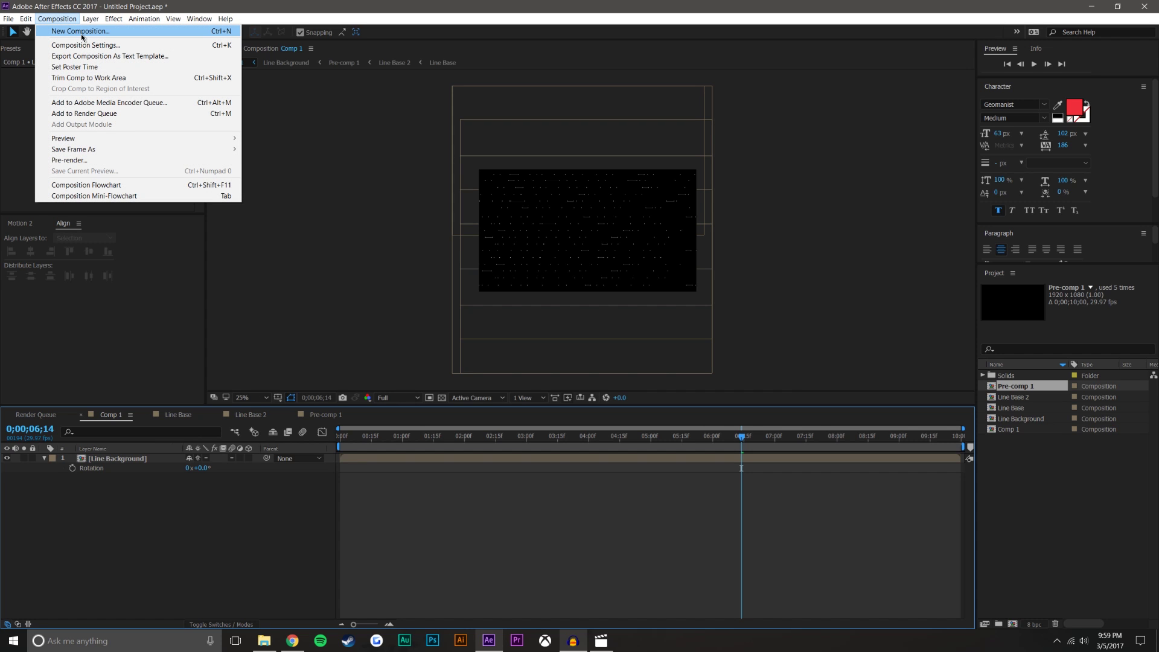
left_click(81, 32)
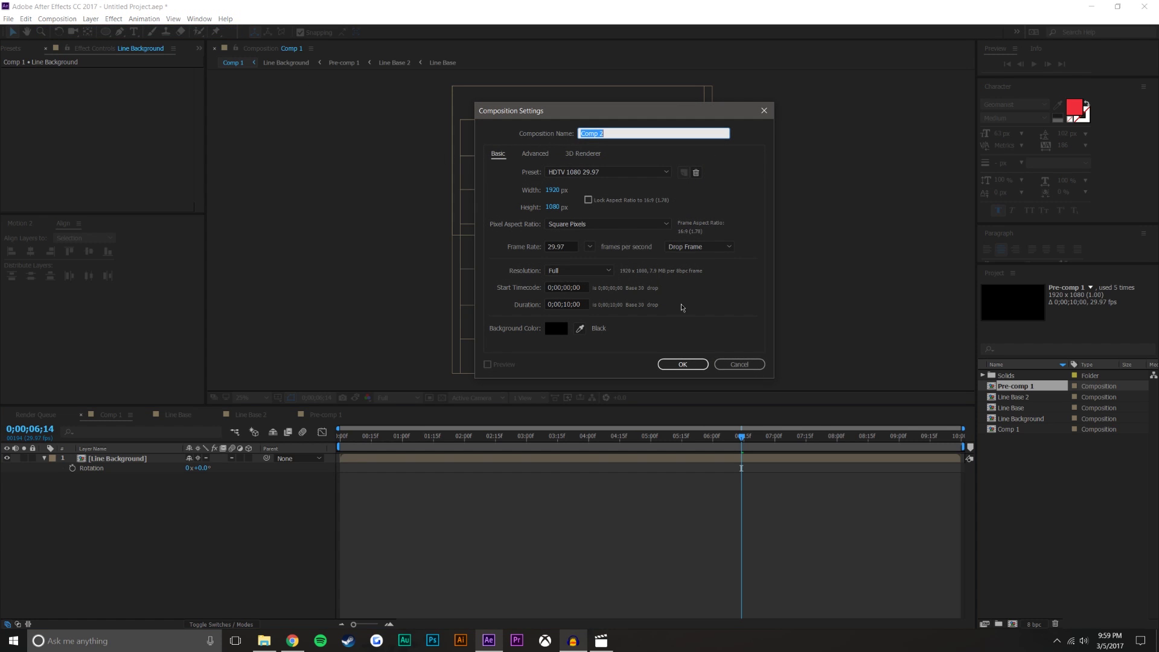
left_click_drag(573, 303, 566, 303)
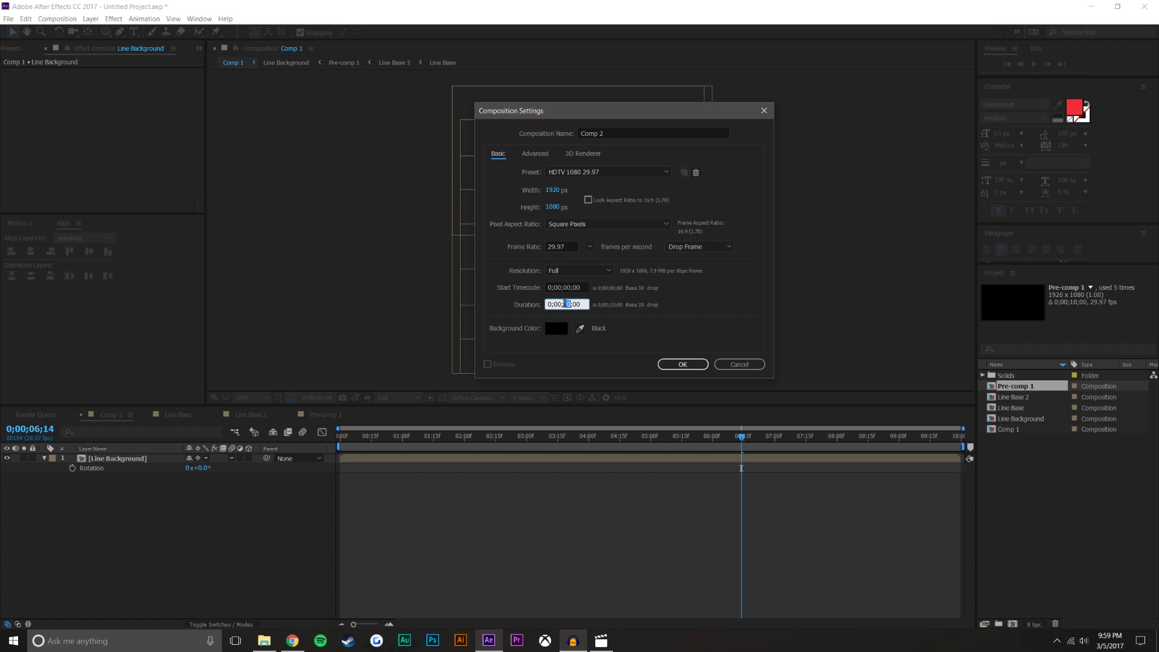
type("5")
key("Return")
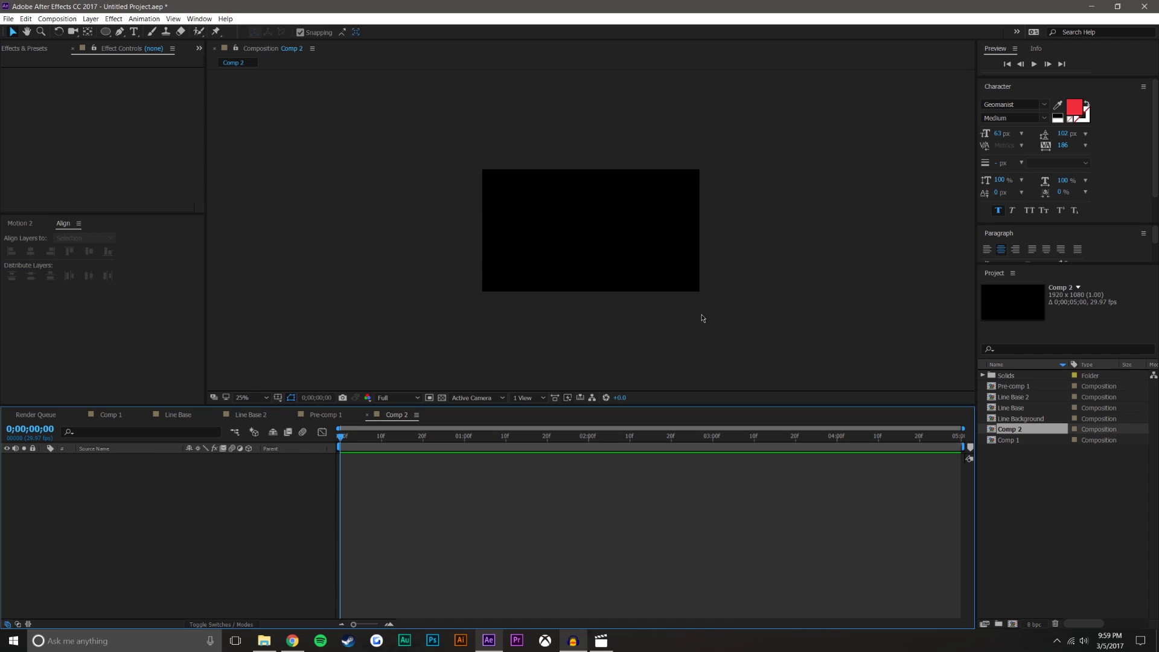
Step: Add the Line Background composition to Comp 2 and scrub through to the end to review the animation
left_click(1063, 523)
left_click_drag(1023, 418, 531, 286)
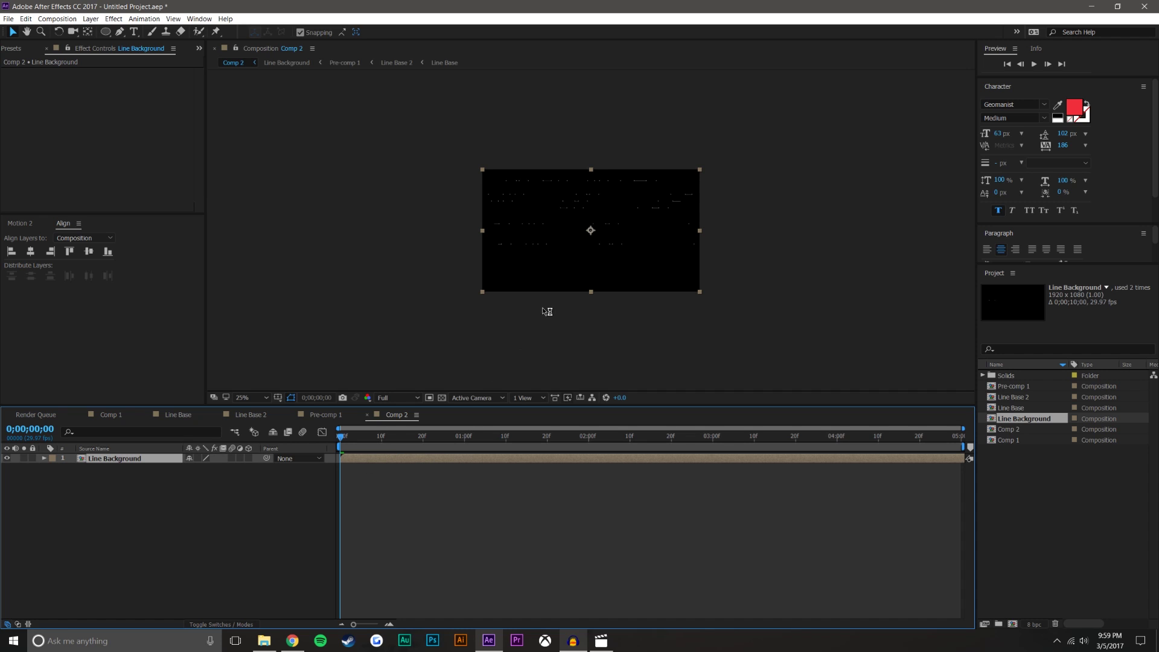
scroll(552, 308, "up", 2)
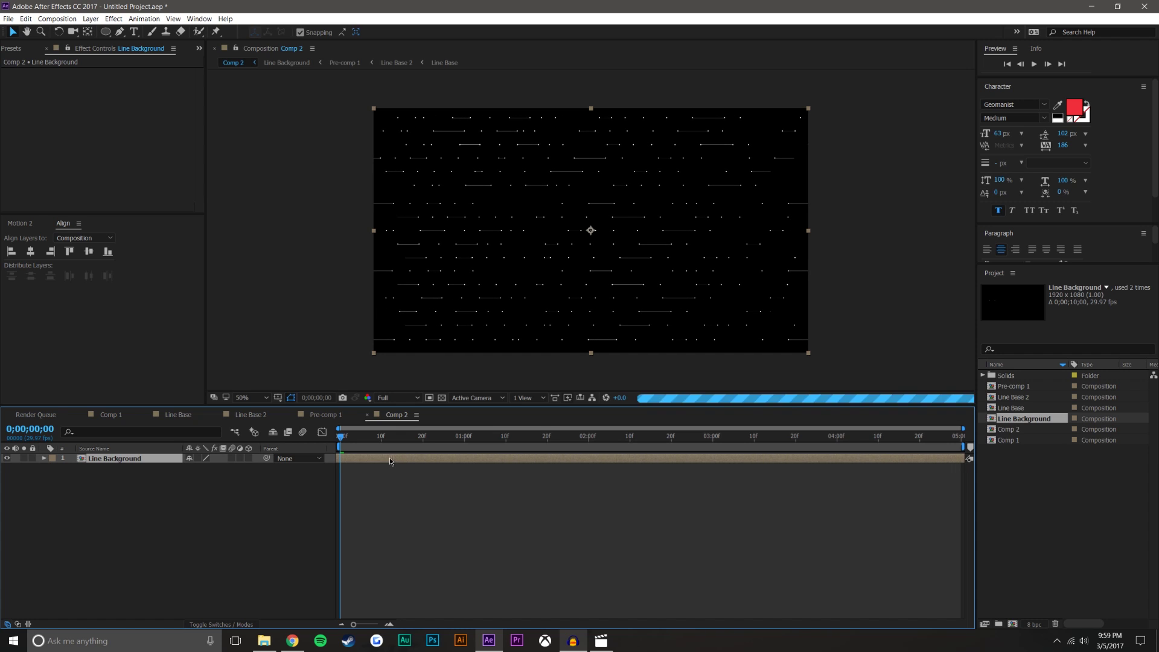
left_click(465, 498)
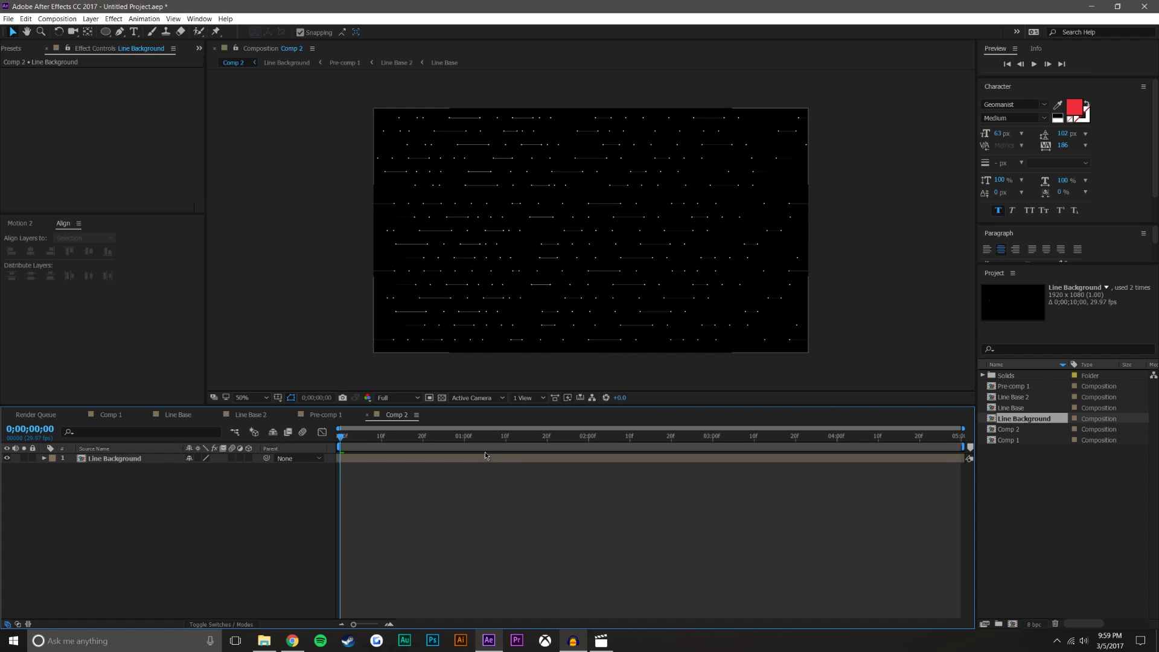
mouse_move(444, 437)
left_mouse_down()
mouse_move(959, 471)
mouse_move(740, 471)
mouse_move(619, 457)
mouse_move(966, 457)
mouse_move(406, 455)
mouse_move(434, 453)
left_mouse_up()
left_click_drag(488, 418, 996, 436)
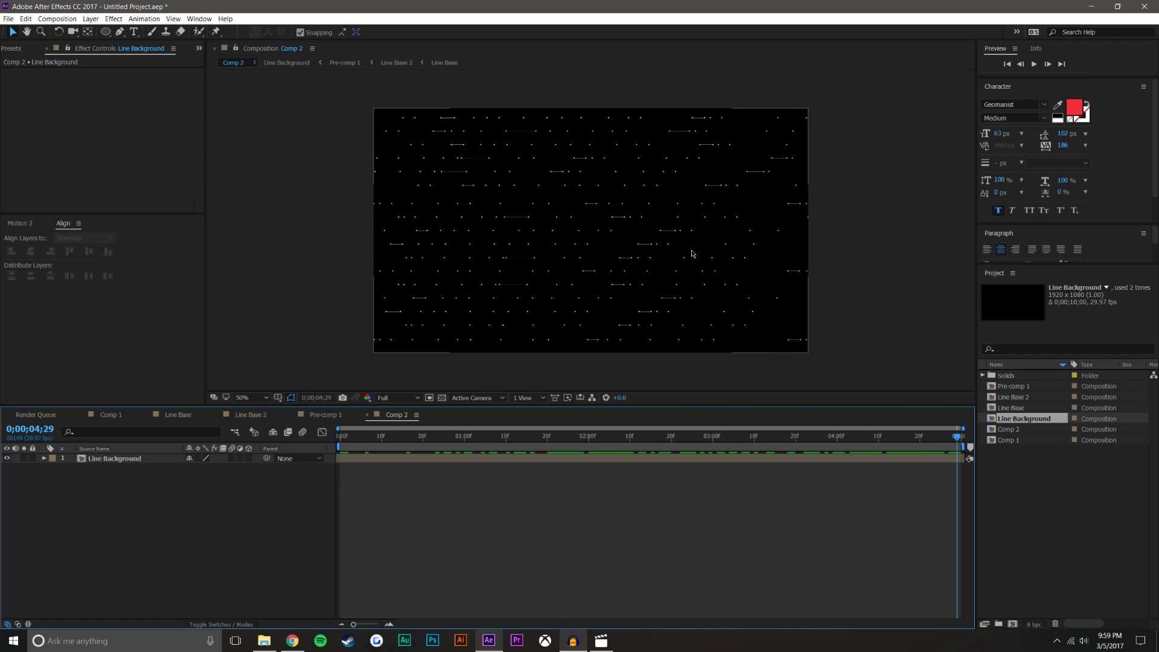
Step: Open the nested compositions from Line Background down to Line Base 2
double_click(113, 458)
double_click(134, 460)
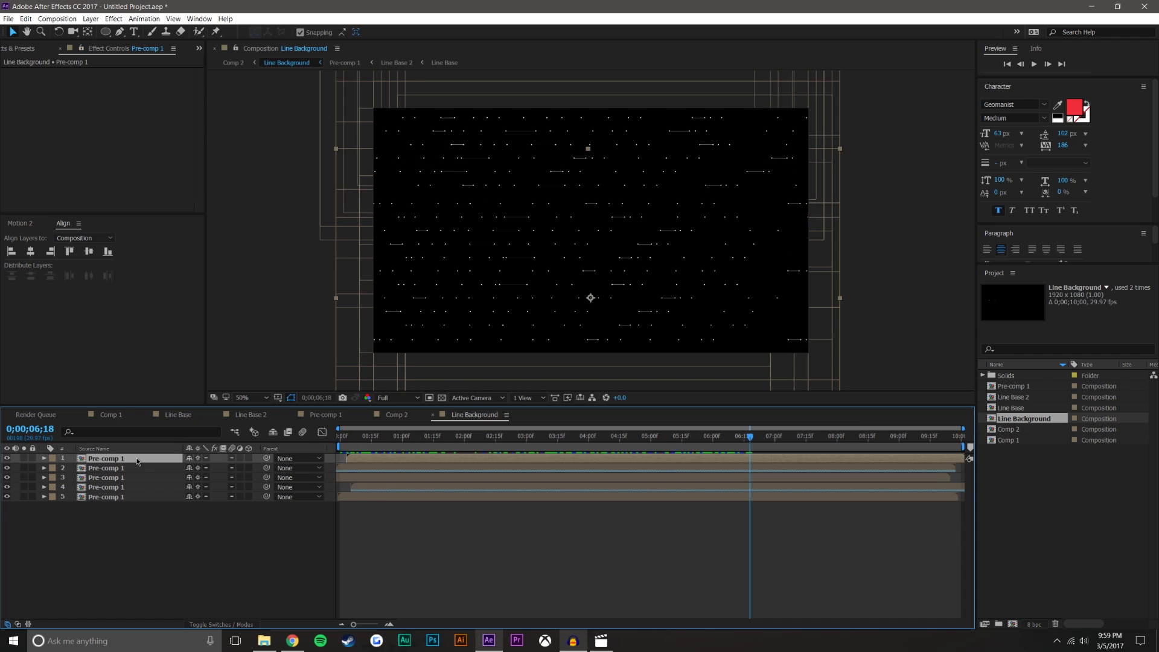
double_click(134, 477)
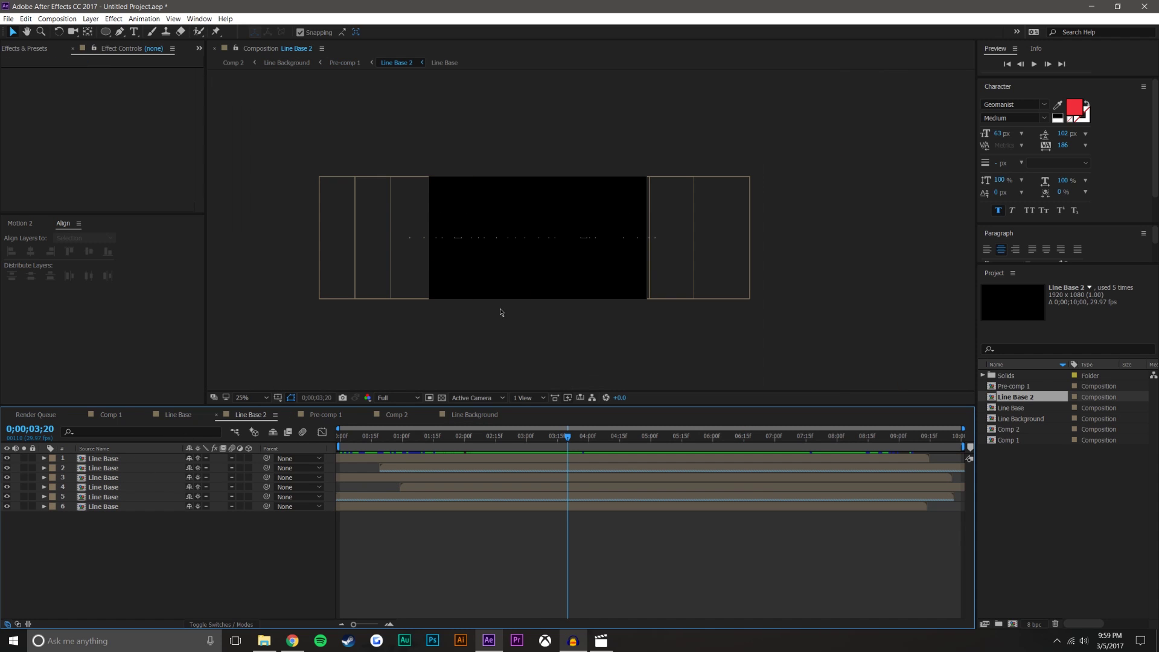
Step: Nudge the Line Base copy just right of the center slightly to the left, checking its spacing at different times
left_click_drag(571, 429, 865, 437)
left_click(770, 276)
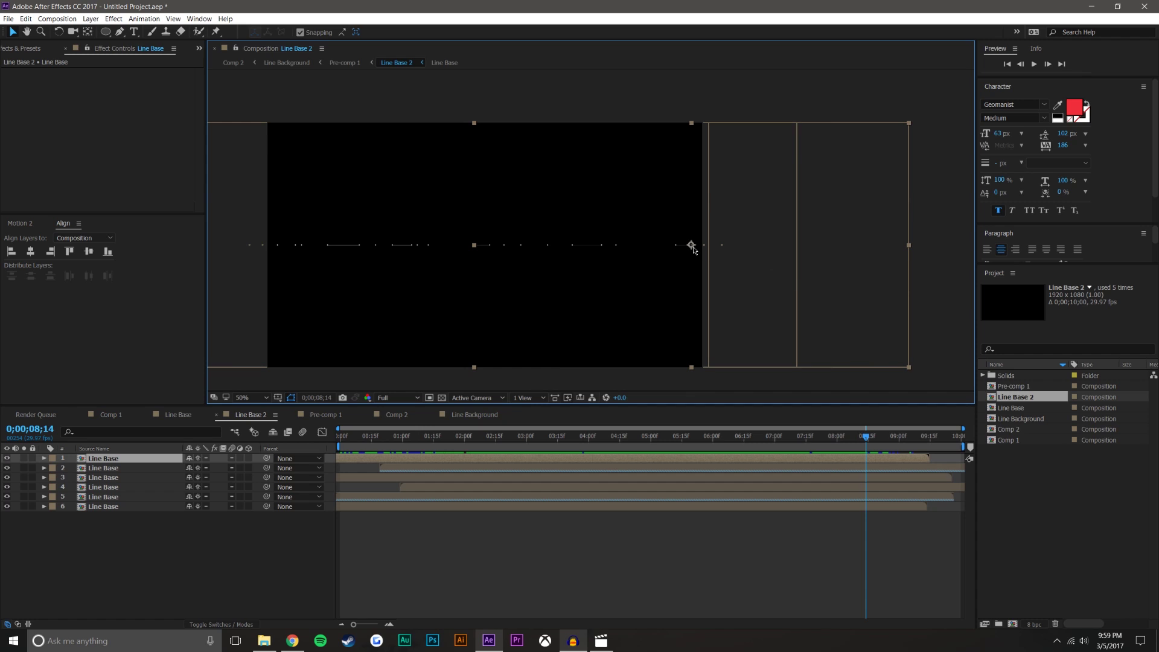
mouse_move(581, 244)
left_mouse_down()
mouse_move(555, 250)
mouse_move(598, 247)
mouse_move(555, 244)
mouse_move(566, 245)
left_mouse_up()
left_click_drag(865, 429, 683, 429)
left_click(759, 286)
left_click_drag(566, 245, 575, 245)
left_click(697, 546)
Step: Move the rightmost Line Base copy in Line Base 2 left to close its gap, and scrub back to the start
left_click(816, 302)
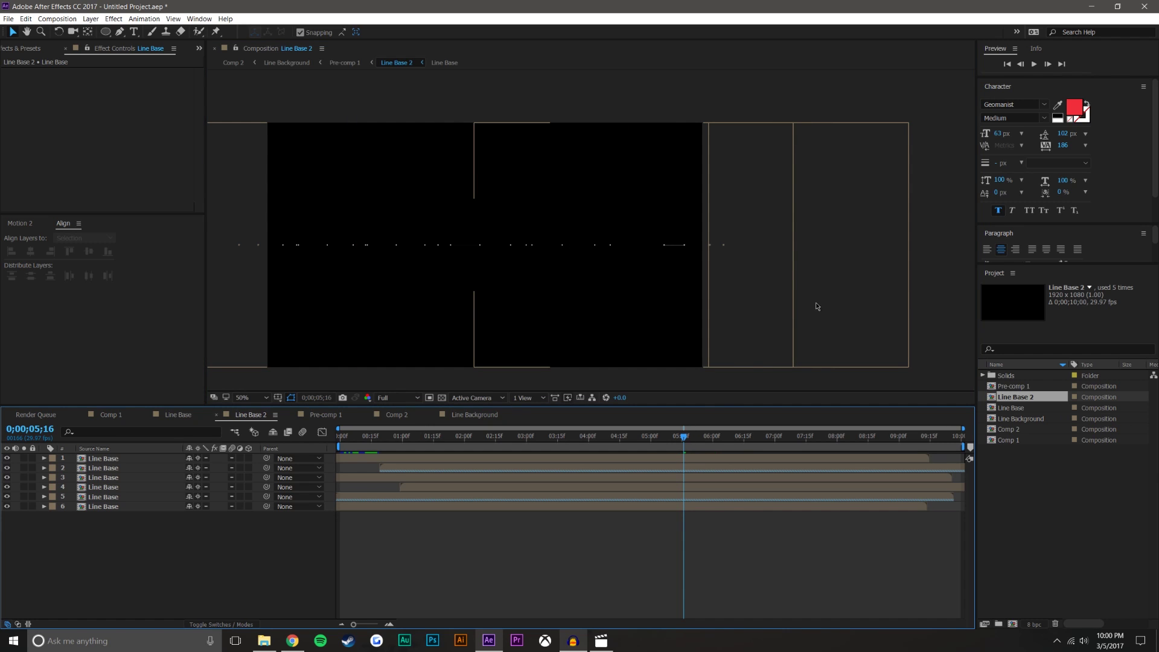
left_click_drag(691, 244, 651, 244)
left_click(685, 436)
left_click_drag(696, 438, 648, 426)
scroll(618, 258, "up", 2)
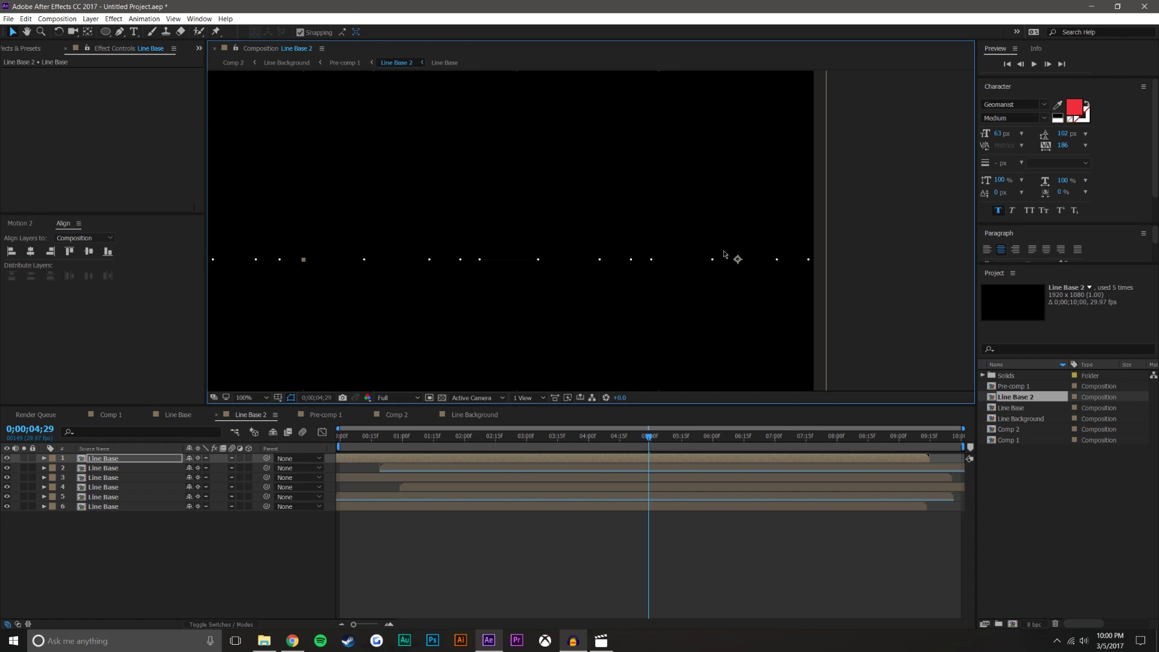
scroll(725, 254, "down", 1)
left_click(729, 518)
left_click_drag(647, 437, 346, 436)
Step: Close the Line Background, Pre-comp 1, Line Base 2, Line Base and Comp 1 timelines, keeping only Comp 2 open
left_click(470, 415)
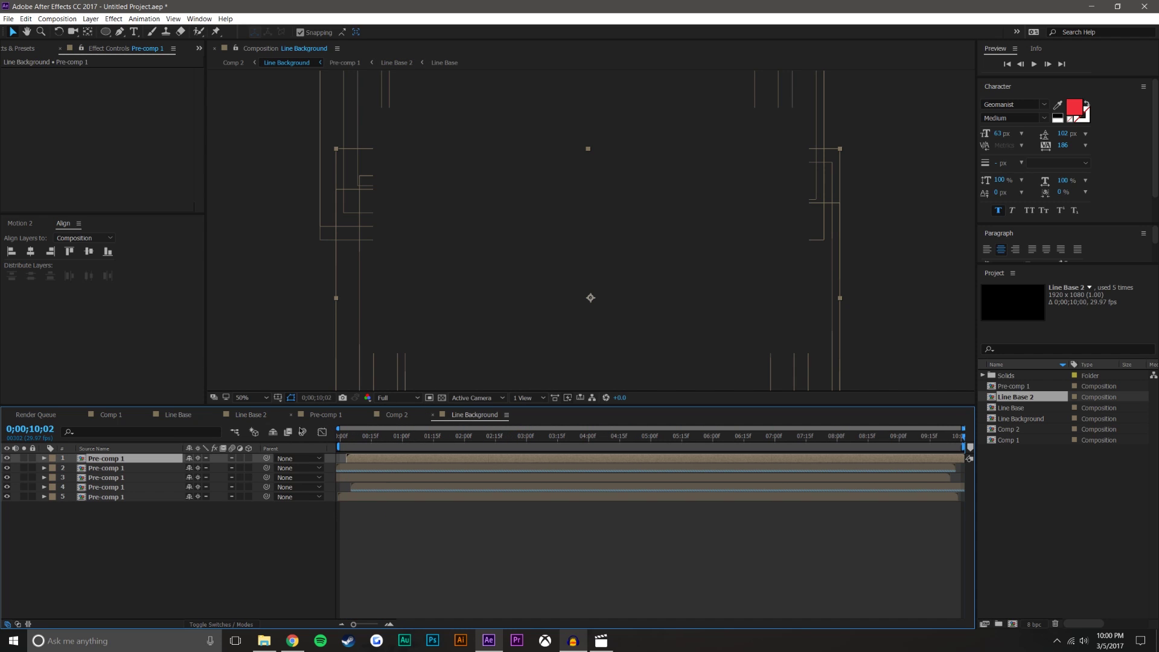
left_click(650, 299)
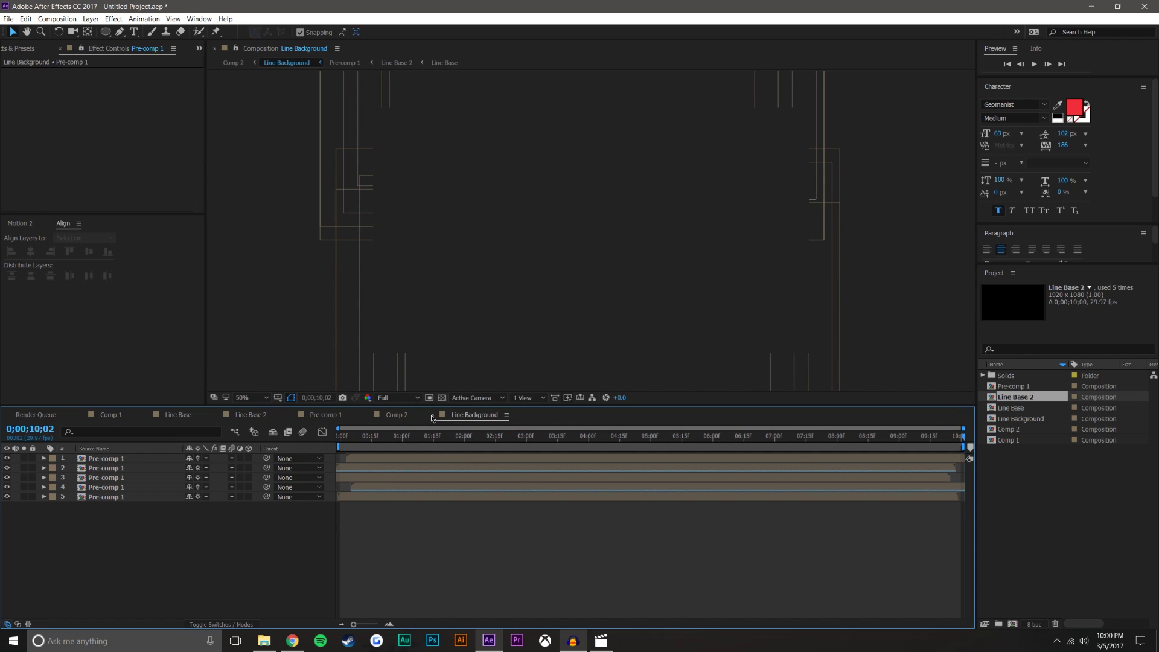
left_click(432, 416)
left_click(451, 436)
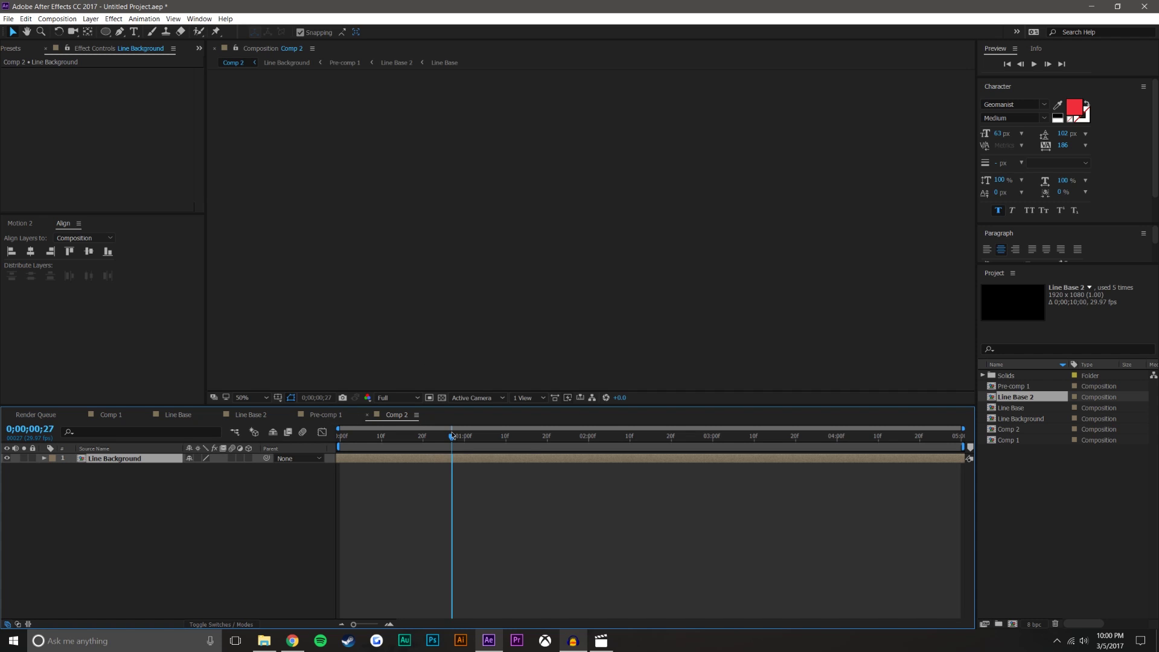
left_click(291, 415)
left_click(218, 415)
left_click(147, 415)
left_click(83, 415)
left_click(395, 498)
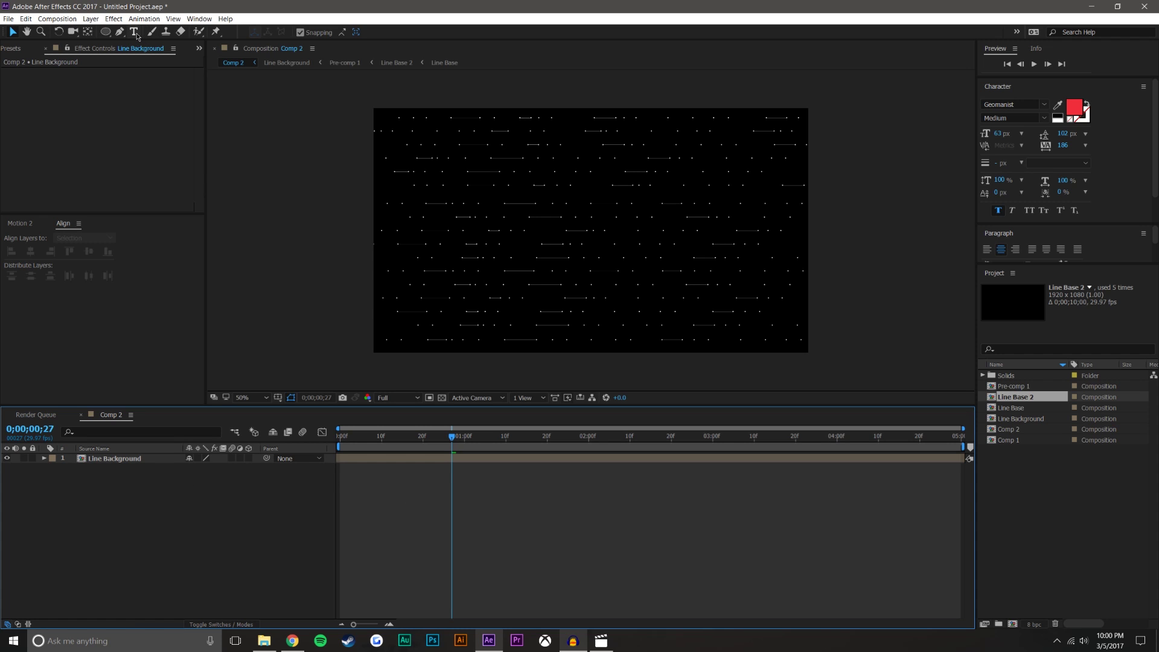
Step: Add a dark gray (1A1A1A) solid to Comp 2 and place it beneath the Line Background layer
left_click(90, 19)
mouse_move(102, 31)
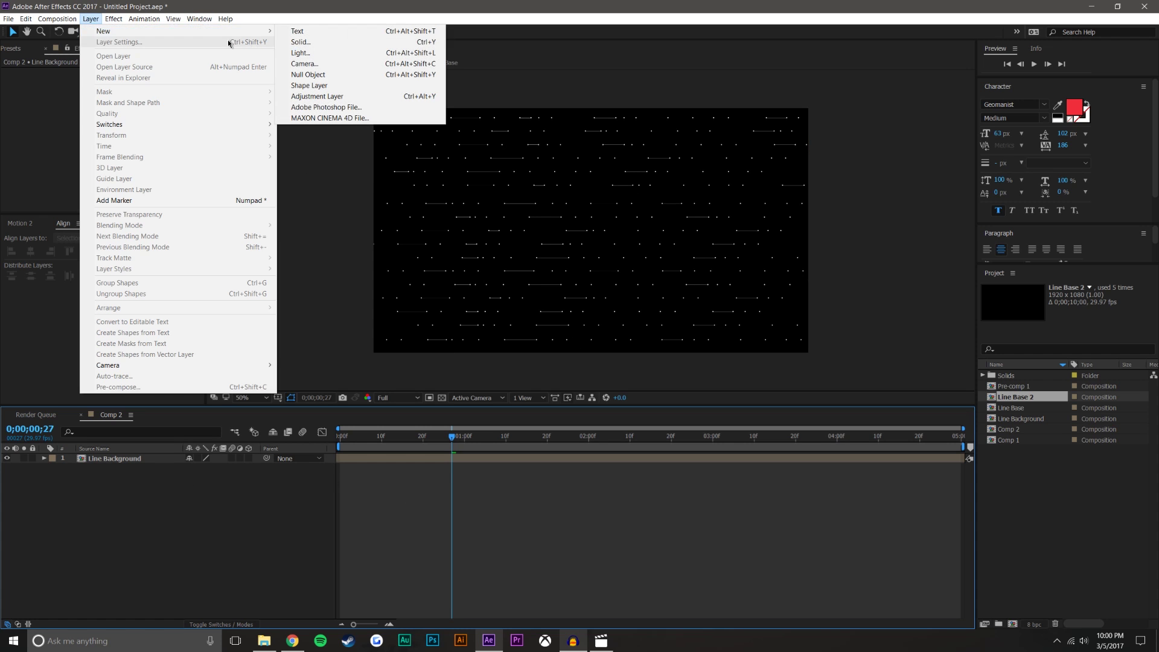
left_click(299, 43)
left_click(572, 388)
left_click_drag(715, 423, 660, 481)
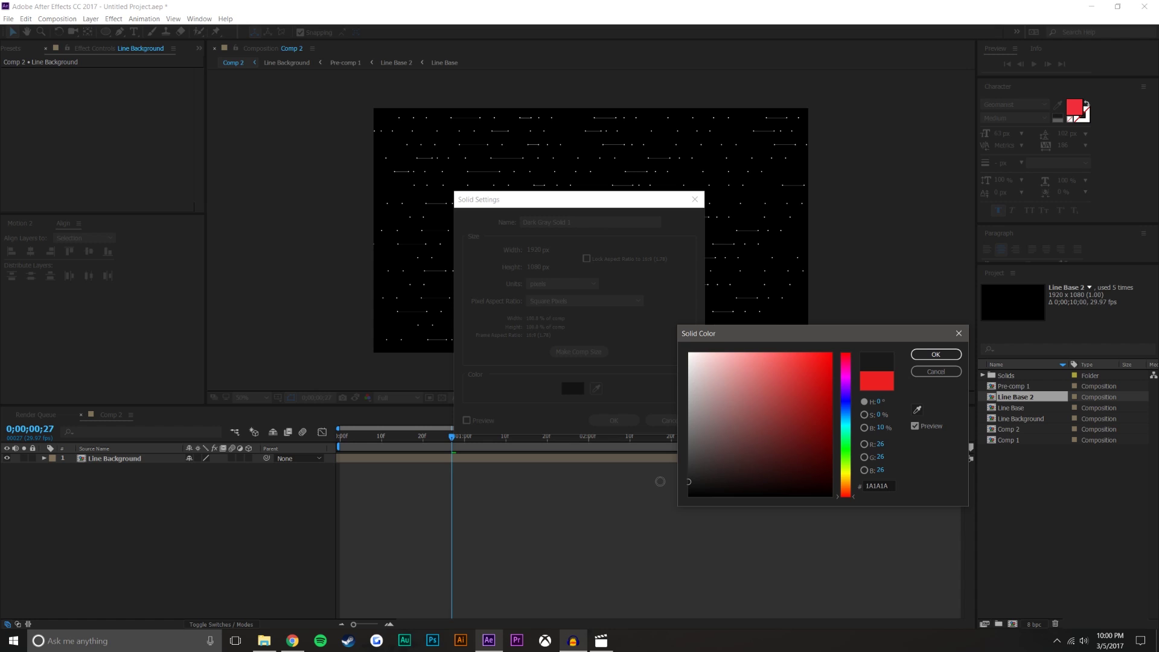
left_click(936, 354)
left_click(614, 420)
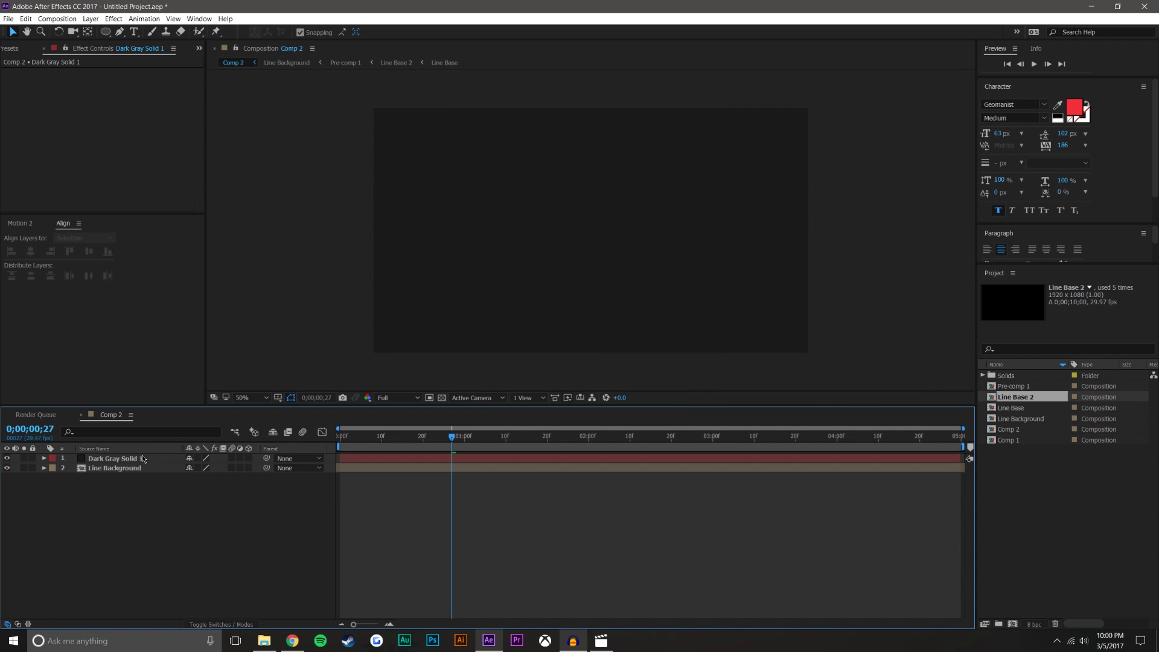
left_click_drag(145, 458, 135, 495)
left_click(142, 529)
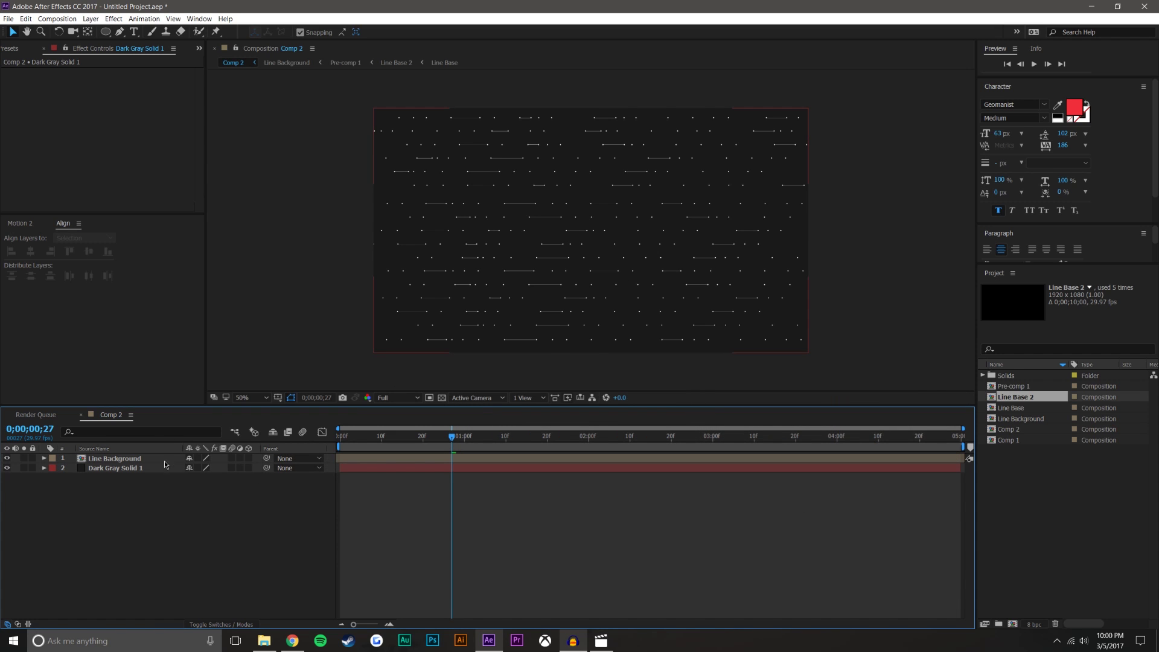
Step: Collapse transformations on the Line Background layer and scale it up slightly
left_click(191, 460)
left_click(198, 459)
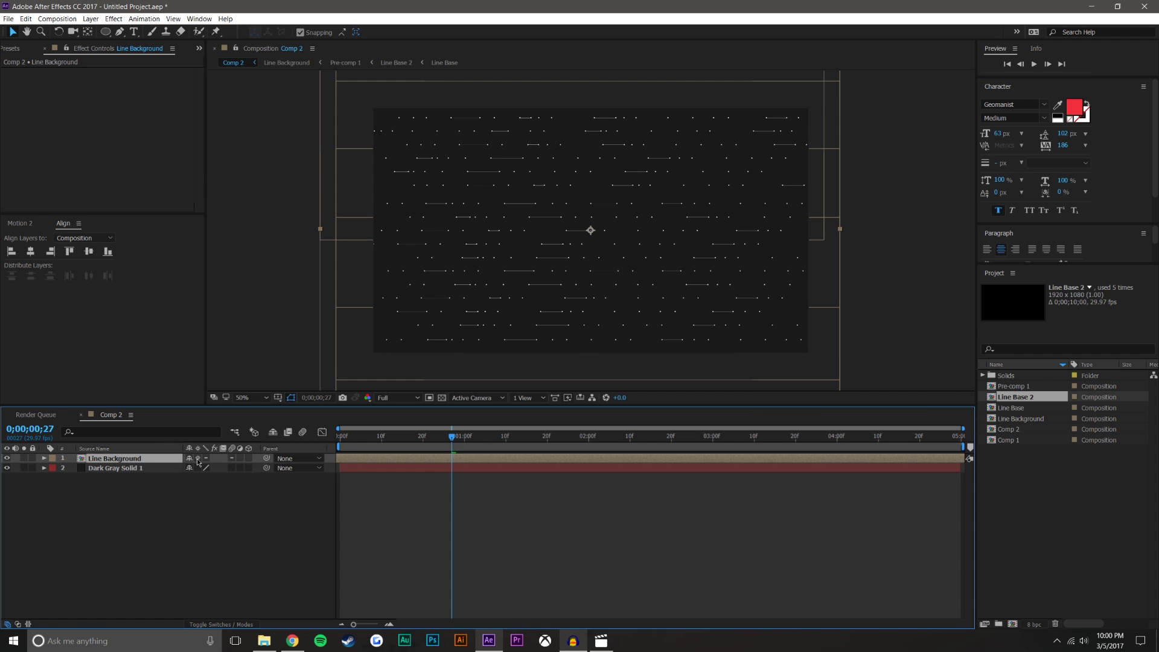
key("s")
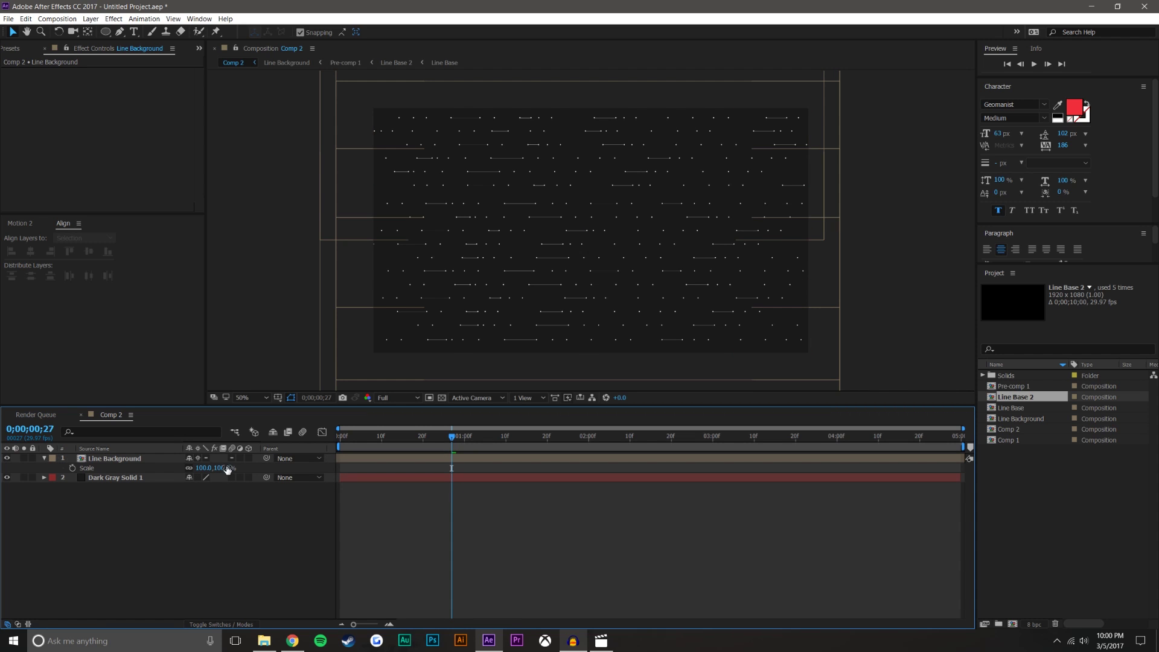
mouse_move(214, 468)
left_mouse_down()
mouse_move(240, 467)
mouse_move(194, 468)
left_mouse_up()
Step: Rotate the Line Background layer to about -2.1° and lower its opacity to 42%
key("r")
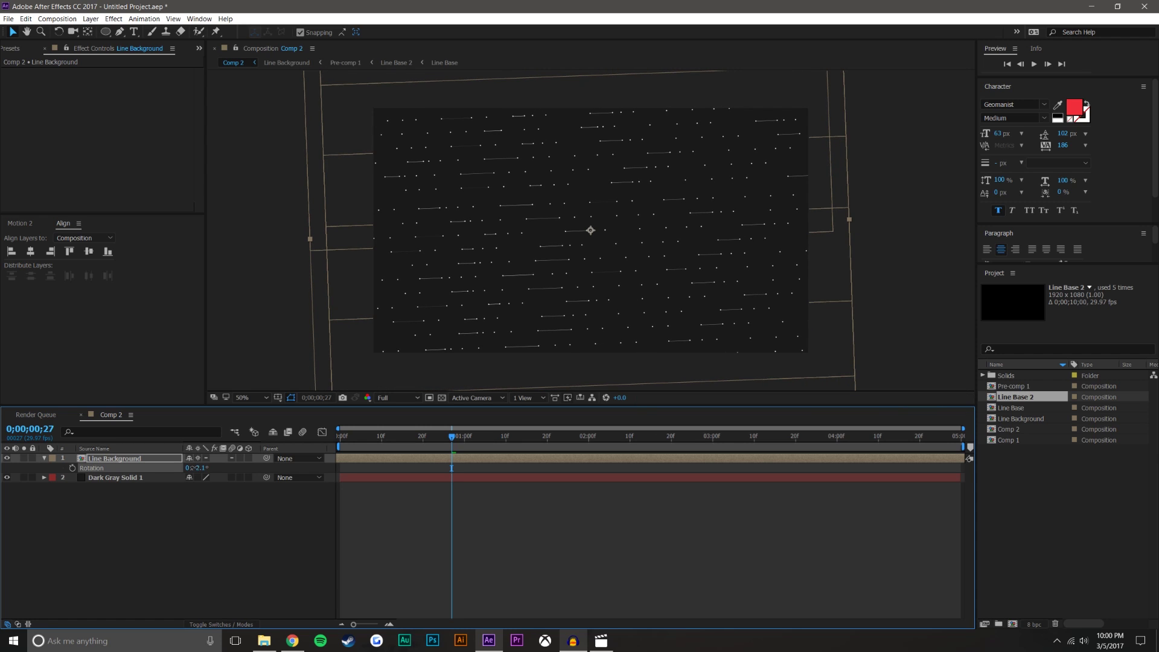
left_click(205, 538)
left_click(145, 459)
key("t")
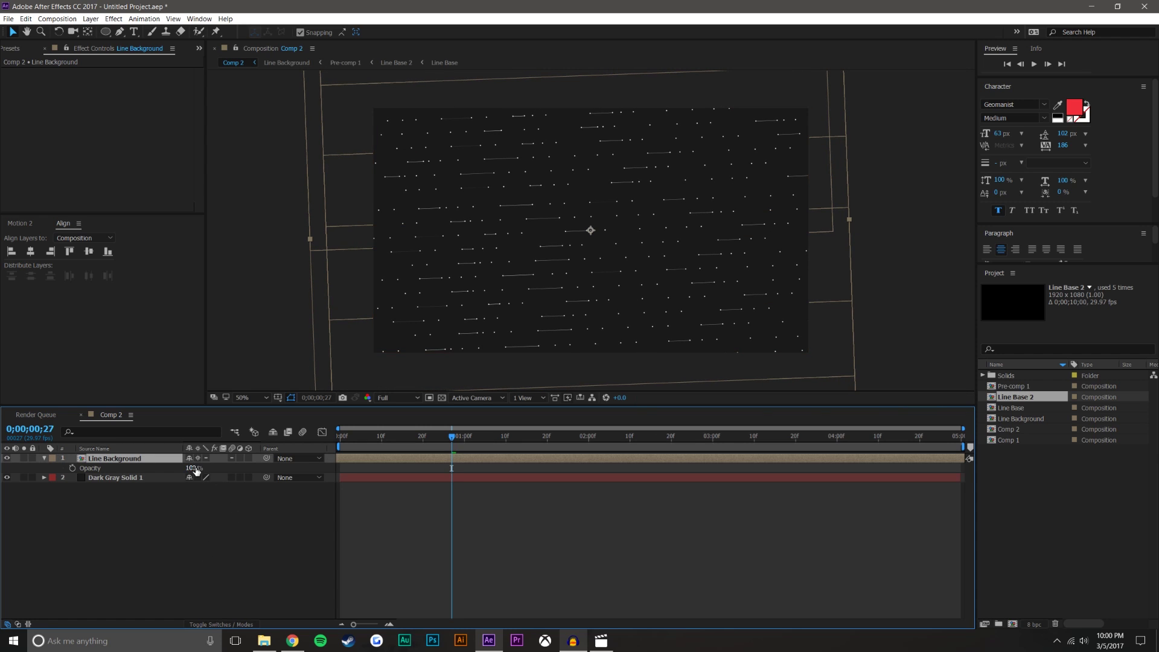
mouse_move(194, 469)
left_mouse_down()
mouse_move(156, 469)
mouse_move(199, 468)
left_mouse_up()
left_click(586, 551)
Step: Scrub through the background animation in Comp 2 and set the preview resolution to Quarter
left_click_drag(451, 436, 400, 431)
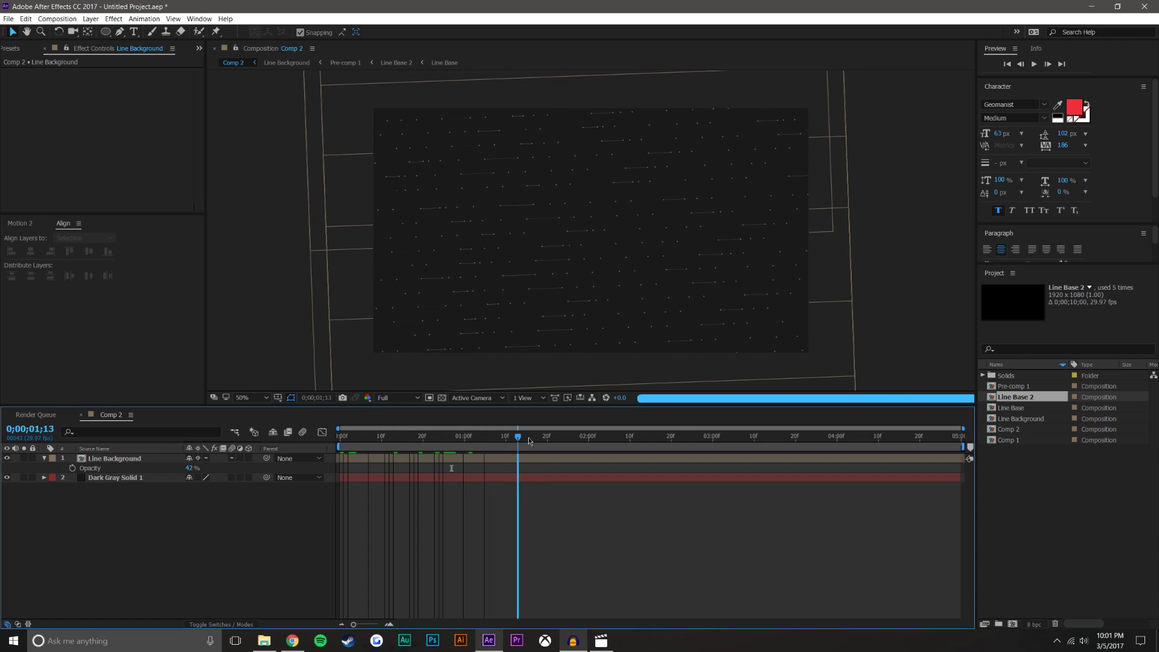
left_click(405, 399)
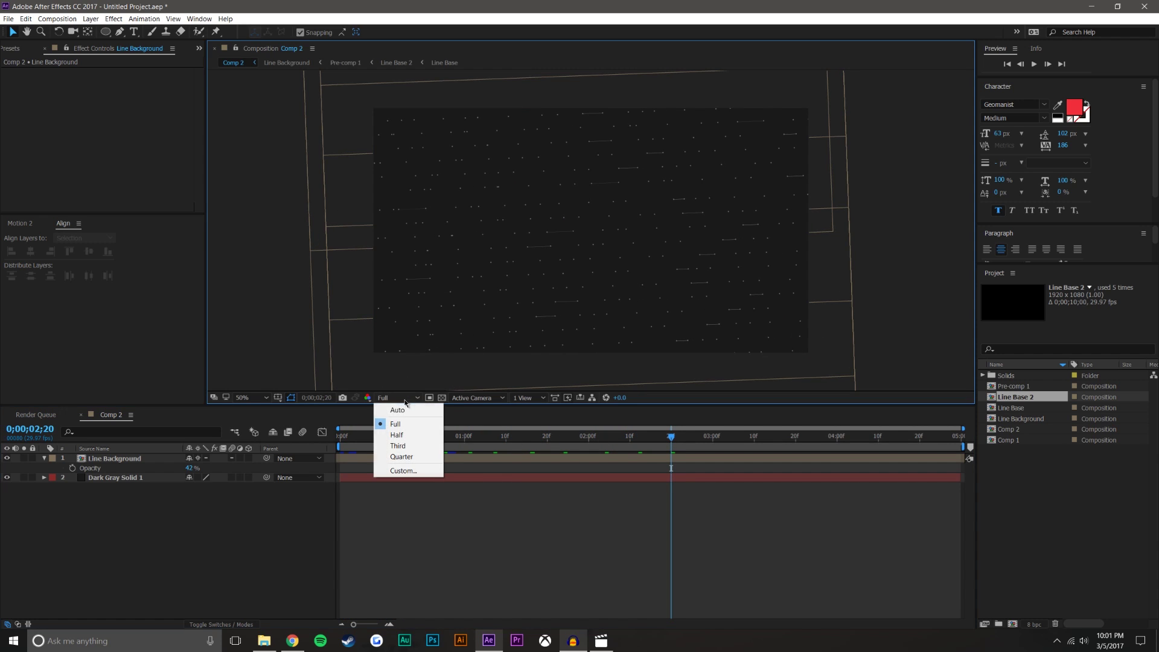
left_click(402, 456)
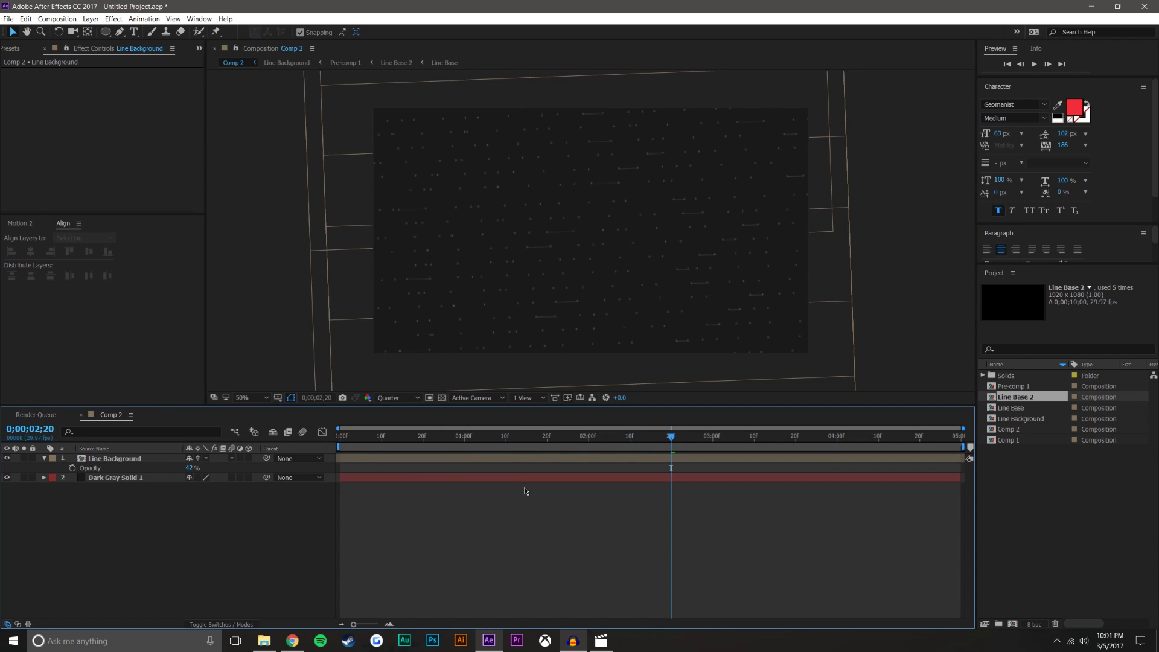
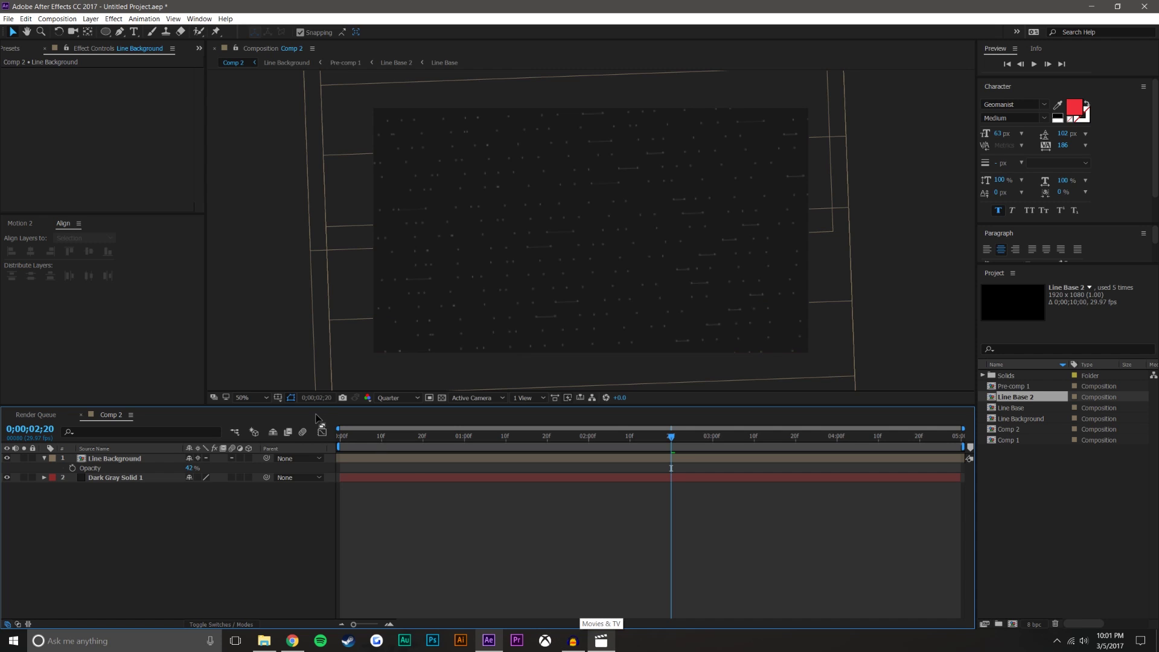
Step: Activate the Rectangle tool and enlarge the composition viewer over the timeline, ending at 50% magnification
left_click_drag(105, 32, 151, 30)
scroll(566, 248, "up", 1)
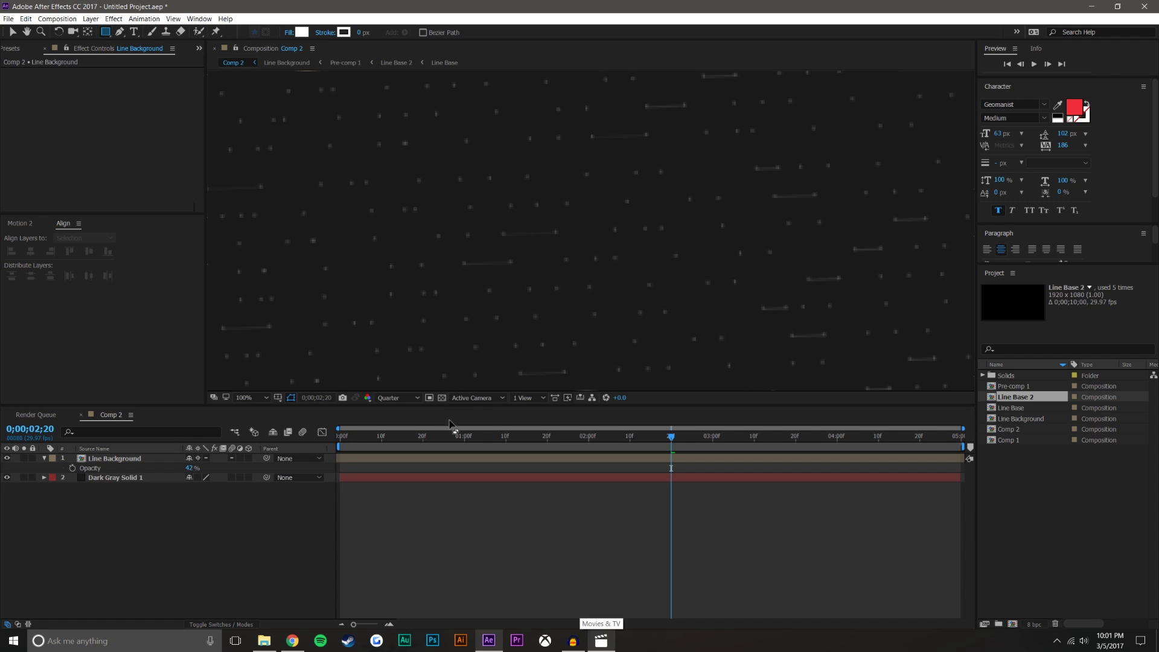
left_click(468, 409)
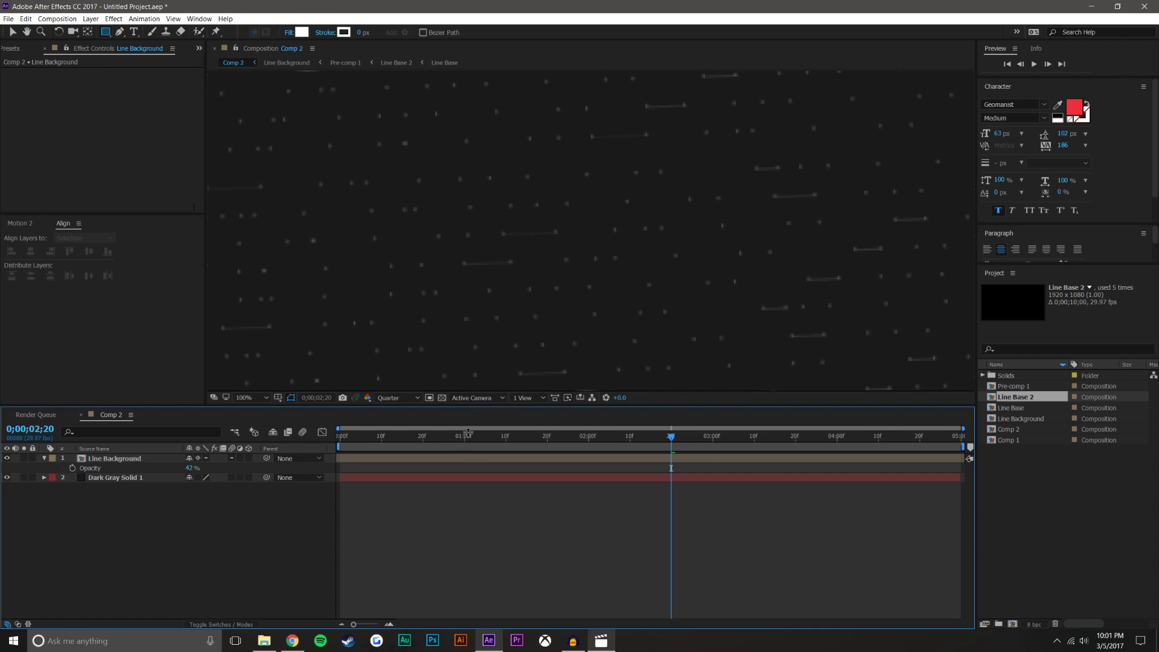
left_click_drag(469, 433, 470, 519)
scroll(543, 272, "down", 1)
left_click(258, 508)
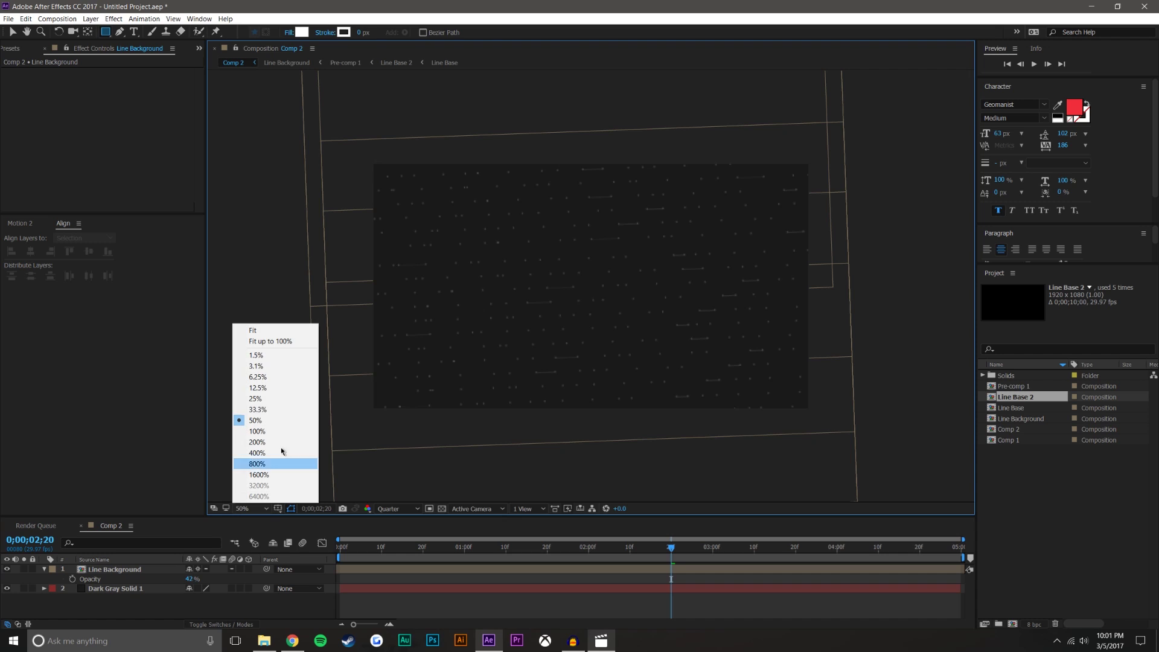
left_click(272, 339)
left_click(260, 508)
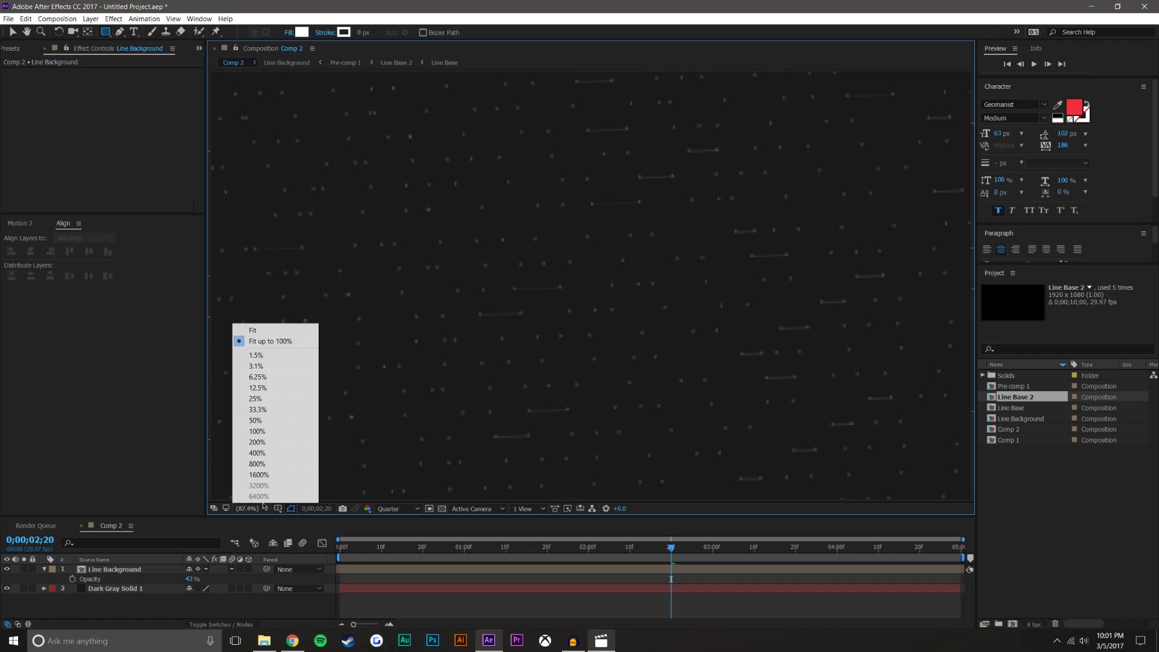
left_click(303, 331)
left_click(261, 509)
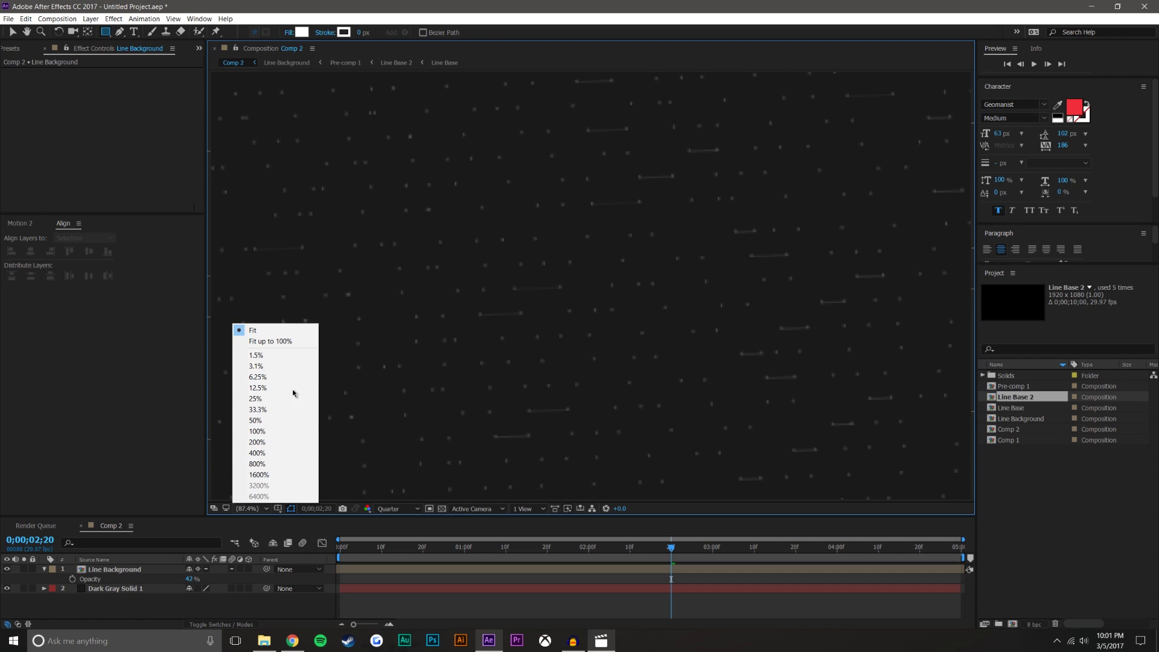
left_click(290, 366)
left_click(258, 509)
left_click(282, 331)
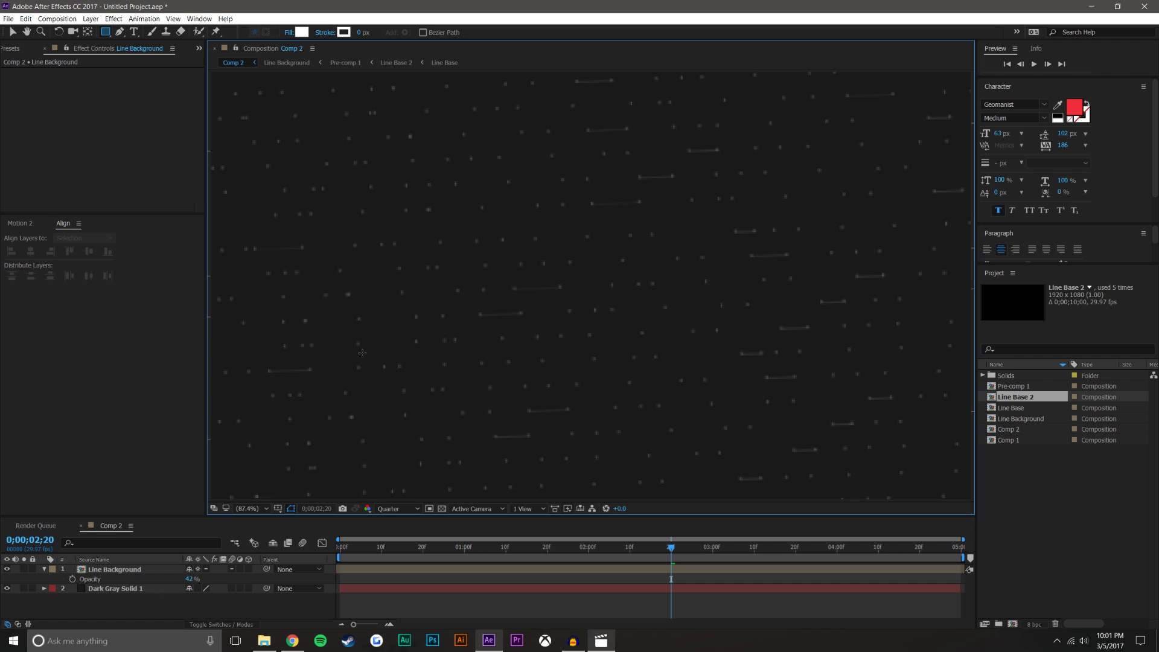
scroll(460, 410, "down", 2)
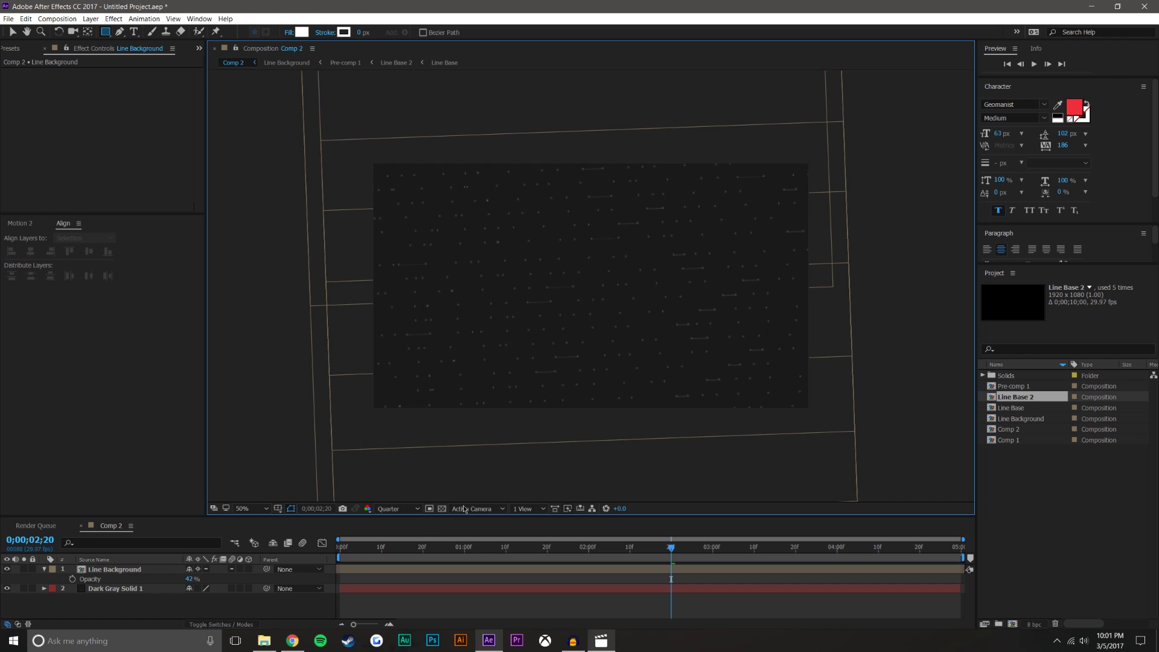
left_click_drag(459, 517, 459, 463)
Step: Draw a white rectangle about 168 px tall near the middle of the composition and move its anchor point to its center
left_click_drag(521, 235, 636, 275)
left_click(15, 34)
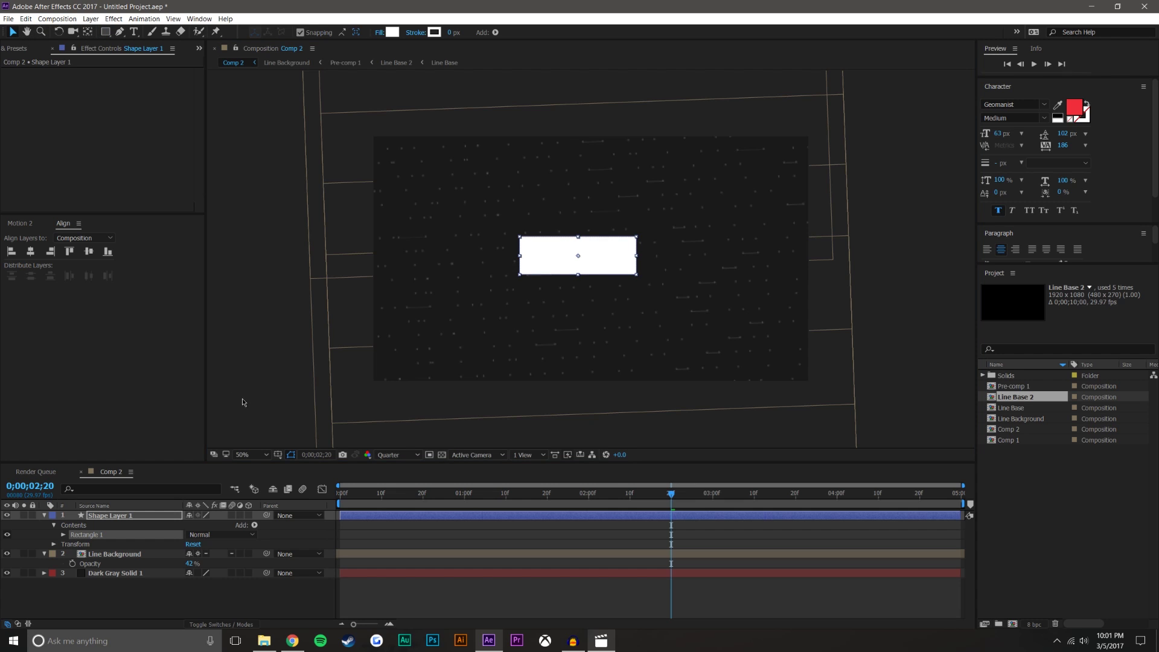
left_click(36, 223)
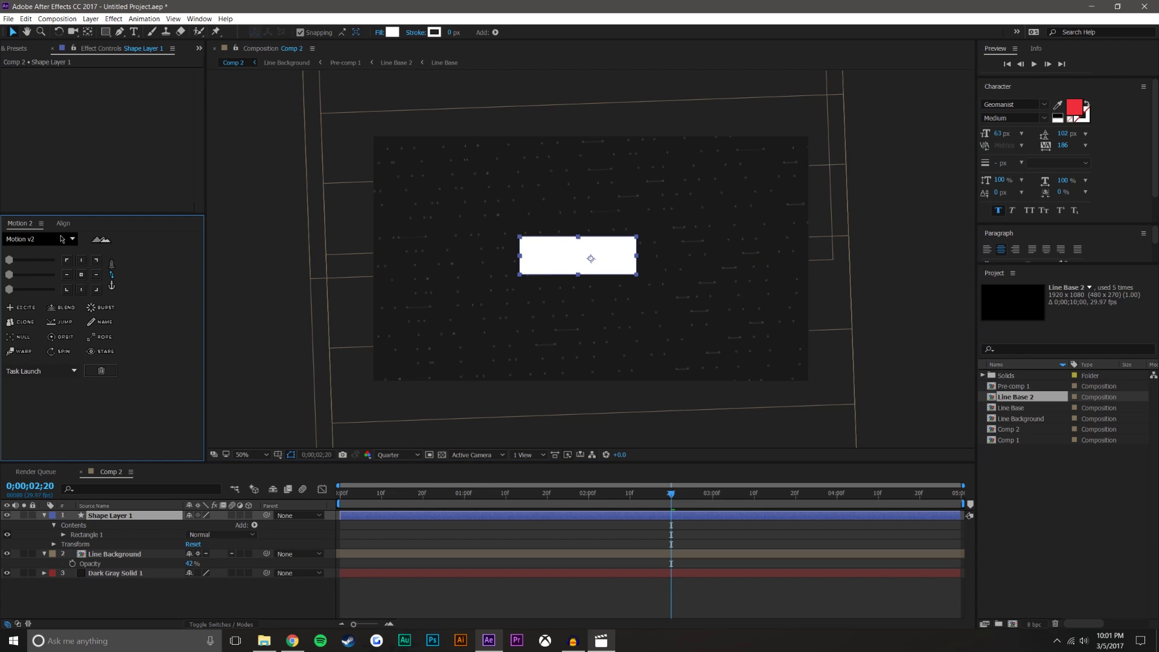
key("y")
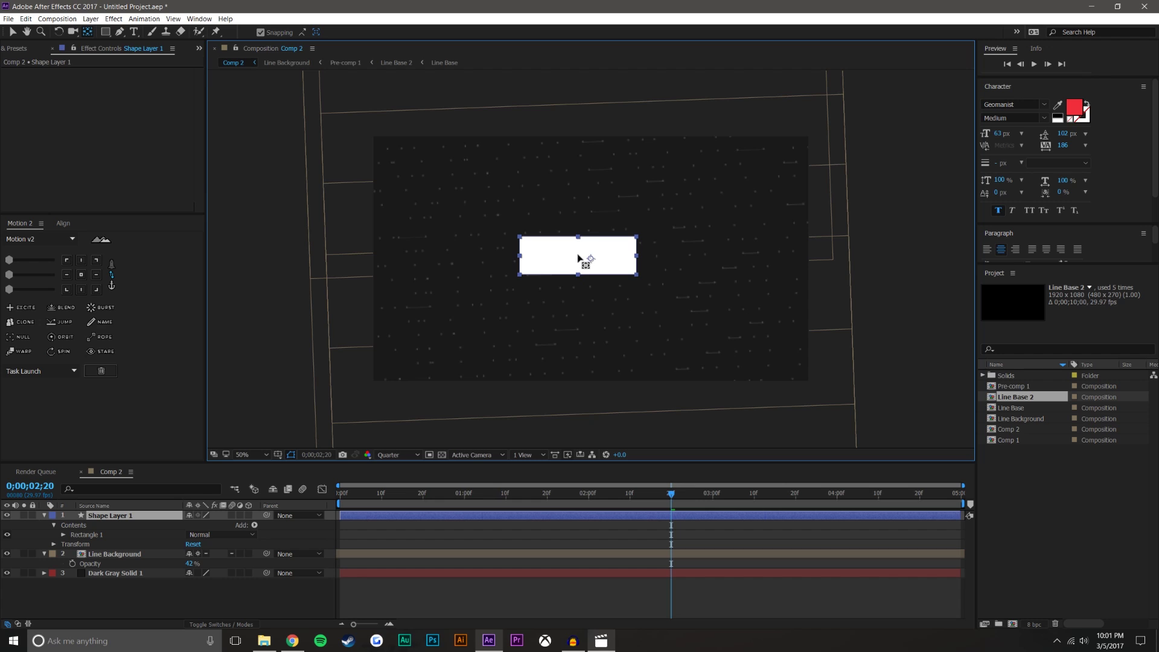
left_click_drag(591, 259, 580, 259)
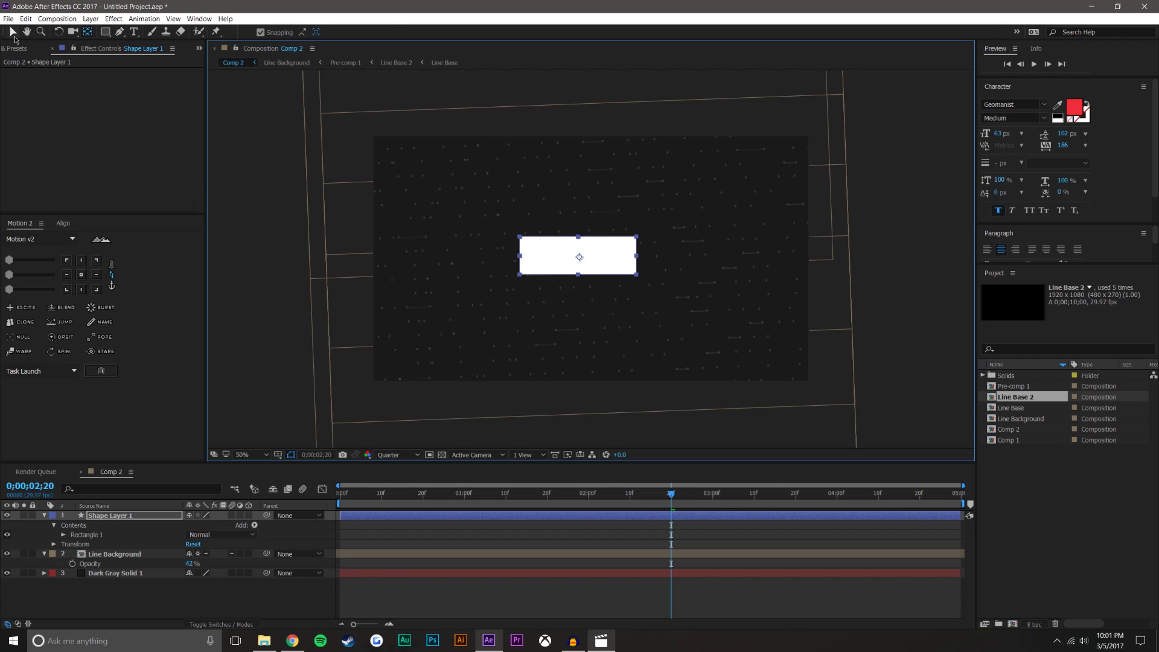
left_click(13, 34)
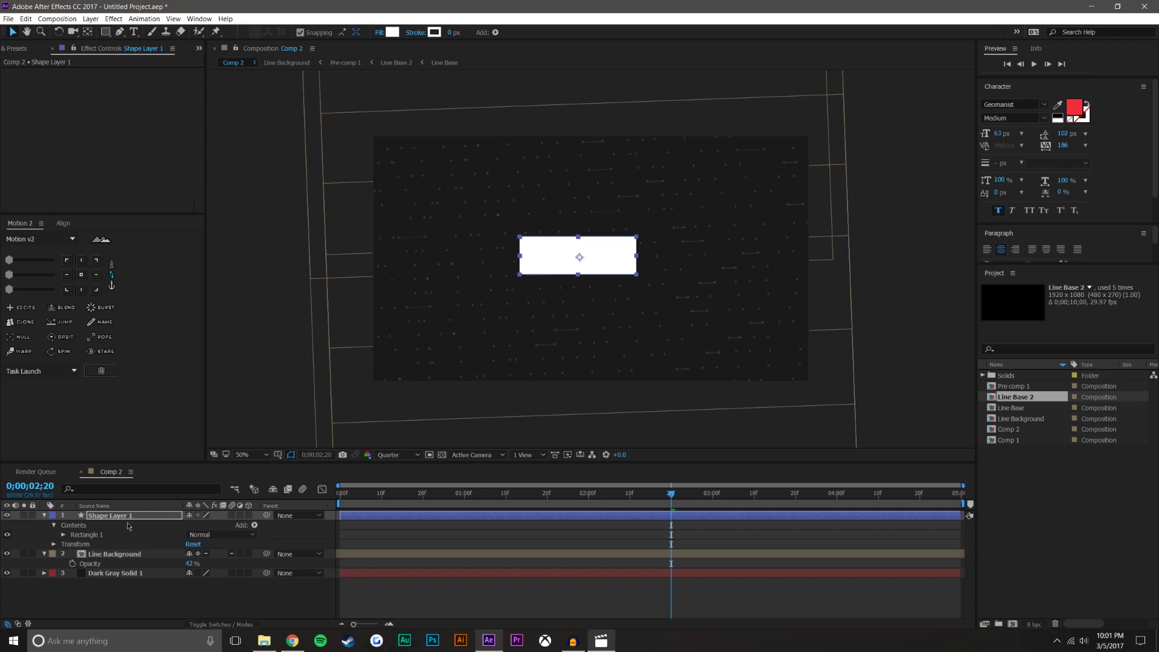
Step: Expand the contents of Shape Layer 1 and convert Rectangle Path 1 to a Bezier path
right_click(82, 539)
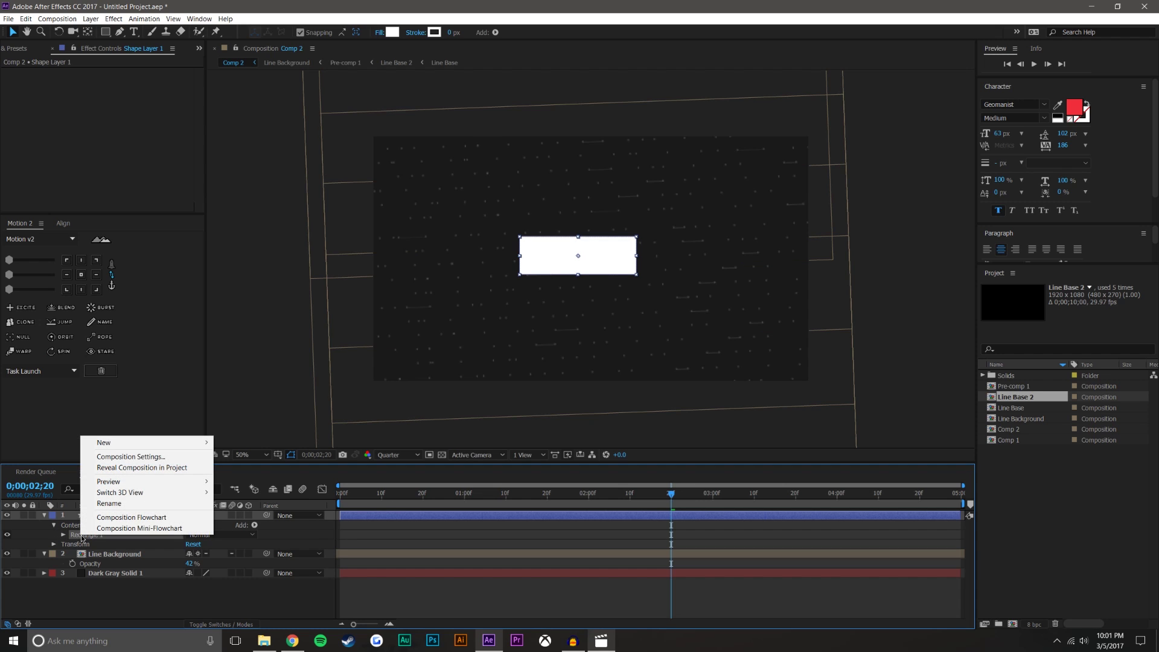
left_click(106, 585)
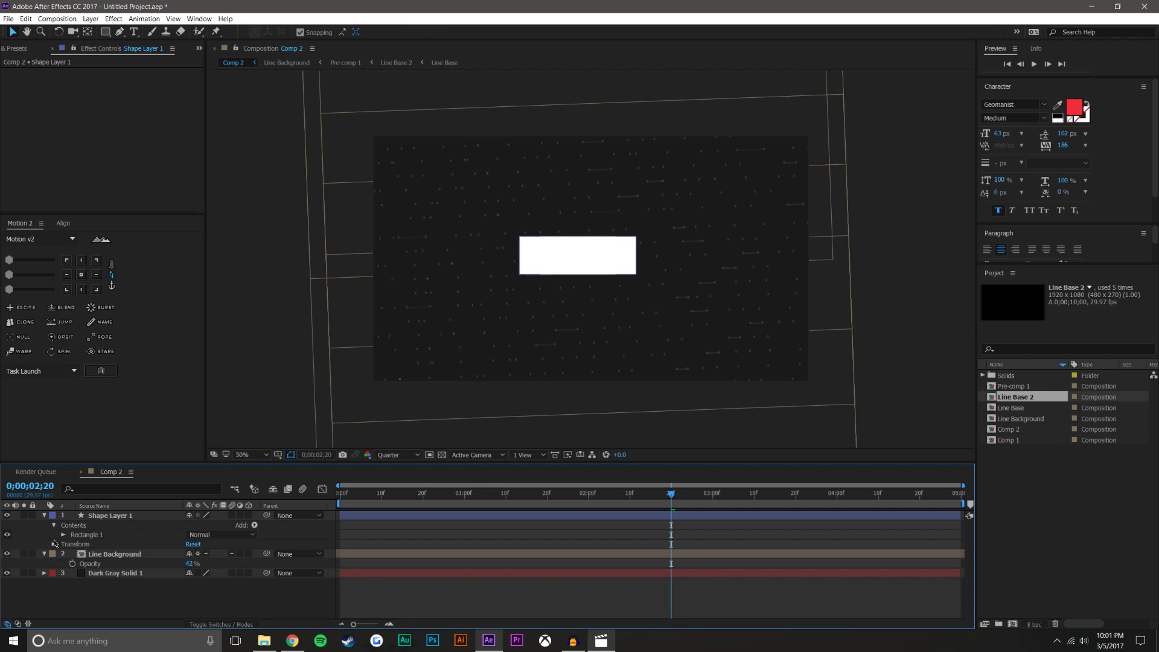
left_click(55, 525)
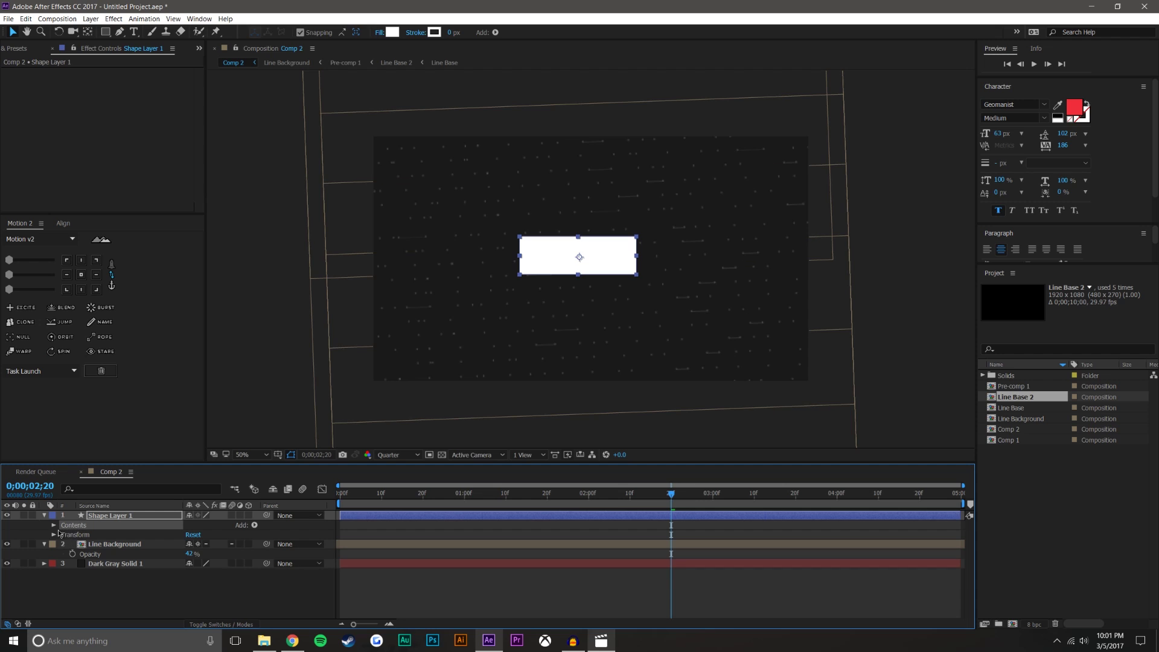
left_click(54, 525)
left_click(63, 534)
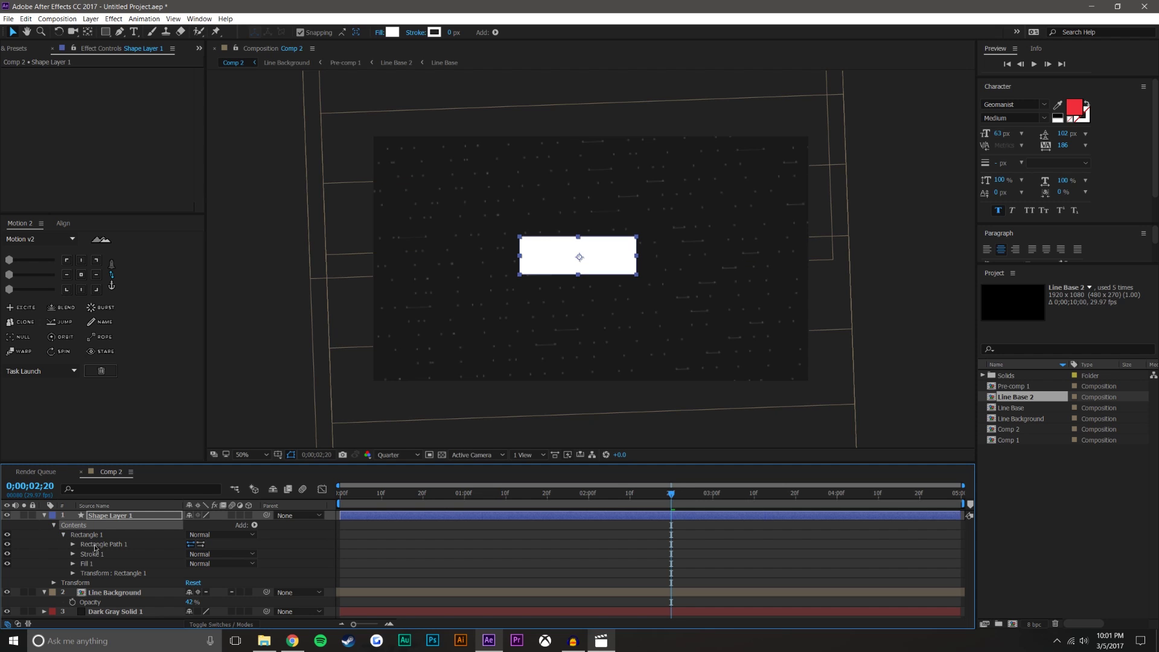
left_click(72, 544)
right_click(94, 546)
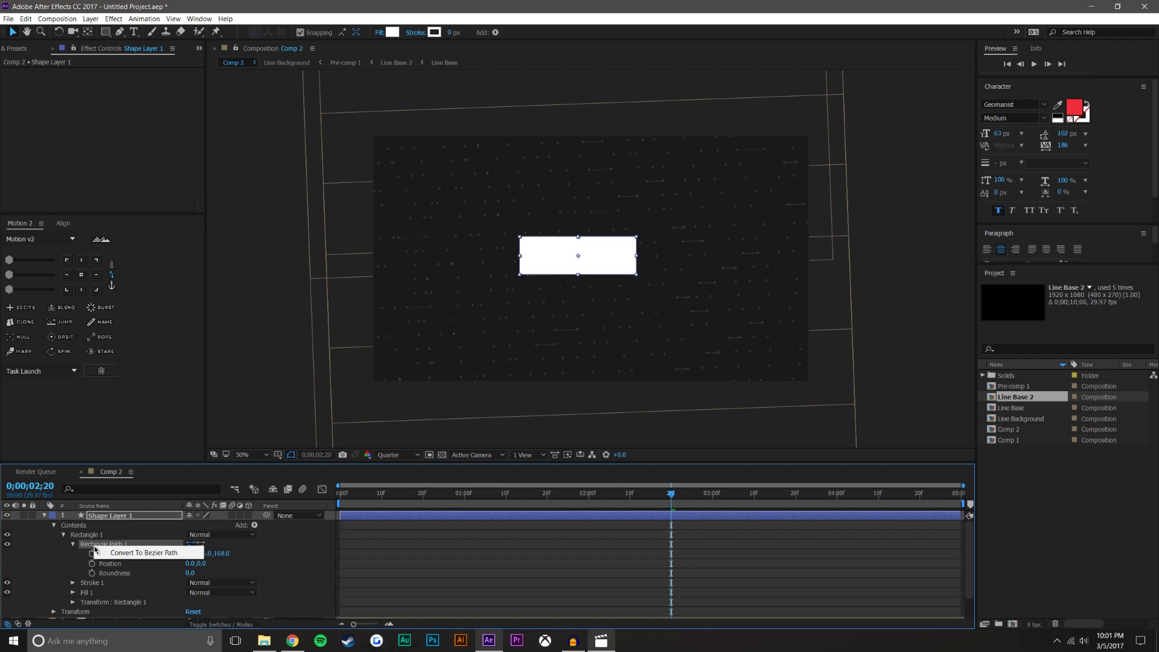
left_click(119, 553)
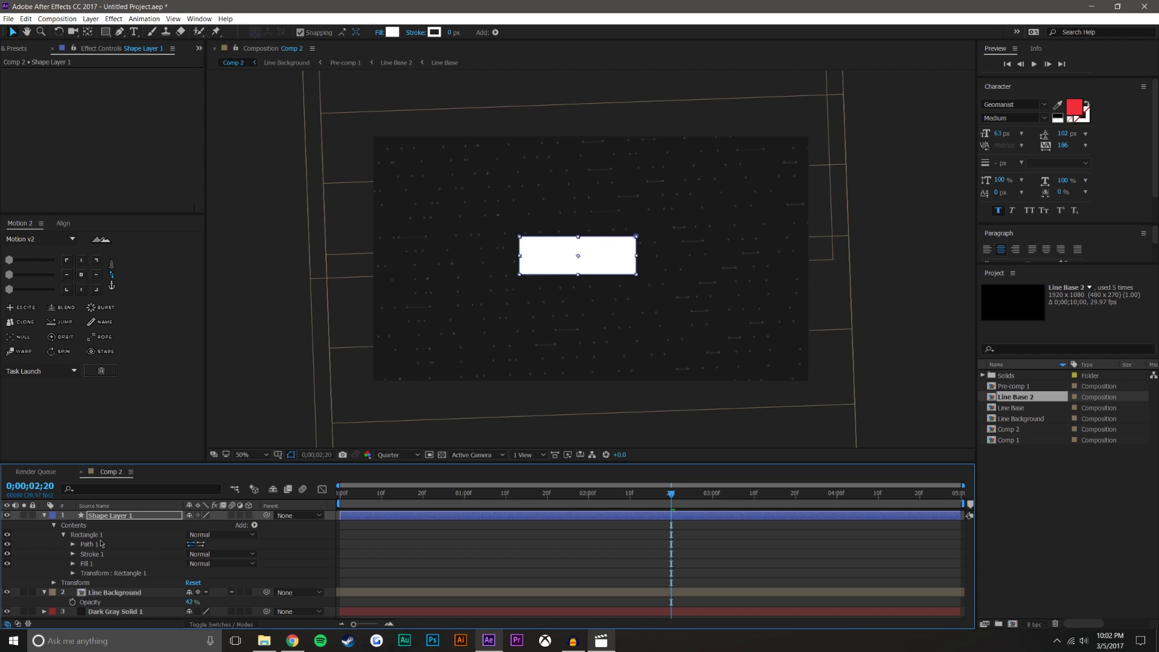
Step: Slant the white rectangle into a parallelogram by raising the right-hand edge of its path vertically
left_click(73, 544)
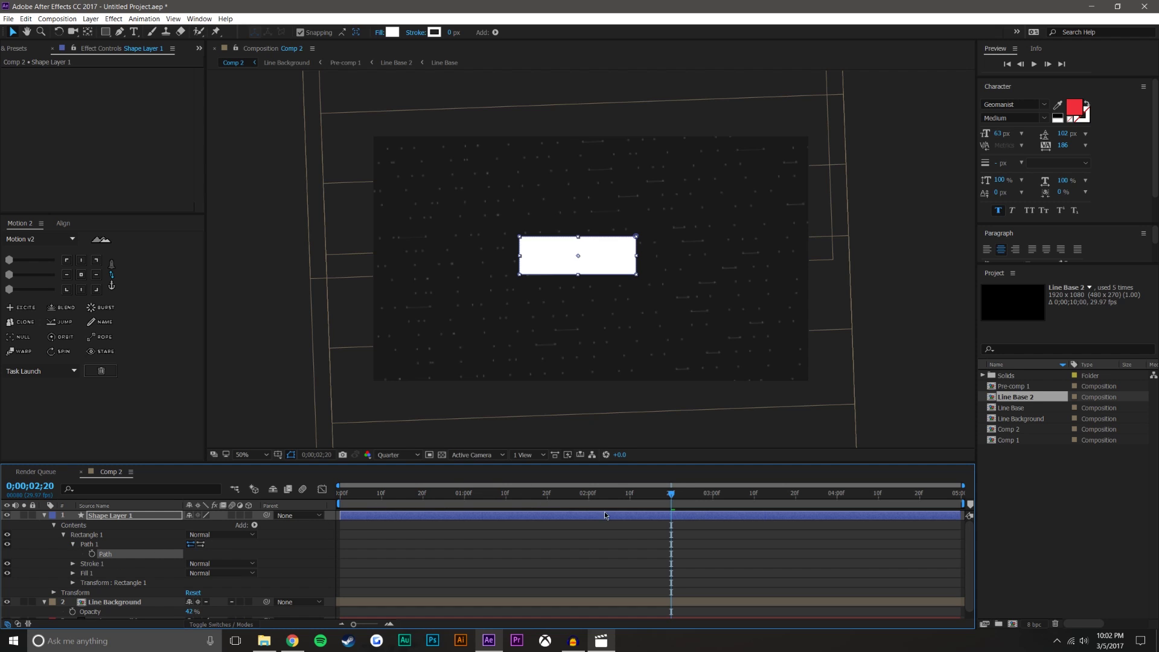
left_click(105, 554)
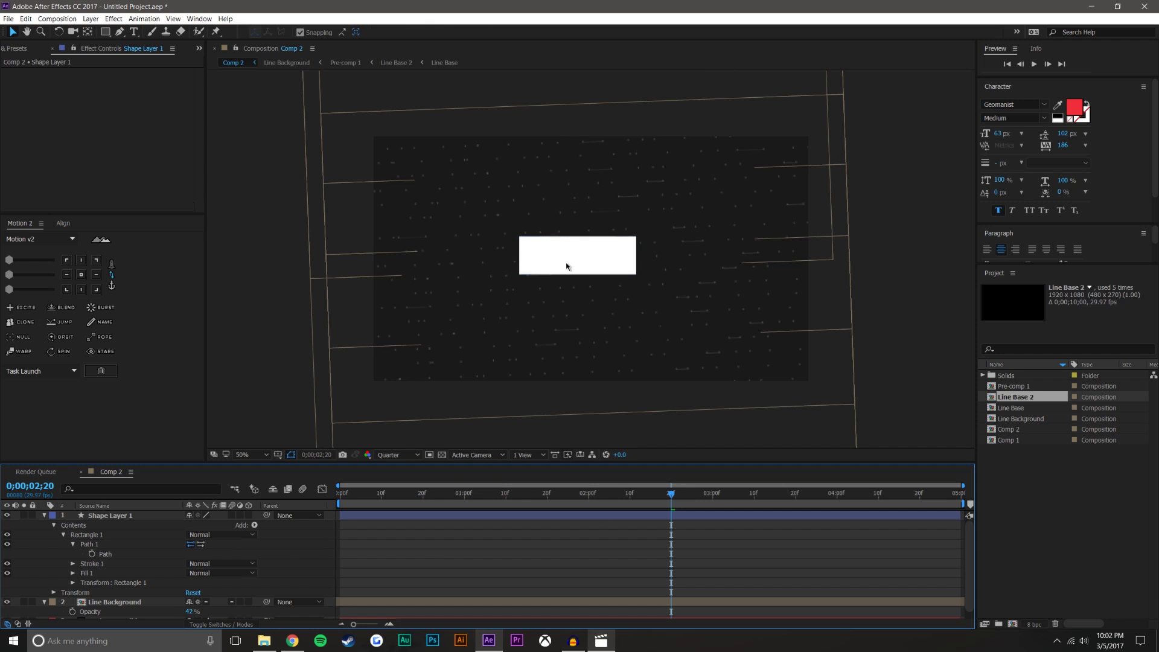
left_click(568, 256)
key("period")
left_click(107, 555)
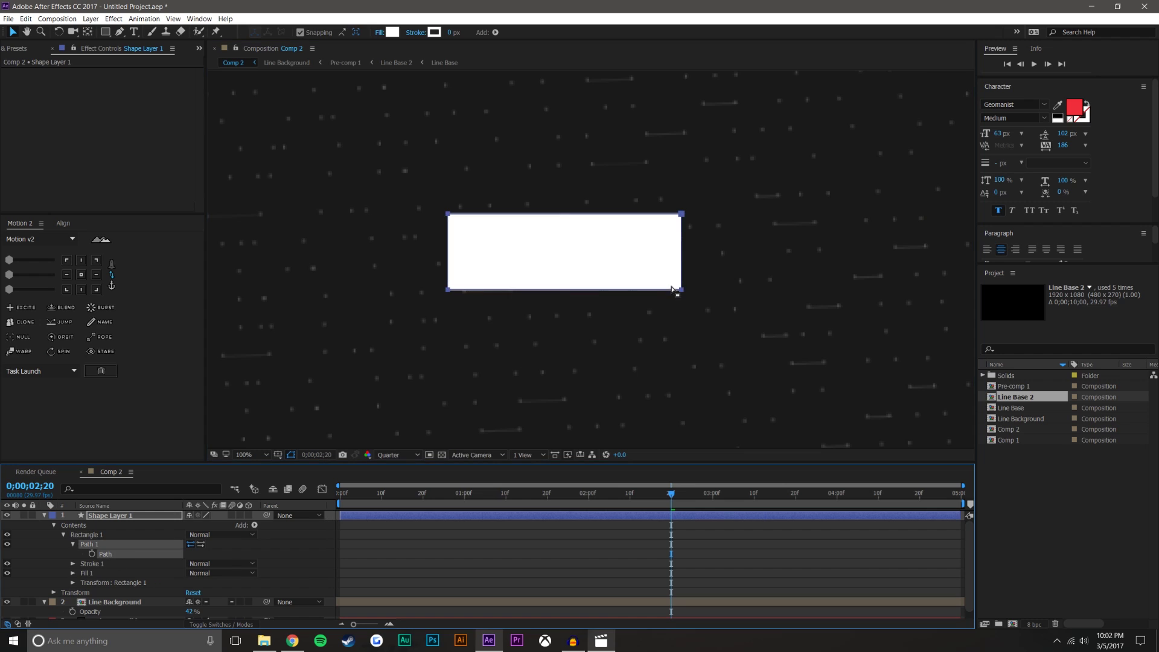
left_click_drag(680, 260, 683, 246)
key("ctrl+z")
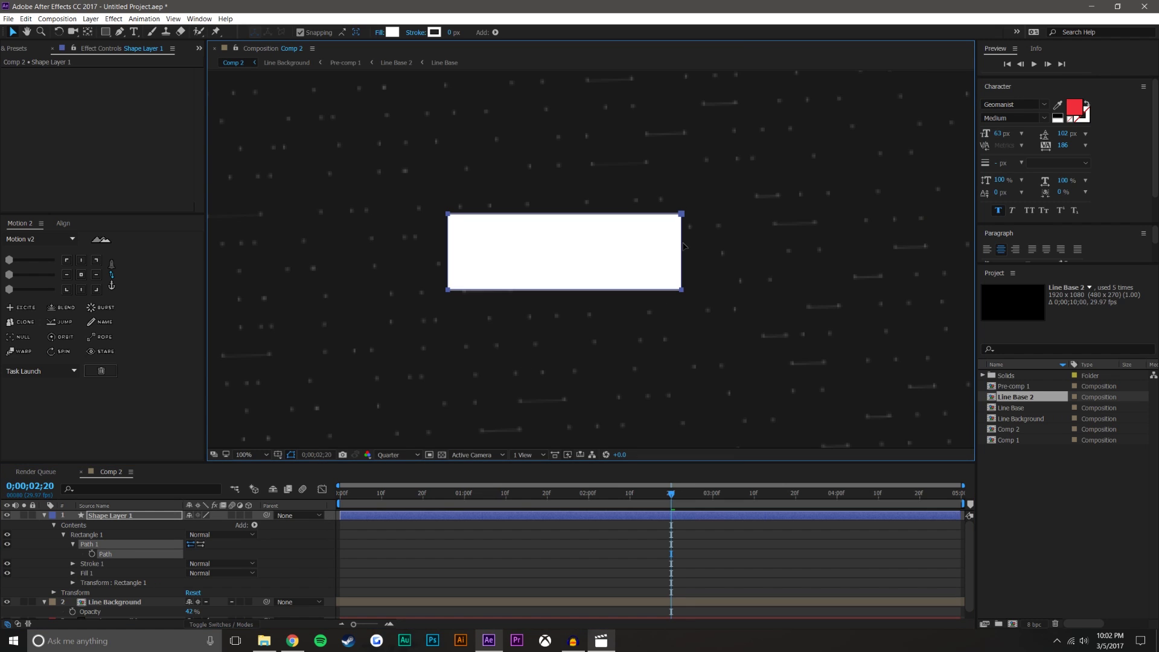
left_click(682, 229)
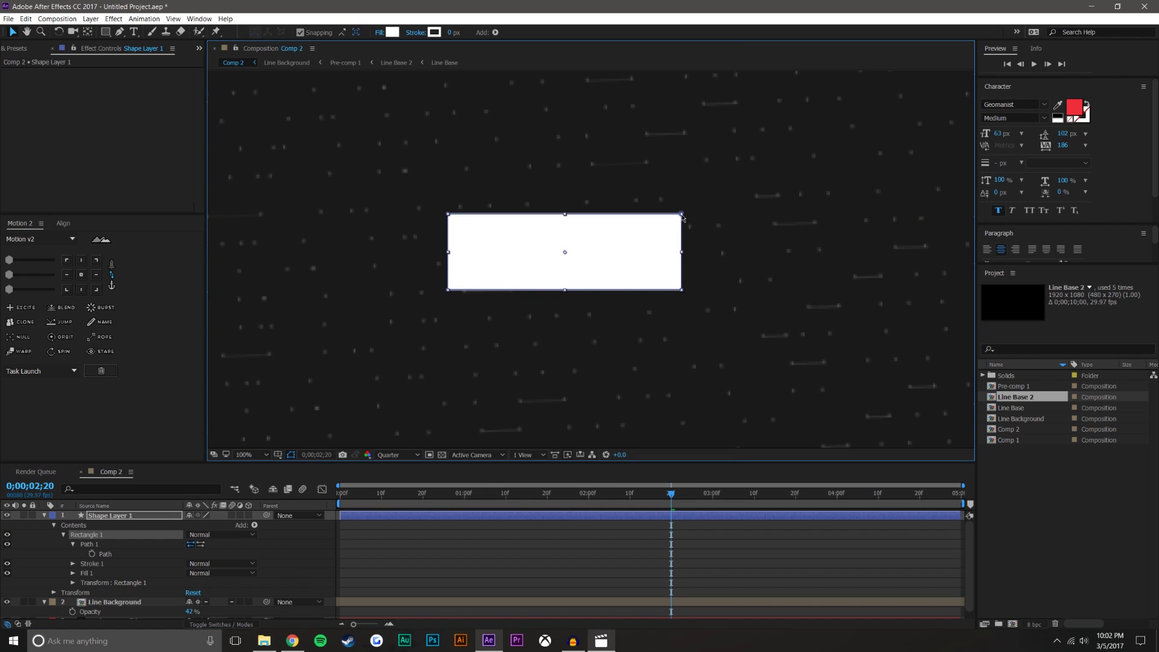
left_click_drag(679, 242, 676, 151)
scroll(644, 163, "down", 1)
left_click(717, 534)
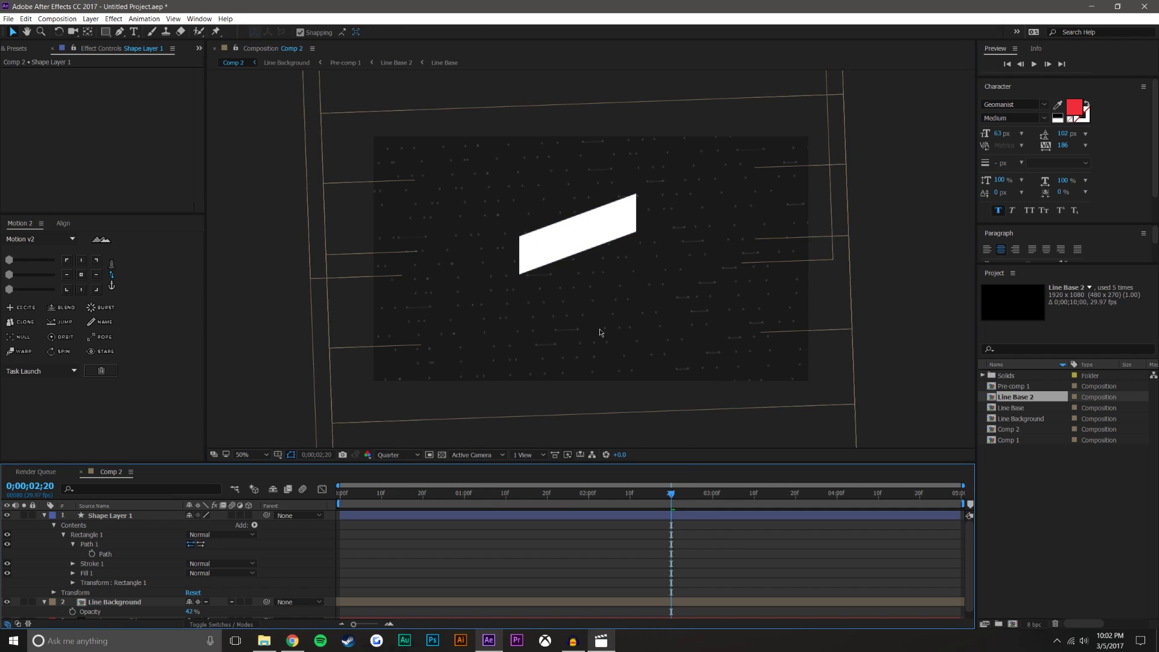
Step: Center the parallelogram's anchor point and make the shape slightly narrower from both sides
left_click(600, 224)
scroll(599, 225, "up", 1)
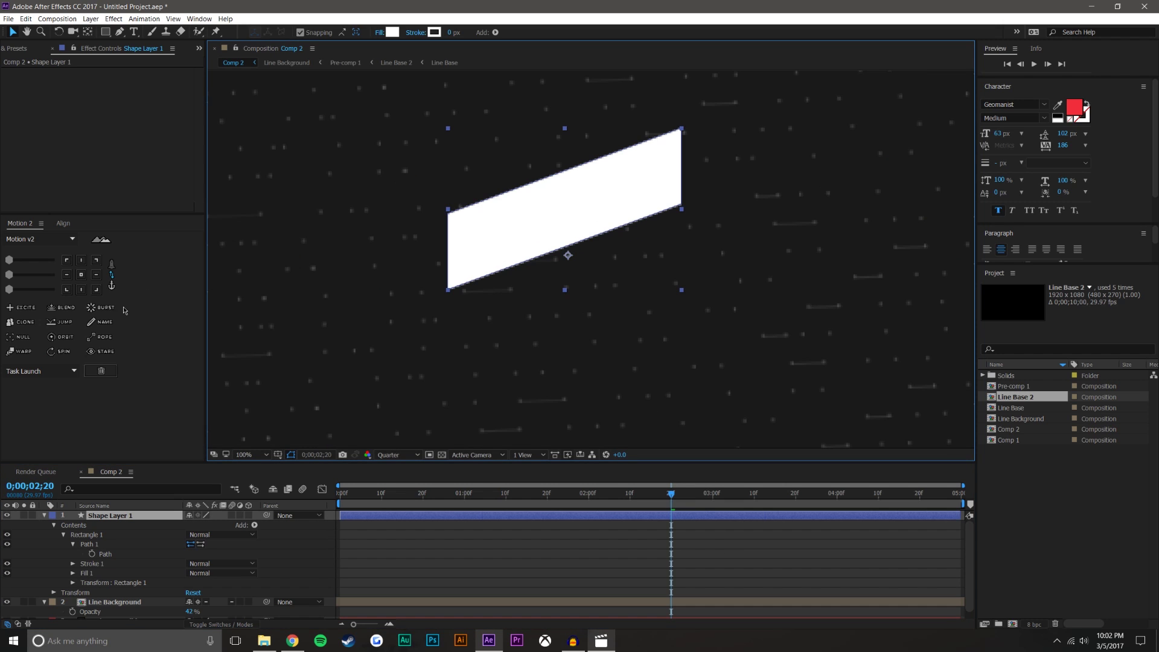
left_click(81, 274)
left_click_drag(683, 211, 675, 210)
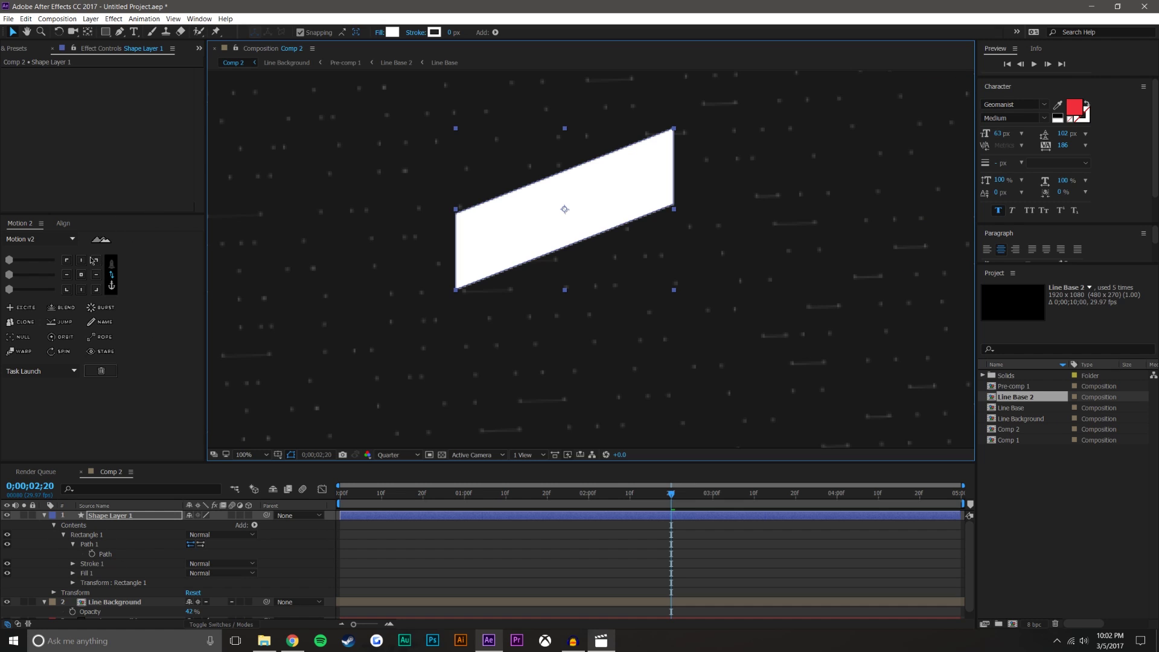
Step: Align the parallelogram horizontally and vertically to the center of the composition
left_click(62, 224)
left_click(89, 251)
left_click(31, 251)
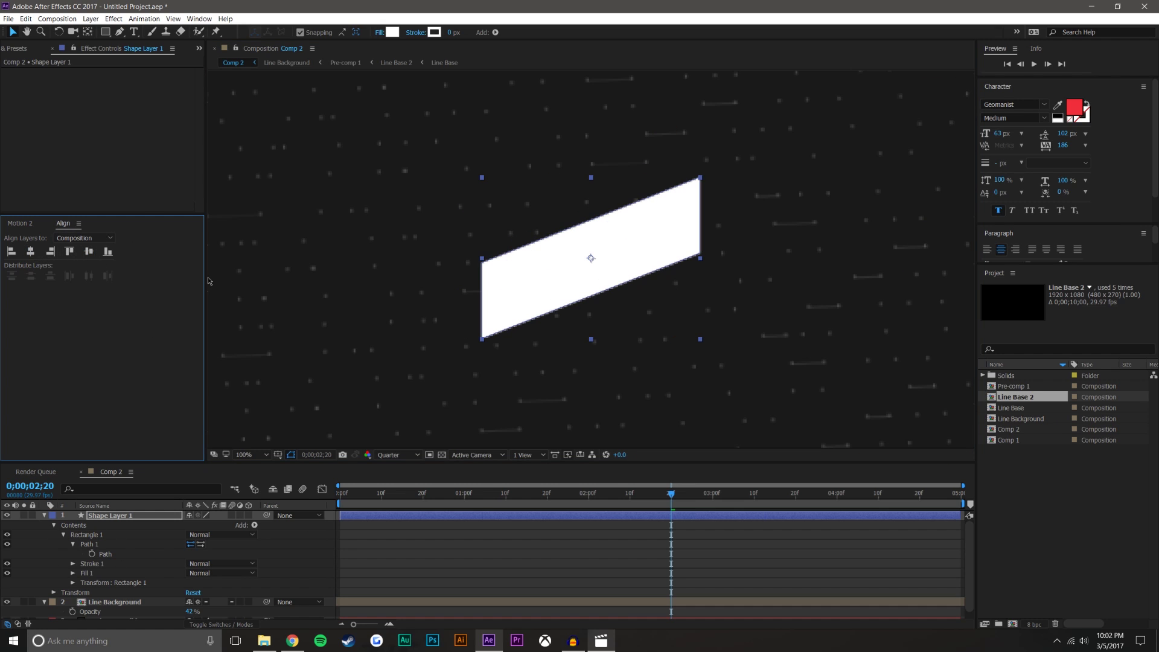
scroll(610, 414, "down", 1)
left_click(758, 554)
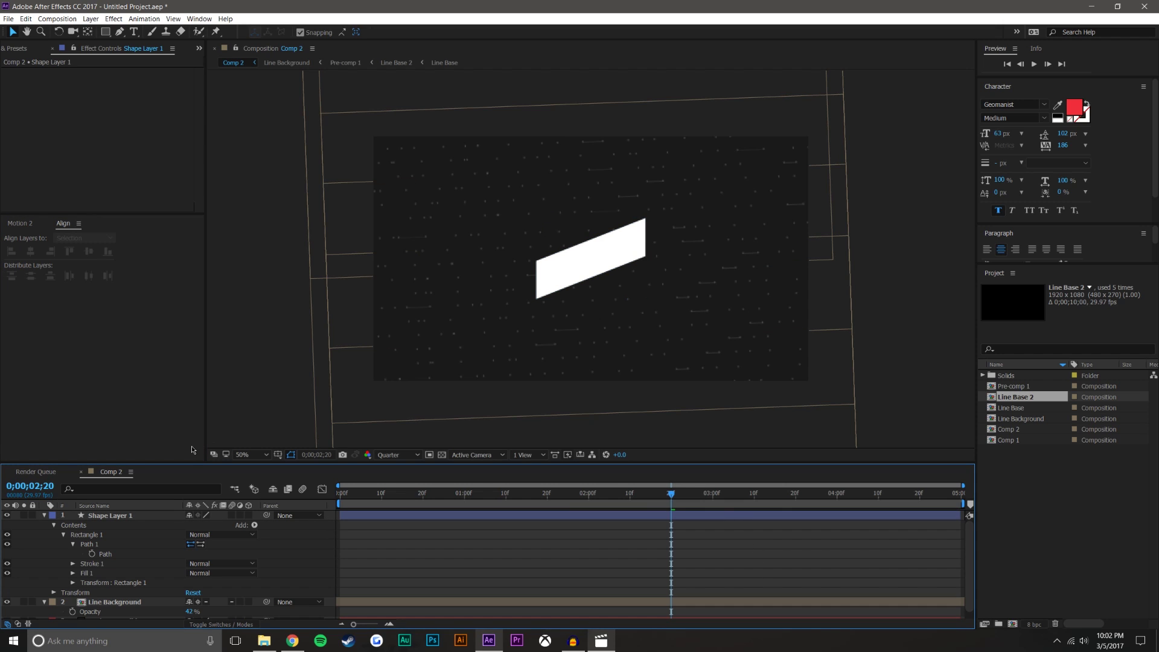
Step: Enlarge the timeline area, collapse Shape Layer 1 and rename it "Gradient Shape"
left_click_drag(187, 464, 192, 404)
left_click(108, 456)
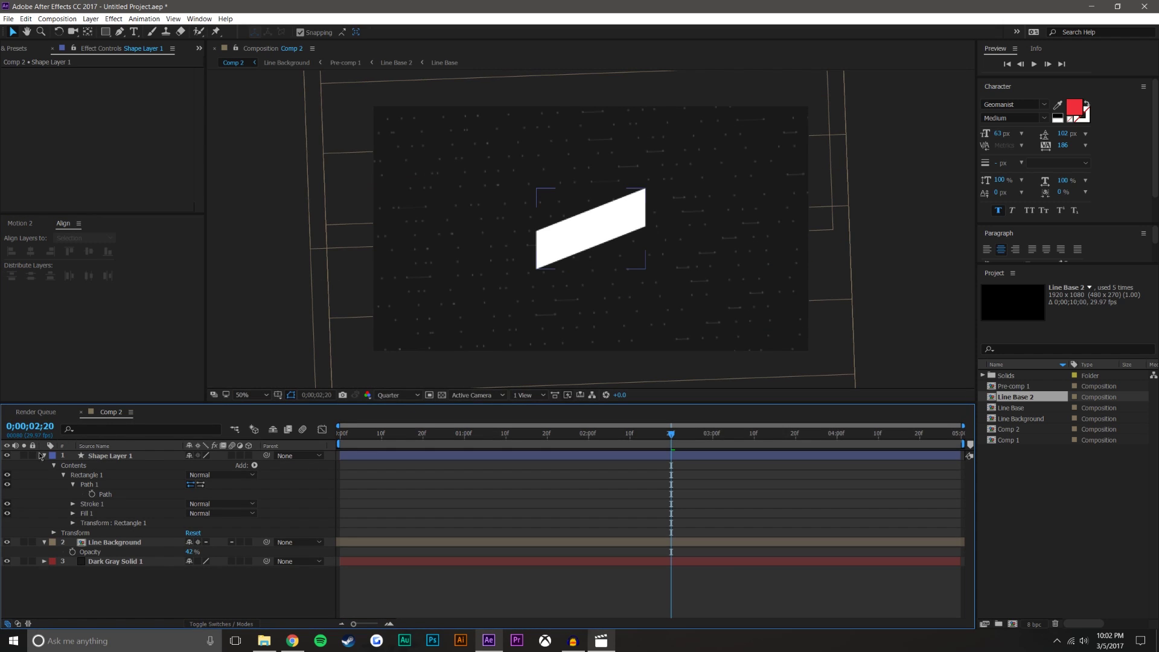
left_click(45, 455)
left_click(121, 457)
right_click(121, 458)
left_click(151, 451)
type("Gra")
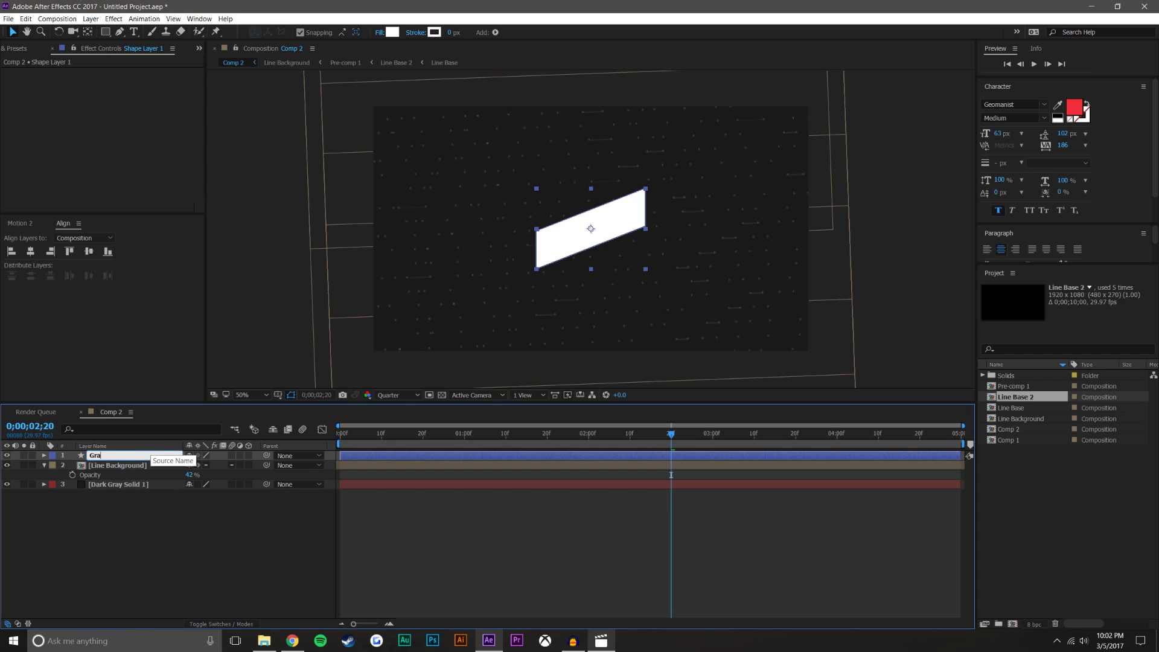
type("dient Shape")
key("Return")
Step: Split the Gradient Shape layer at 0;00;02;20 to get a second copy of the shape
left_click(122, 495)
left_click(133, 465)
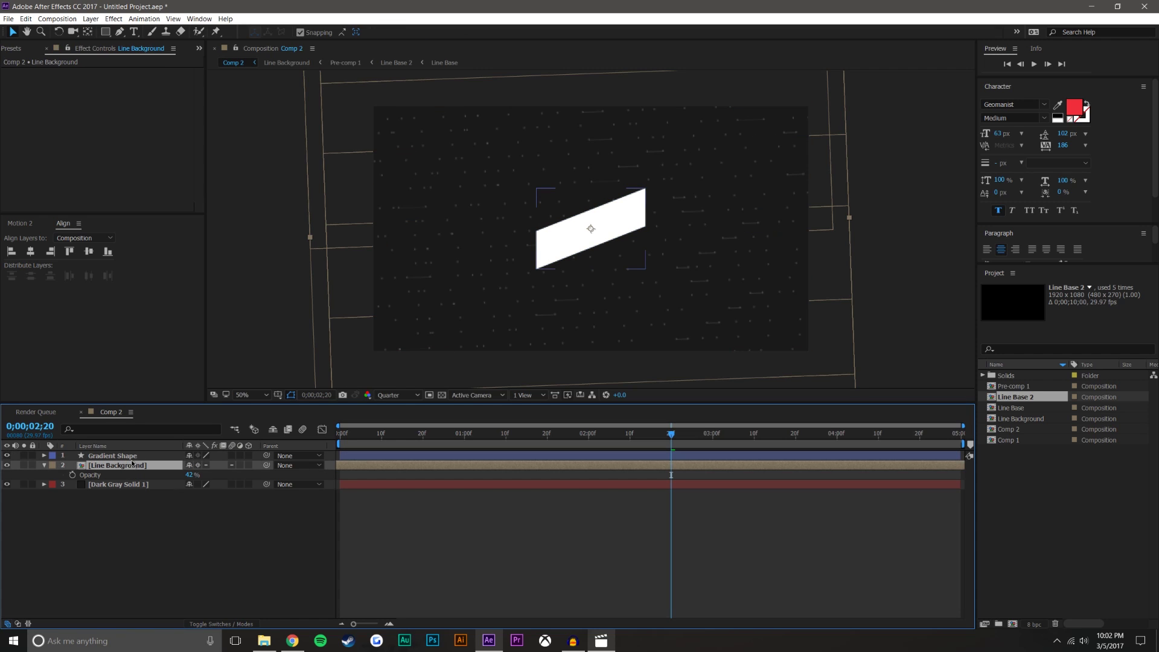
left_click(137, 457)
key("ctrl+shift+d")
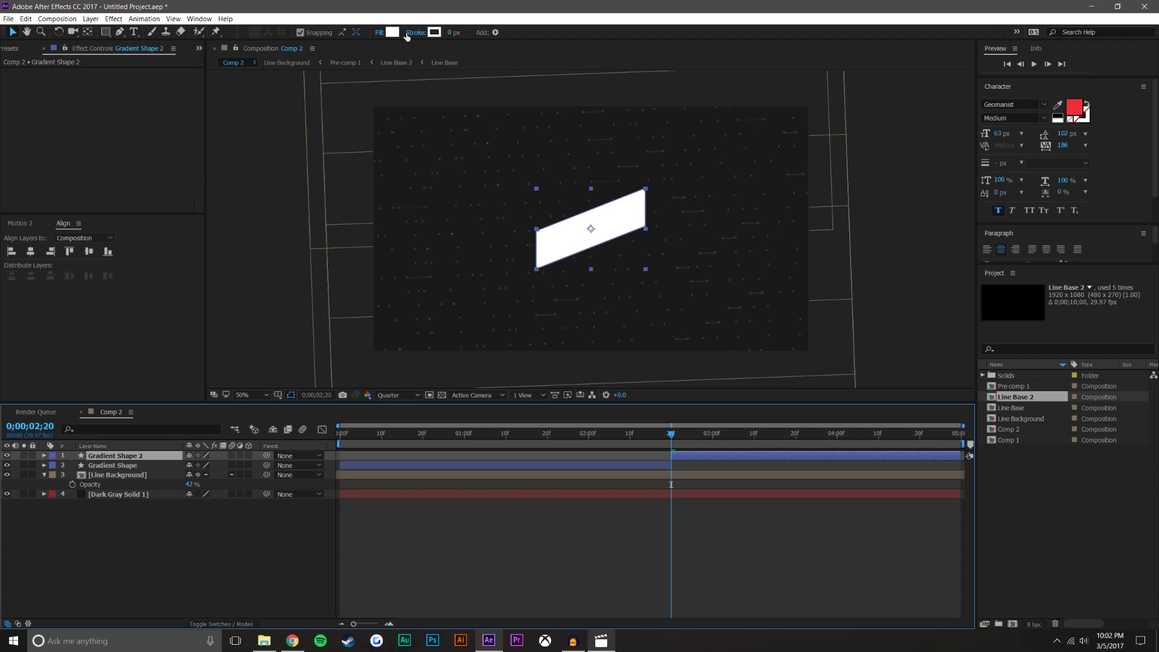
Step: Set the fill of Gradient Shape 2 to None and its white stroke width to 20 px
left_click(379, 34)
left_click(673, 230)
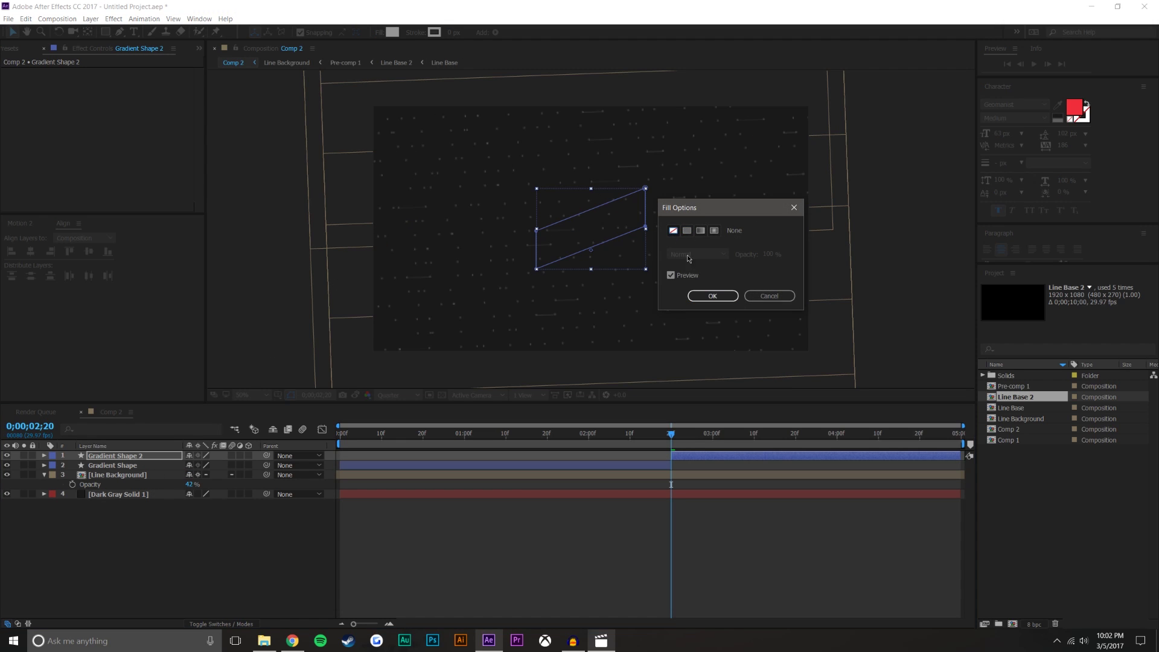
left_click(713, 296)
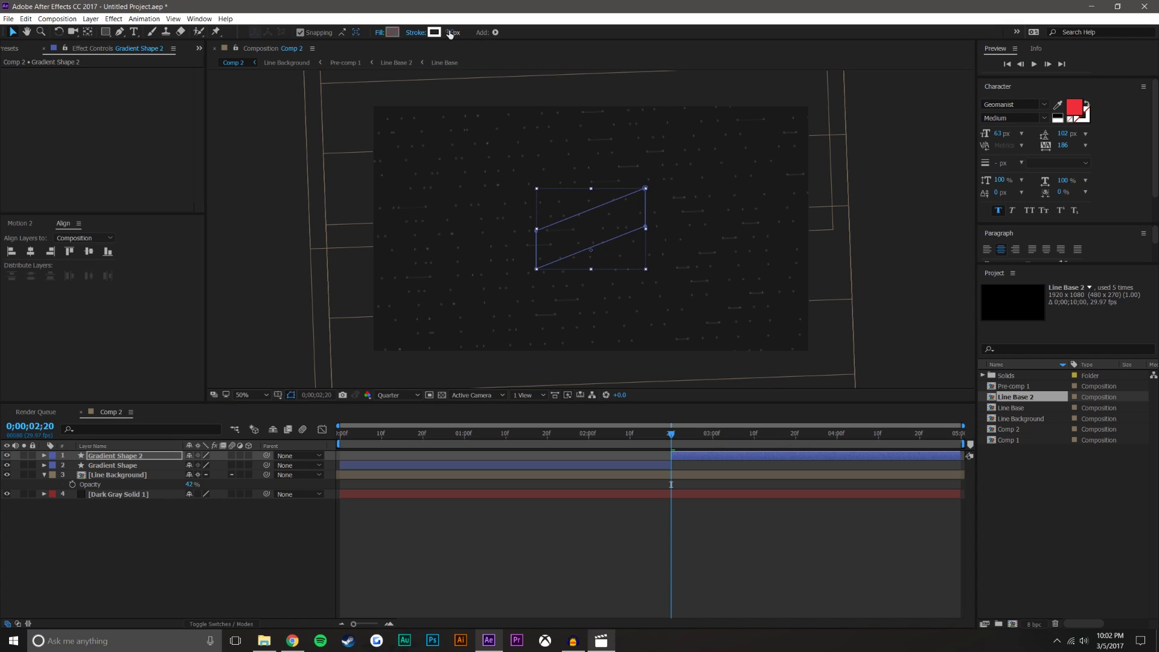
left_click_drag(454, 31, 460, 28)
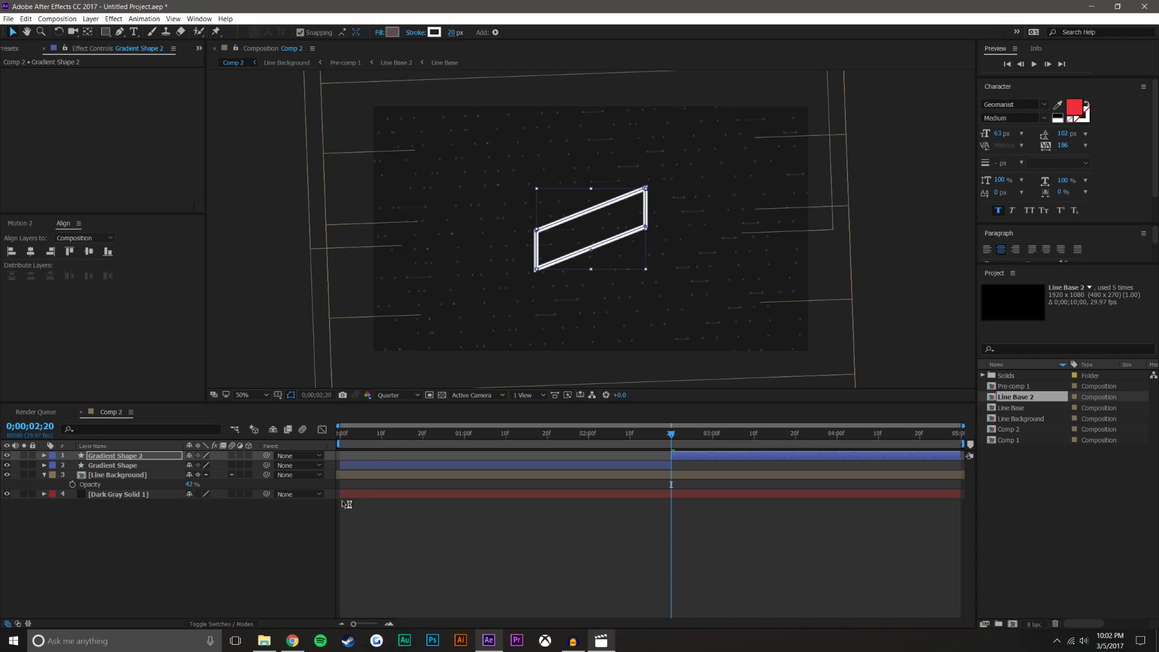
left_click(358, 513)
Step: Rename the Gradient Shape 2 layer to "Outline Shape"
key("period")
left_click(138, 448)
left_click(139, 454)
right_click(139, 454)
left_click(152, 461)
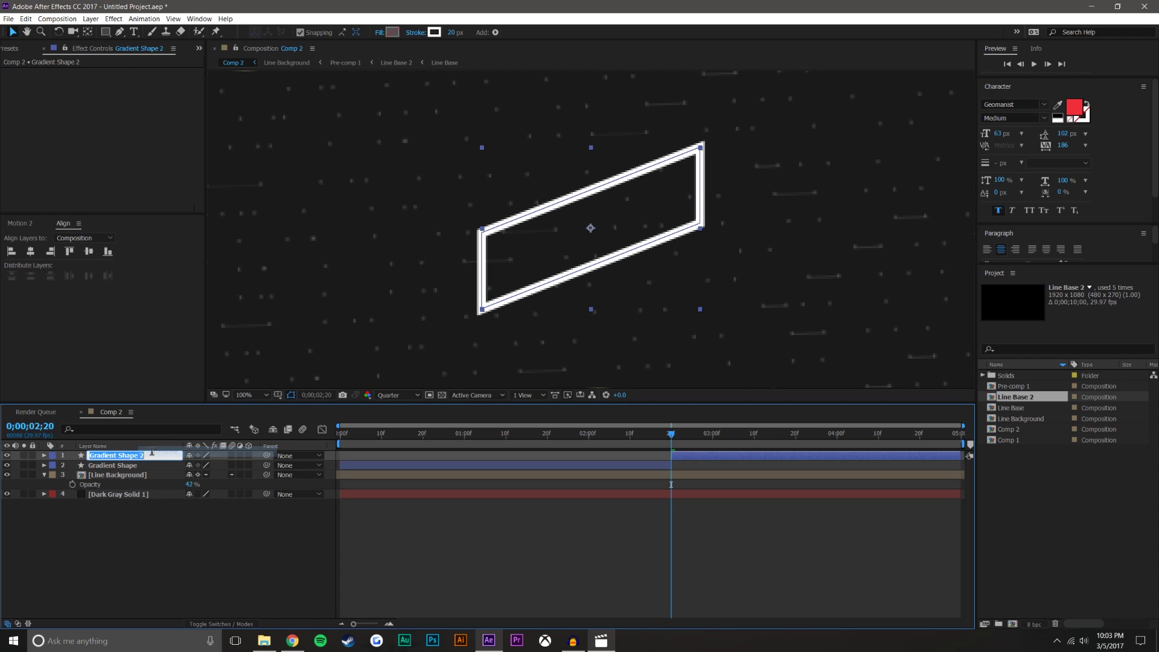
type("Outline Shape")
key("Return")
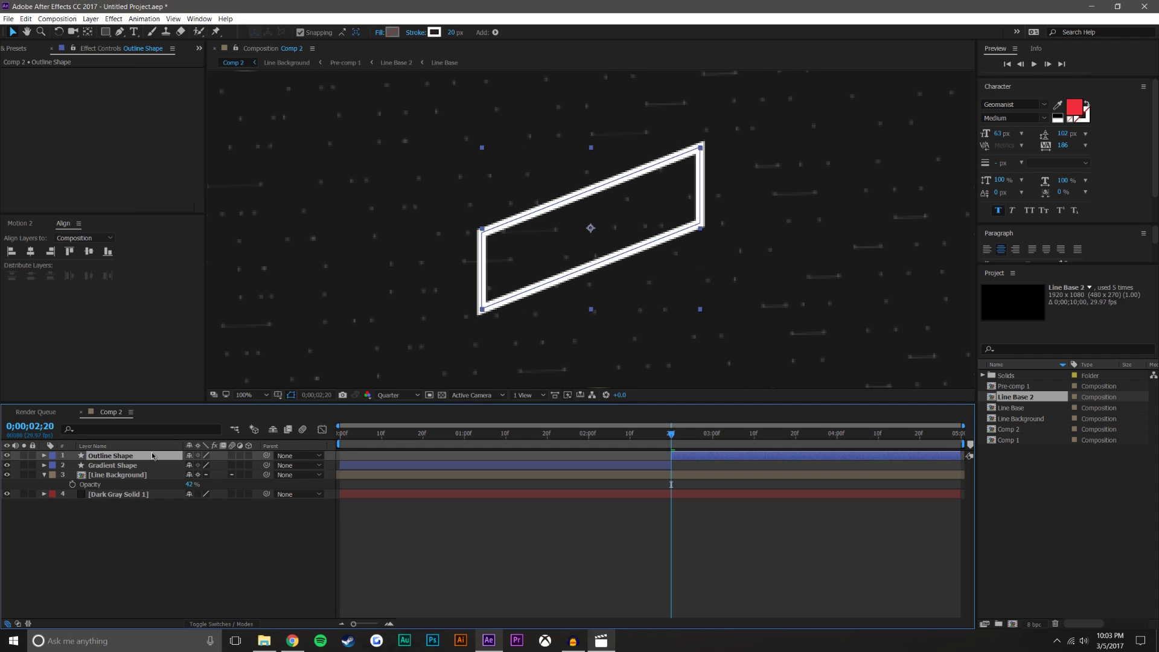
Step: Make the Outline Shape layer 3D and flip it by setting its X orientation to 180°
left_click(248, 456)
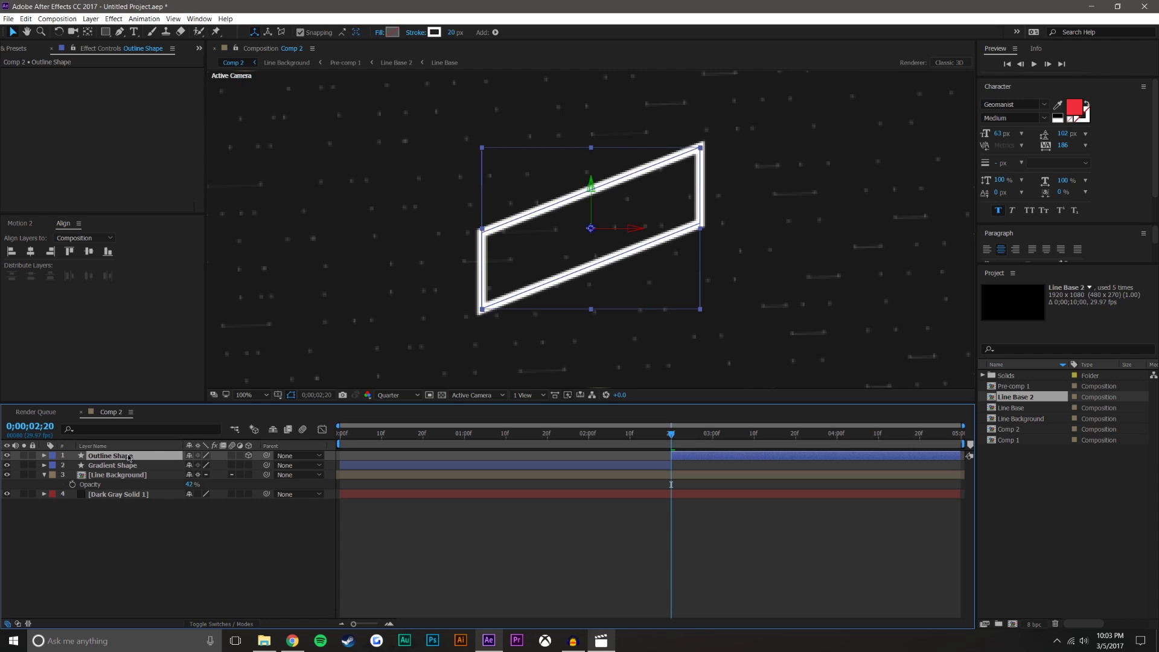
key("r")
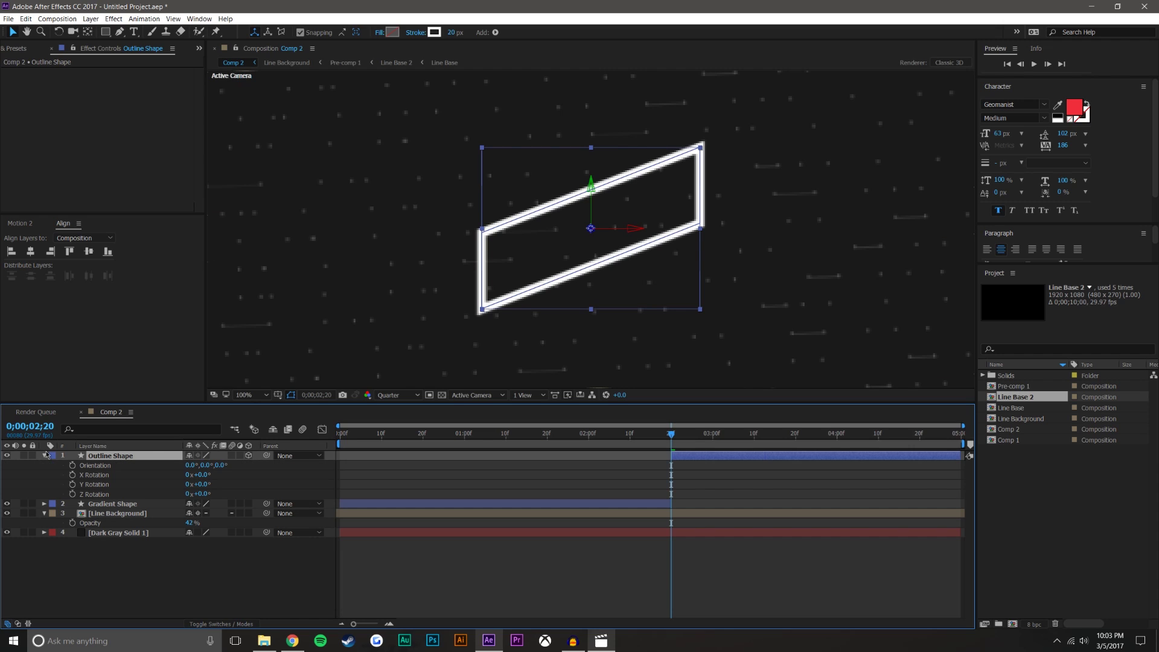
left_click(159, 581)
mouse_move(207, 466)
left_mouse_down()
mouse_move(220, 466)
mouse_move(192, 469)
mouse_move(202, 468)
left_mouse_up()
key("ctrl+z")
left_click(197, 468)
type("180")
key("Return")
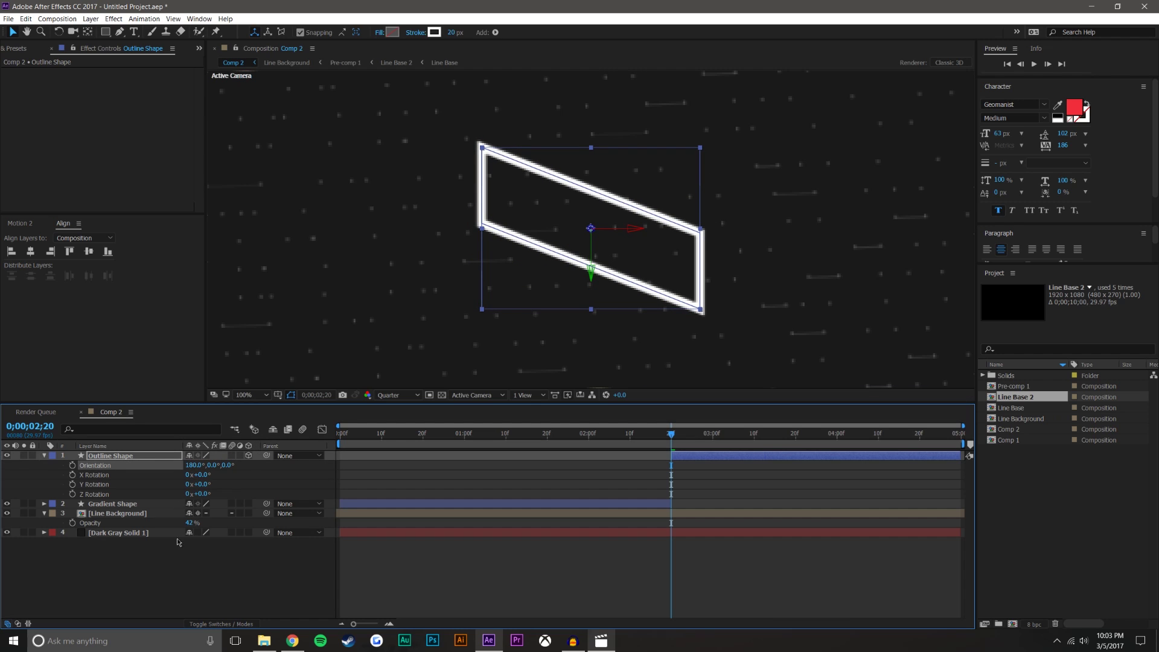
left_click(164, 596)
Step: Extend the Gradient Shape and Outline Shape layers to cover the full length of the composition
left_click(121, 503)
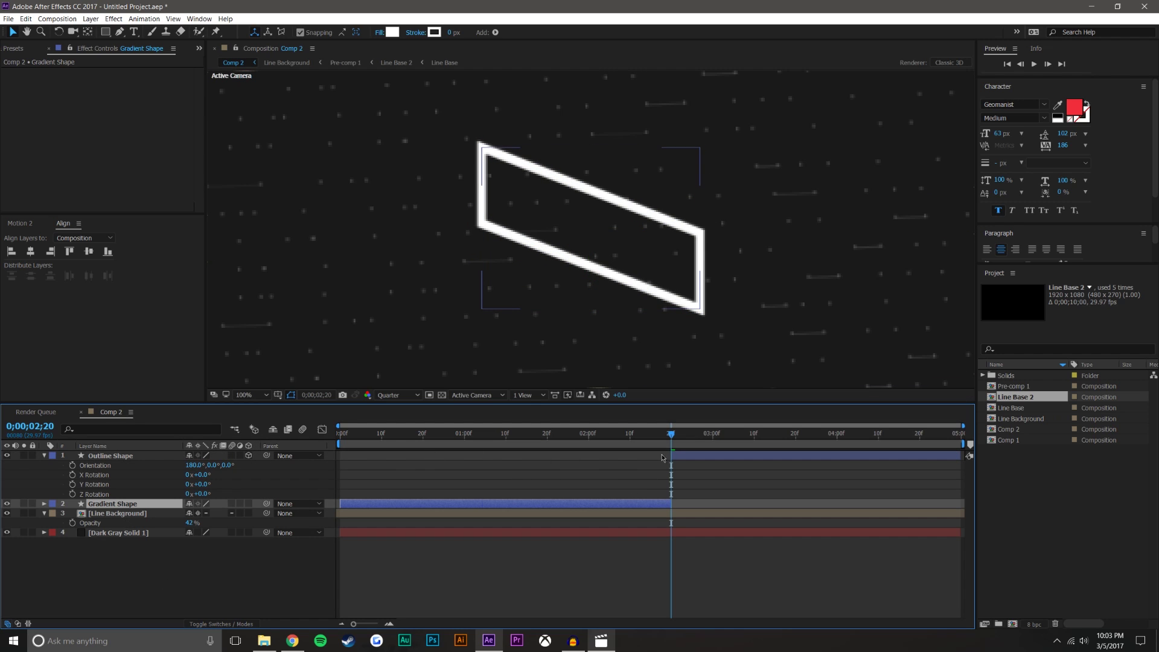
left_click_drag(674, 501, 1154, 541)
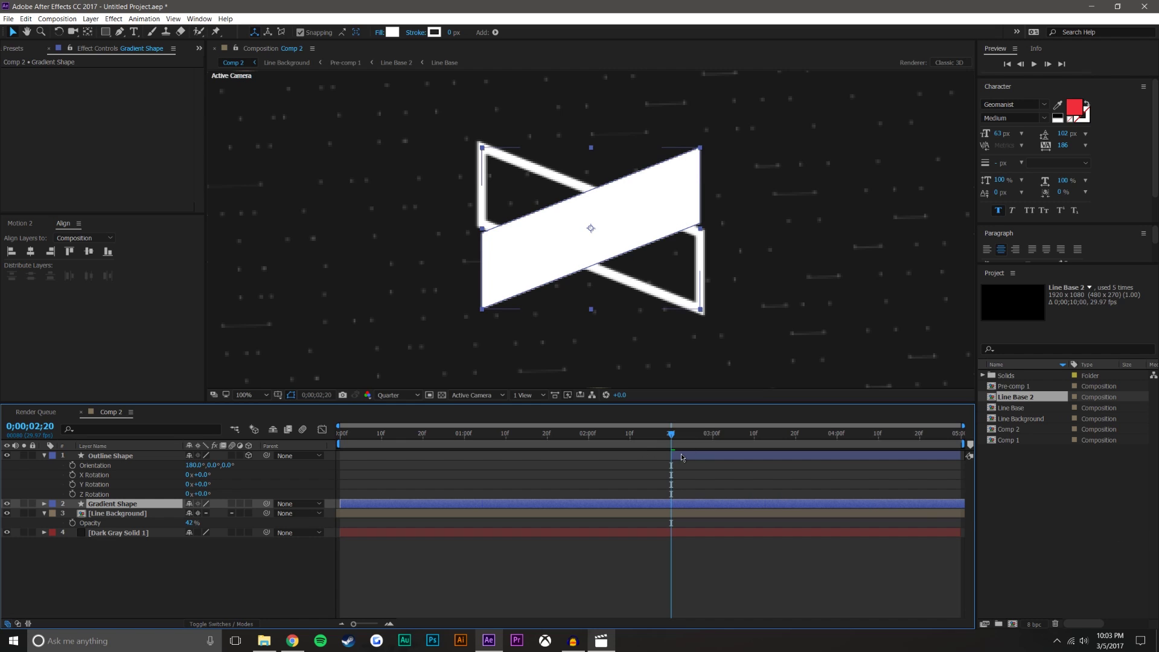
left_click_drag(672, 455, 337, 455)
left_click(580, 598)
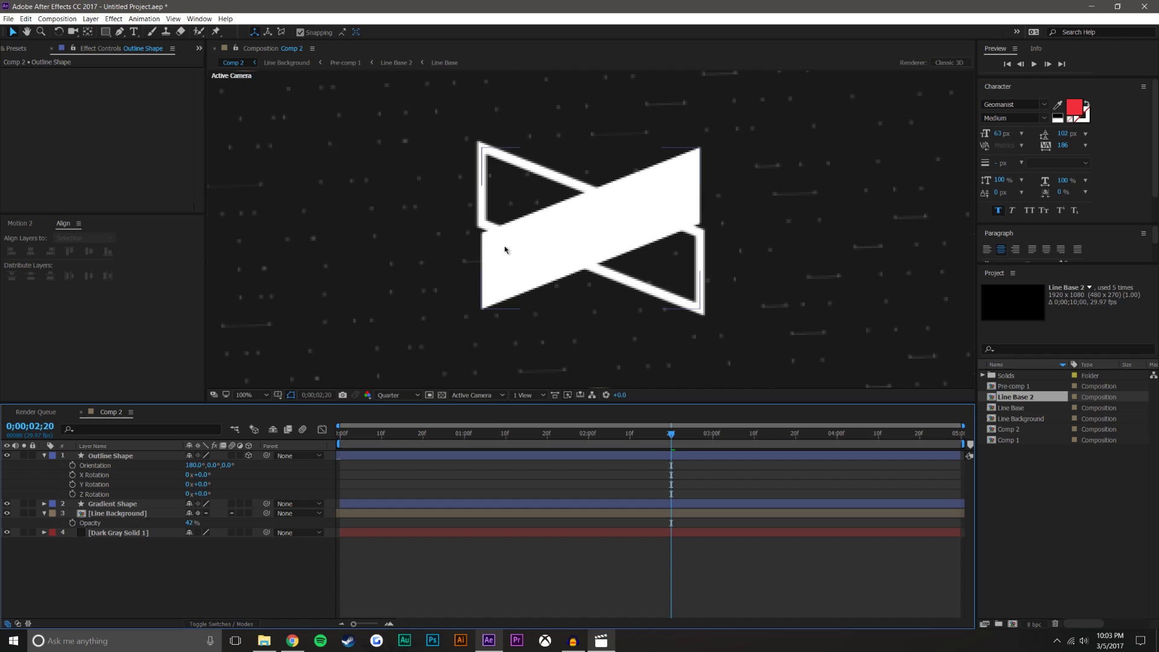
Step: Set the preview resolution to Full and narrow the Outline Shape so its outer sides line up with the filled shape
left_click(476, 227)
key("period")
left_click(399, 395)
left_click(409, 422)
key("comma")
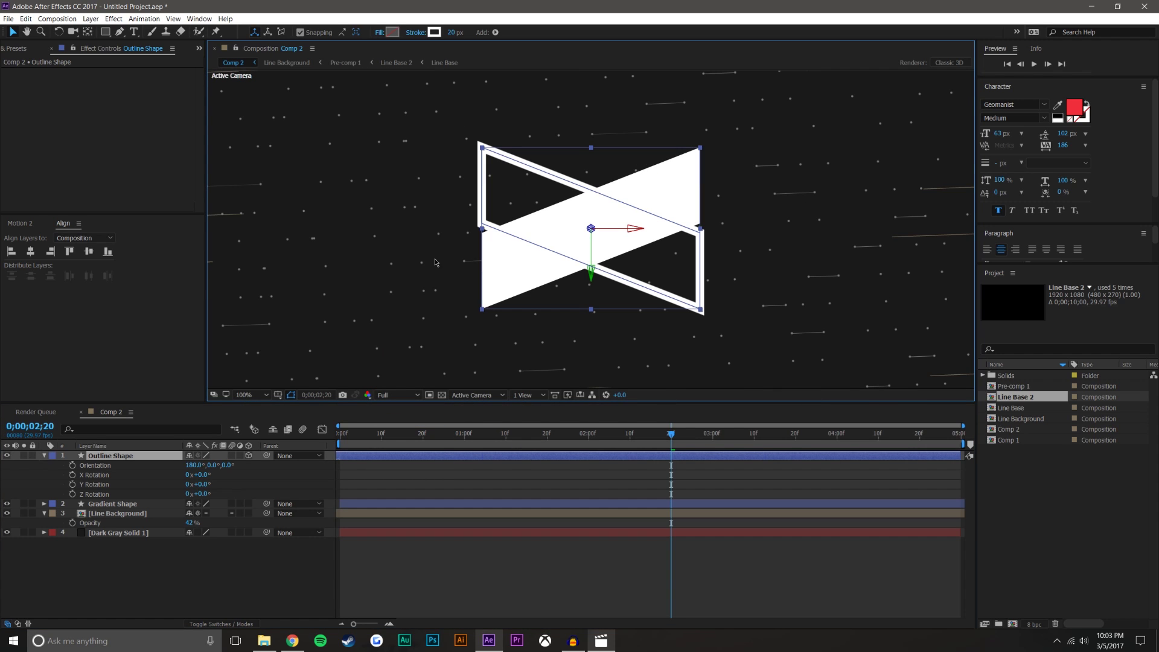
key("period")
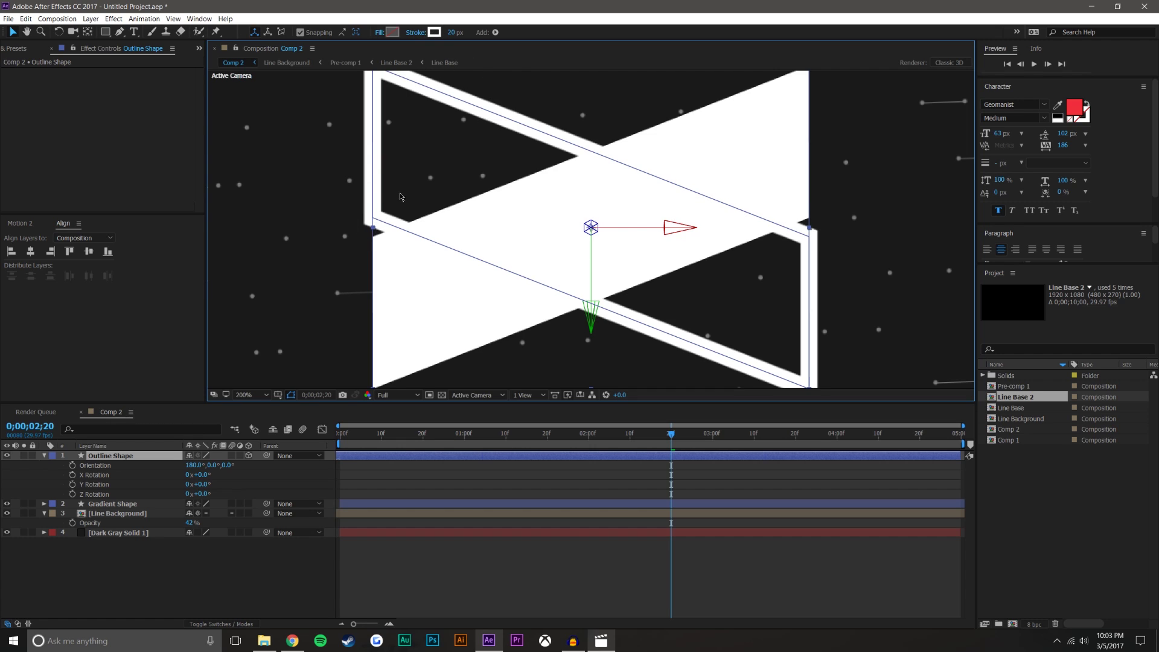
left_click_drag(373, 228, 379, 227)
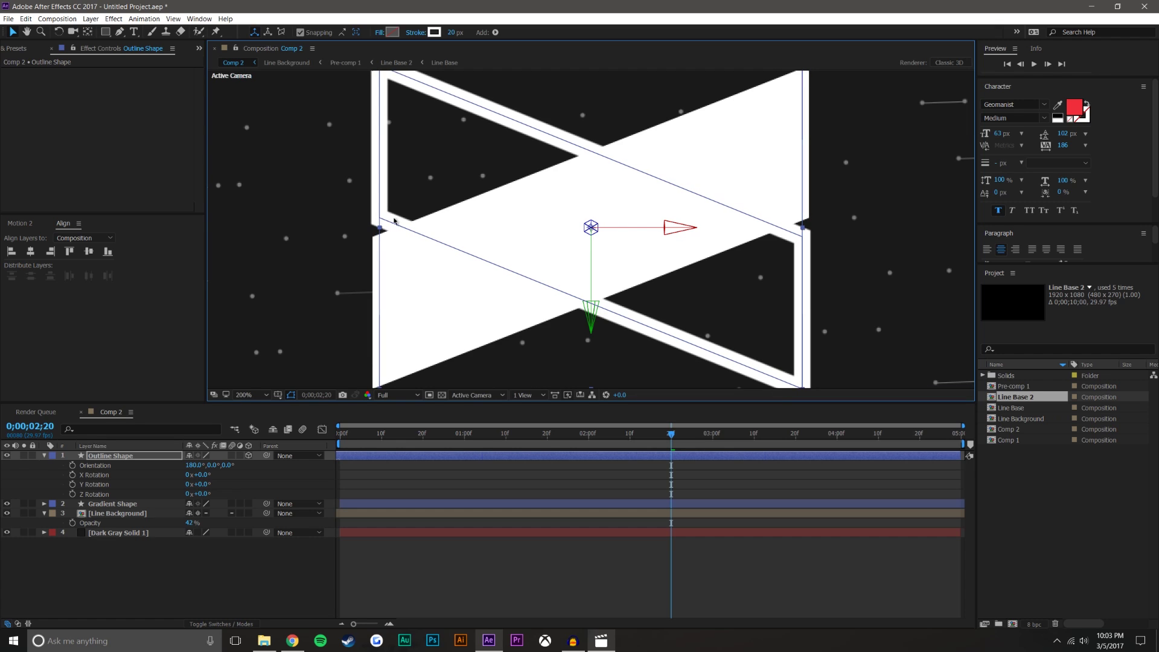
Step: Stretch the Outline Shape and Gradient Shape together to make both slightly taller about their centers
scroll(598, 226, "down", 1)
left_click_drag(594, 149, 584, 146)
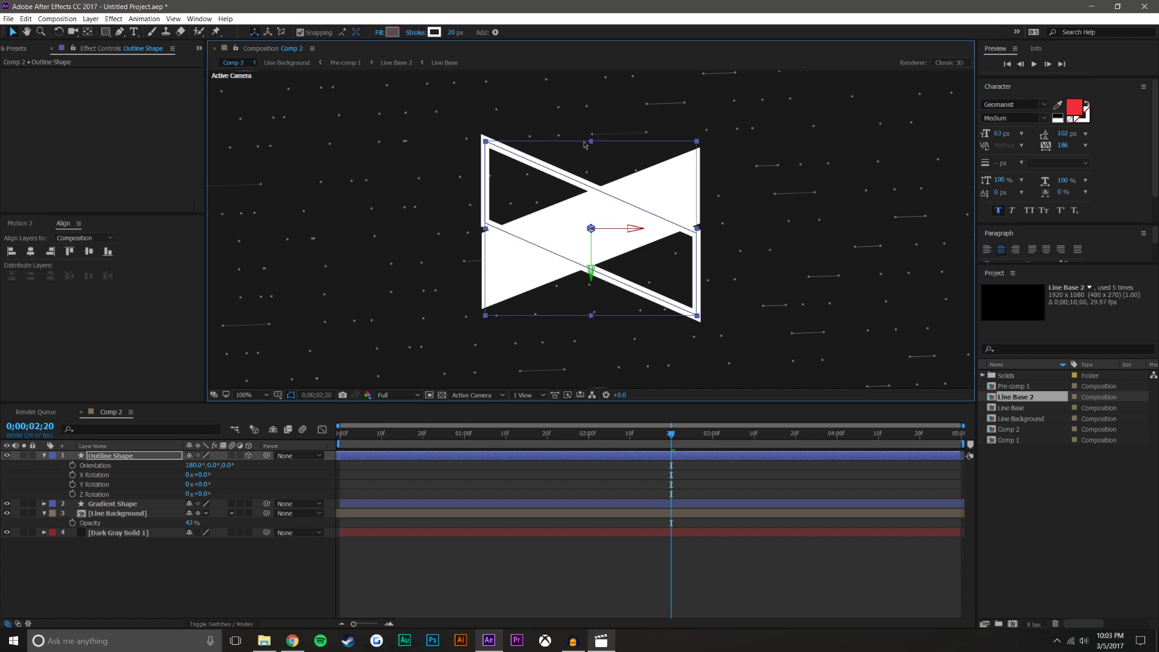
key("ctrl+z")
left_click(141, 504, "shift")
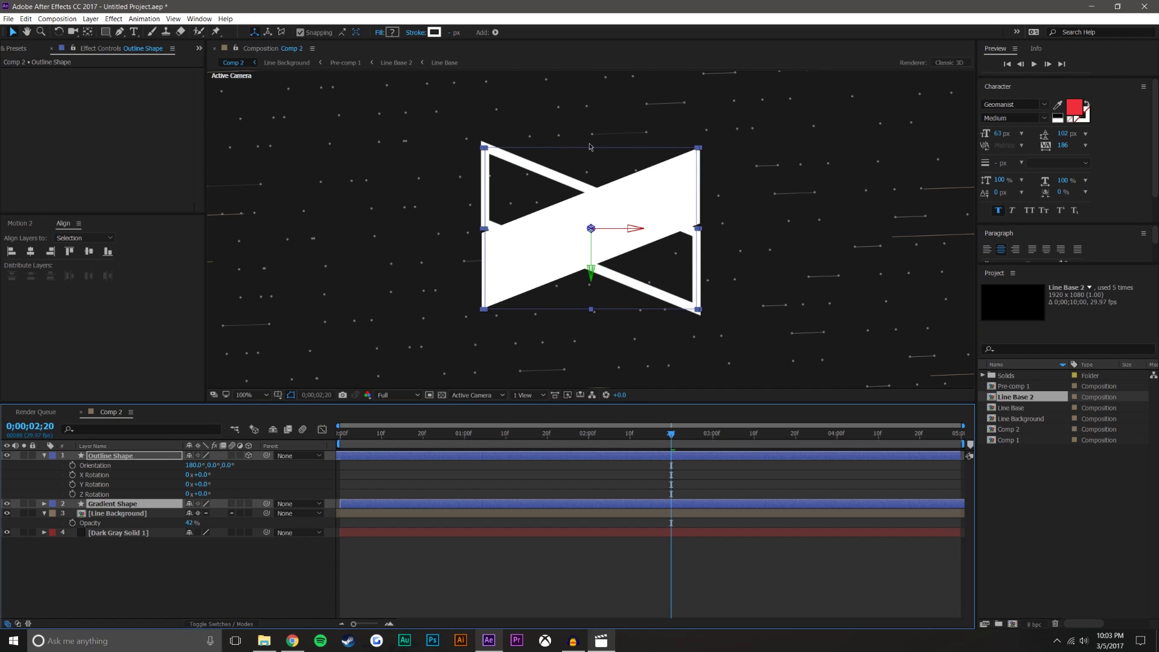
left_click_drag(591, 148, 593, 143)
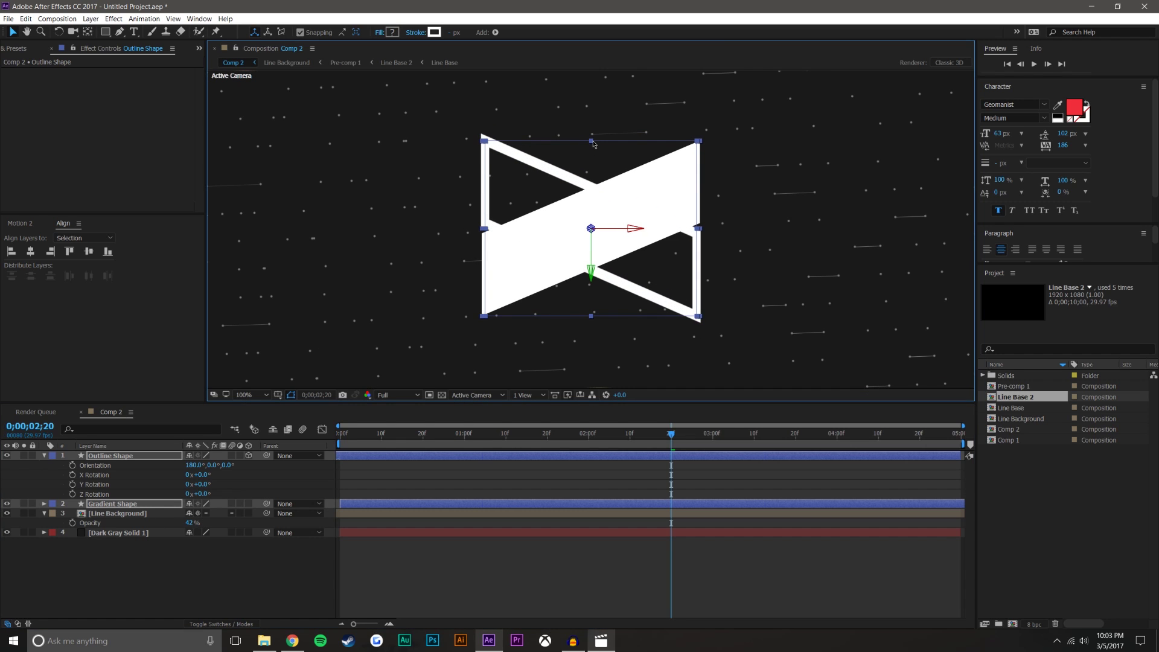
left_click(724, 558)
Step: Inspect the side corners where the two shapes meet and fine-tune the Outline Shape by making it marginally narrower
scroll(710, 242, "up", 2)
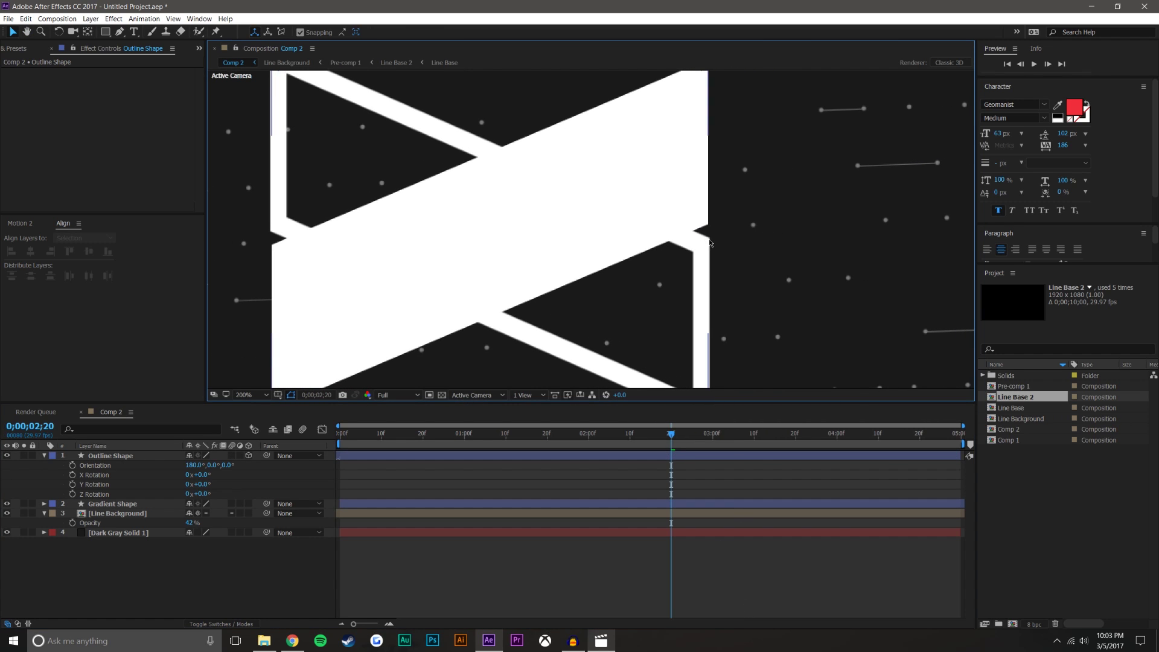
scroll(712, 238, "up", 1)
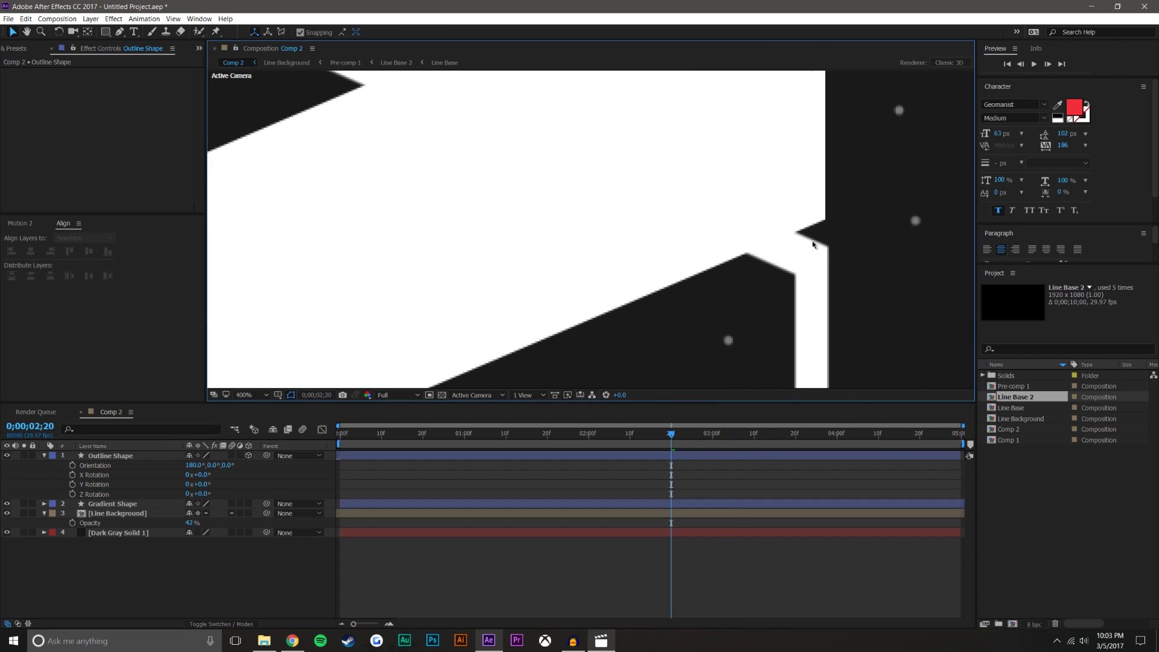
key("comma")
left_click(130, 458)
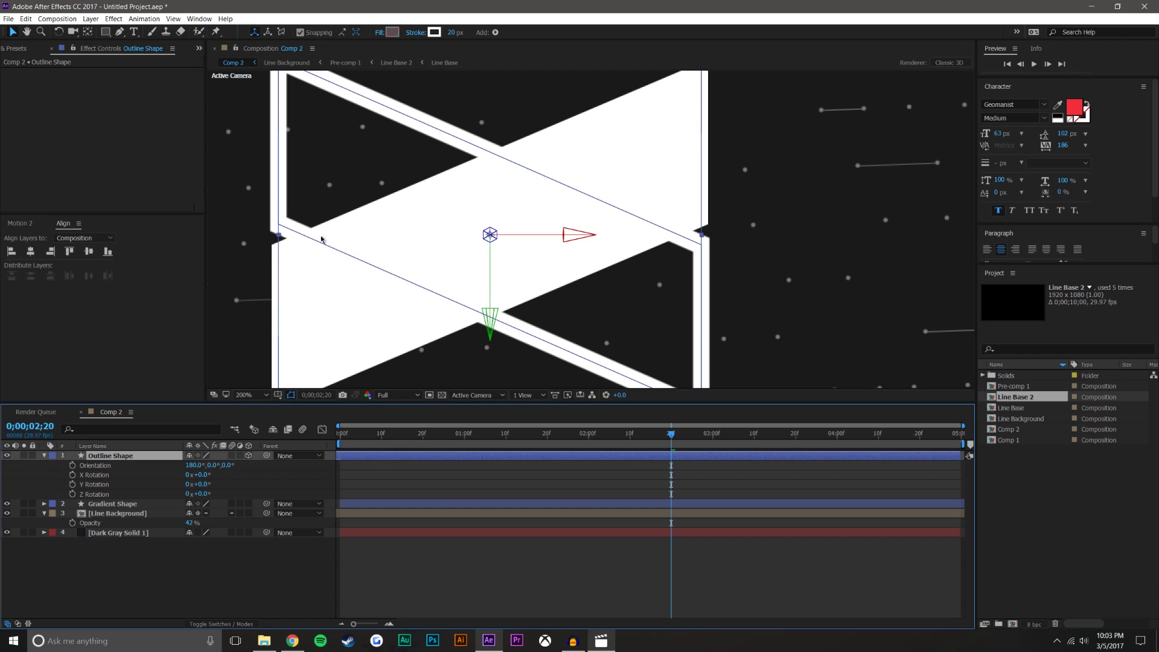
left_click_drag(701, 235, 697, 236)
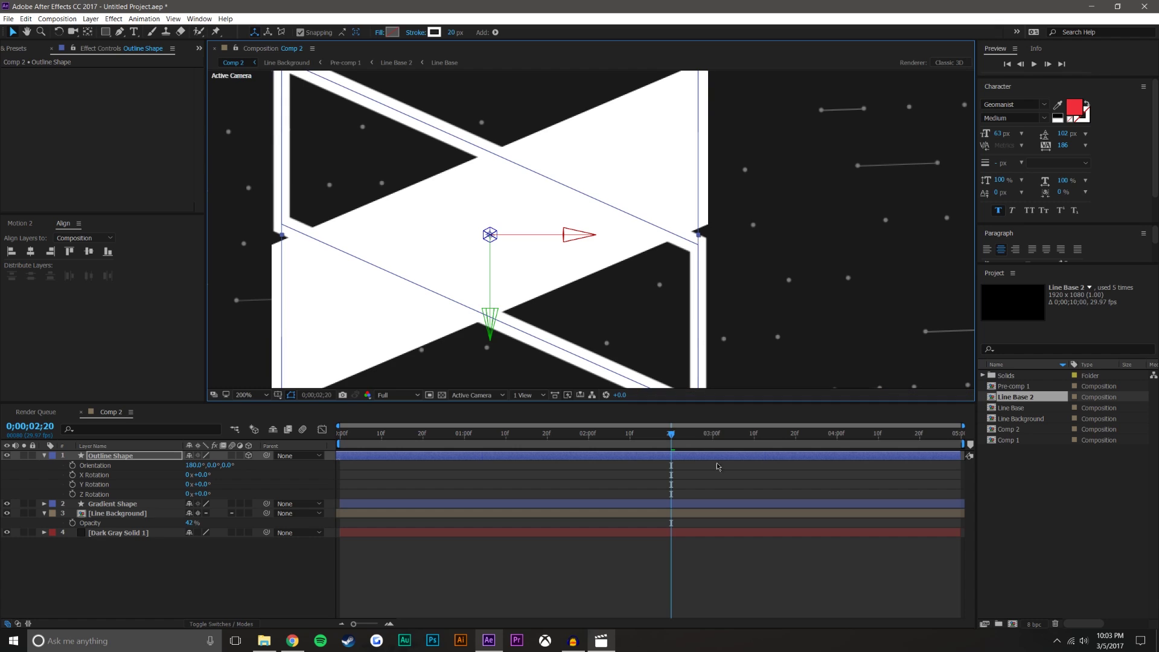
Step: Nudge the Outline Shape marginally sideways to align it with the filled parallelogram
left_click(735, 552)
scroll(656, 247, "down", 1)
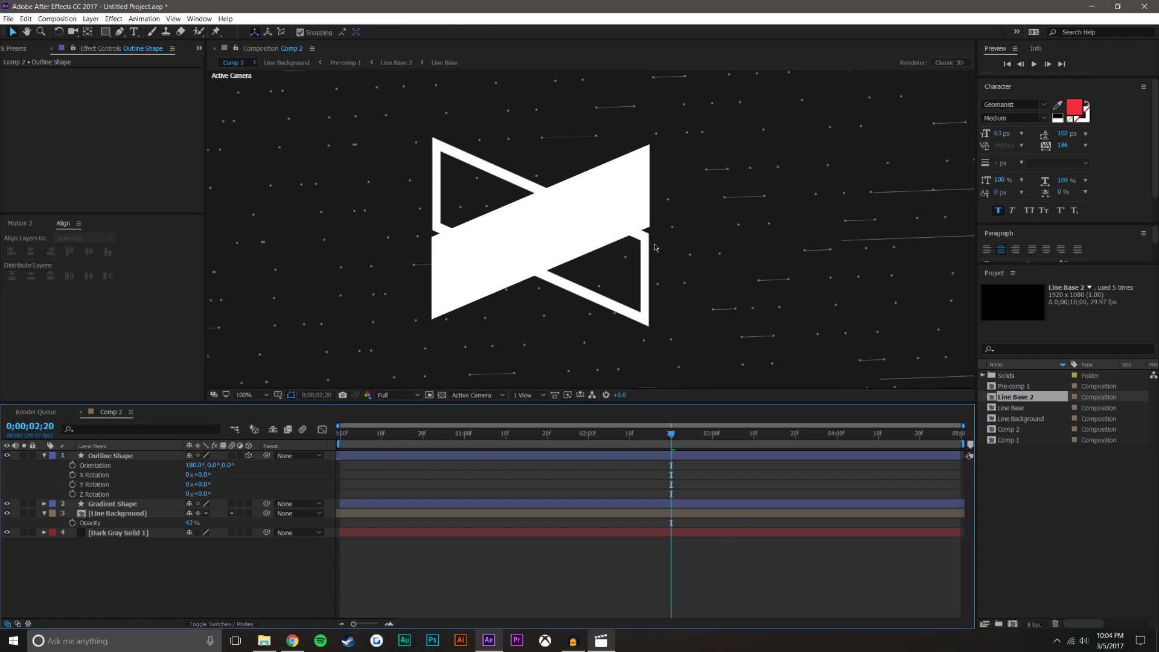
left_click(138, 483)
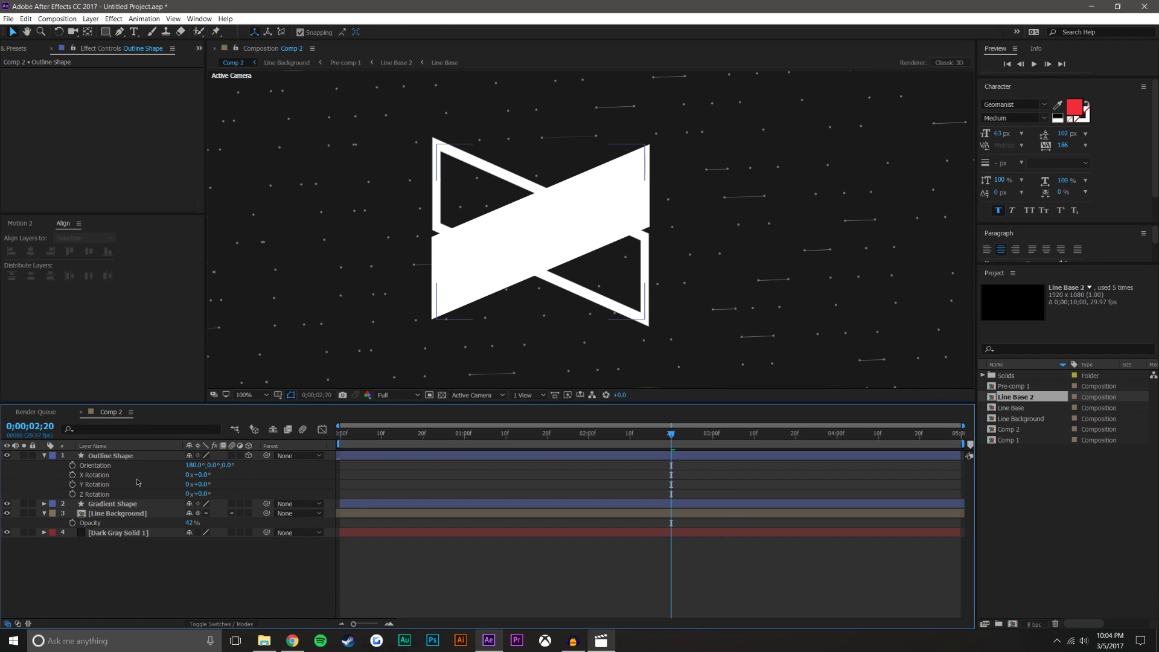
left_click(134, 457)
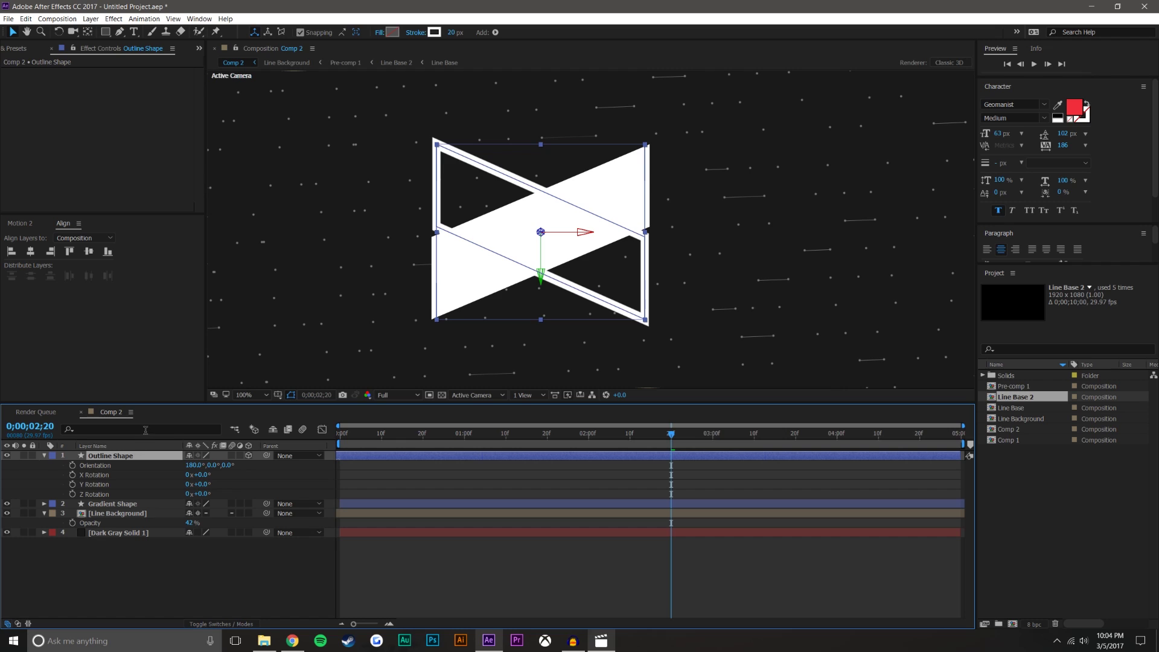
key("Return")
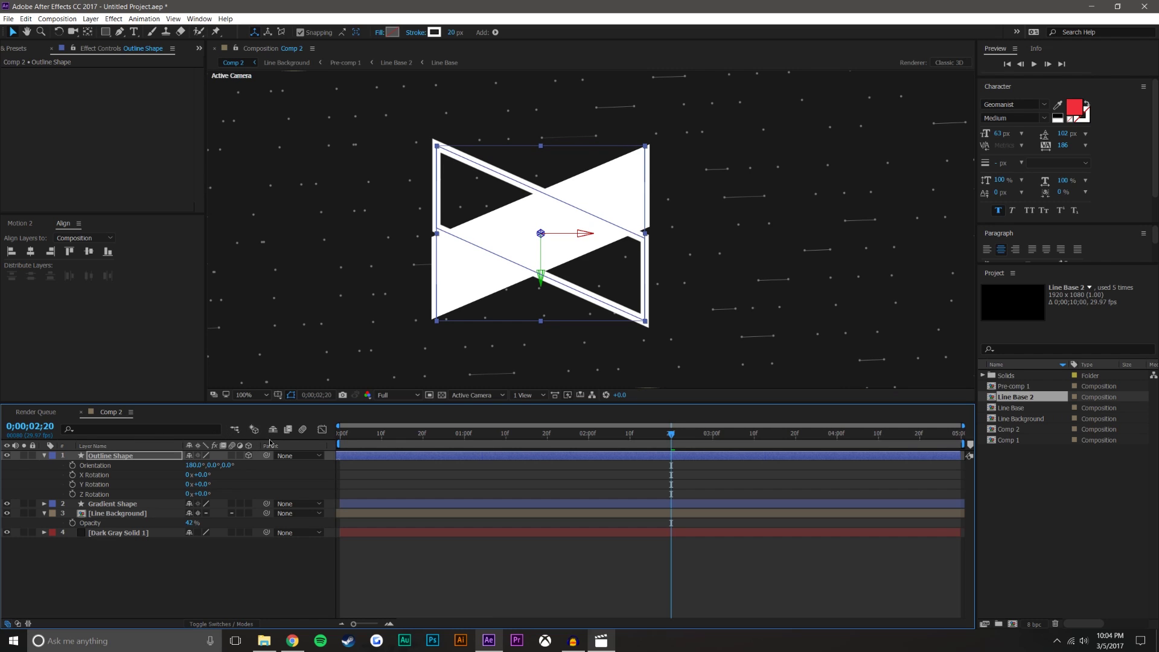
left_click(245, 555)
scroll(564, 231, "down", 1)
scroll(566, 253, "up", 1)
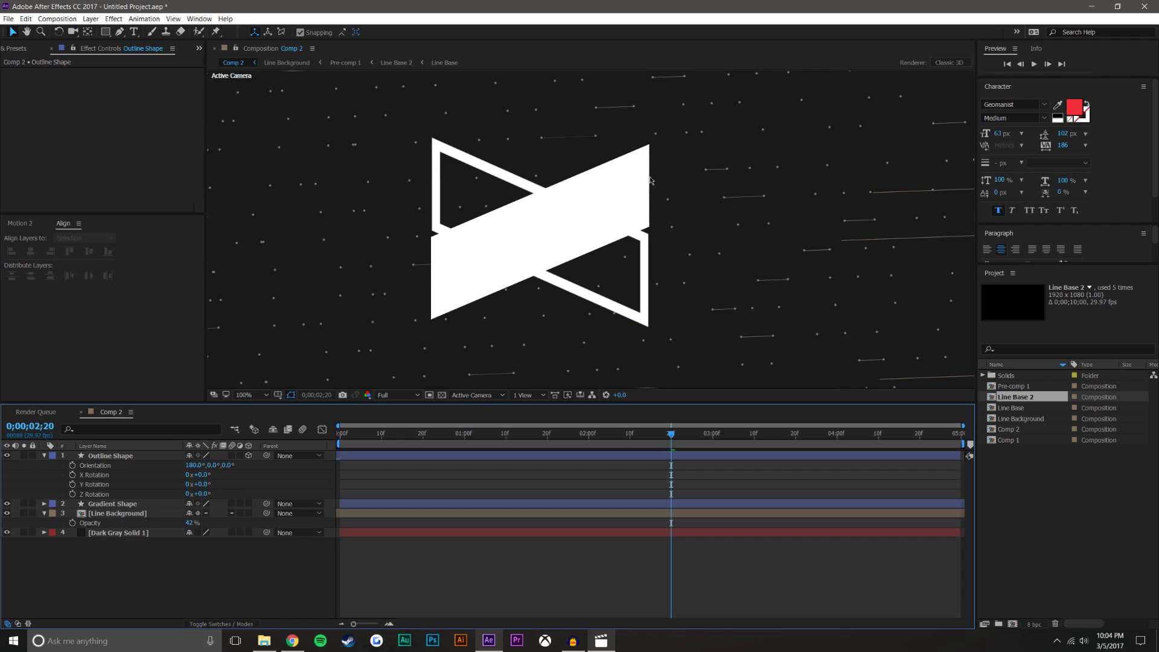
Step: Make the Gradient Shape slightly narrower and shorter so its side corners meet the Outline Shape's outer edges
left_click(618, 184)
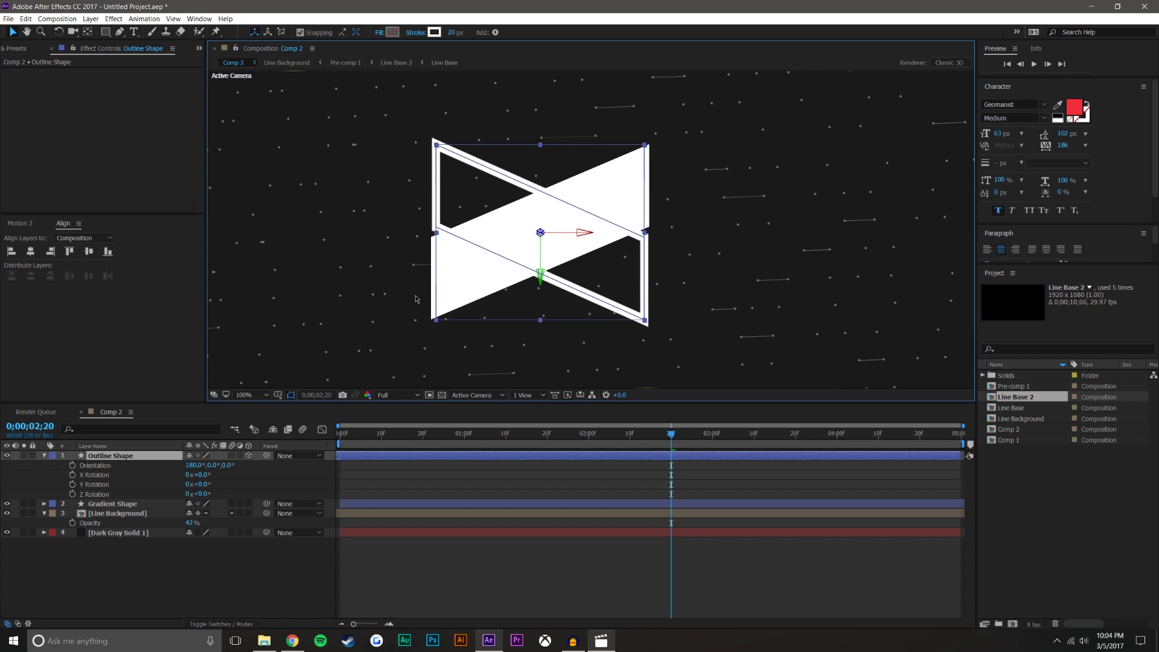
left_click(445, 288)
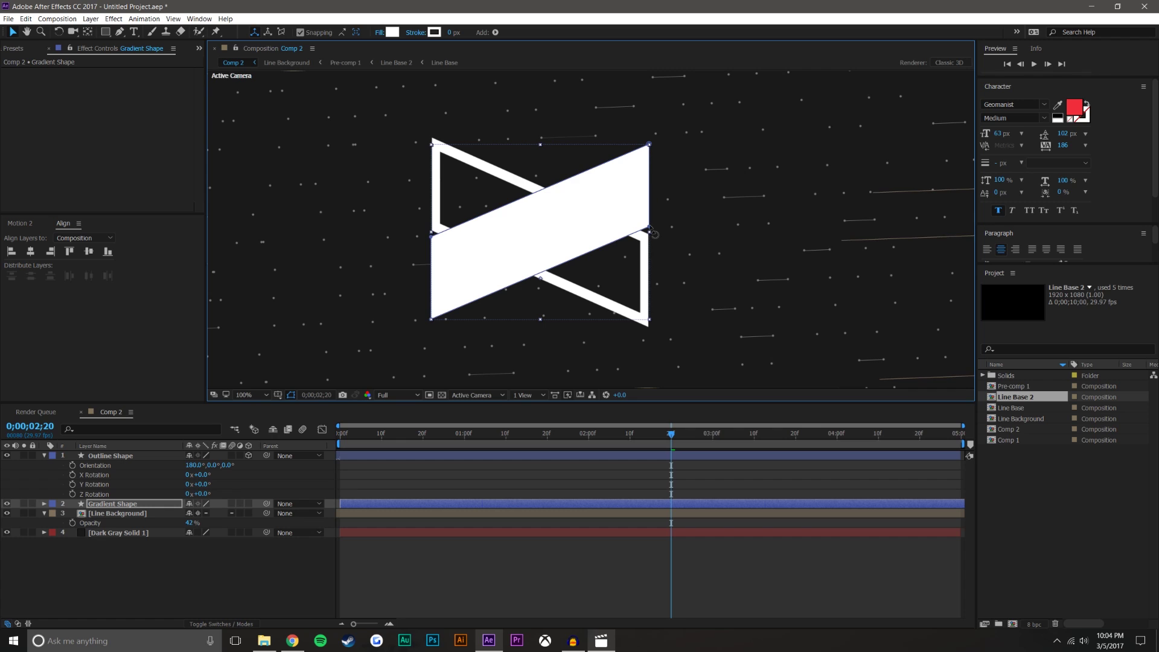
scroll(656, 234, "up", 4)
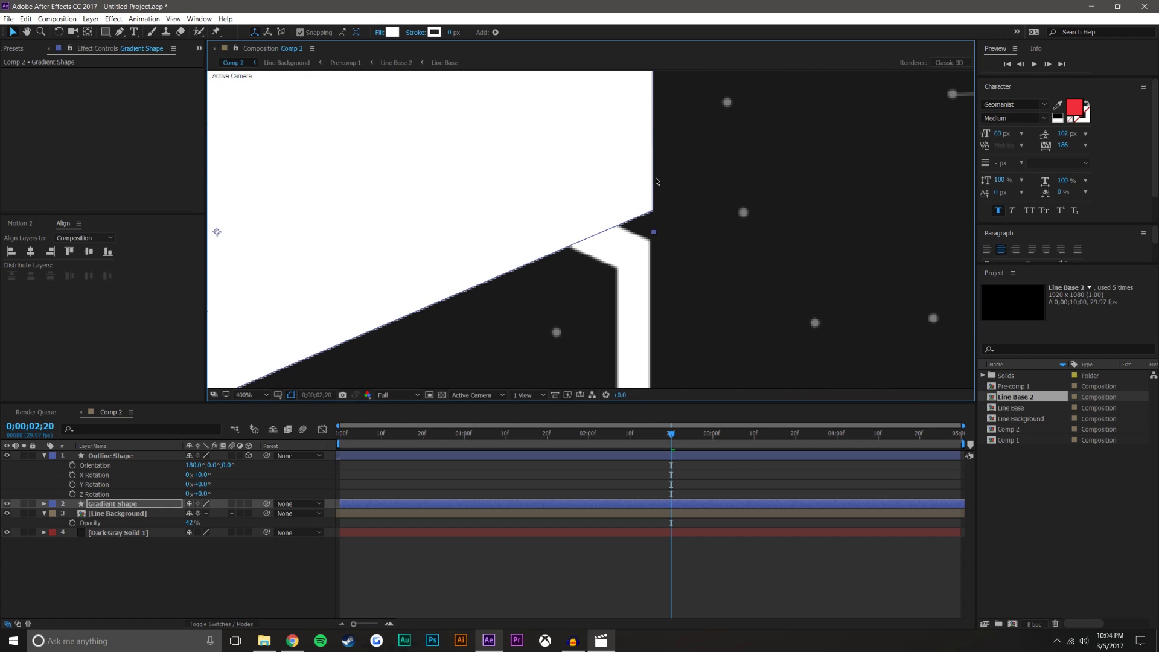
left_click_drag(656, 180, 649, 200)
scroll(650, 199, "down", 5)
scroll(492, 227, "up", 5)
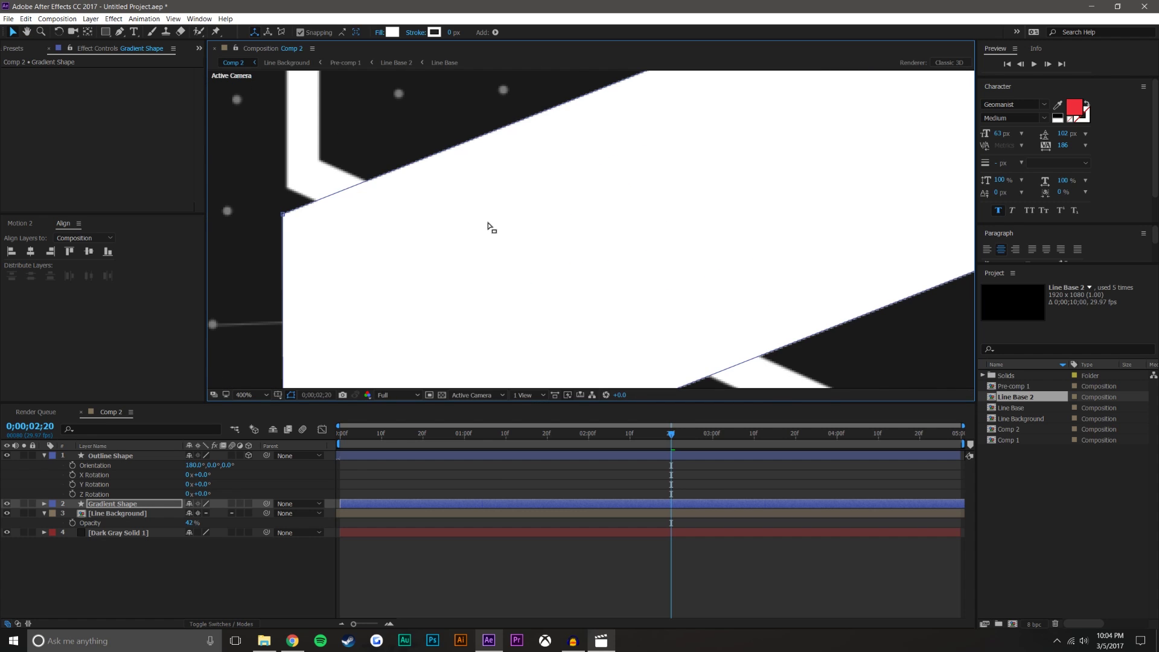
left_click_drag(579, 252, 581, 228)
scroll(586, 225, "down", 3)
scroll(838, 238, "up", 1)
left_click_drag(817, 221, 664, 219)
scroll(845, 204, "down", 1)
left_click(907, 194)
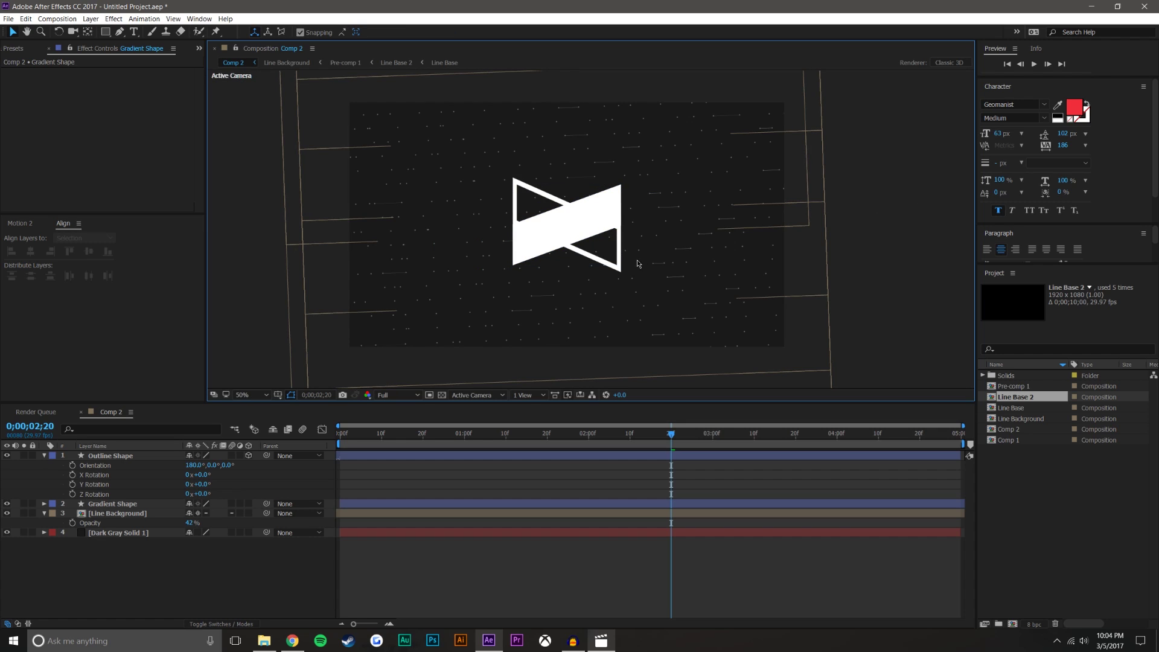
Step: Stretch the Gradient Shape slightly taller about its center, keeping its side corners flush with the outline
key("slash")
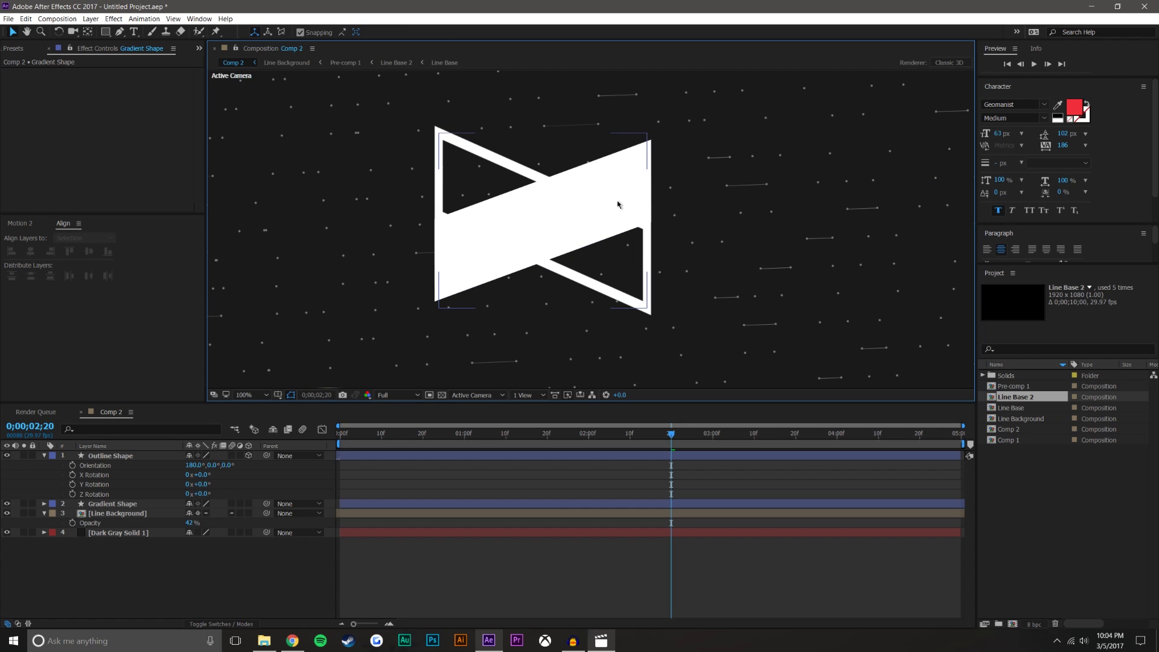
left_click(510, 216)
key("period")
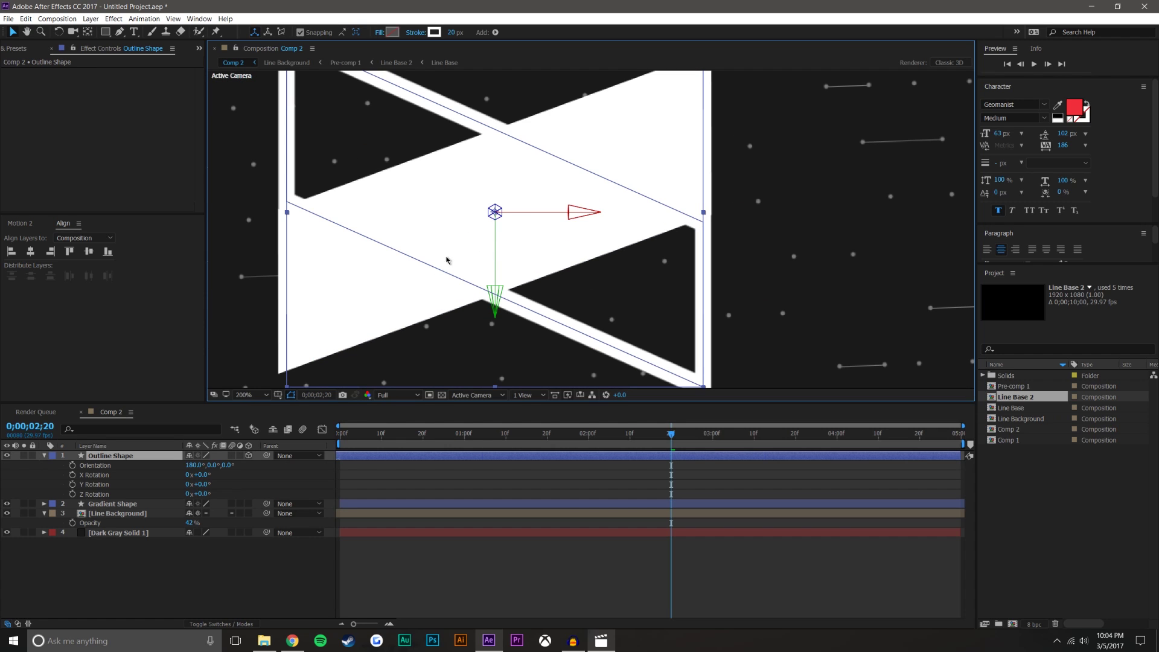
left_click(115, 506)
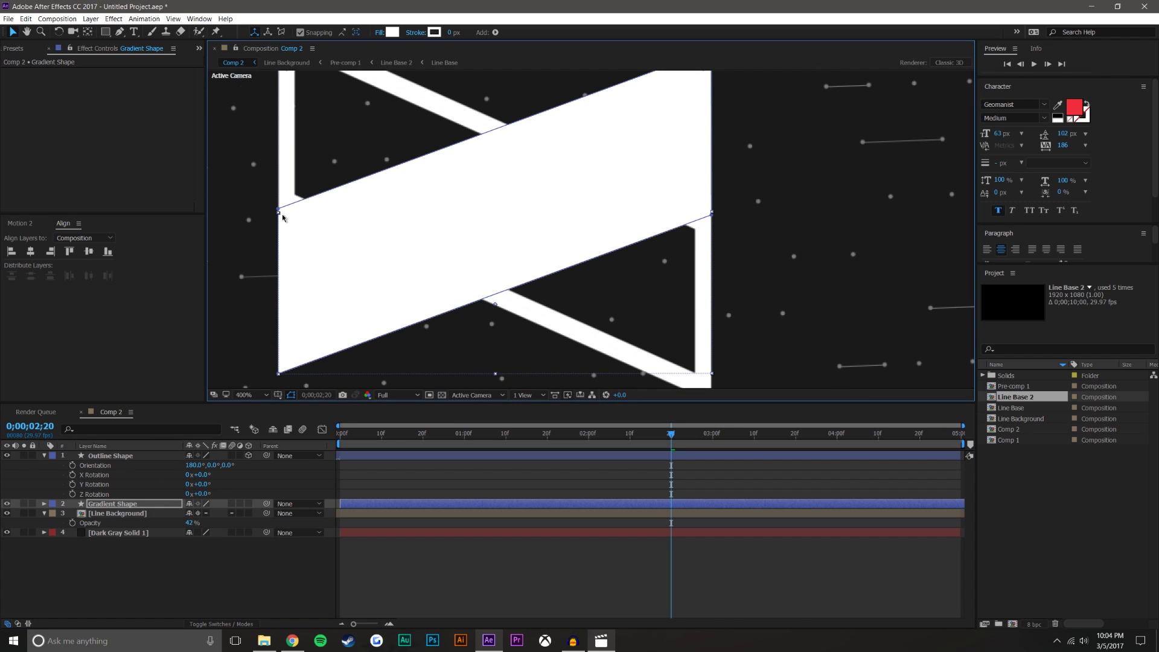
scroll(282, 216, "up", 2)
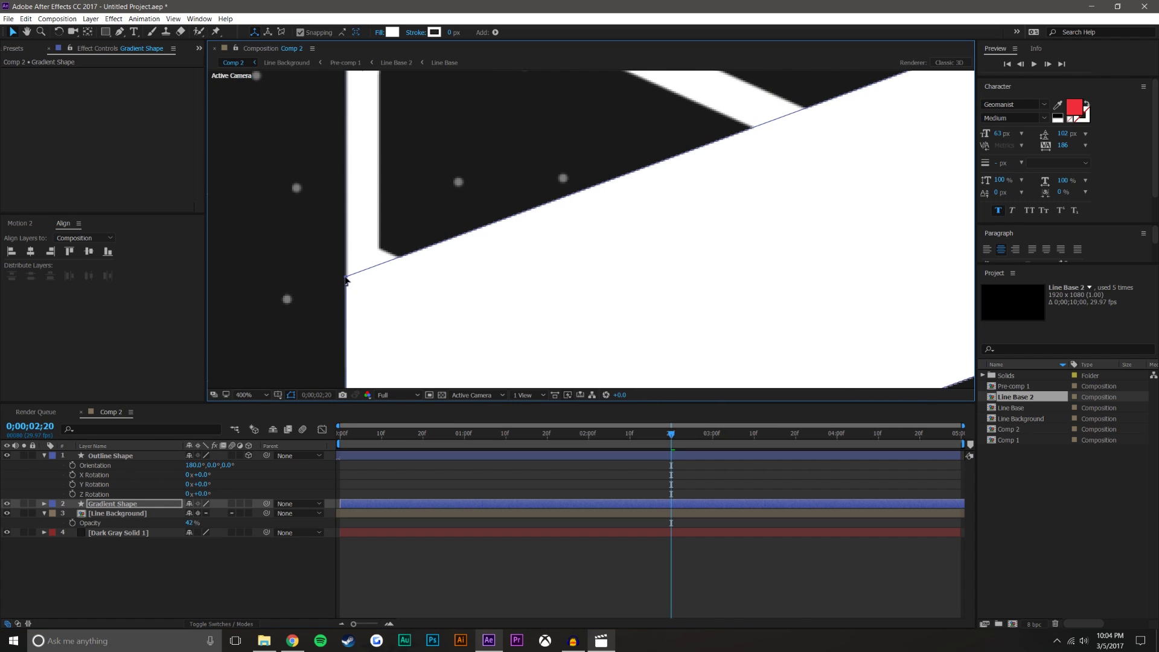
scroll(497, 274, "down", 2)
left_click_drag(587, 226, 588, 218)
left_click_drag(711, 268, 700, 251)
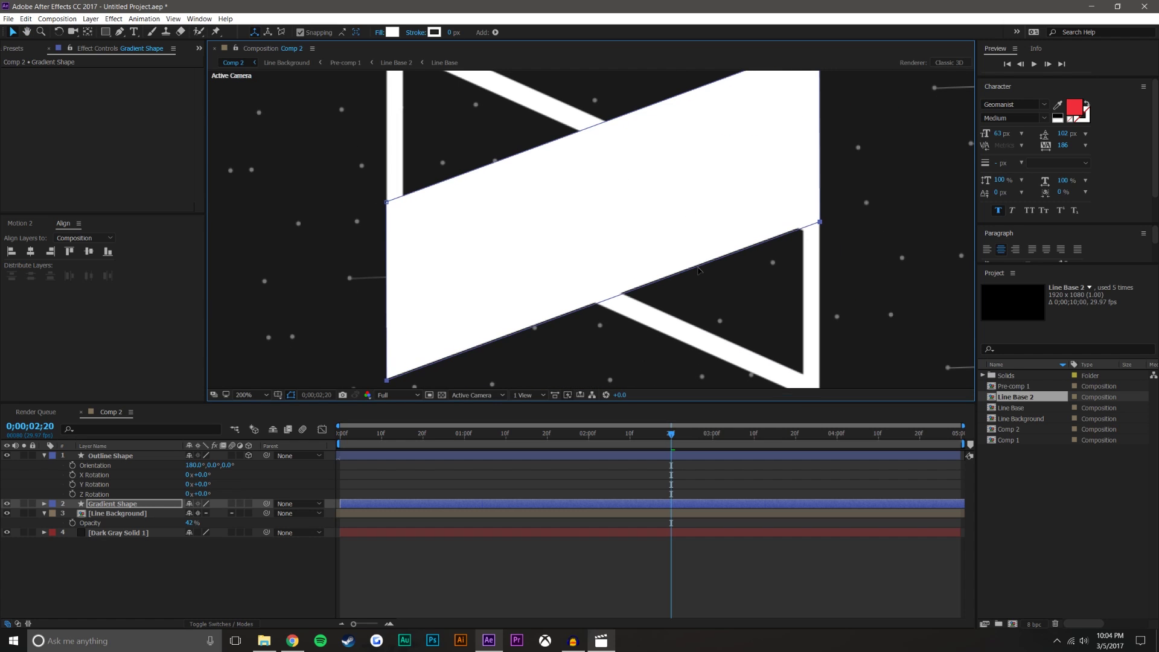
key("comma")
left_click(744, 355)
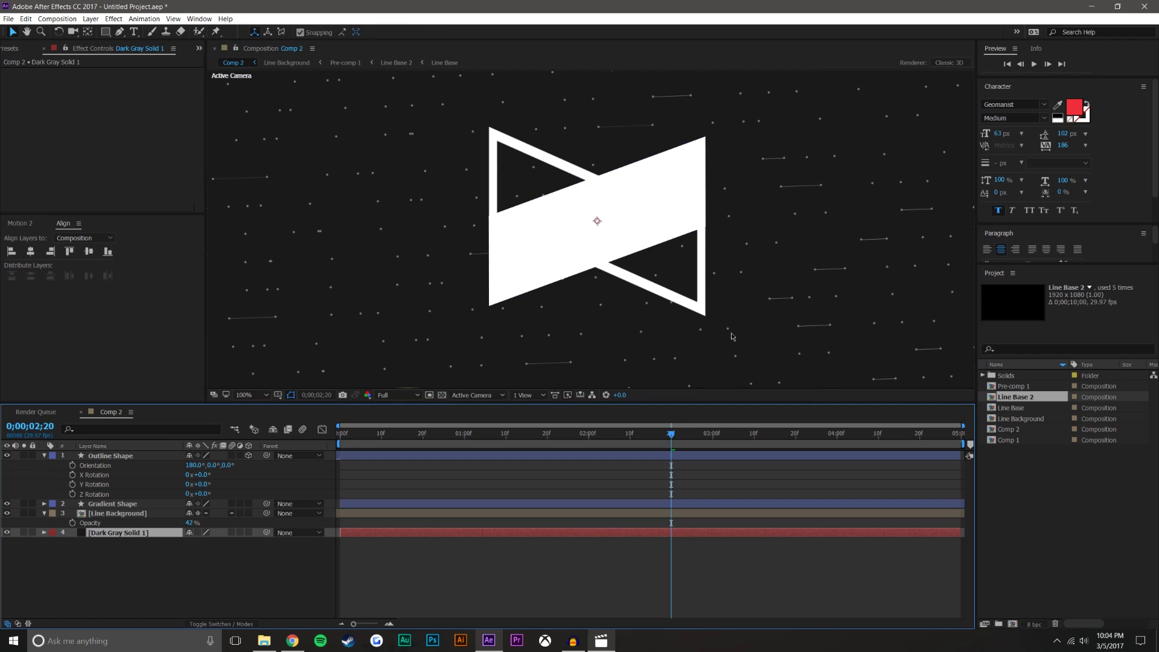
key("comma")
left_click(915, 251)
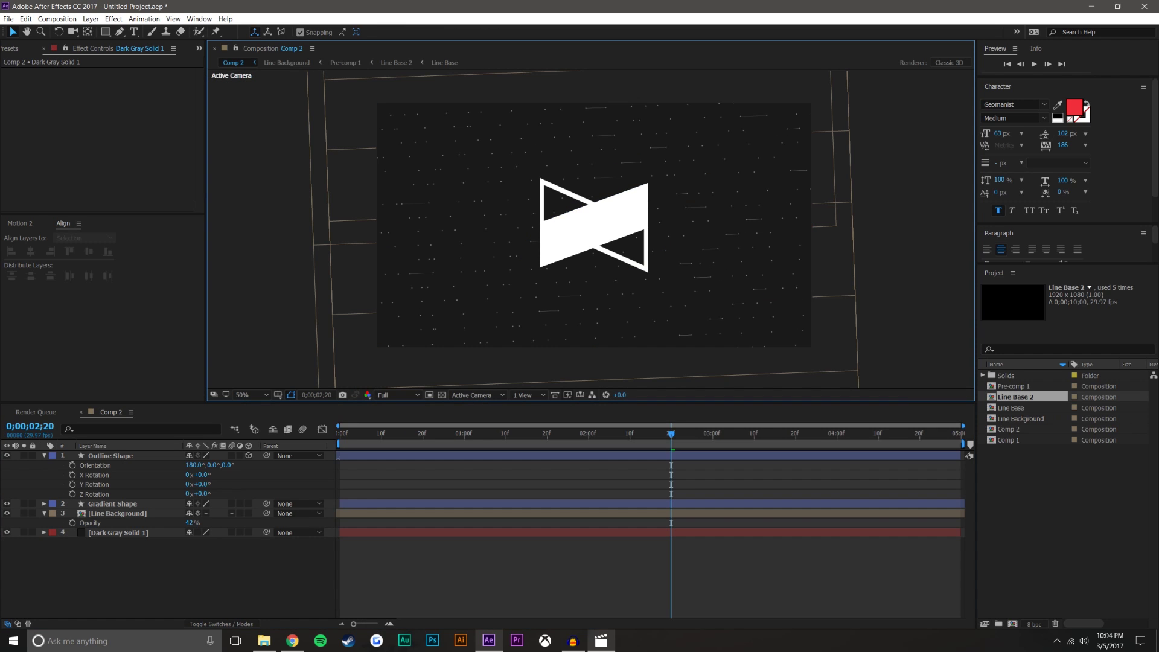
left_click(612, 643)
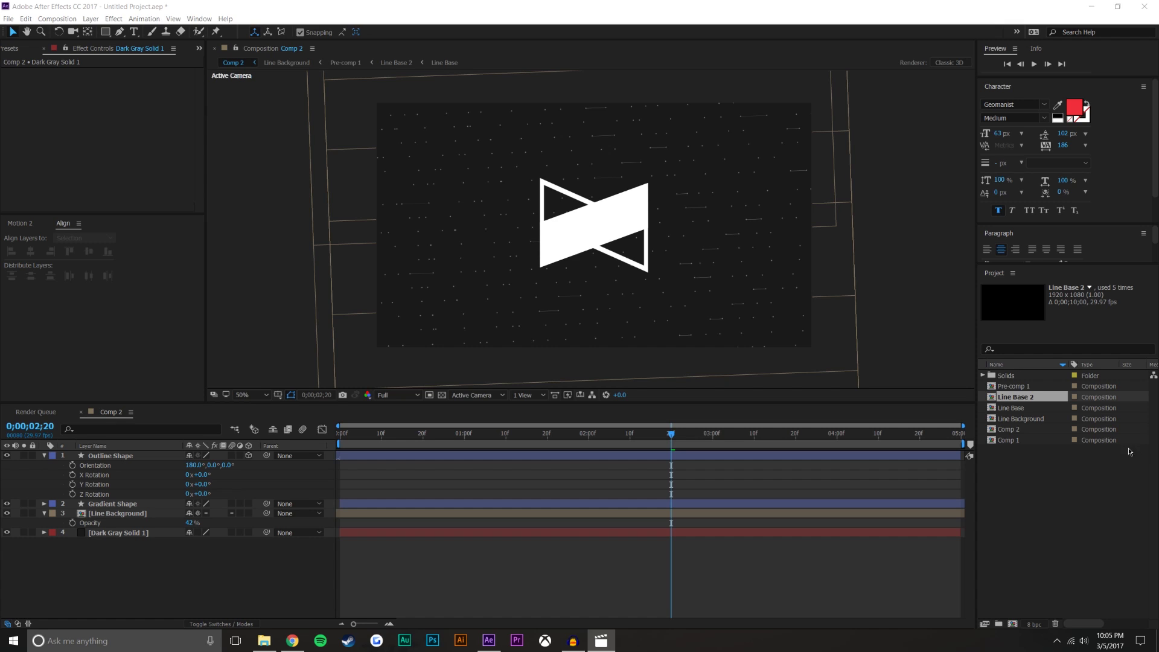
left_click(753, 556)
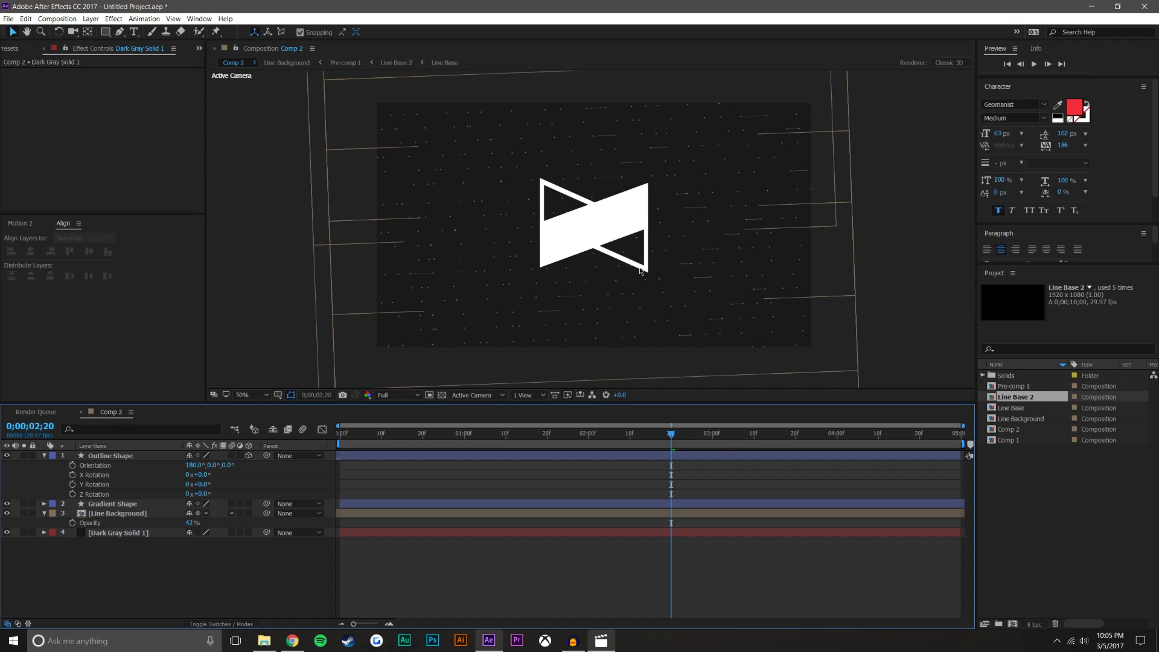
Step: Try stretching the Outline Shape and Gradient Shape together to a slightly greater height, and undo the stretch
left_click(120, 504, "ctrl")
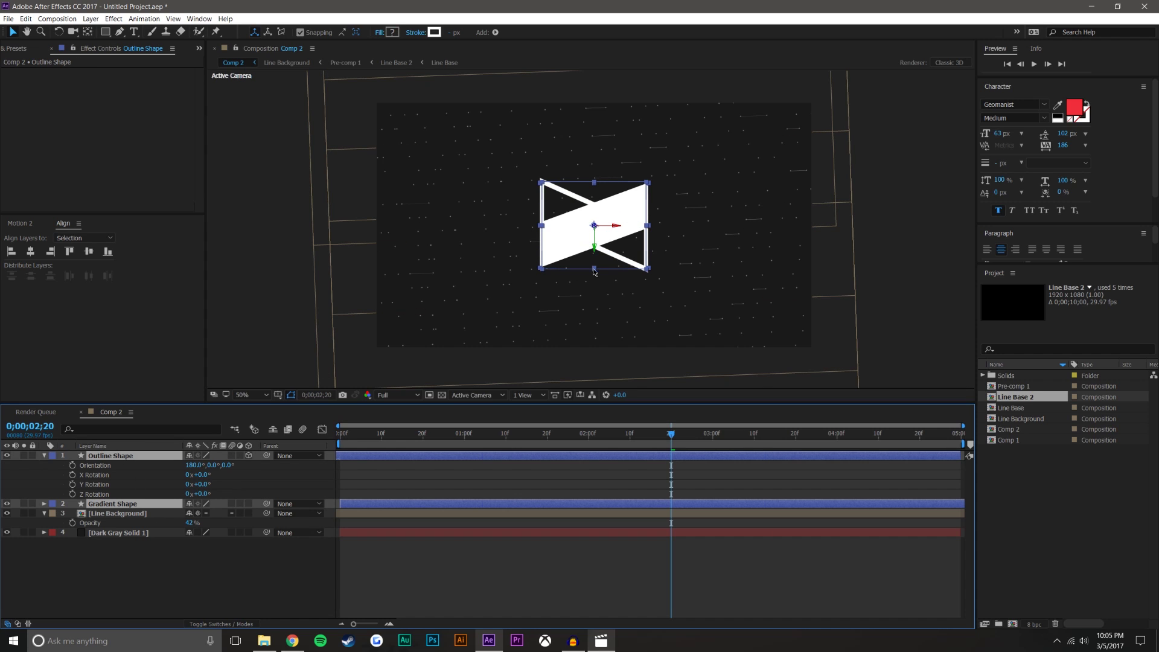
left_click_drag(594, 270, 596, 277)
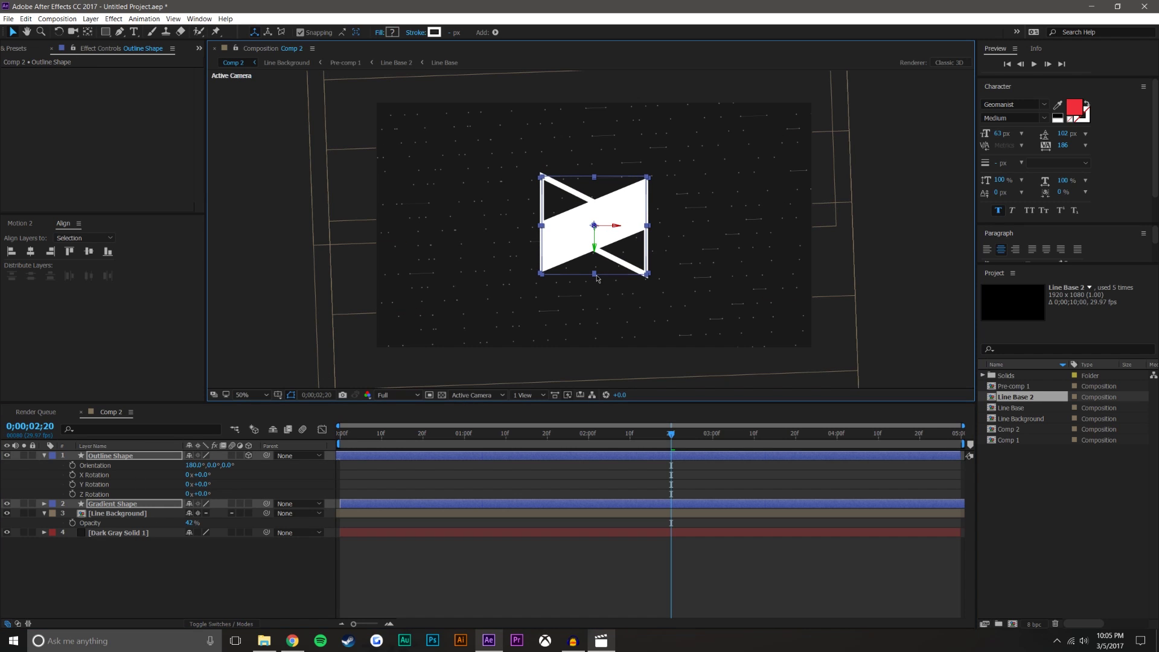
left_click(627, 561)
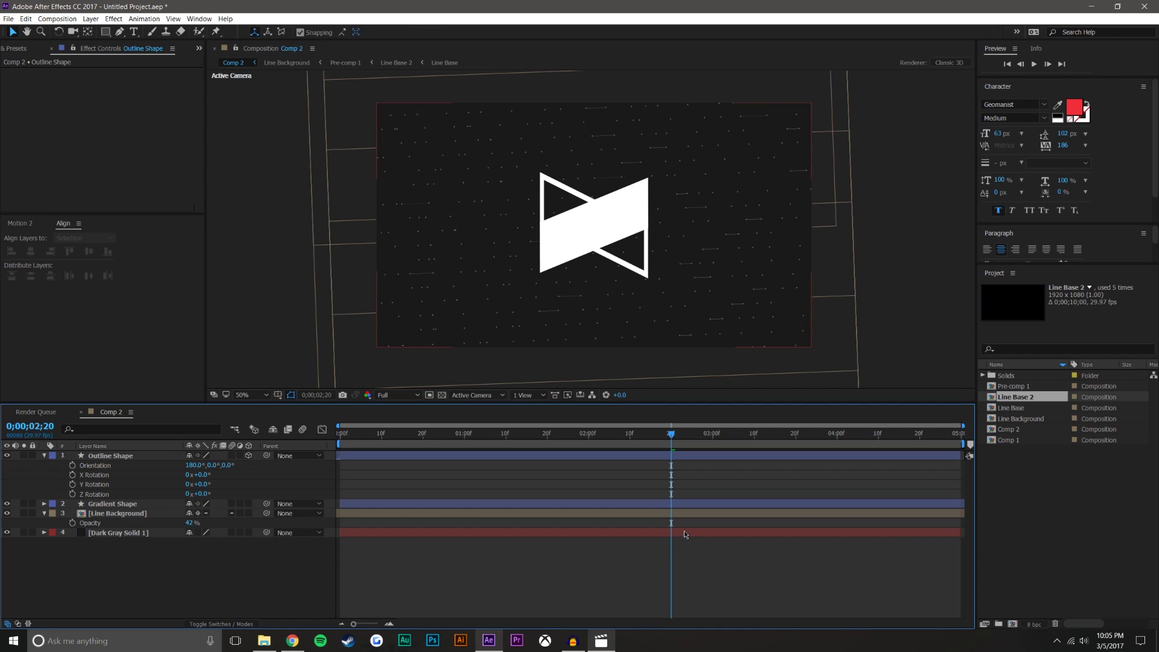
key("ctrl+z")
key("ctrl+z")
left_click(719, 561)
scroll(639, 226, "up", 1)
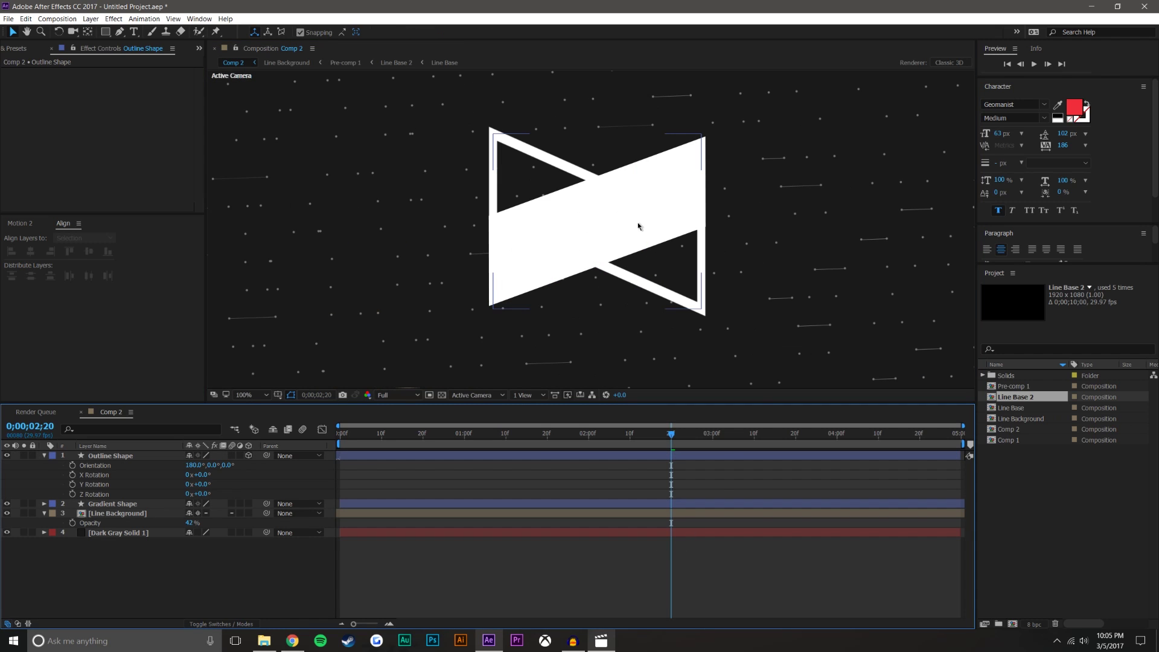
Step: Search the effects for "ramp" and apply Gradient Ramp to the Gradient Shape layer
left_click(13, 51)
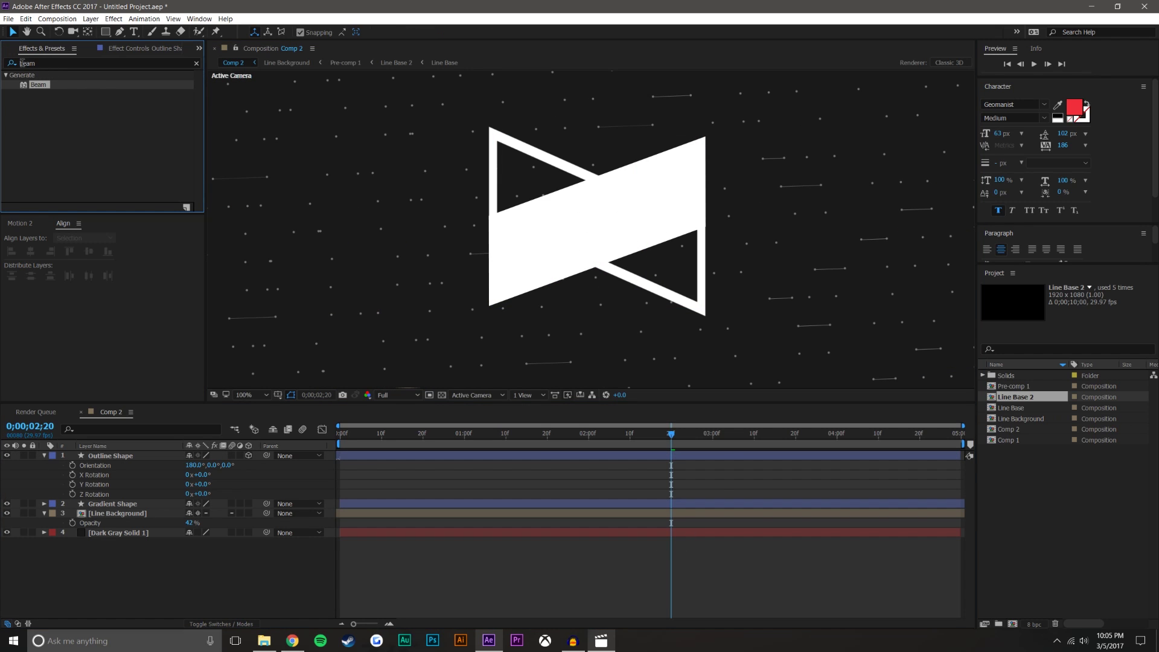
left_click(45, 60)
type("ra")
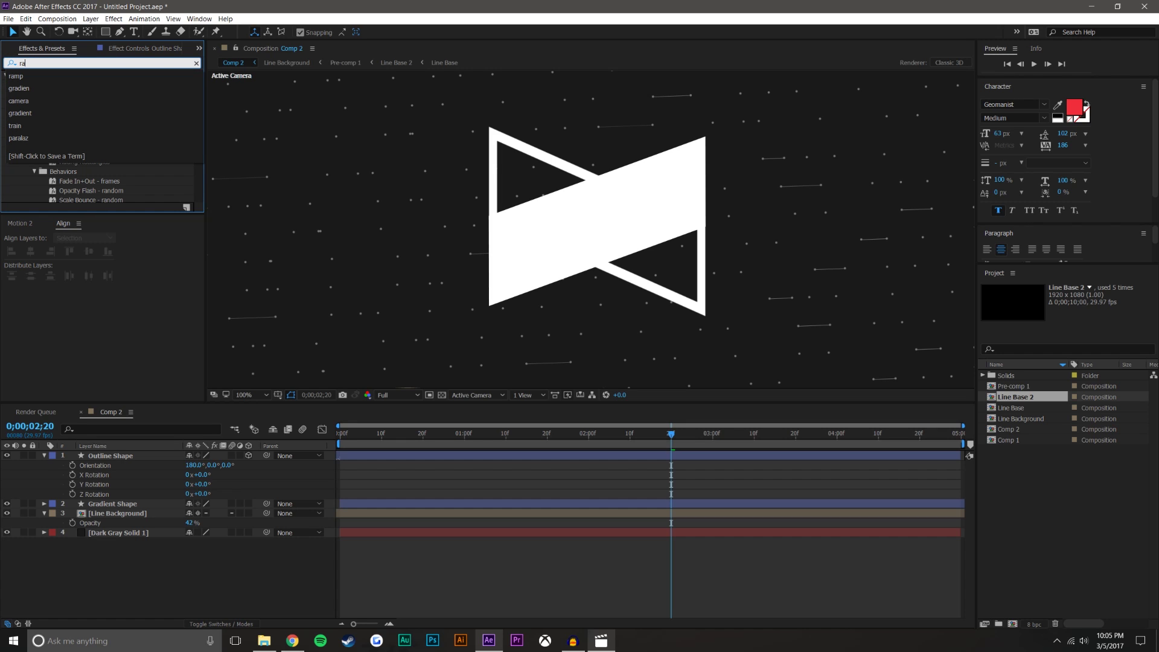
type("mp")
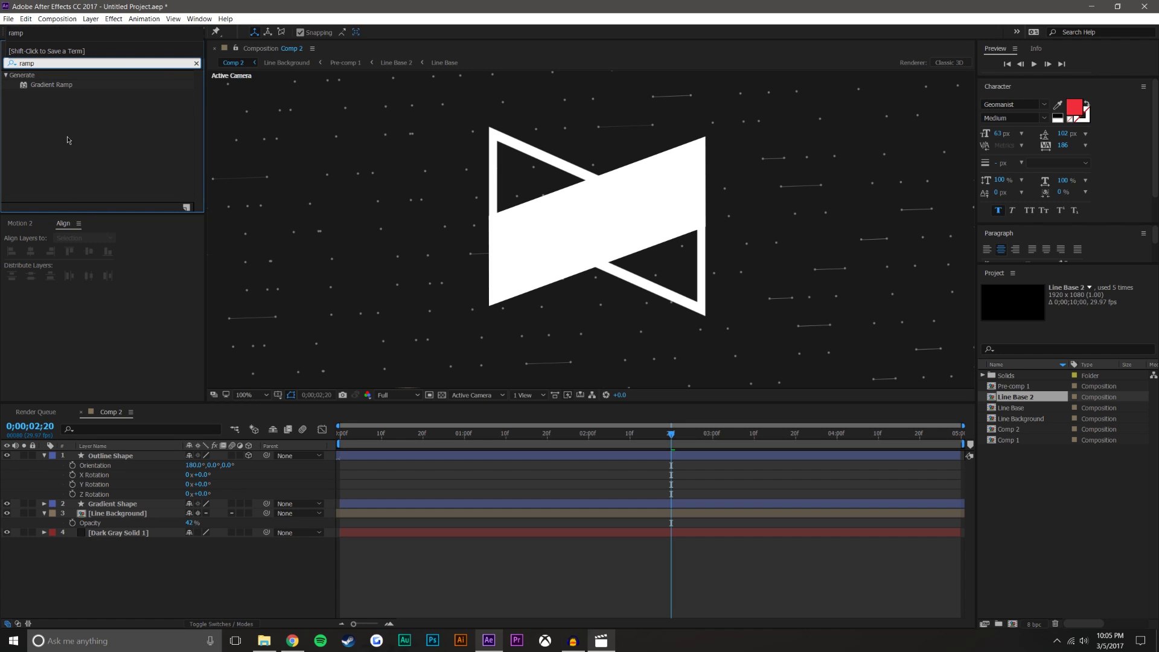
left_click_drag(53, 84, 119, 503)
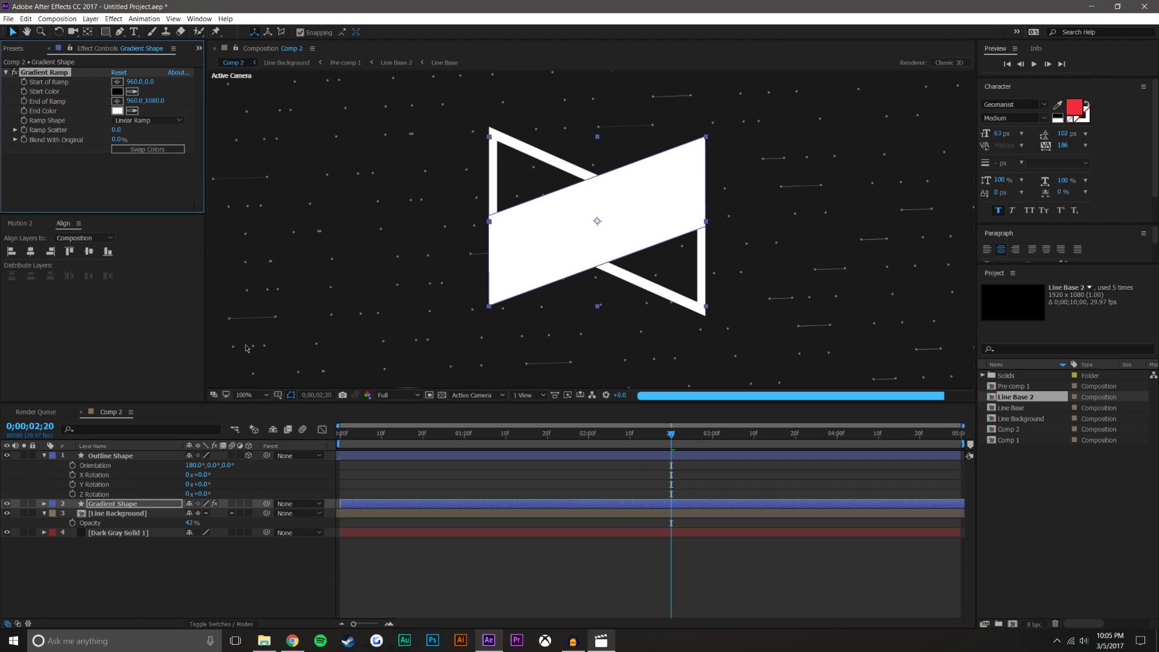
Step: Place the ramp's start at 1207, 325 by the shape's upper-right corner and its end at 706, 740 by the lower-left corner
left_click(118, 82)
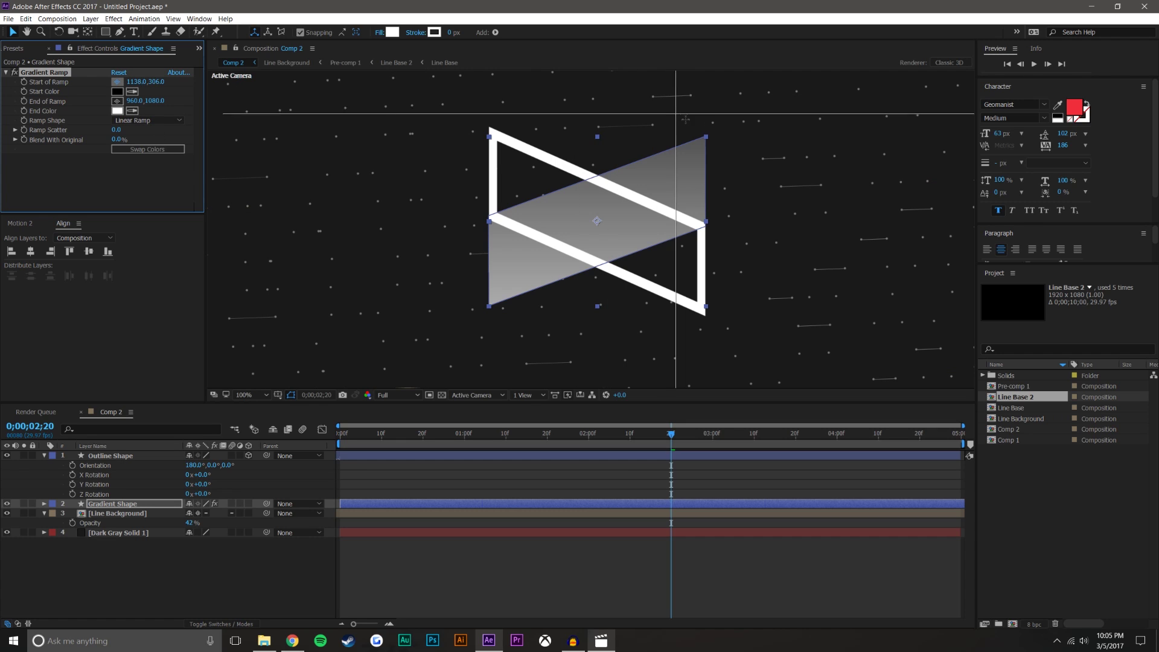
left_click(709, 123)
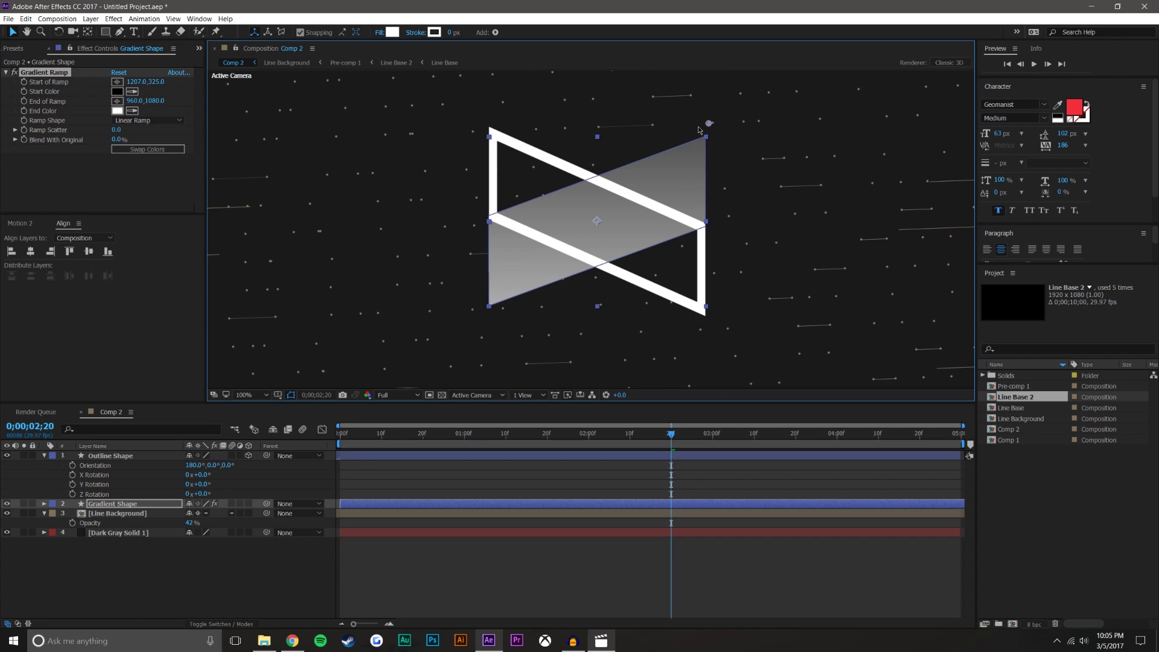
left_click(118, 101)
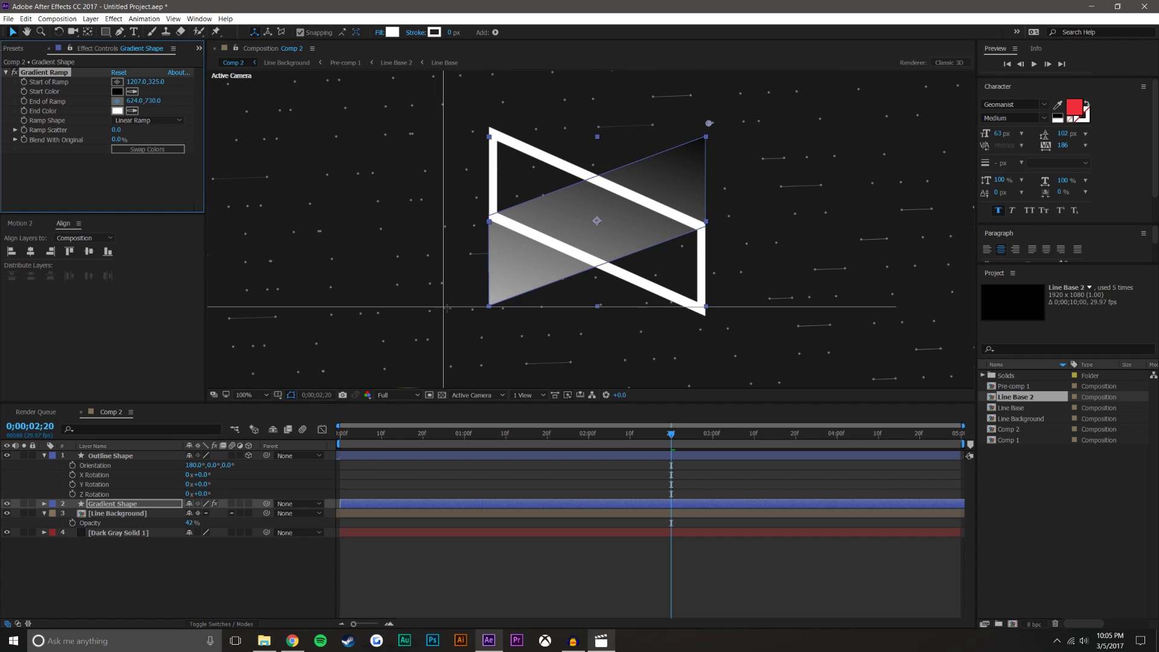
left_click(482, 311)
Step: Set the Gradient Ramp's start color to a slightly softened pinkish red
left_click(117, 91)
left_click(831, 354)
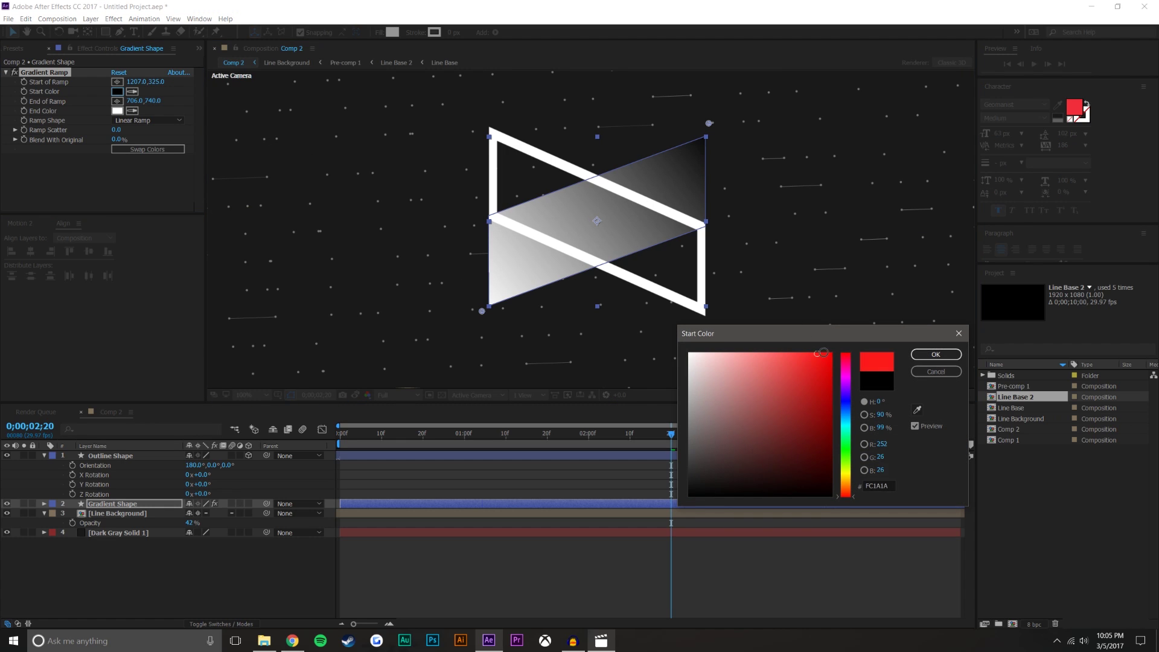
left_click(850, 370)
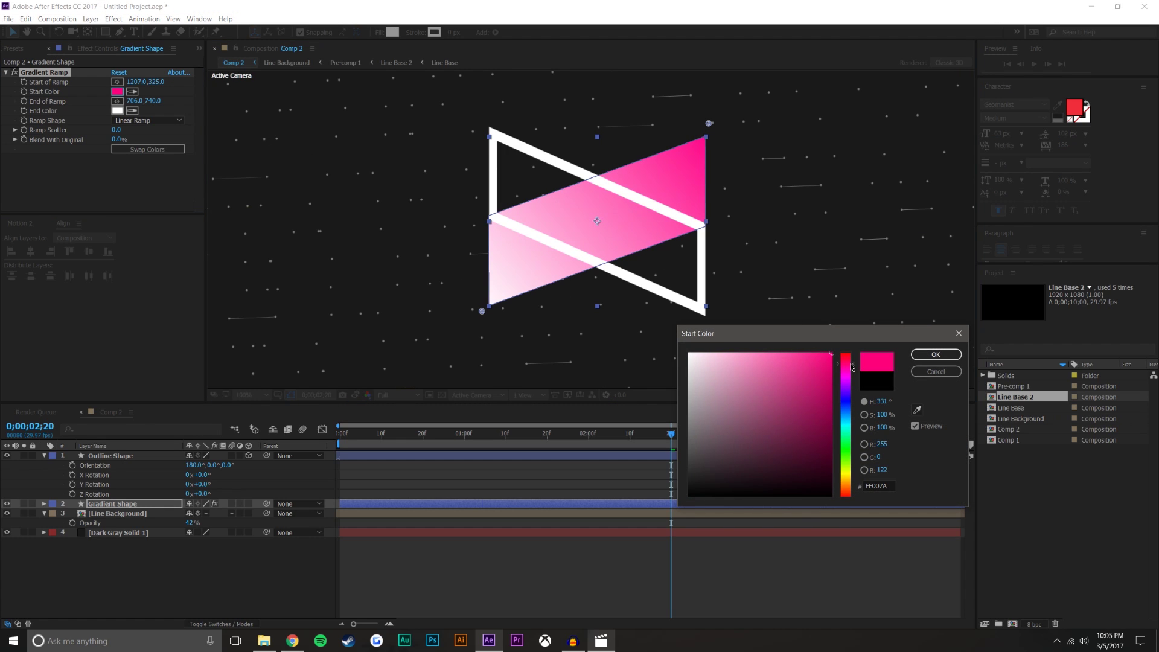
left_click_drag(829, 352, 828, 353)
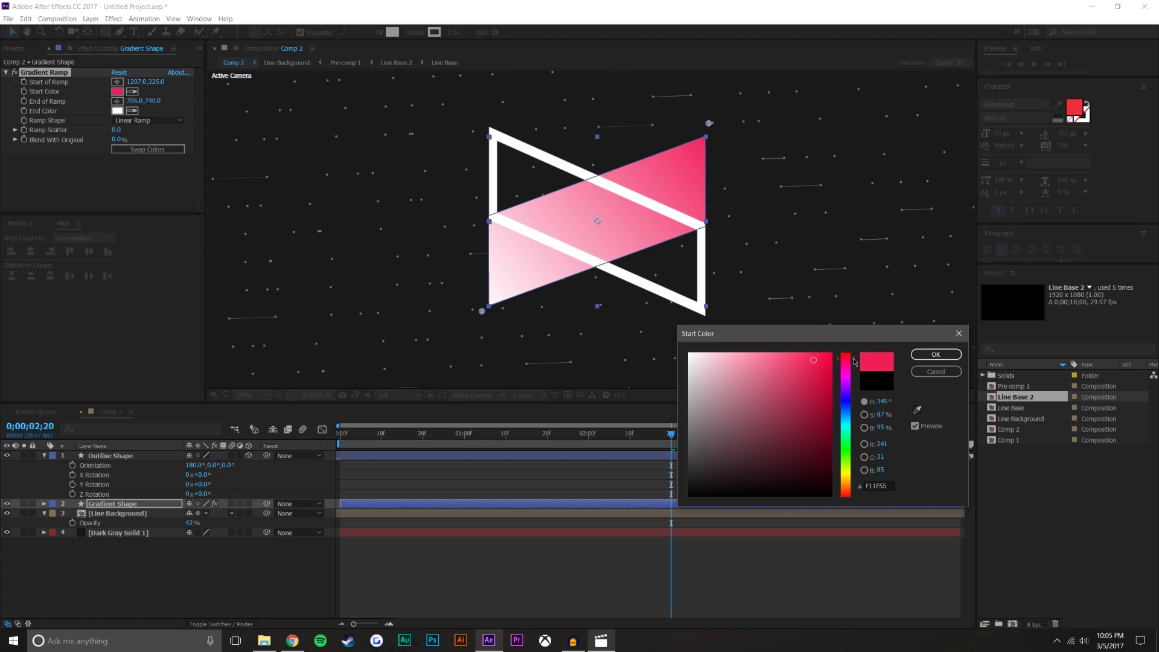
left_click(936, 354)
Step: Set the Gradient Ramp's end color to a soft magenta pink, F43CB0
left_click(117, 110)
left_click(831, 353)
left_click(850, 374)
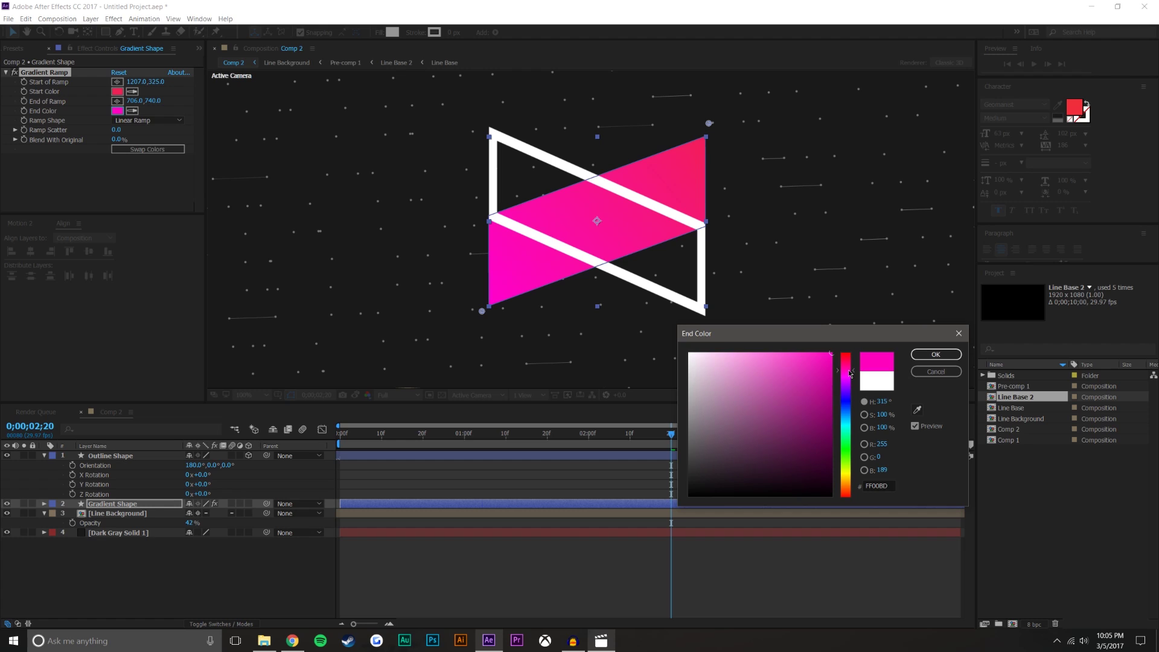
left_click(819, 353)
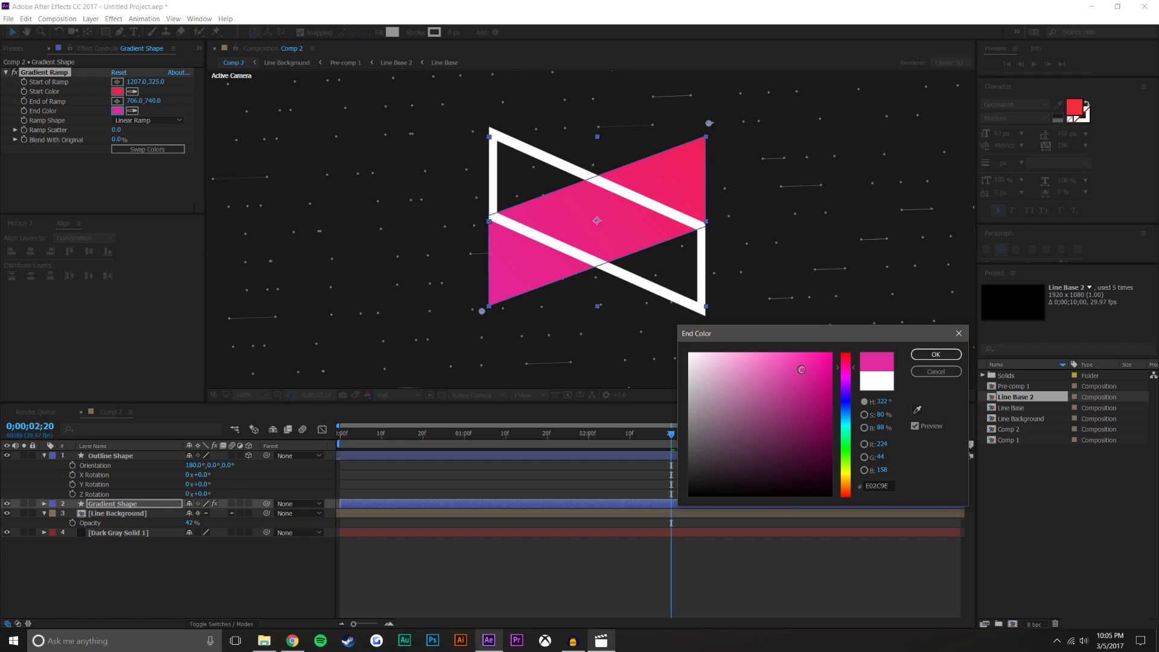
left_click_drag(801, 369, 796, 358)
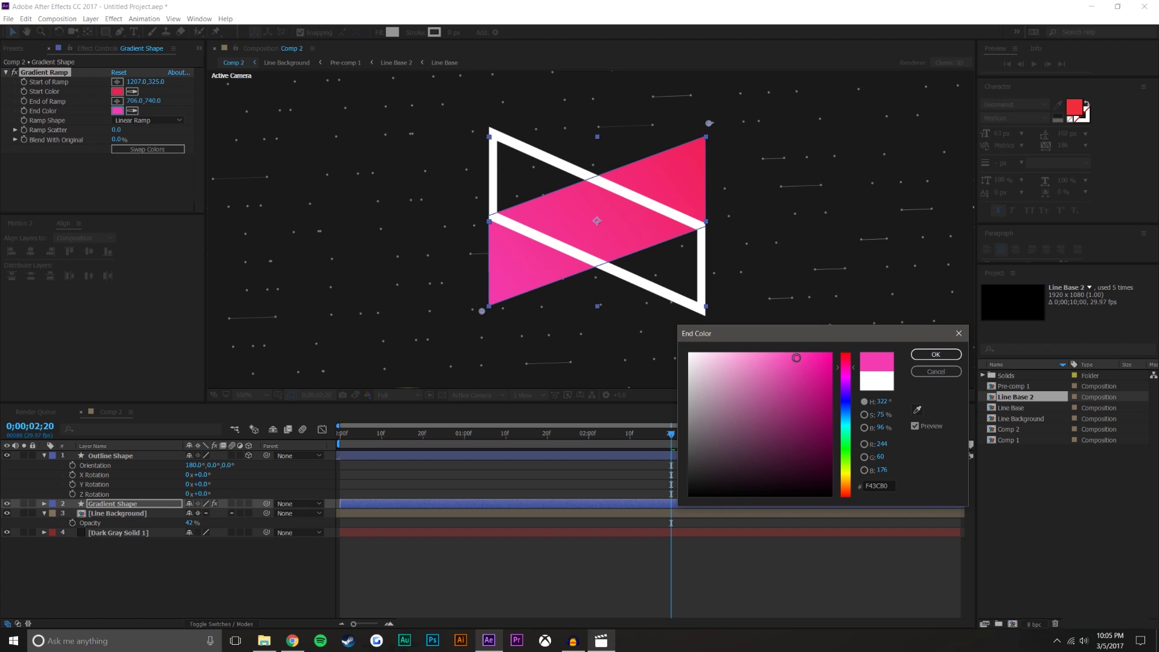
left_click(935, 355)
left_click(857, 531)
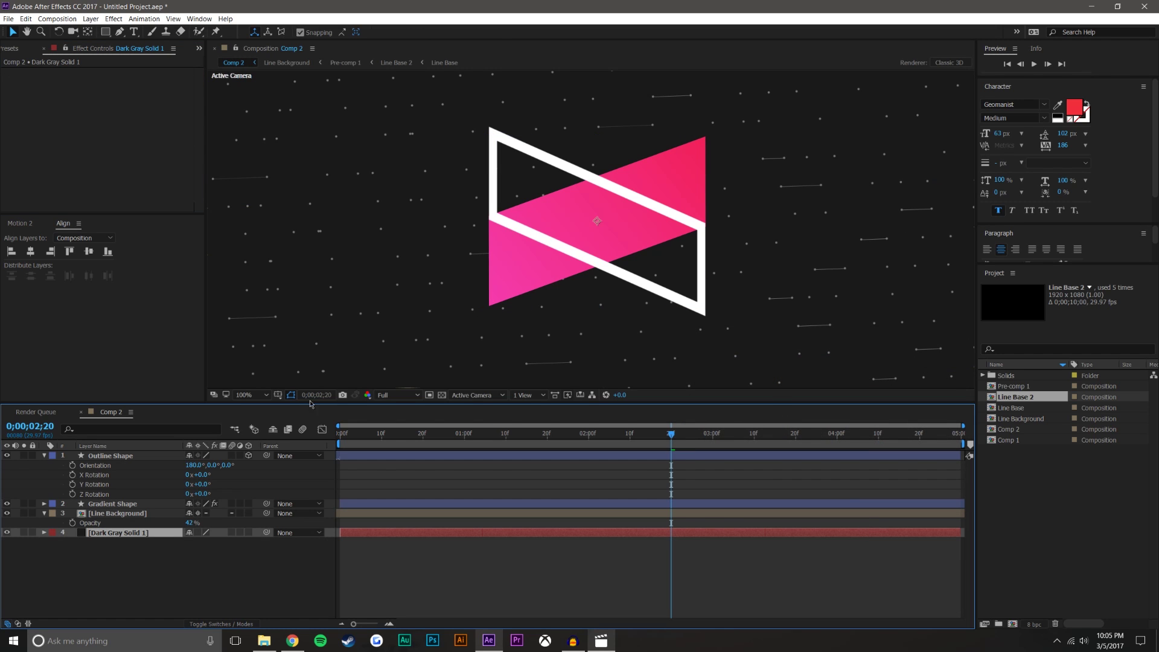
Step: Change the Gradient Shape's ramp start color to the bright red F41919
left_click(109, 457)
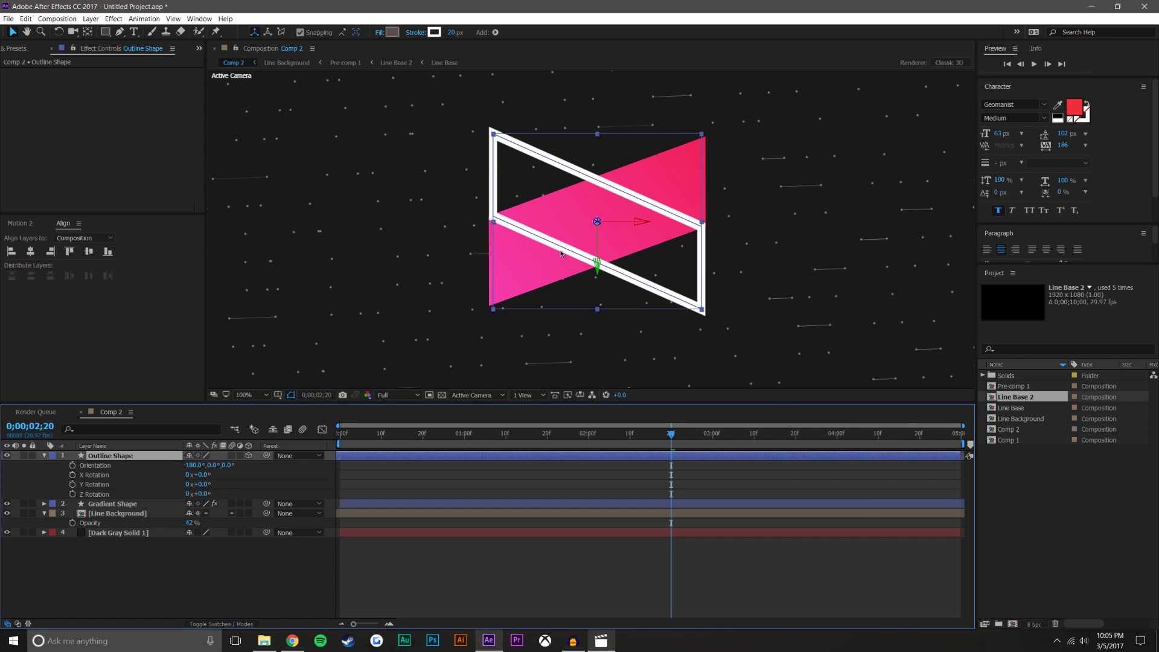
left_click(119, 505)
left_click(117, 91)
left_click(817, 358)
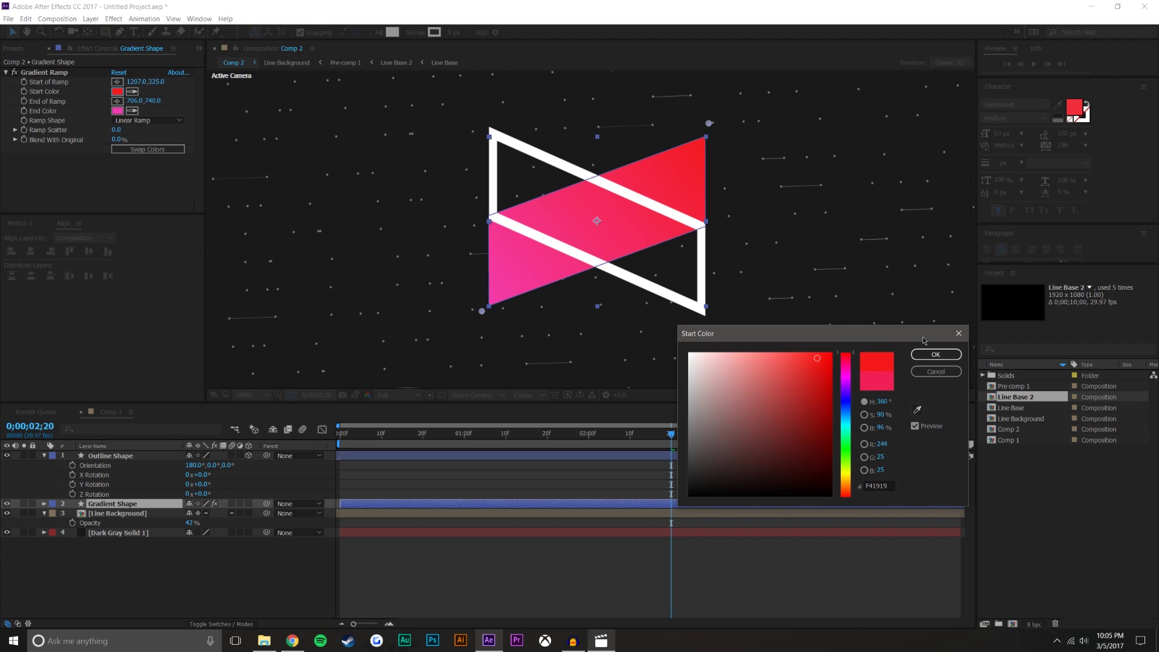
left_click(924, 357)
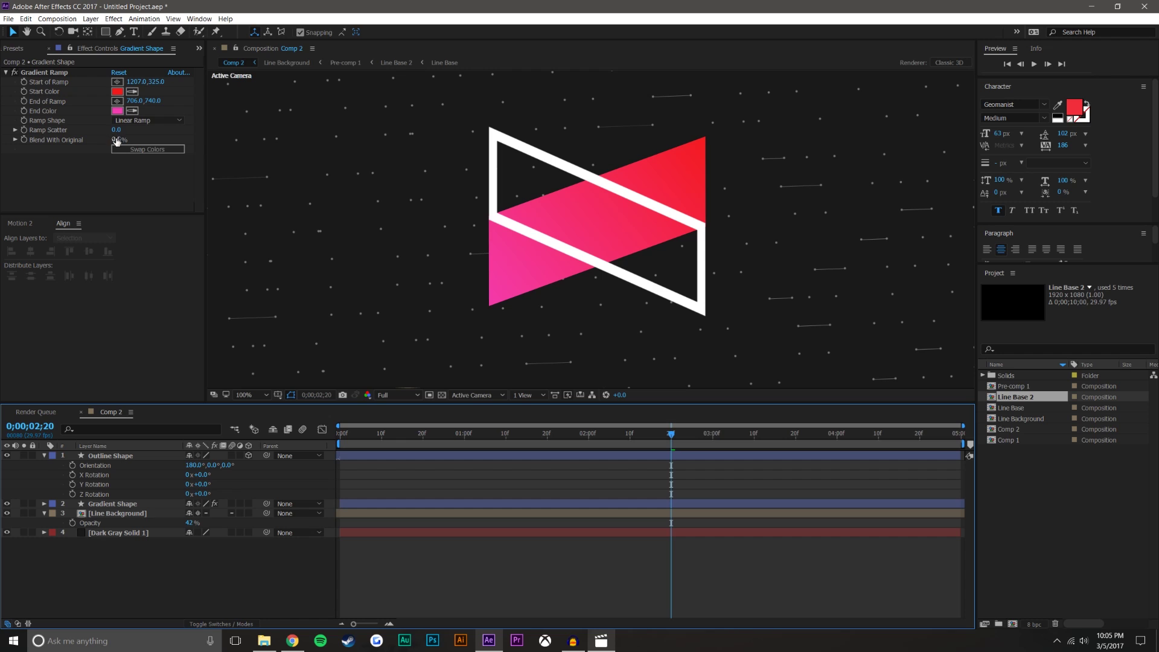
left_click(44, 71)
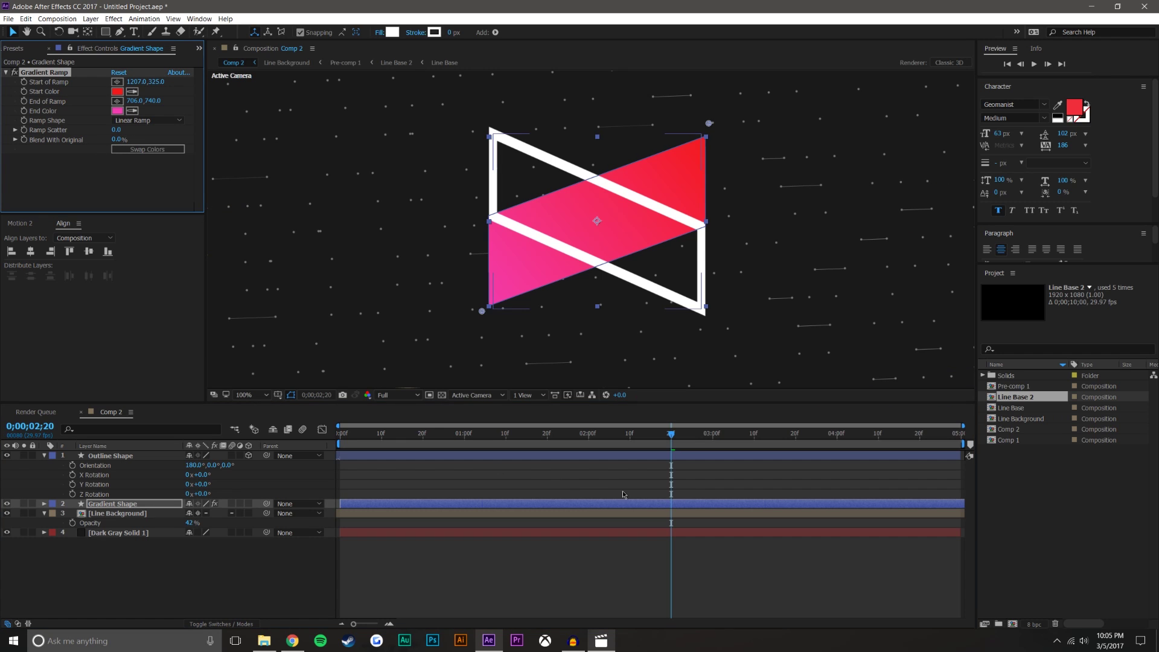
left_click(617, 487)
key("comma")
key("comma")
left_click(631, 217)
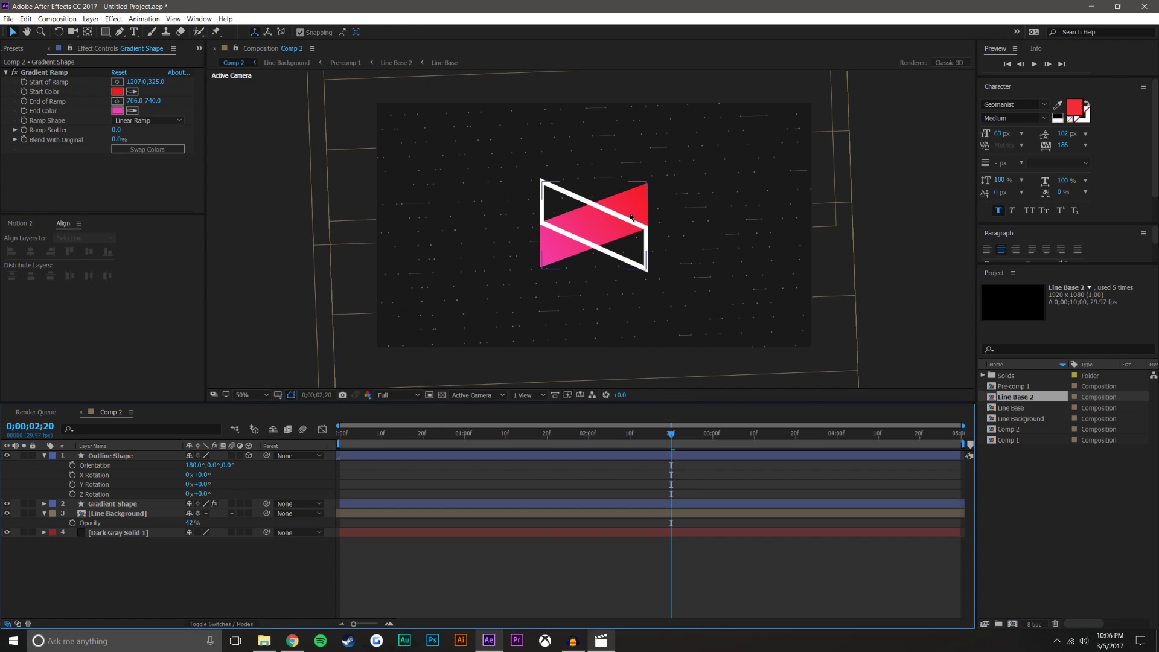
key("period")
key("period")
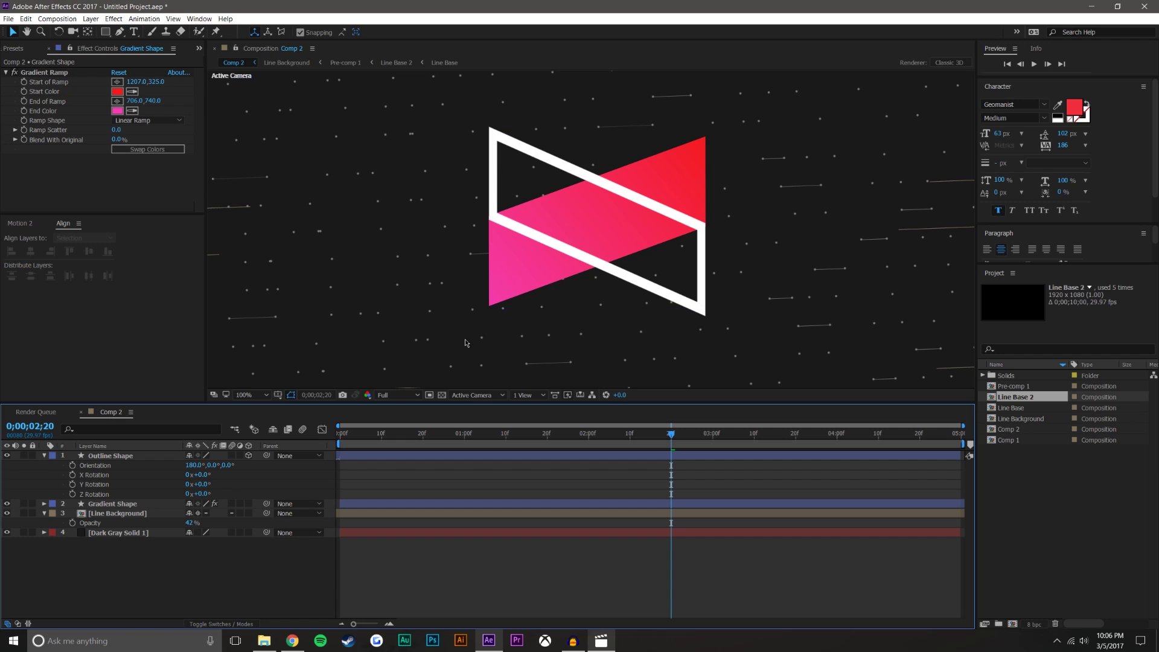
Step: Turn the Gradient Shape into a 3D layer
left_click(201, 554)
left_click(128, 457)
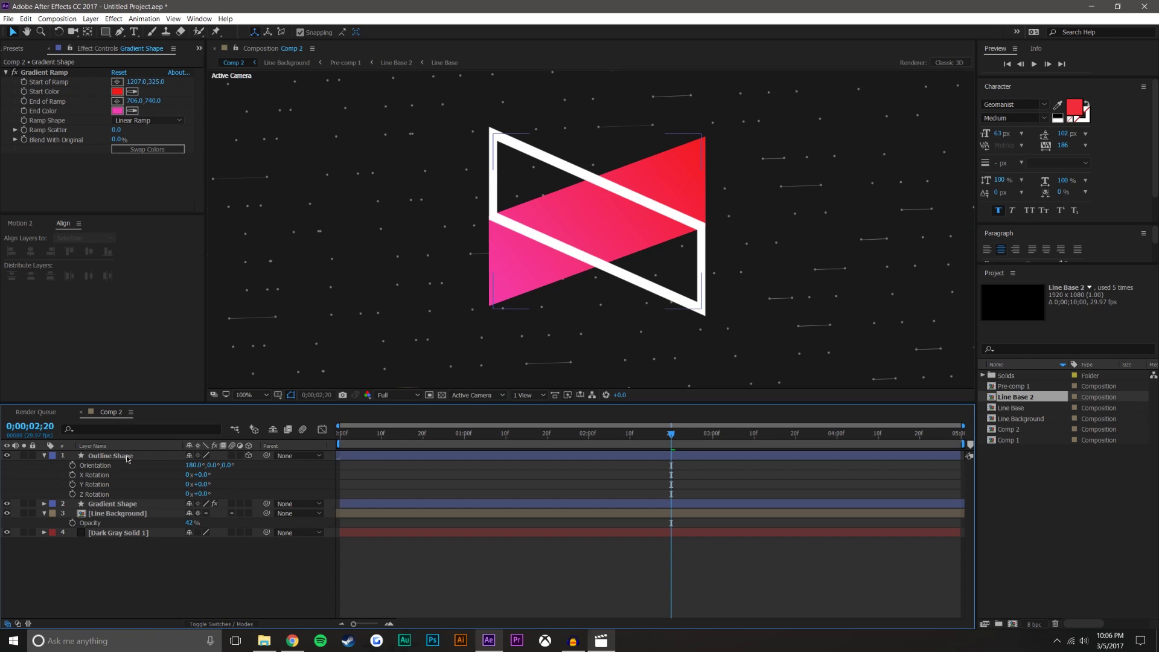
left_click(248, 504)
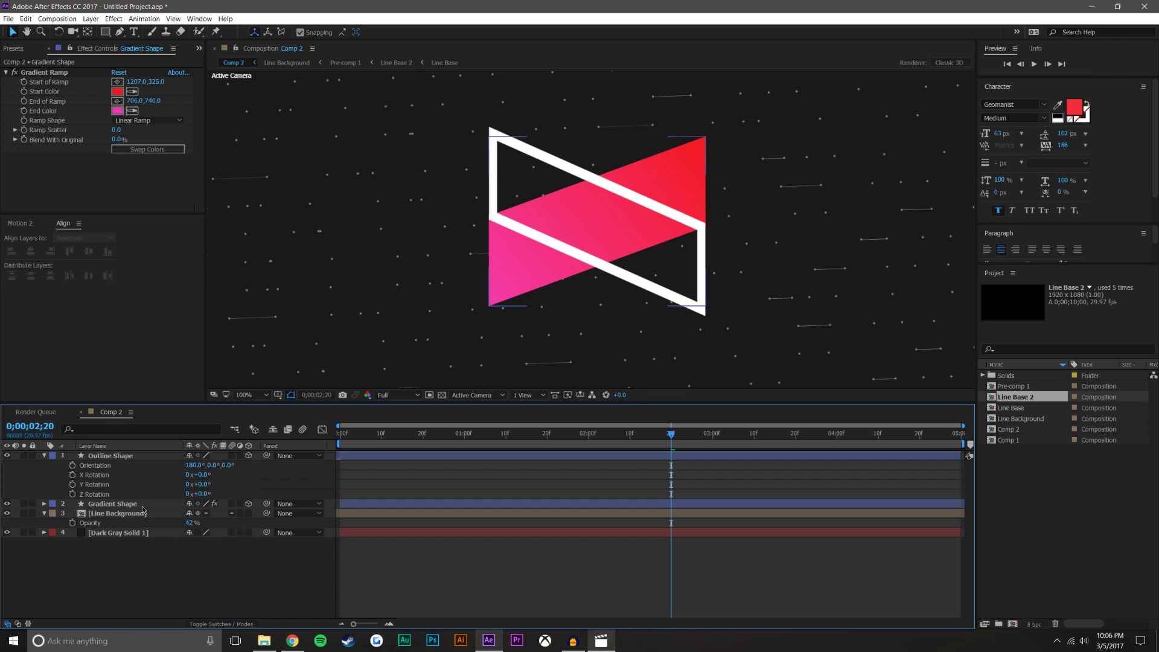
Step: Set the Outline Shape's orientation to 181°, 3°, 0° so it tilts through the Gradient Shape
left_click(123, 456)
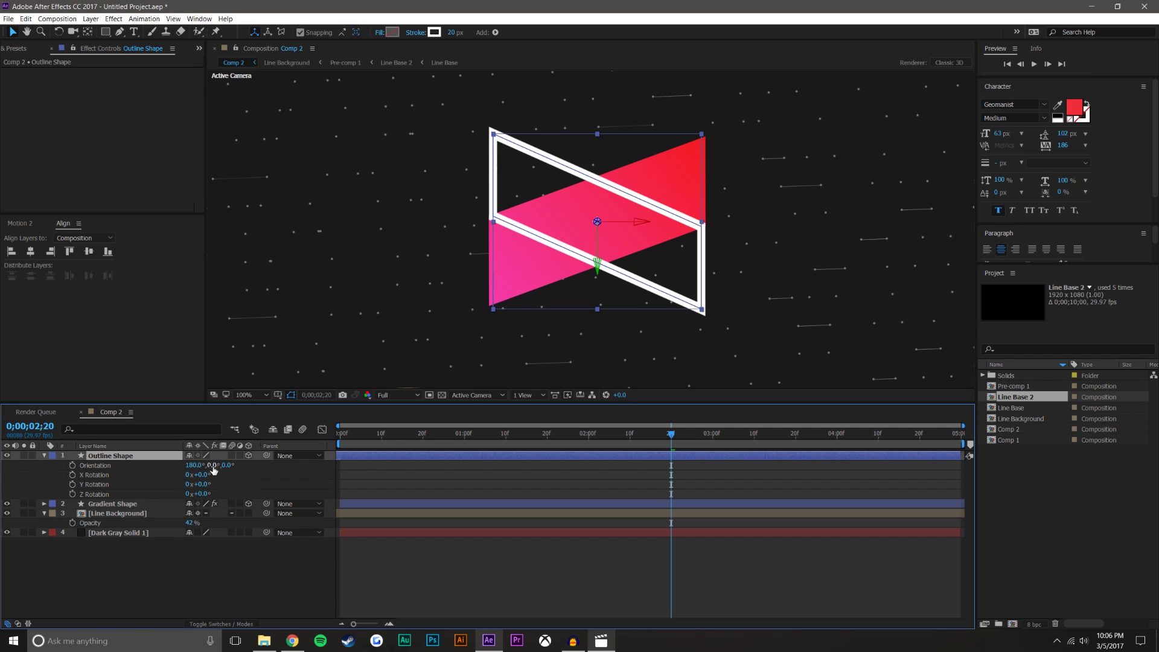
left_click_drag(213, 465, 190, 461)
key("ctrl+z")
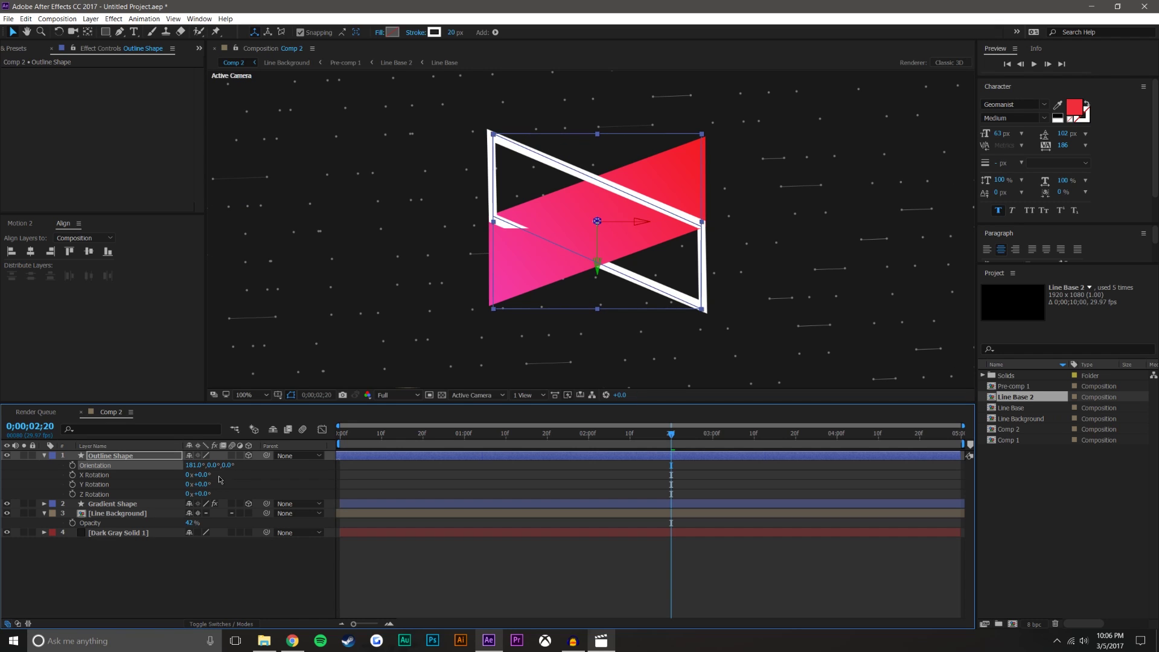
mouse_move(209, 466)
left_mouse_down()
mouse_move(301, 454)
mouse_move(219, 474)
left_mouse_up()
left_click(267, 581)
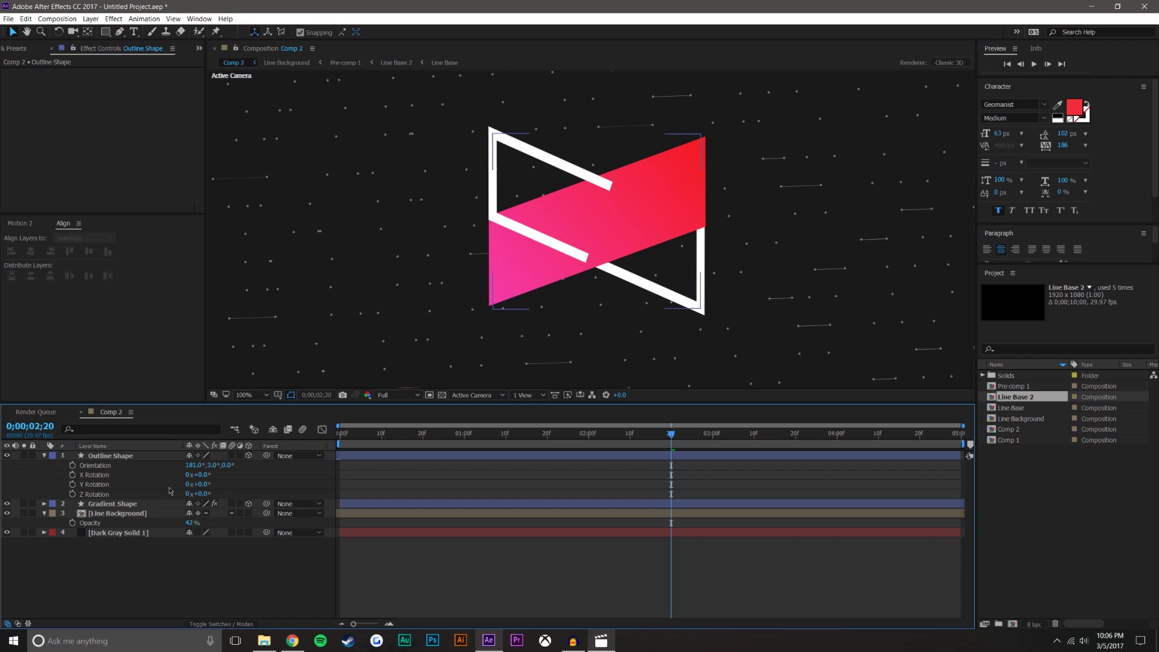
Step: Reveal the Gradient Shape's rotation properties and set its X rotation to 2.9° so it interlocks with the outline
left_click(139, 503)
key("r")
left_click_drag(218, 513, 216, 519)
key("ctrl+z")
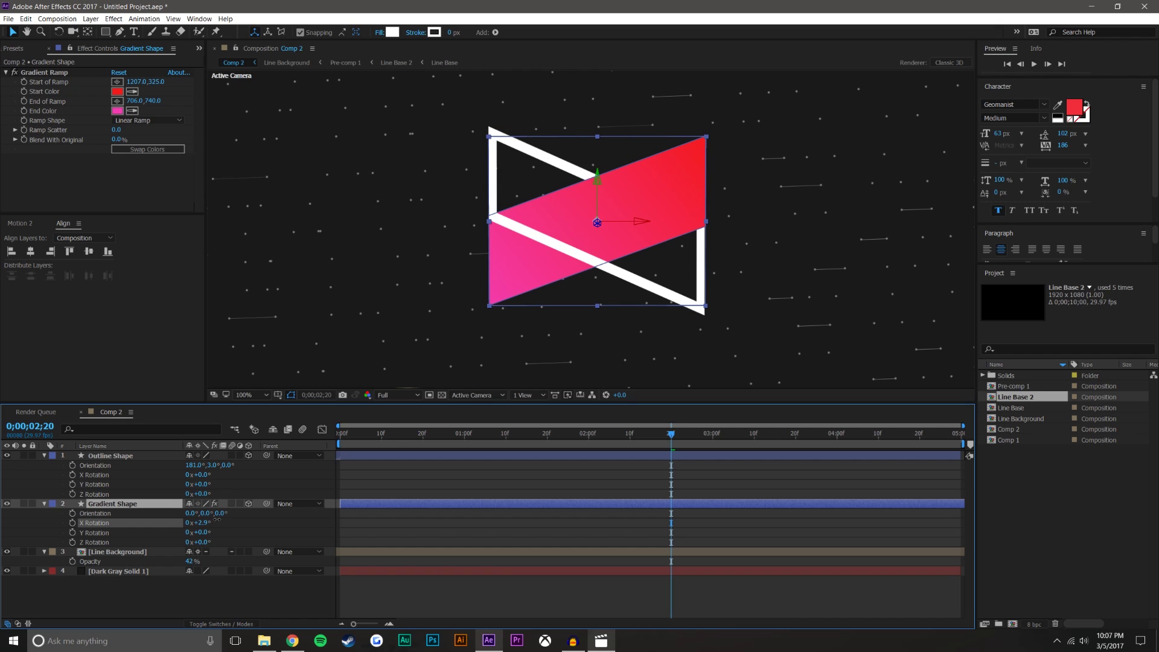
left_click(468, 607)
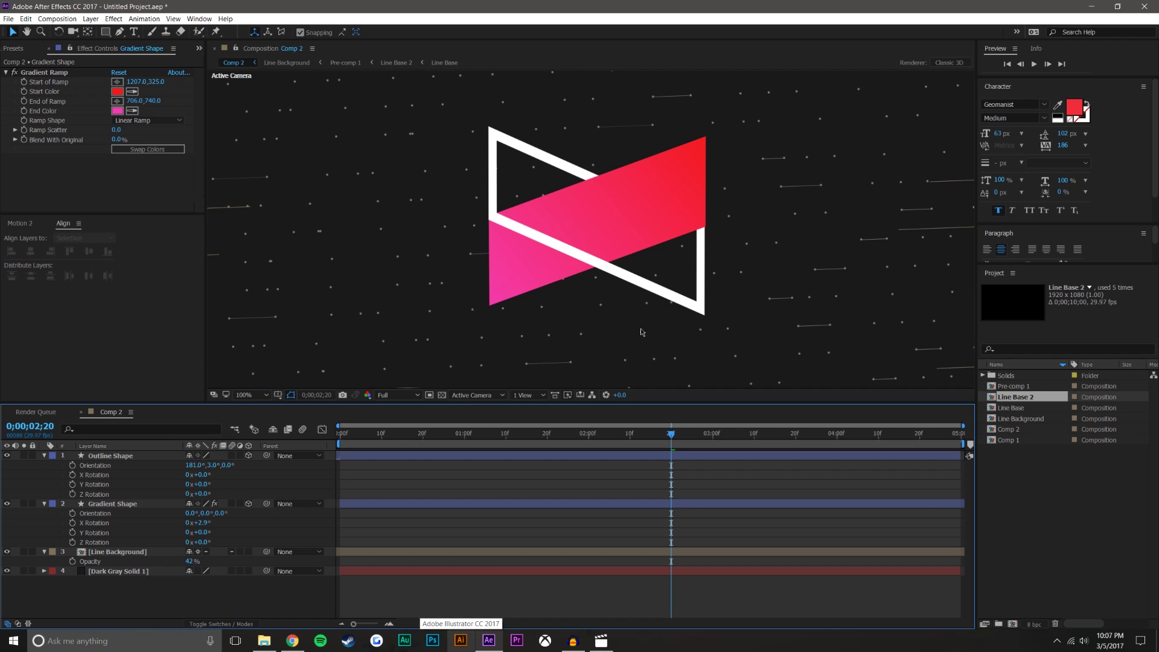
Step: Examine the crossing of the two shapes from above in a two-view layout, collapse both layers' properties and return to one view
left_click(523, 394)
left_click(548, 429)
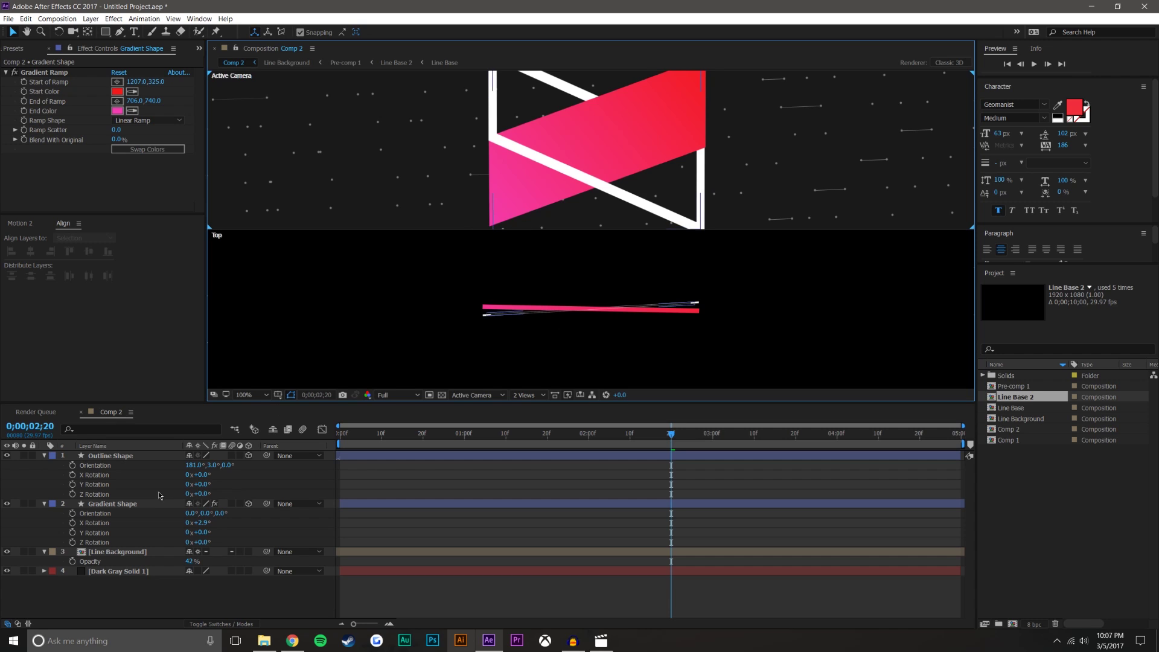
left_click(45, 507)
left_click(44, 457)
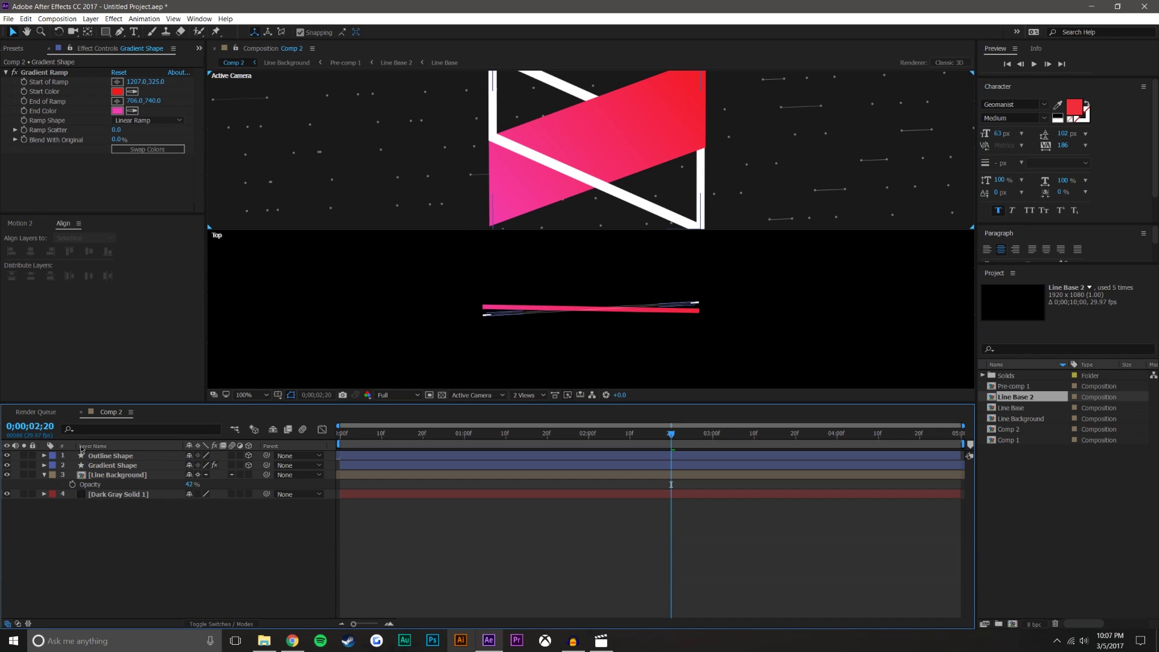
left_click(523, 396)
left_click(536, 407)
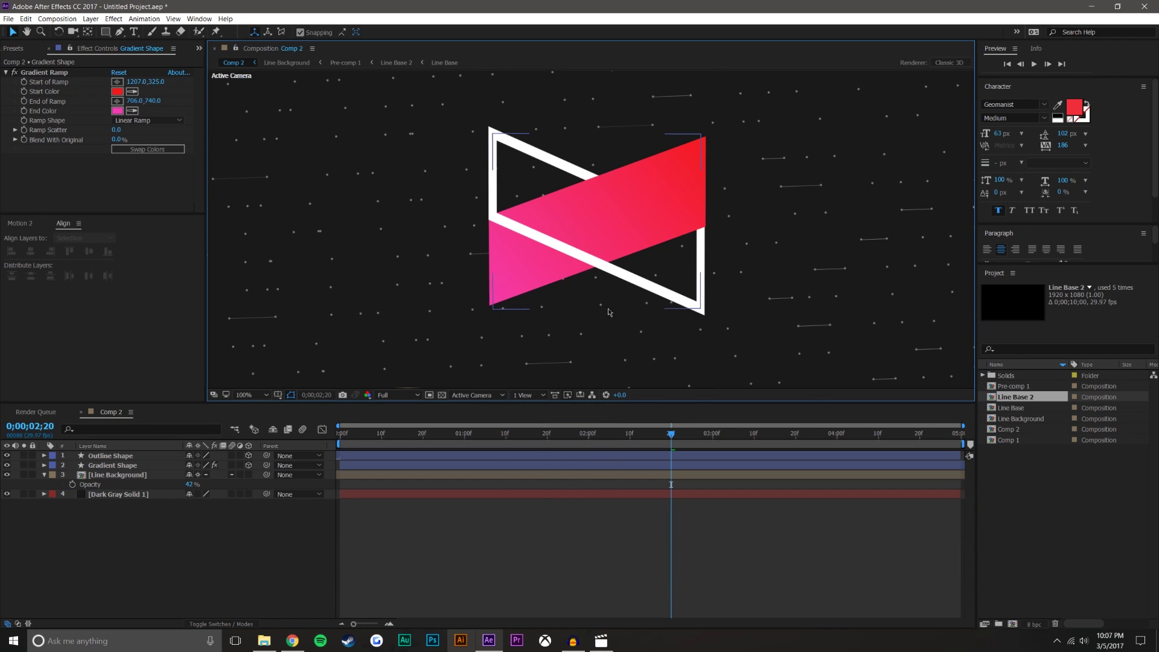
Step: Open the Line Background composition and the Pre-comp 1 nested in its first layer
scroll(632, 280, "down", 2)
left_click(705, 518)
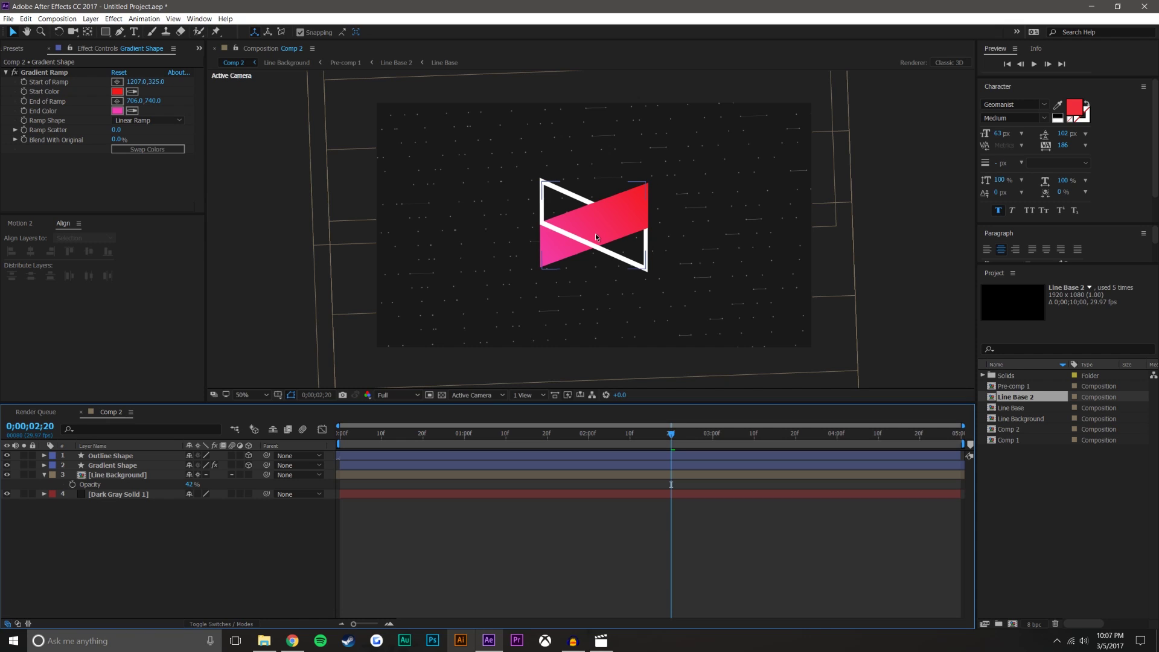
double_click(103, 475)
left_click(118, 456)
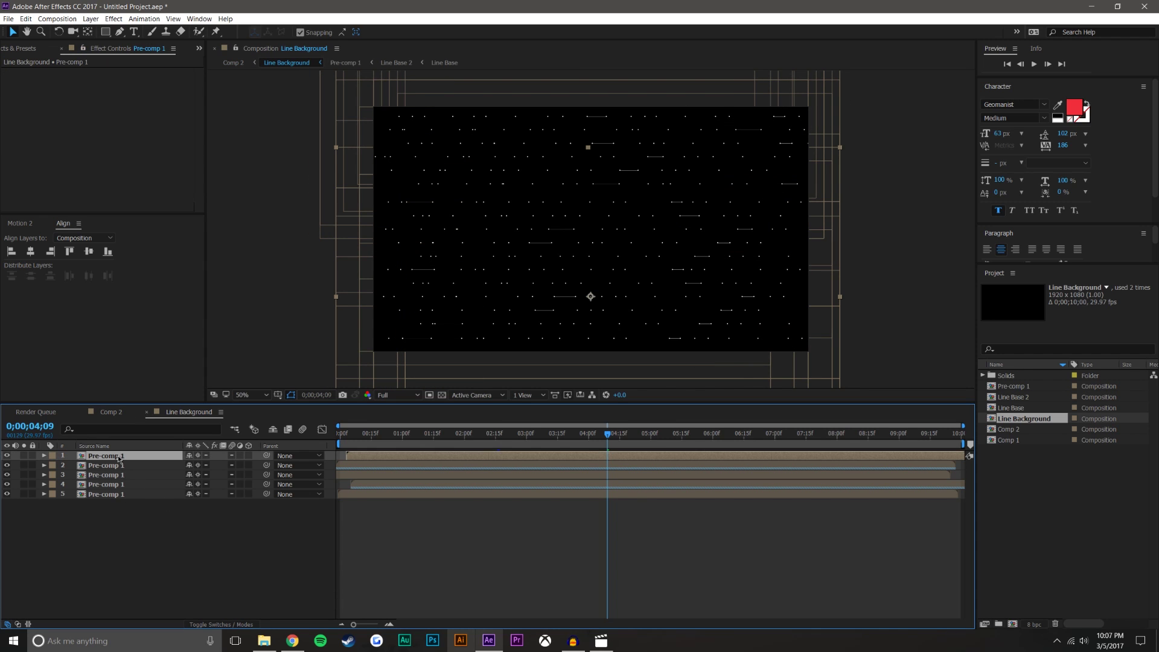
double_click(104, 457)
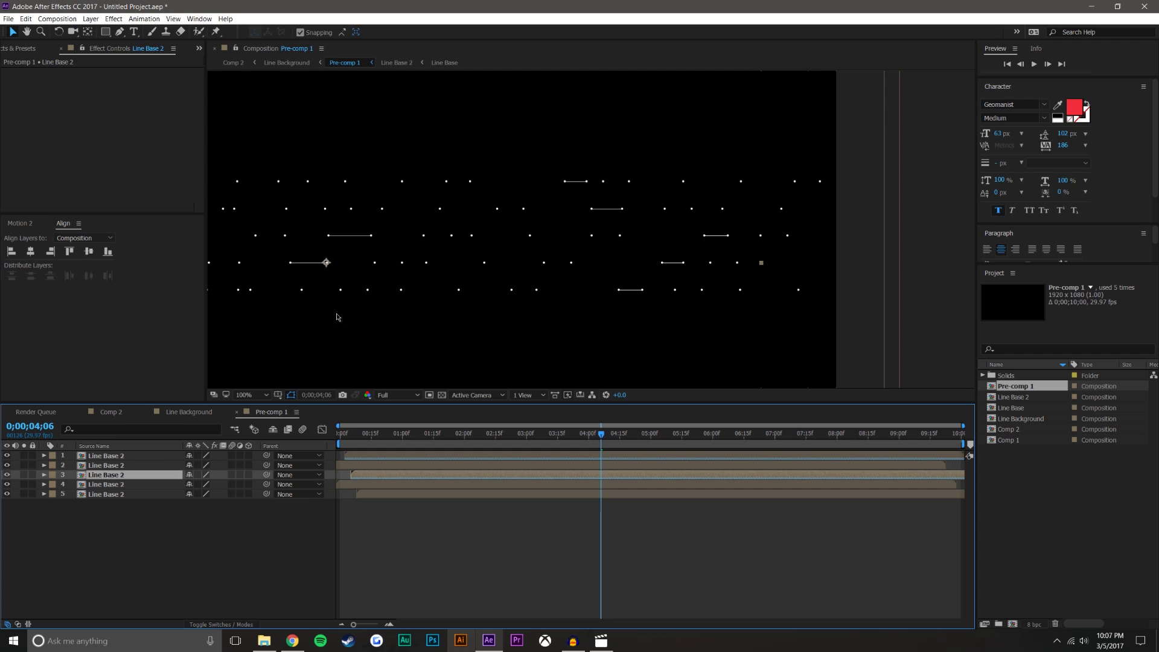
Step: Thin out the line pattern in Pre-comp 1 by deleting the second and third Line Base 2 layers
left_click(120, 467)
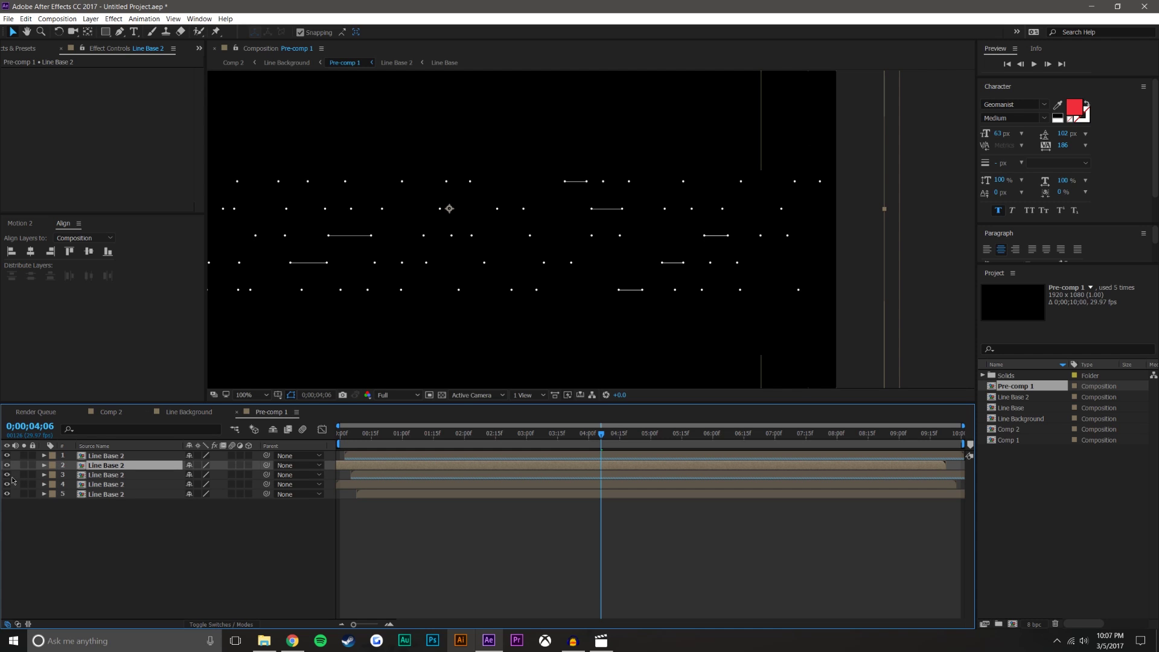
left_click(101, 476)
key("Delete")
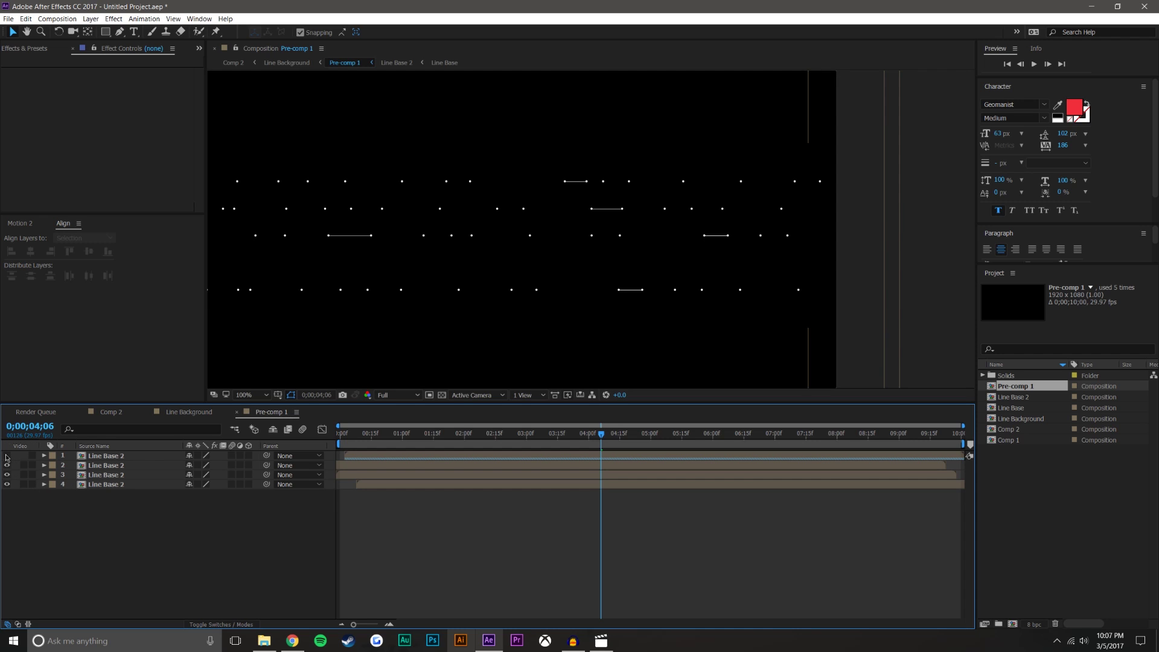
left_click(7, 465)
left_click(95, 466)
key("Delete")
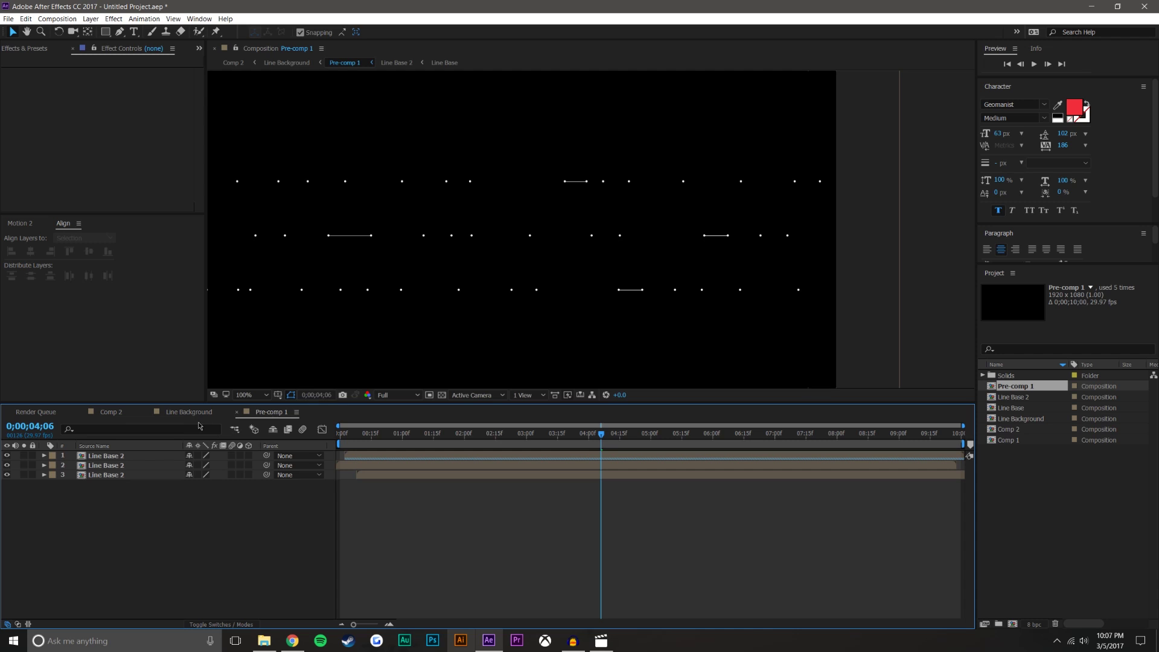
Step: Check the thinned line pattern in Comp 2, Line Background and Pre-comp 1, and return to Line Background
left_click(188, 413)
left_click(112, 412)
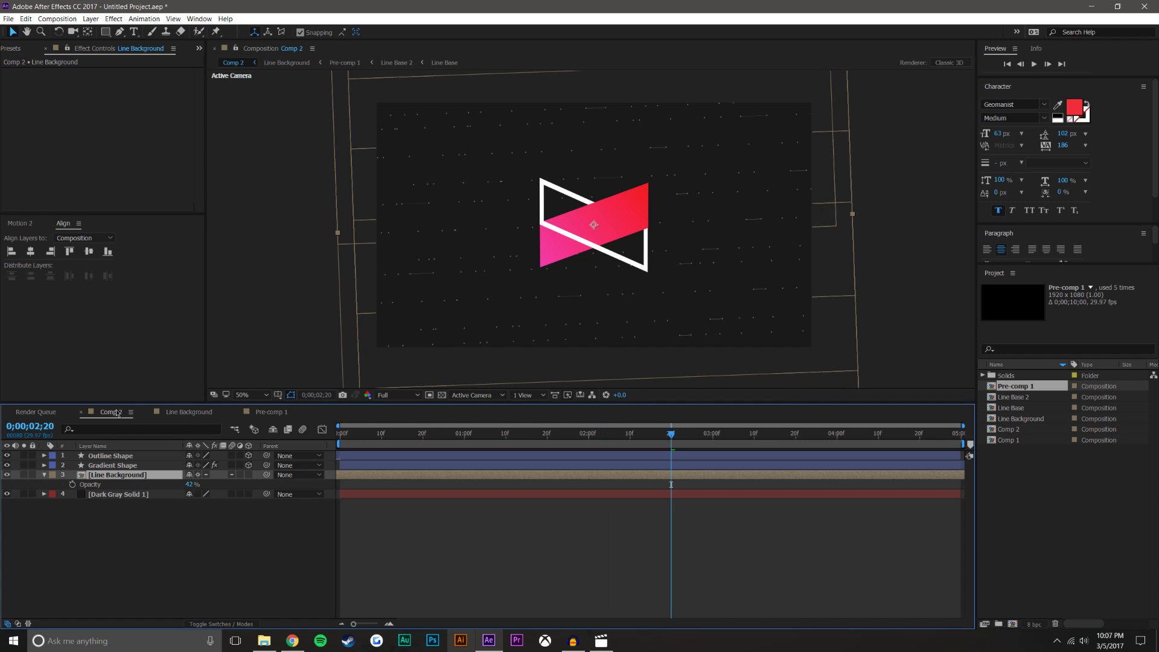
left_click(184, 414)
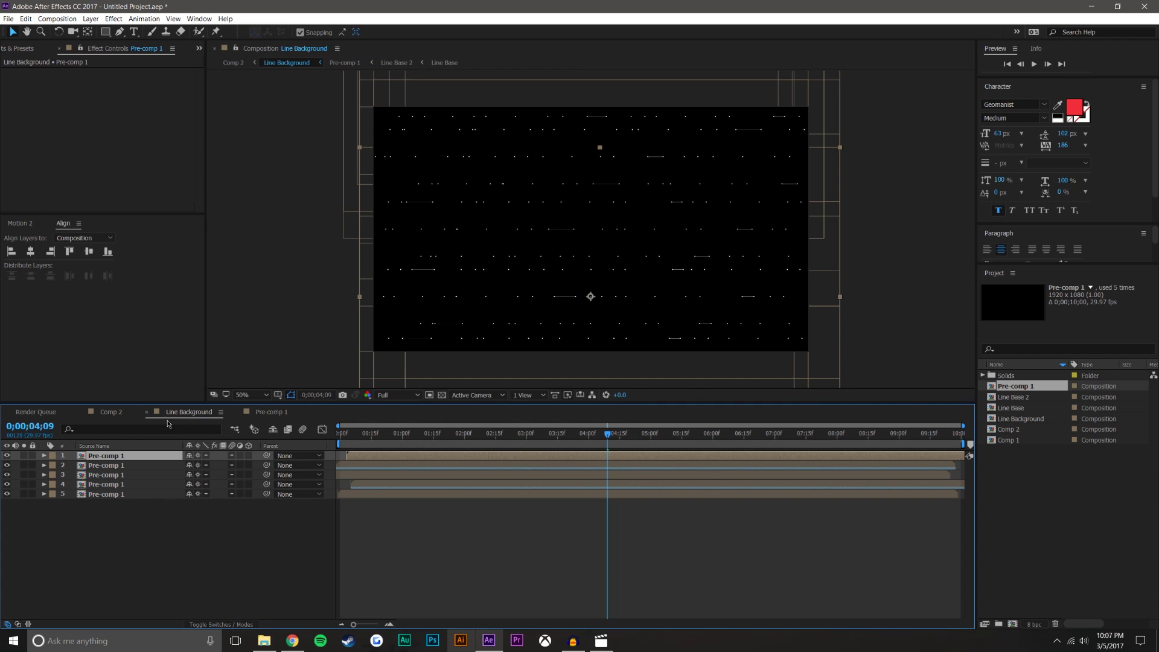
double_click(105, 457)
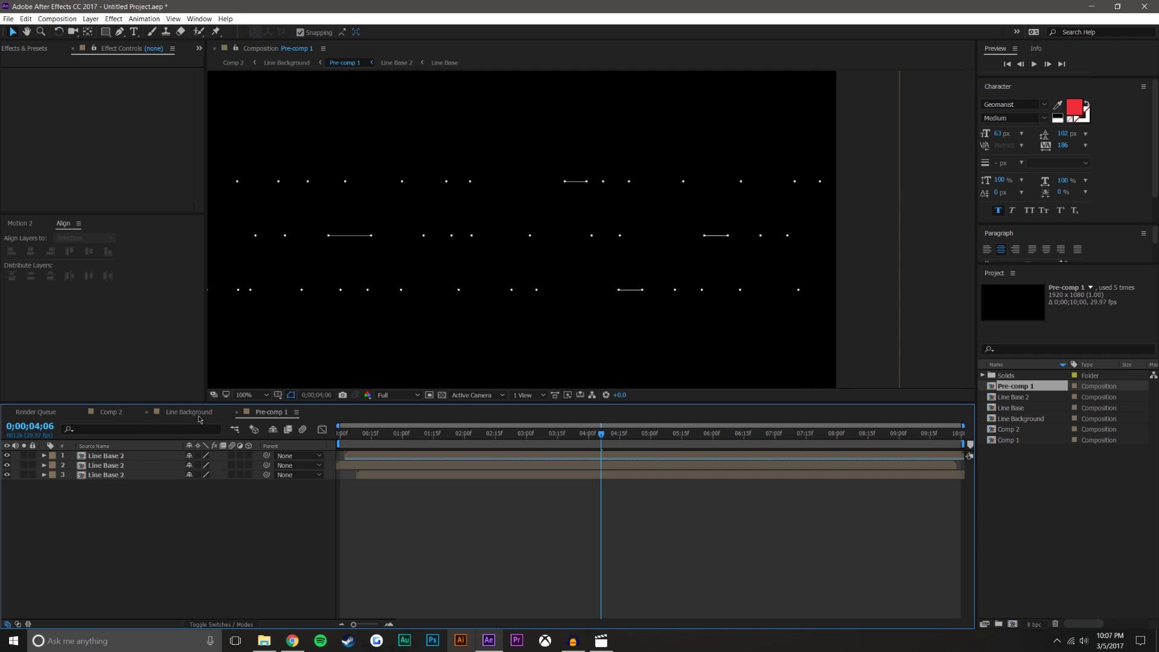
left_click(199, 416)
Step: Delete the Pre-comp 1 layers in Line Background, keeping only the first one
left_click(143, 494)
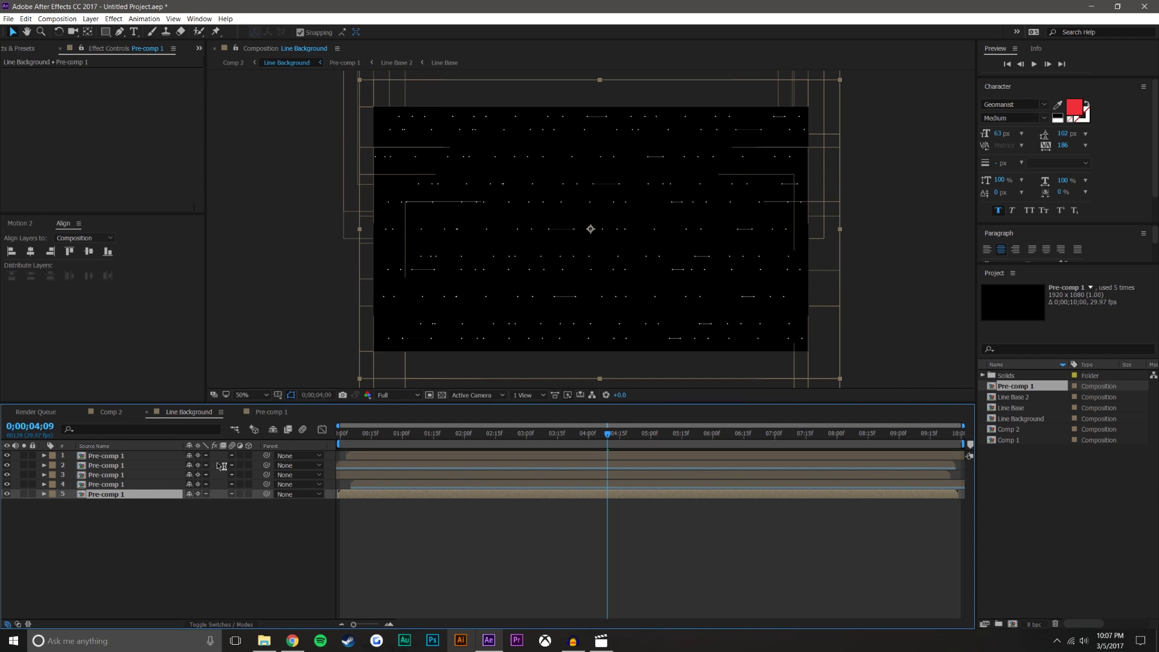
left_click_drag(591, 230, 590, 229)
left_click(449, 337)
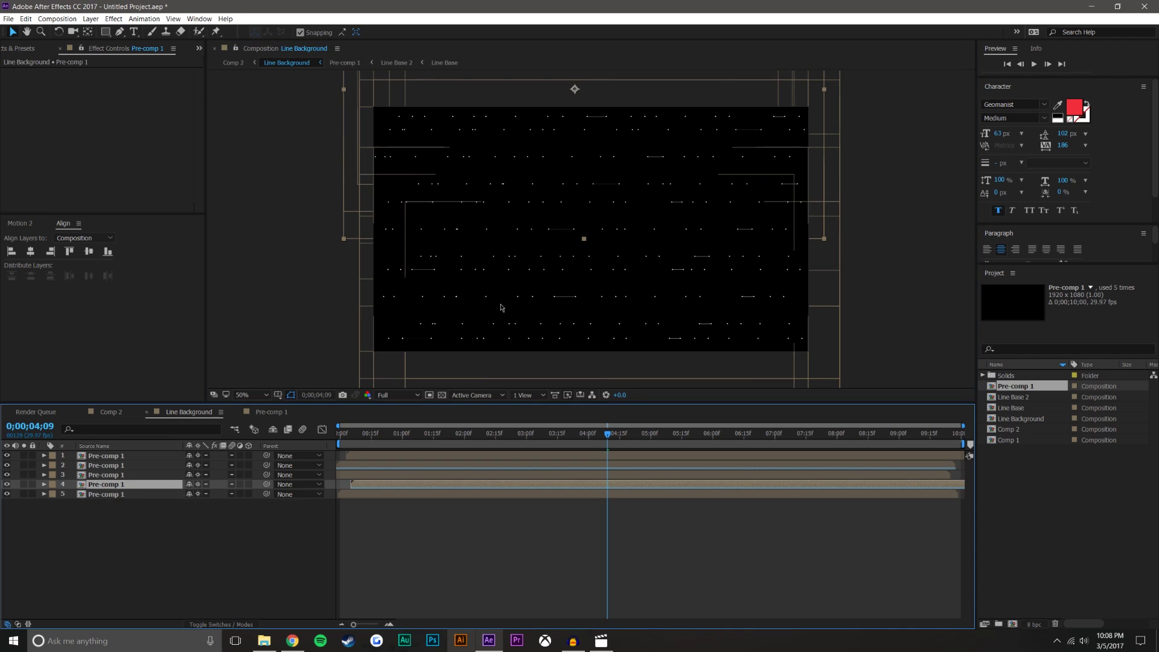
key("Delete")
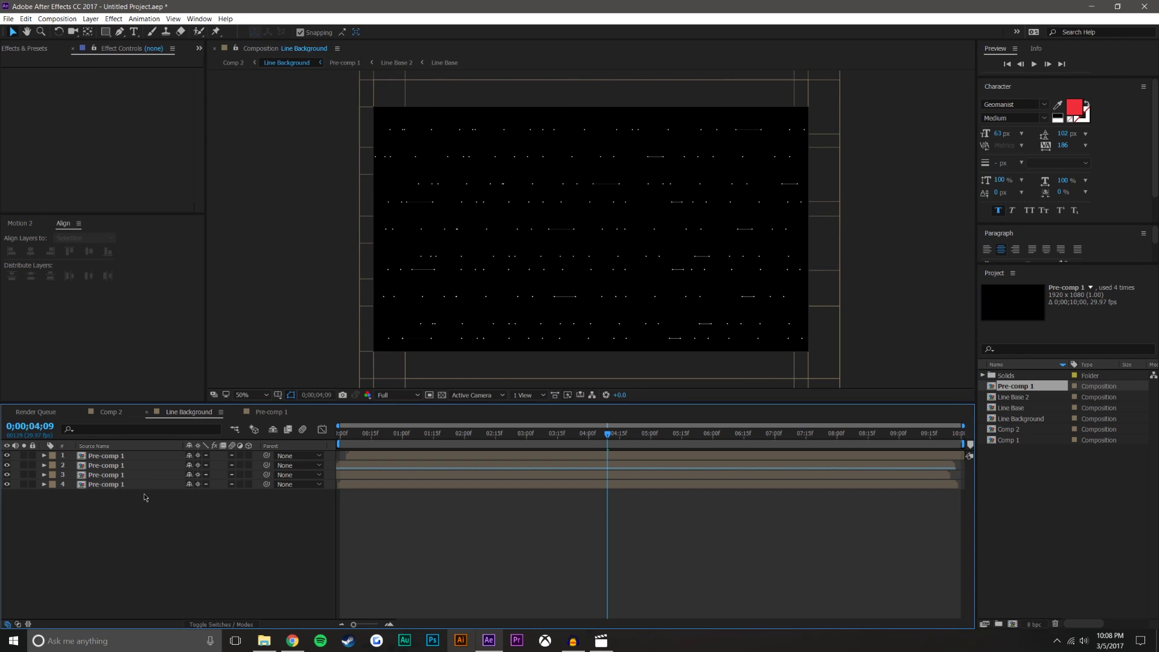
left_click(127, 484)
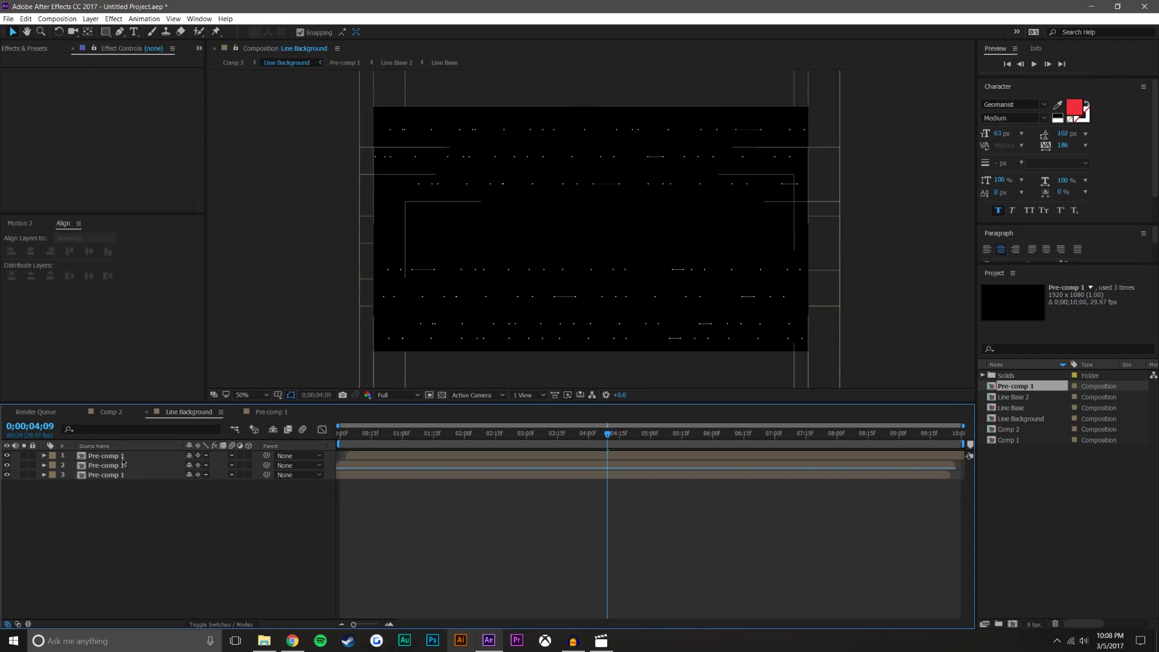
key("Delete")
key("Delete")
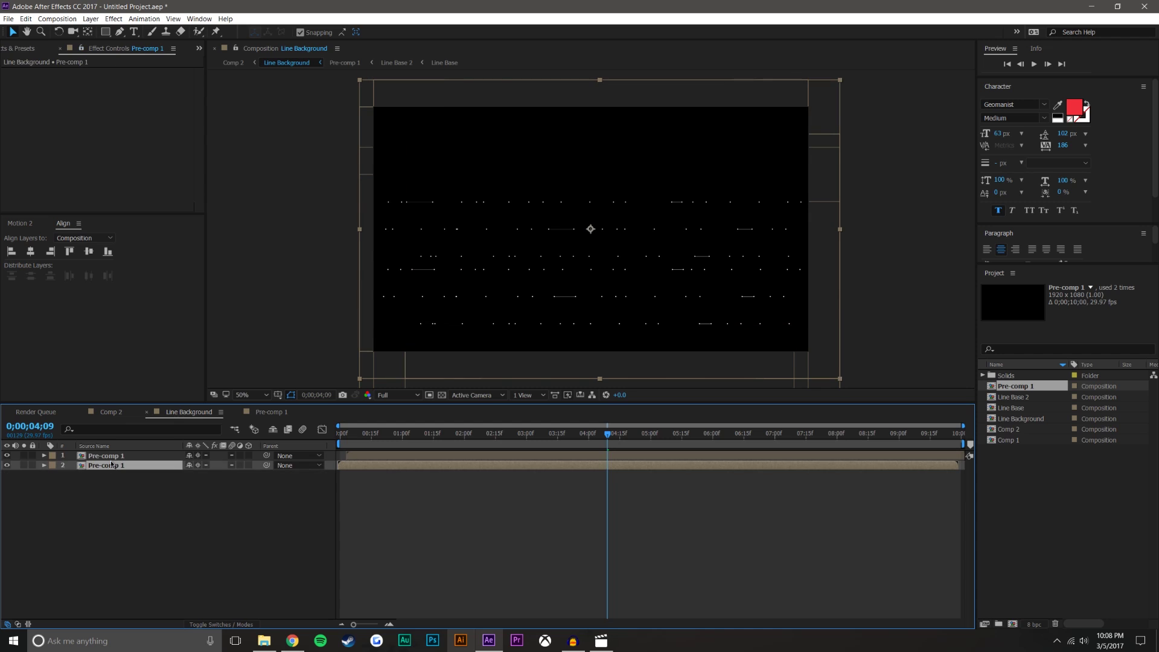
key("Delete")
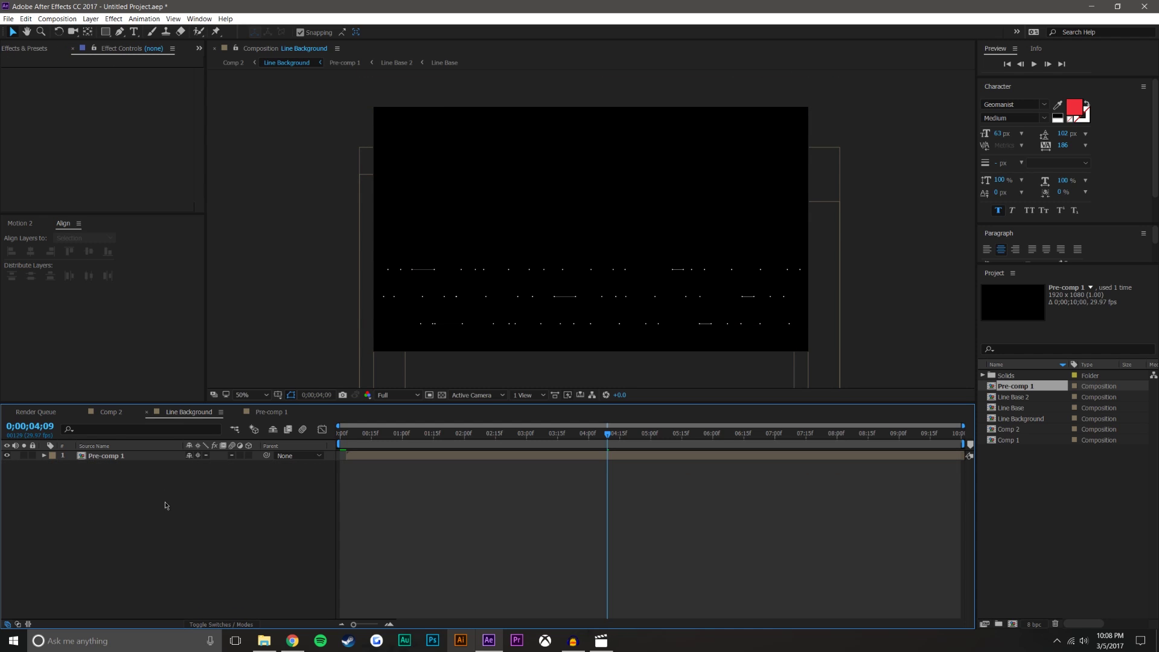
Step: Duplicate the Pre-comp 1 layer three times in Line Background and stack the copies vertically so the line rows fill the frame
left_click(553, 321)
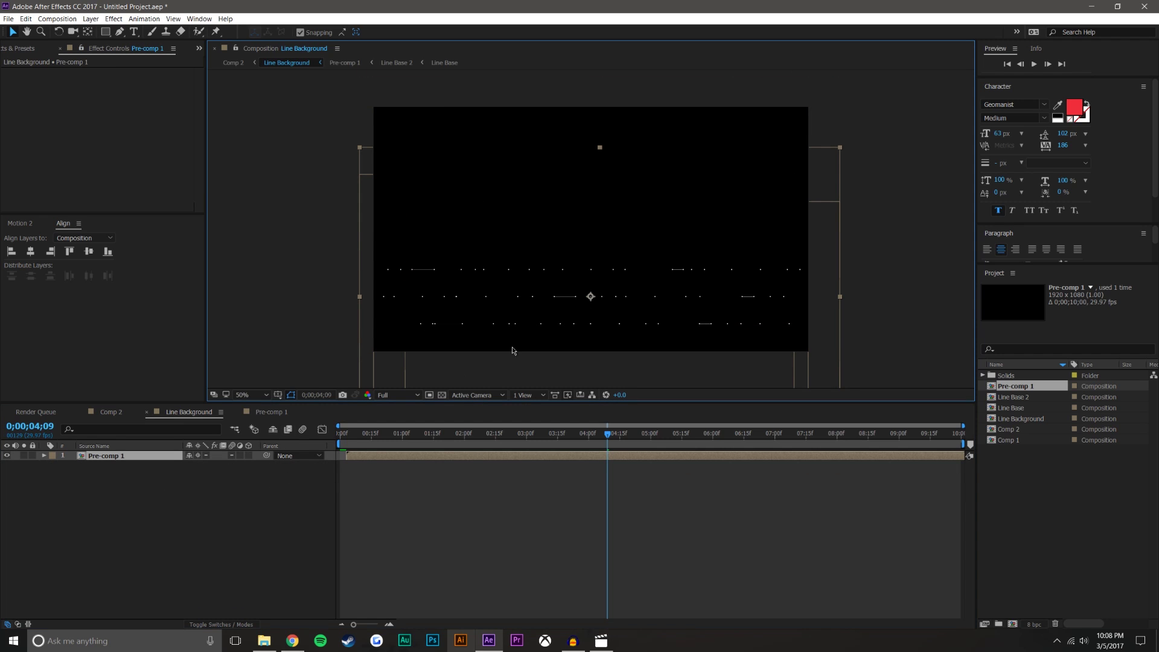
left_click_drag(590, 296, 586, 82)
key("ctrl+d")
key("ctrl+d")
key("ctrl+d")
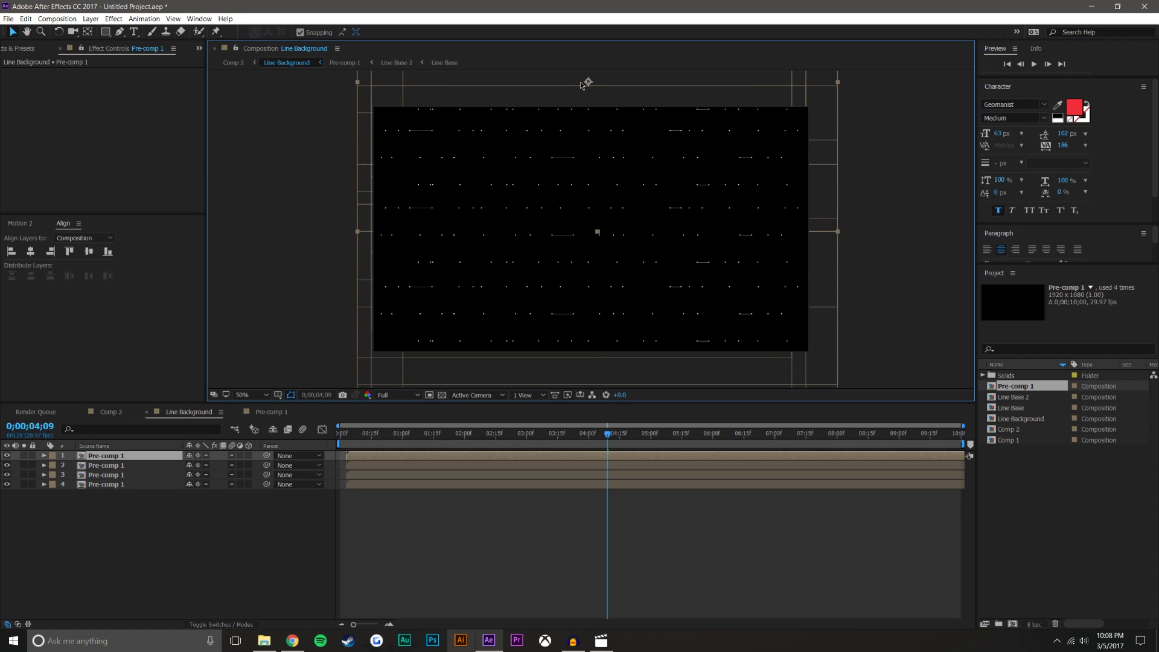
left_click(716, 522)
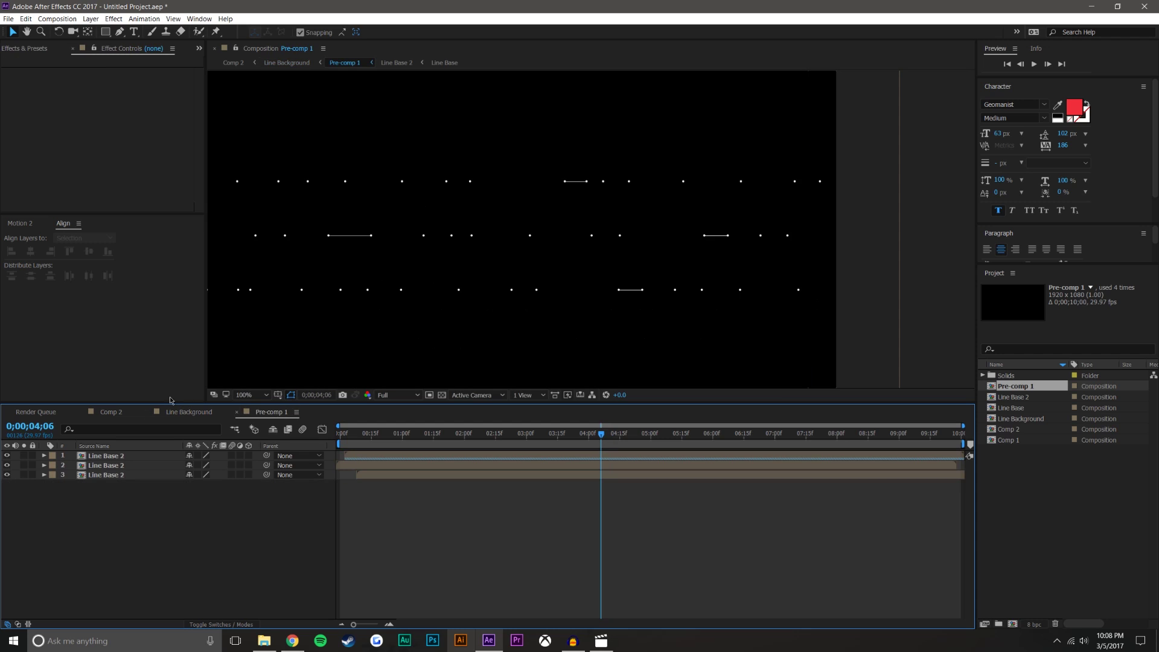
Step: Open Comp 2 and scrub through its first seconds to check the rebuilt line pattern behind the logo
left_click(114, 412)
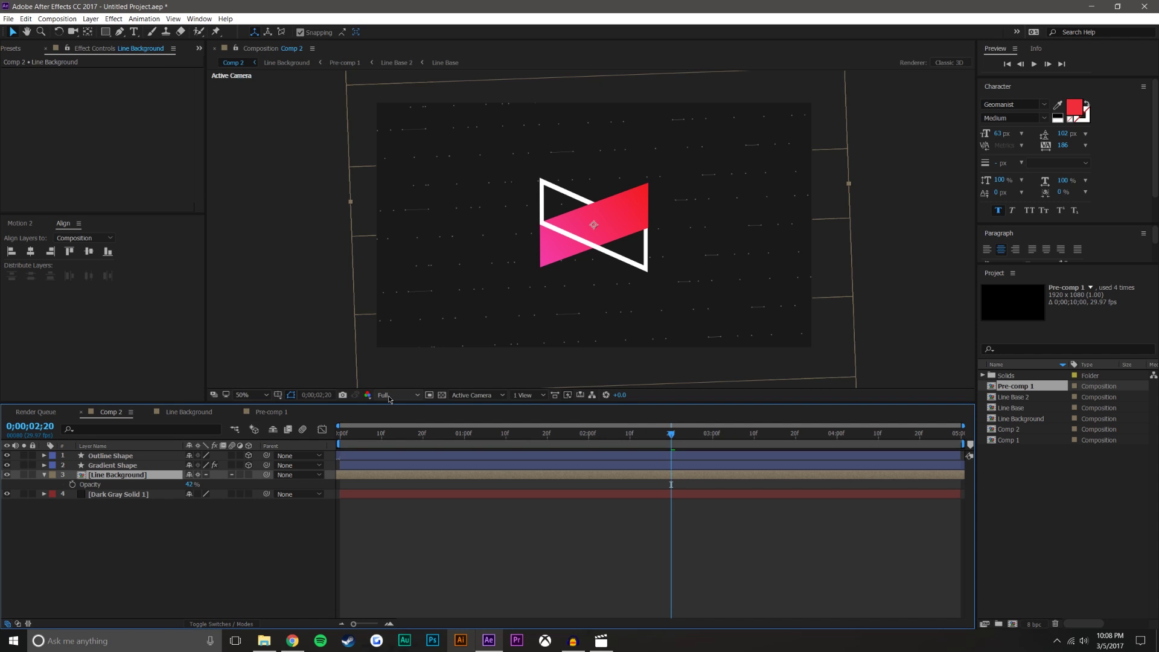
left_click_drag(534, 426, 431, 447)
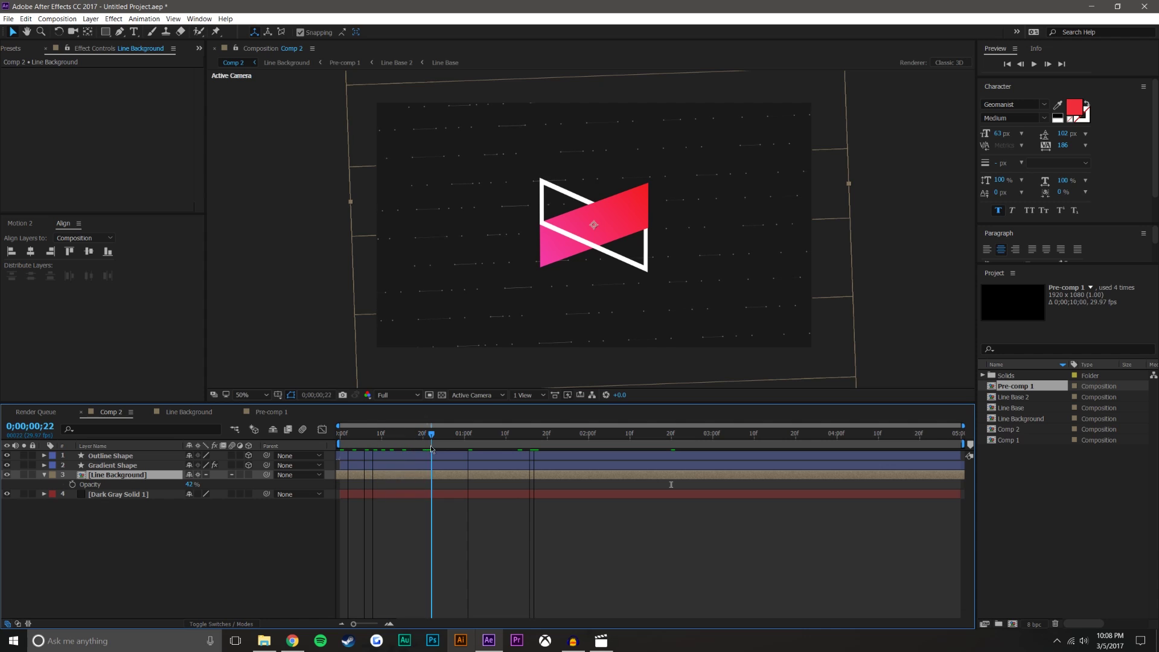
left_click(234, 554)
Step: Time-stretch the Line Background layer in Comp 2 with a stretch factor of 70, holding the layer in-point
right_click(117, 476)
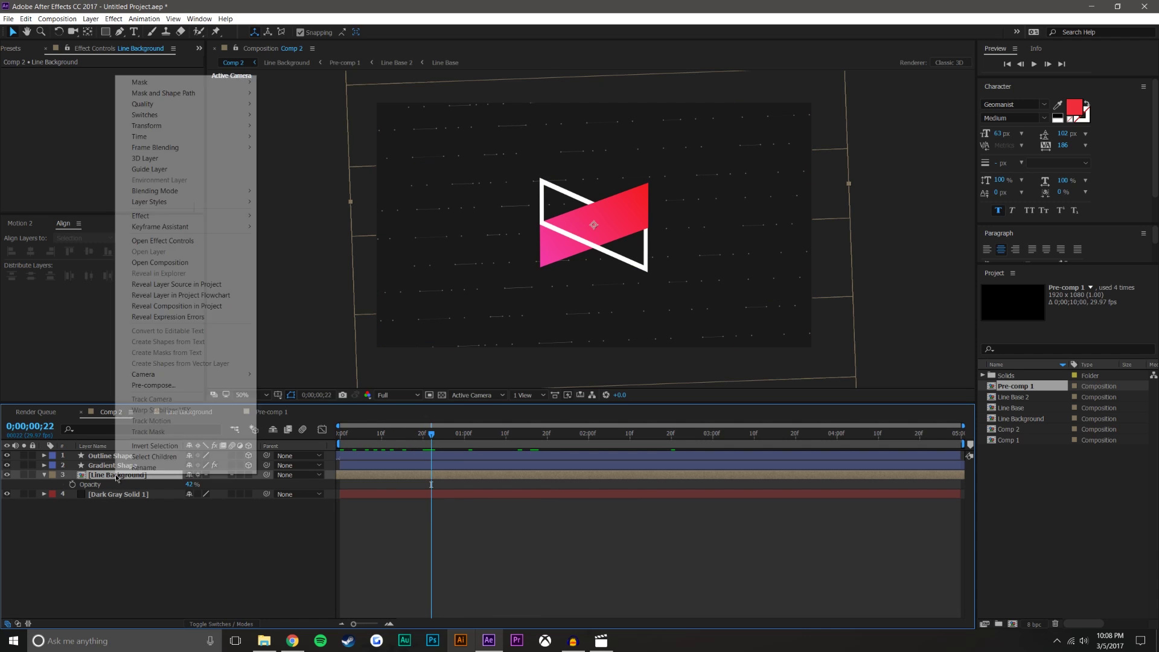
mouse_move(166, 139)
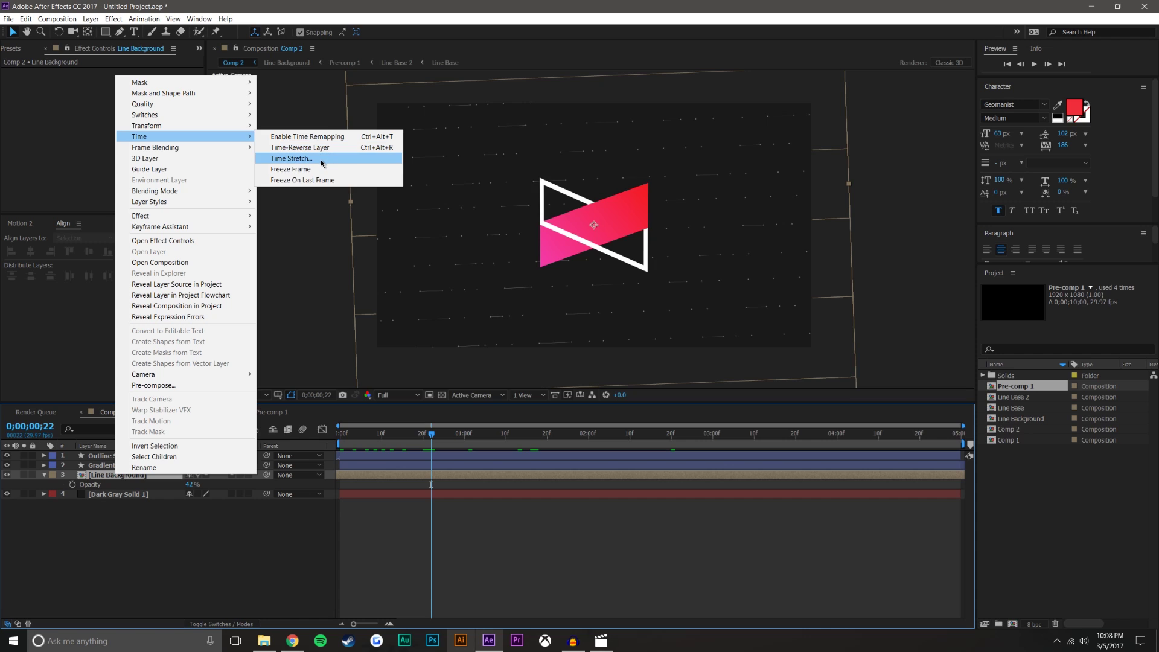
left_click(321, 162)
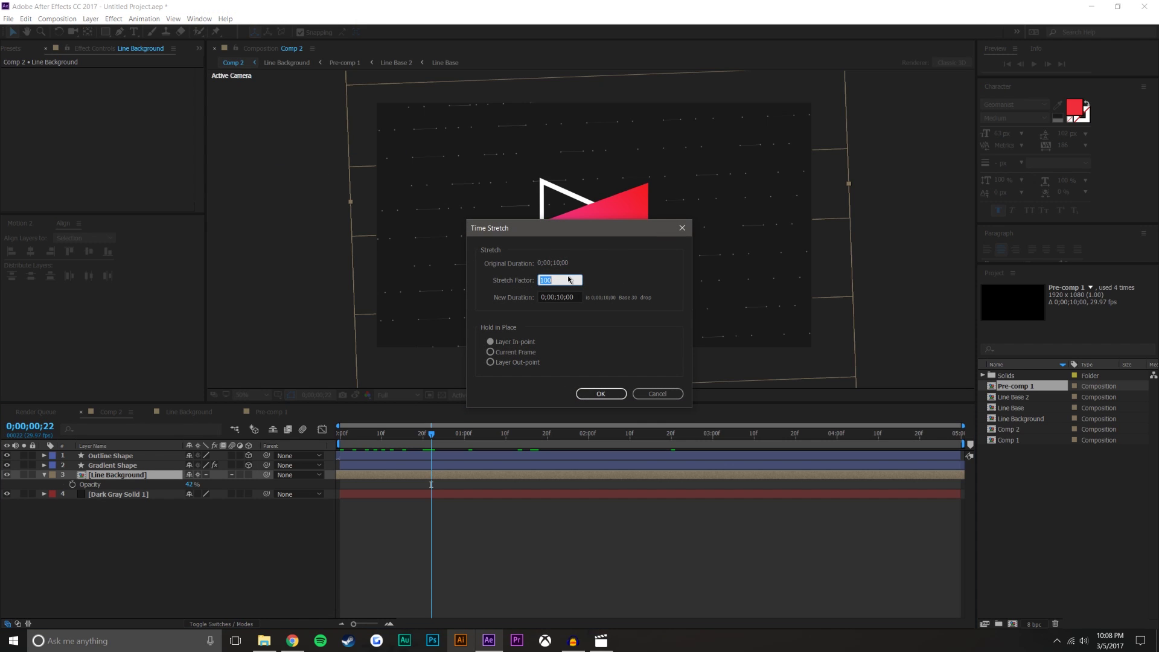
type("70")
key("Return")
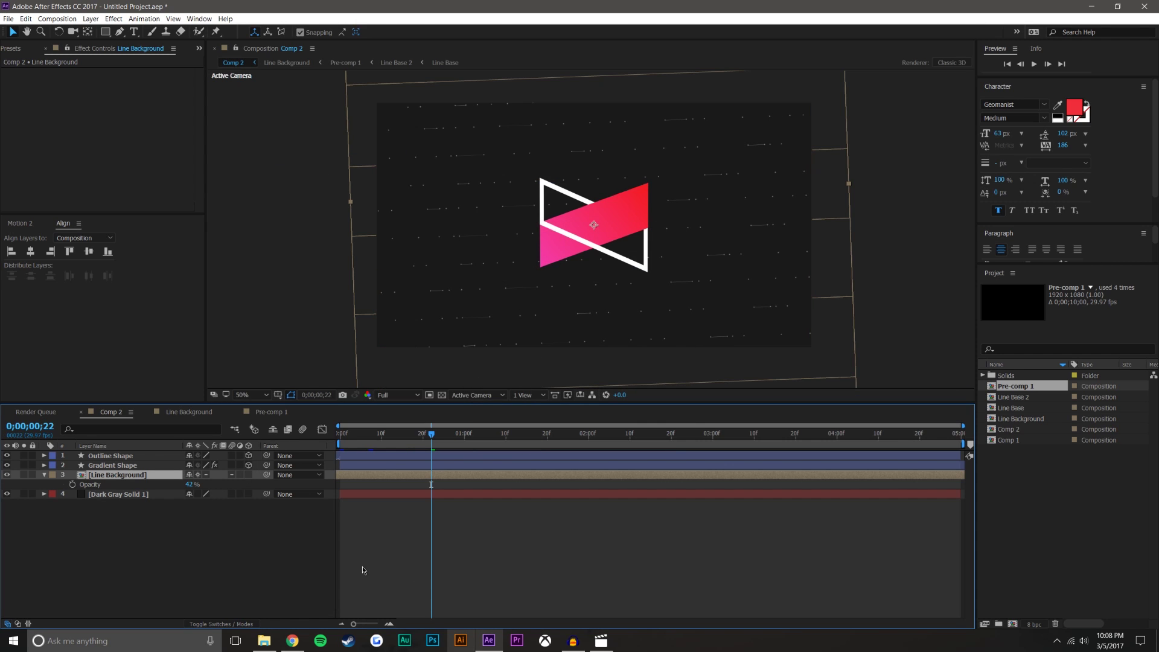
Step: Return to the start of Comp 2 and set the Line Background layer's time stretch factor to 50
left_click_drag(394, 428, 143, 475)
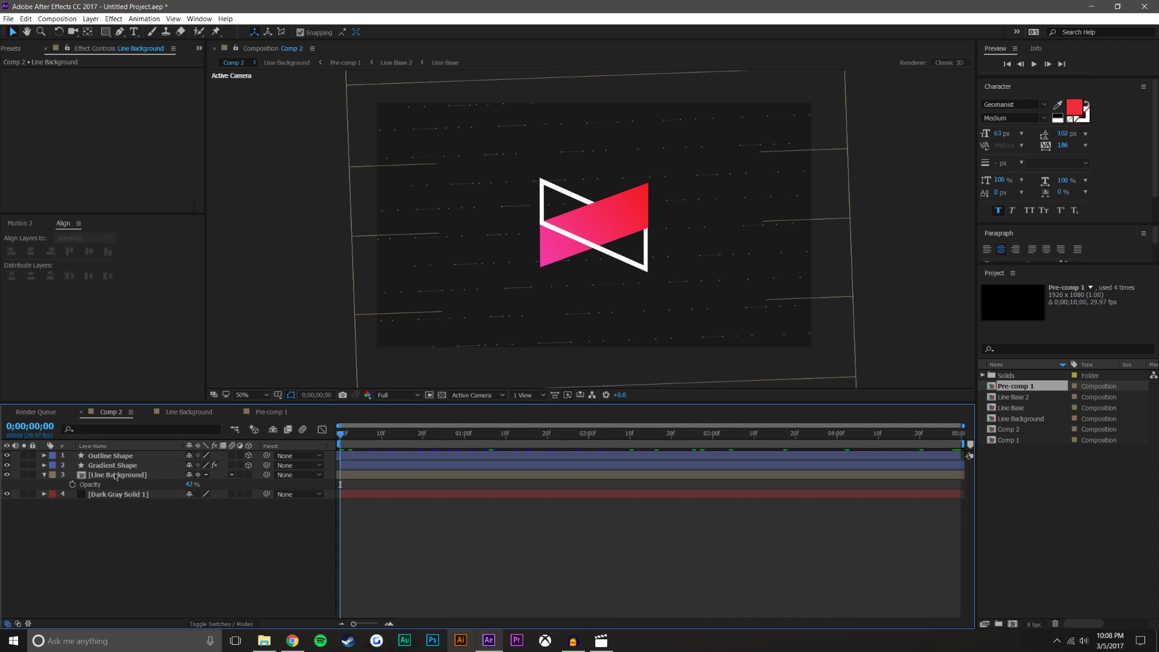
right_click(116, 476)
mouse_move(187, 136)
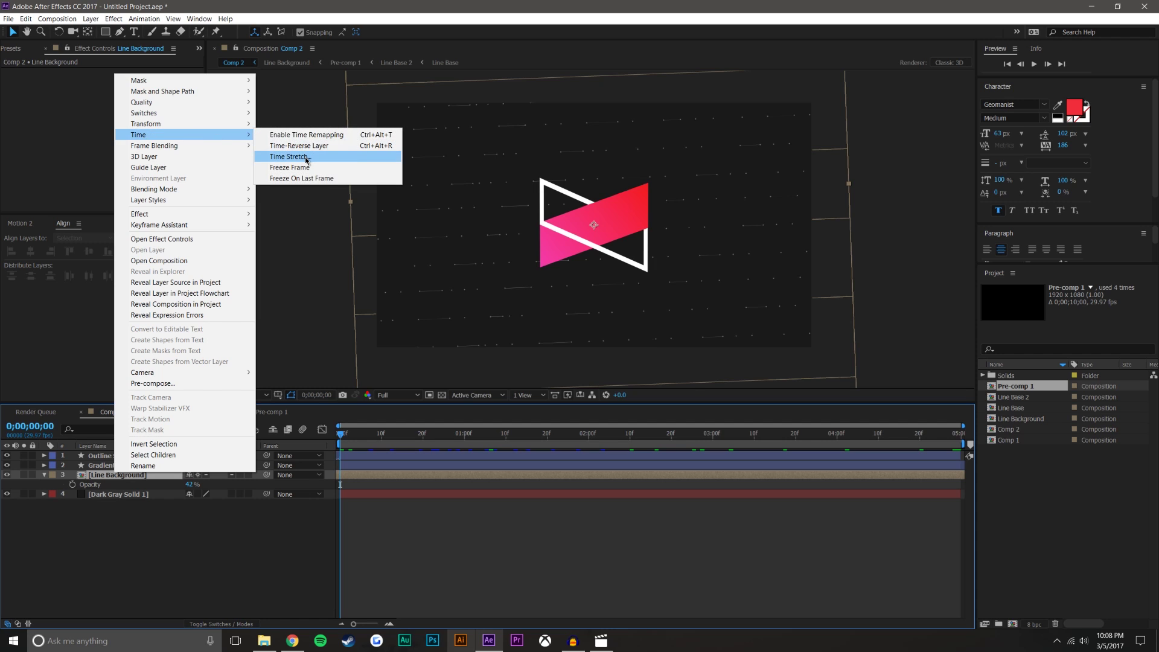
left_click(289, 157)
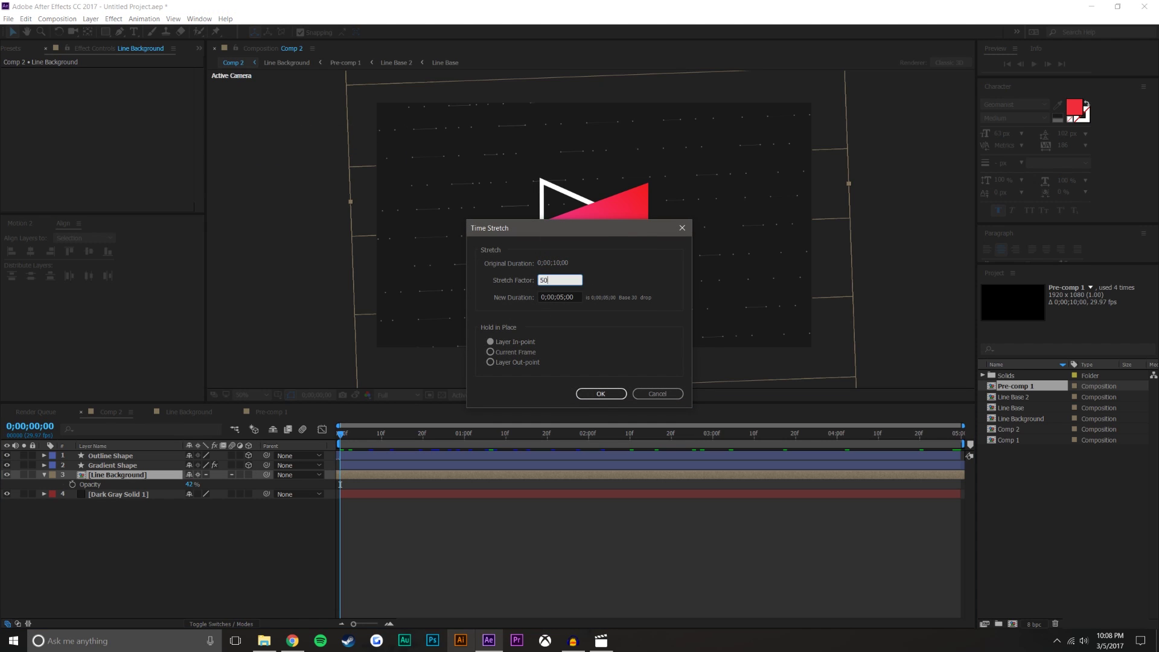
key("Return")
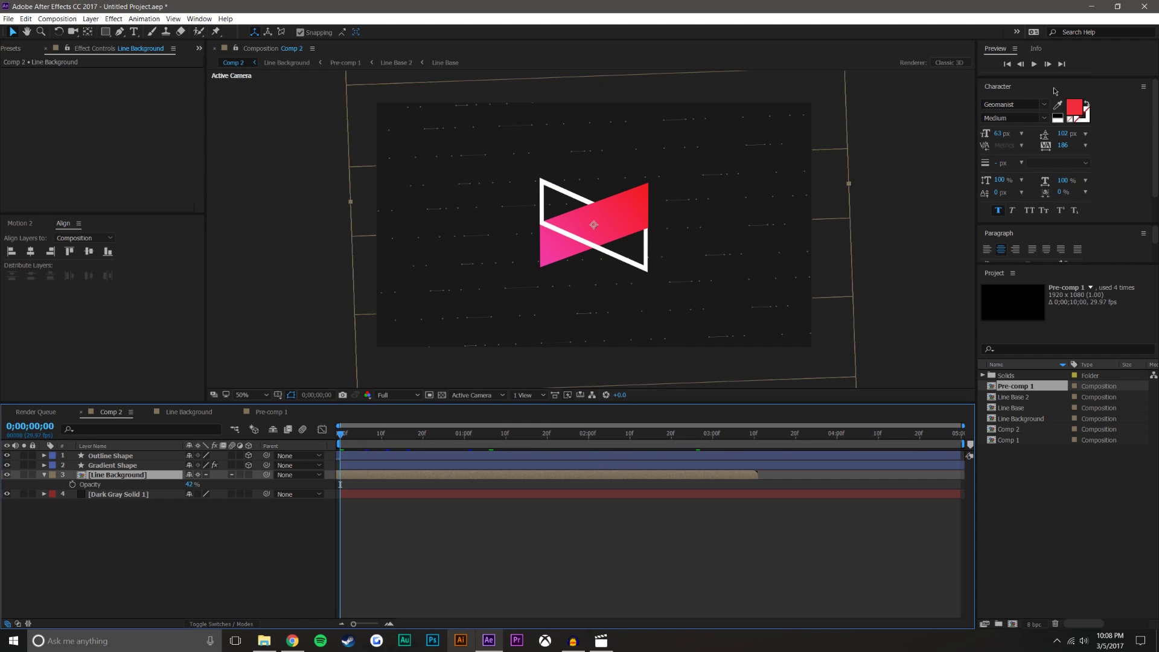
Step: Shift the Line Background layer so it begins at the start of Comp 2, and preview the faster line animation
left_click_drag(378, 473, 579, 486)
left_click_drag(498, 479, 440, 477)
left_click(441, 496)
key("space")
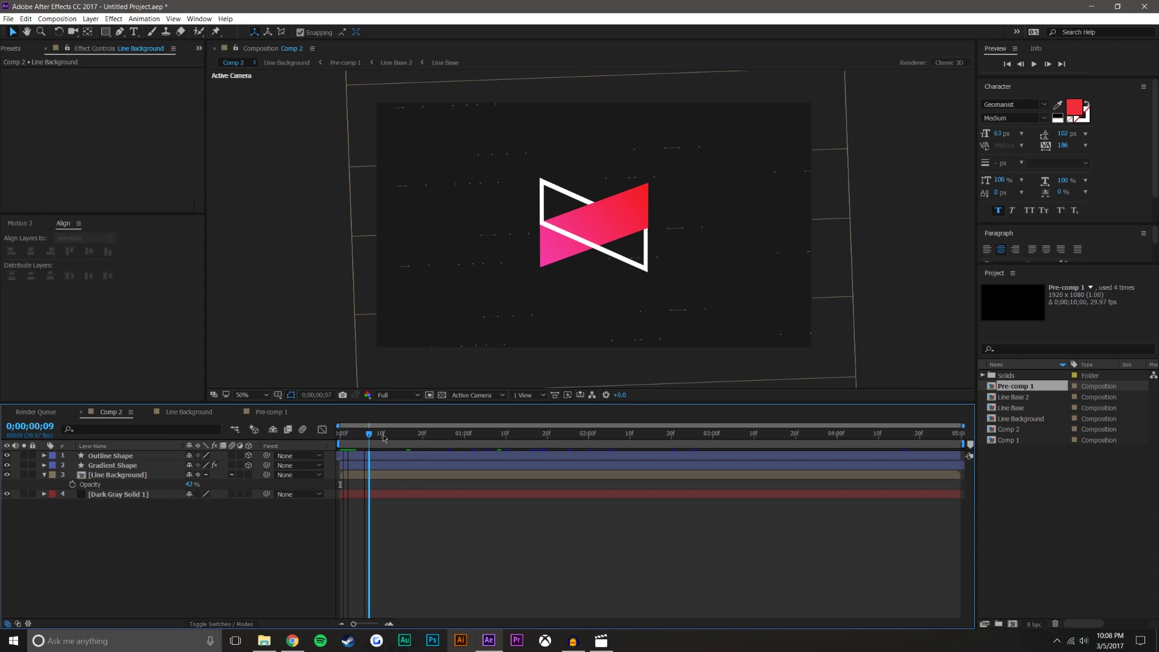
key("space")
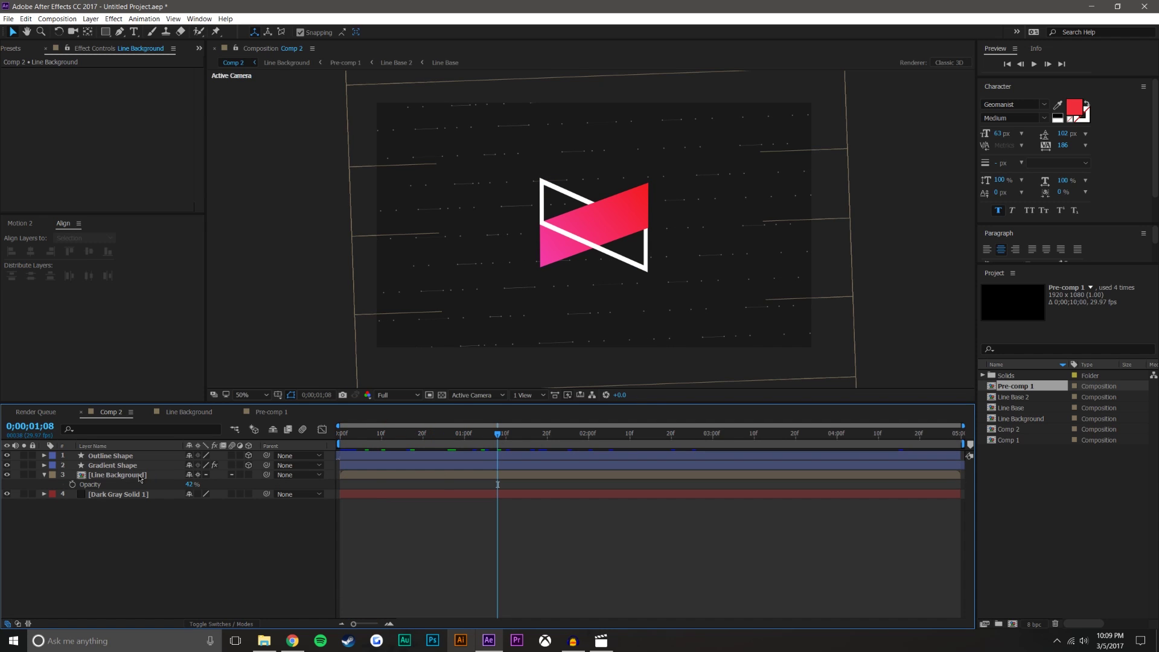
Step: Set the Line Background layer's time stretch factor to 200 and scrub through the opening frames
right_click(138, 475)
mouse_move(265, 137)
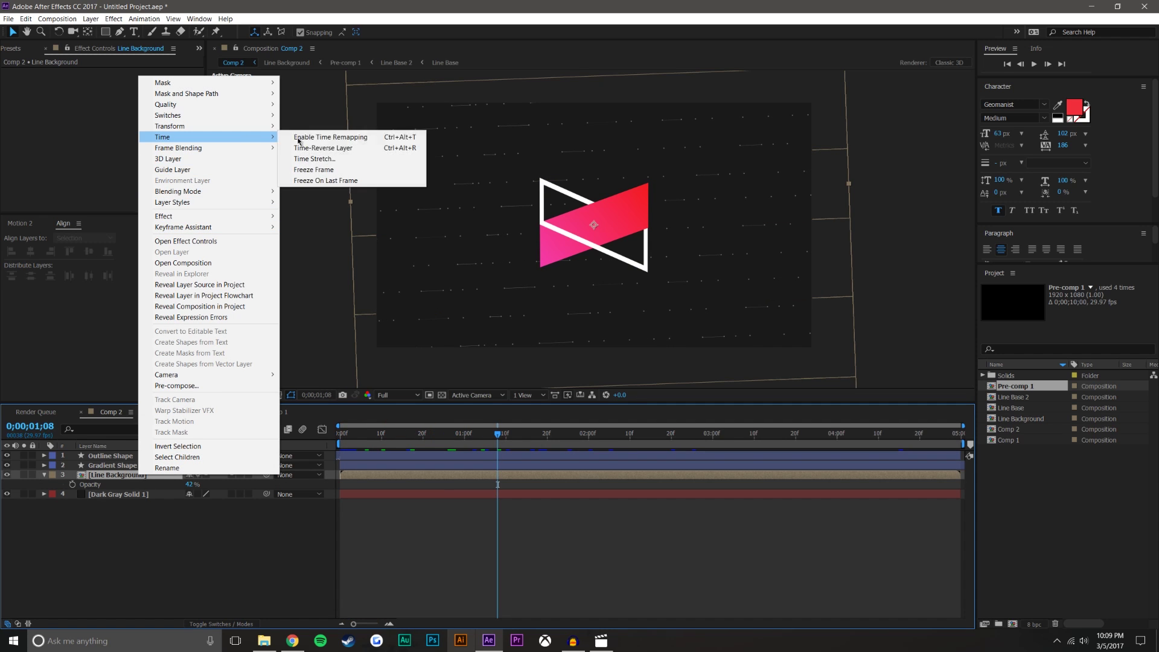
left_click(362, 159)
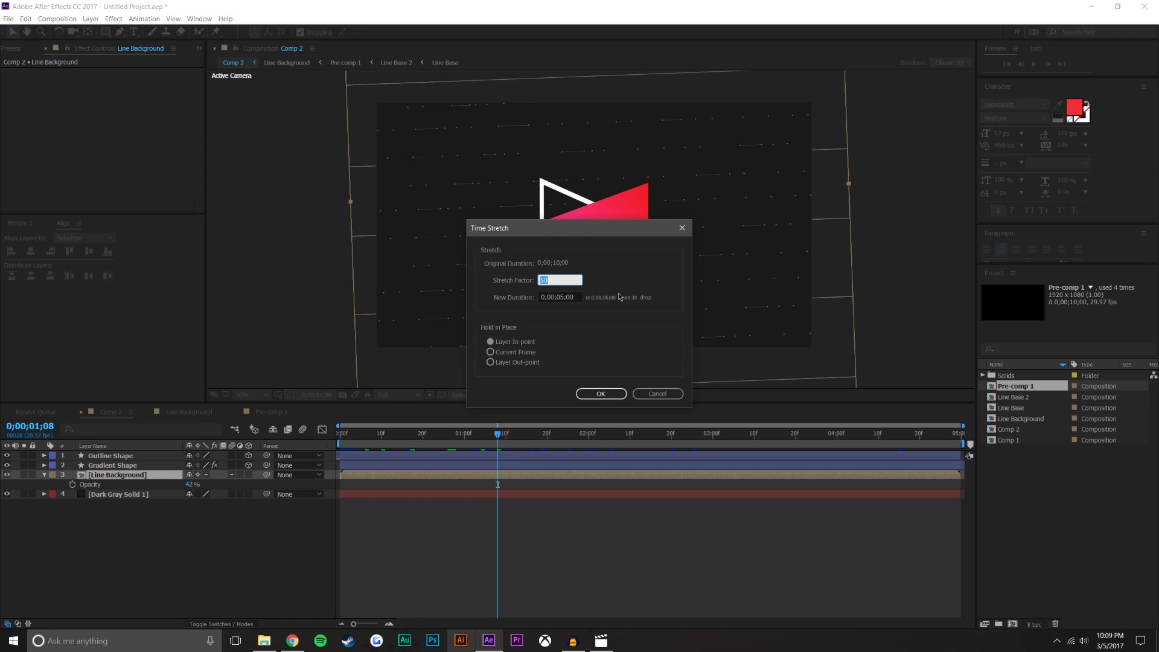
type("200")
left_click(601, 394)
left_click_drag(431, 433, 381, 433)
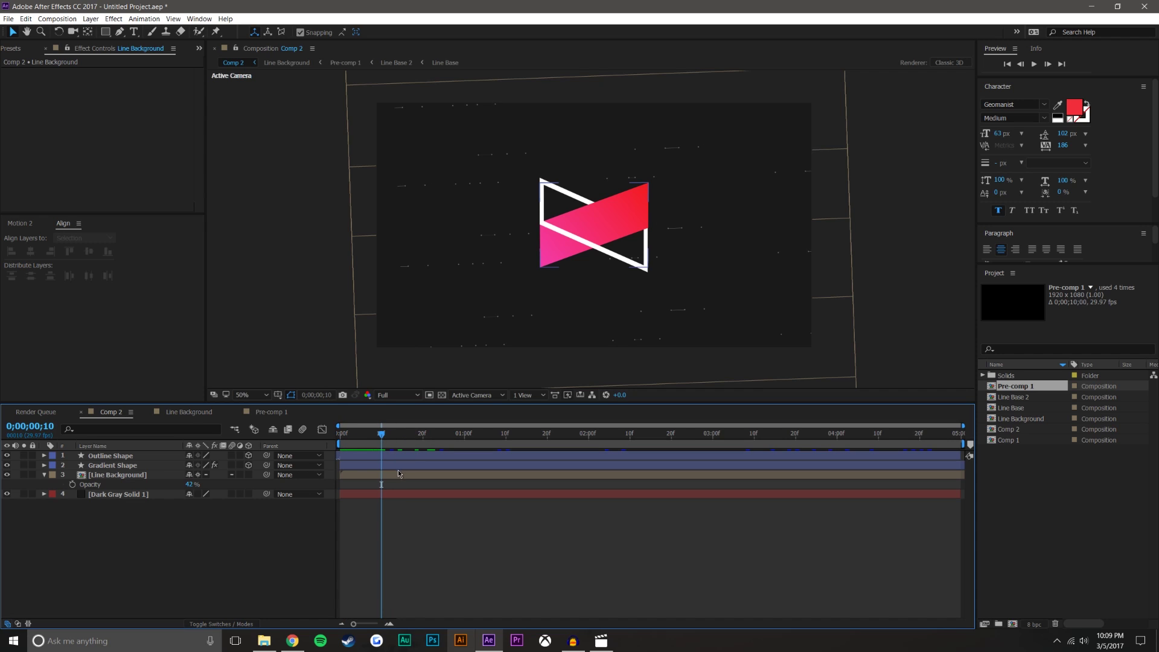
Step: Slide the Line Background layer earlier so it starts before Comp 2 does, and preview the line motion around the logo
left_click(394, 475)
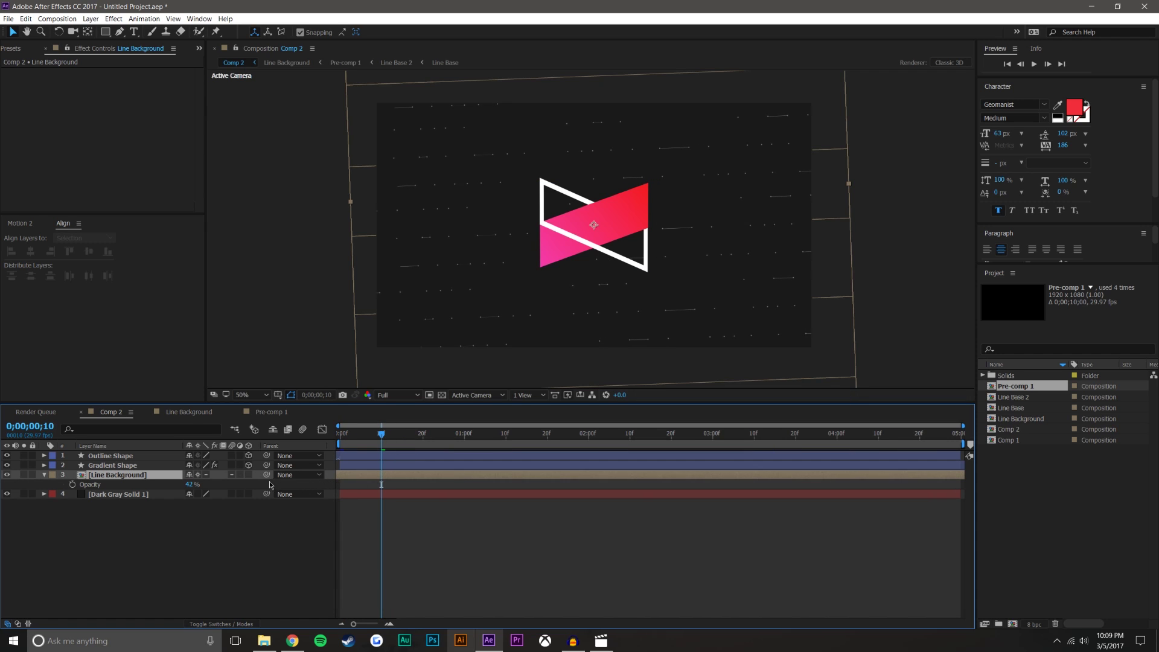
key("Home")
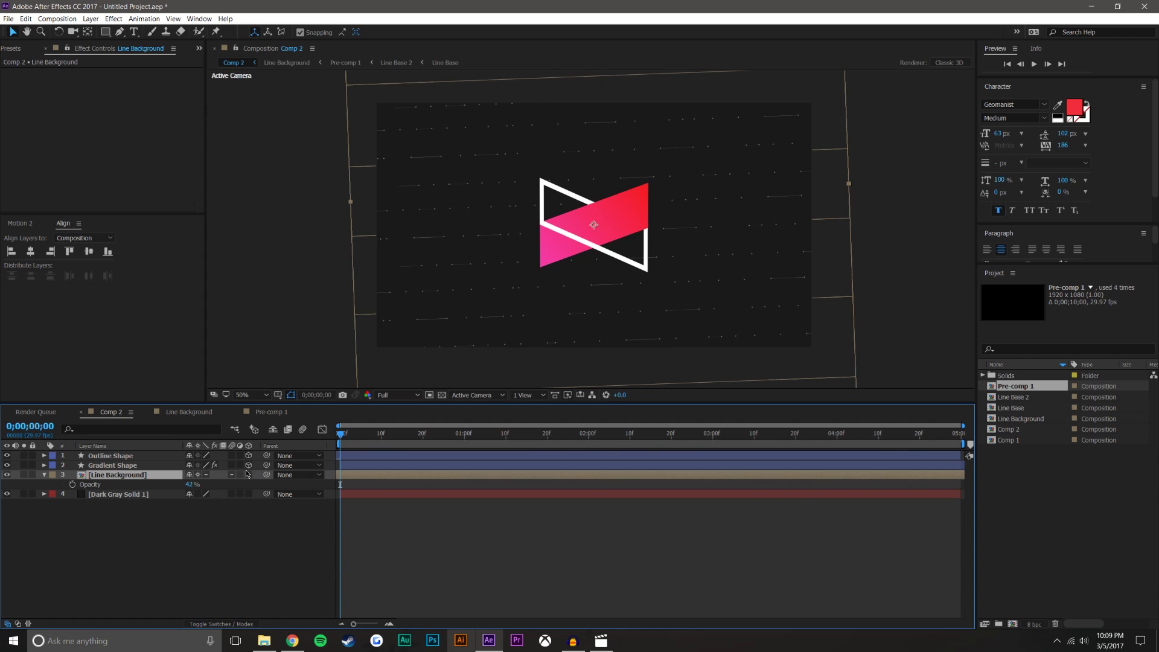
left_click(372, 530)
key("space")
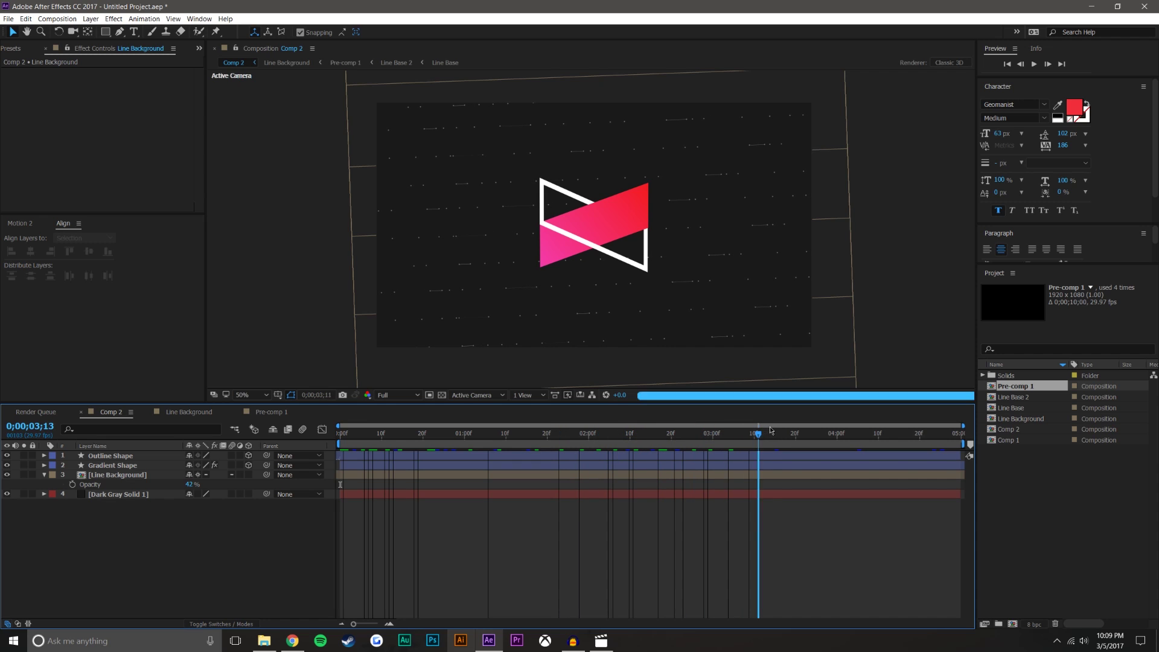
left_click_drag(898, 433, 609, 425)
left_click(501, 263)
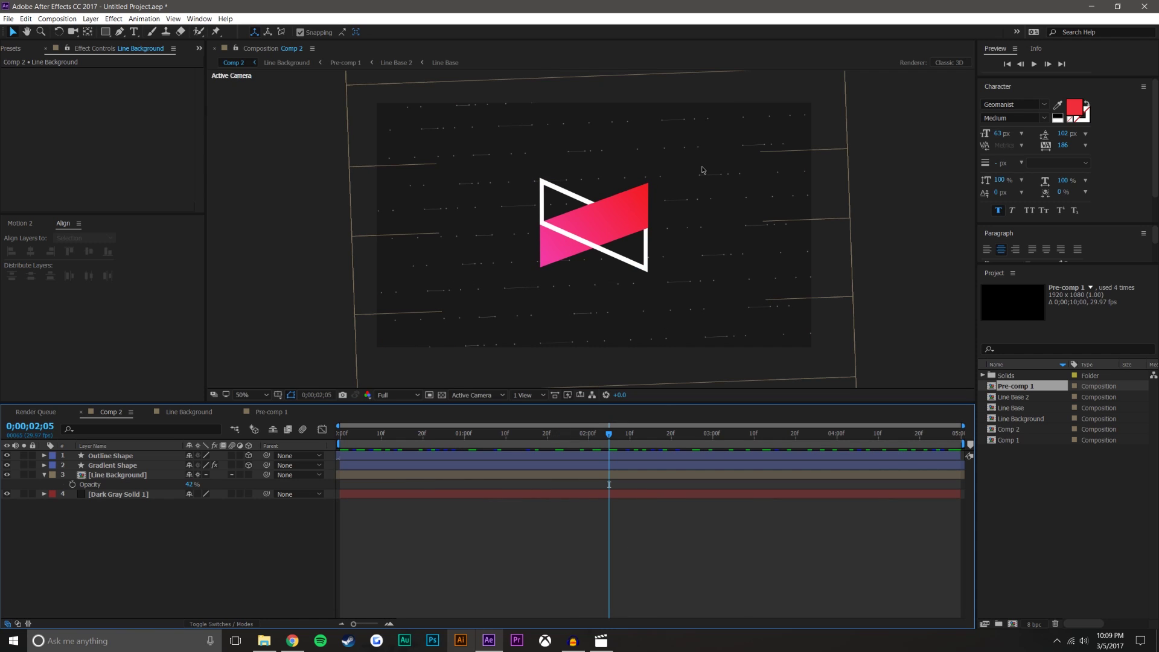
left_click(572, 245)
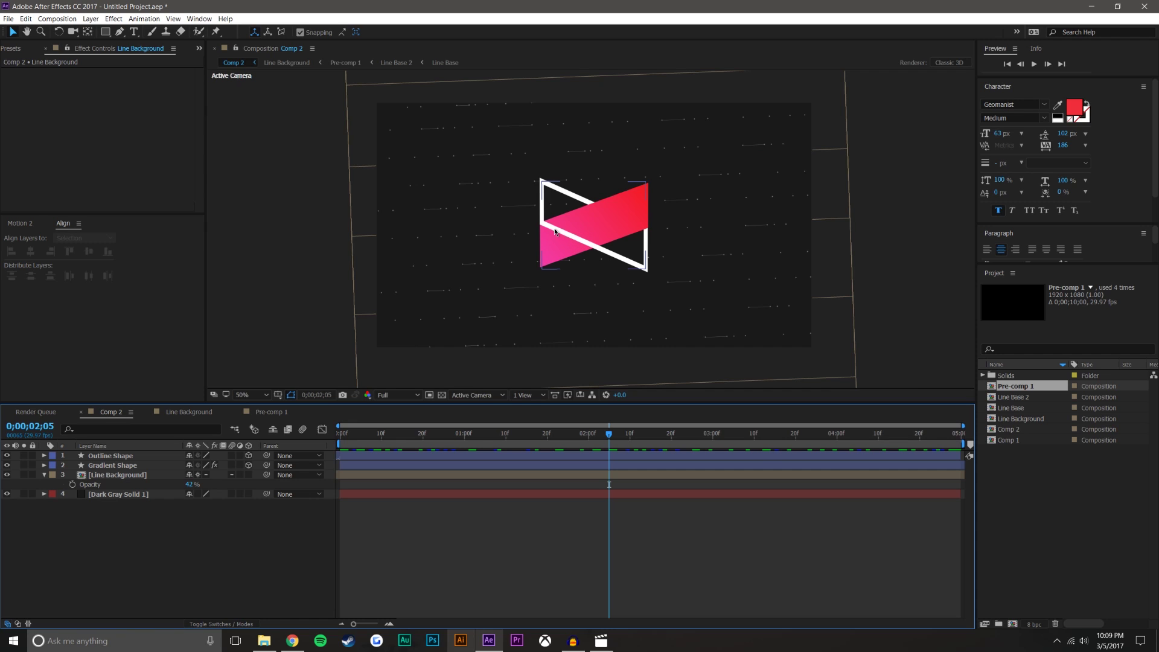
key("period")
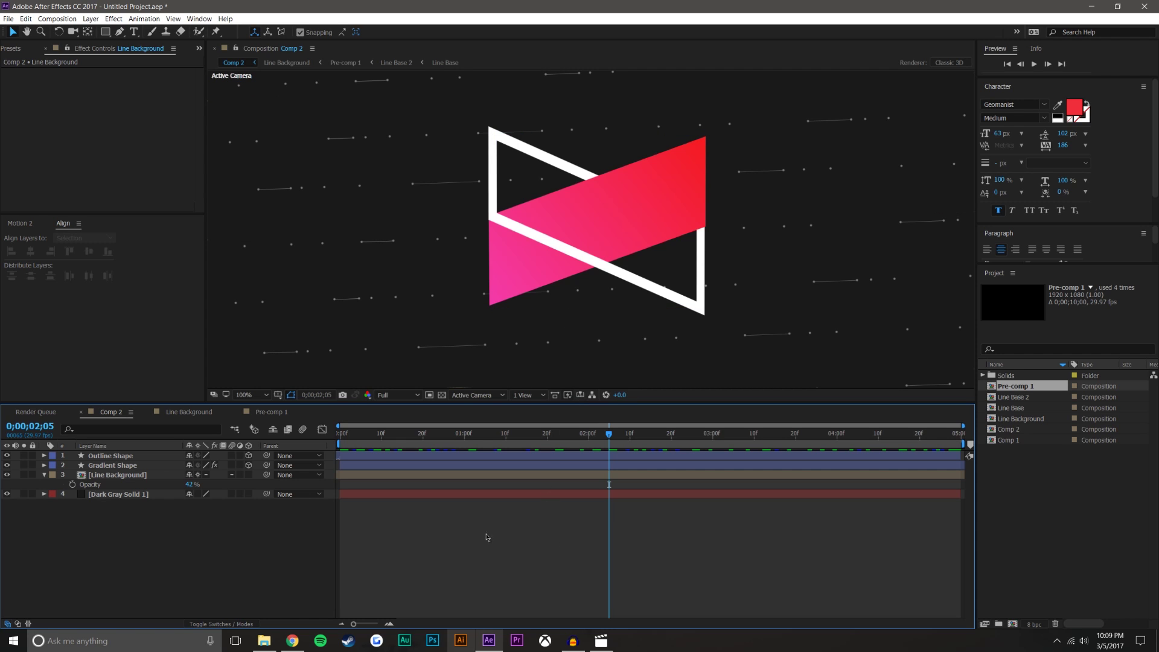
Step: Filter the Gradient Shape layer's properties by "path" and set a Path keyframe at 0;00;02;00
left_click(94, 445)
left_click(128, 456)
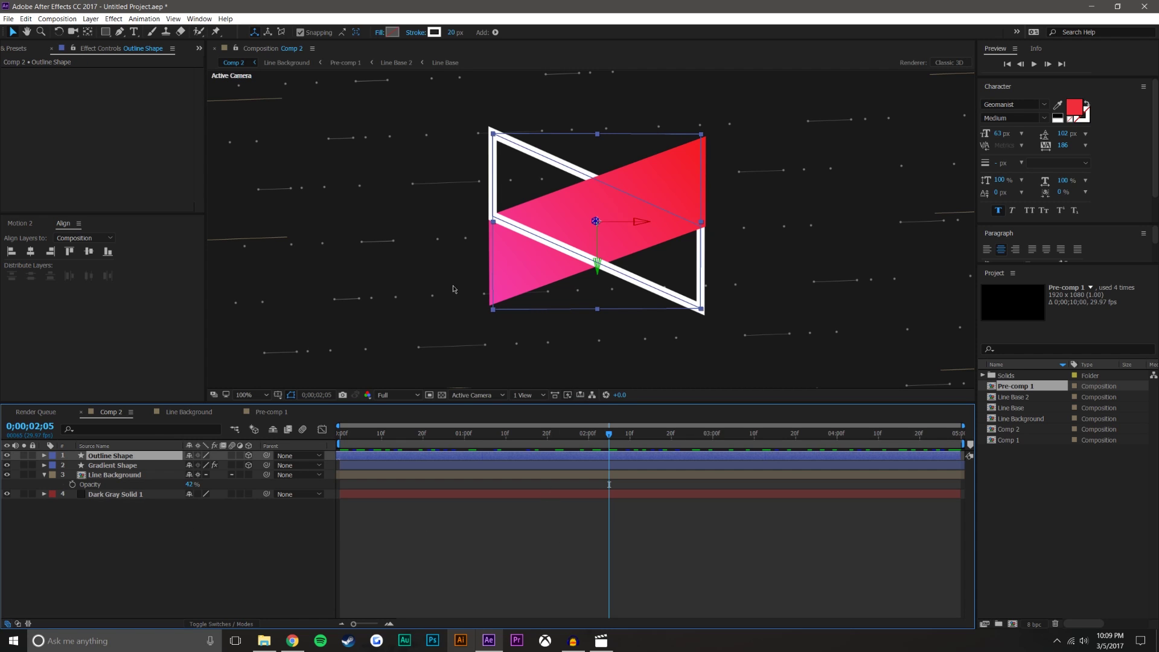
left_click(130, 466)
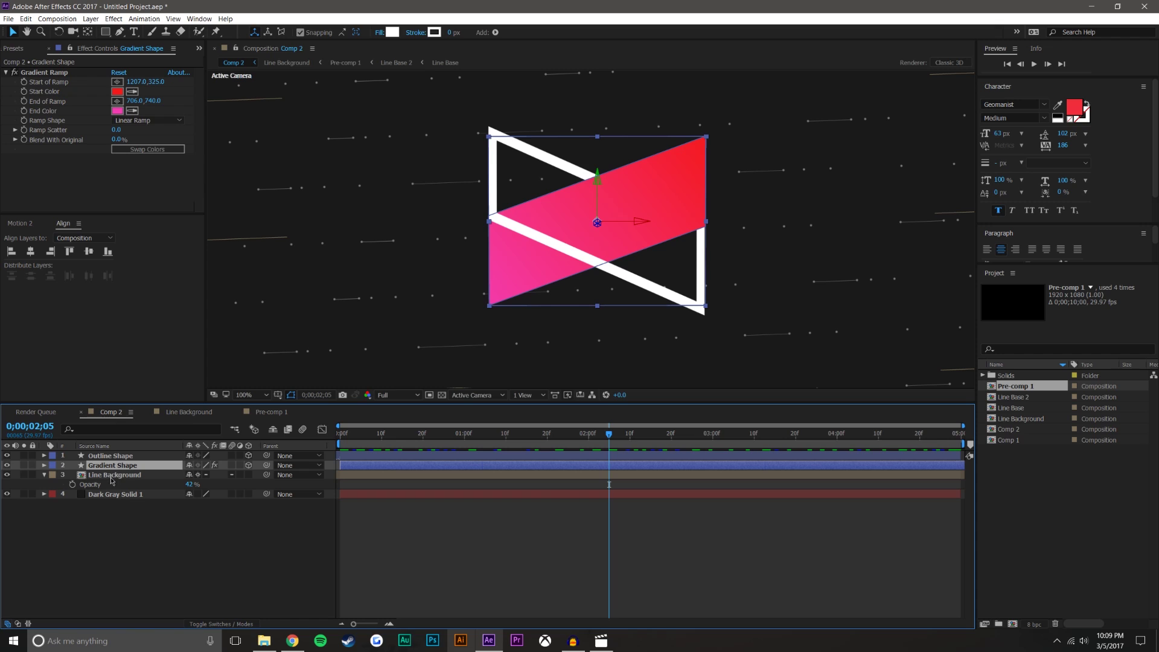
left_click_drag(593, 440, 589, 439)
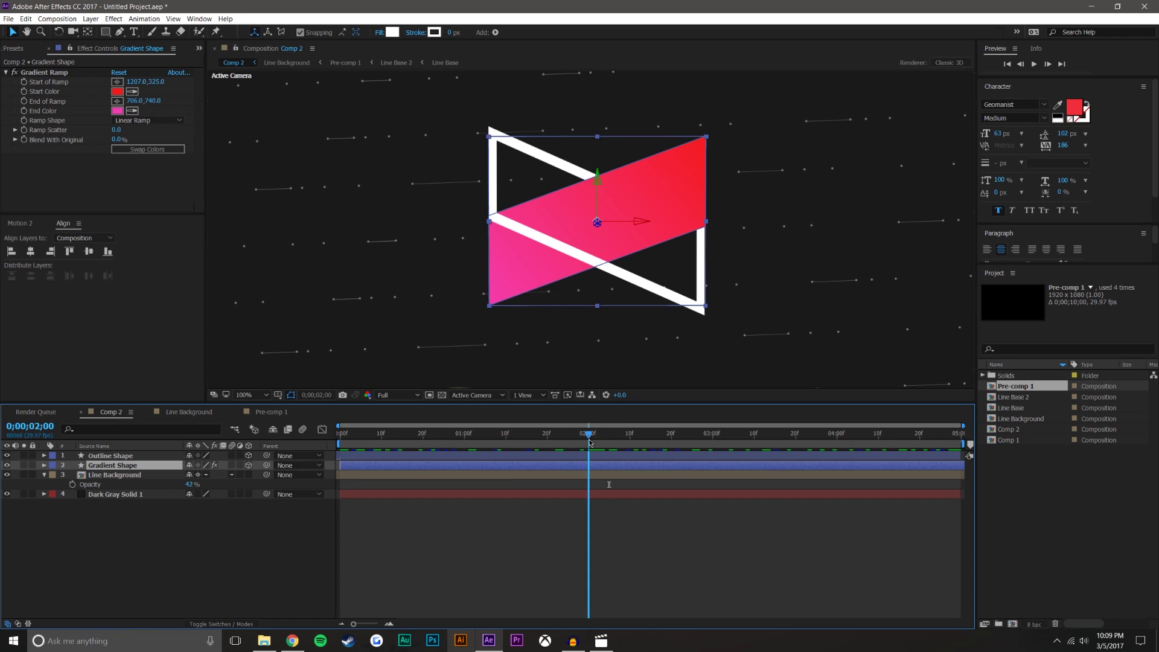
left_click(44, 466)
left_click(54, 494)
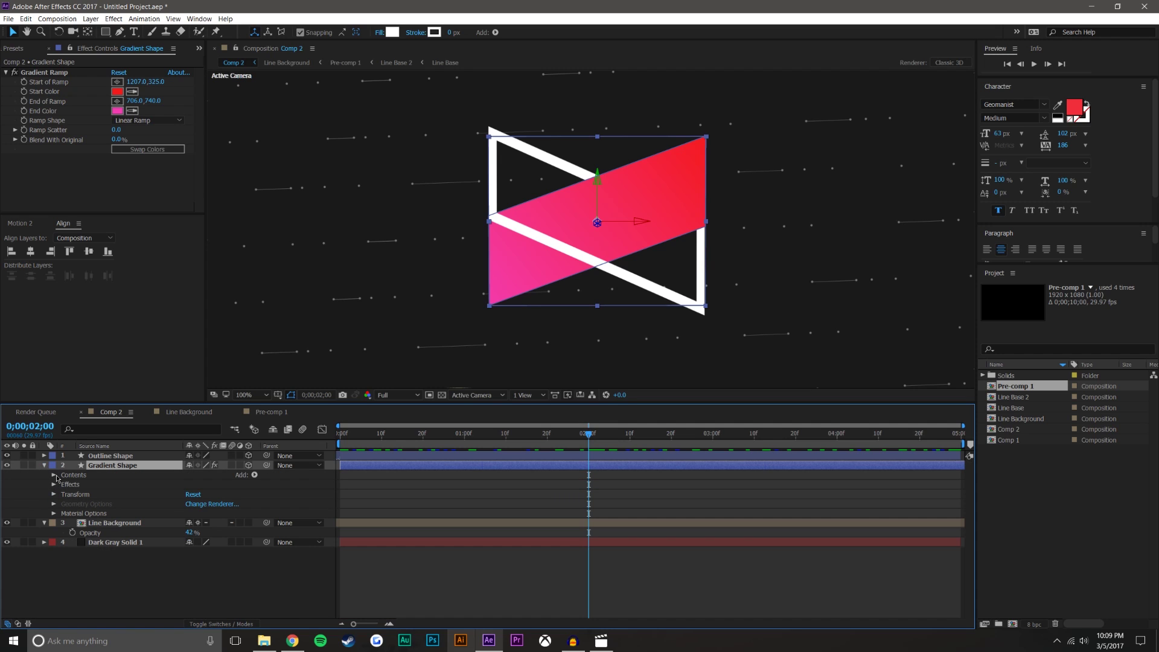
left_click(96, 429)
type("path")
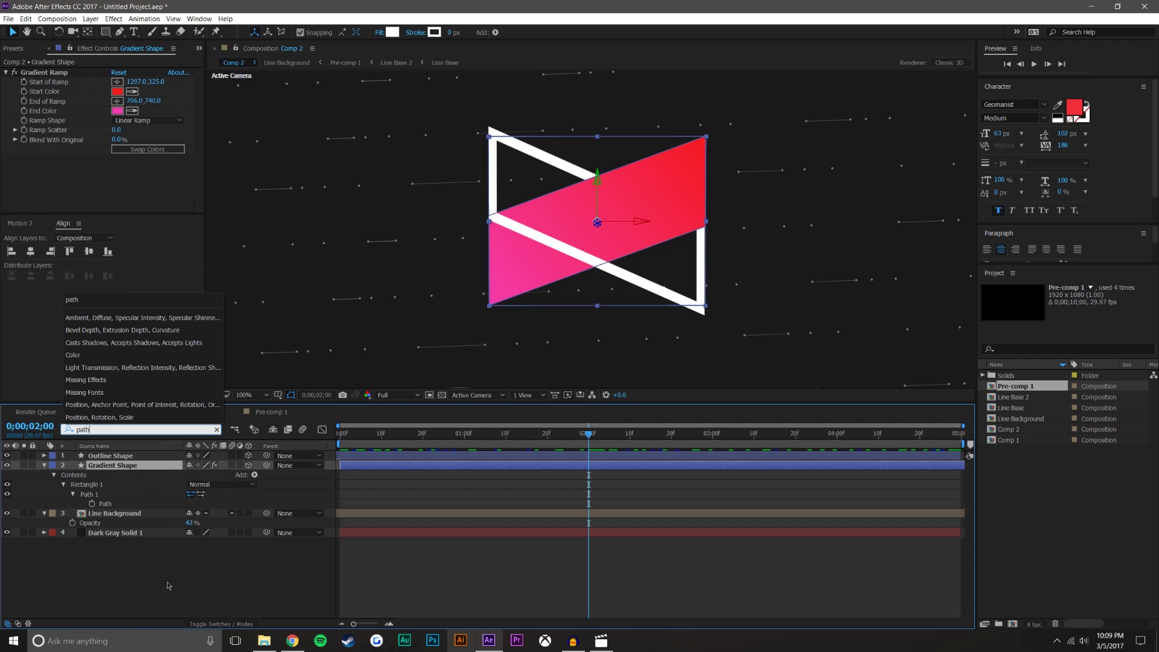
left_click(168, 585)
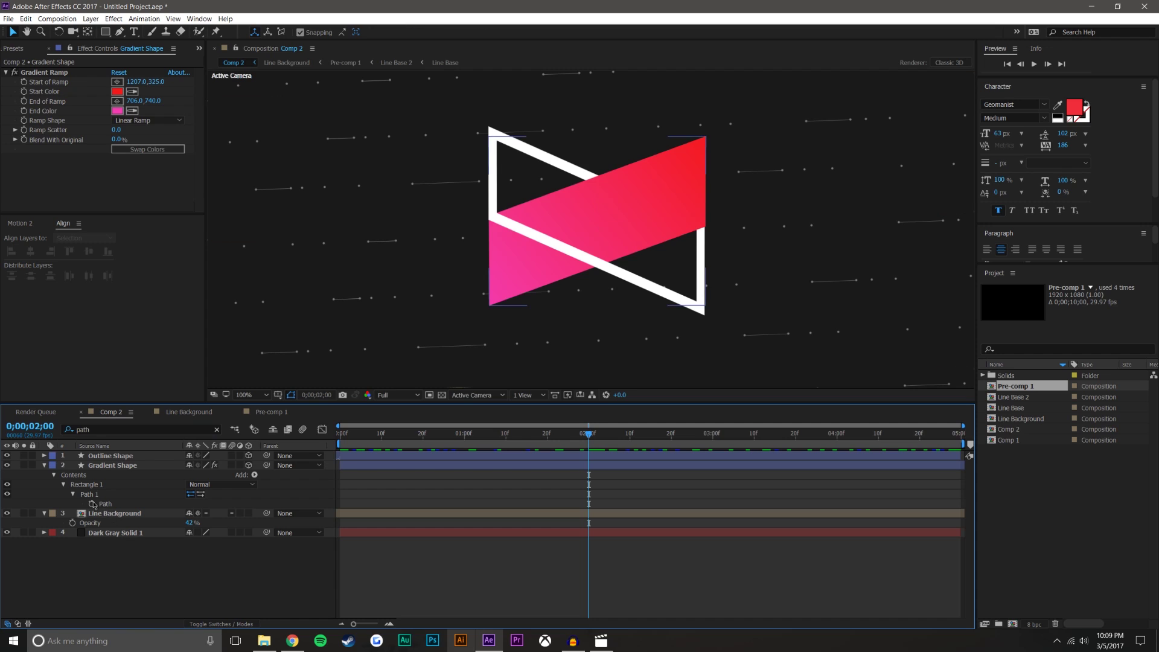
left_click(92, 504)
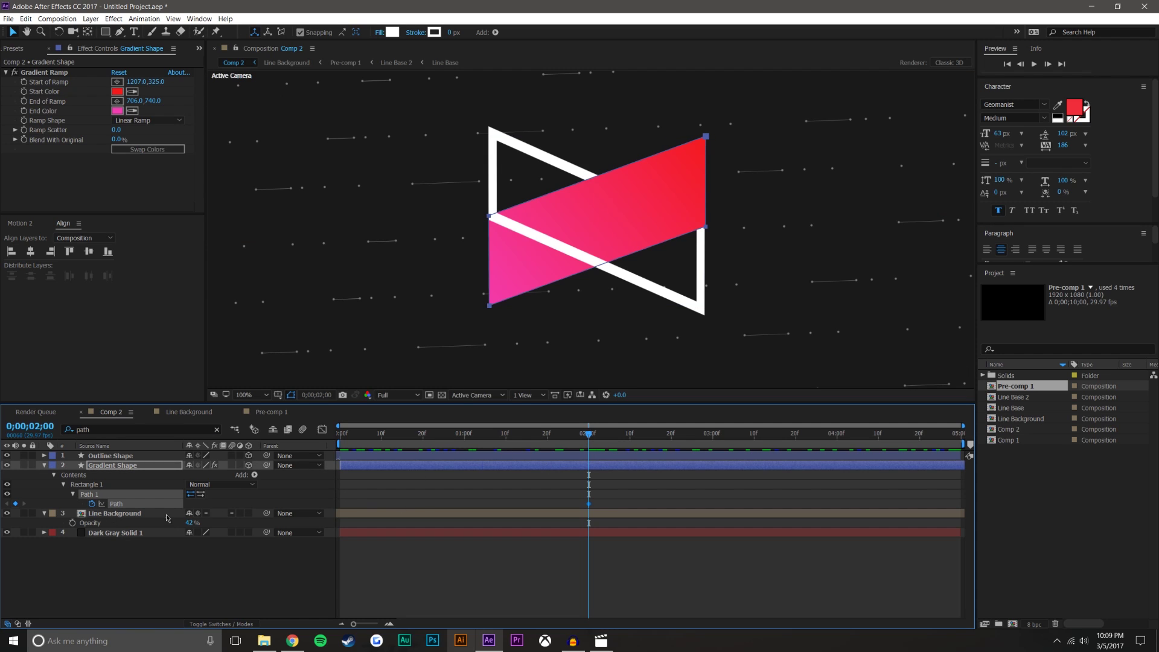
Step: Add a Position keyframe to Gradient Shape at 0;00;02;00 and reveal all of the layer's keyframed properties
key("p")
left_click(73, 475)
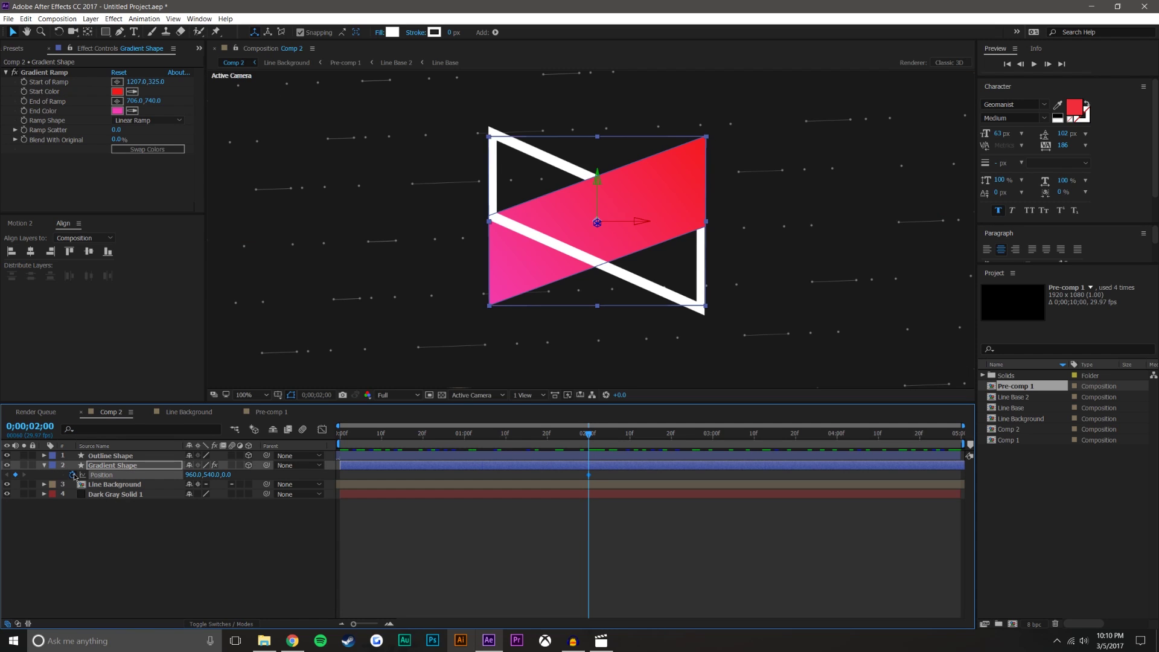
key("u")
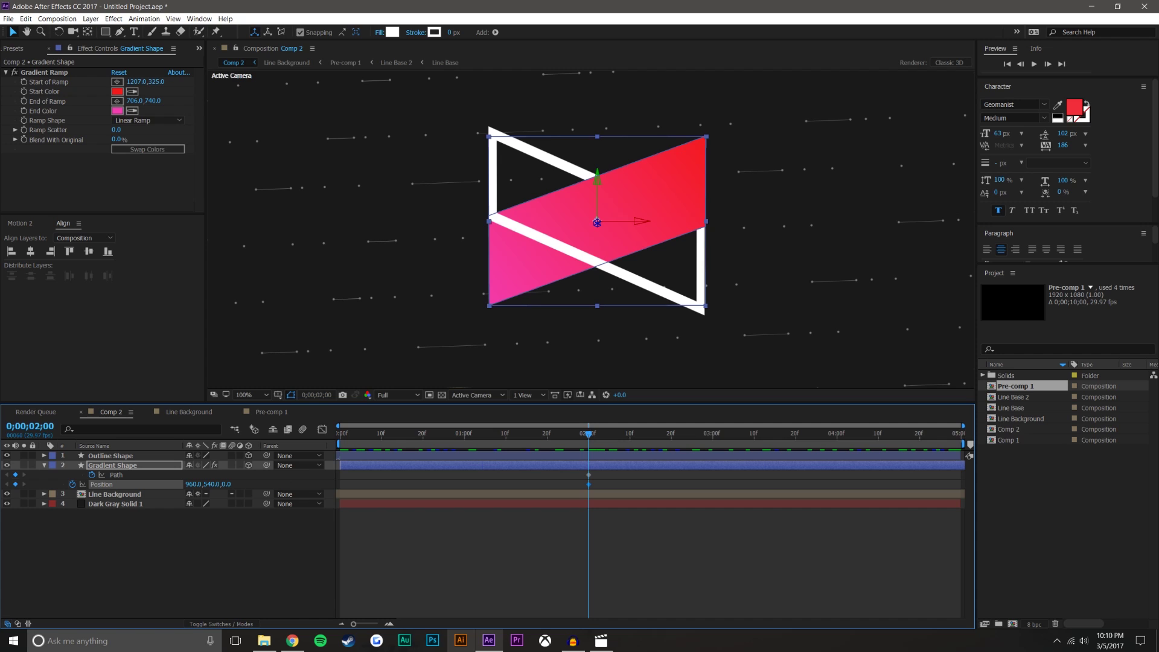
left_click(686, 531)
Step: At 0;00;01;10, draw a straight white guide line along the Gradient Shape's upper slanted edge on a new shape layer
left_click_drag(589, 436, 506, 444)
left_click(615, 223)
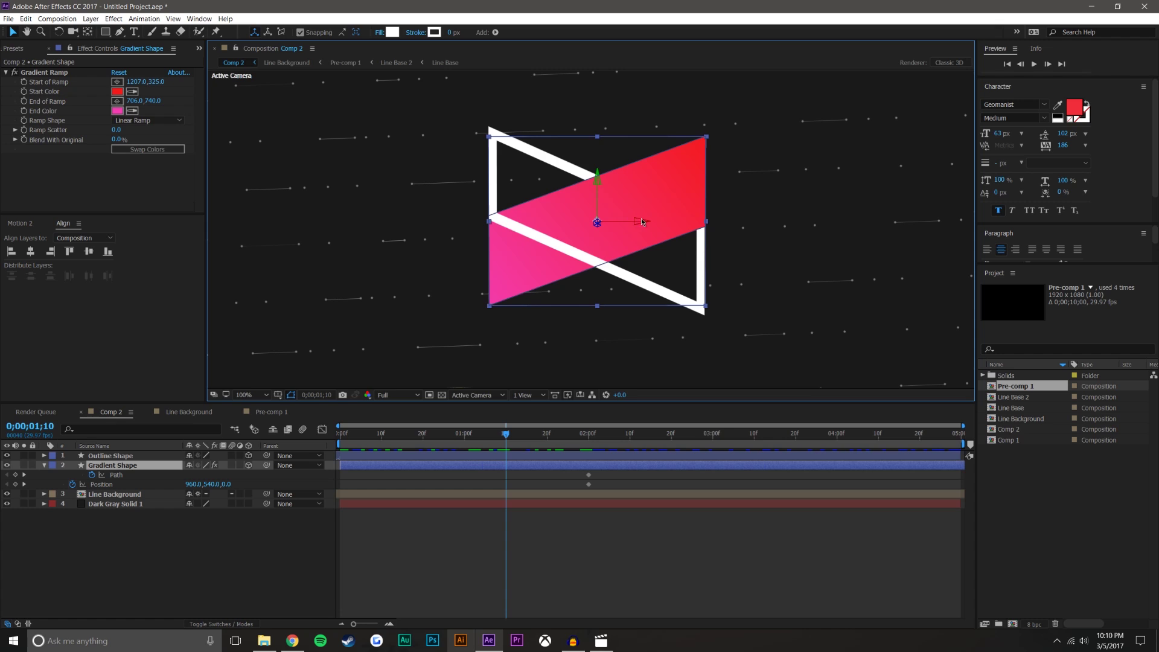
left_click(253, 546)
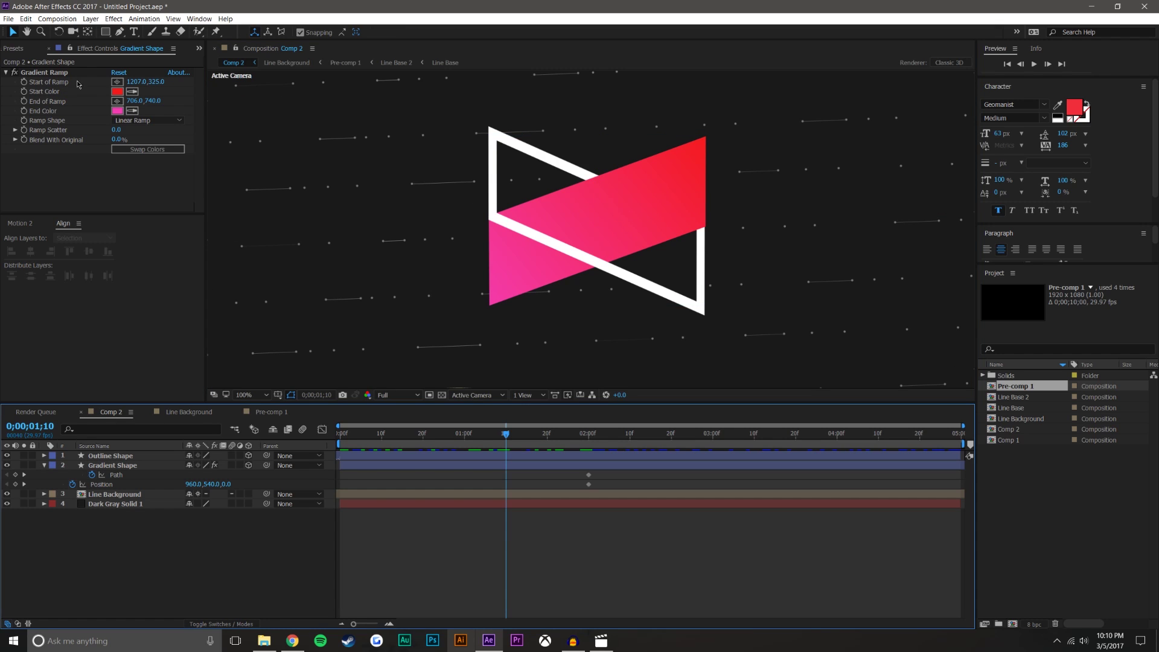
left_click(120, 31)
left_click(706, 138)
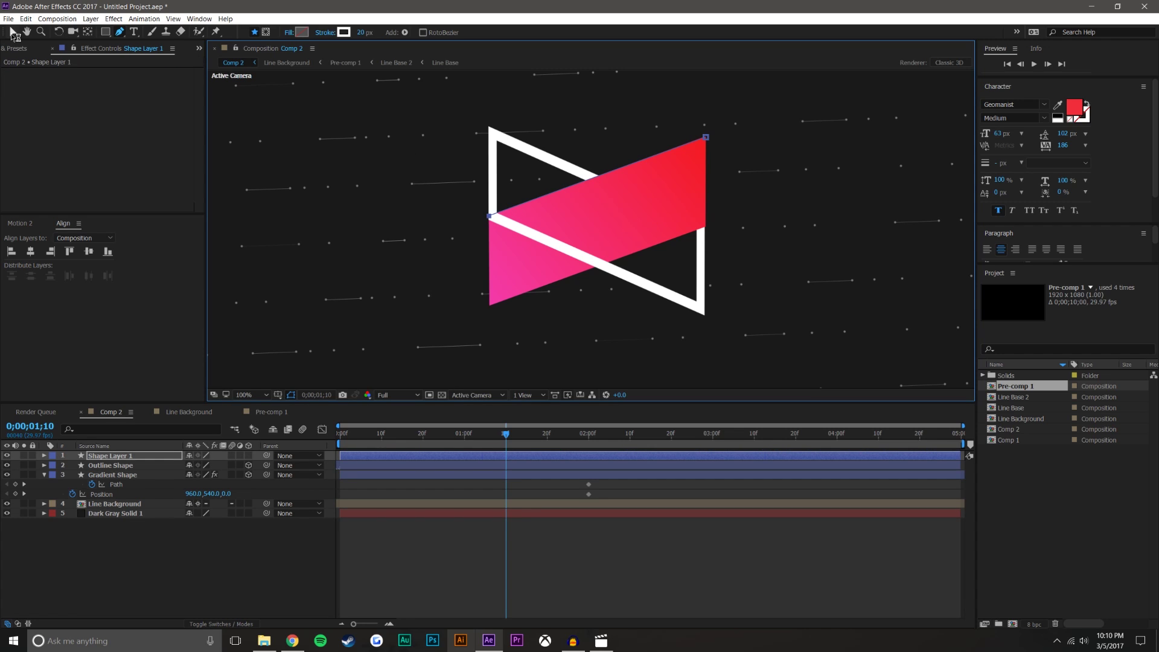
left_click(13, 35)
left_click(180, 544)
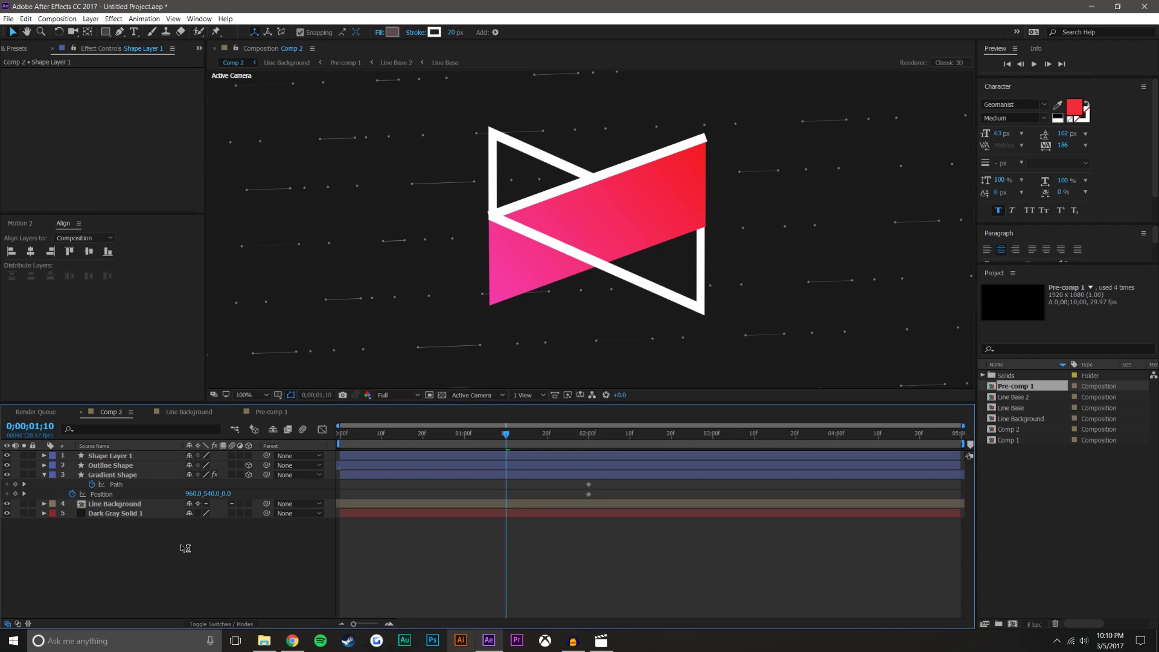
Step: Slide the guide line down and left along its own slope so it extends beyond the Gradient Shape's left corner
left_click(679, 151)
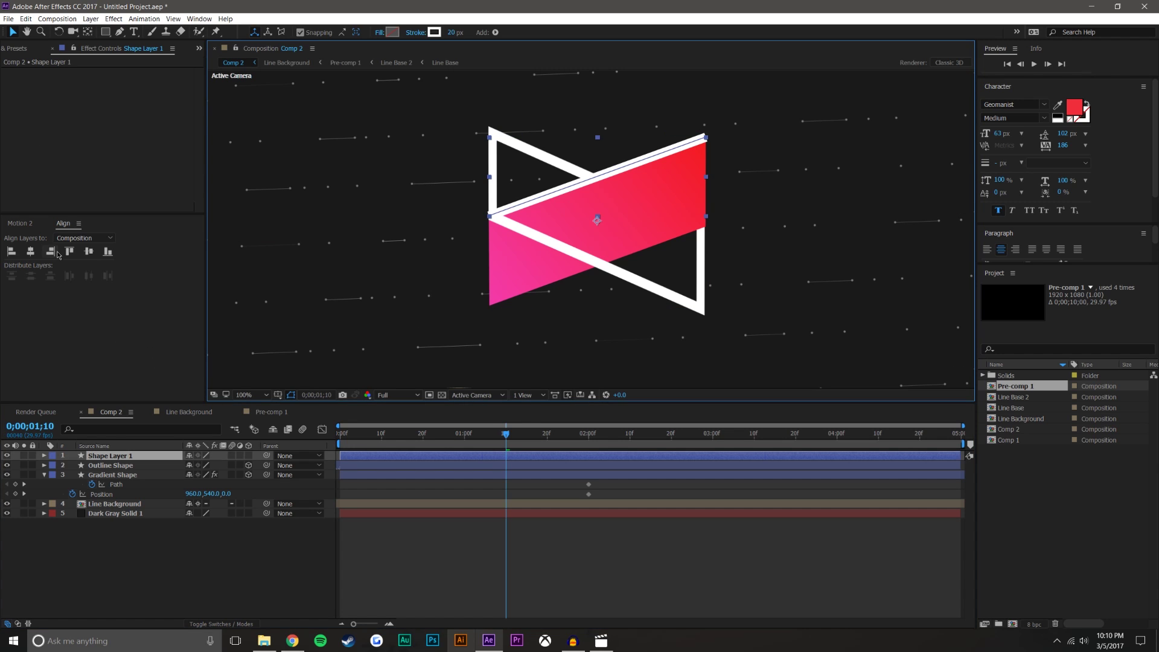
left_click(22, 223)
left_click_drag(600, 179, 307, 301)
left_click(190, 263)
left_click_drag(515, 216, 774, 380)
scroll(527, 200, "up", 2)
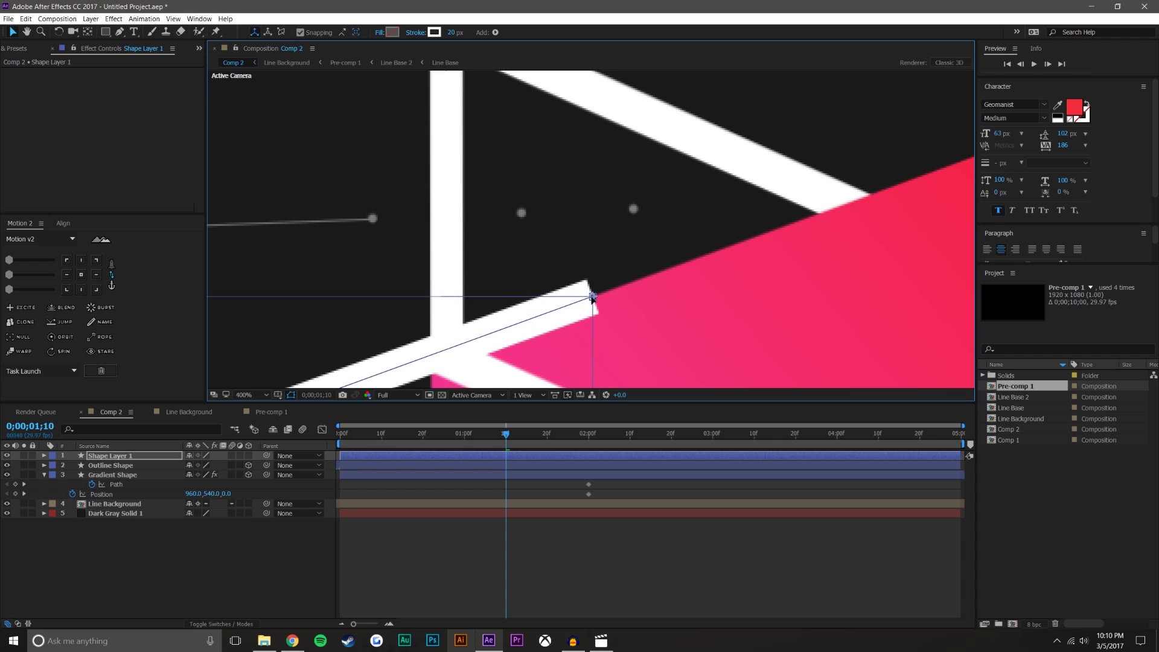
Step: Move Gradient Shape down and left along the guide line at 0;00;01;10, to position 390.2, 749.9
scroll(626, 289, "down", 5)
left_click(635, 237)
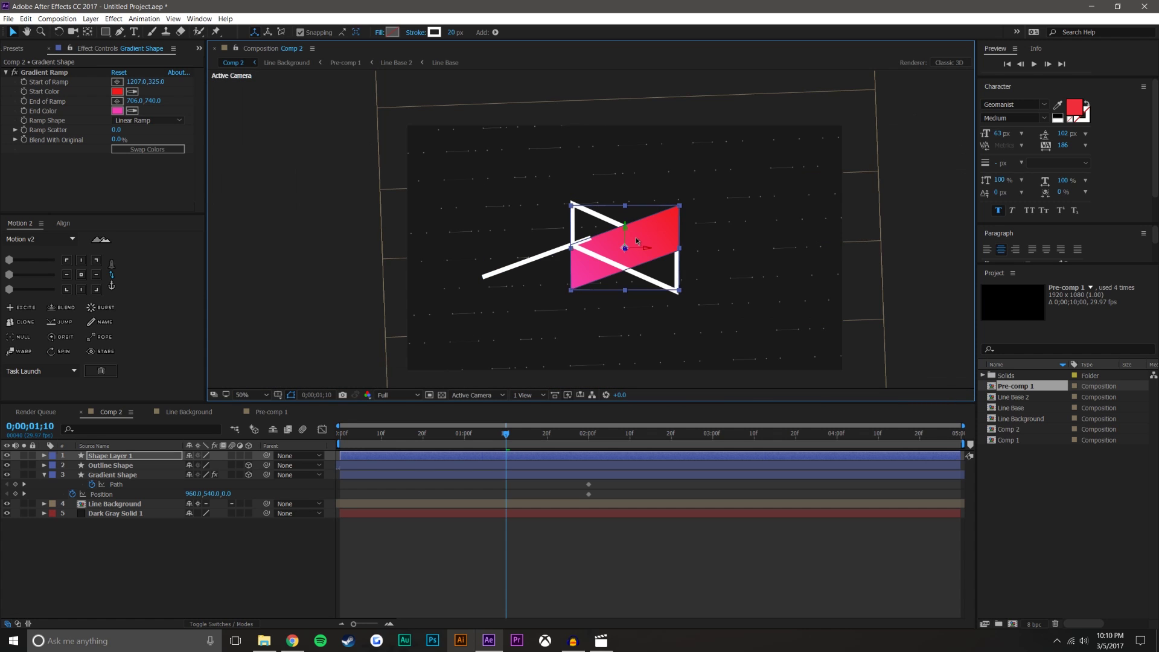
scroll(636, 237, "up", 2)
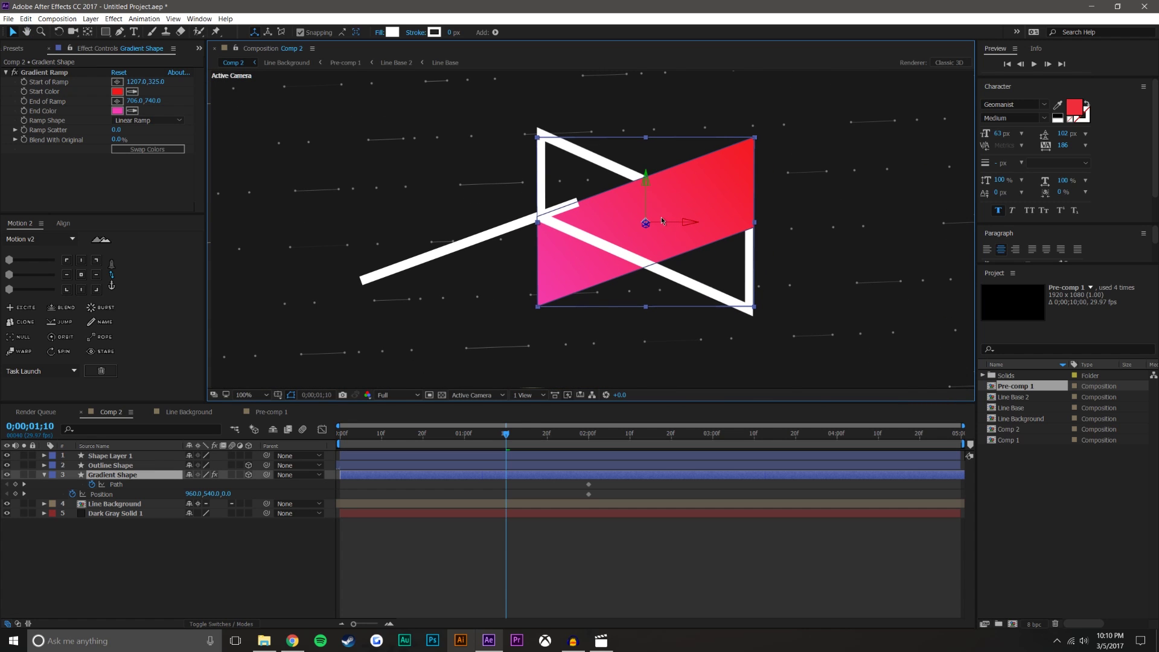
left_click_drag(662, 221, 404, 311)
left_click(561, 524)
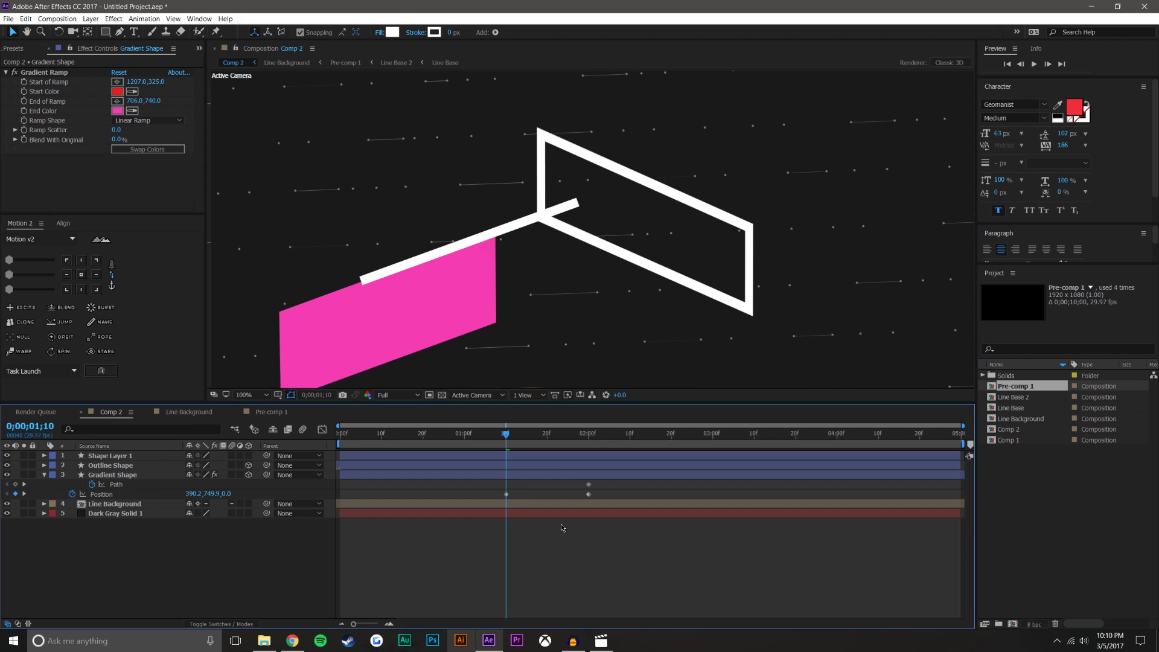
key("comma")
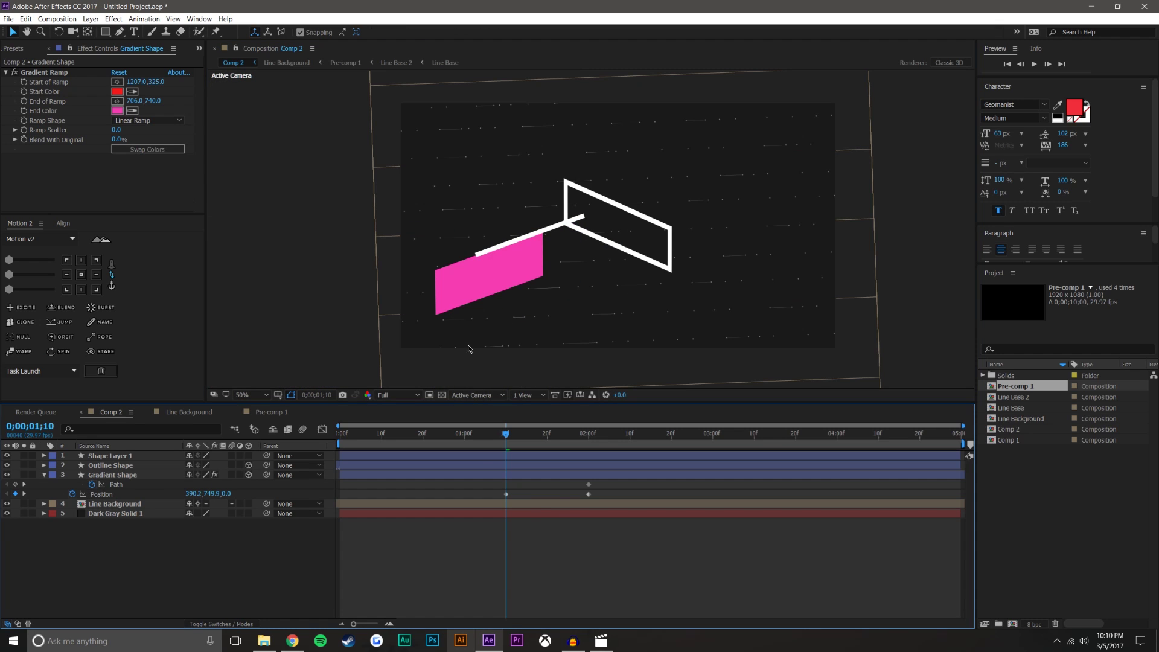
Step: Try swapping the Gradient Ramp colors, swap them back, and scrub through the shape's slide to 0;00;01;22
left_click(164, 153)
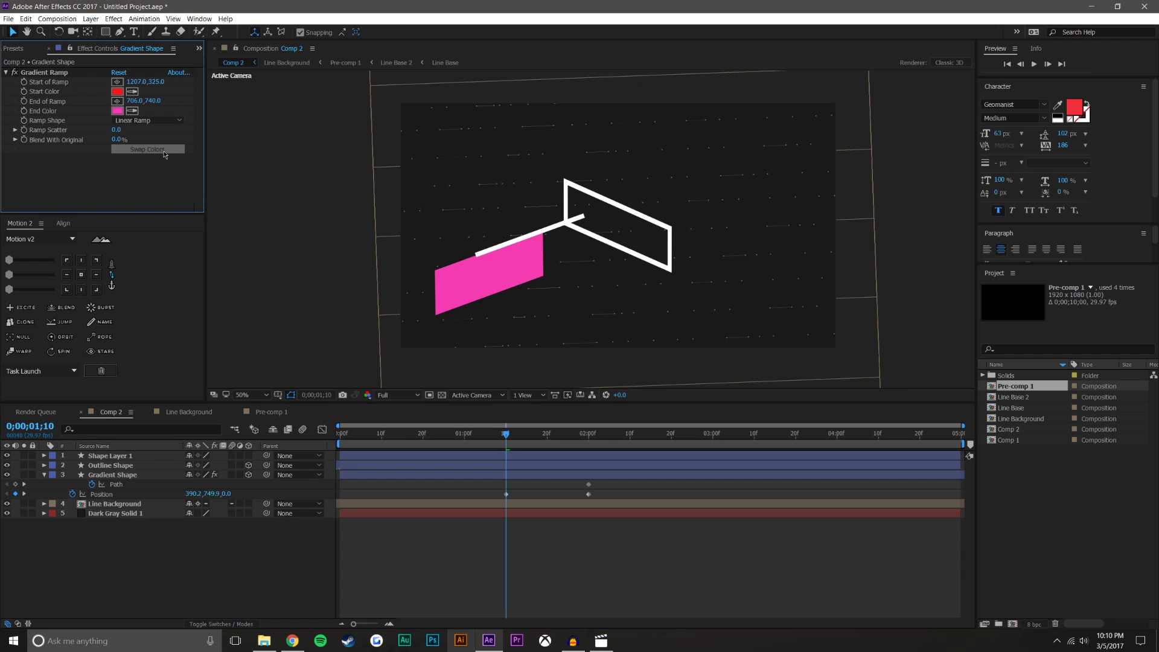
left_click(164, 153)
left_click(591, 584)
left_click_drag(506, 433, 555, 432)
left_click(128, 476)
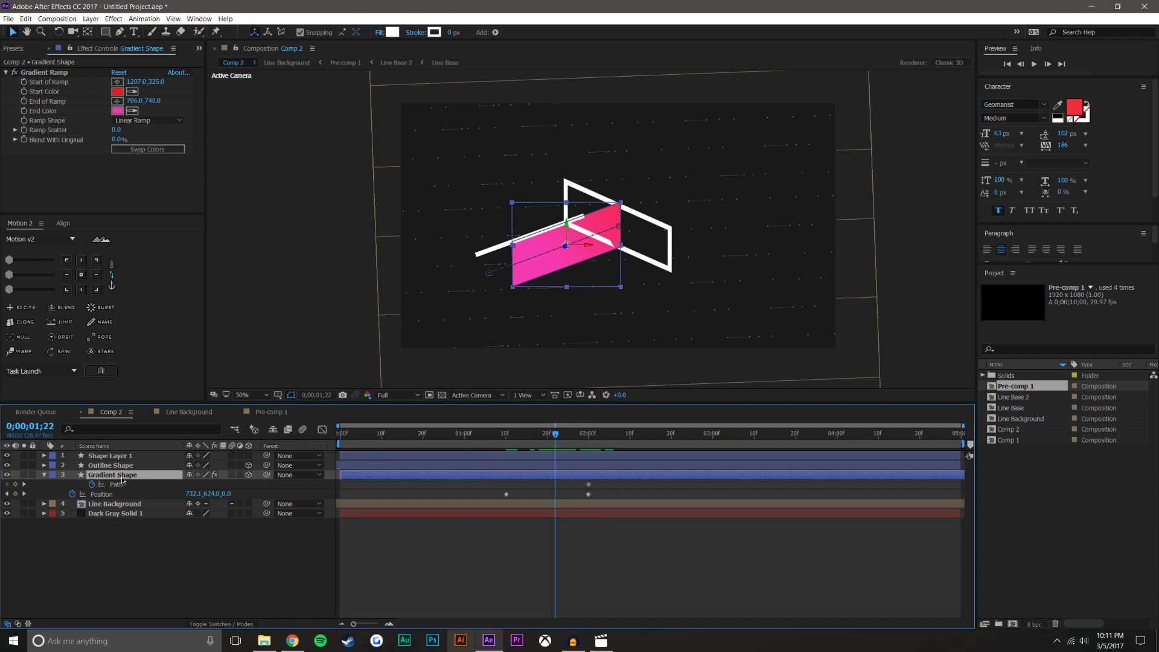
key("r")
left_click_drag(220, 485, 210, 484)
key("ctrl+z")
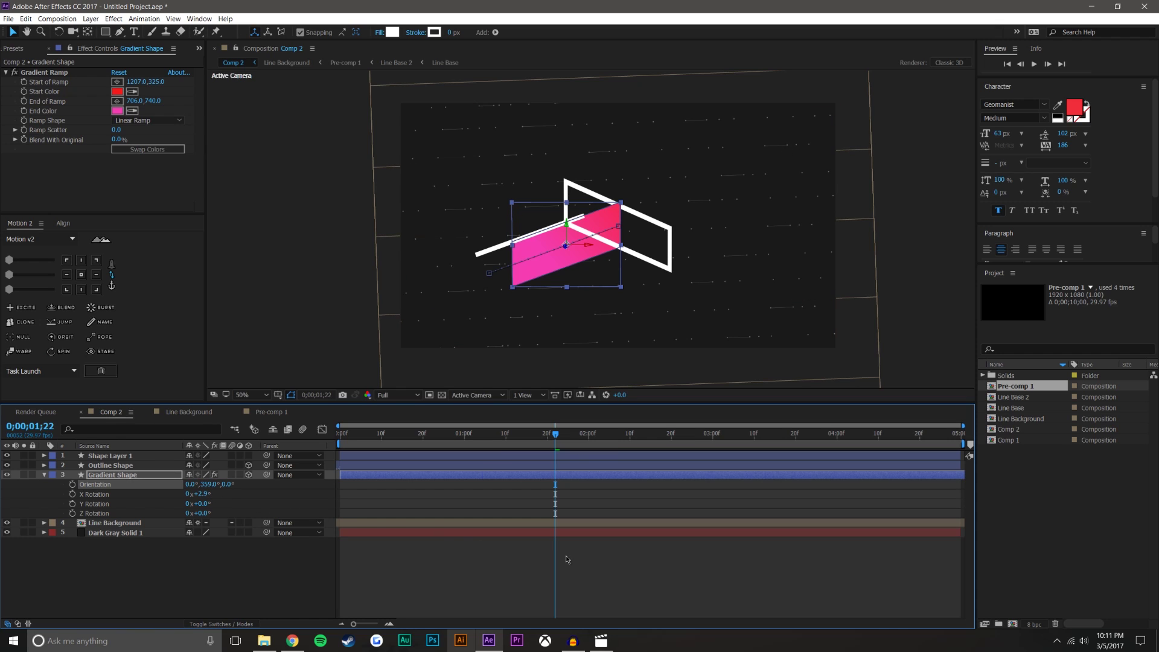
Step: Reveal Gradient Shape's keyframed properties again and return to its Position keyframe at 0;00;01;10
left_click(649, 556)
left_click_drag(548, 435, 617, 428)
left_click(127, 475)
key("u")
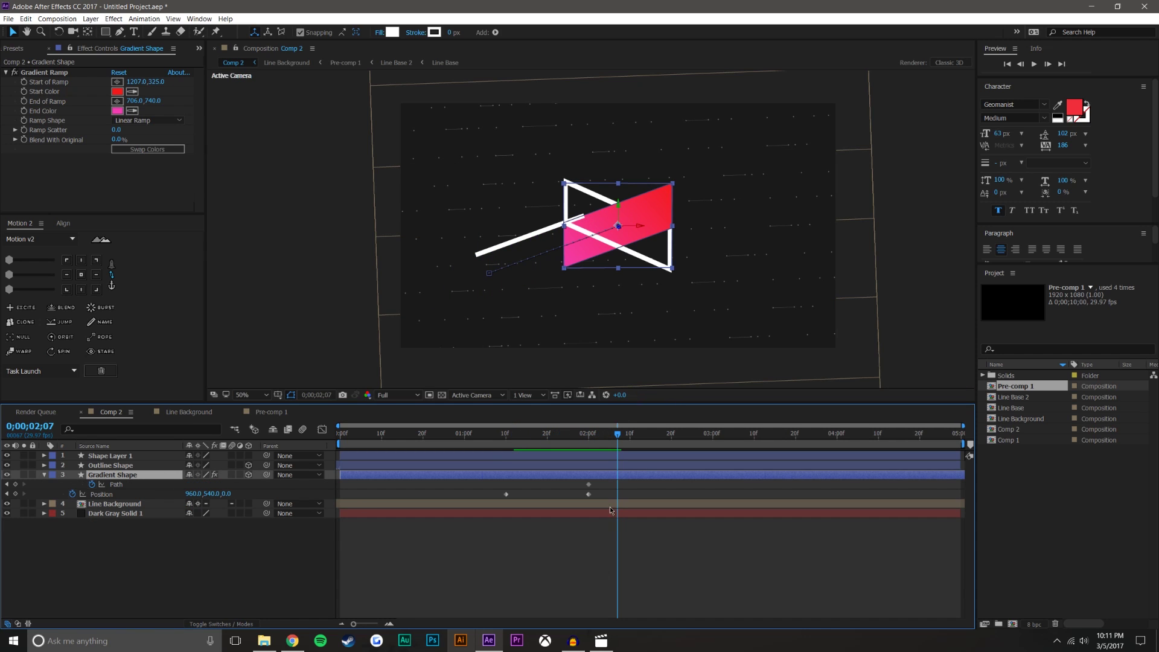
left_click(551, 437)
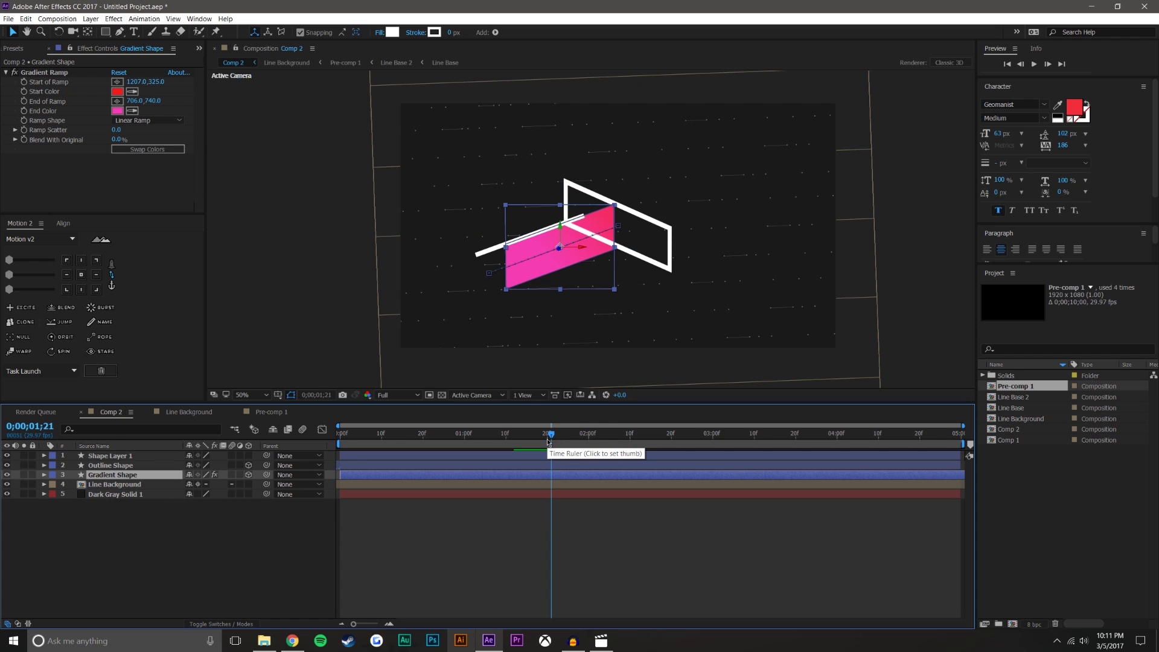
key("j")
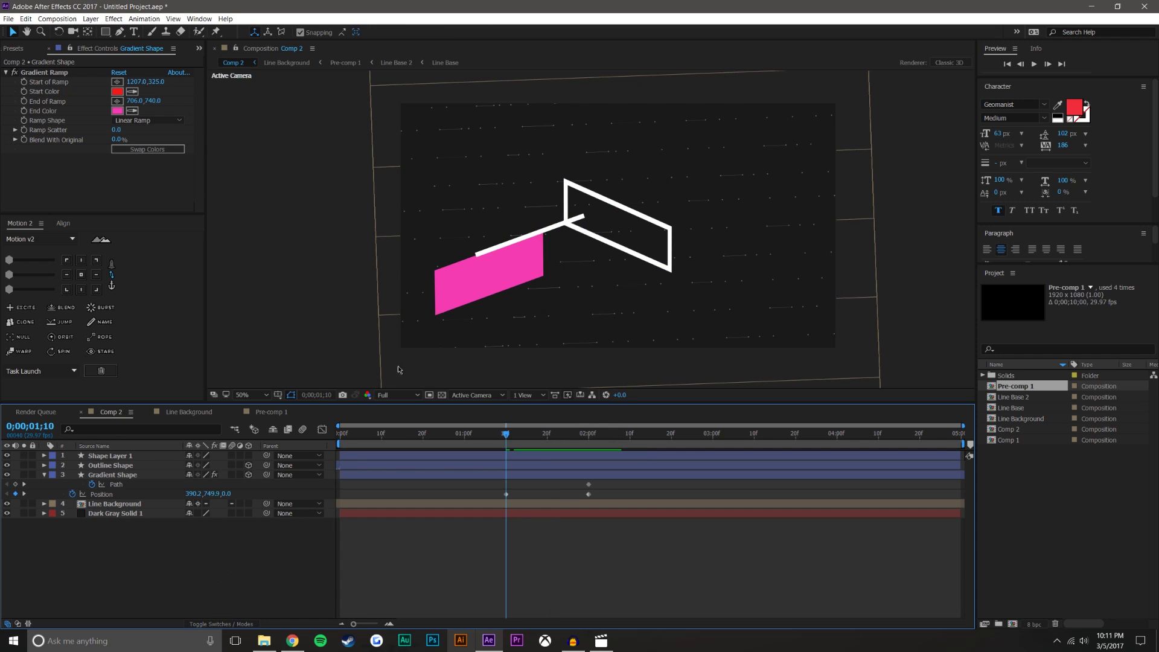
Step: Collapse Gradient Shape's path at 0;00;01;10 by moving its right-hand points onto the left edge, leaving a thin vertical line
scroll(444, 338, "up", 2)
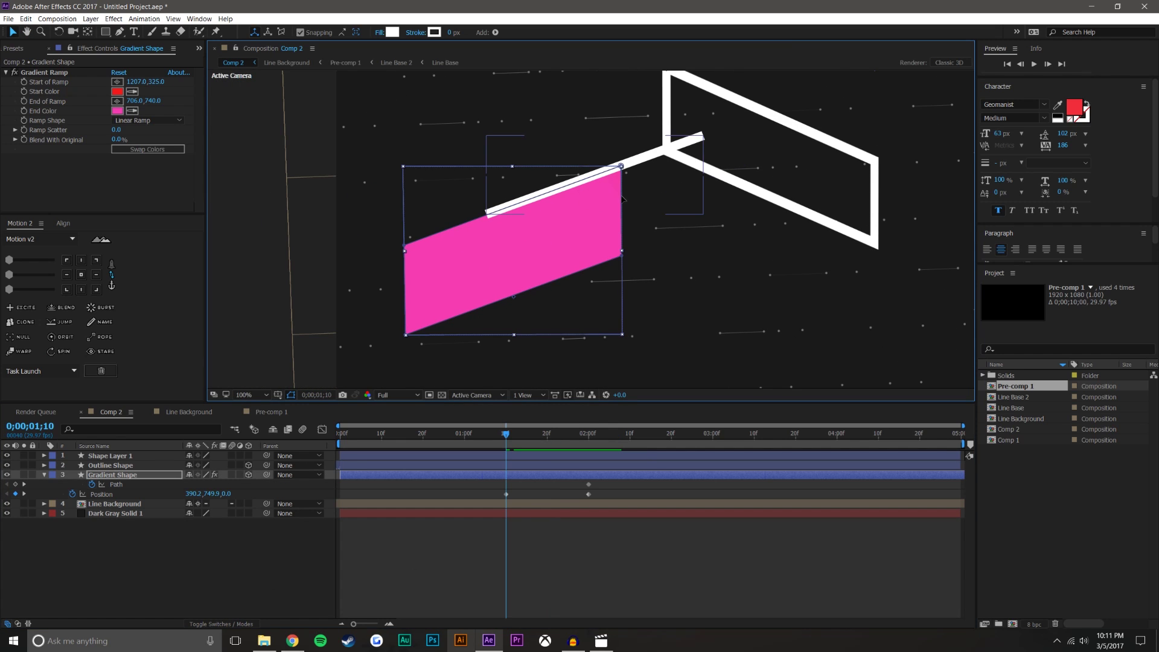
left_click(622, 256)
left_click_drag(621, 215, 412, 286)
scroll(413, 289, "up", 2)
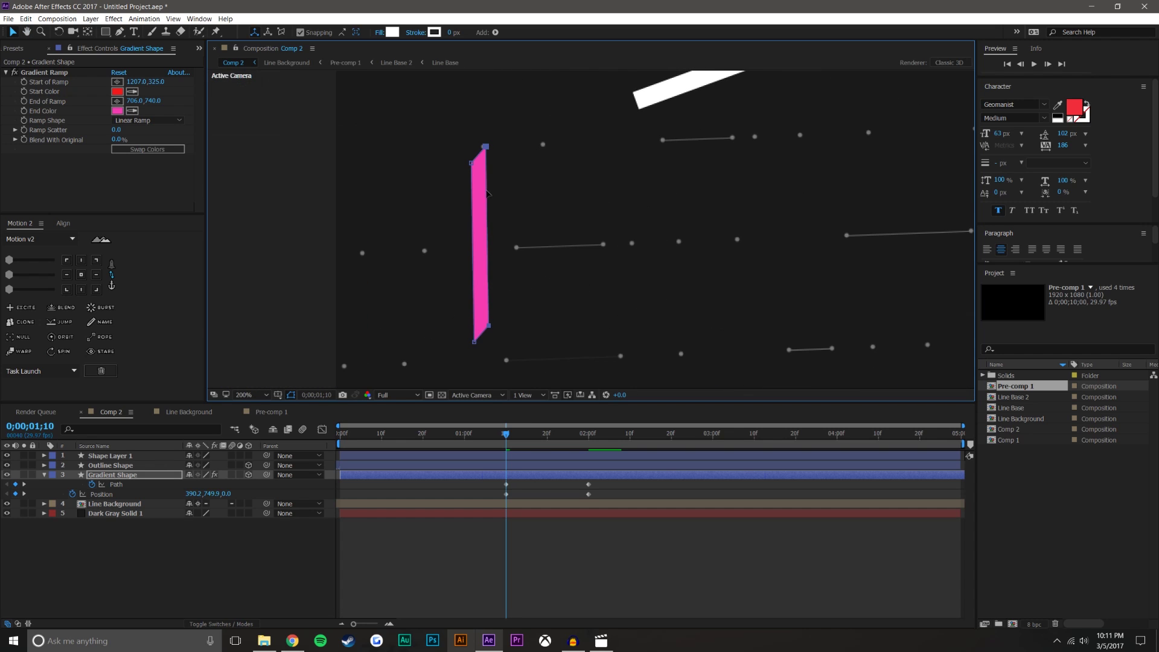
left_click_drag(489, 198, 473, 215)
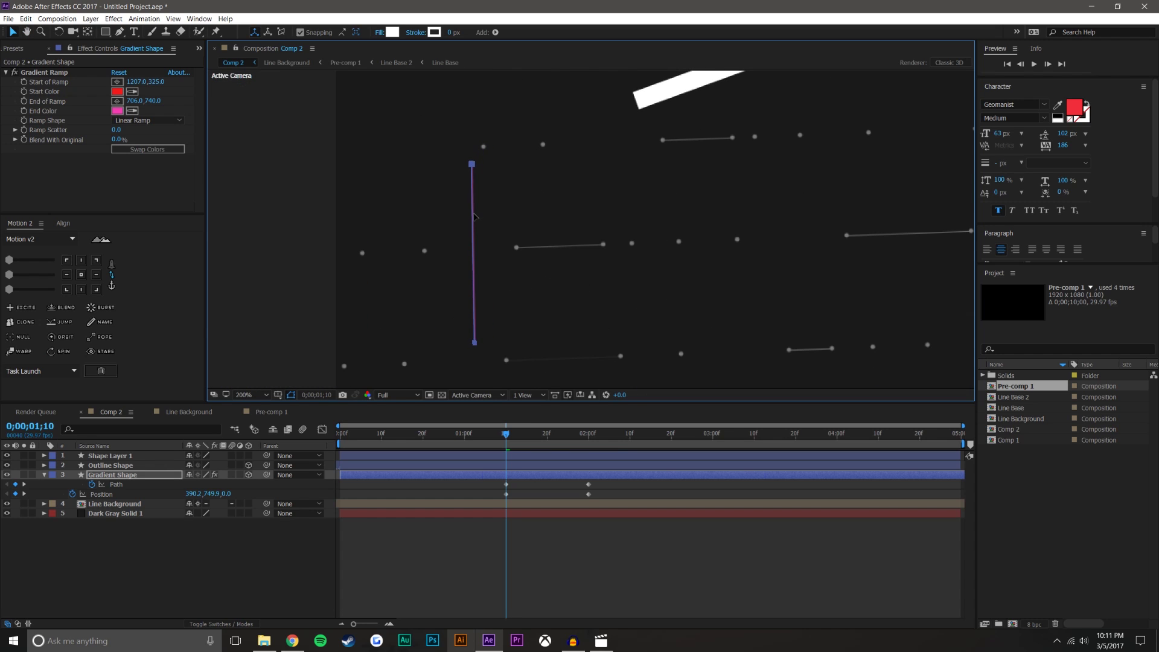
left_click(505, 305)
scroll(573, 313, "down", 4)
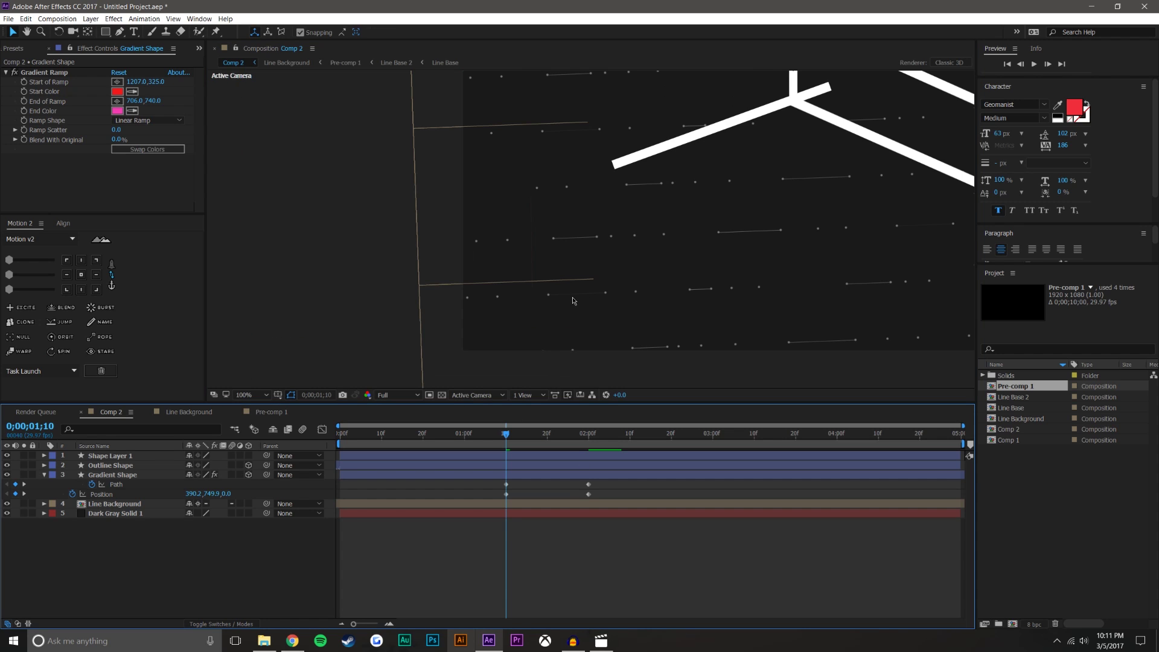
Step: Replace Gradient Shape's Position keyframe at 0;00;01;10 with the value from 0;00;01;17 (589.6, 676.4), and scrub through the animation
left_click_drag(508, 433, 535, 434)
left_click(86, 494)
left_click(16, 493)
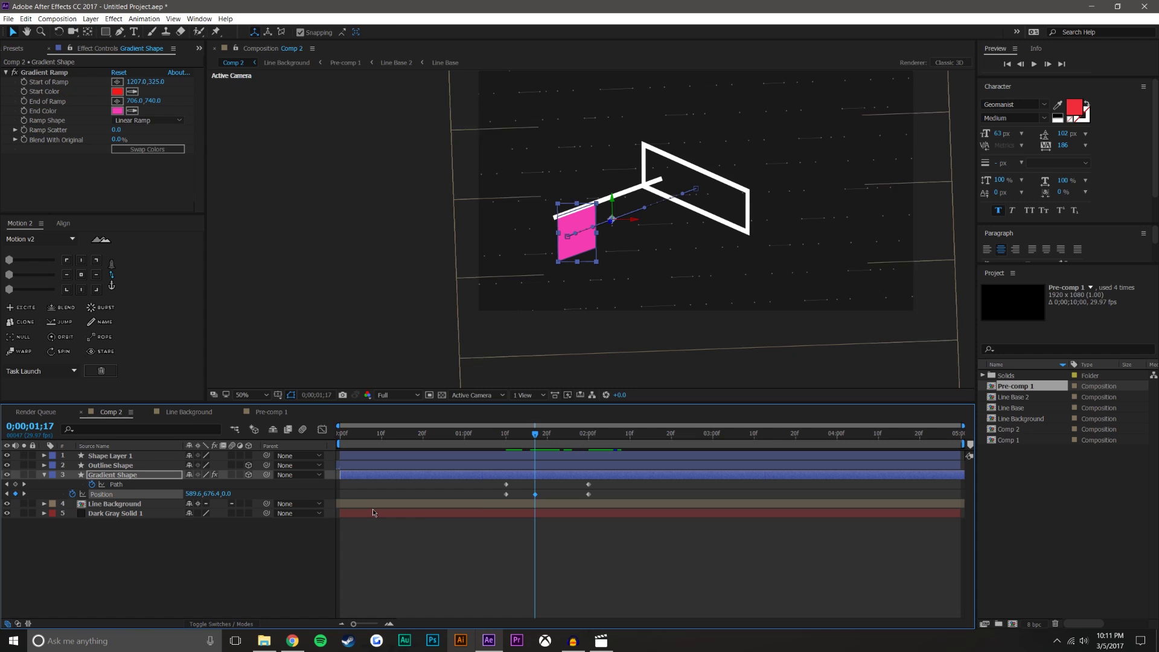
key("Delete")
left_click_drag(506, 501, 596, 523)
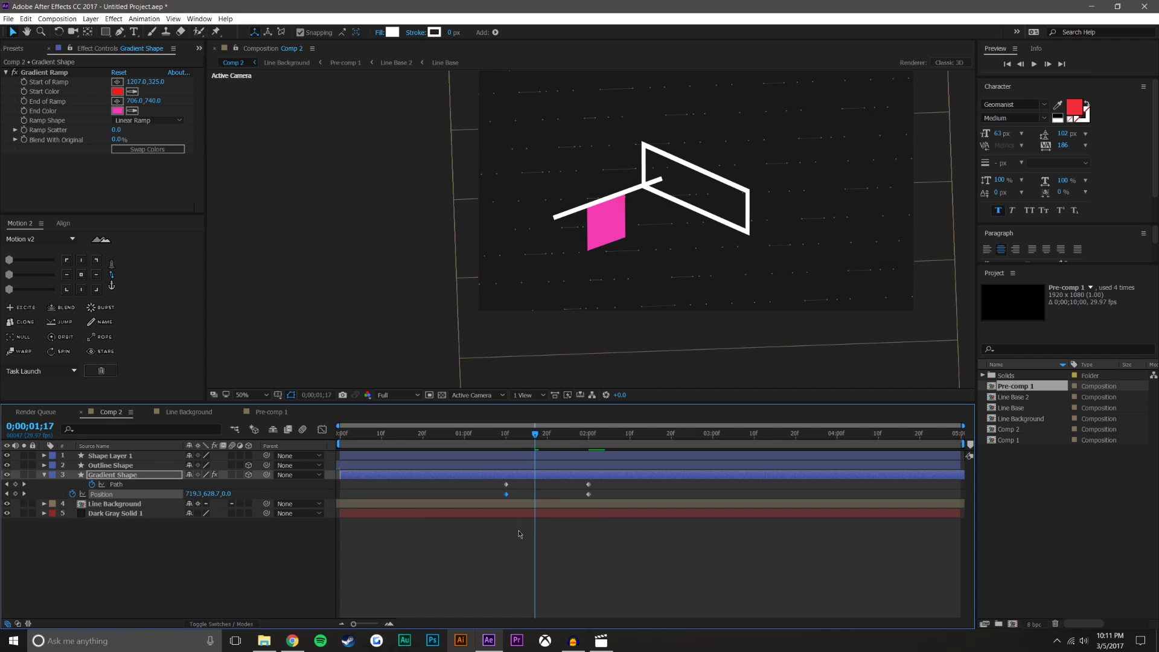
left_click_drag(506, 435, 644, 423)
left_click_drag(493, 434, 609, 433)
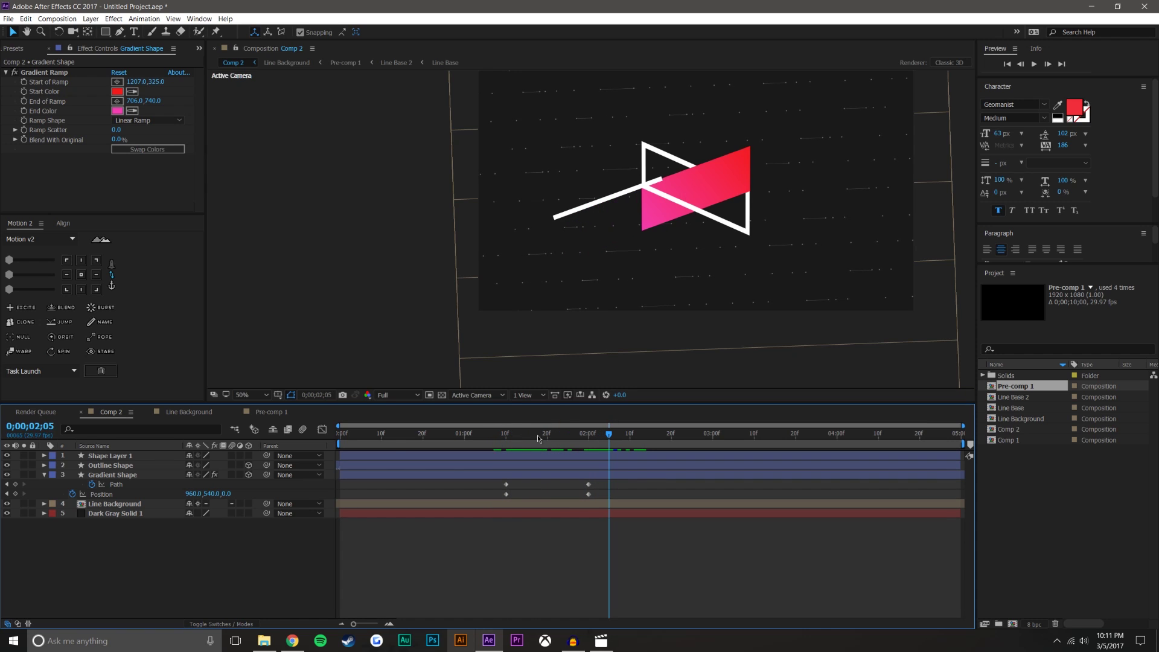
Step: Delete the Shape Layer 1 guide line from the composition
left_click(152, 457)
key("Delete")
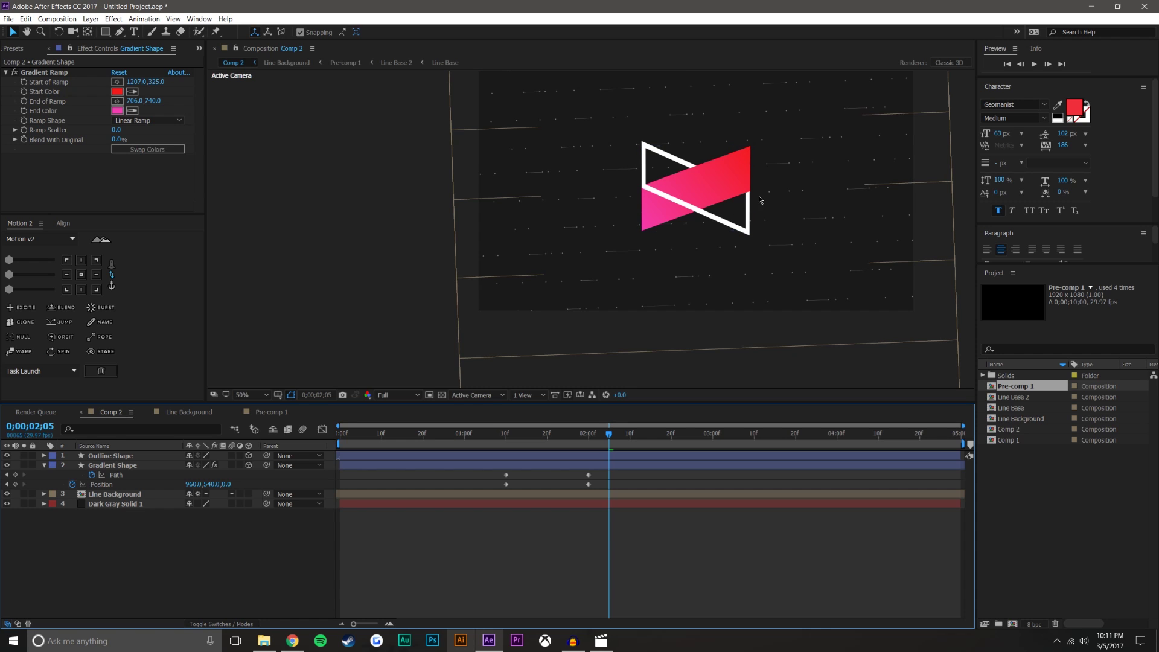
scroll(689, 183, "up", 2)
left_click_drag(832, 235, 641, 250)
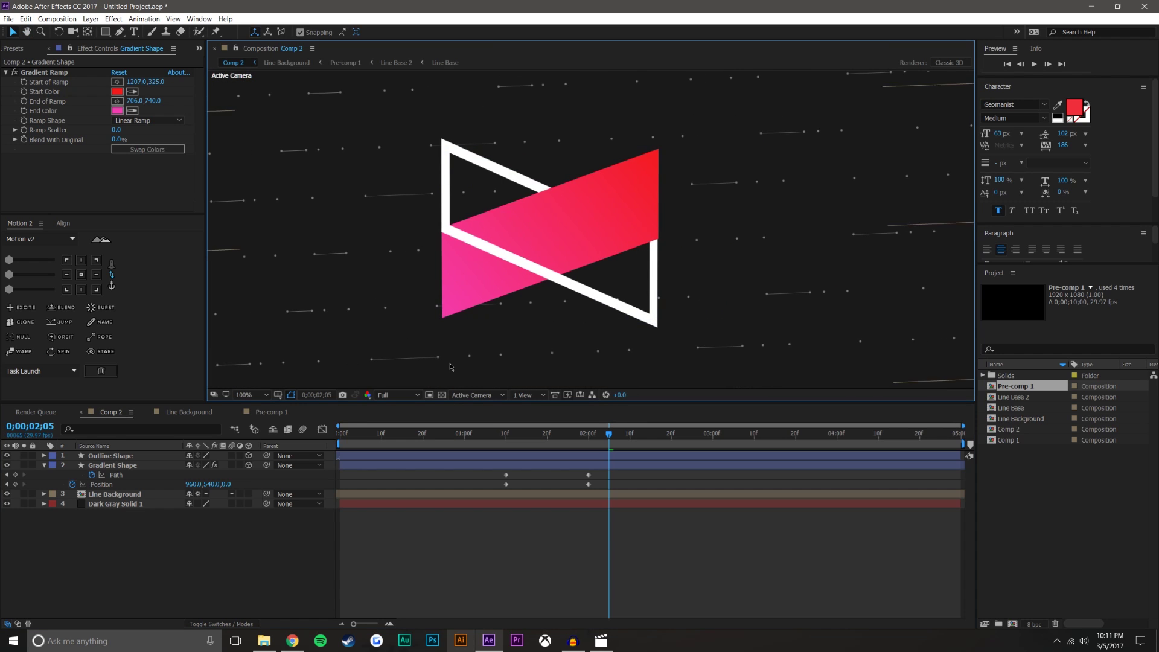
Step: Set a Path keyframe on the Outline Shape layer's Rectangle 1 at 0;00;02;00
left_click(112, 456)
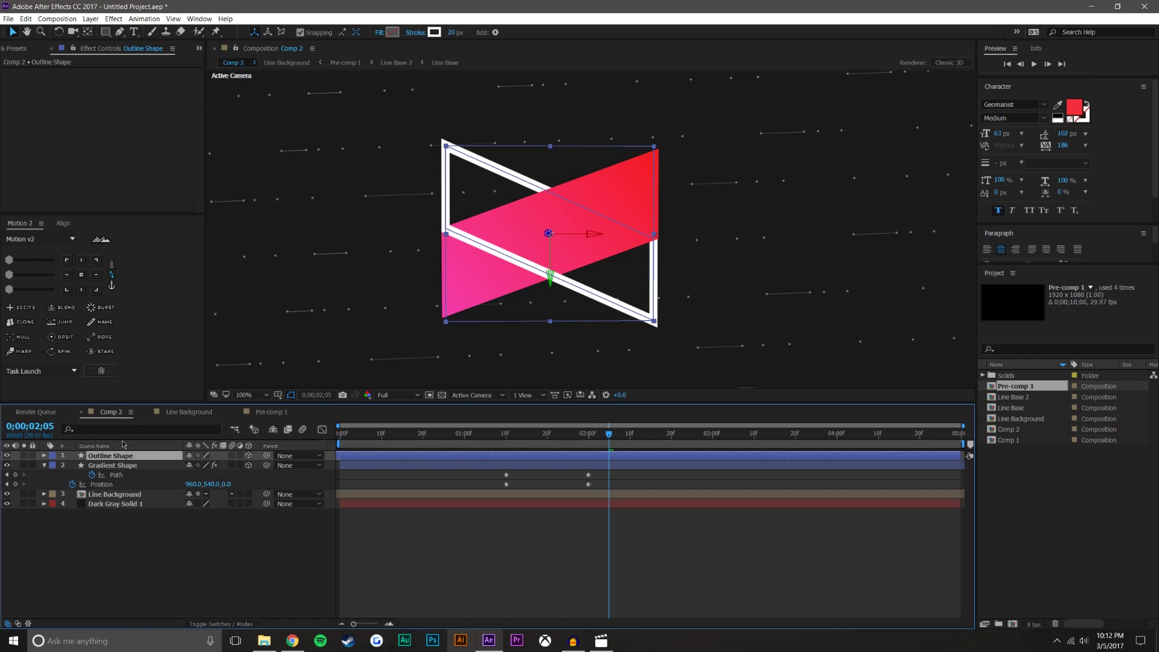
key("j")
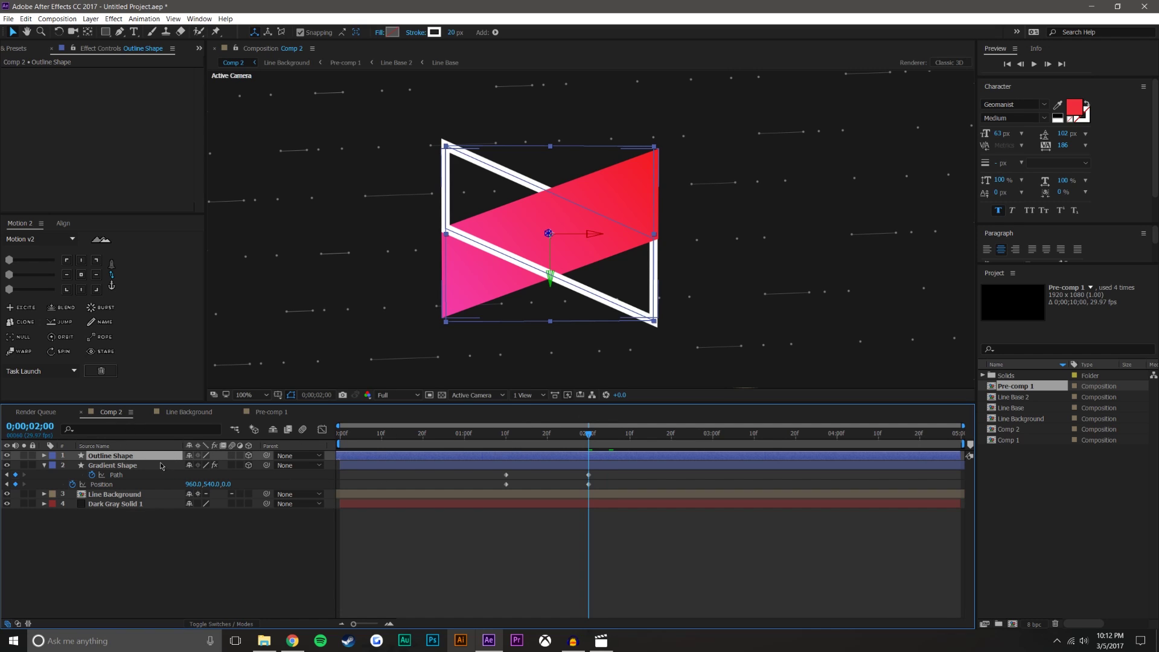
left_click(43, 455)
left_click(55, 465)
left_click(63, 475)
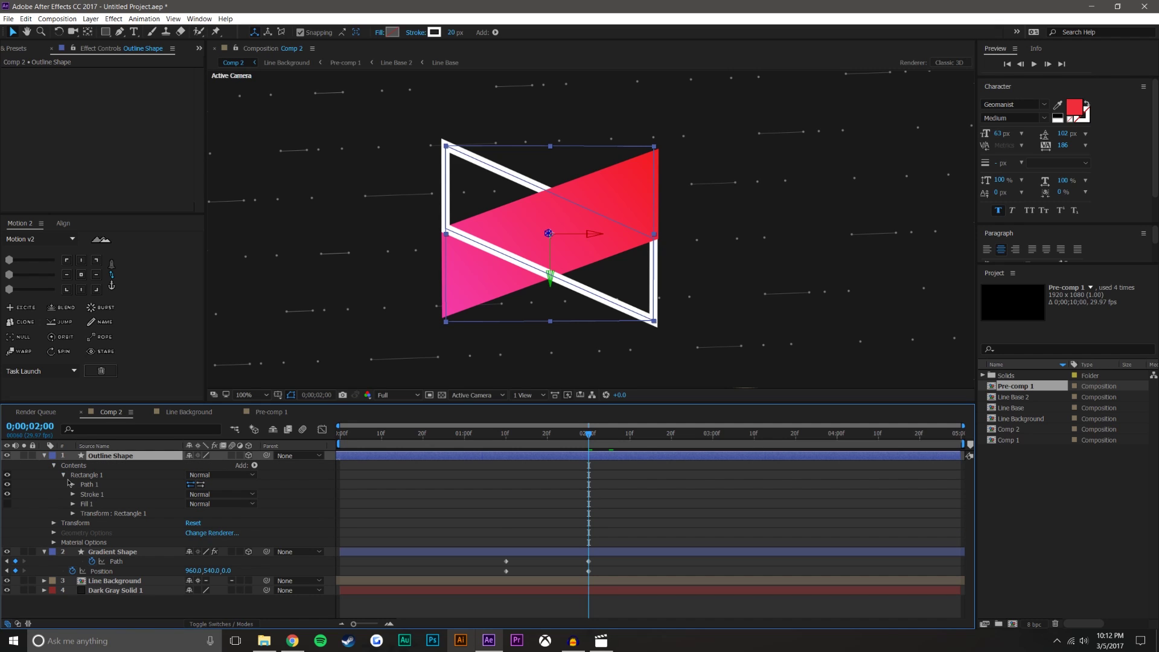
left_click(83, 485)
left_click(72, 485)
left_click(93, 494)
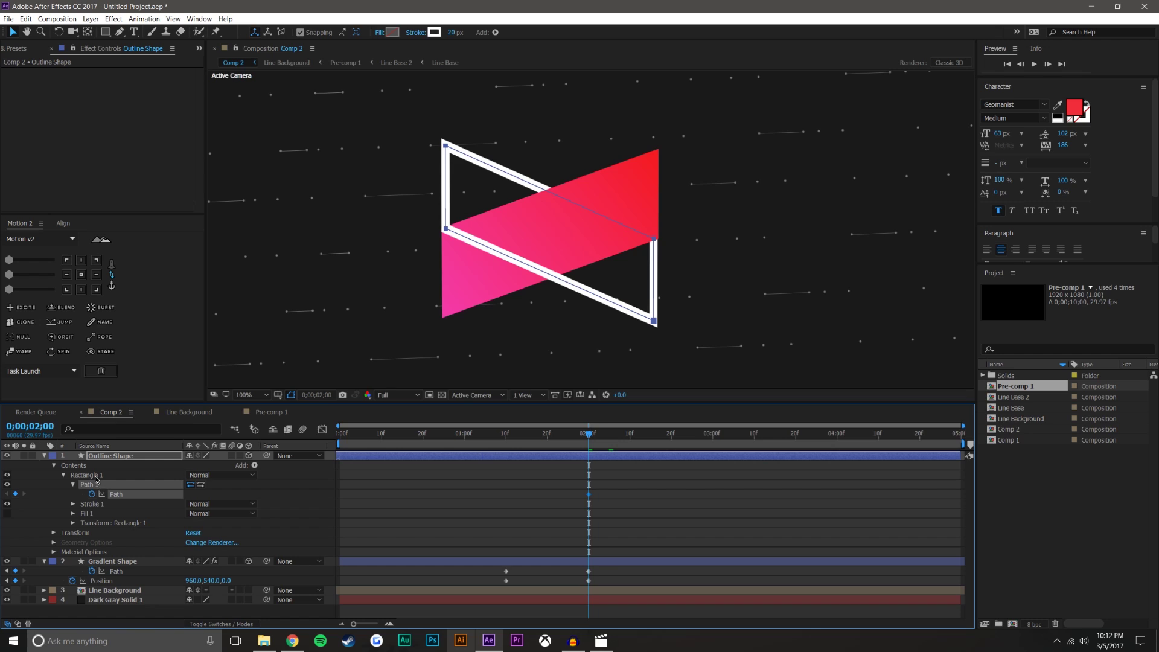
Step: Add a Position keyframe to Outline Shape at 0;00;02;00 and reveal all of its keyframed properties
key("p")
left_click(72, 465)
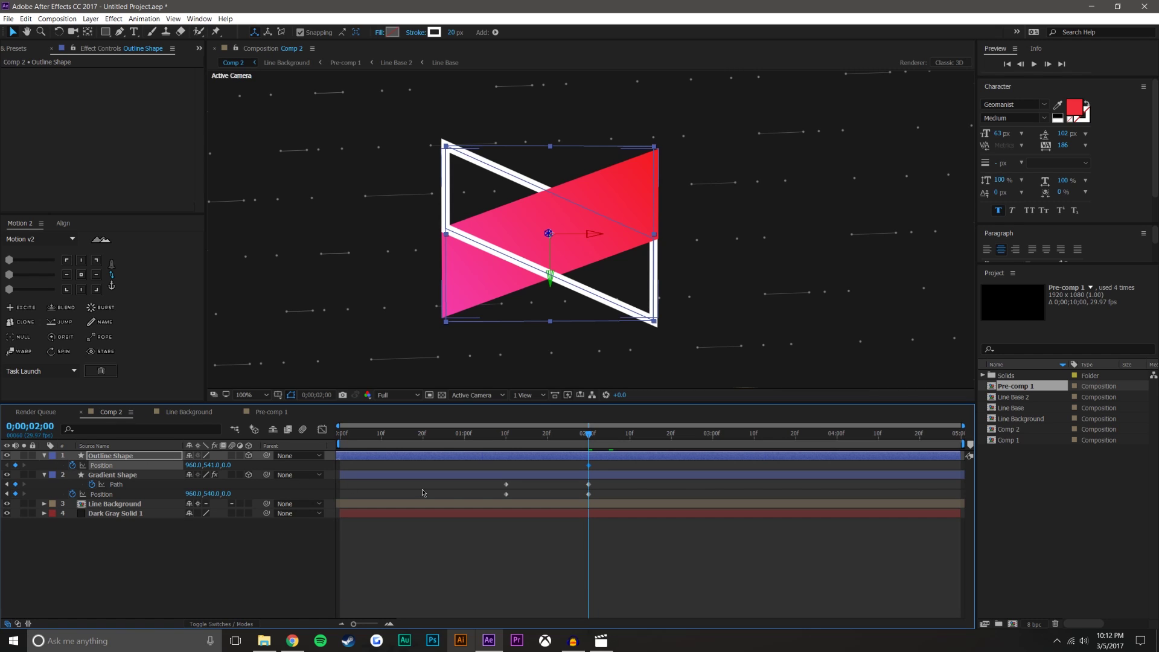
key("u")
Step: Go back to 0;00;01;10, duplicate the Outline Shape layer, and lock the copy
key("j")
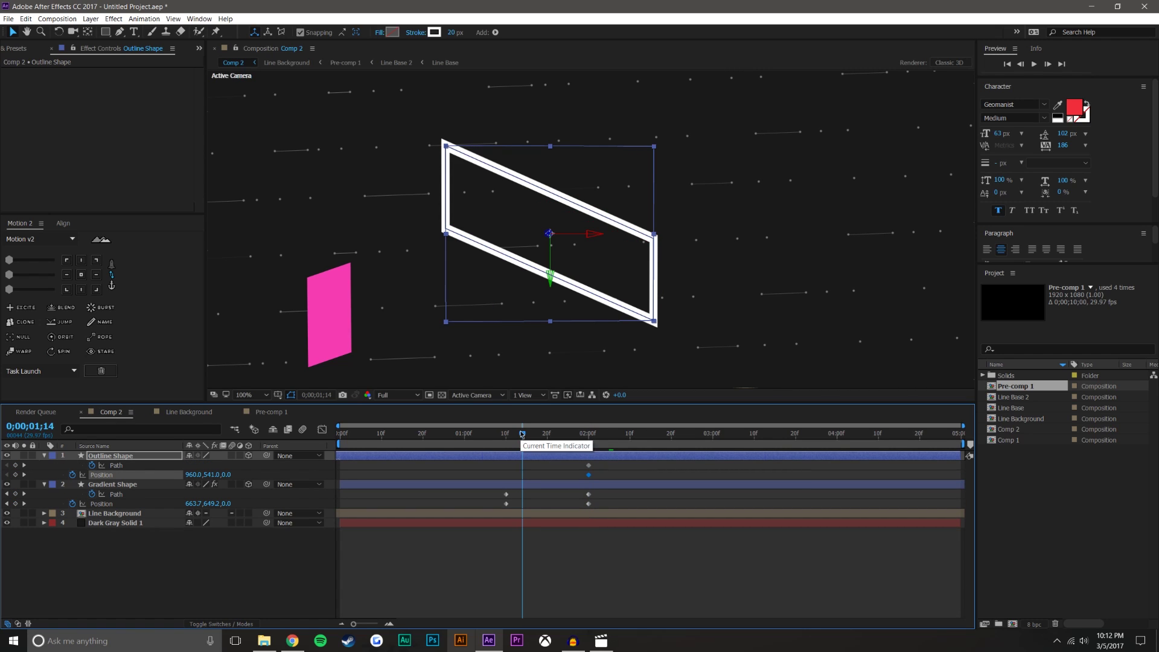
left_click(119, 33)
left_click(197, 564)
left_click(128, 456)
key("ctrl+d")
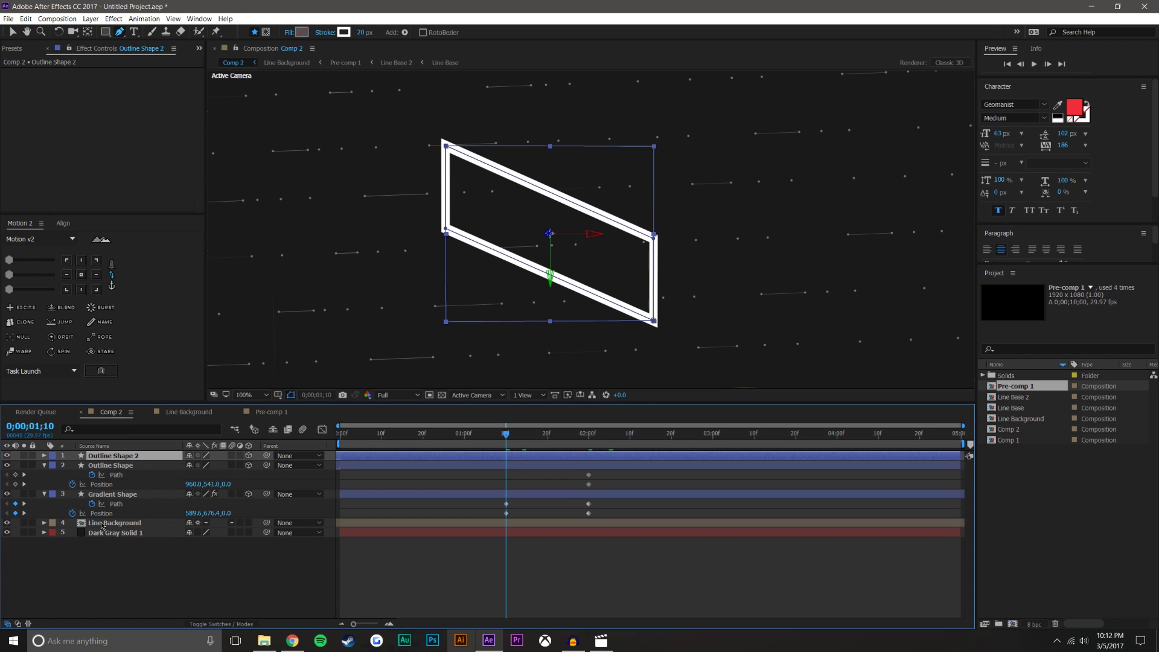
left_click(32, 455)
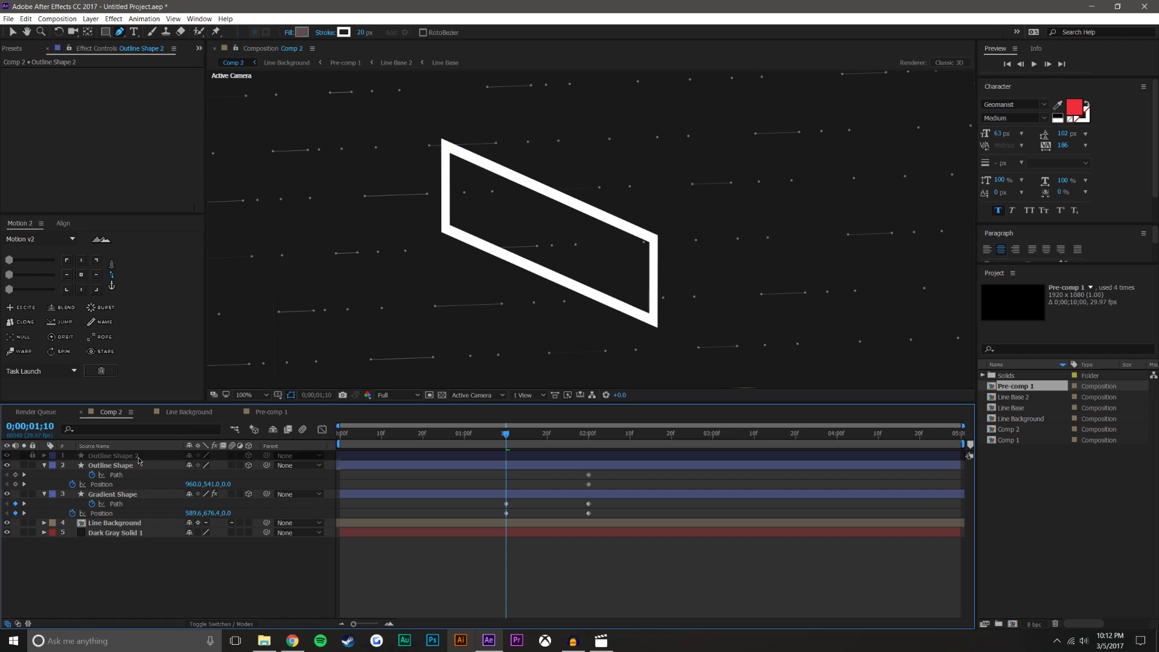
Step: Unlock the duplicated outline layer, set its opacity to 72%, and lock it again
left_click(33, 455)
left_click(113, 456)
key("t")
left_click_drag(191, 464, 152, 465)
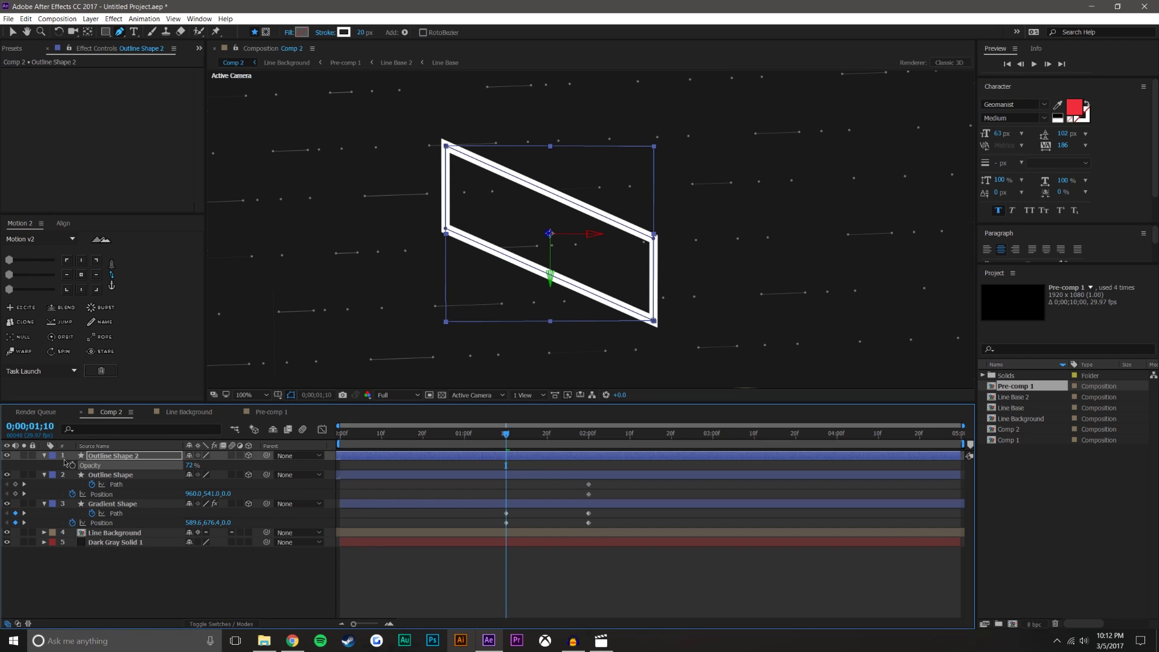
left_click(32, 455)
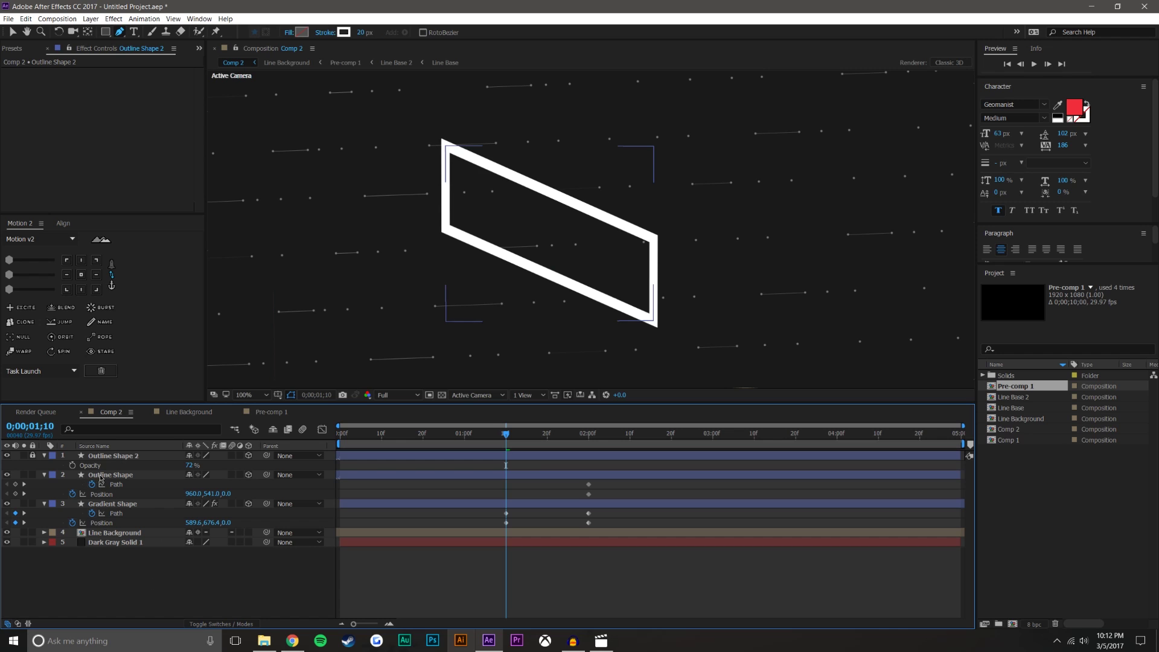
Step: At 0;00;01;10, slide the Outline Shape layer down and right along its slant to position about 1046.6, 579.6, 5.2
left_click(85, 475)
key("v")
left_click_drag(597, 213, 631, 230)
left_click(571, 566)
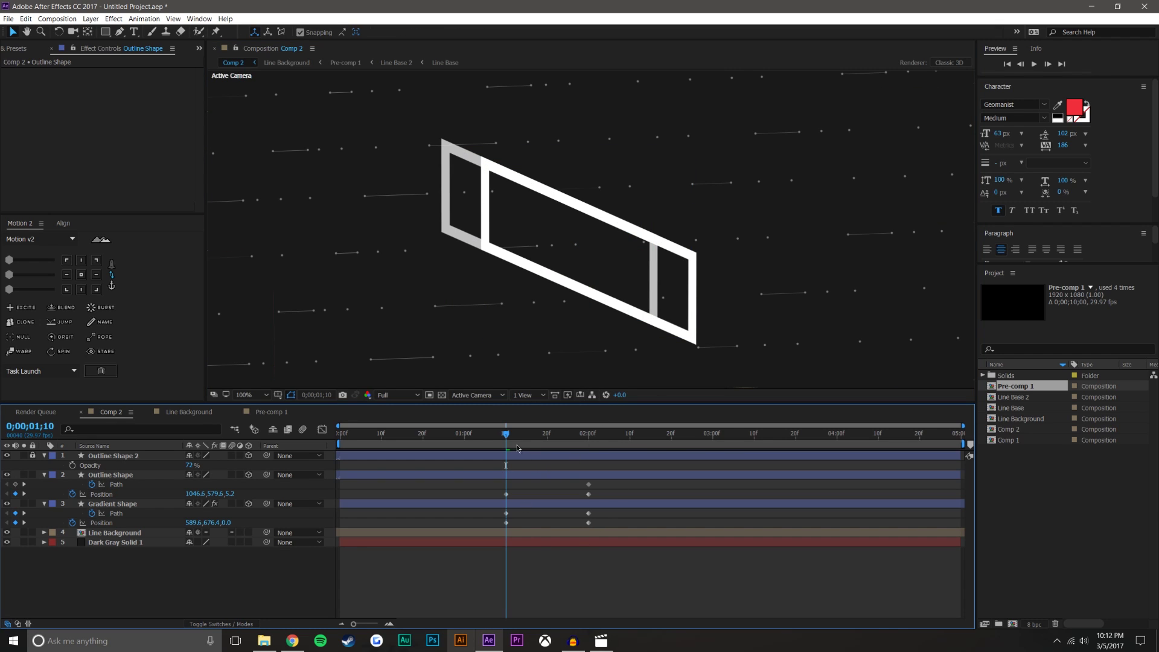
Step: Select the two right-hand vertices of the Outline Shape's Path and slide them along the slant to just beside its left edge
left_click(692, 285)
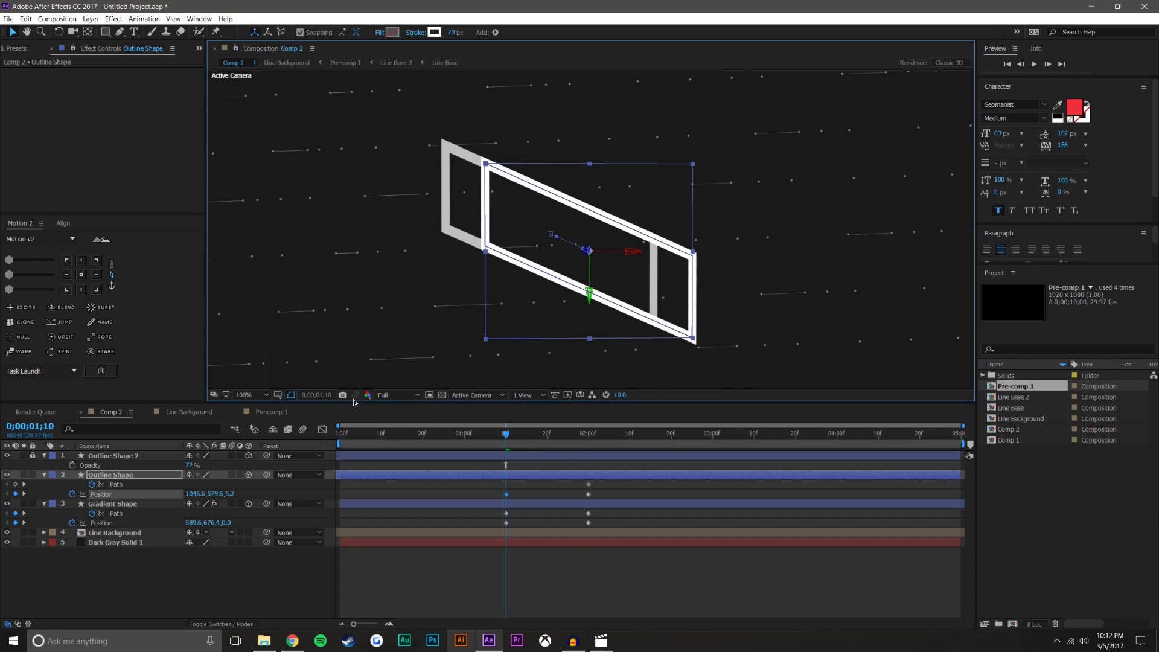
left_click(116, 484)
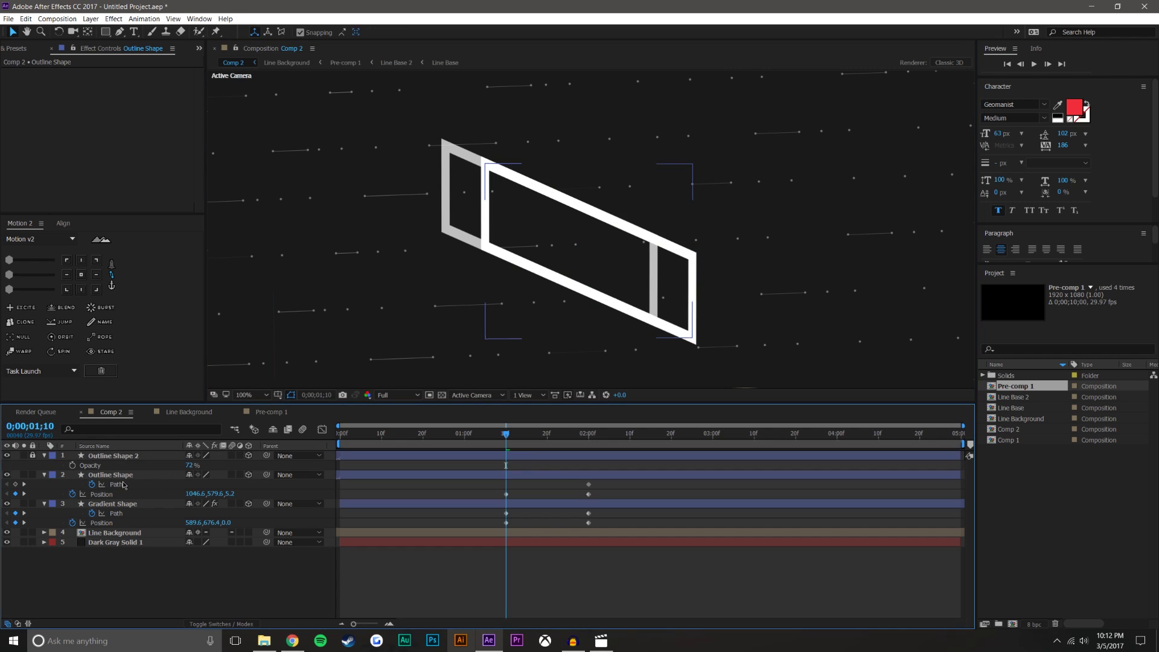
double_click(691, 293)
scroll(700, 325, "up", 1)
left_click_drag(749, 310, 501, 274)
scroll(633, 160, "up", 1)
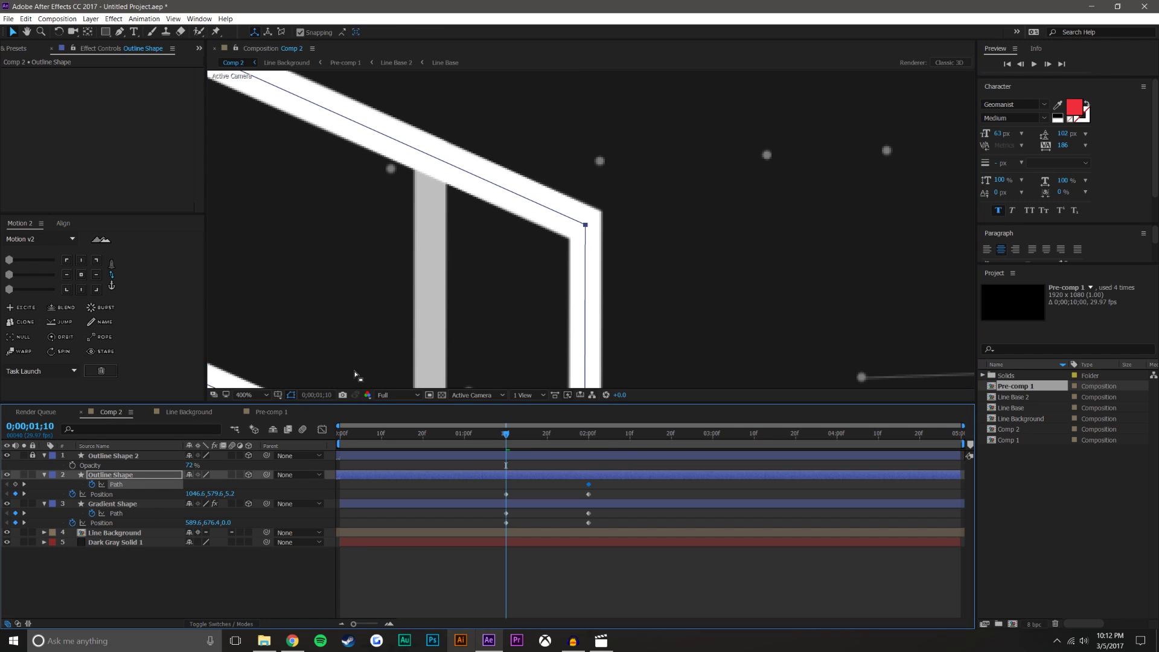
left_click(583, 231)
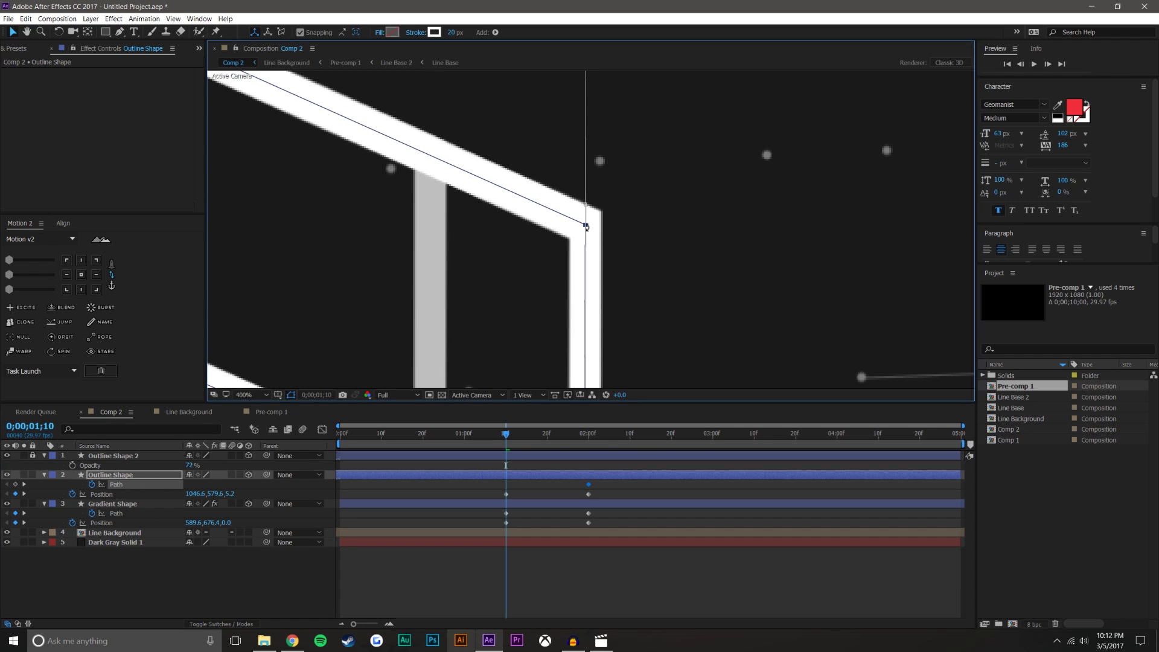
left_click(586, 227)
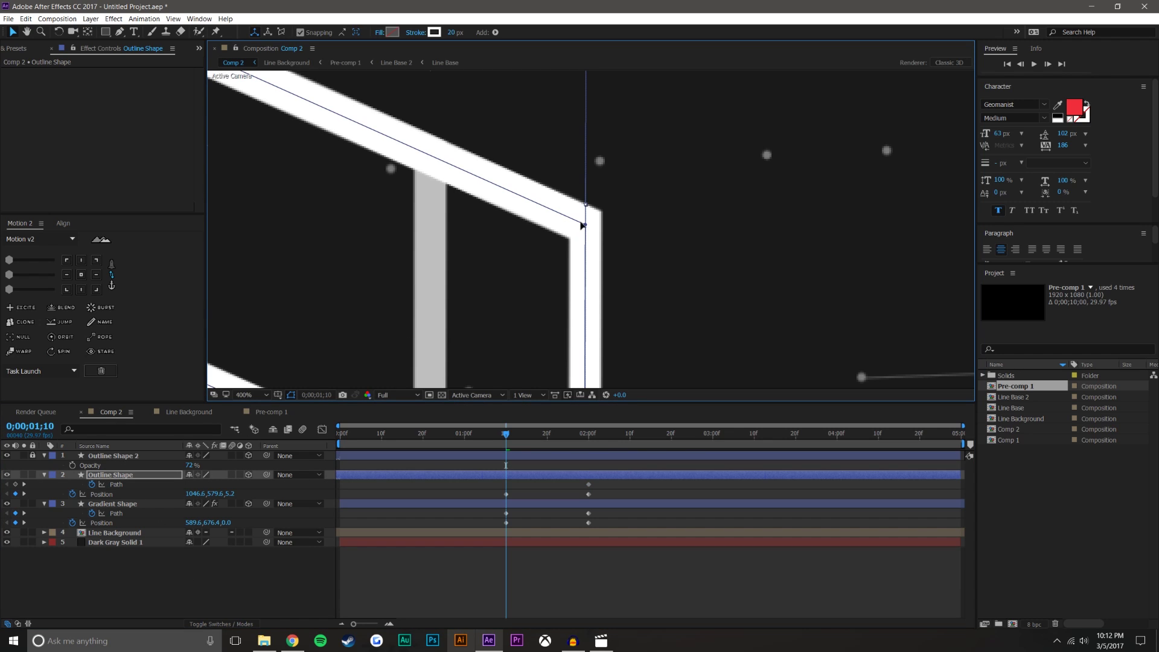
scroll(585, 227, "down", 4)
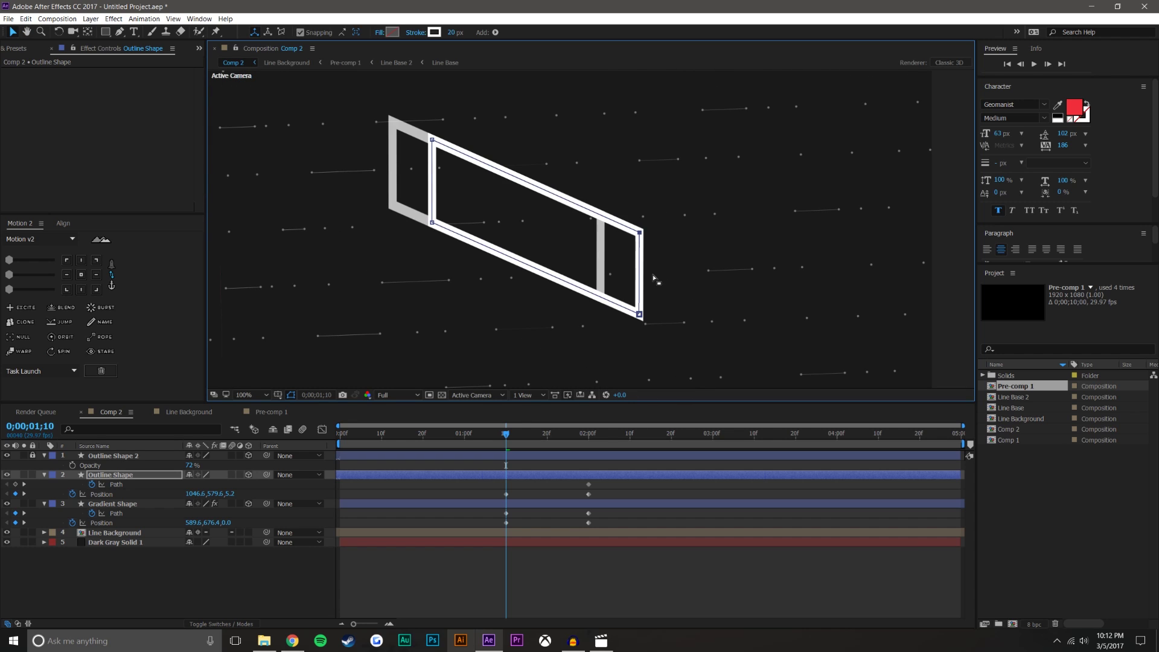
mouse_move(638, 270)
left_mouse_down()
mouse_move(446, 180)
mouse_move(633, 284)
left_mouse_up()
scroll(446, 181, "up", 1)
key("space")
scroll(589, 274, "up", 3)
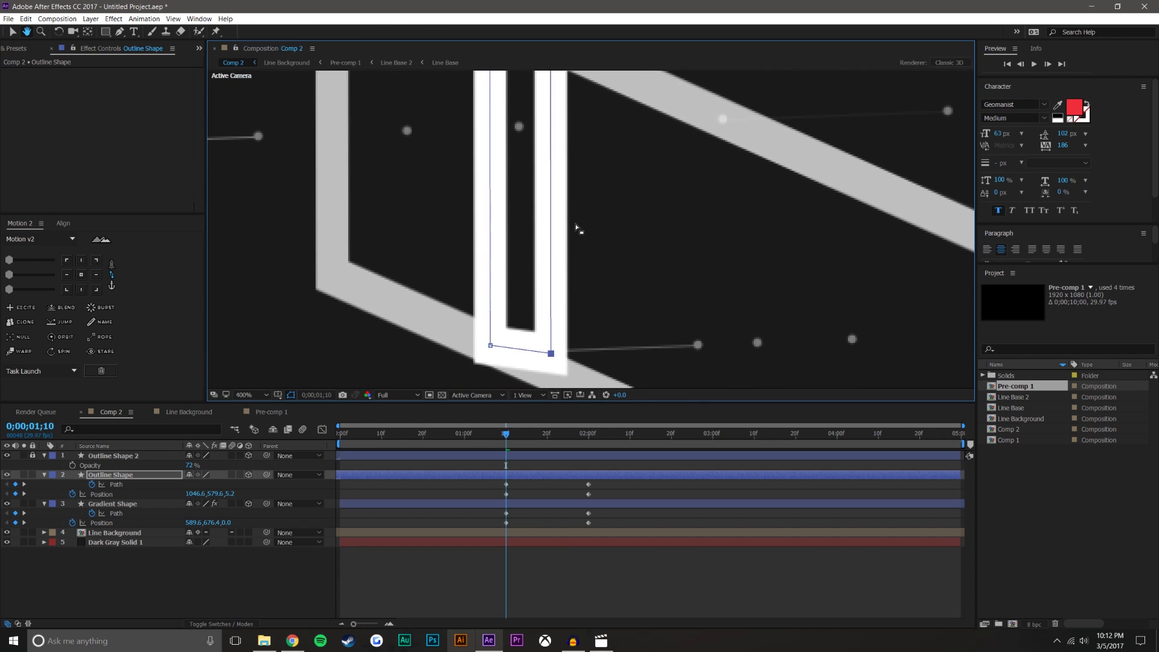
Step: Align the moved vertices exactly over the left edge so the outline collapses into a single vertical bar
left_click_drag(550, 254, 495, 245)
scroll(497, 271, "up", 1)
key("space")
left_click_drag(463, 314, 516, 227)
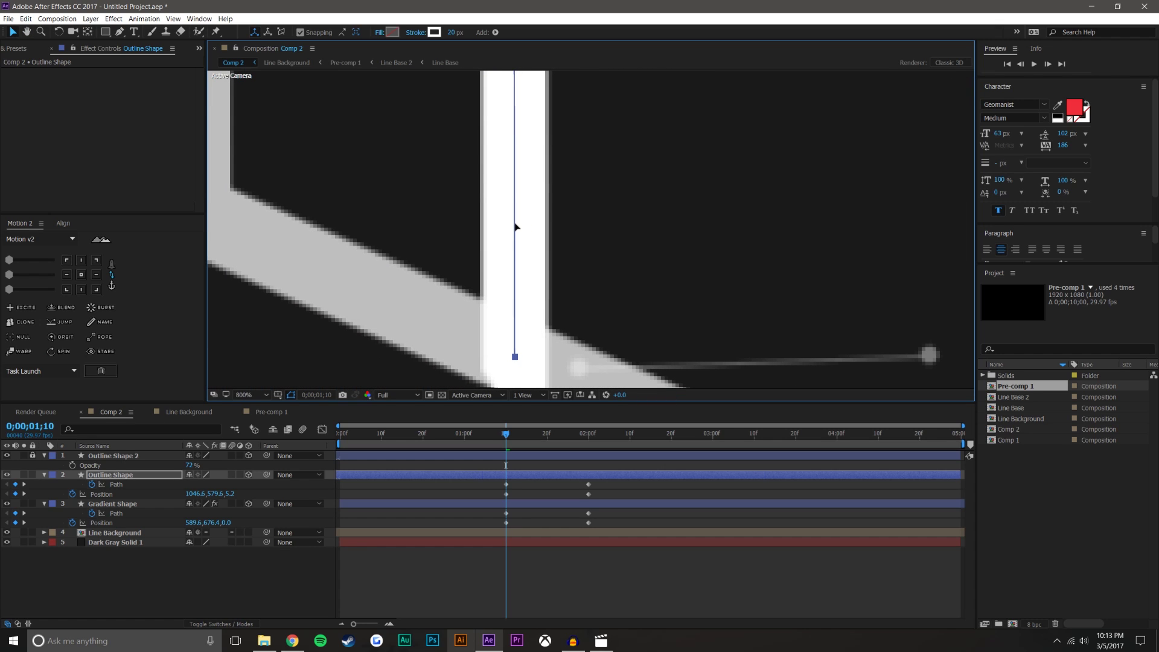
scroll(515, 227, "down", 2)
left_click_drag(551, 221, 506, 266)
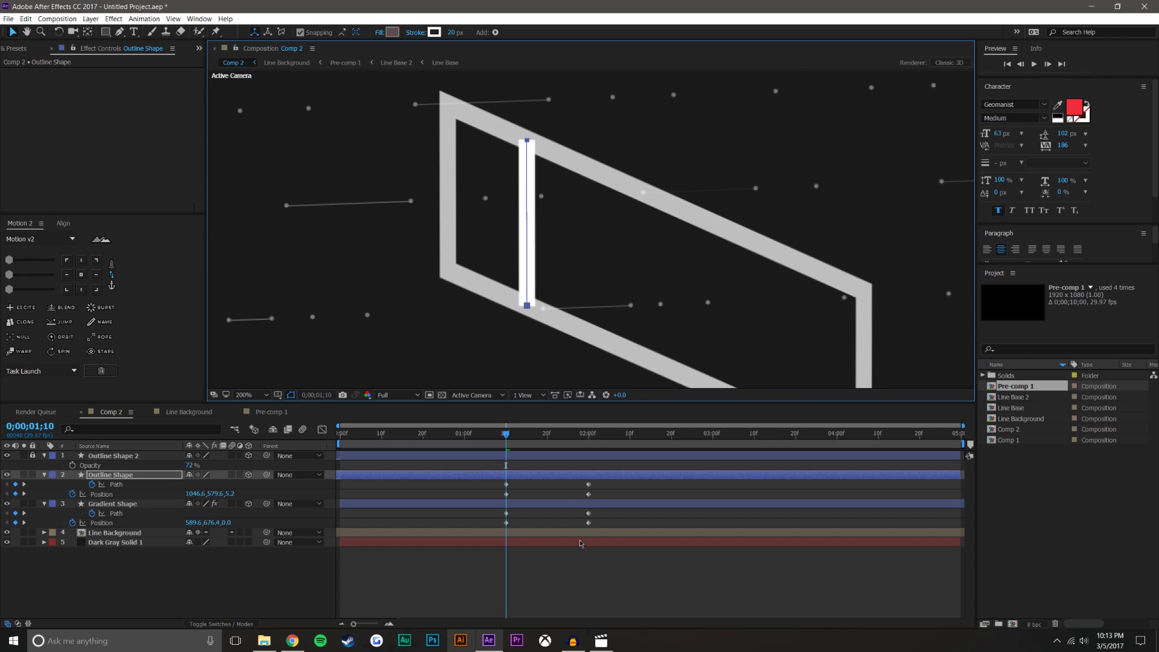
Step: Delete the semi-transparent reference layer Outline Shape 2 and preview the animation
left_click(590, 595)
left_click(111, 456)
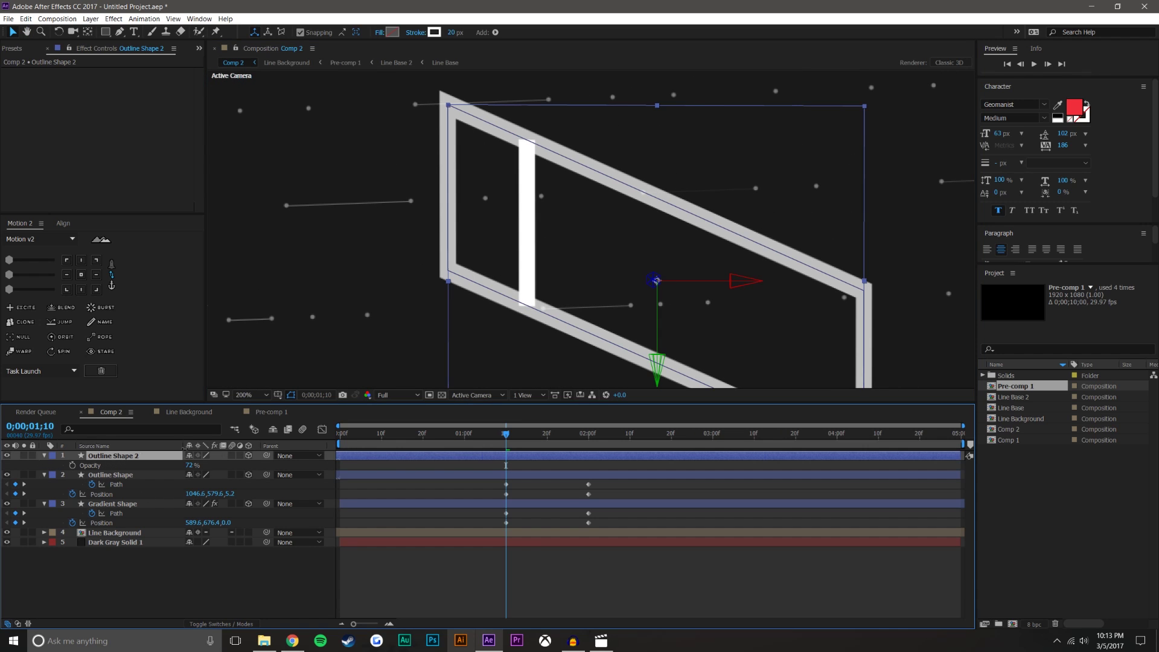
key("Delete")
scroll(546, 269, "down", 4)
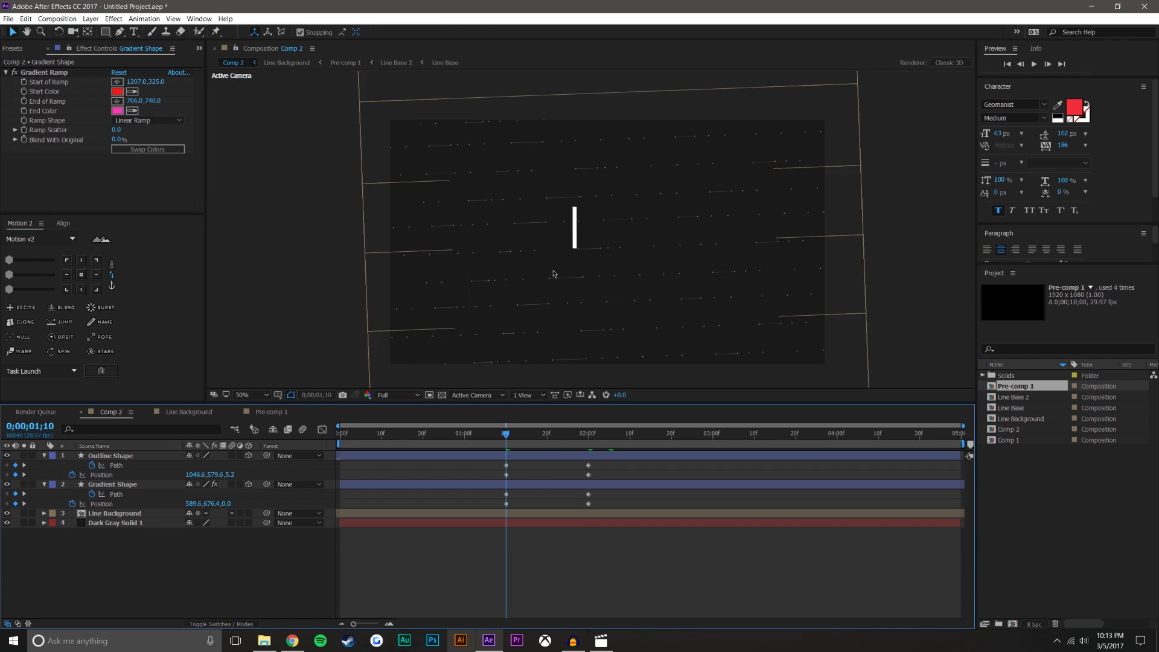
scroll(553, 269, "up", 1)
mouse_move(507, 436)
left_mouse_down()
mouse_move(600, 437)
mouse_move(562, 447)
mouse_move(518, 439)
mouse_move(595, 431)
mouse_move(490, 422)
mouse_move(506, 423)
left_mouse_up()
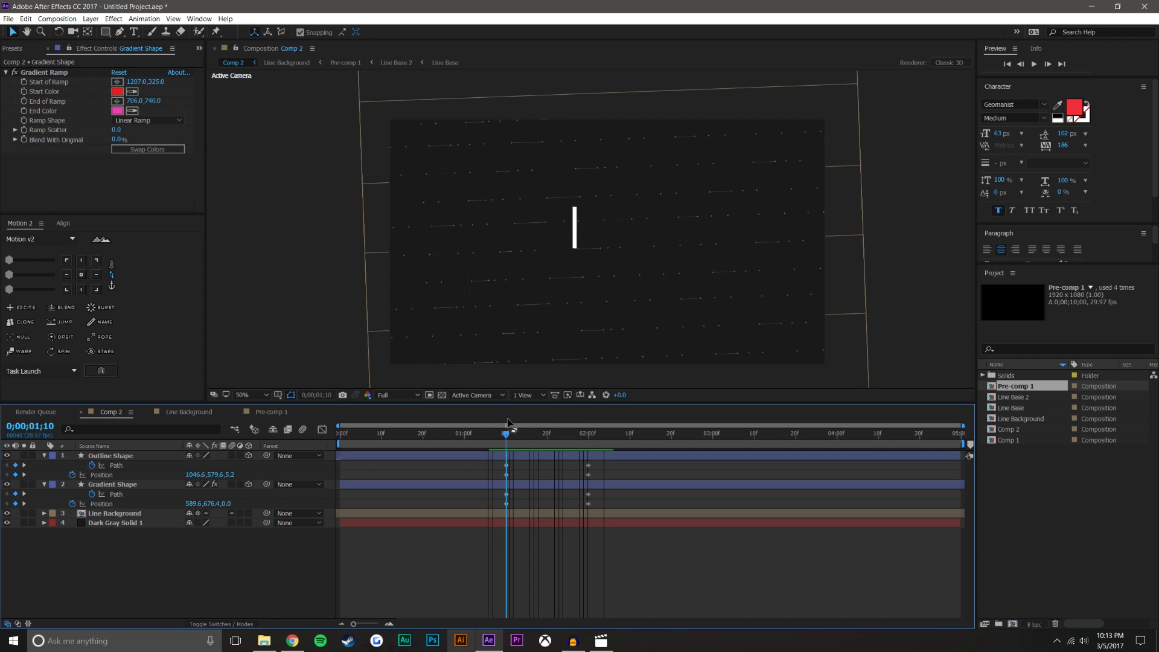
Step: Trim the starts of the Outline Shape and Gradient Shape layers to 0;00;01;10
left_click(134, 456)
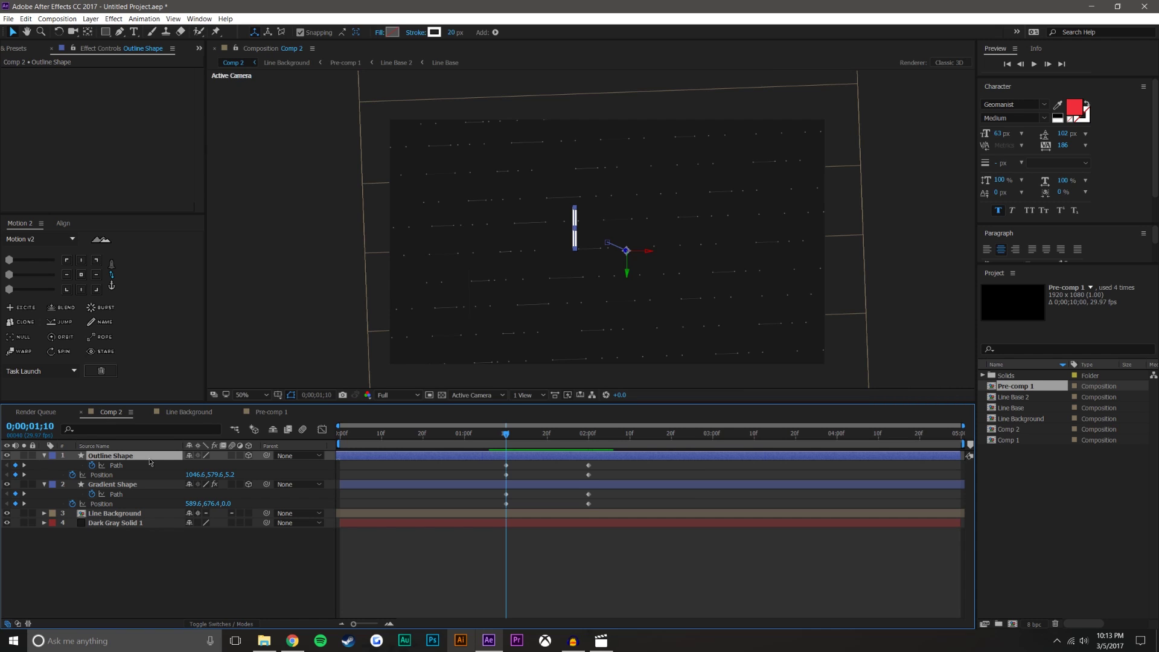
key("alt+bracketleft")
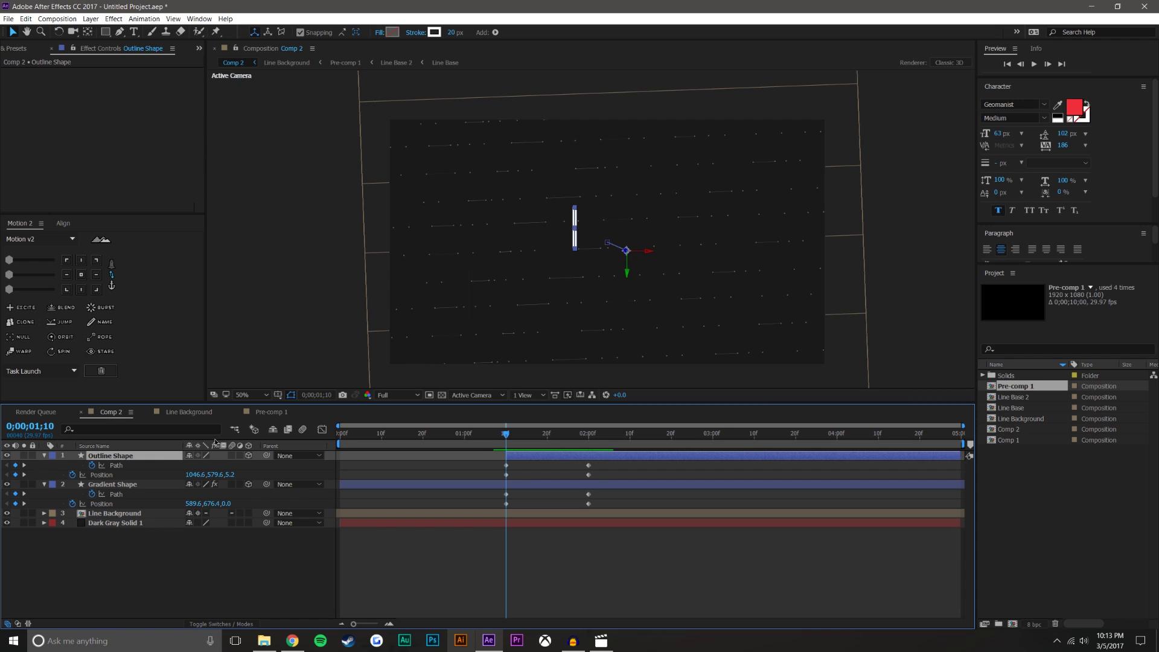
mouse_move(506, 434)
left_mouse_down()
mouse_move(607, 435)
mouse_move(506, 434)
left_mouse_up()
left_click(474, 484)
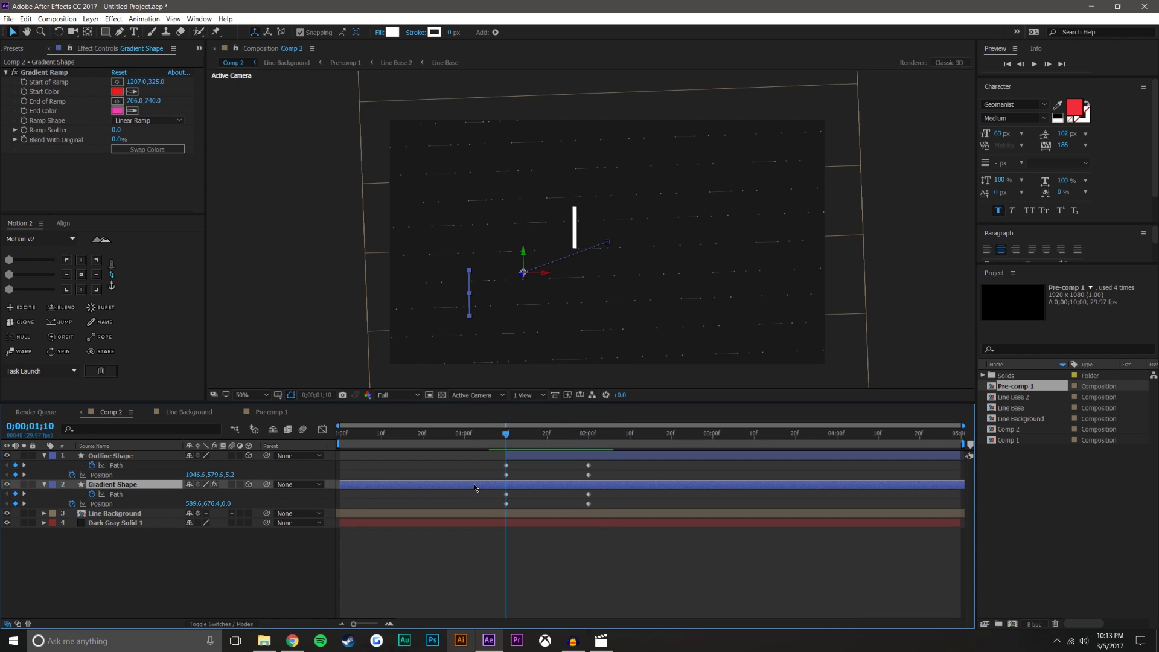
Step: Move the Outline Shape's ending Path and Position keyframes to 0;00;02;20
left_click(624, 548)
left_click_drag(581, 464, 670, 469)
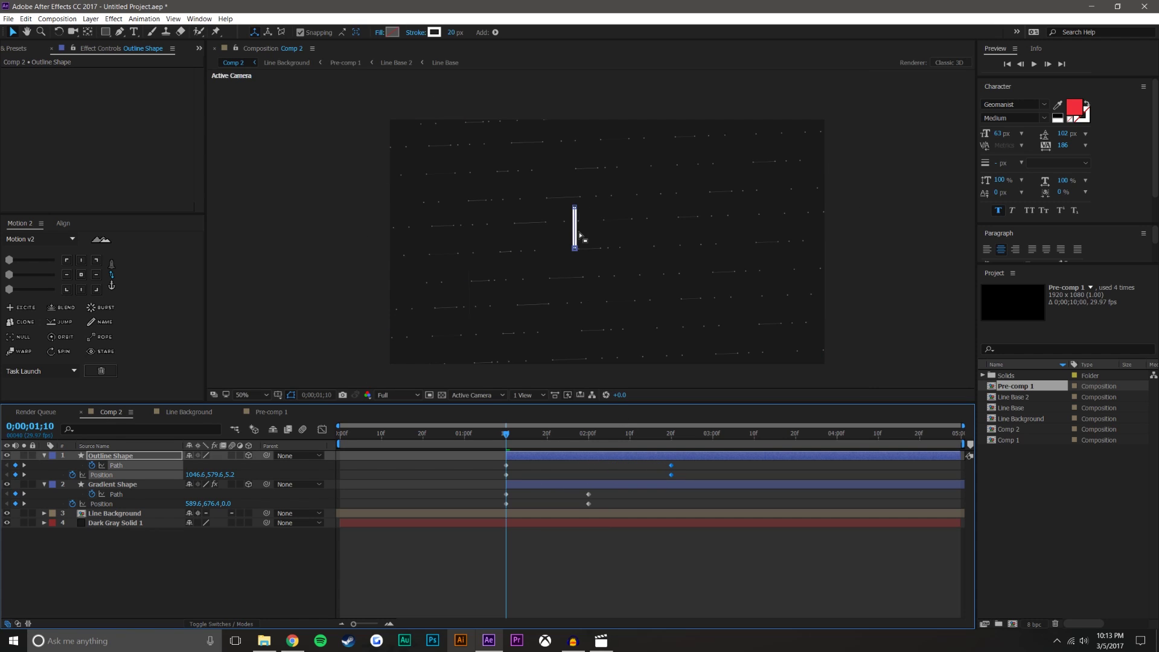
left_click(654, 546)
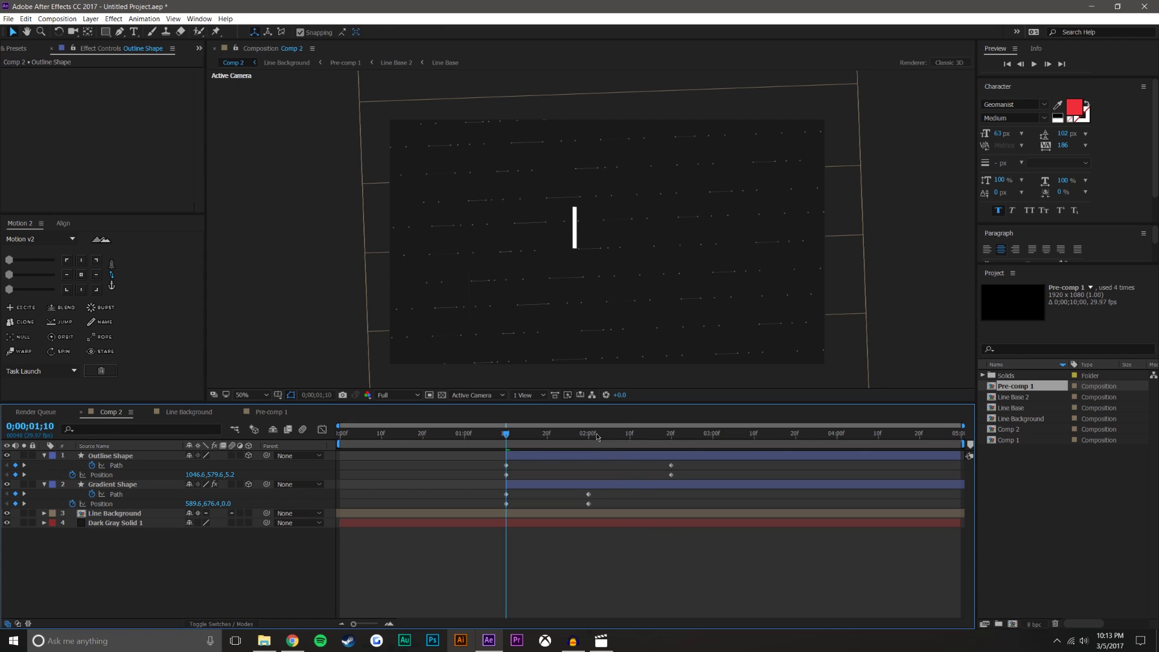
Step: Shift the Gradient Shape layer and its keyframes so the animation runs from 0;00;02;00 to 0;00;02;20
left_click_drag(601, 498, 504, 505)
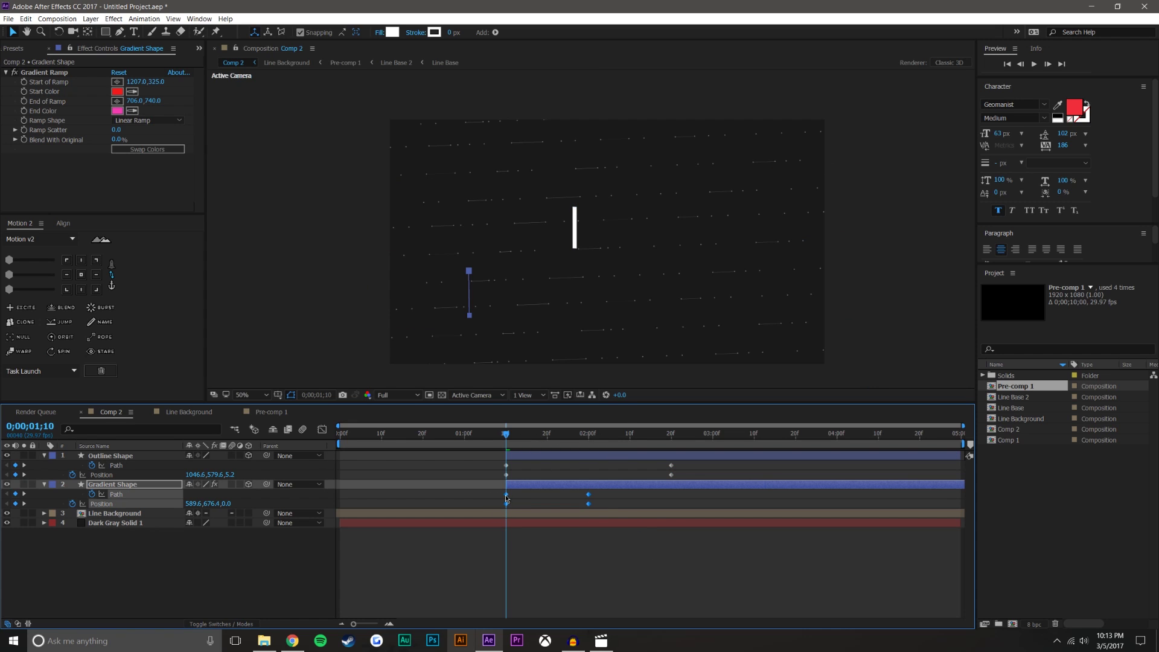
left_click_drag(587, 496, 590, 496)
left_click(602, 531)
left_click_drag(507, 486, 564, 494)
left_click(600, 535)
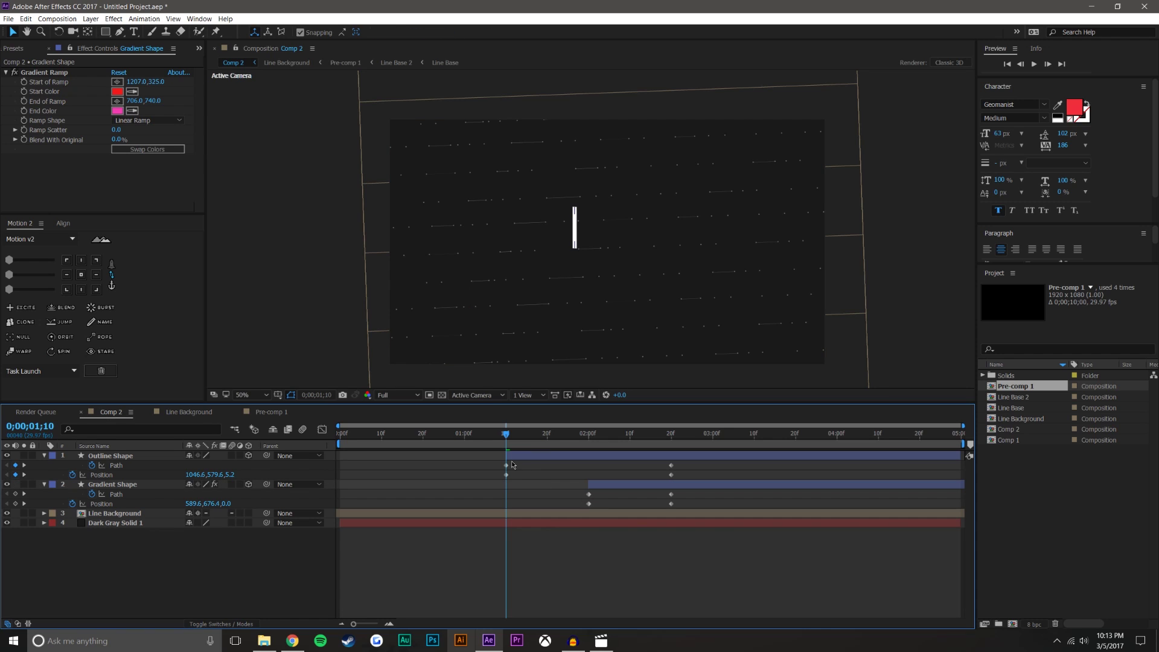
Step: Ease all Path and Position keyframes of the Gradient Shape and the Outline Shape with Motion 2
left_click_drag(575, 490, 716, 538)
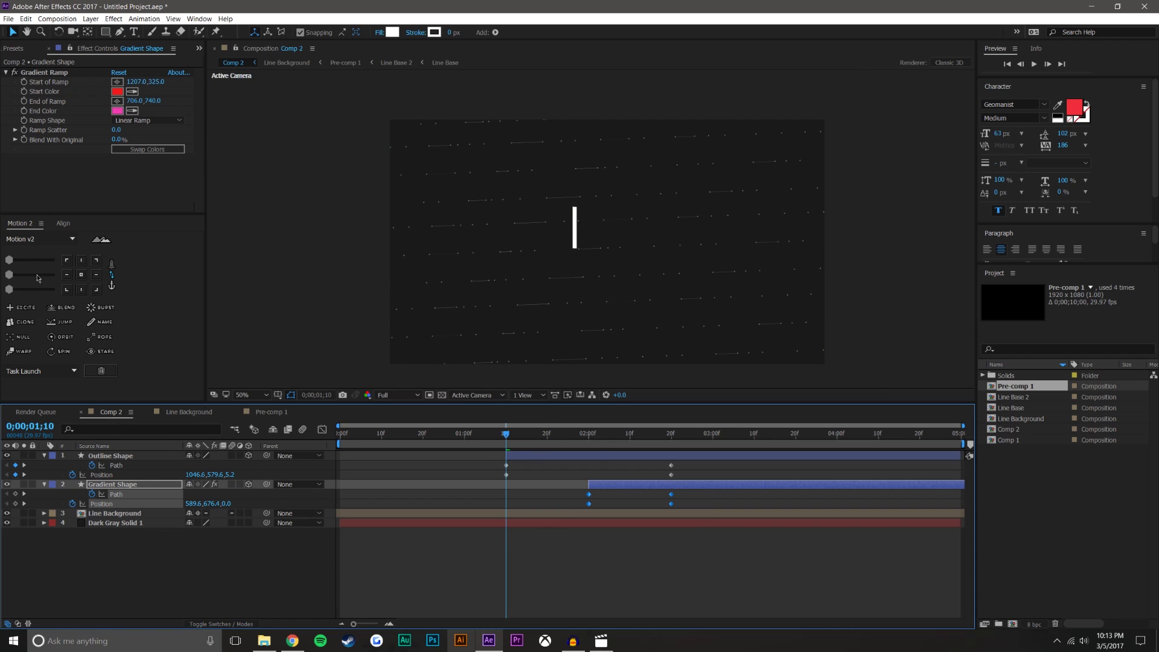
left_click_drag(13, 289, 45, 293)
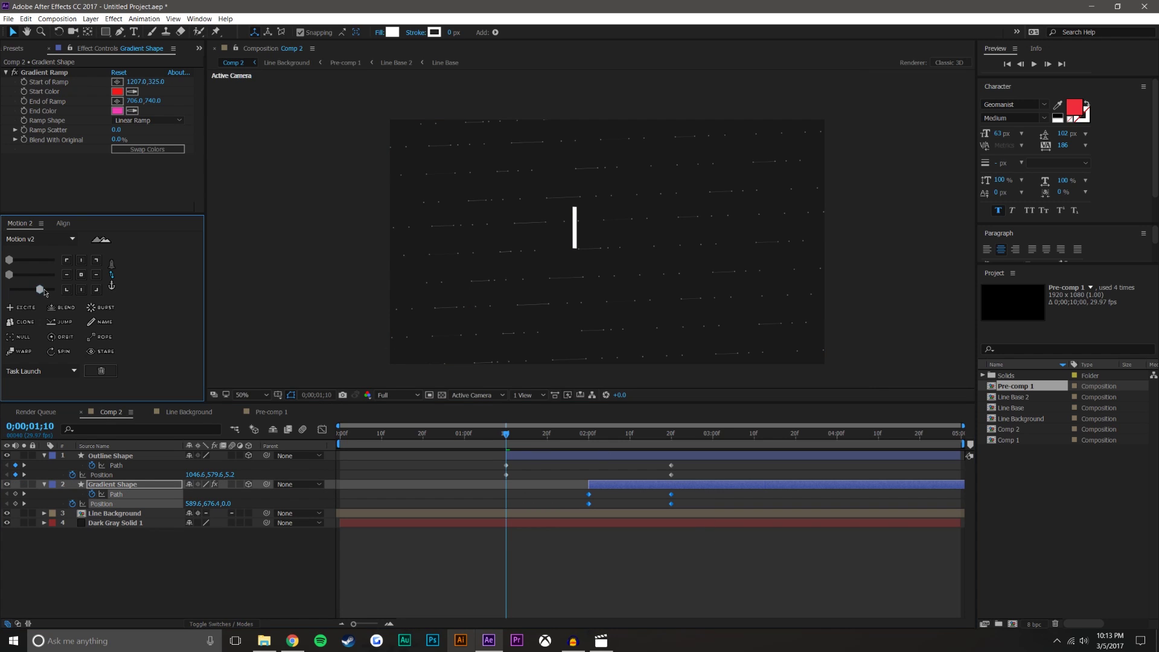
left_click(597, 600)
left_click_drag(481, 462, 714, 490)
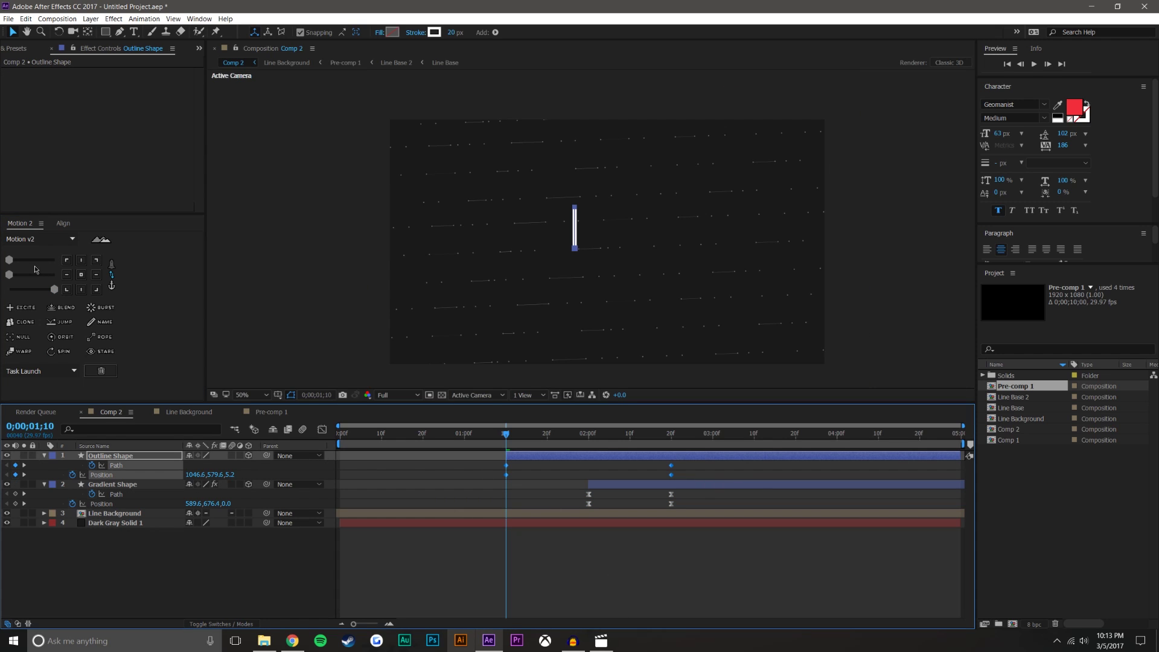
left_click_drag(10, 276, 43, 277)
left_click(506, 576)
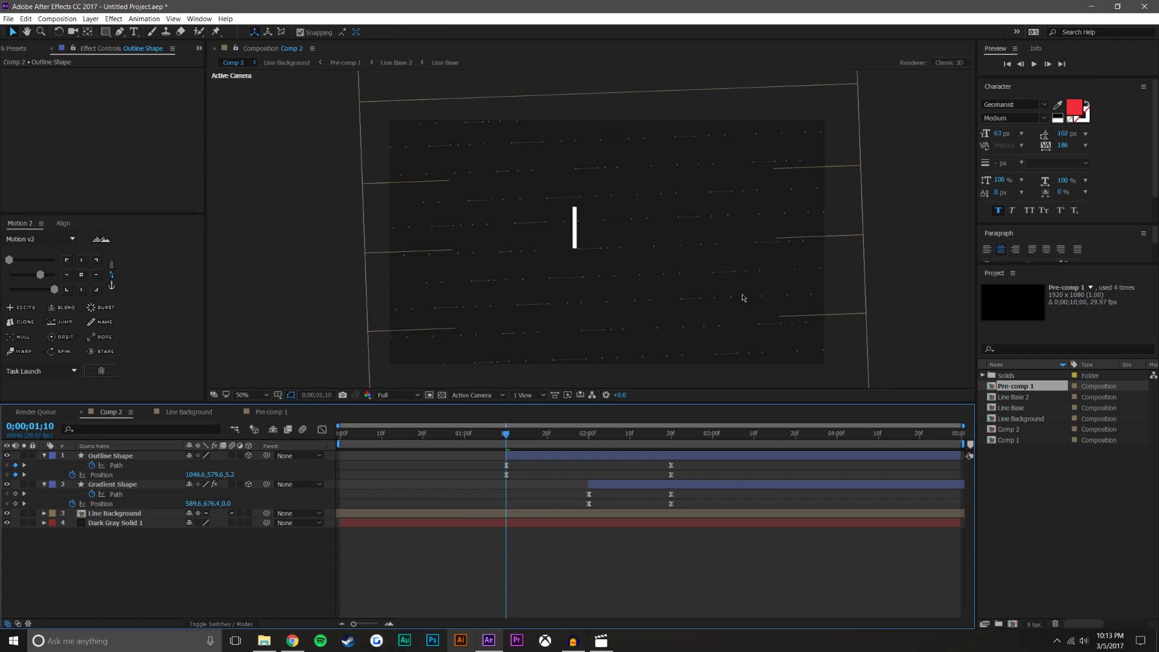
Step: Move the Gradient Shape's layer start and first keyframes to 0;00;01;20, and preview the animation from 0;00;01;09
left_click(1034, 64)
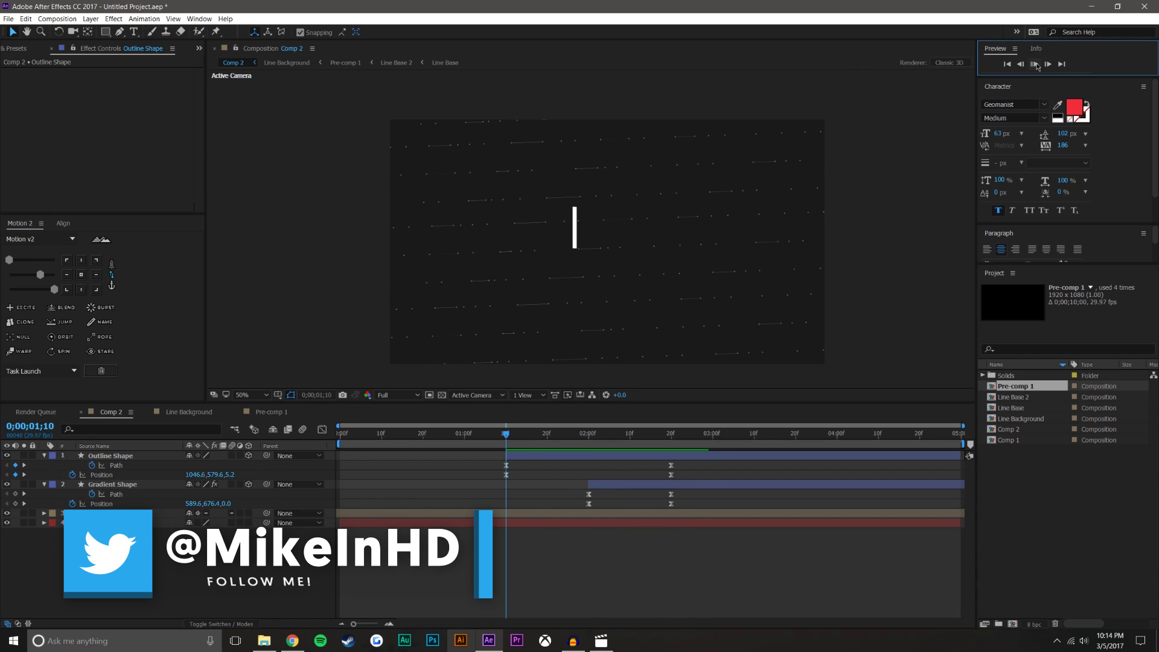
left_click(683, 487)
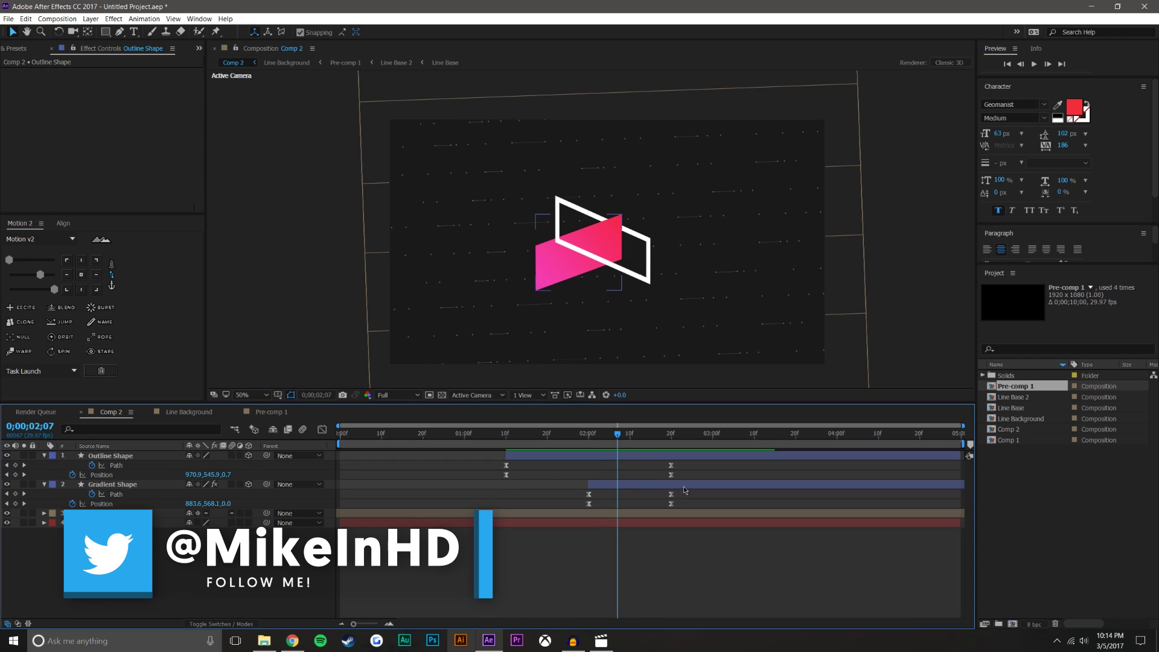
left_click_drag(589, 484, 553, 504)
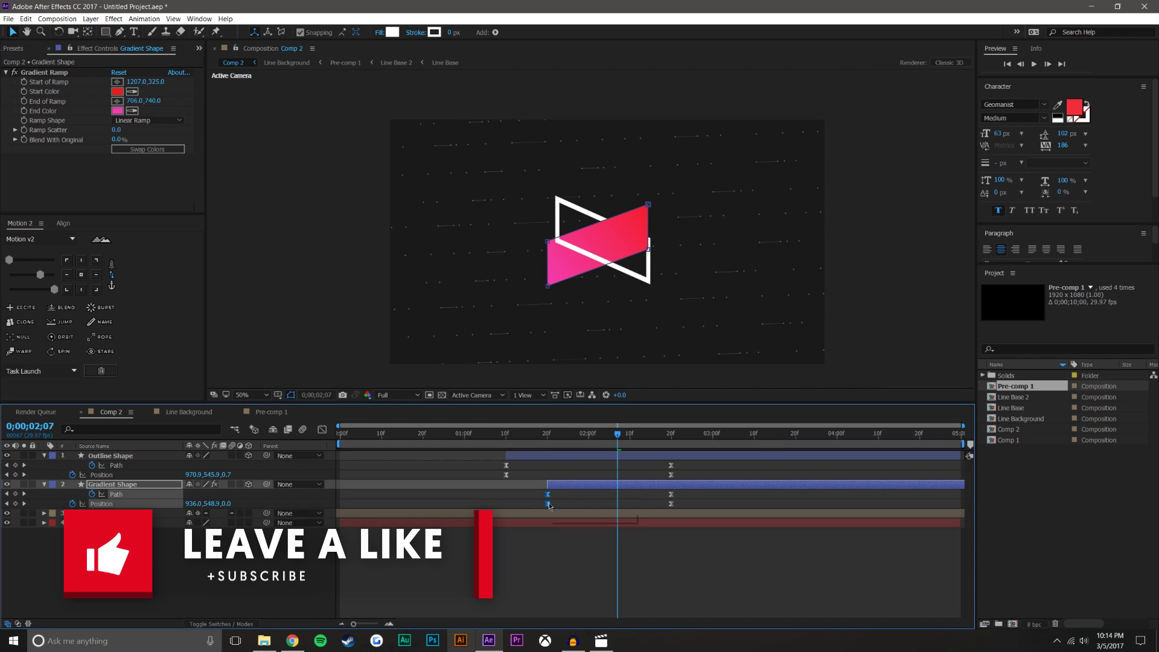
left_click(533, 494)
left_click(502, 434)
left_click(1032, 64)
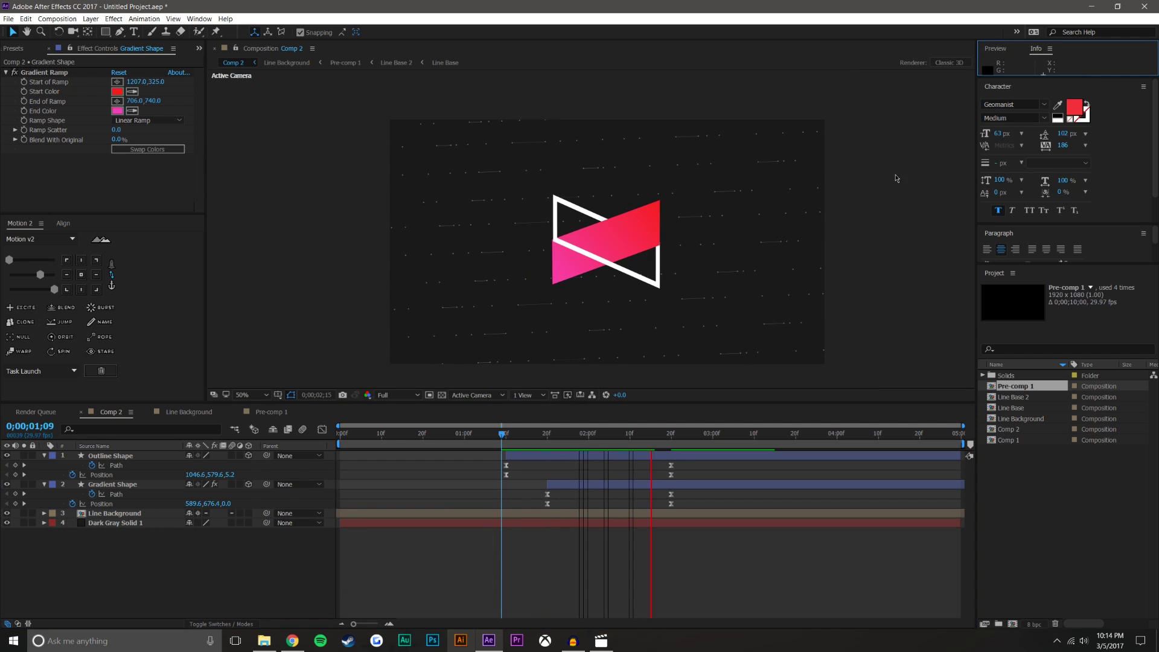
Step: Shift the Gradient Shape layer to start at 0;00;01;25 and move the Outline Shape's ending keyframes to 0;00;02;25, checking the result in a preview
left_click_drag(667, 484, 693, 475)
left_click(685, 538)
left_click(704, 549)
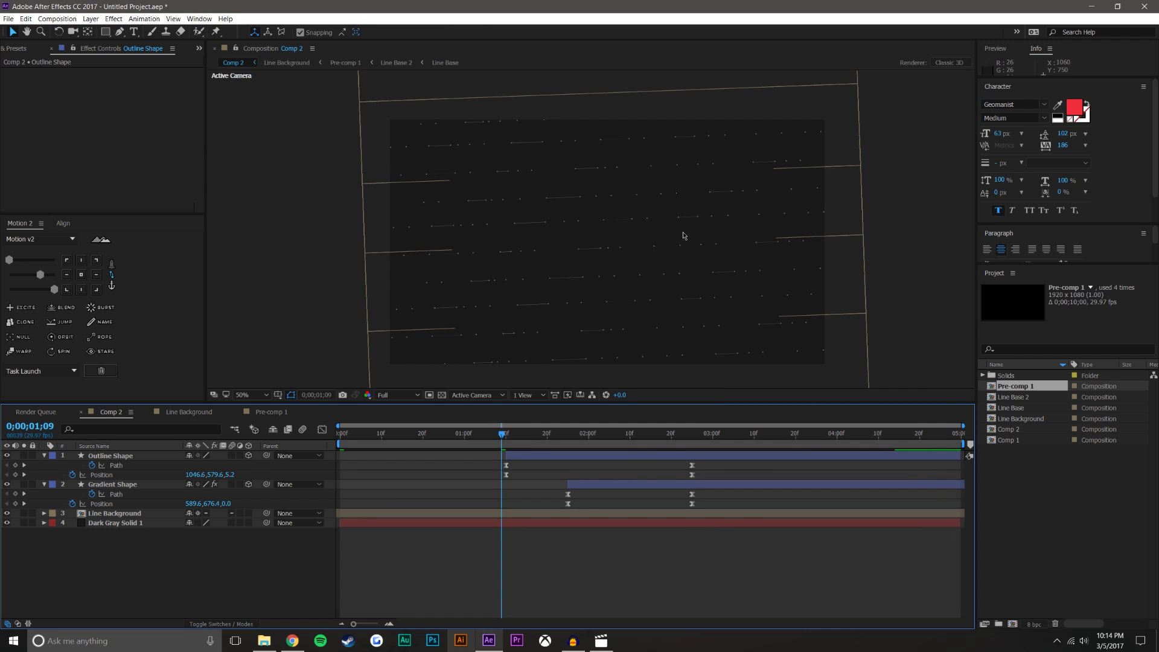
left_click(996, 48)
left_click(1034, 63)
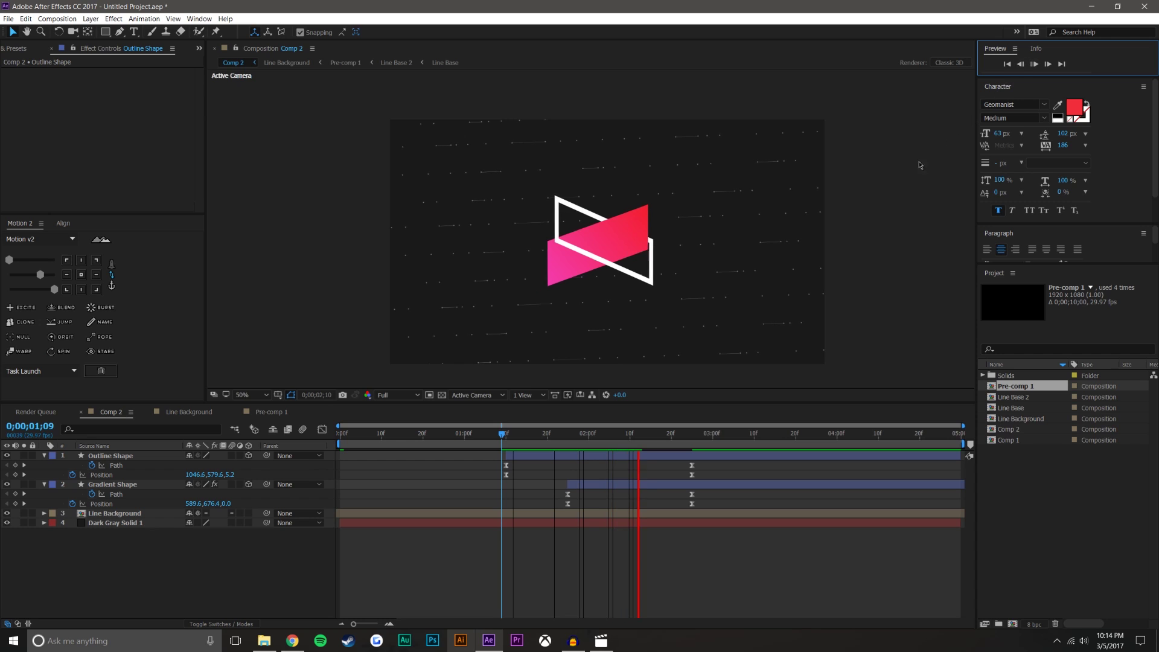
Step: Shift the Gradient Shape layer with its keyframes to start at 0;00;01;29 and trim the Outline Shape layer's start to 0;00;01;15
left_click(614, 433)
left_click_drag(622, 433, 651, 433)
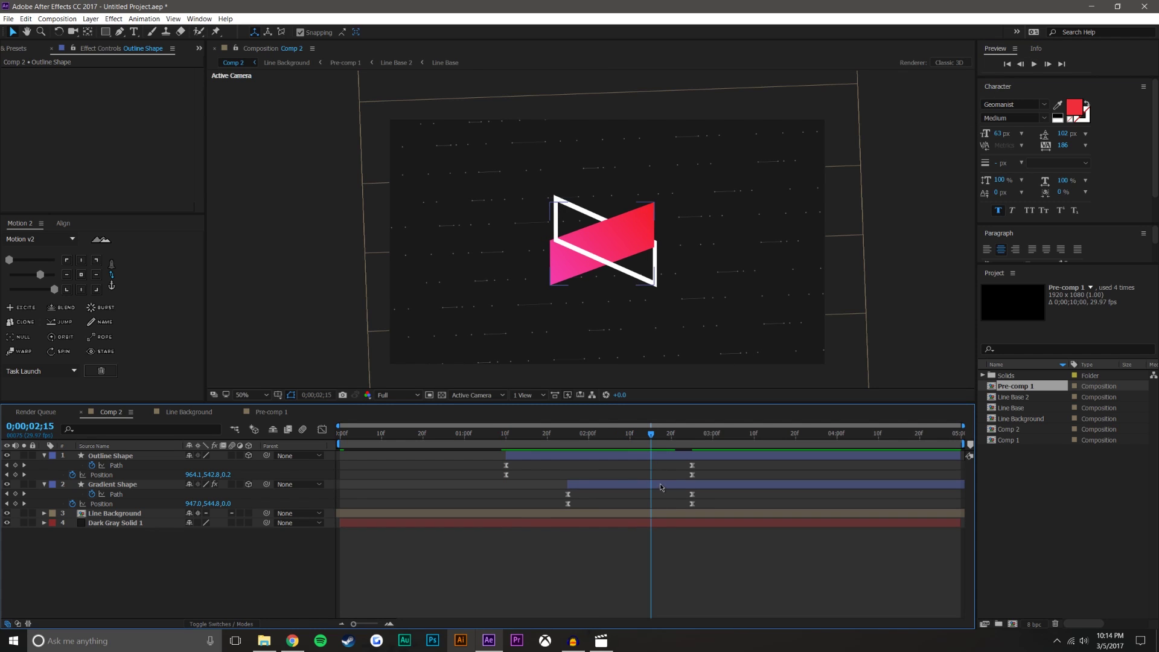
left_click_drag(660, 485, 676, 483)
left_click_drag(504, 433, 670, 422)
left_click(571, 531)
Step: Enable motion blur for the Outline Shape and Gradient Shape layers and for the composition, and check it at 0;00;01;29
left_click(239, 455)
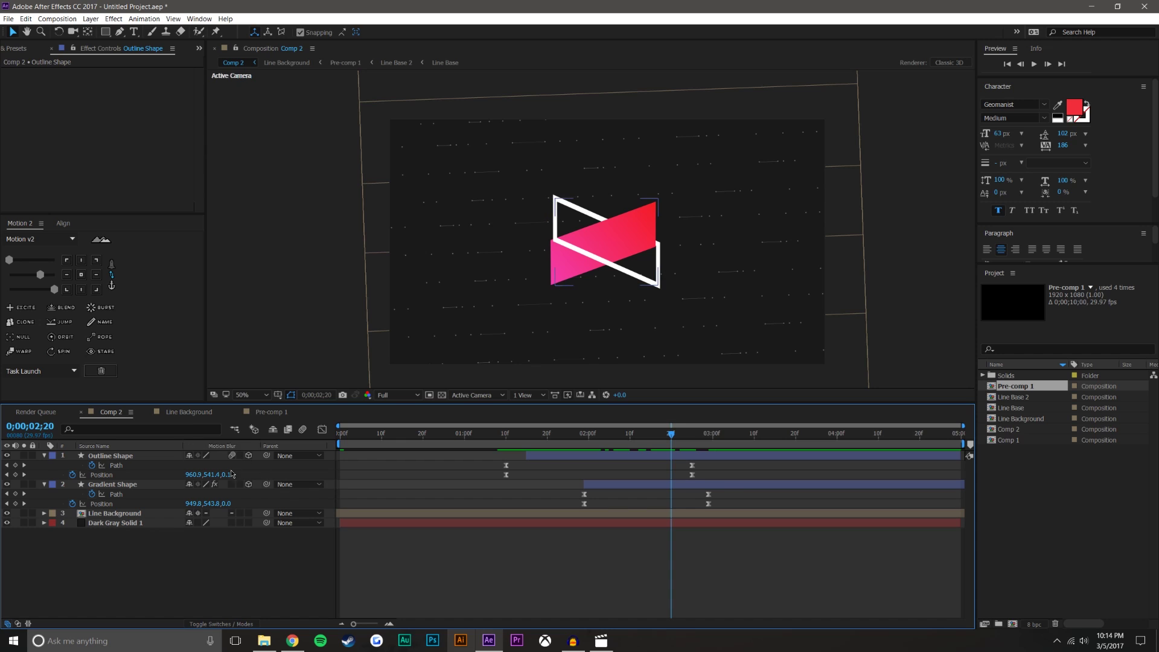
mouse_move(581, 431)
left_mouse_down()
mouse_move(636, 431)
mouse_move(586, 433)
left_mouse_up()
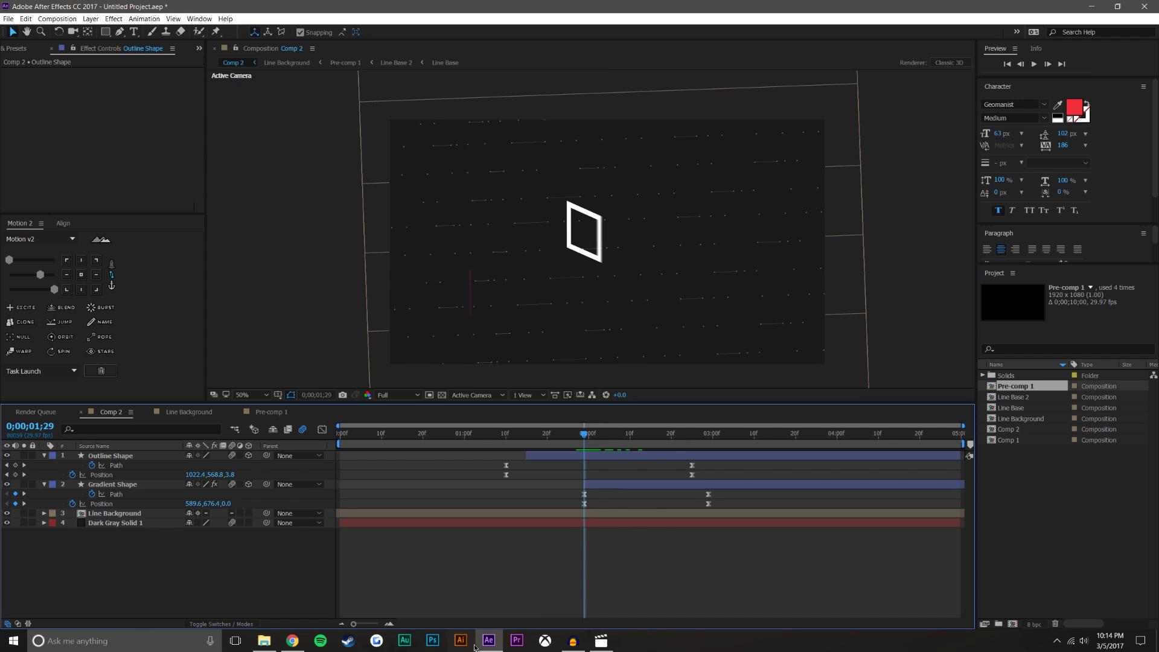
Step: Trim the Gradient Shape layer's start to 0;00;02;00, one frame after its first keyframes
left_click(390, 623)
left_click(389, 624)
left_click(389, 623)
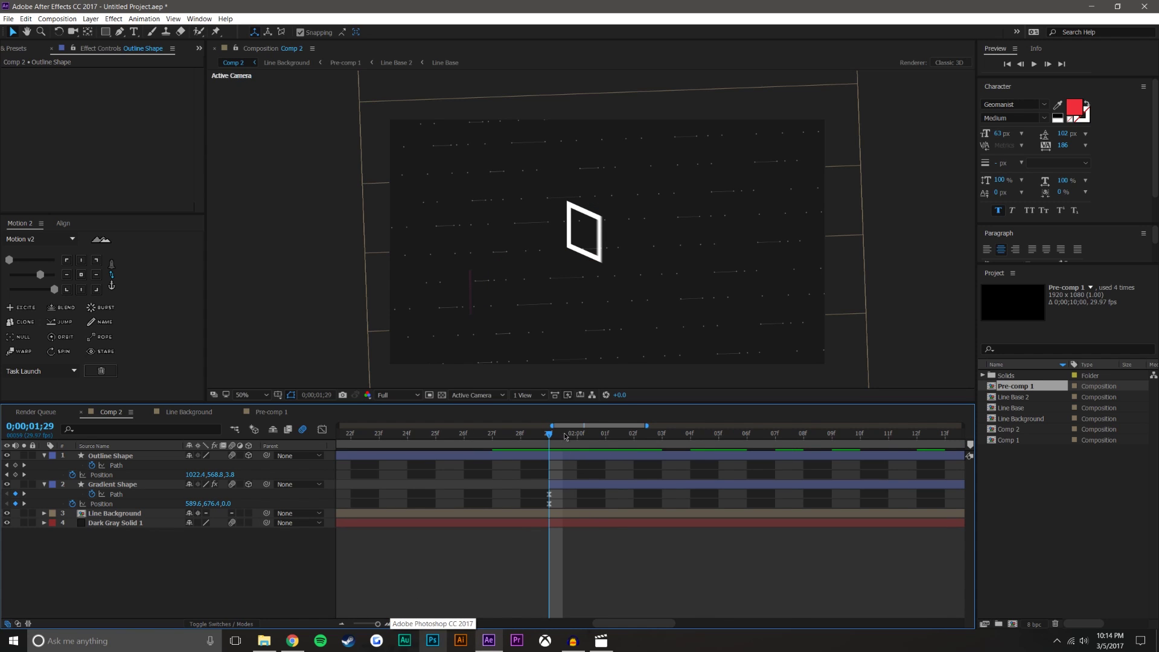
left_click_drag(551, 434, 577, 435)
left_click(573, 484)
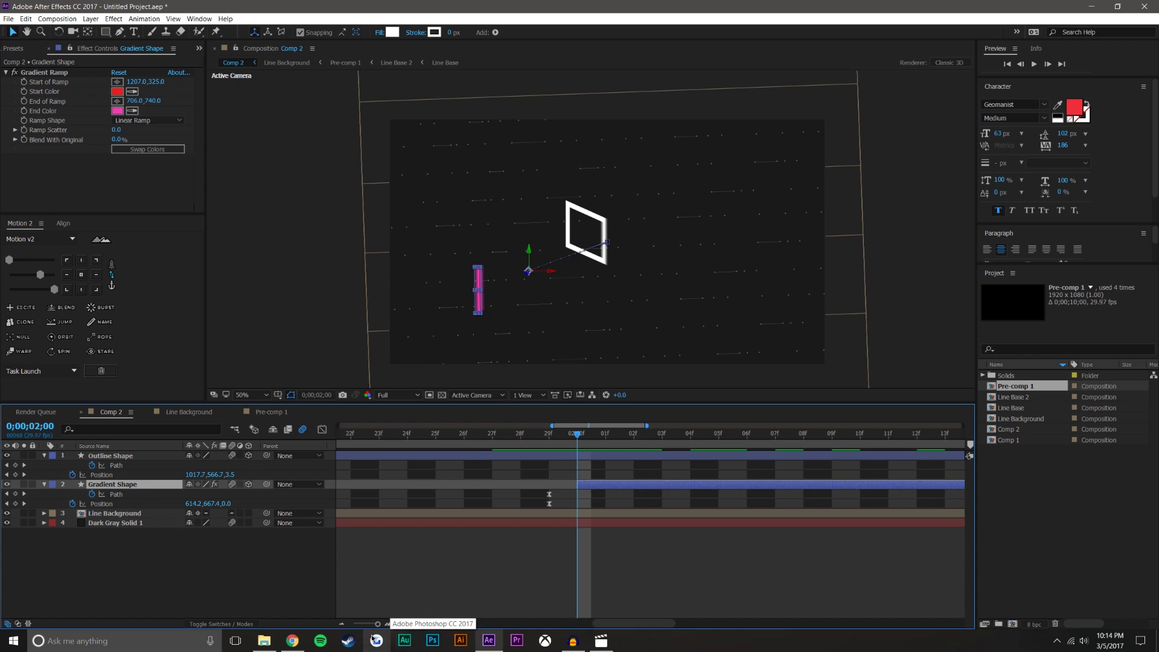
Step: Review the Outline Shape and Gradient Shape animation over the first seconds of Comp 2, up to 0;00;03;11
left_click(342, 623)
left_click(343, 623)
left_click(342, 624)
left_click(612, 595)
left_click_drag(507, 432, 762, 398)
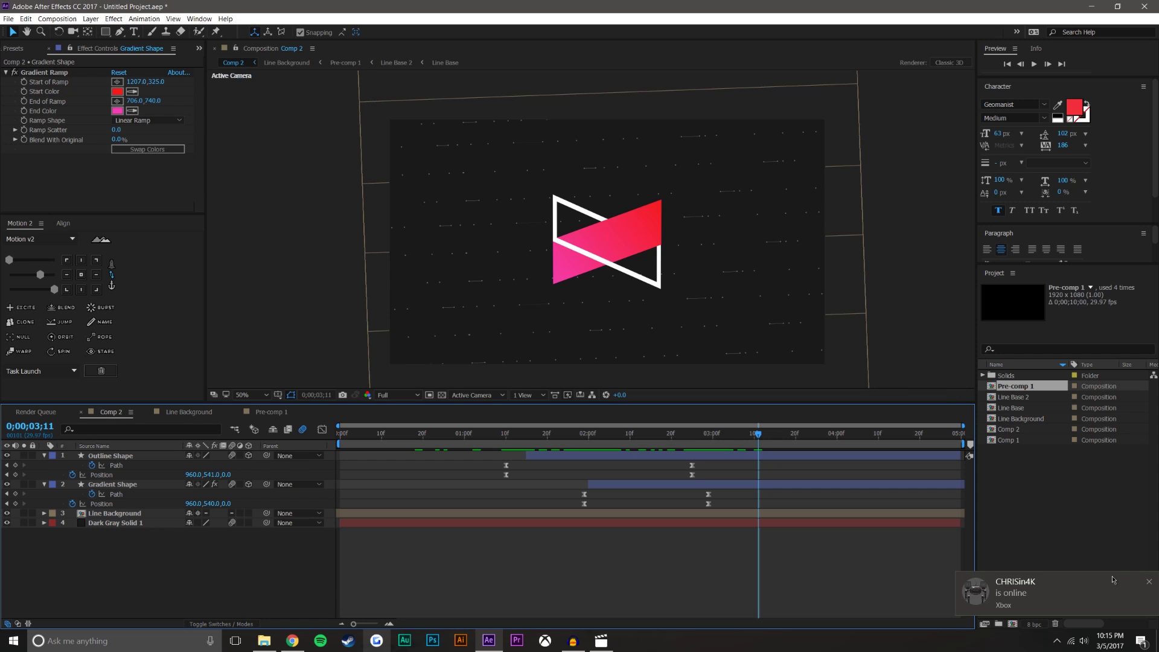
left_click(1149, 582)
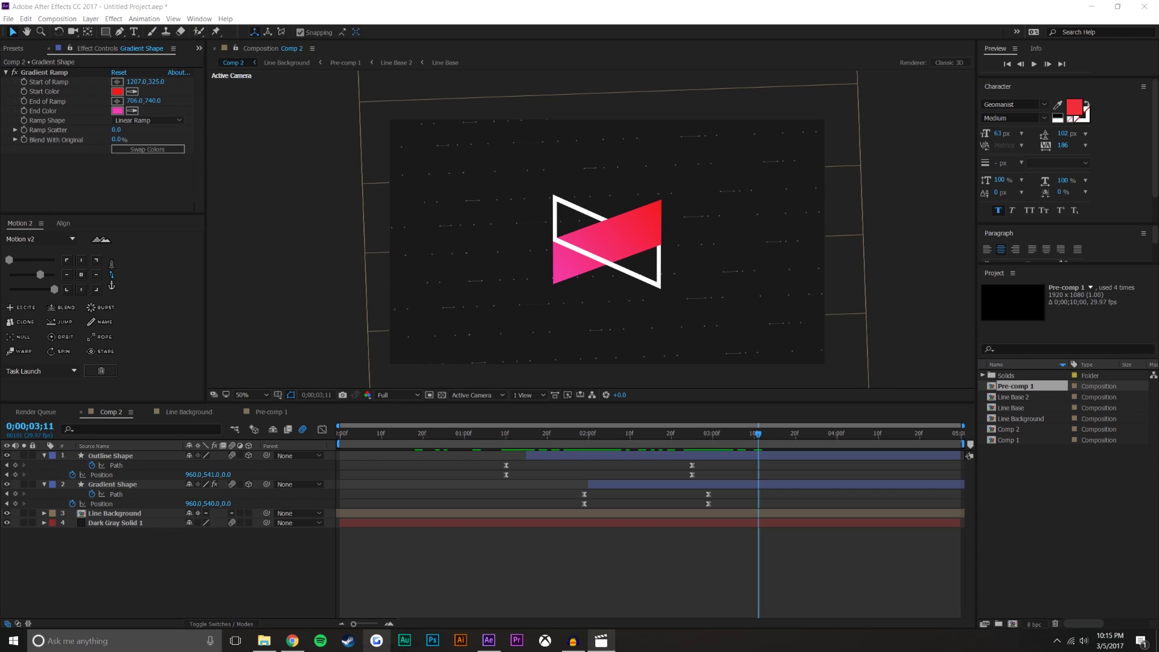
mouse_move(482, 437)
left_mouse_down()
mouse_move(744, 439)
mouse_move(492, 439)
mouse_move(711, 435)
mouse_move(496, 429)
left_mouse_up()
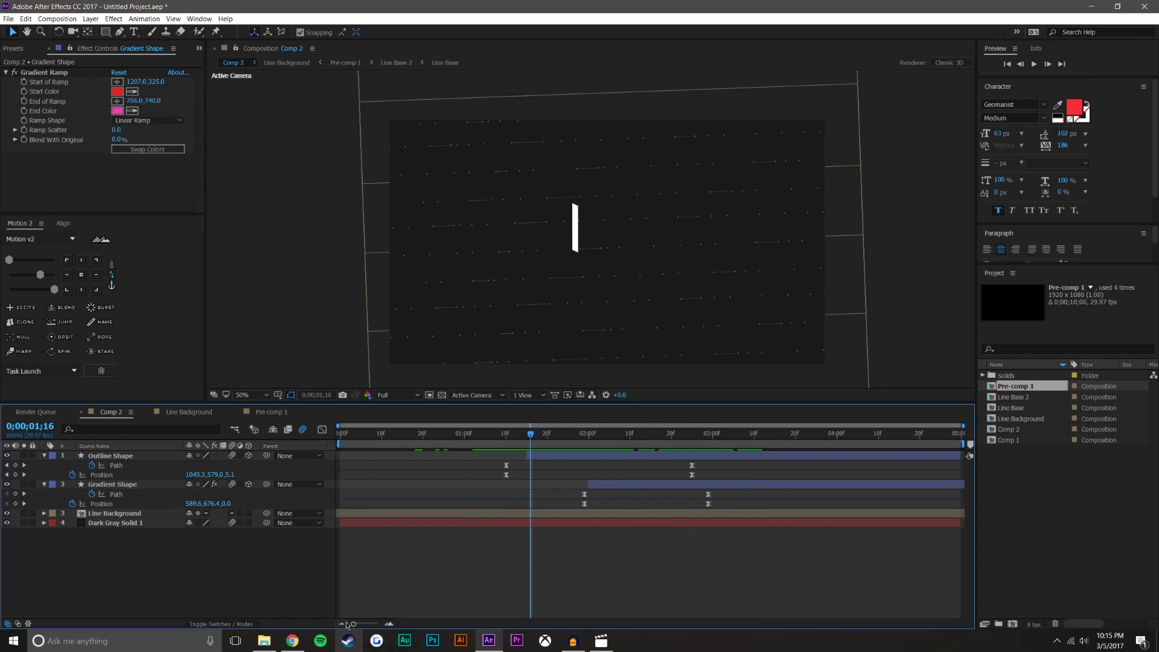
left_click_drag(531, 432, 432, 440)
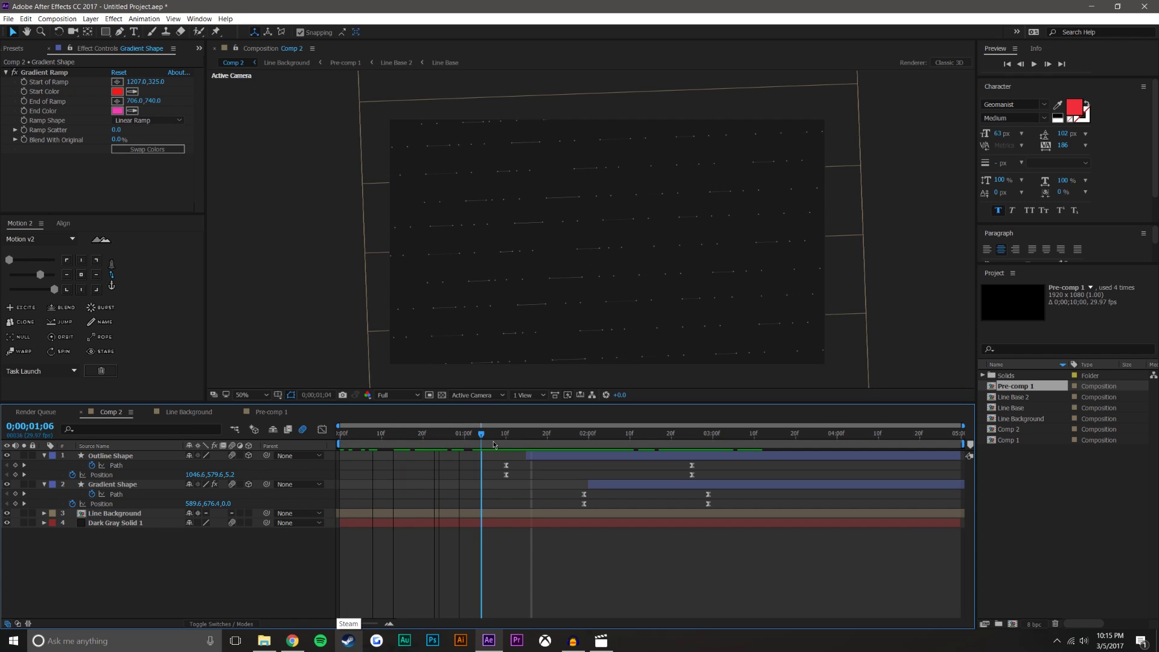
Step: At 0;00;02;29, resample the Gradient Shape's Gradient Ramp colors to a softer red start color and a reddish pink end color
left_click_drag(620, 432, 708, 434)
left_click(147, 485)
left_click(132, 91)
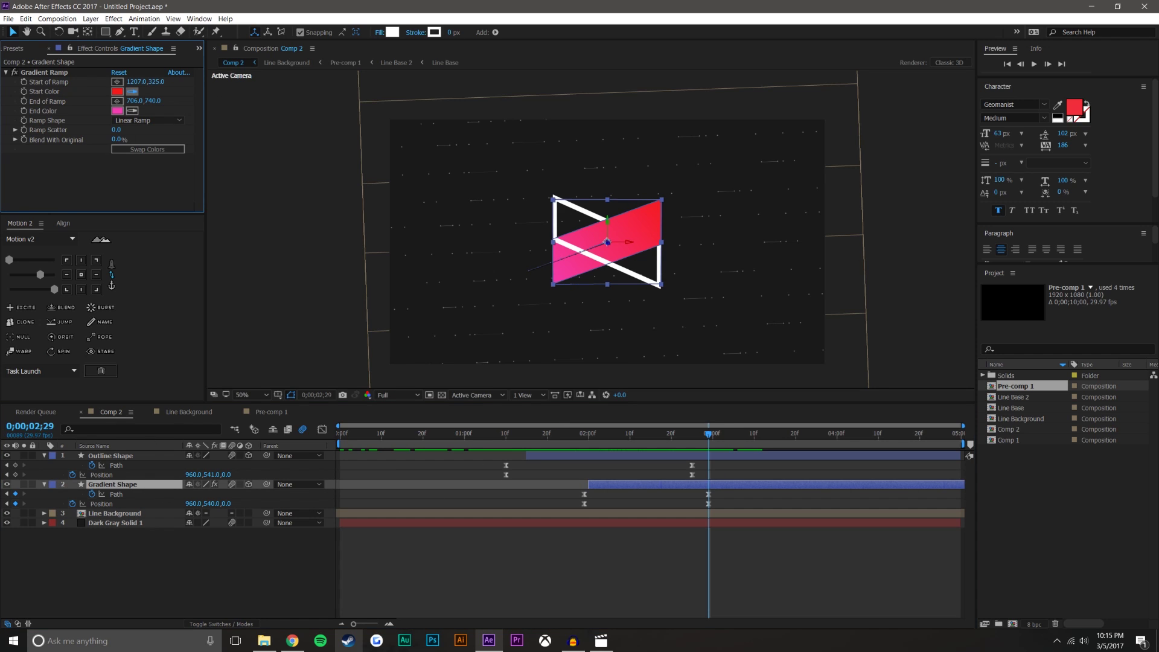
left_click(134, 113)
left_click(133, 111)
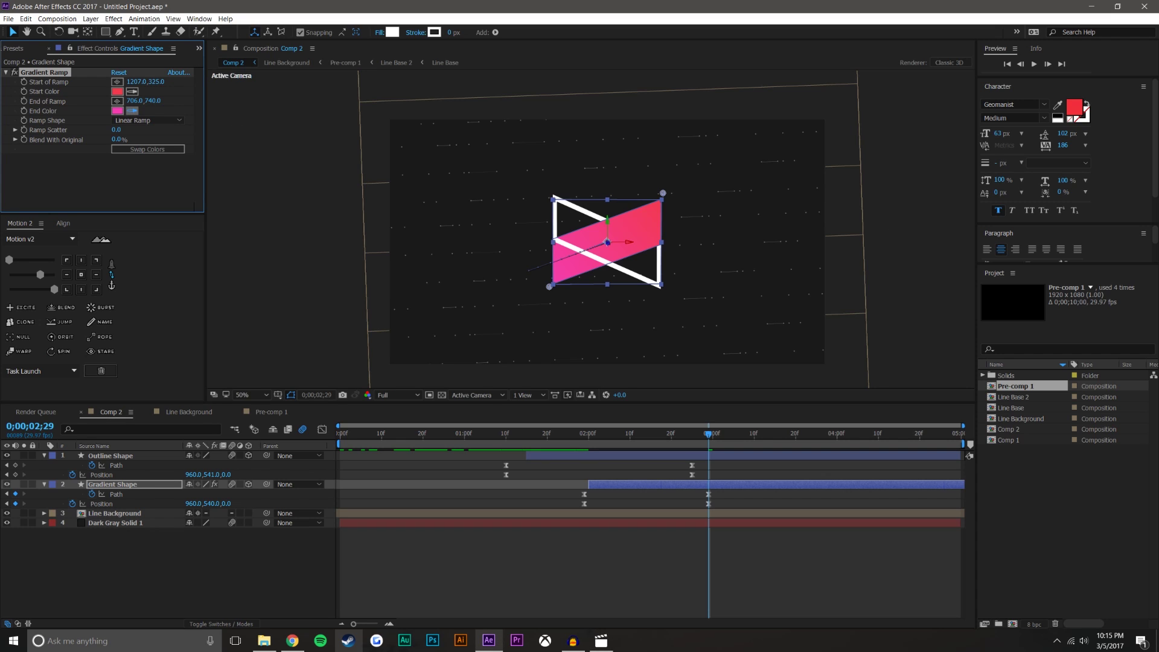
left_click(812, 523)
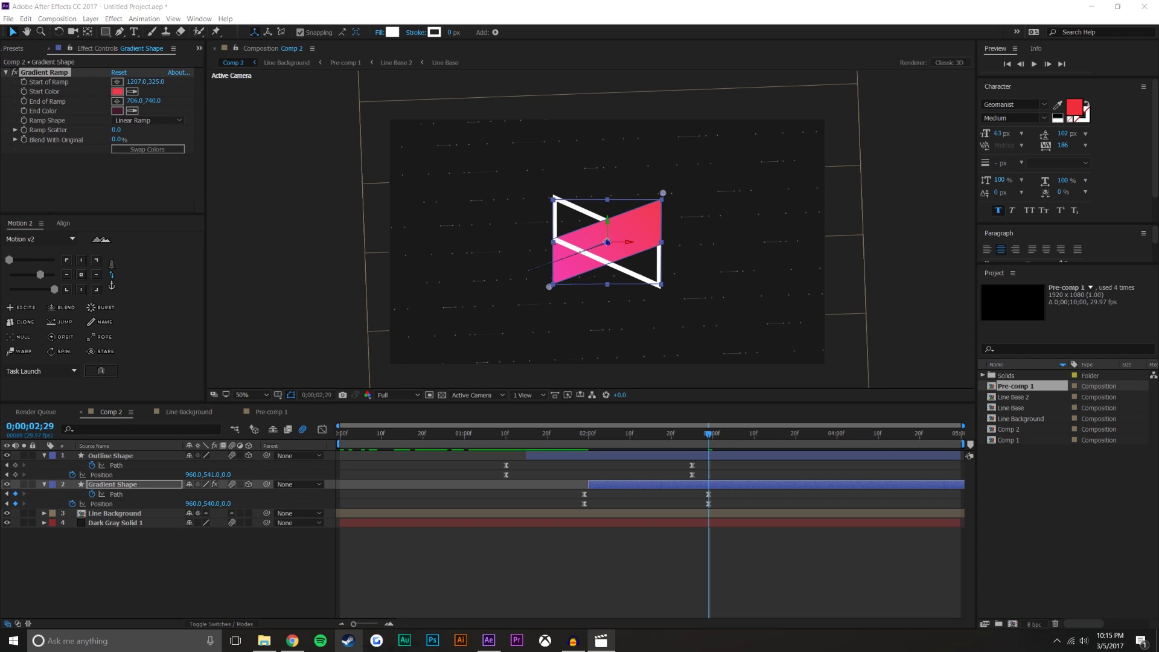
left_click(132, 111)
left_click(651, 208)
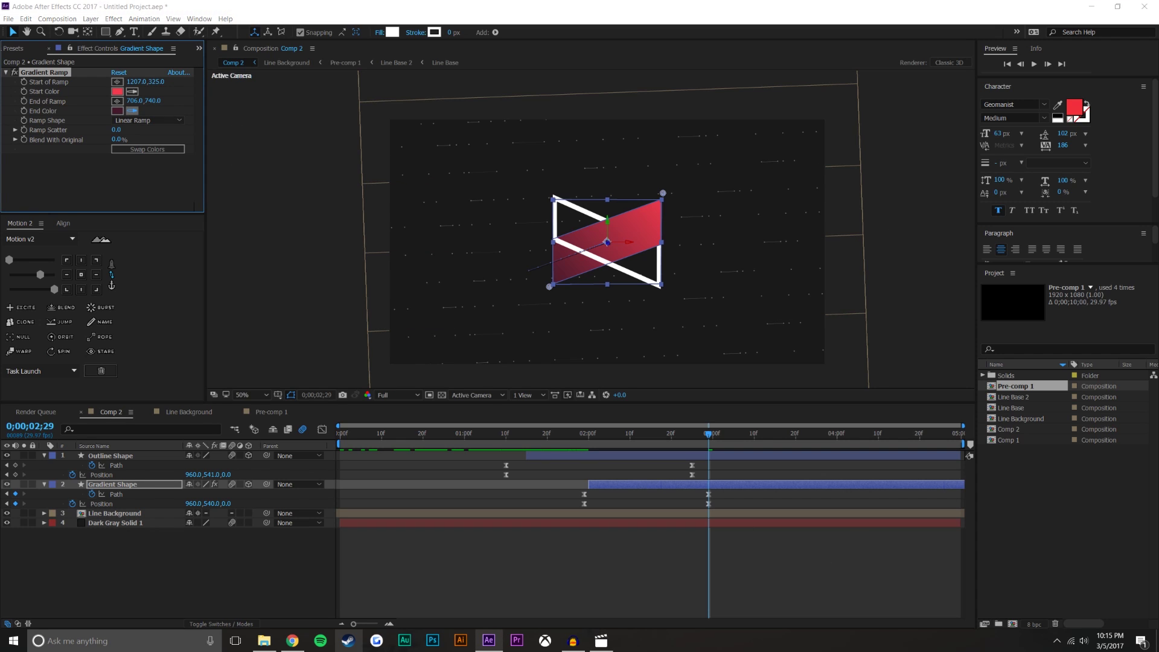
left_click(768, 606)
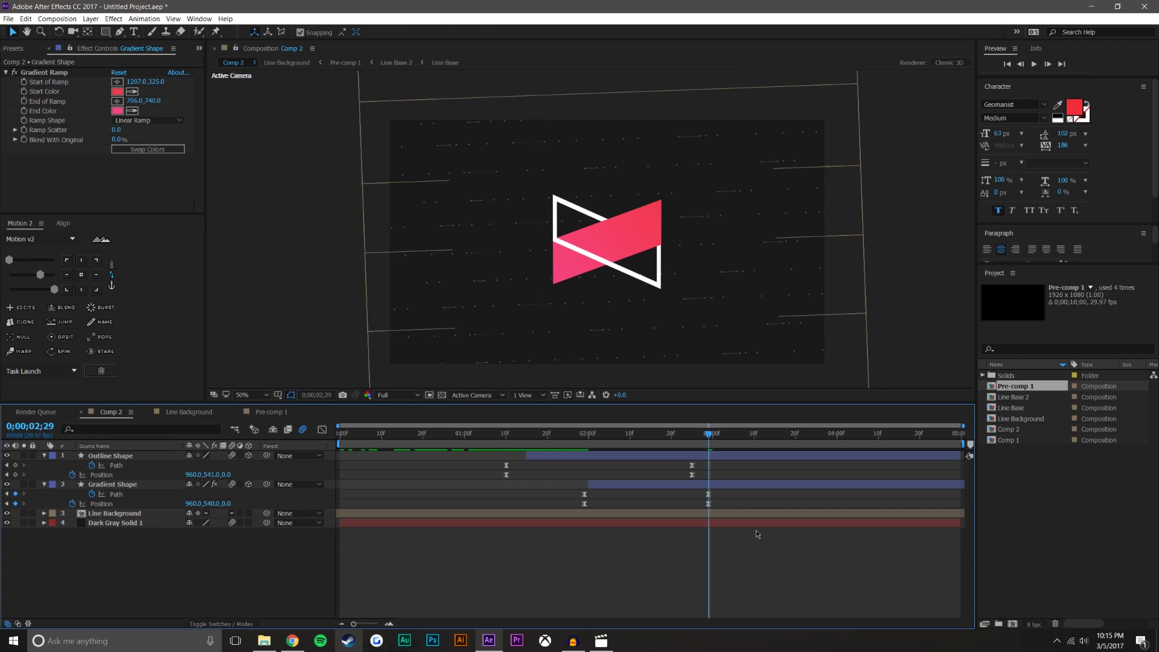
Step: Apply a Fill effect to the Dark Gray Solid 1 background layer
left_click(115, 522)
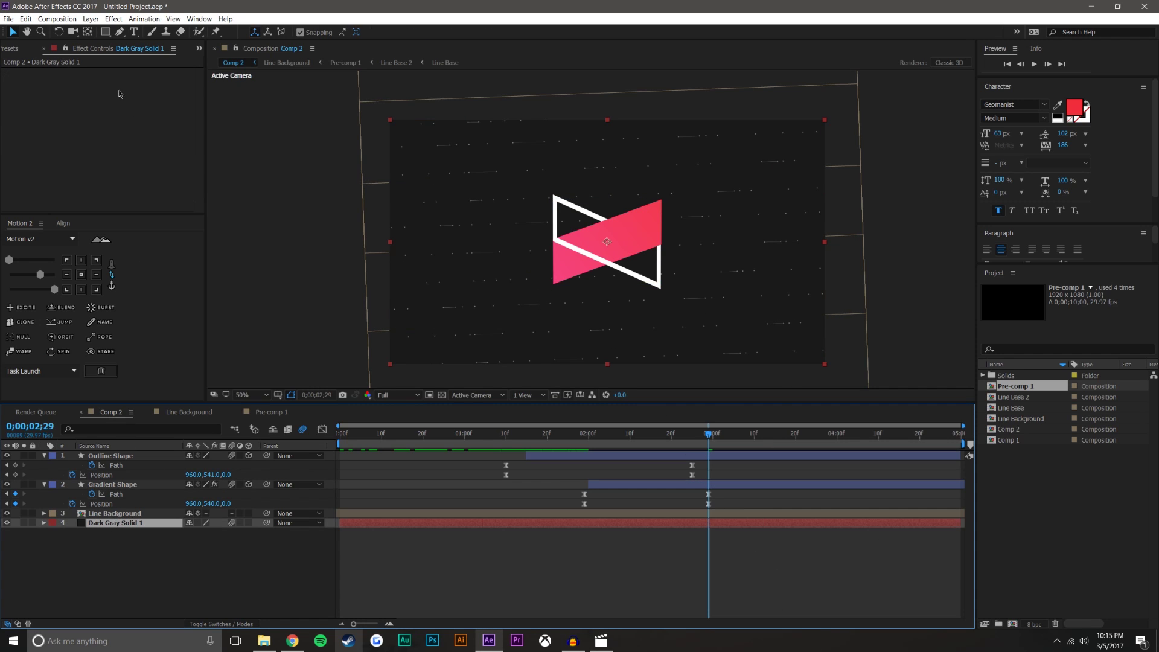
left_click(91, 19)
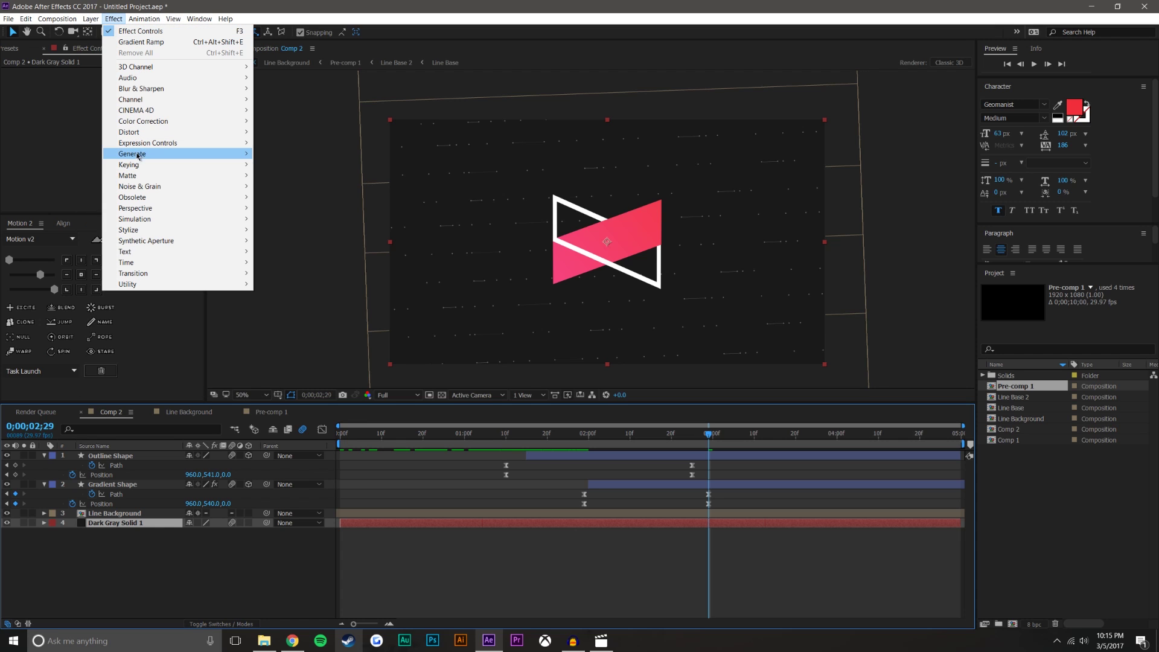
mouse_move(138, 156)
left_click(286, 317)
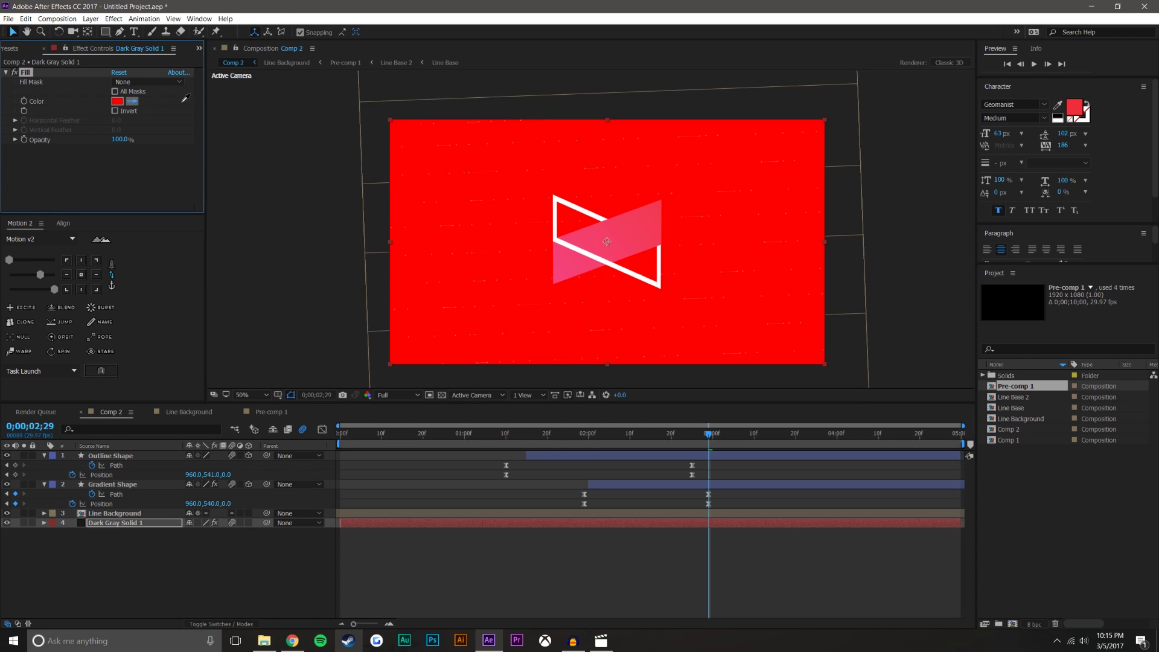
Step: Review the logo animation and line background by scrubbing the Comp 2 timeline back to 0;00;00;22
left_click(832, 559)
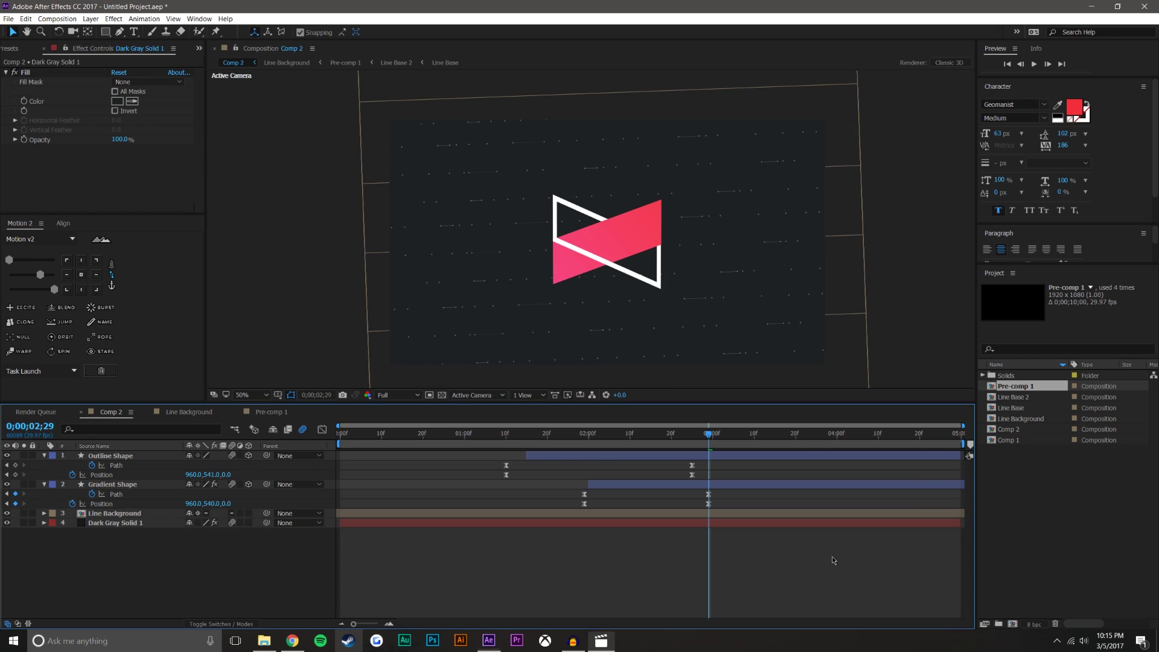
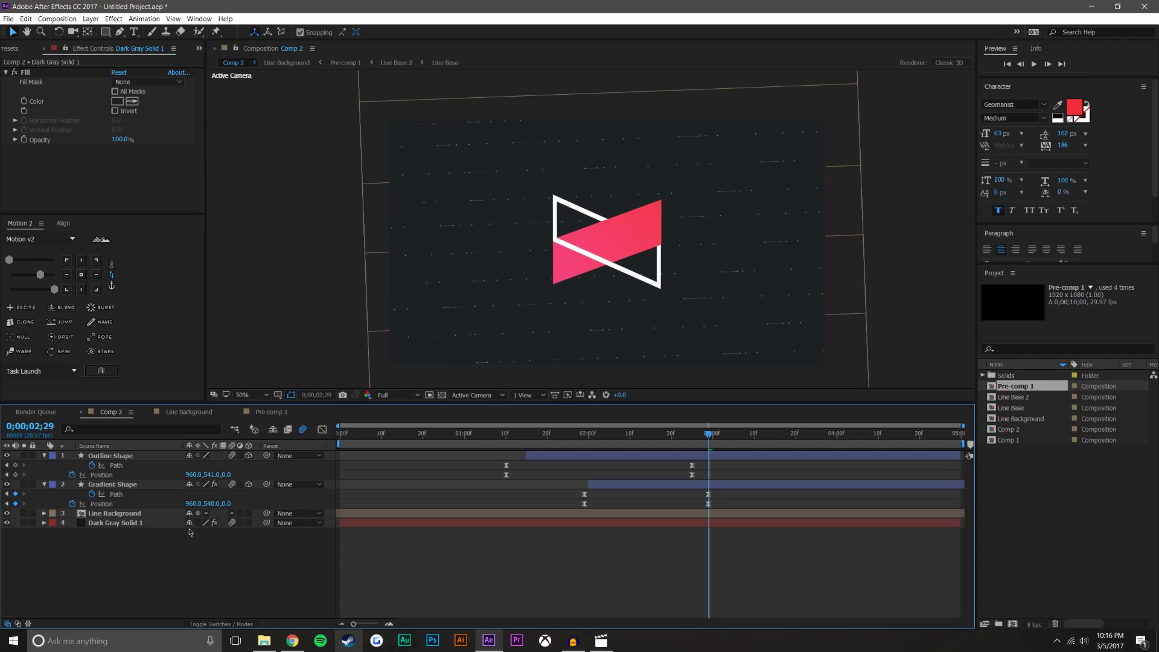
left_click_drag(667, 440, 592, 459)
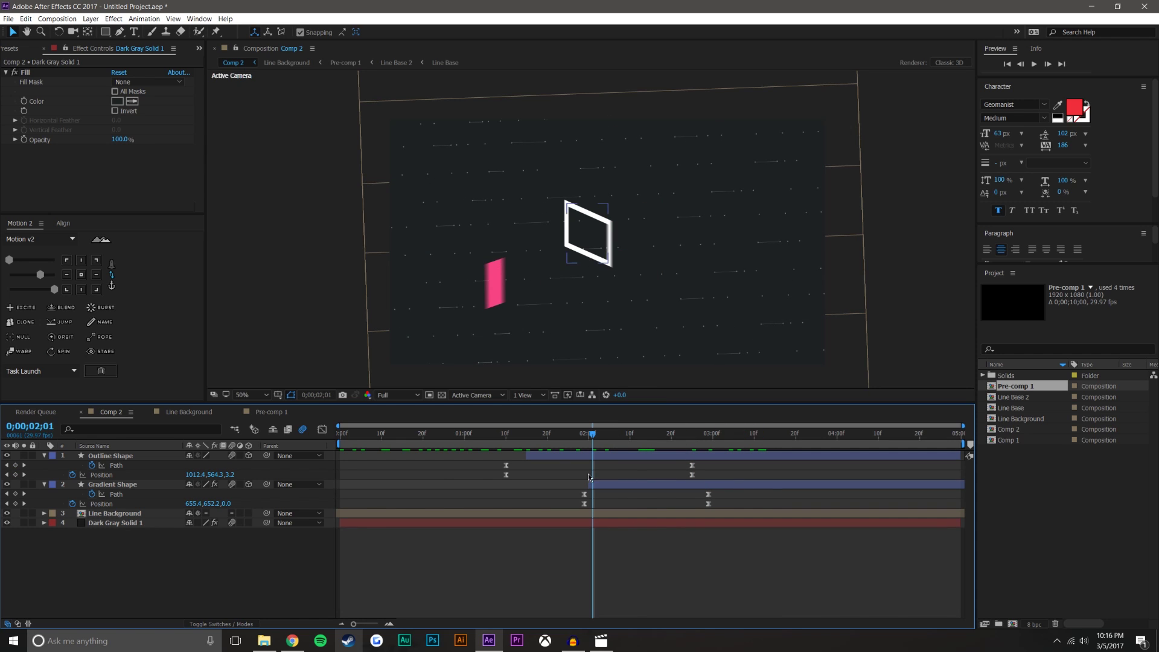
left_click_drag(592, 433, 431, 433)
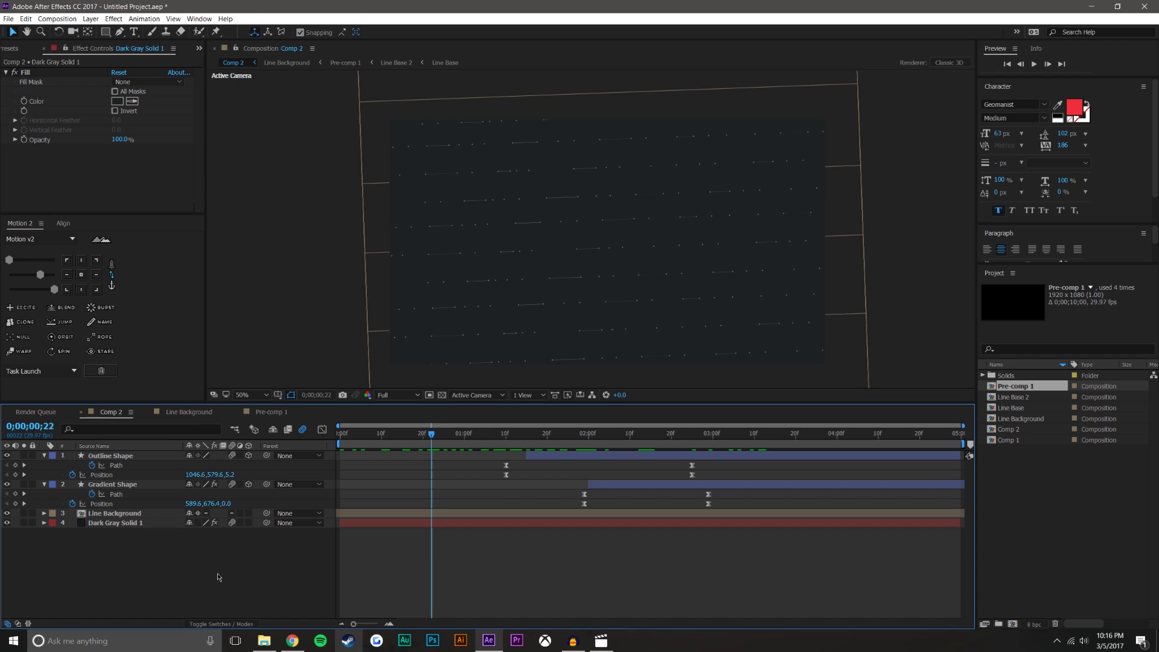
scroll(650, 326, "up", 2)
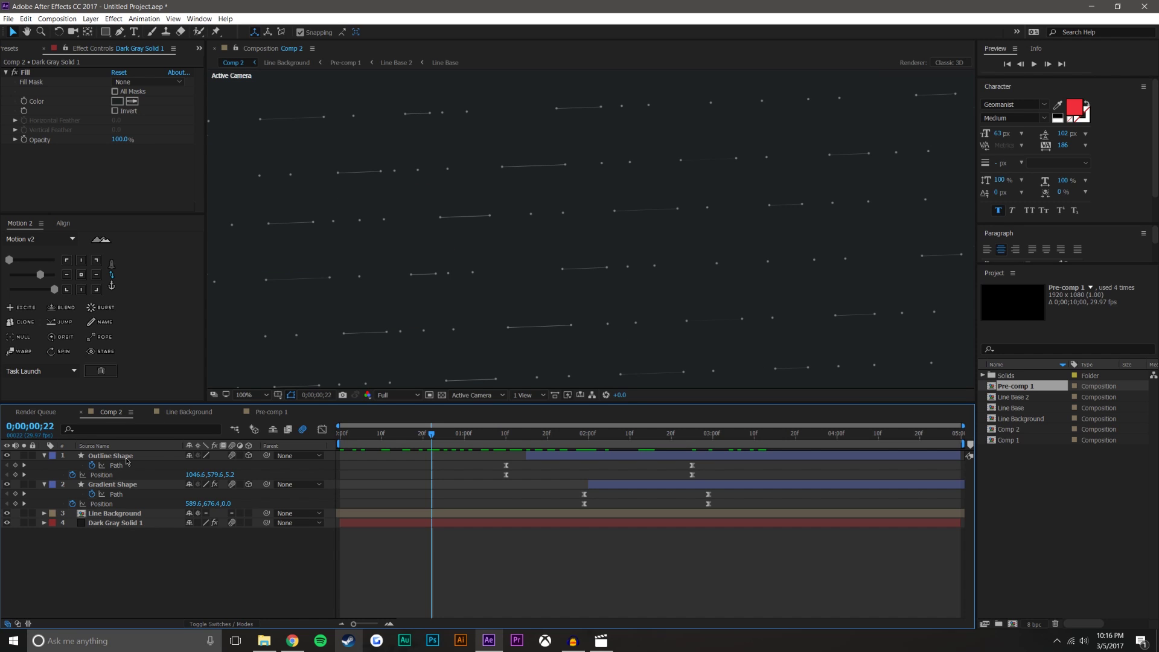
Step: Open the nested Line Base composition by going down through Line Background, Pre-comp 1 and Line Base 2
double_click(114, 513)
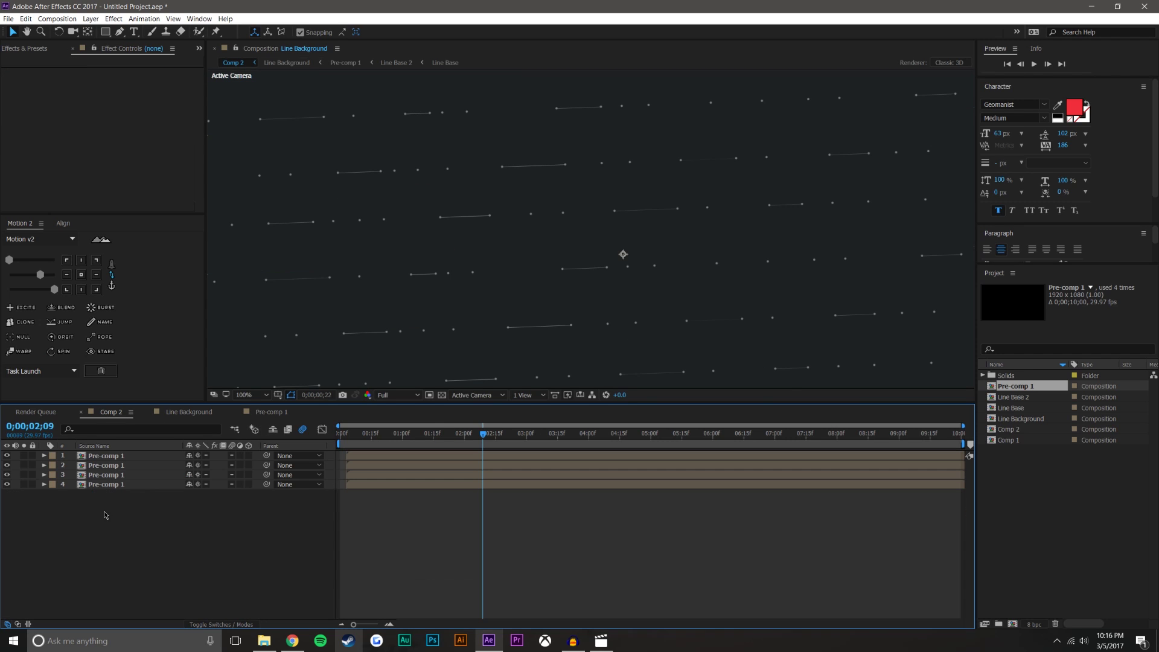
double_click(137, 457)
double_click(114, 455)
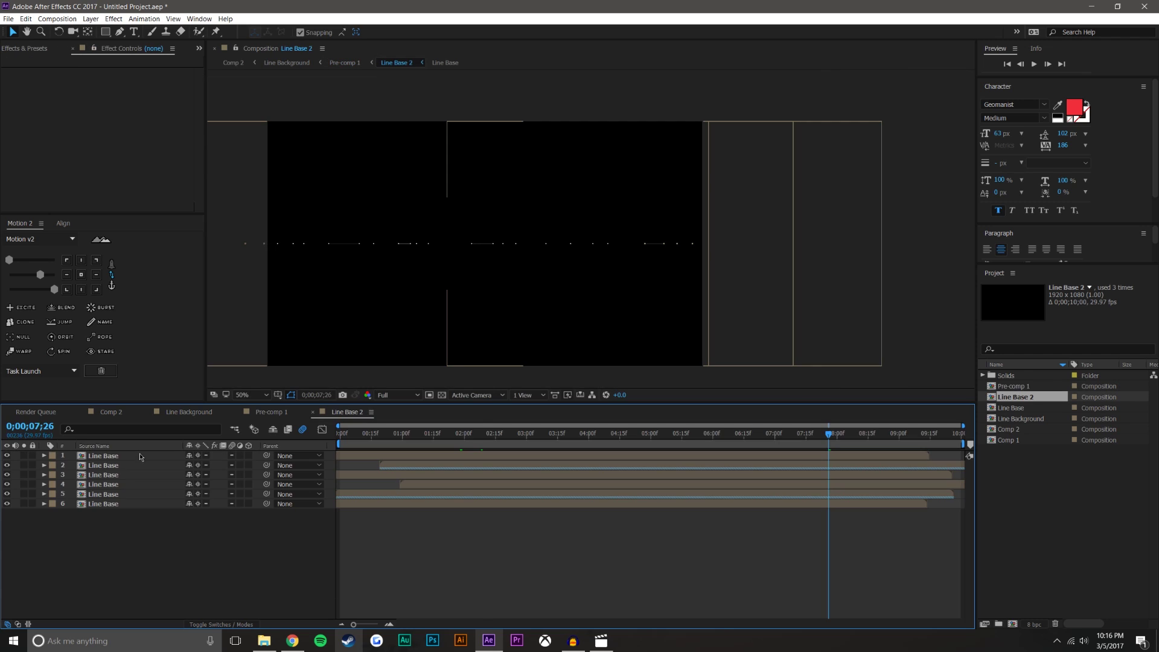
double_click(134, 463)
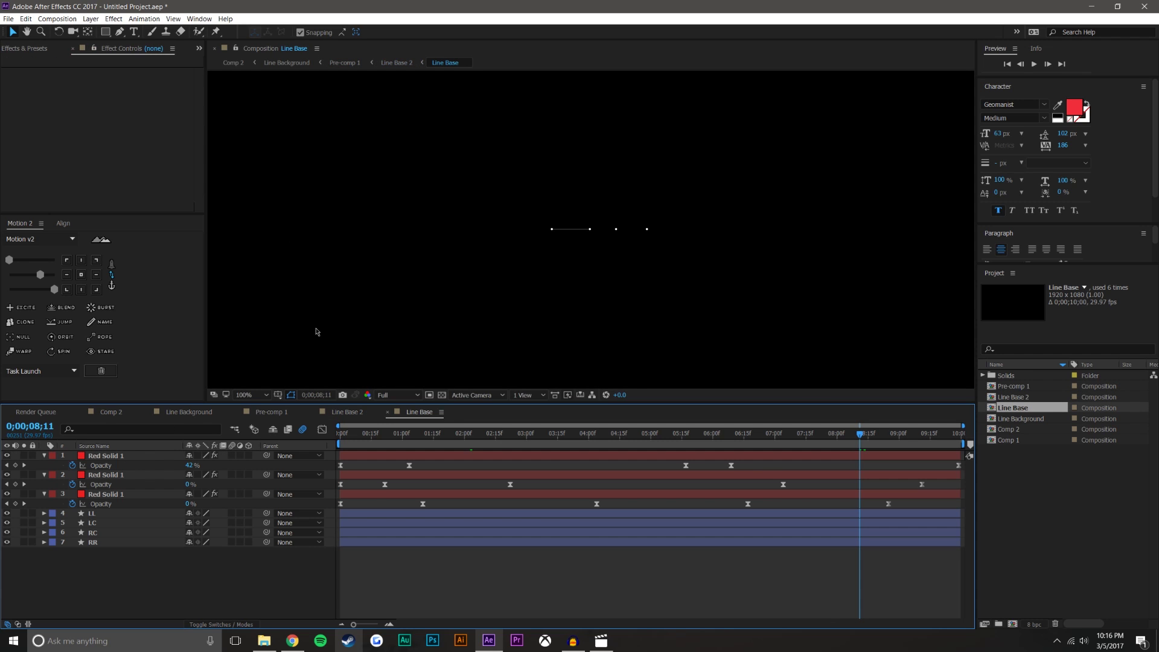
Step: Set the Beam starting thickness of the first Red Solid layer to 1.5
left_click(132, 456)
left_click(121, 495, "shift")
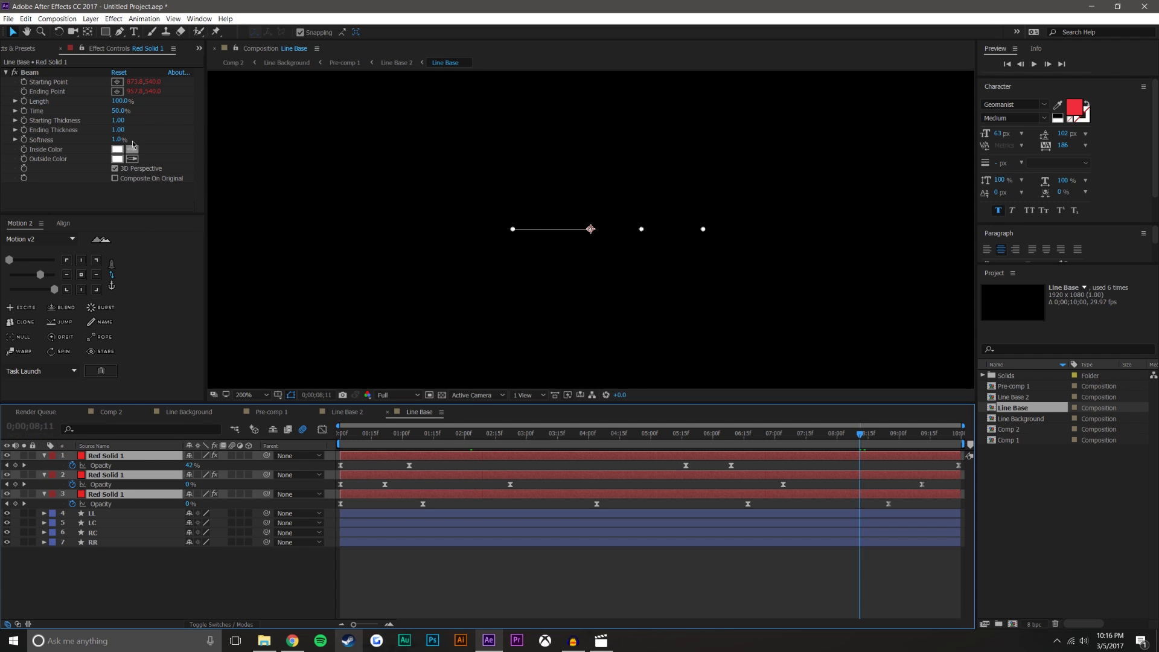
left_click(119, 120)
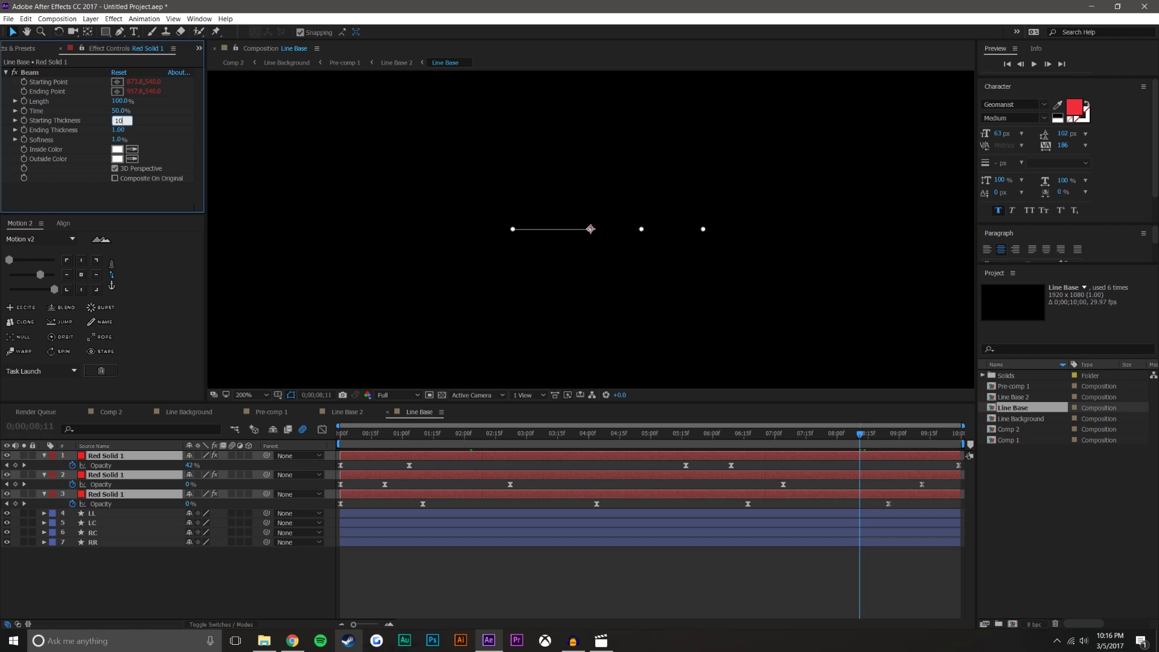
type("1.5")
key("Return")
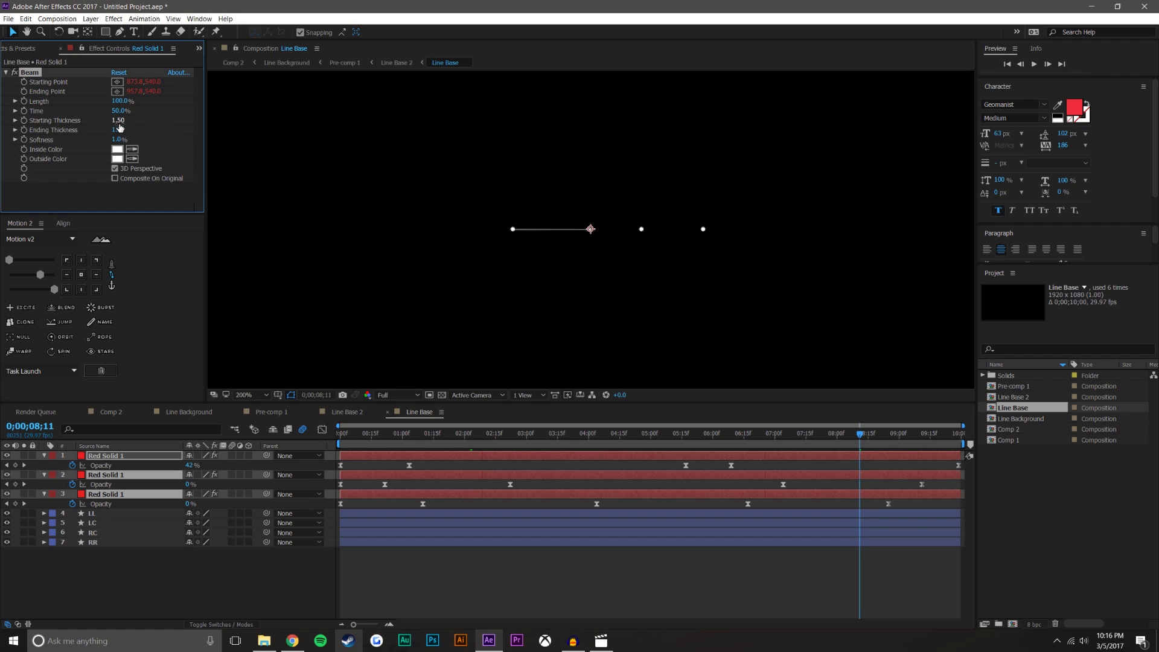
left_click(435, 556)
Step: Set the Beam starting and ending thickness of the second Red Solid layer to 1.5
left_click(144, 478)
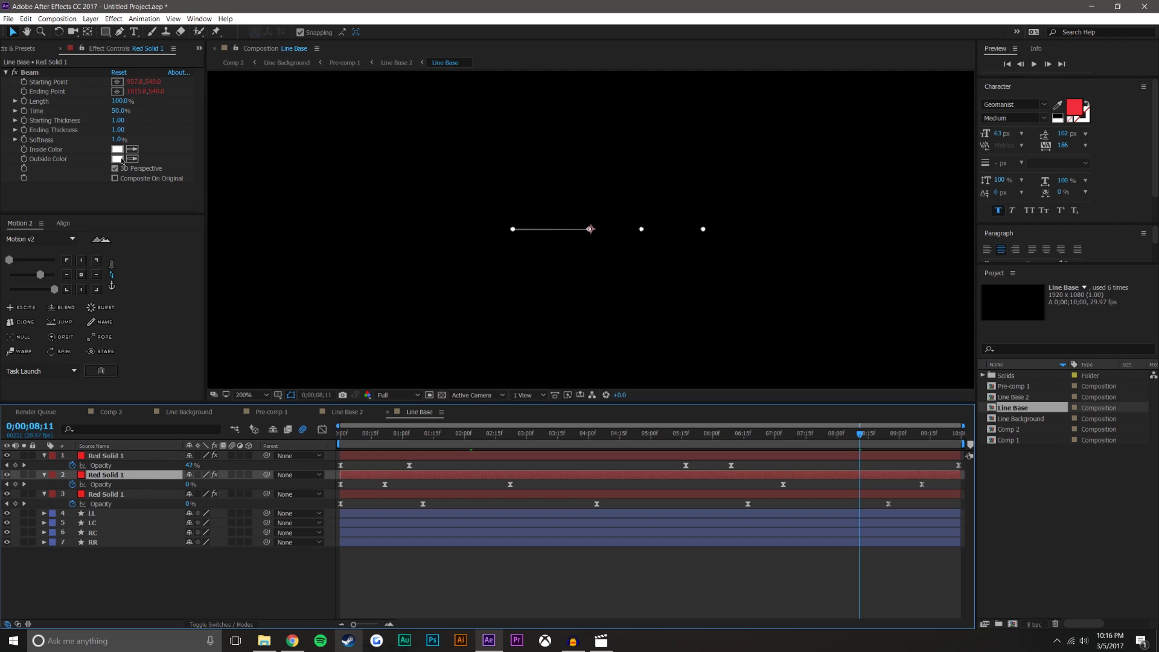
left_click(118, 120)
type("1.5")
key("Return")
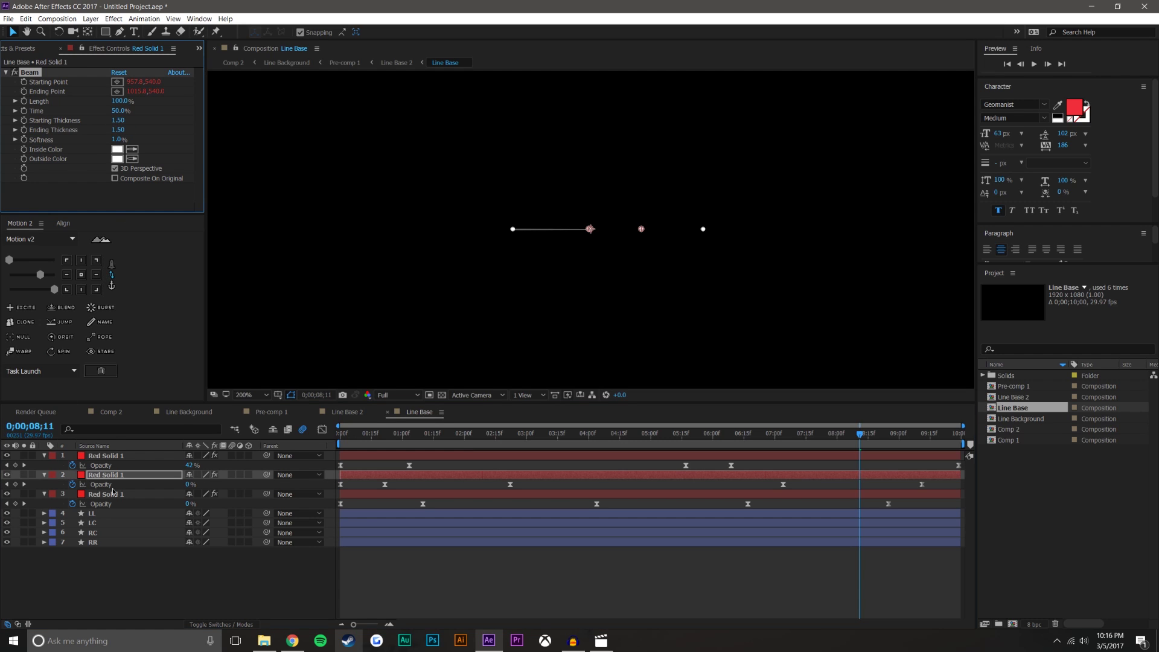
Step: Set the Beam starting and ending thickness of the third Red Solid layer to 1.5
left_click(114, 498)
left_click(118, 121)
type("1.5")
key("Return")
left_click(118, 129)
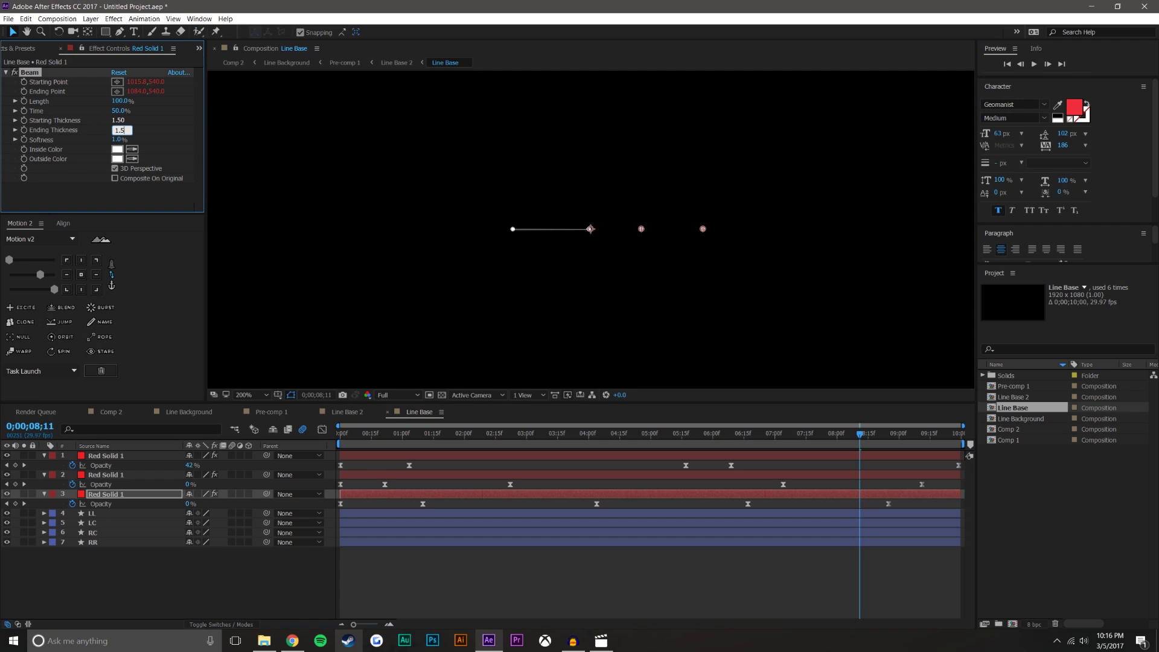
left_click(200, 597)
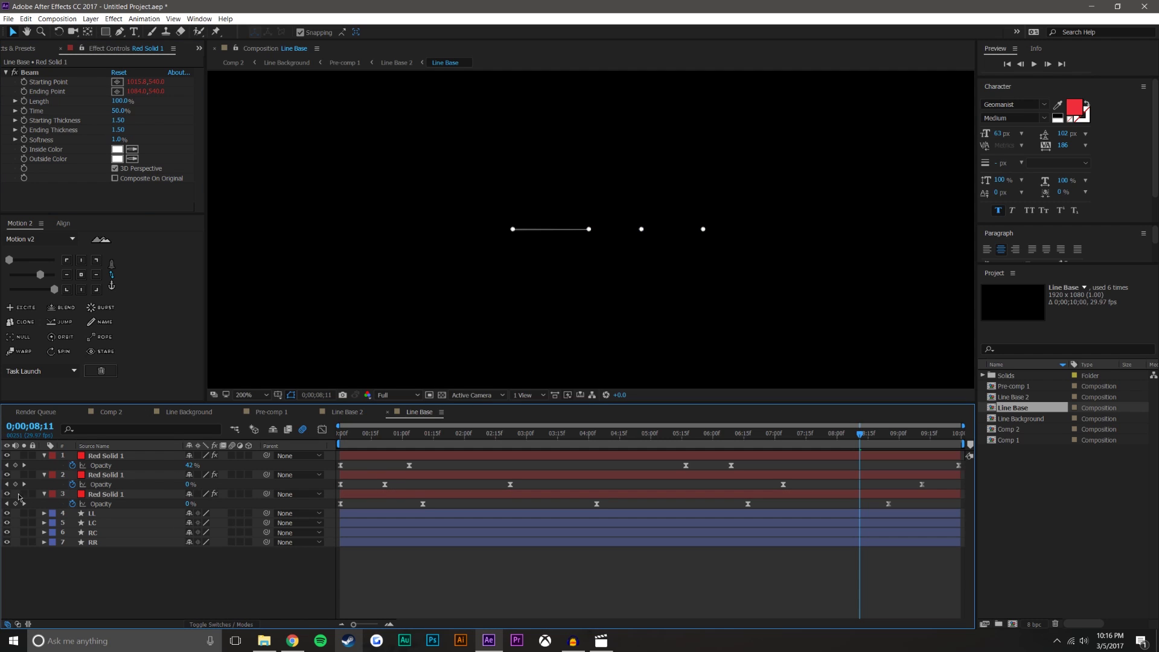
Step: Identify the first Red Solid layer's line by toggling its visibility, and try a Beam starting and ending thickness of 5.7
left_click(8, 455)
left_click(7, 455)
left_click(91, 458)
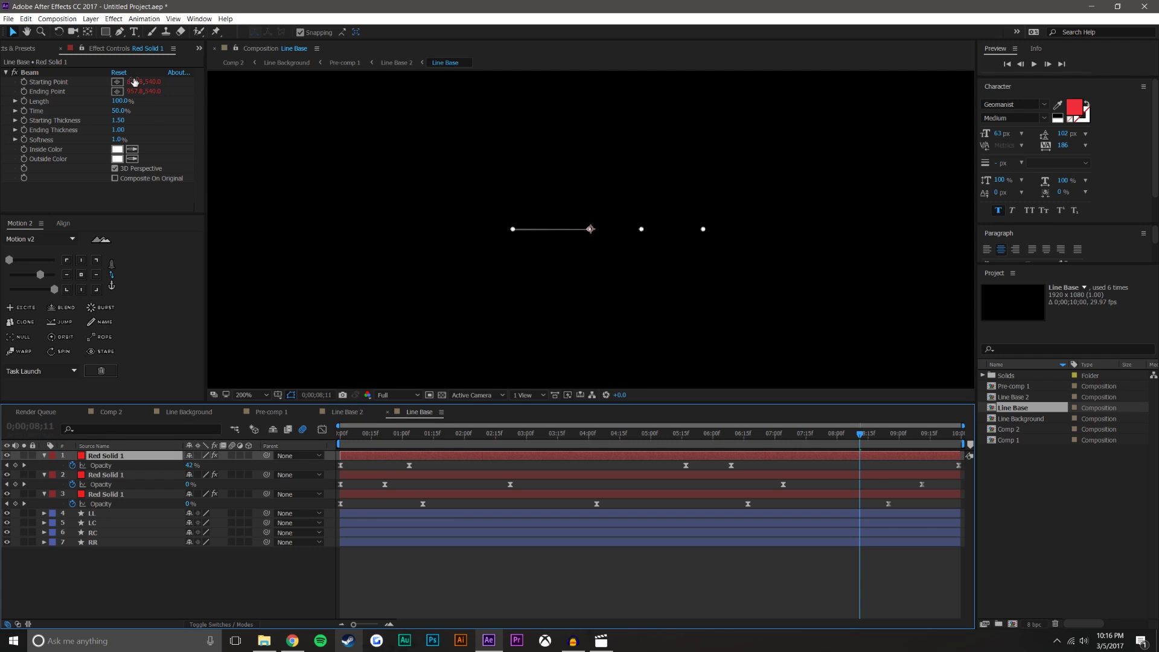
mouse_move(117, 130)
left_mouse_down()
mouse_move(148, 125)
mouse_move(121, 119)
left_mouse_up()
left_click(122, 120)
type("5.7")
left_click(403, 575)
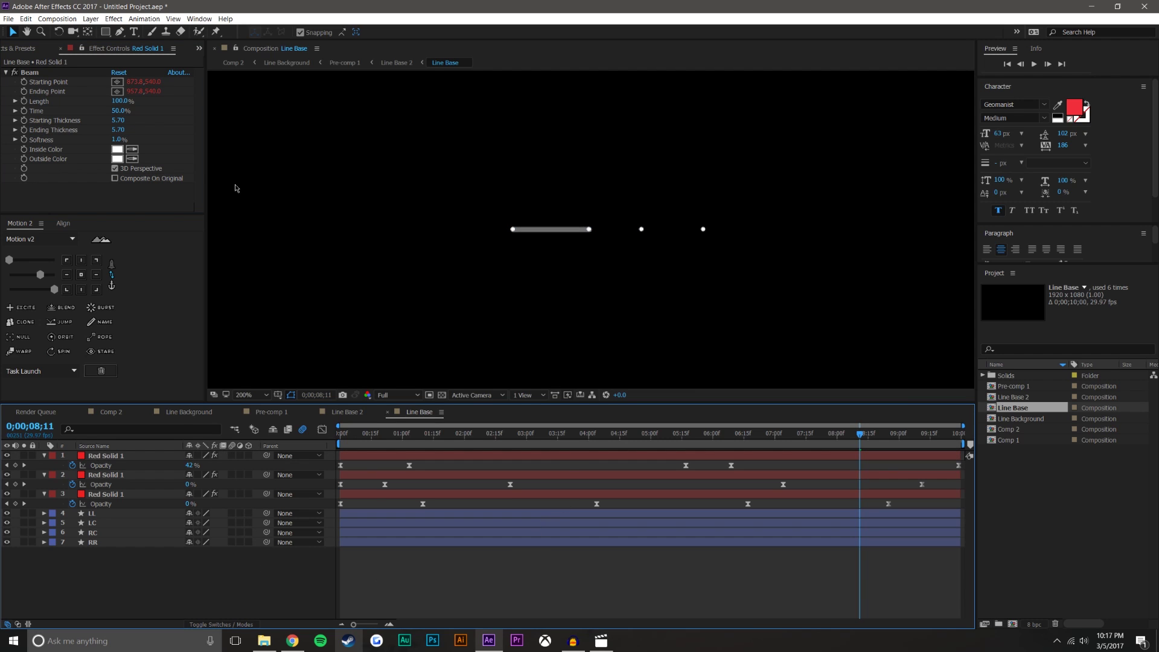
Step: Set the Beam softness of the first Red Solid layer to 0%
left_click_drag(119, 140, 179, 137)
left_click(121, 140)
type("0")
key("Return")
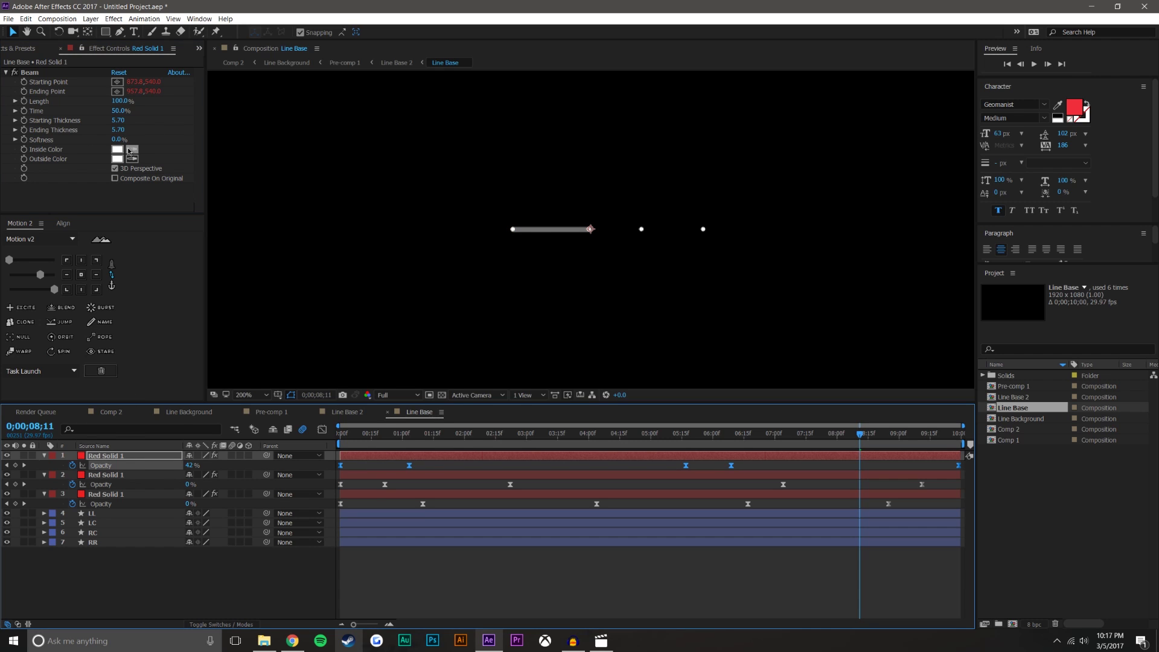
left_click(505, 569)
Step: Move to 0;00;01;01 and set the first Red Solid layer's Beam starting and ending thickness to 1.5
mouse_move(397, 437)
left_mouse_down()
mouse_move(631, 435)
mouse_move(349, 432)
mouse_move(404, 432)
left_mouse_up()
left_click(117, 120)
type("1.5")
key("Tab")
type("1.5")
key("Tab")
Step: Set the Beam starting and ending thickness of the second Red Solid layer to 4
left_click(137, 474)
left_click(118, 120)
type("404")
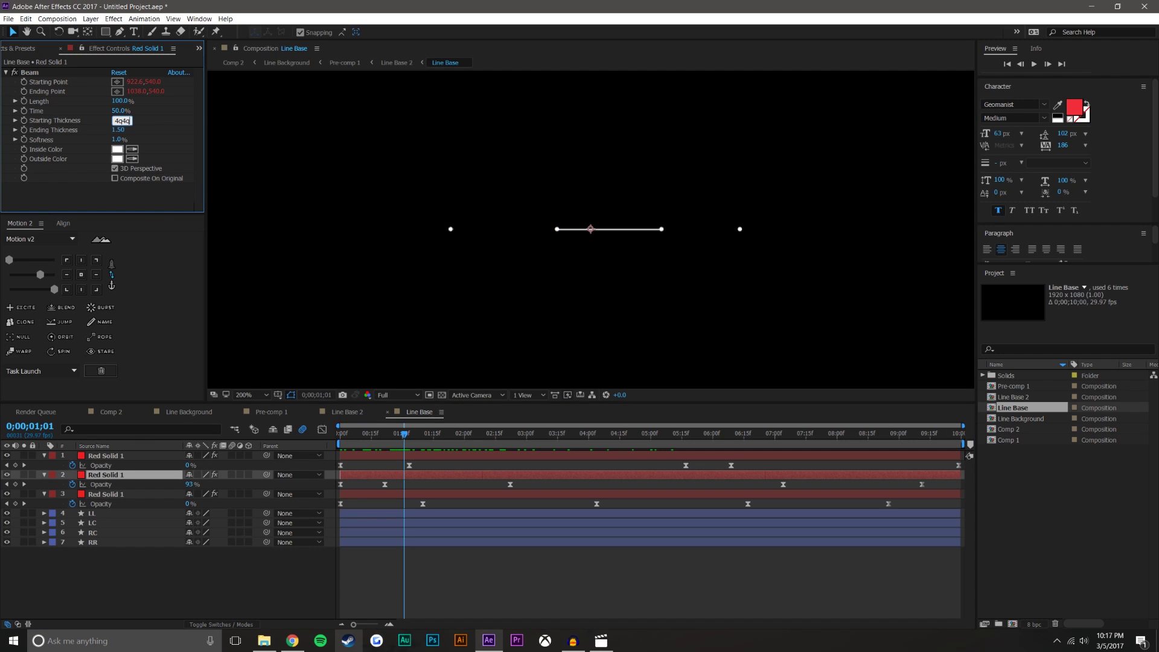
key("Tab")
type("7")
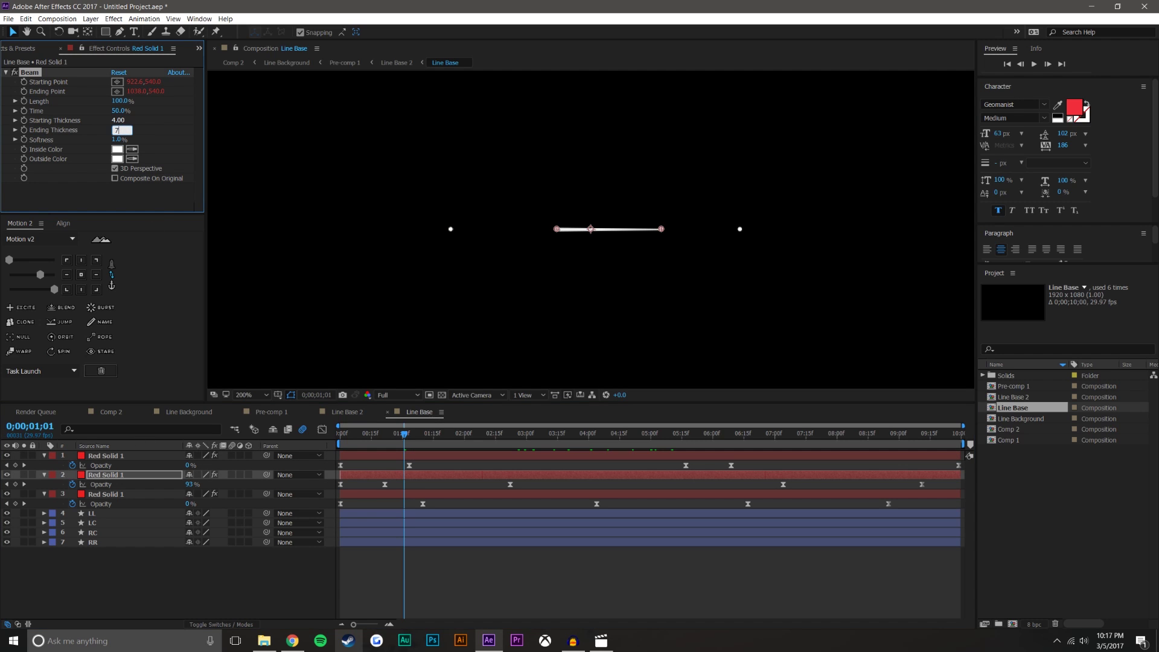
key("Tab")
left_click(116, 130)
type("4")
key("Return")
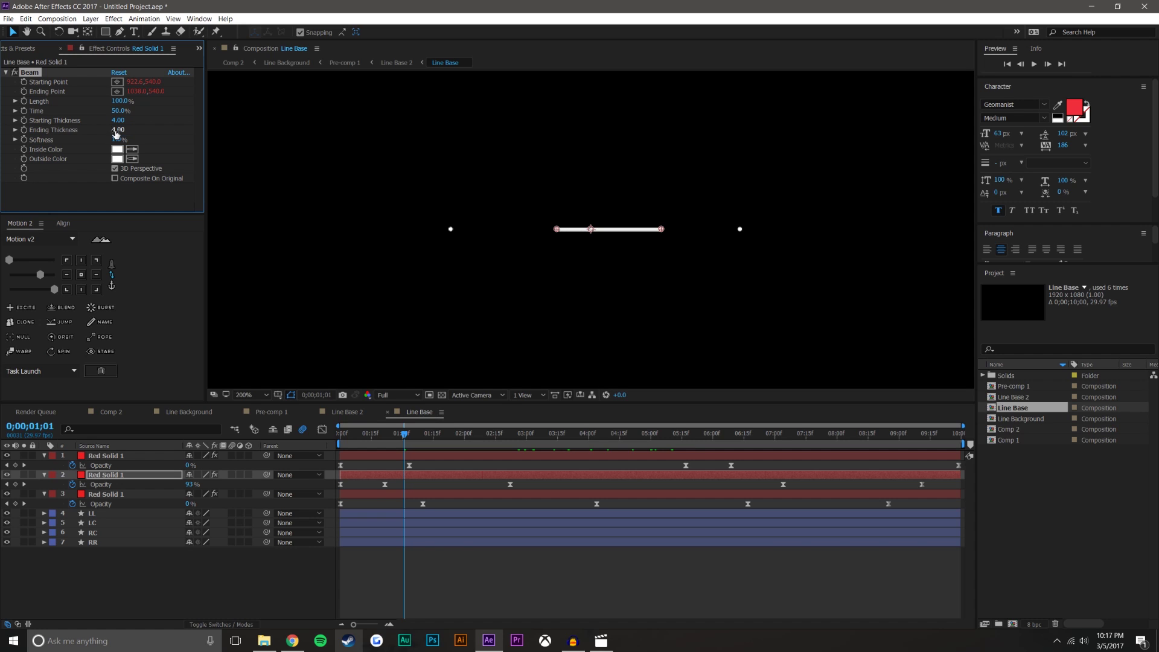
Step: Set the Beam starting and ending thickness of the third Red Solid layer to 4
left_click(110, 495)
left_click(117, 120)
type("4")
key("Tab")
type("4")
key("Tab")
left_click(432, 460)
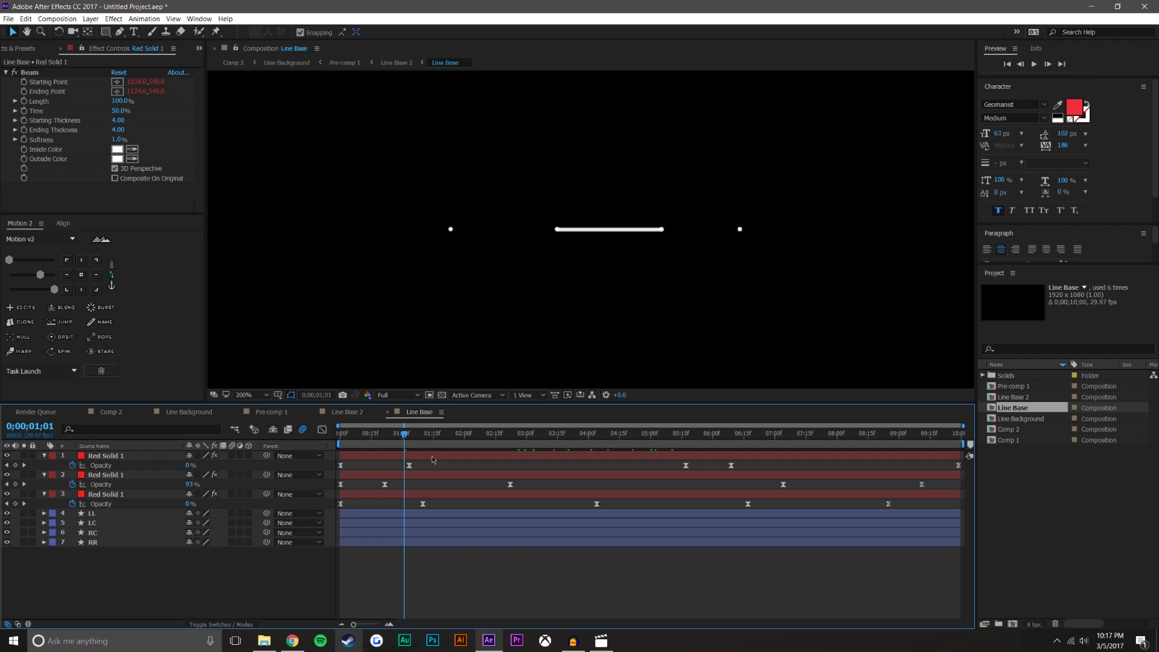
Step: Scrub Line Base to 0;00;03;26, then examine how the thicker lines look in the Line Background composition
left_click_drag(404, 434, 580, 434)
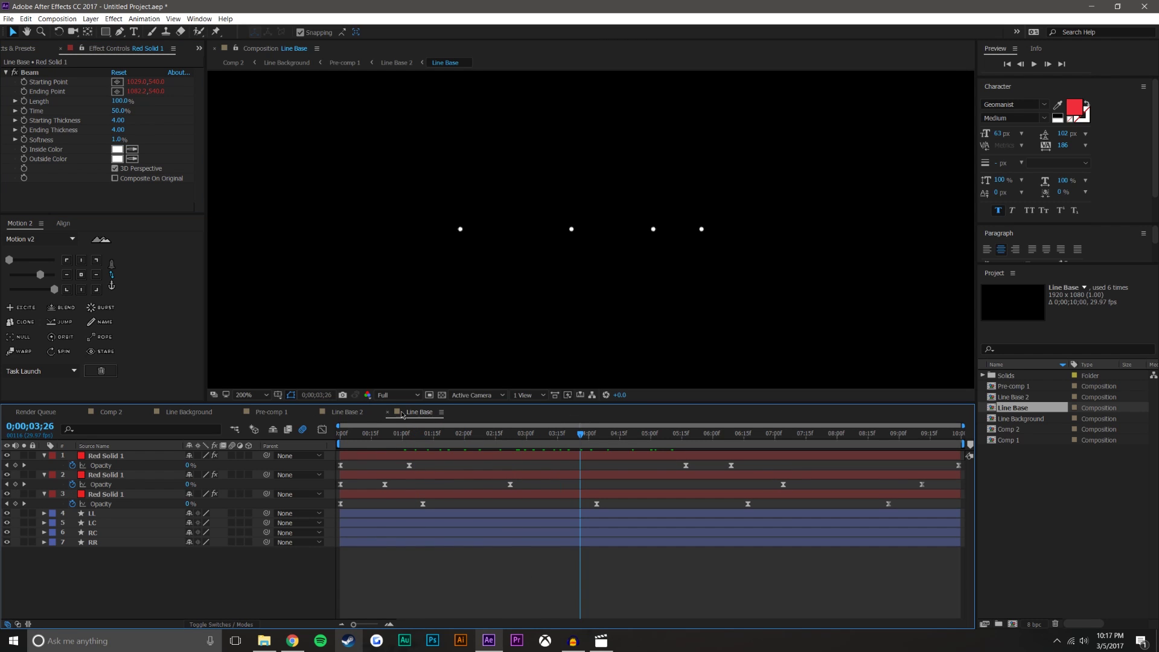
left_click(180, 412)
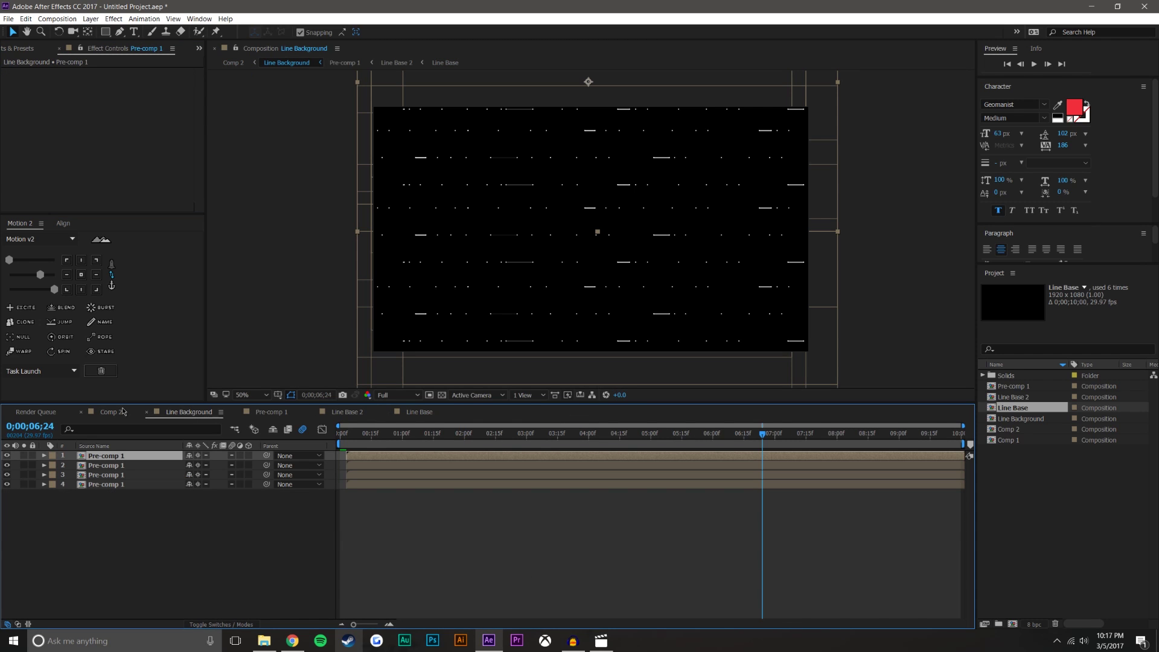
left_click(573, 592)
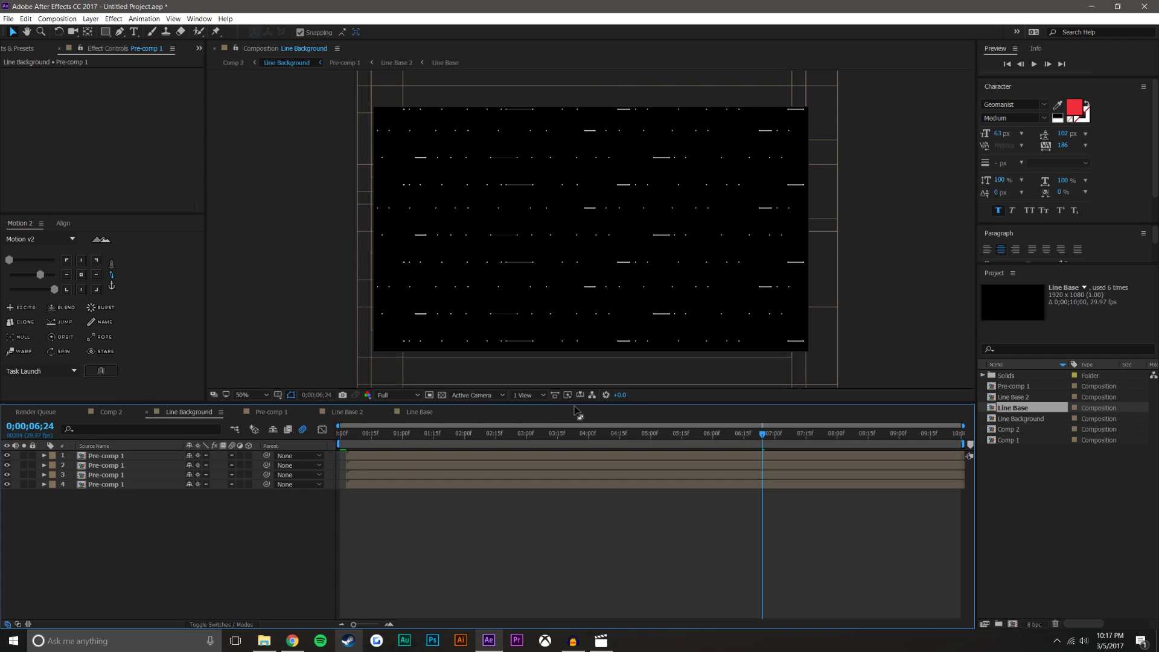
scroll(634, 320, "up", 1)
scroll(639, 324, "down", 2)
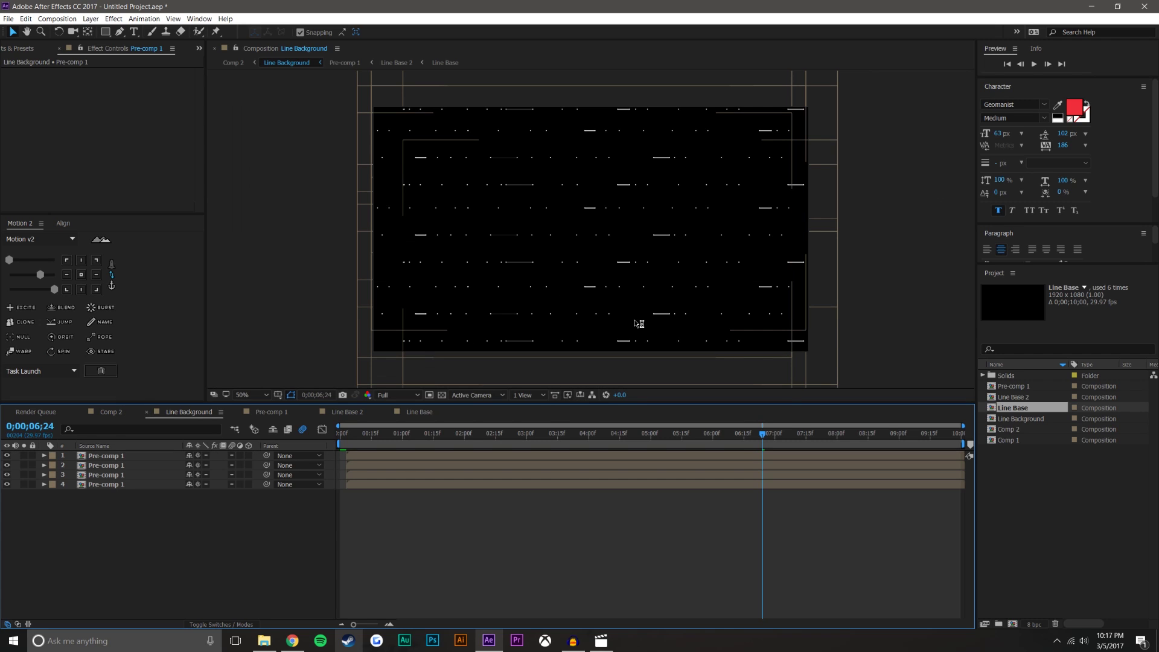
left_click(596, 233)
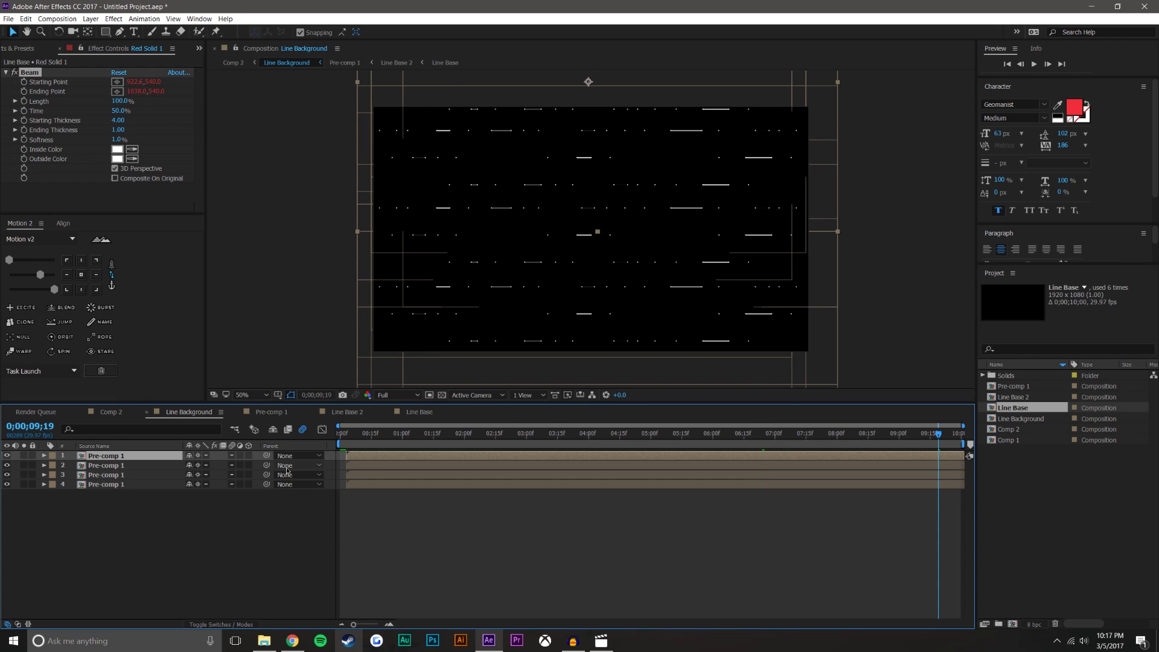
Step: Undo the recent Beam thickness and softness changes back to the first layer's 1.5 starting thickness
key("ctrl+z")
key("ctrl+z")
key("ctrl+z")
key("ctrl+z")
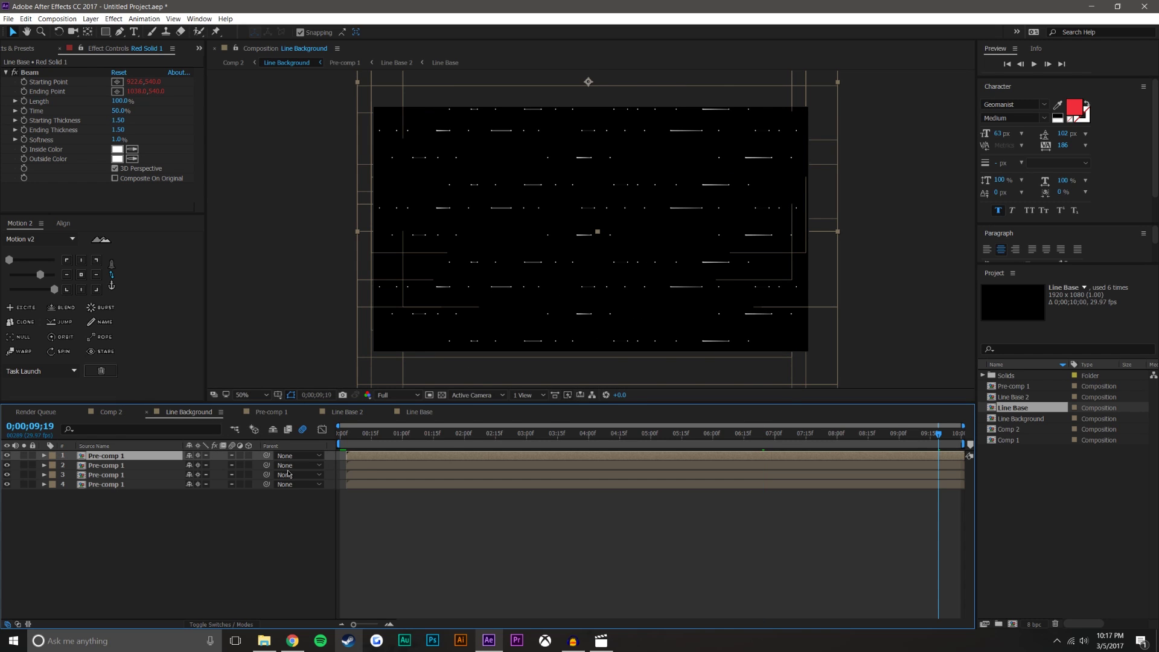
key("space")
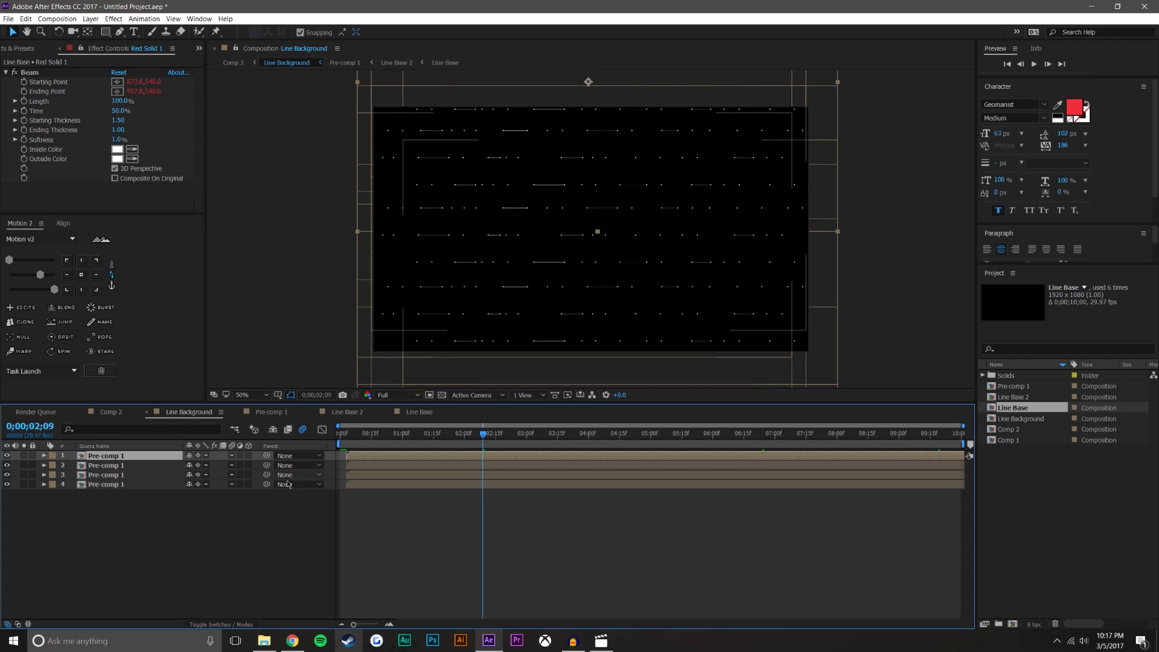
Step: Return to Comp 2 and scrub to 0;00;03;01 to check the assembled logo over the line background
left_click(342, 415)
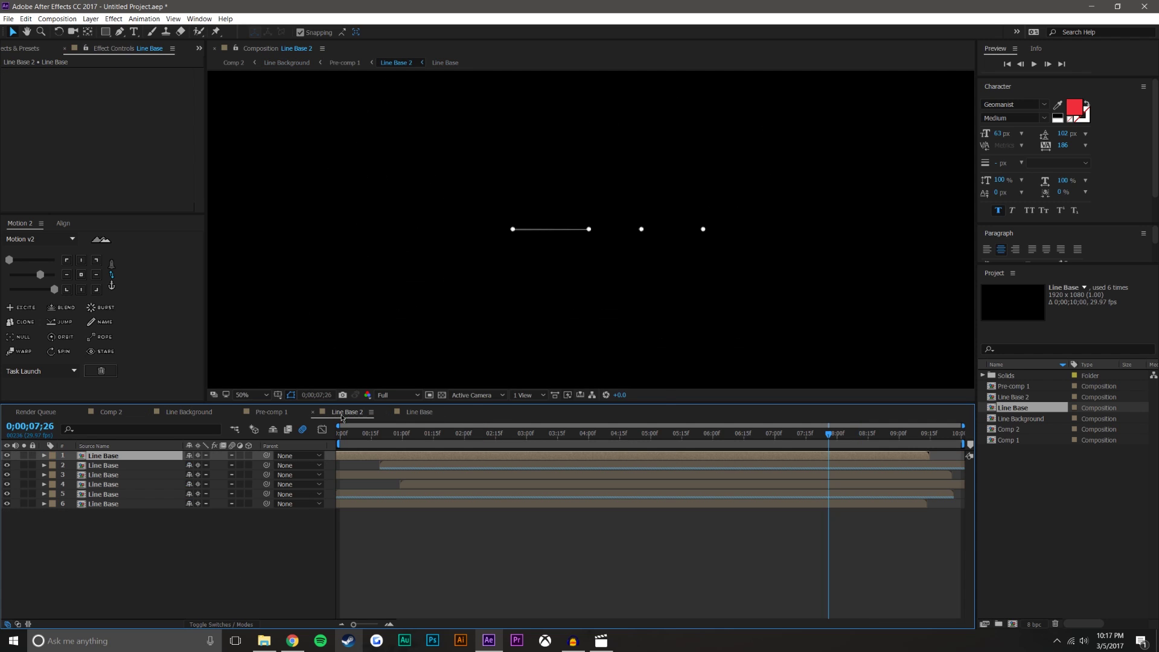
left_click(113, 415)
key("comma")
key("Page_Down")
left_click_drag(462, 436, 717, 435)
left_click(811, 578)
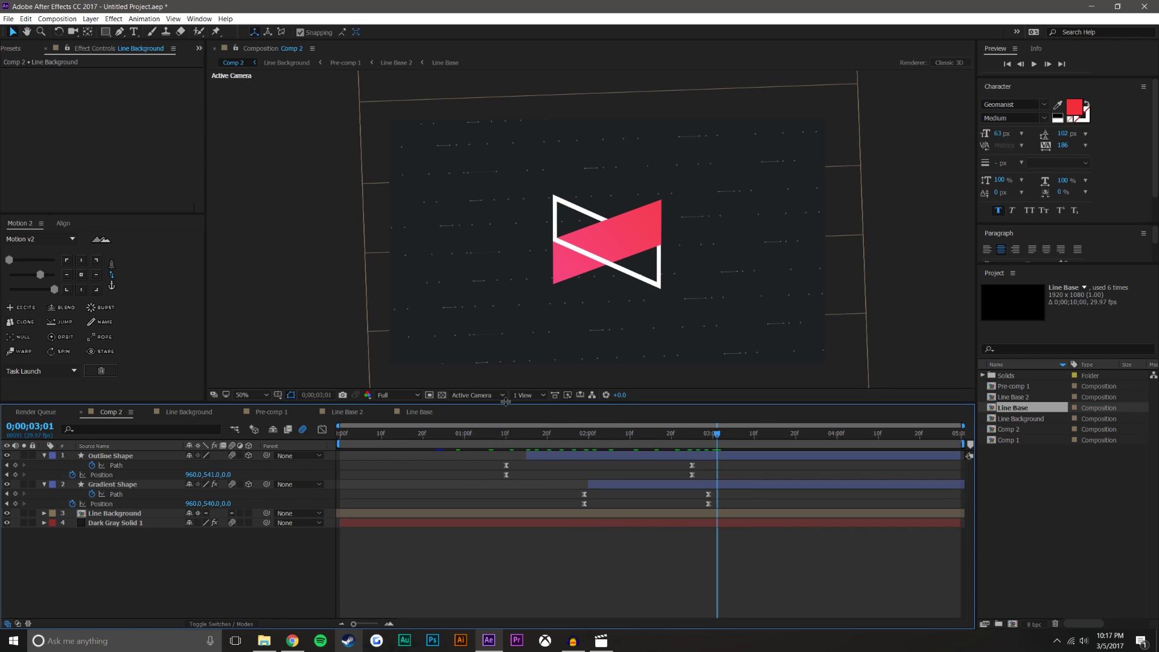
Step: Draw a straight white 20 px stroke with the Pen tool along the upper edge of the pink gradient shape
key("period")
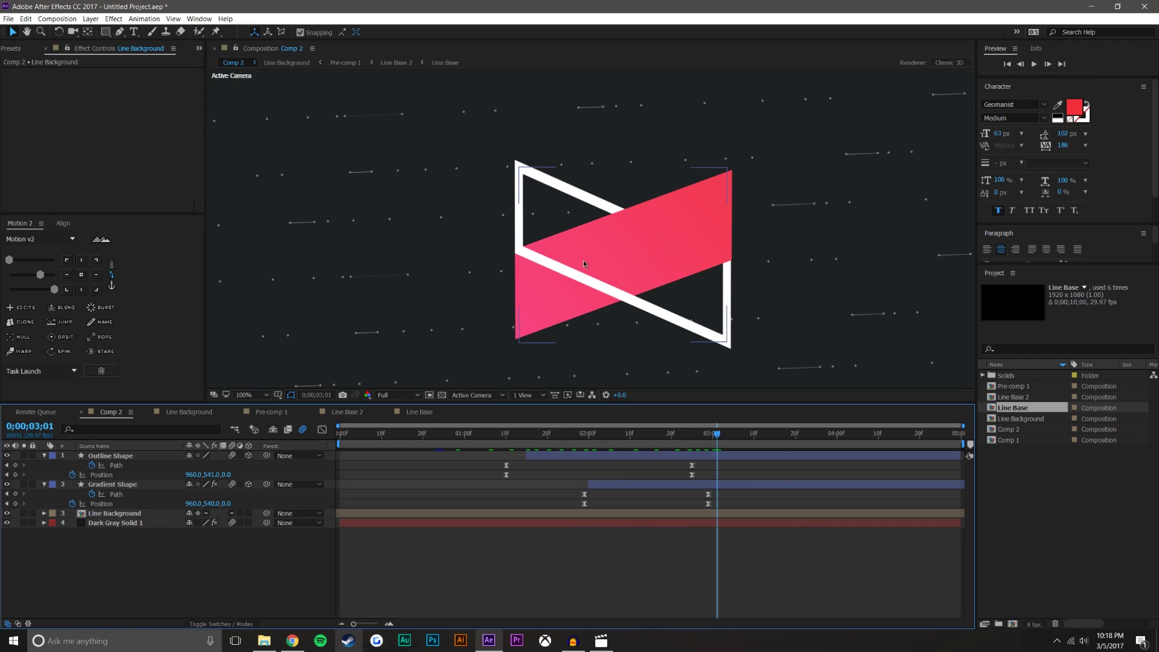
left_click(12, 49)
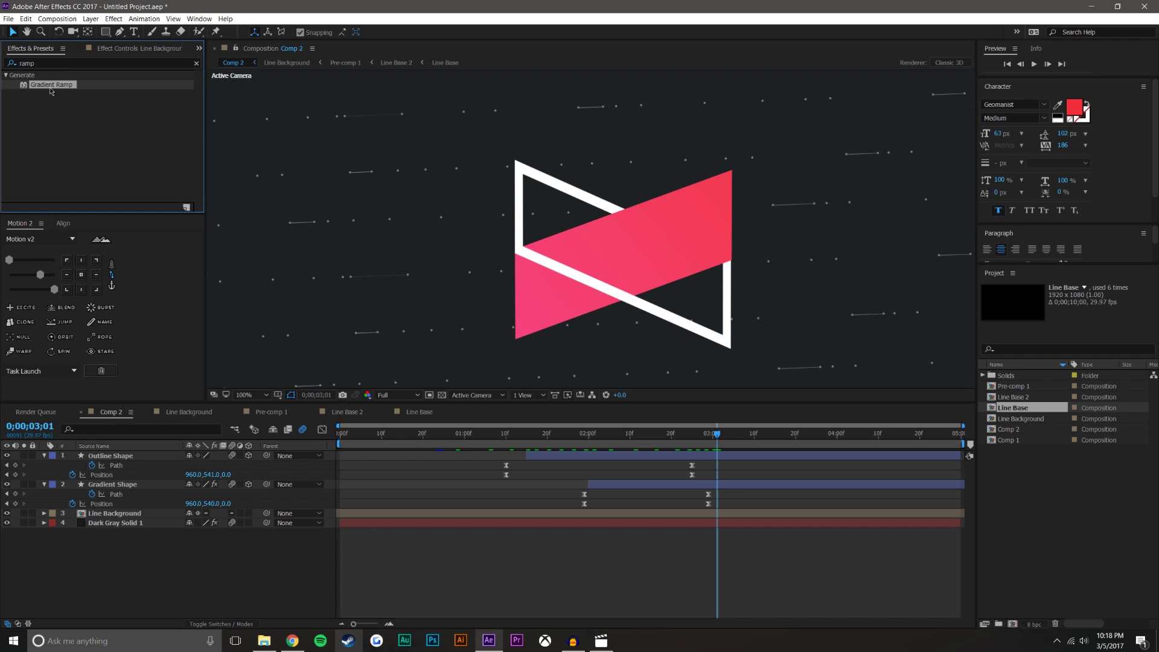
left_click(119, 31)
left_click(732, 171)
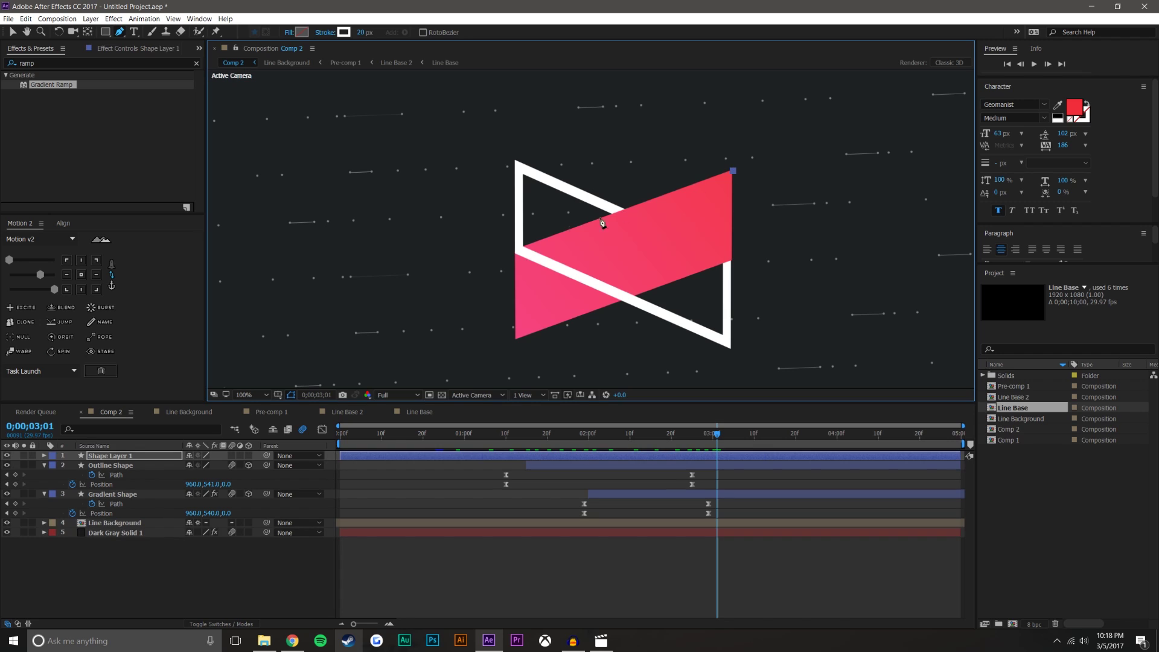
left_click(515, 253)
key("v")
key("period")
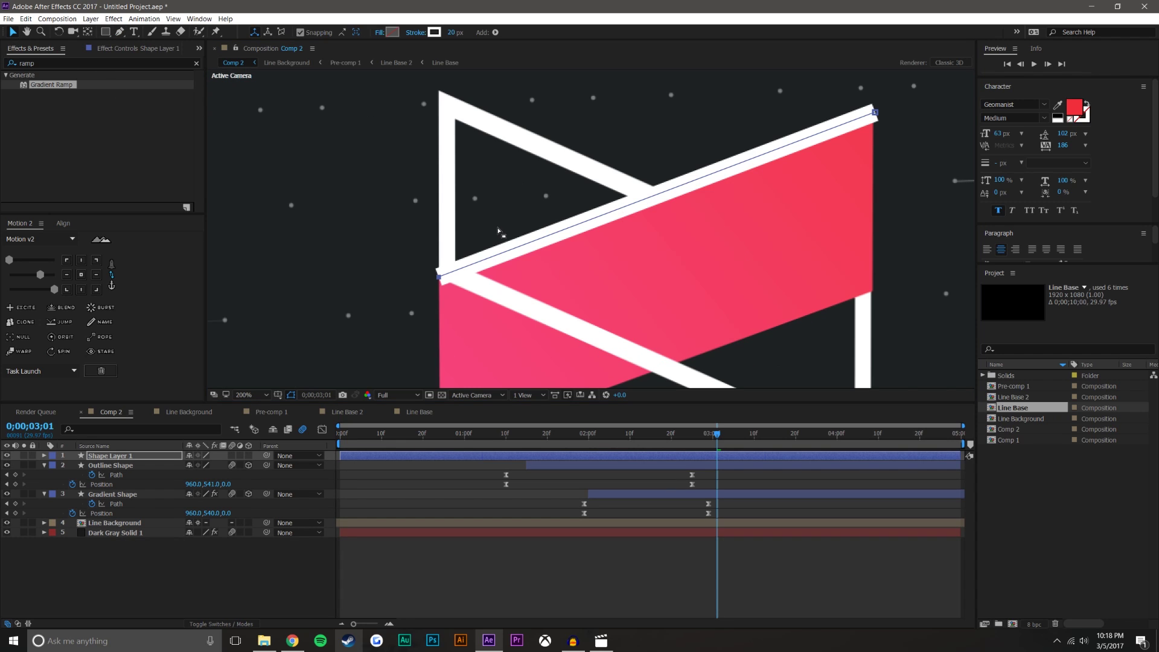
Step: Thin the line's stroke to 2 px and try to fit the line exactly along the gradient shape's upper edge
left_click_drag(439, 276, 442, 272)
left_click_drag(451, 32, 433, 33)
left_click_drag(433, 33, 431, 34)
scroll(477, 269, "up", 1)
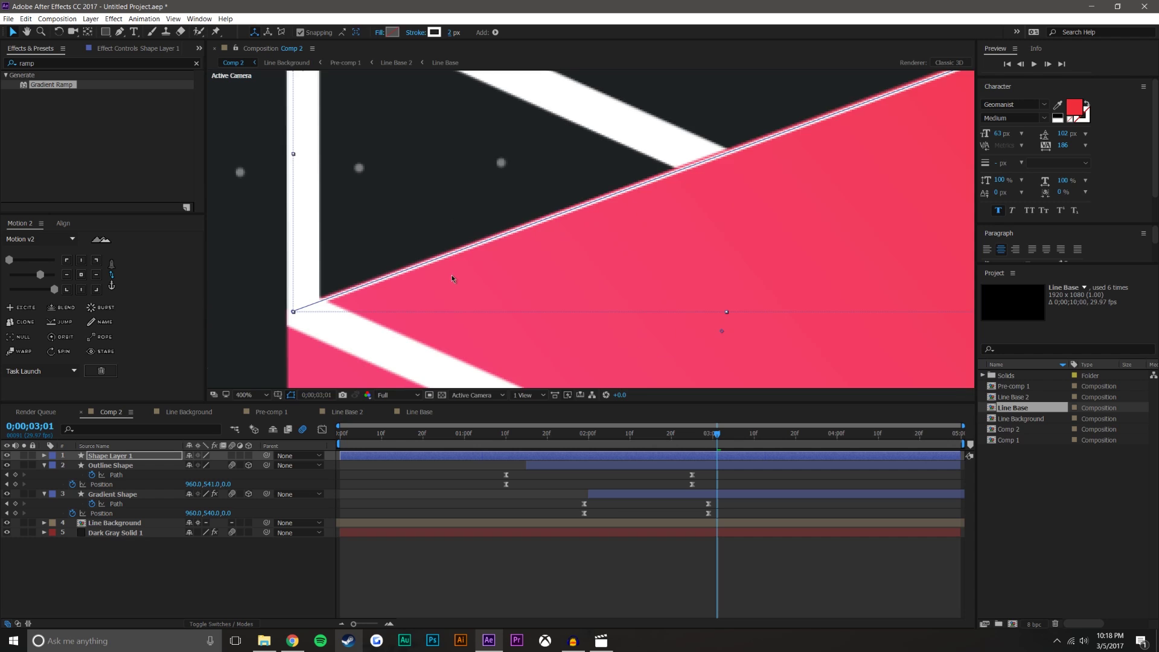
left_click_drag(447, 274, 744, 239)
left_click_drag(590, 276, 589, 278)
left_click_drag(742, 202, 372, 314)
left_click_drag(845, 178, 437, 303)
left_click_drag(676, 194, 667, 196)
scroll(667, 195, "down", 4)
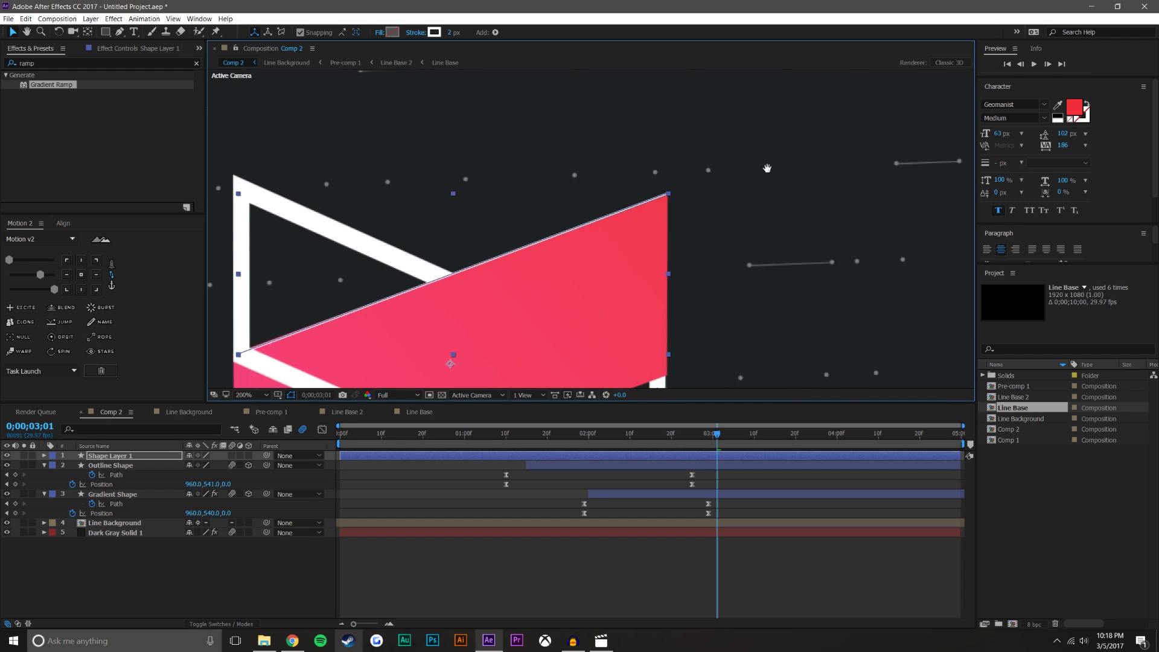
Step: Delete the line's shape layer, Shape Layer 1, from Comp 2
left_click(260, 549)
scroll(545, 282, "up", 2)
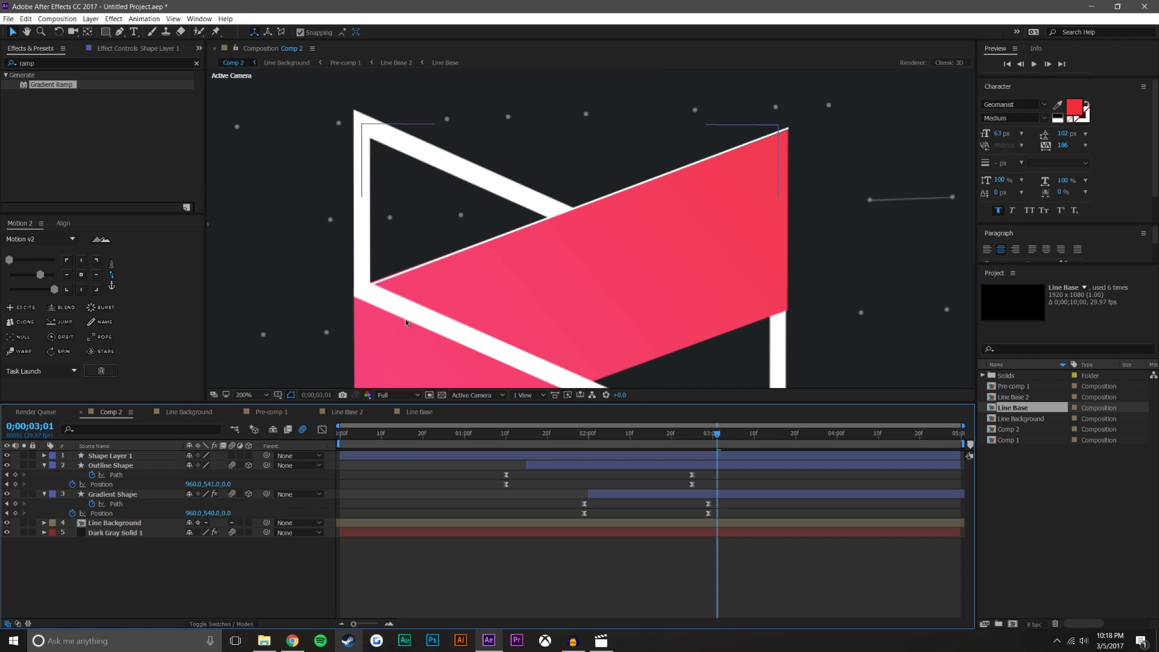
left_click(124, 457)
key("Delete")
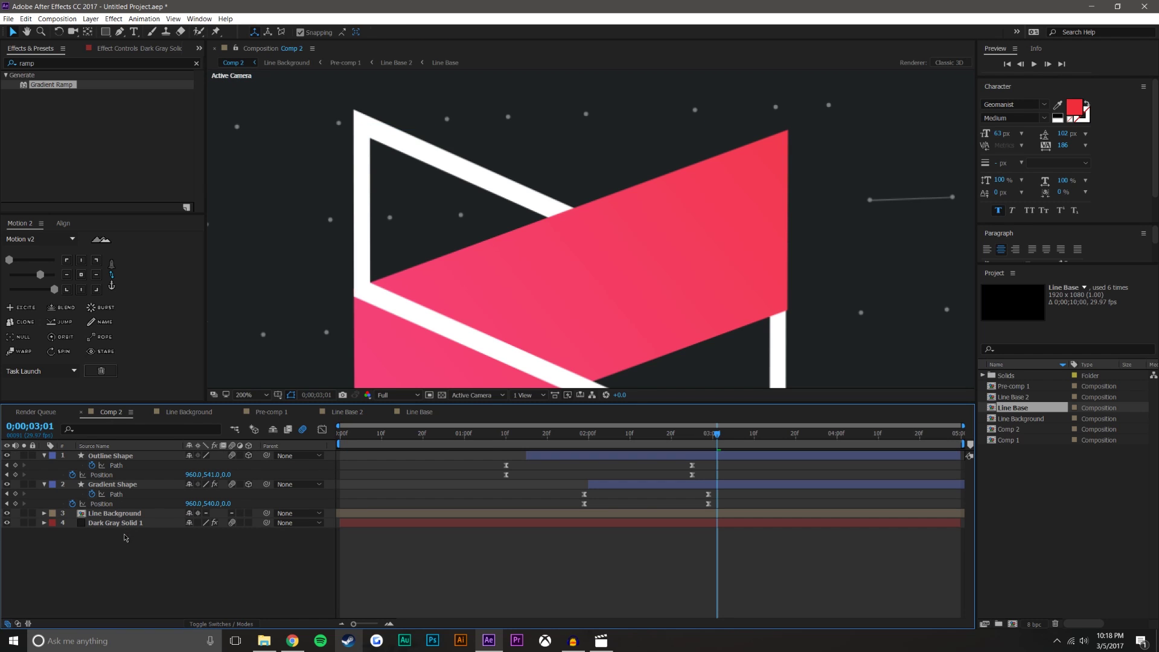
Step: Draw a straight horizontal white line with the Pen tool just above the logo, extending past both its sides
key("g")
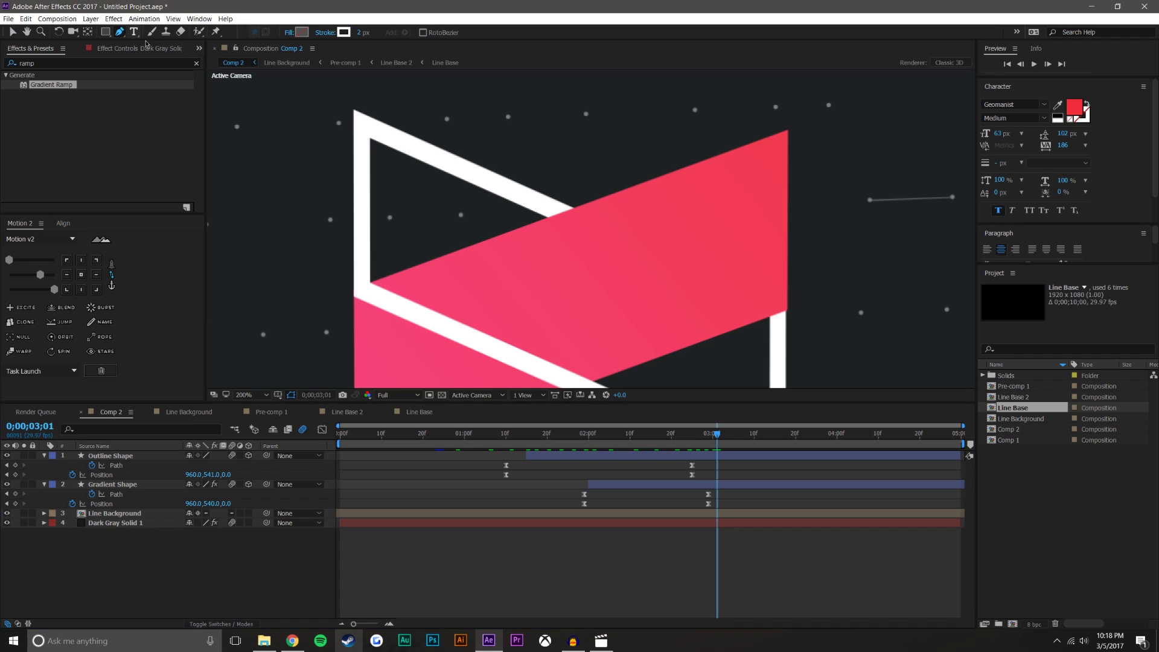
scroll(522, 264, "down", 1)
left_click(441, 155)
left_click(749, 154, "shift")
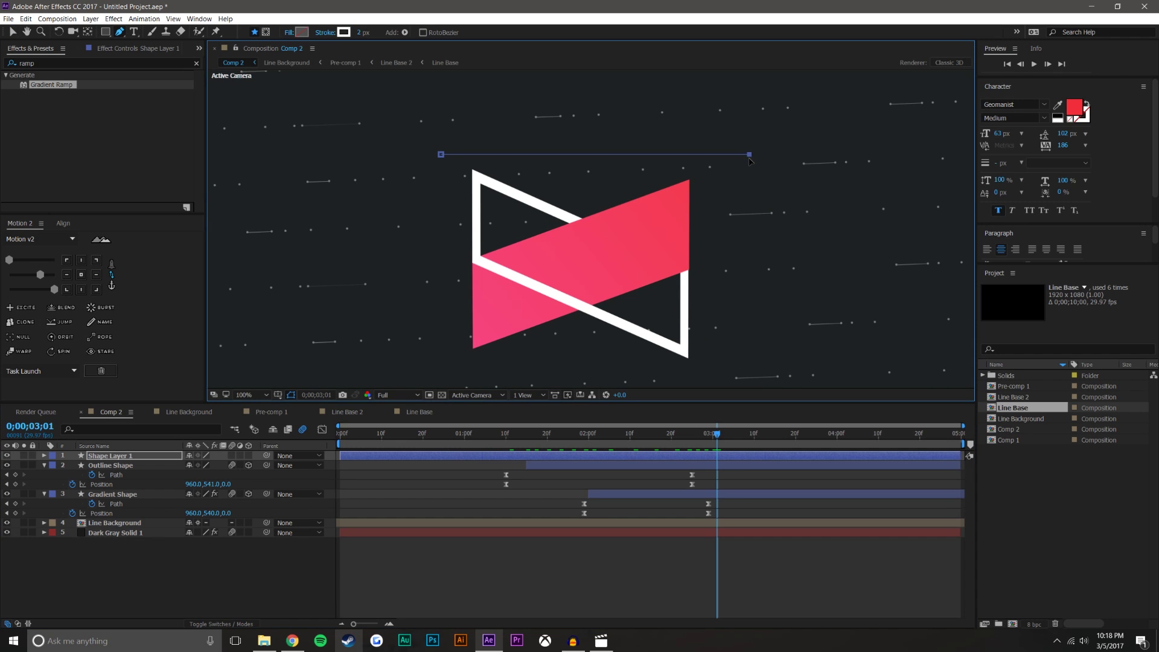
left_click(13, 32)
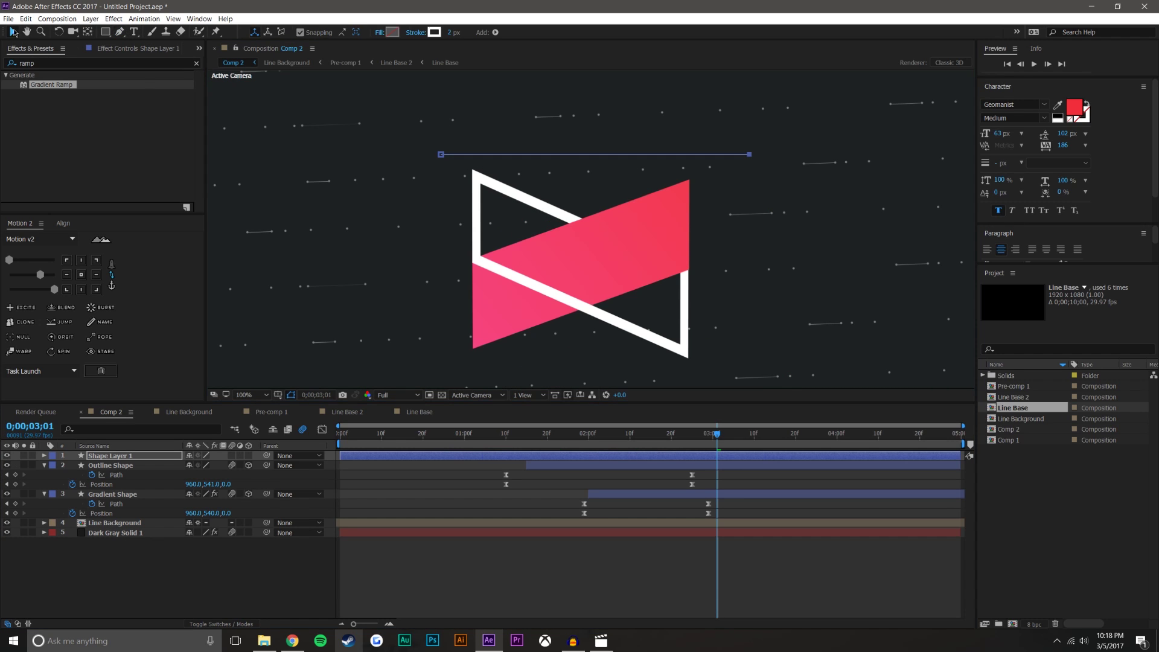
left_click(277, 570)
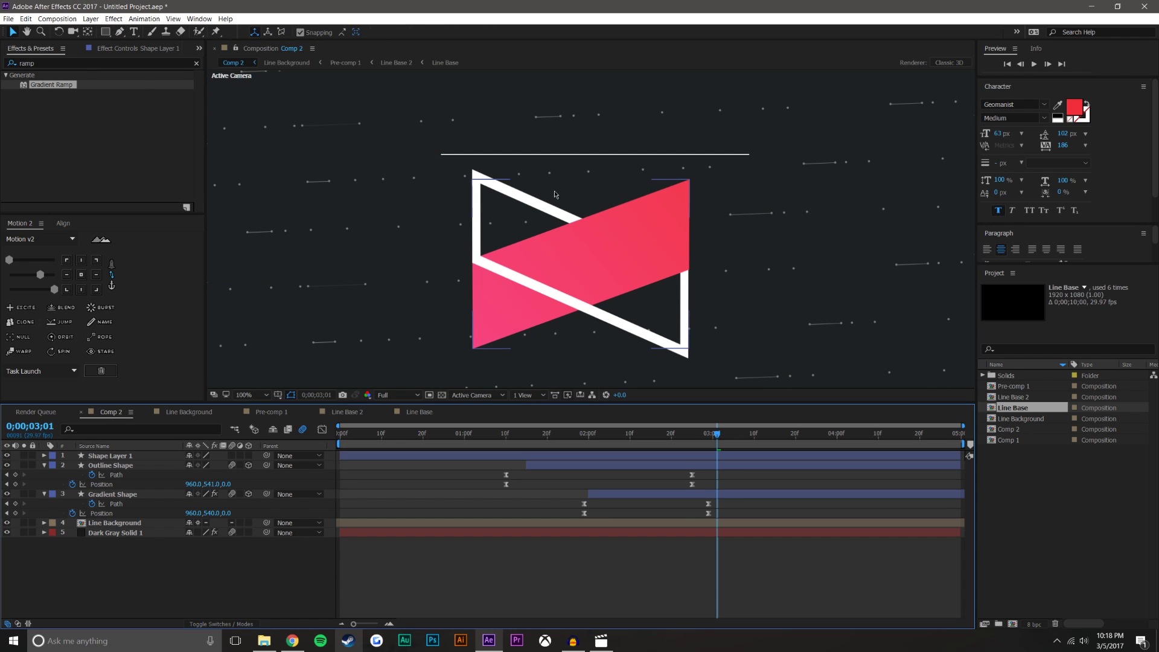
Step: Set the horizontal line's stroke width to 2.5 px
left_click(128, 457)
type("2.5")
key("Return")
left_click(263, 583)
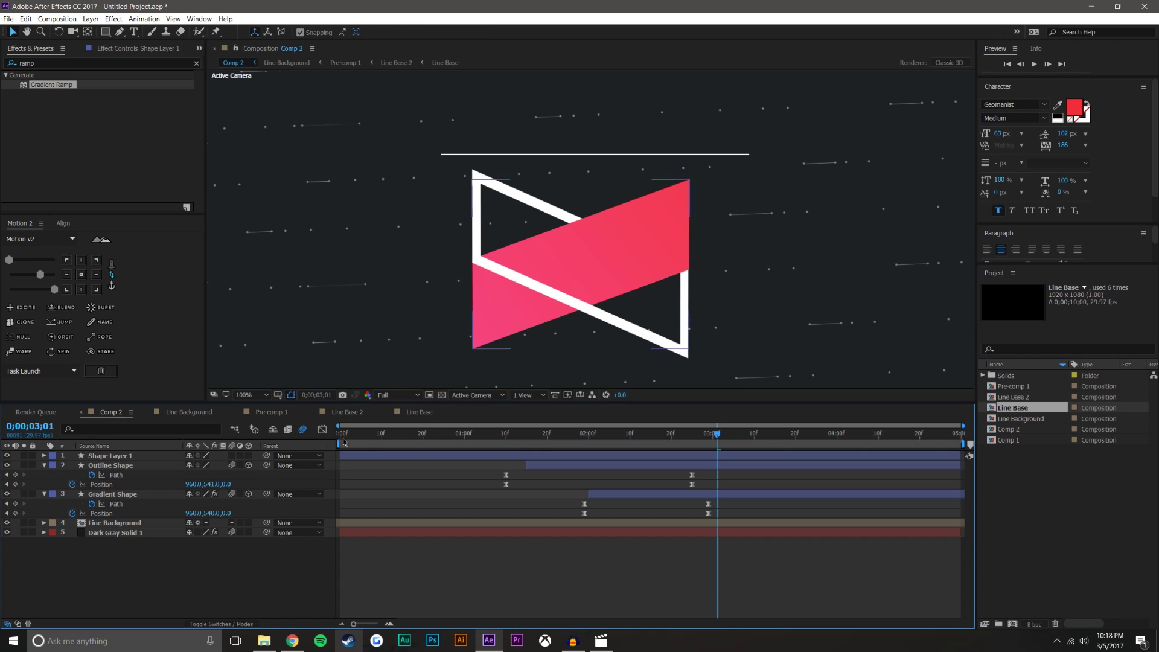
left_click(534, 155)
left_click(148, 457)
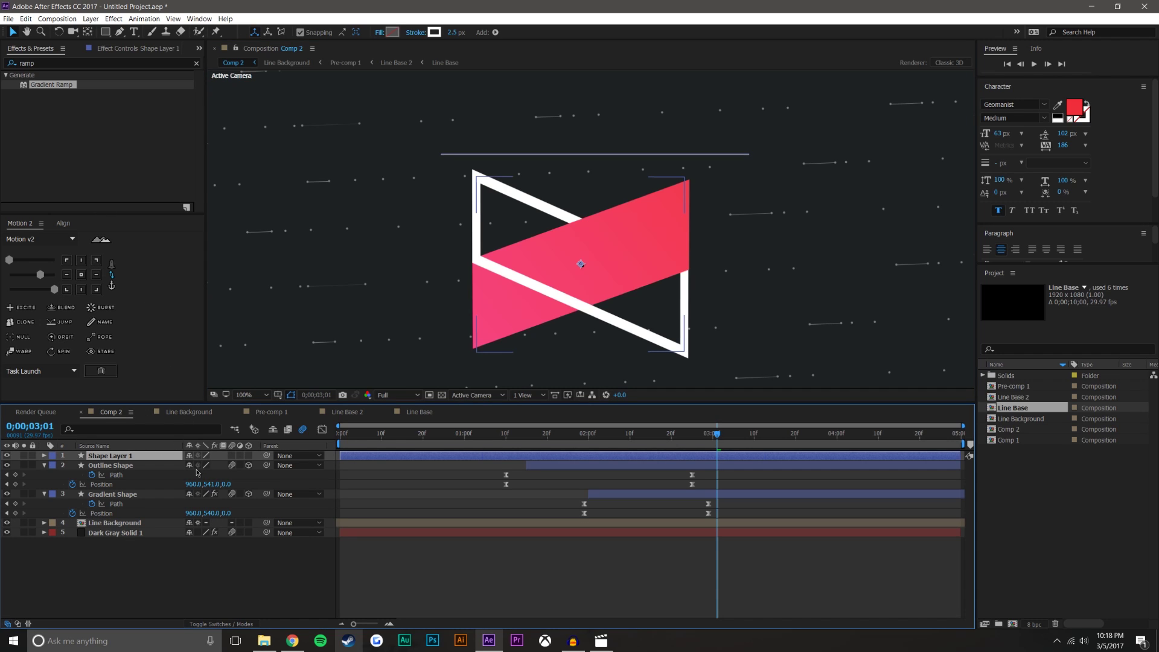
Step: Go to 0;00;03;12 and add Trim Paths to the line's shape layer
left_click(44, 456)
left_click(254, 465)
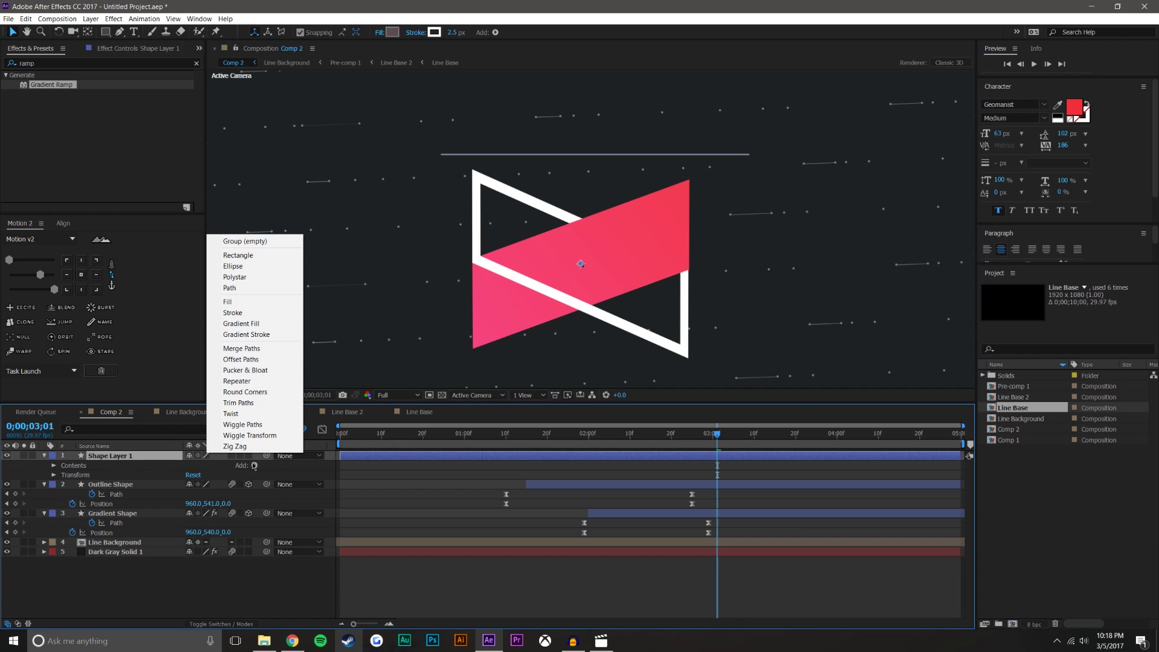
left_click(288, 583)
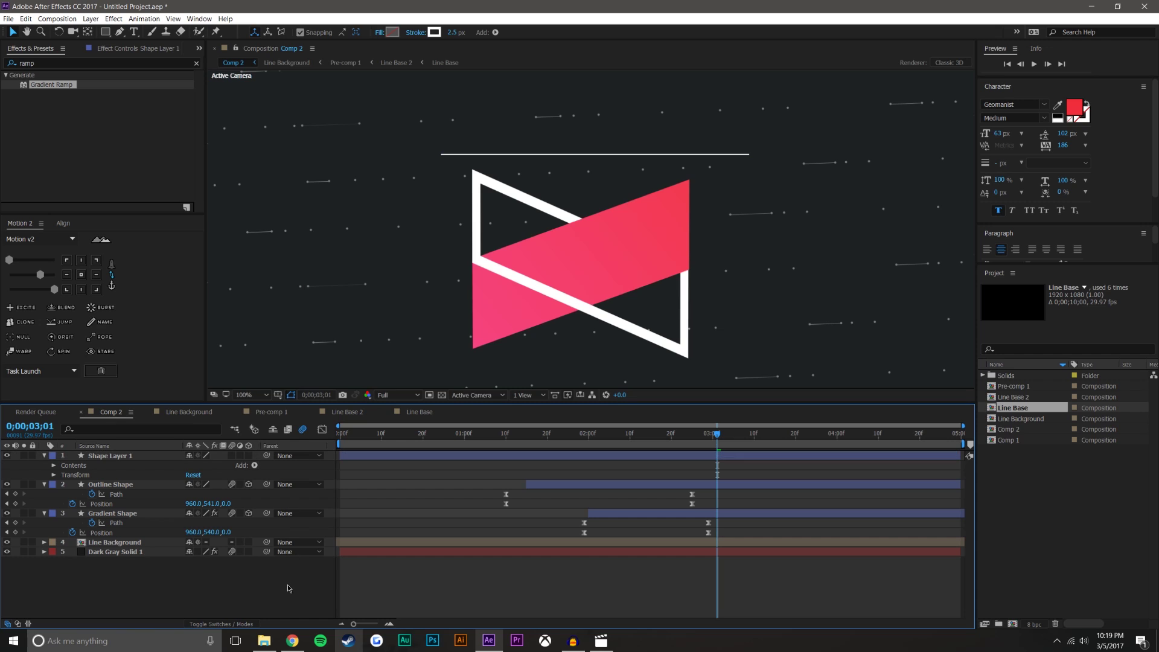
left_click(134, 456)
left_click(644, 588)
left_click_drag(716, 437, 763, 435)
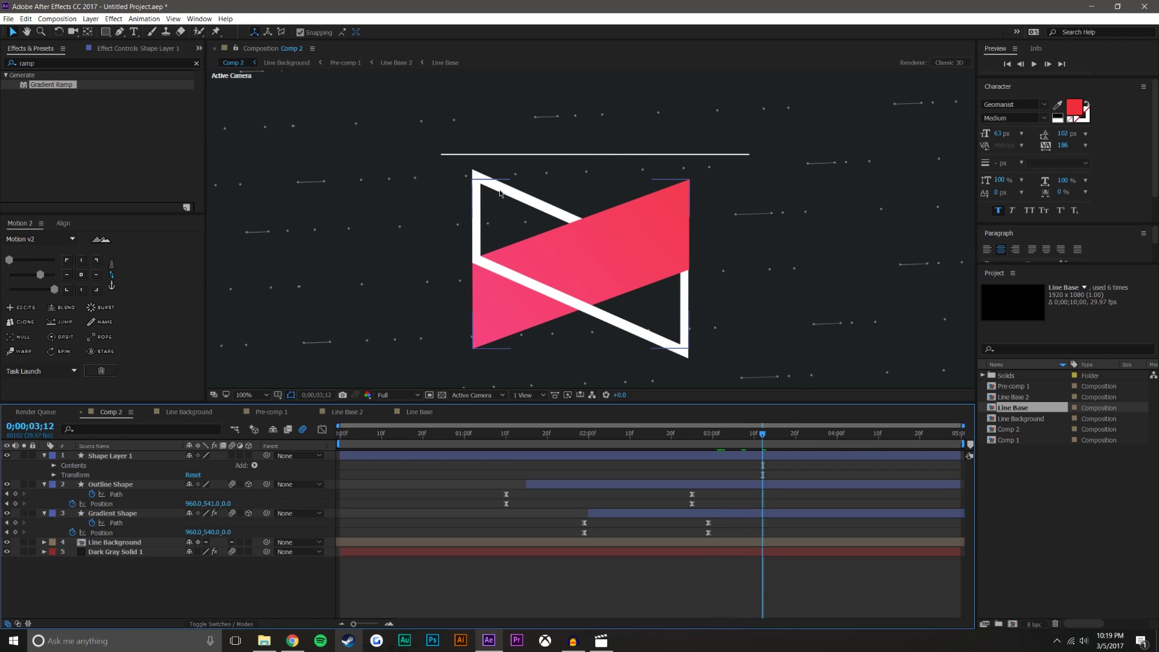
left_click(149, 477)
left_click(138, 457)
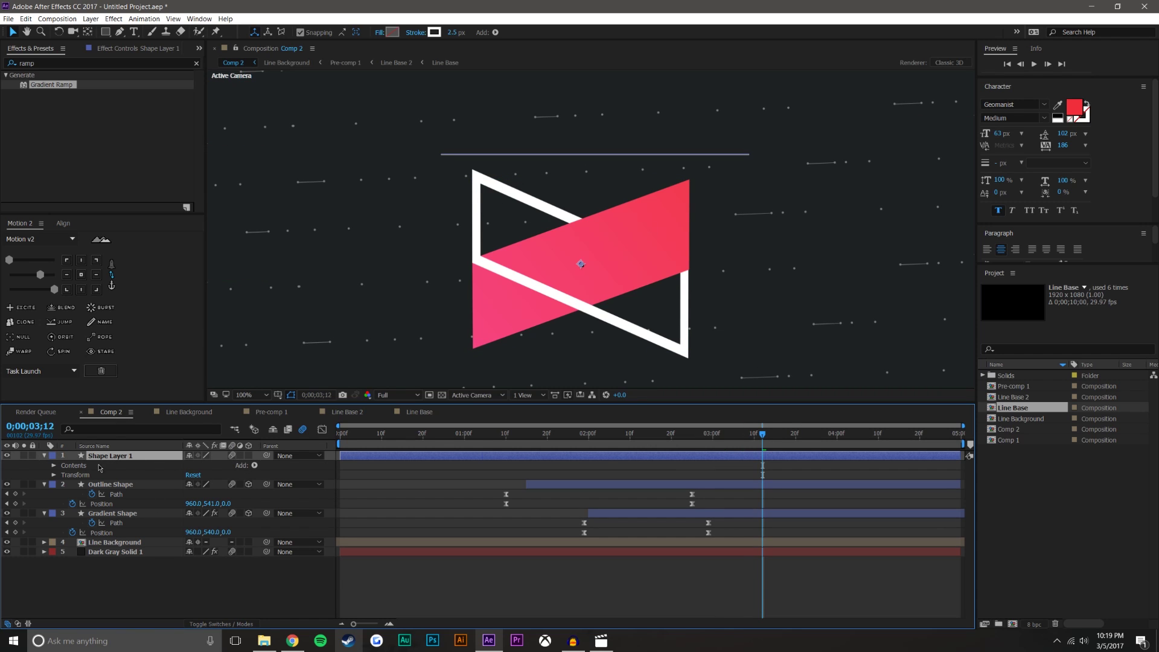
left_click(254, 466)
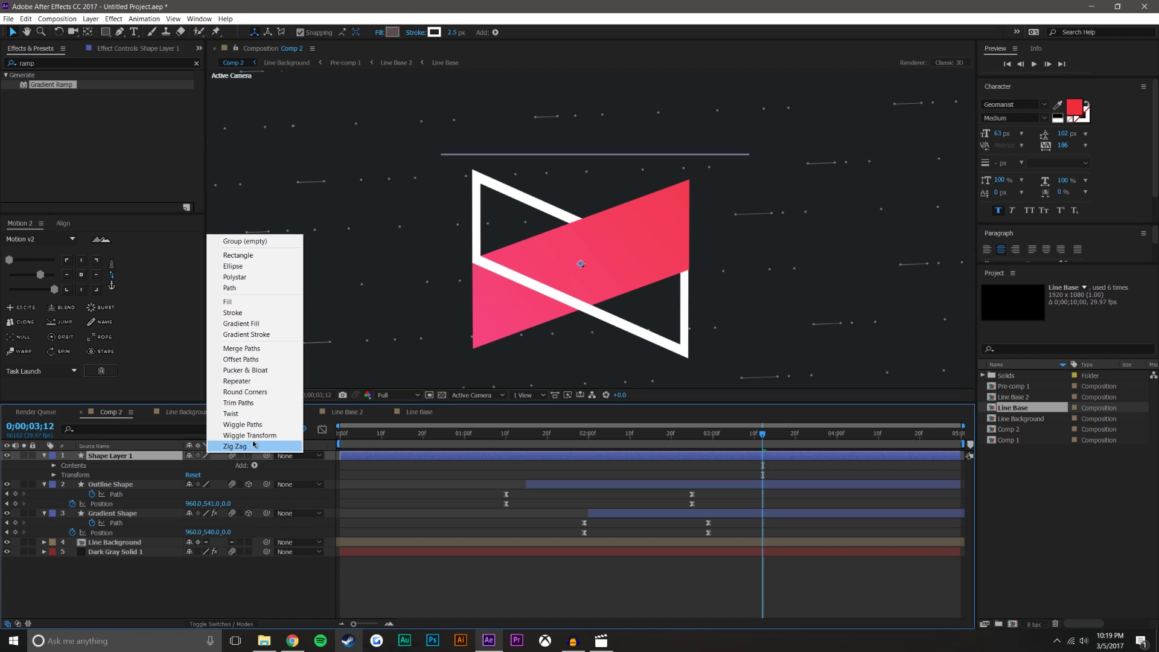
left_click(250, 402)
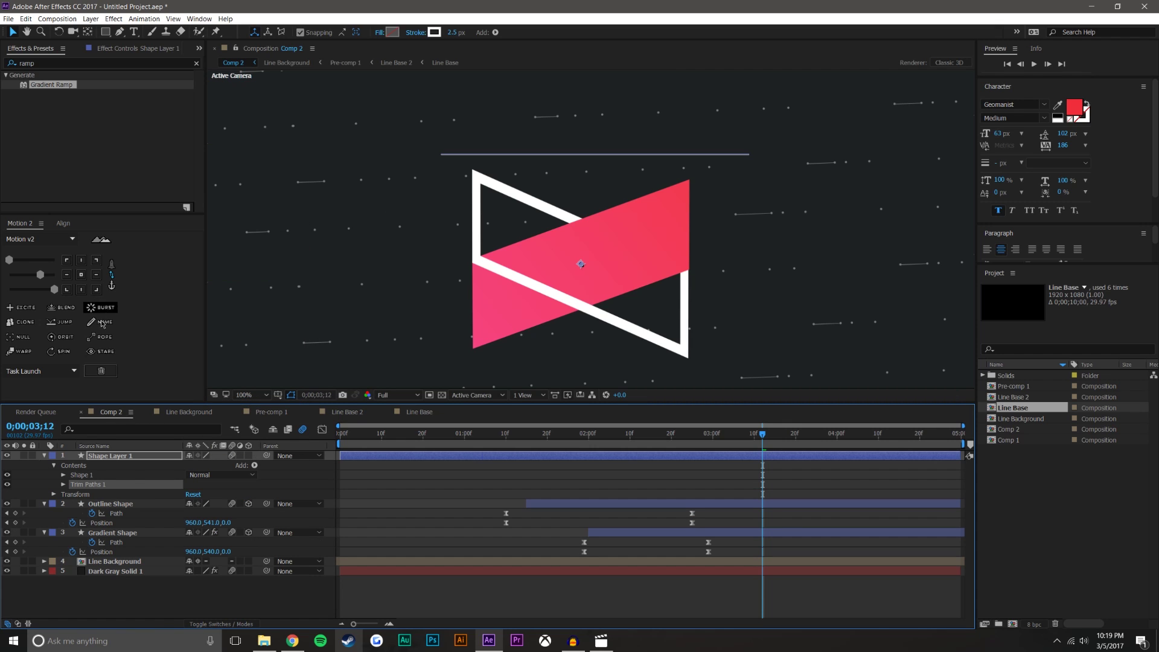
Step: Keyframe the Trim Paths Start and End from 0% at 0;00;03;12 to 100% at 0;00;04;00
left_click(63, 484)
mouse_move(192, 494)
left_mouse_down()
mouse_move(266, 490)
mouse_move(176, 484)
mouse_move(163, 503)
mouse_move(83, 512)
left_mouse_up()
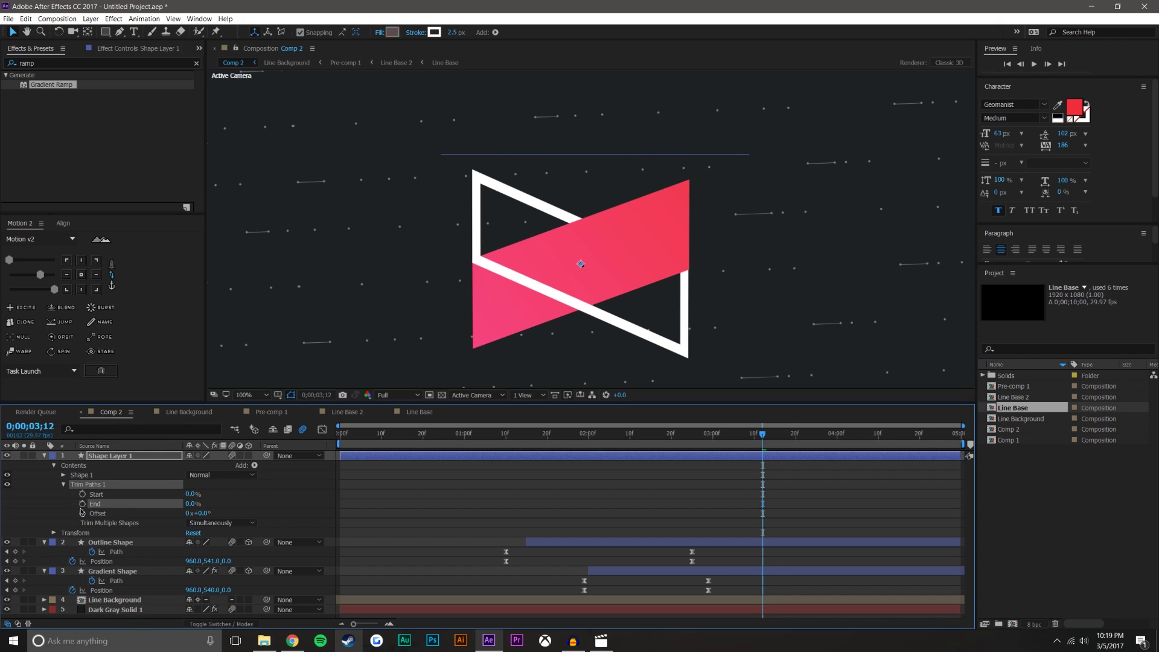
left_click(82, 493)
left_click(82, 503)
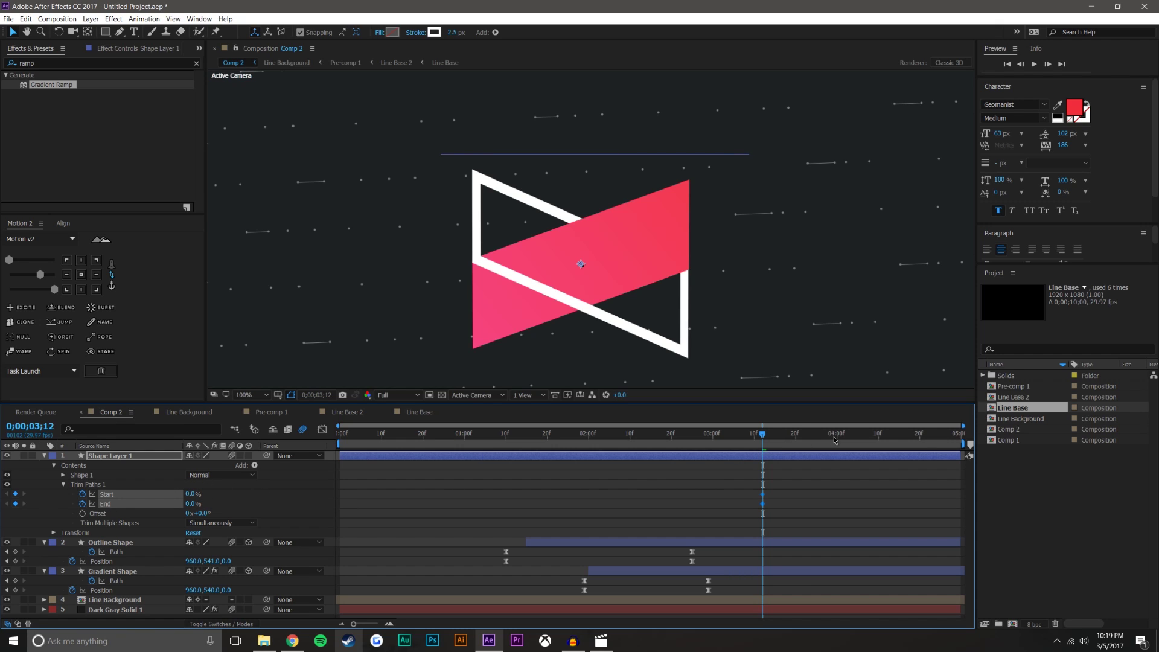
left_click_drag(193, 494, 342, 483)
left_click_drag(195, 504, 284, 502)
Step: Ease the Trim Paths keyframes with Motion v2, giving the End pair a different easing from the Start pair
left_click(865, 511)
left_click_drag(863, 510, 838, 503)
left_click(40, 274)
left_click(723, 494)
left_click_drag(41, 274, 33, 280)
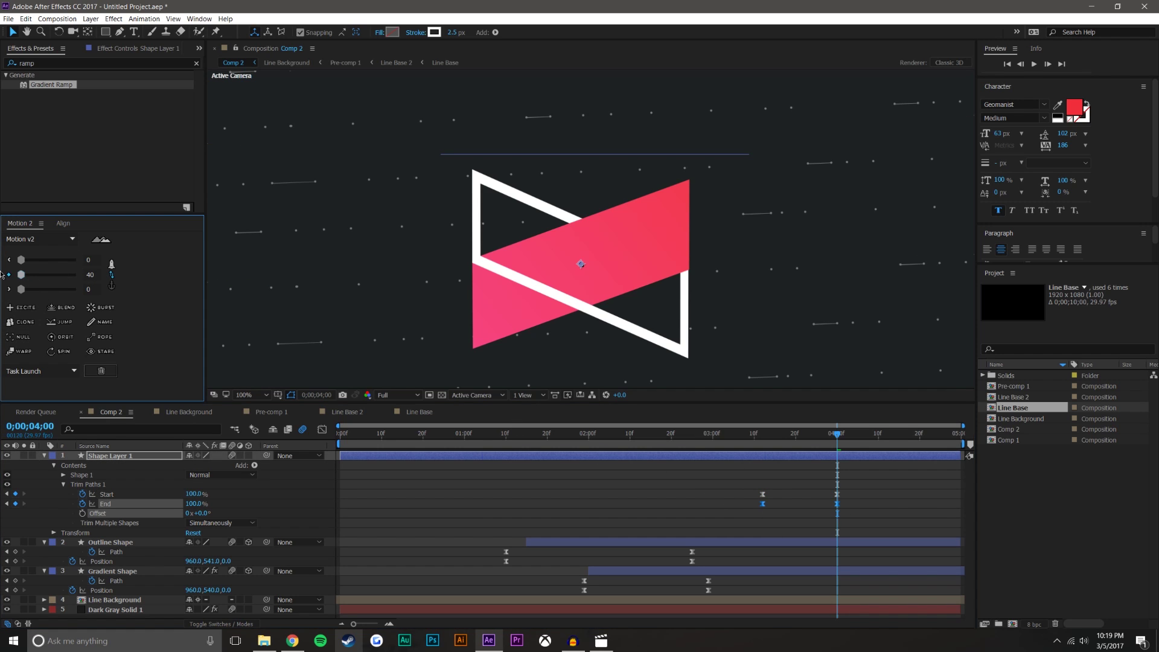
left_click(112, 285)
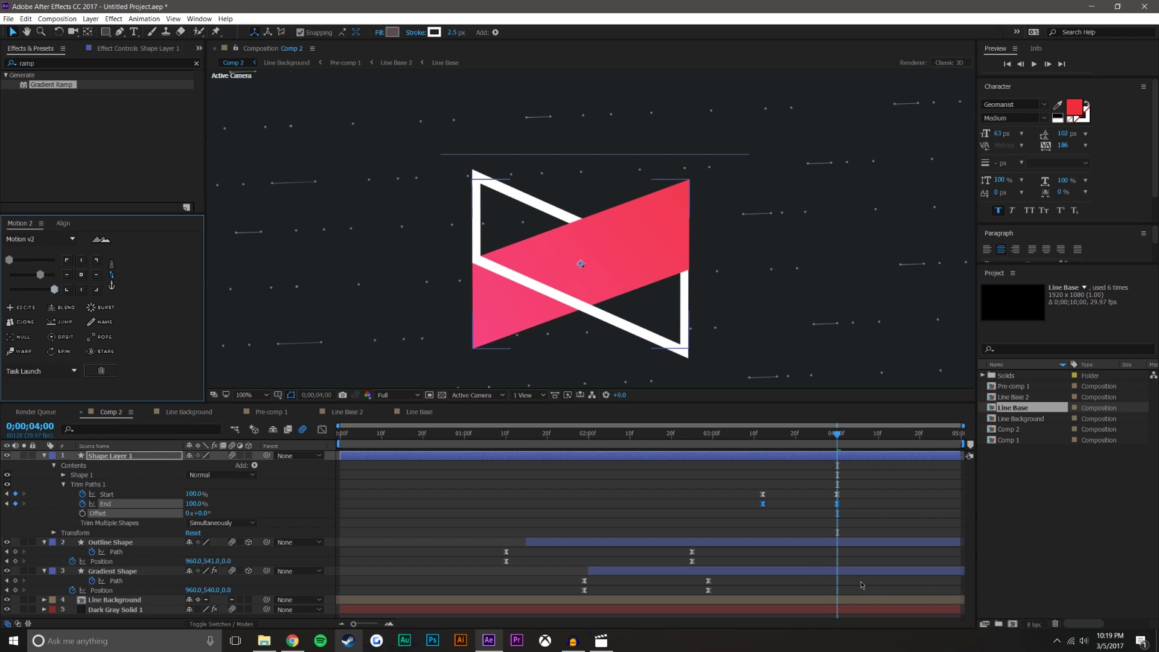
Step: Preview the line's trim animation from 0;00;03;07
left_click(852, 582)
mouse_move(757, 436)
left_mouse_down()
mouse_move(816, 427)
mouse_move(741, 430)
left_mouse_up()
left_click(1034, 64)
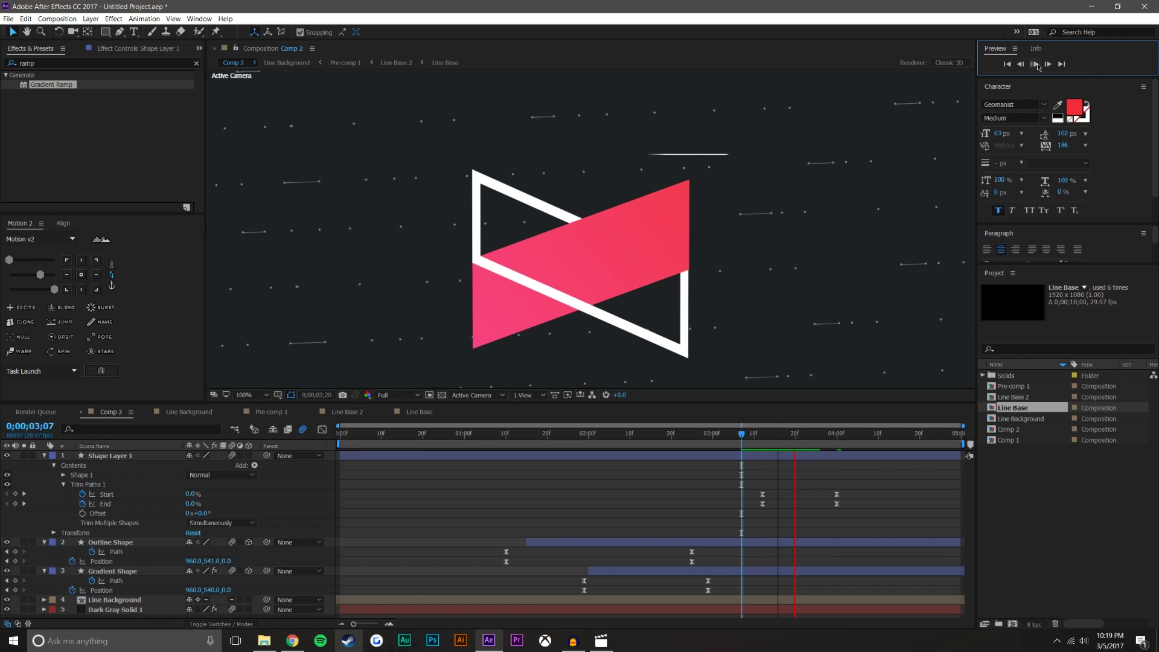
Step: Move the final Start and End keyframes a few frames past 0;00;04;00 to slow the line's animation
left_click(850, 481)
mouse_move(850, 481)
left_mouse_down()
mouse_move(833, 507)
mouse_move(857, 497)
left_mouse_up()
left_click(871, 485)
Step: At 0;00;03;19, stretch the line horizontally by setting its Scale to 236, 100%
left_click_drag(759, 436, 792, 435)
left_click(121, 455)
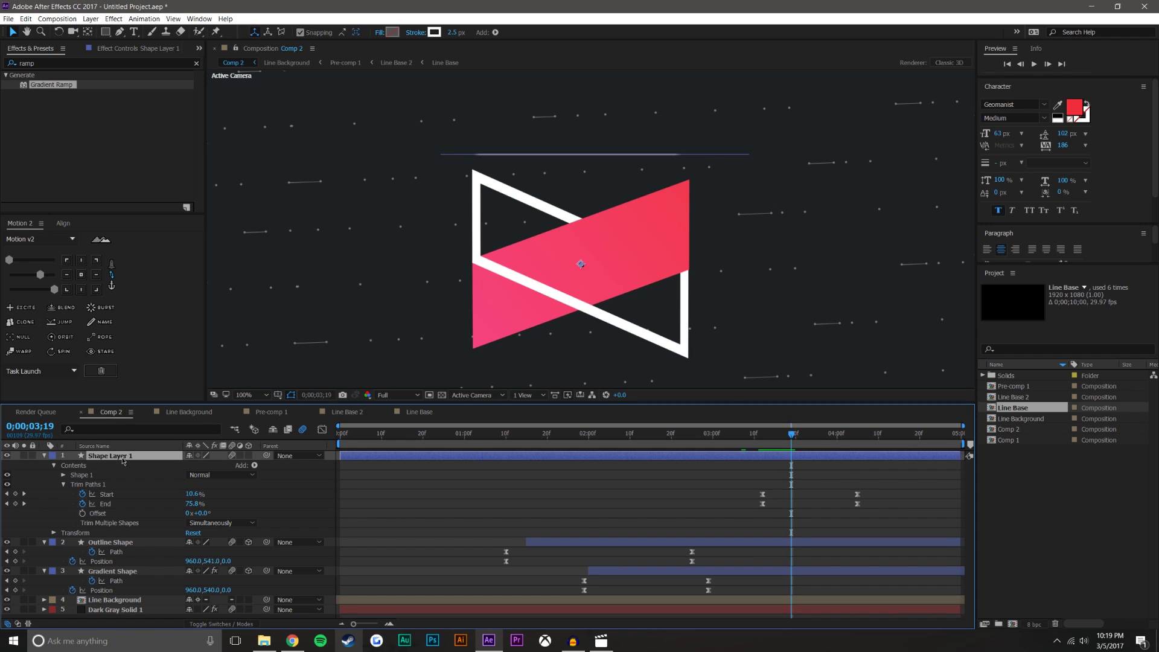
key("s")
left_click(216, 466)
left_click_drag(199, 465, 275, 466)
left_click(296, 562)
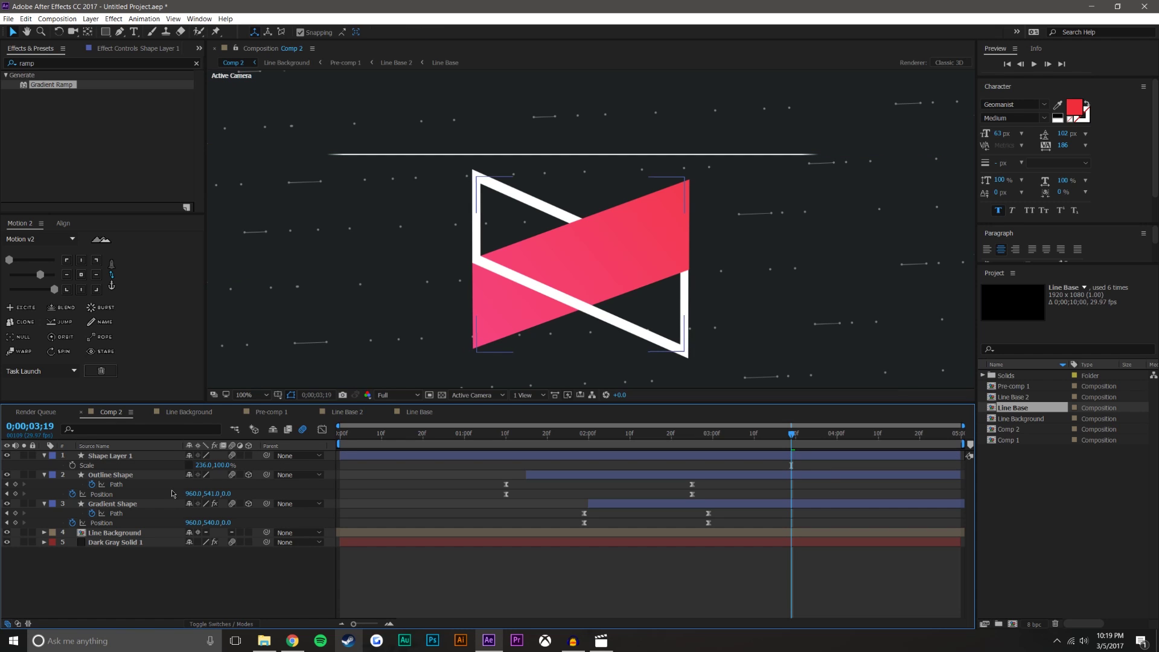
Step: Reveal the line's Rotation property and move the line down across the logo
left_click(135, 457)
key("r")
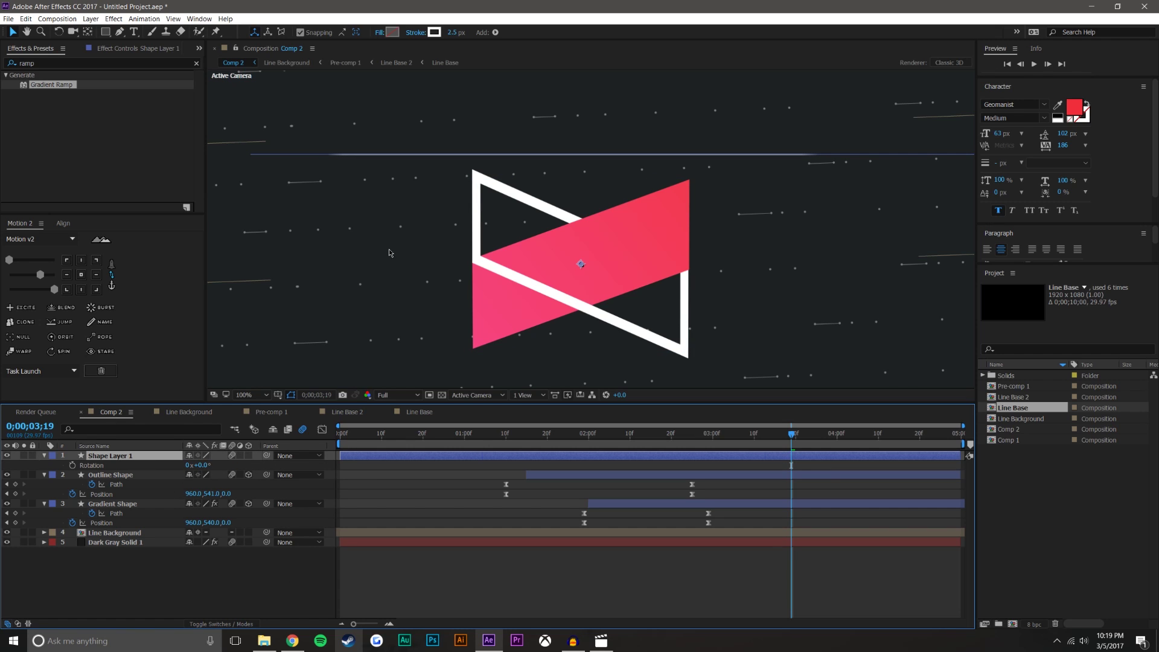
left_click_drag(573, 254, 583, 362)
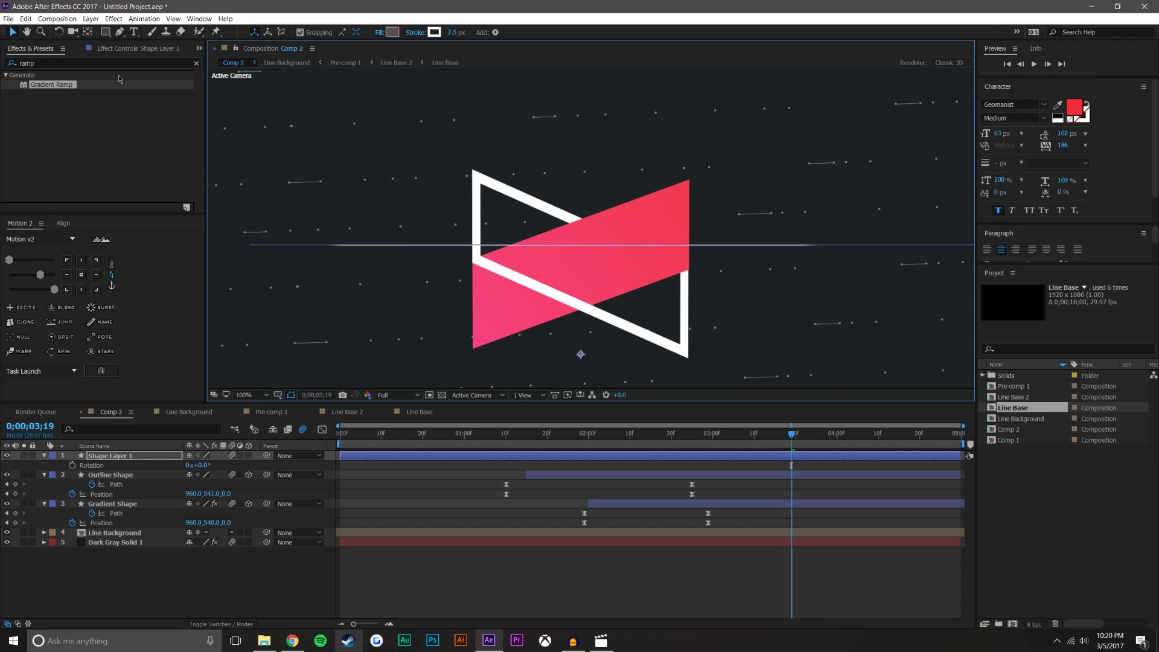
Step: Place the line's anchor point precisely on the middle of the stroke with the Pan Behind tool
left_click(87, 32)
left_click_drag(583, 316, 580, 247)
key("period")
key("period")
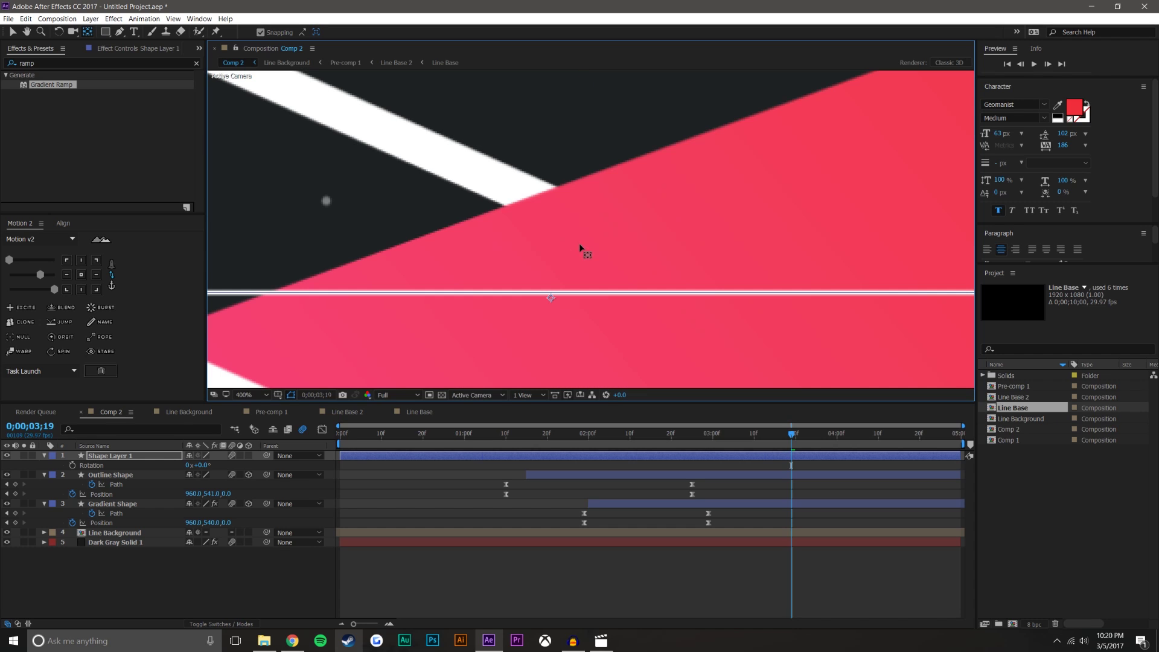
left_click_drag(551, 301, 551, 292)
key("comma")
key("comma")
Step: Rotate the line to -20.2° and position it along the gradient shape's upper edge
key("r")
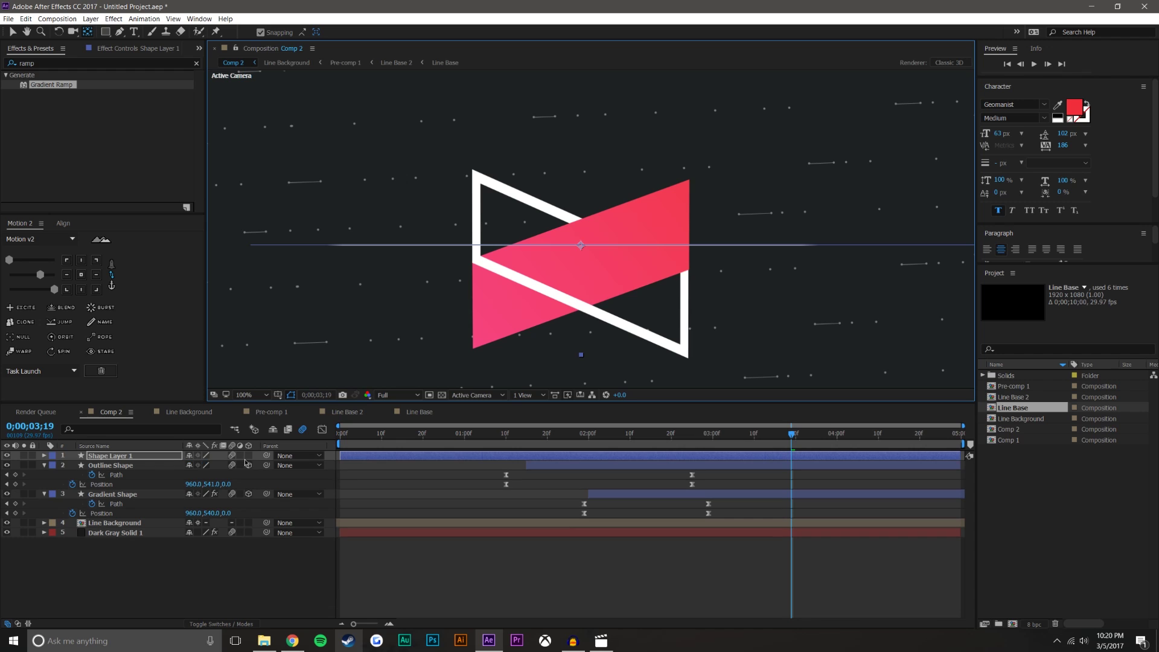
key("r")
left_click_drag(198, 466, 78, 457)
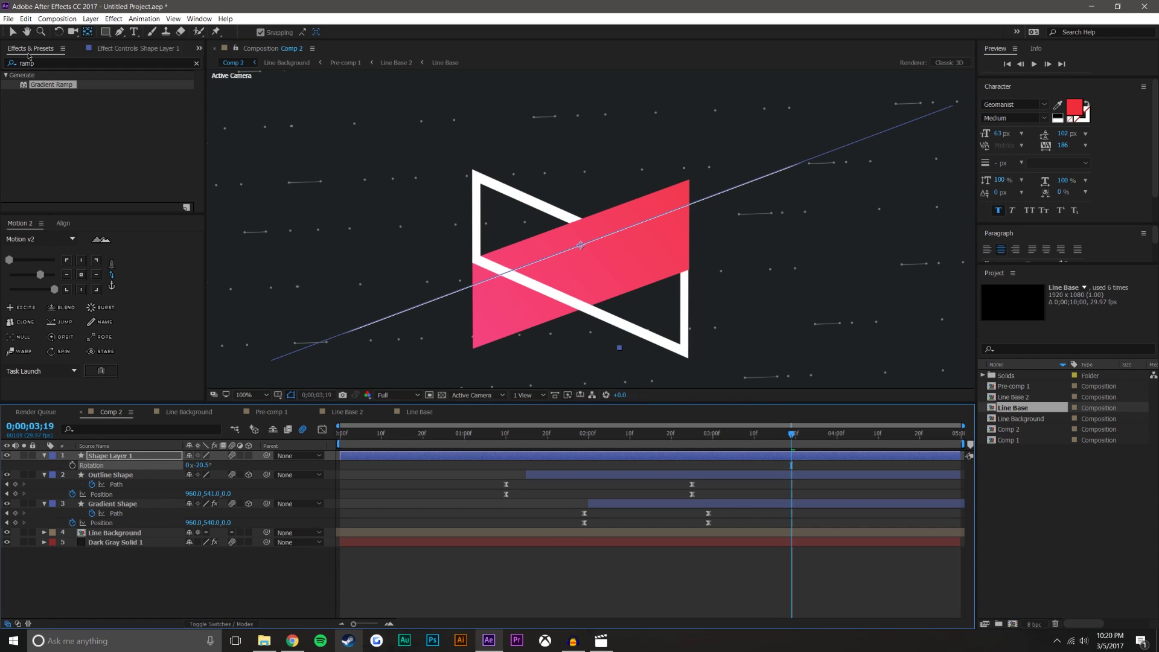
key("v")
key("period")
left_click_drag(572, 261, 563, 216)
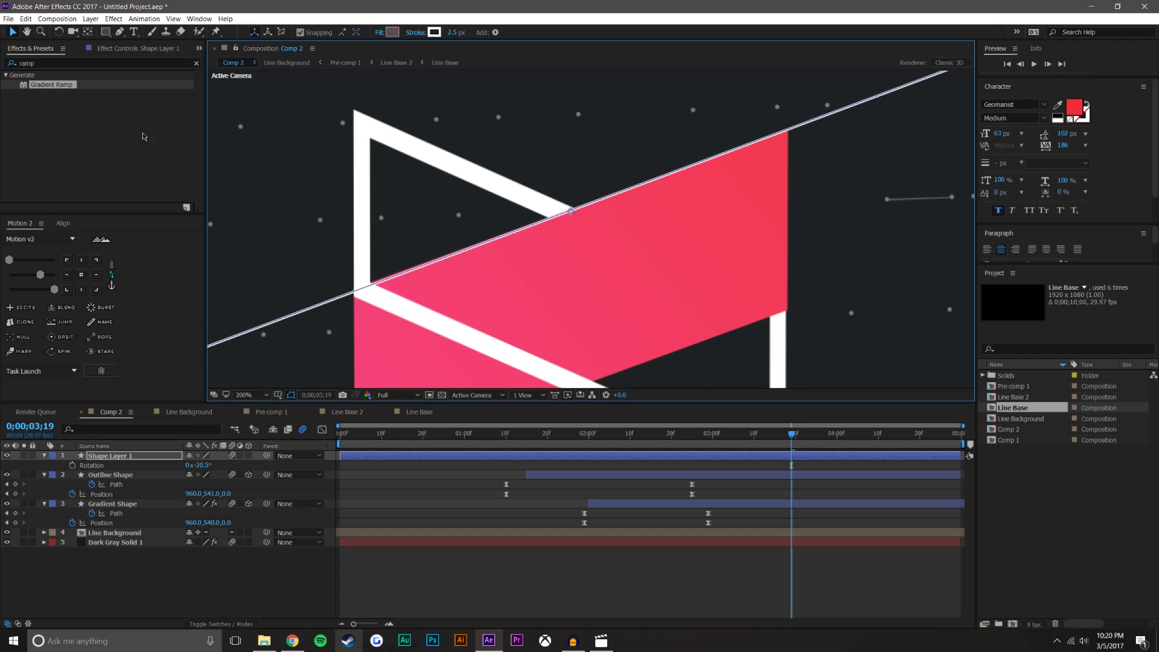
left_click_drag(202, 465, 203, 465)
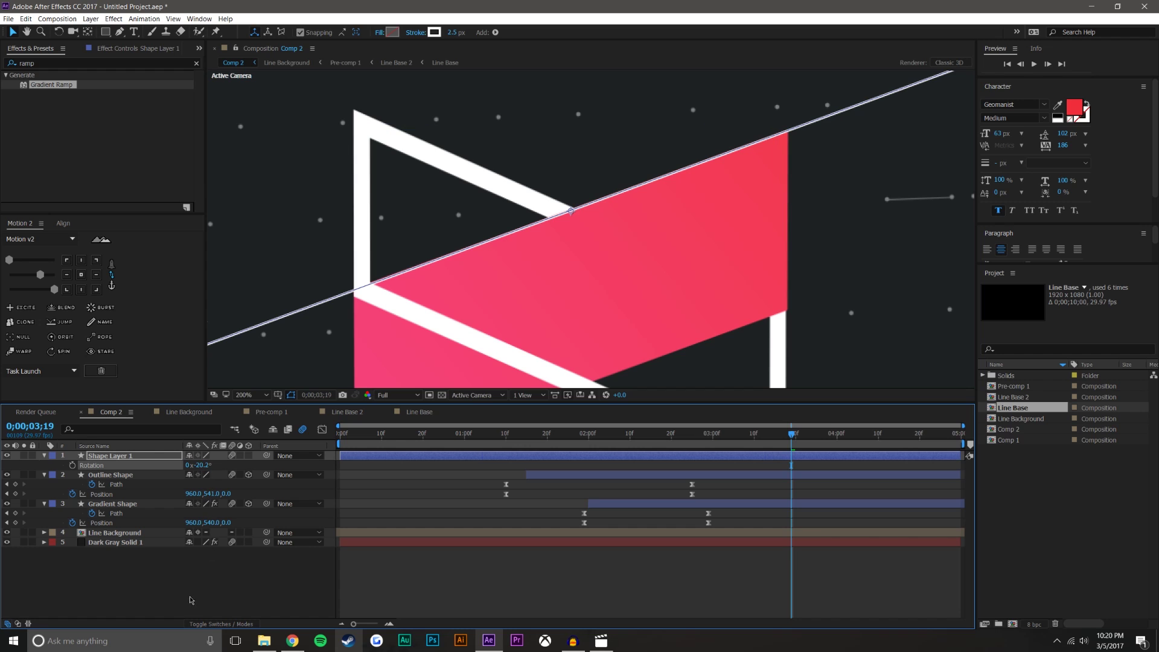
Step: Duplicate the line layer and position the copy along the gradient shape's lower edge
key("ctrl+d")
left_click_drag(574, 219, 580, 286)
key("ctrl+z")
left_click(571, 212)
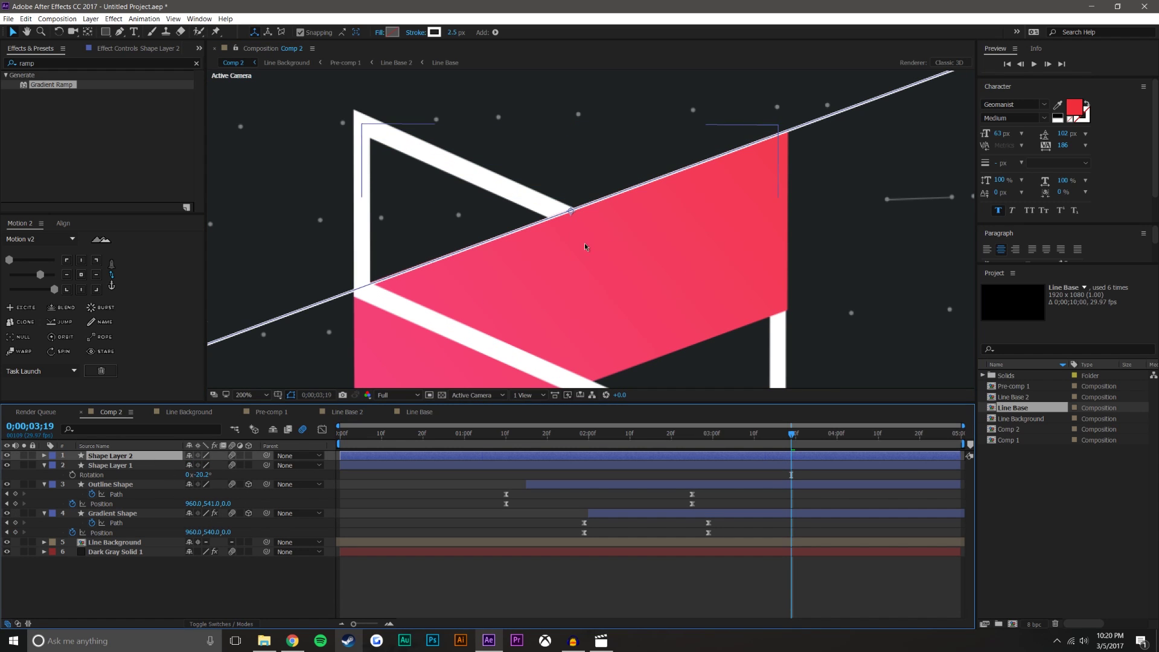
left_click_drag(572, 214, 610, 375)
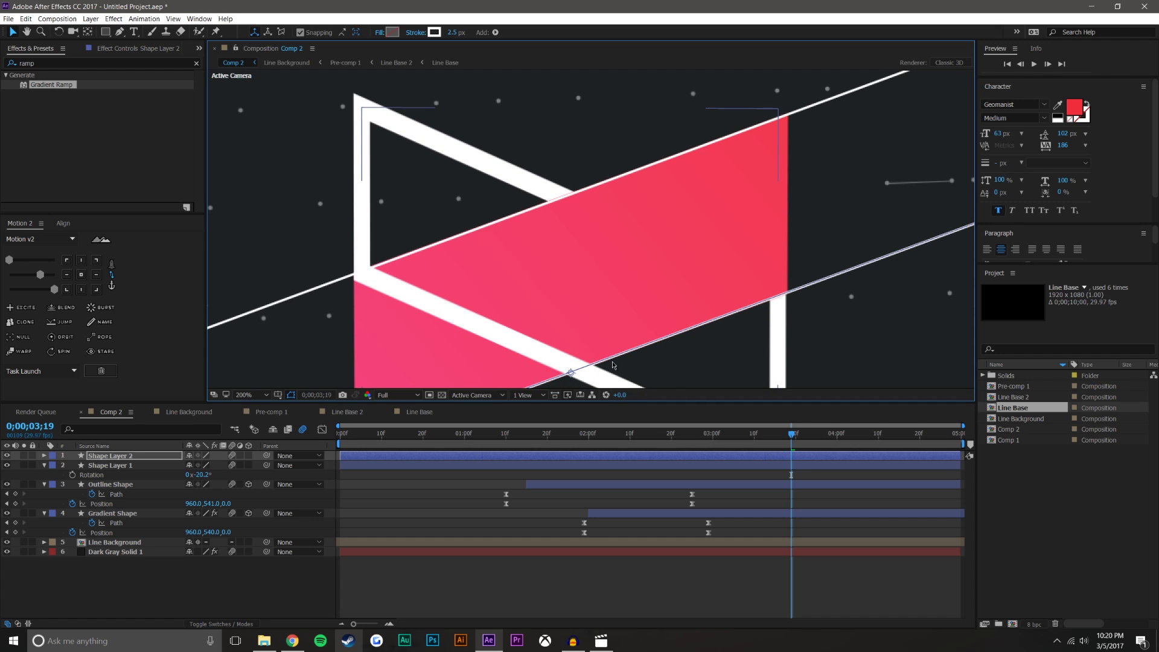
key("comma")
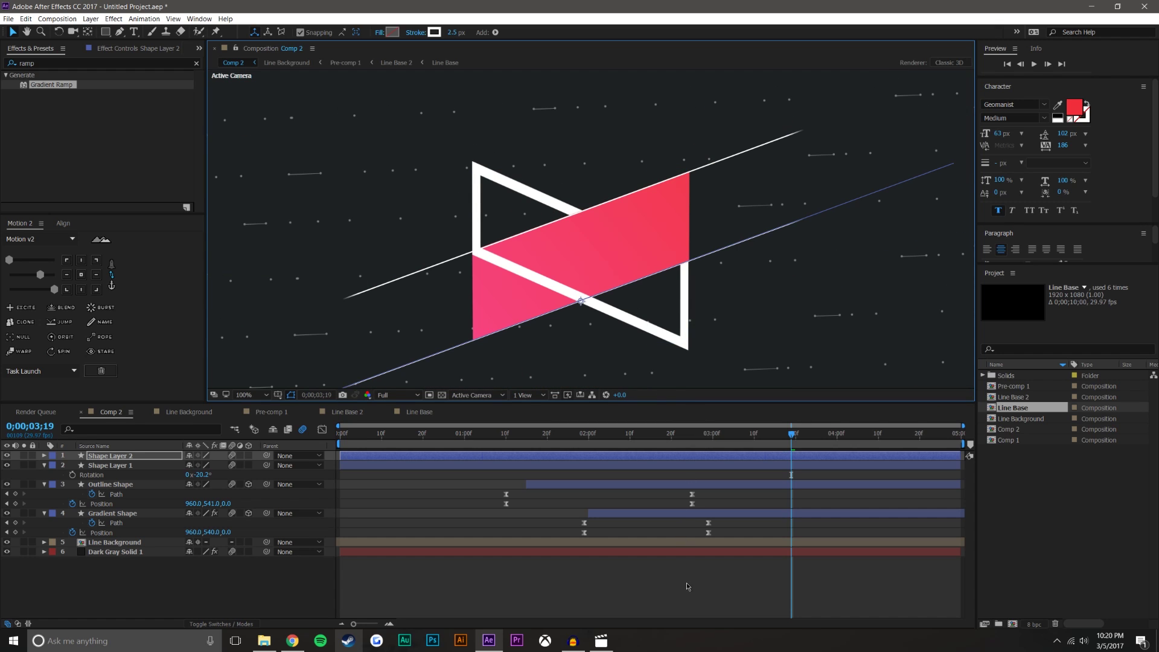
Step: Duplicate both edge-line layers, Shape Layer 1 and Shape Layer 2
left_click(687, 587)
key("comma")
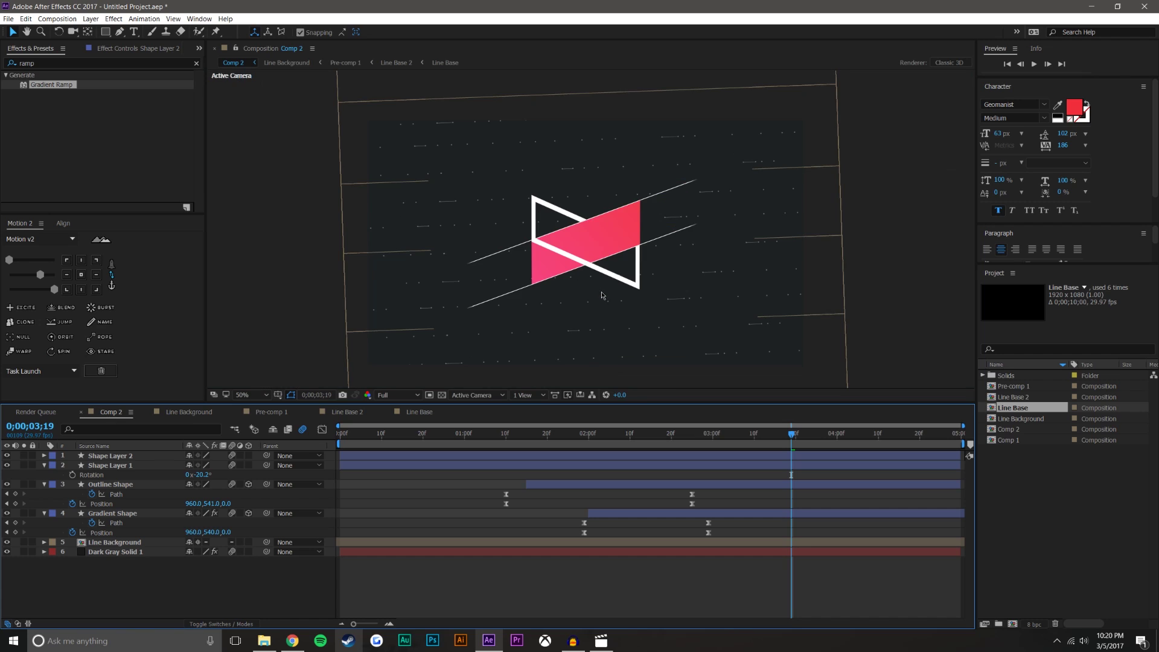
left_click(123, 457)
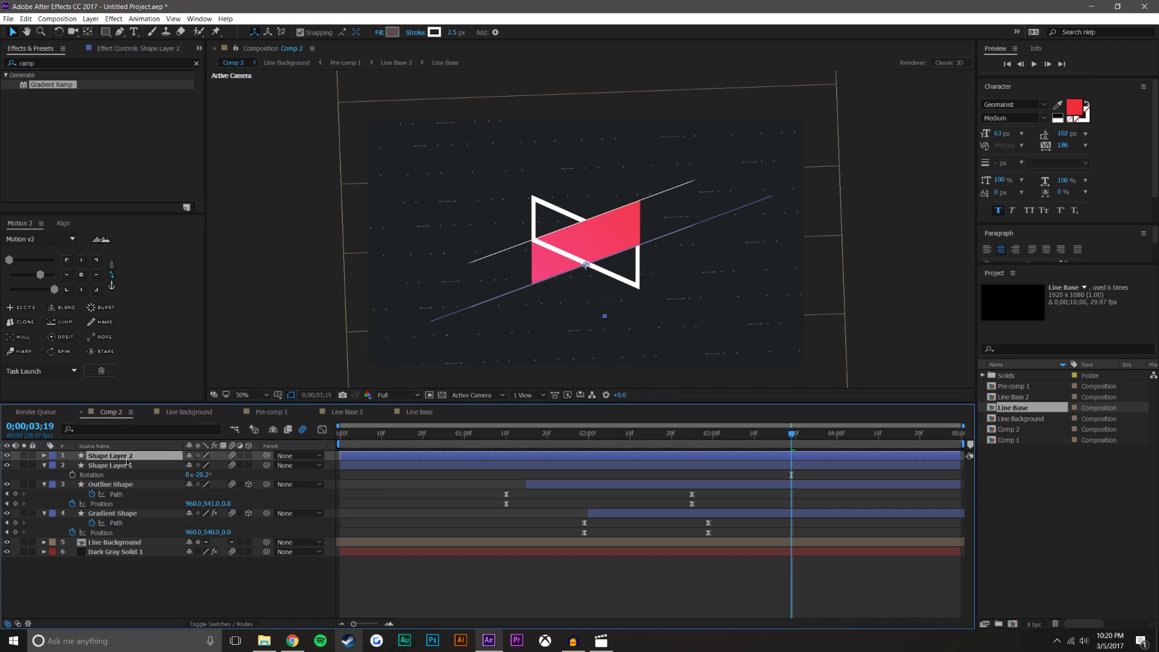
left_click(151, 465, "shift")
key("period")
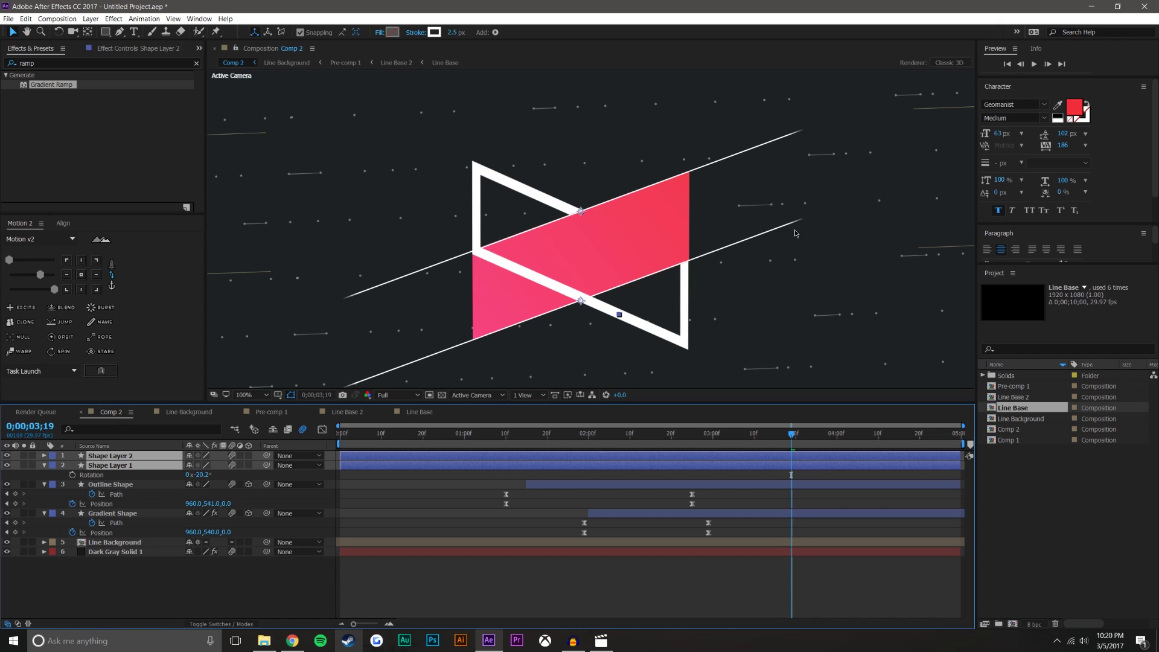
key("ctrl+d")
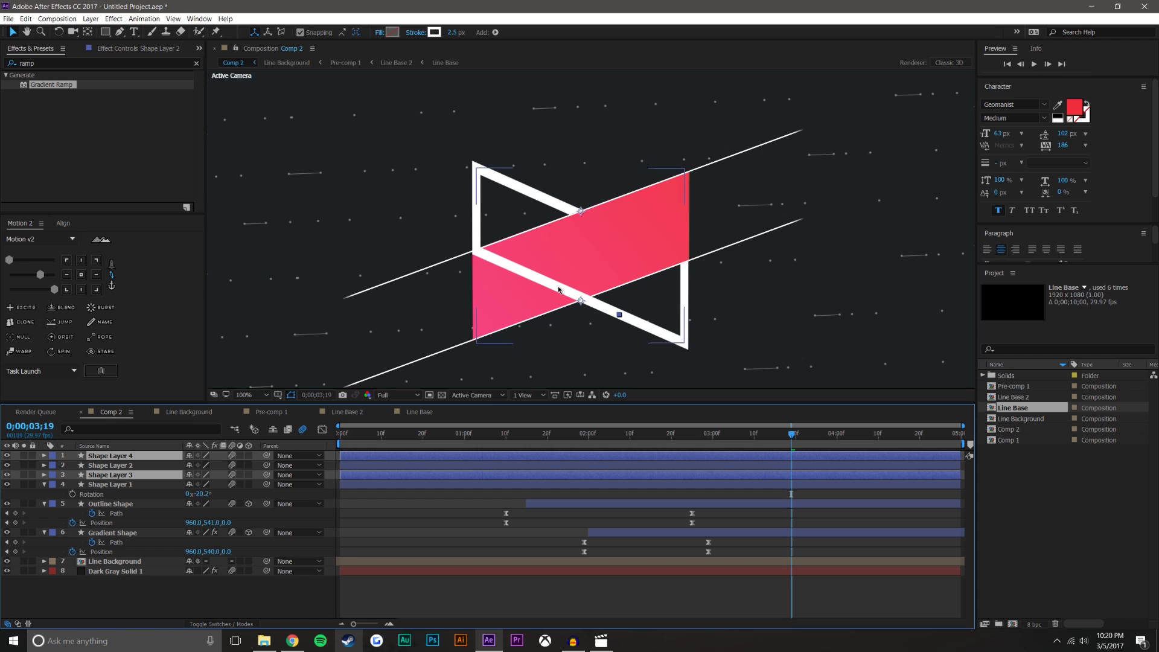
Step: Rotate the two copied lines to 24.0° so they follow the slanted edges of the white outline shape
key("r")
left_click_drag(199, 465, 212, 465)
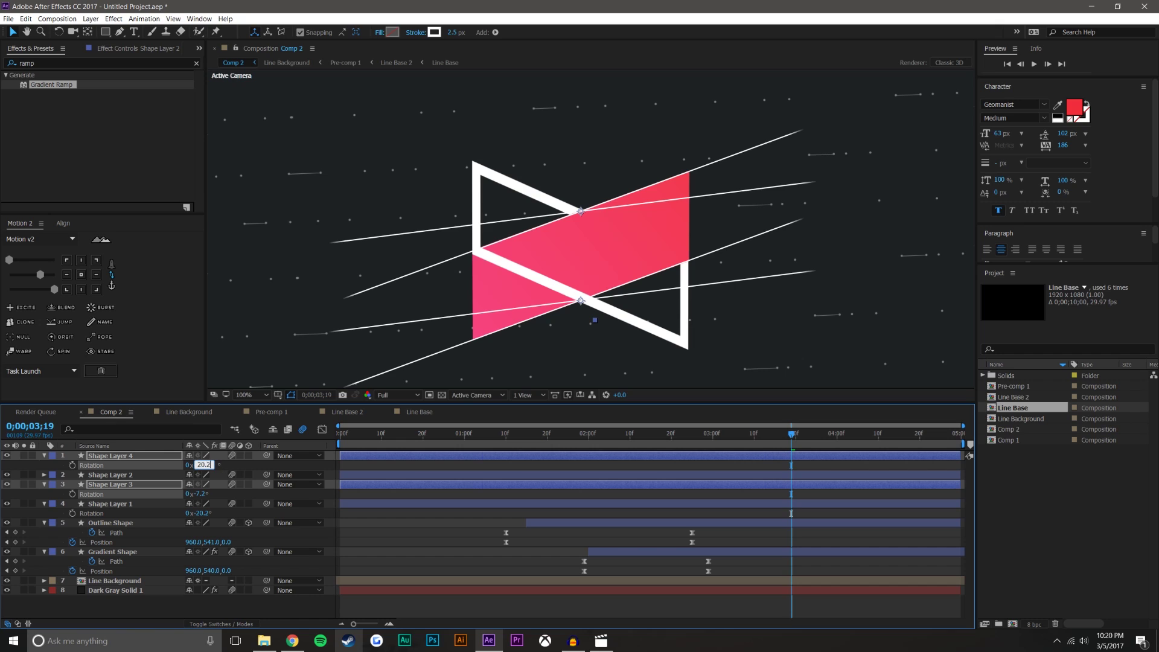
type("20.2")
key("Return")
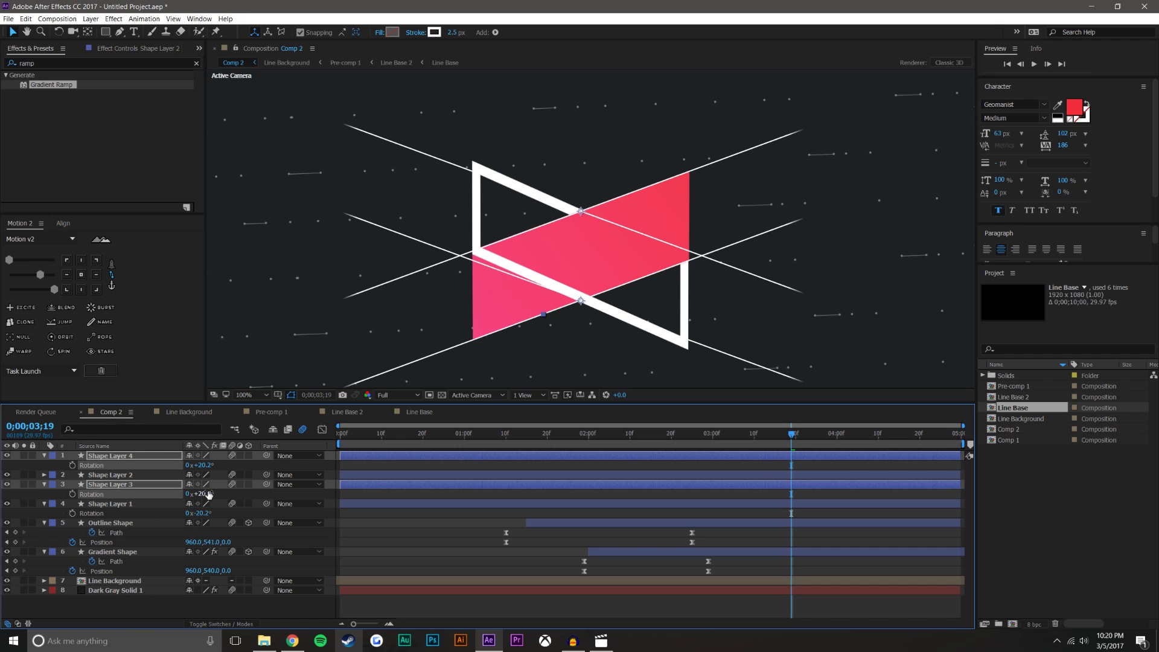
left_click_drag(207, 493, 220, 485)
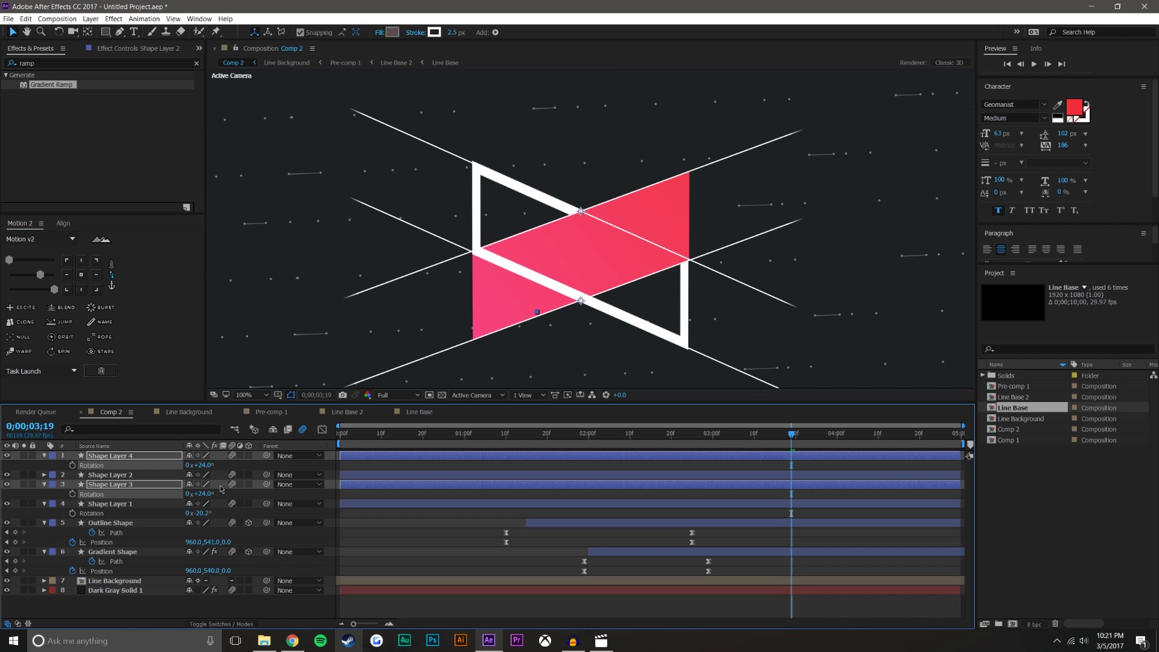
left_click(624, 602)
Step: Move Shape Layer 3 above Shape Layer 2 in the layer stack, directly beneath Shape Layer 4
scroll(587, 309, "up", 1)
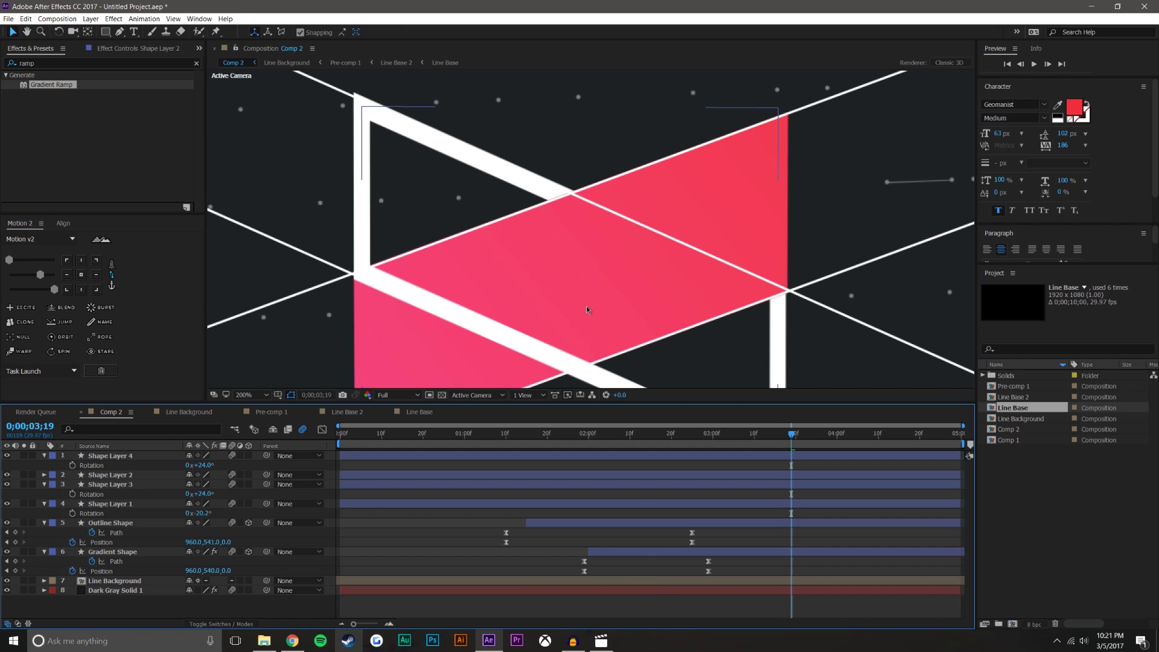
left_click(825, 309)
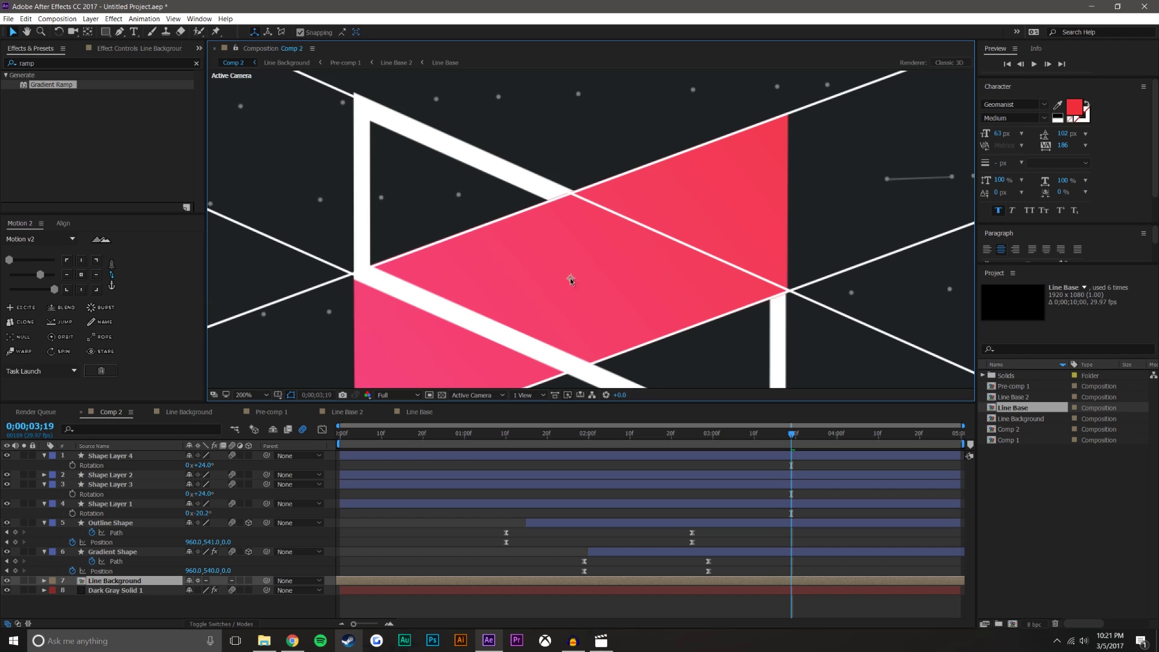
left_click(155, 459)
left_click(569, 374)
left_click(148, 454)
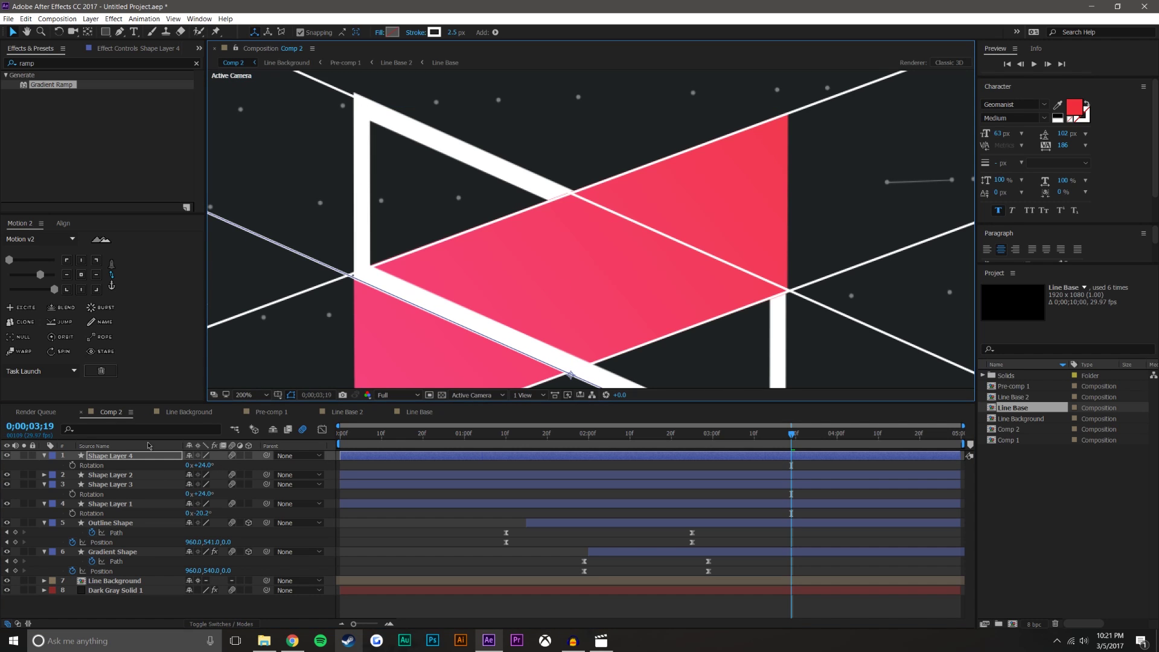
left_click(126, 485)
left_click_drag(120, 480, 119, 473)
Step: Duplicate Shape Layer 3 and move the copy down to the lower edge of the outline's upper slanted bar
left_click(571, 194)
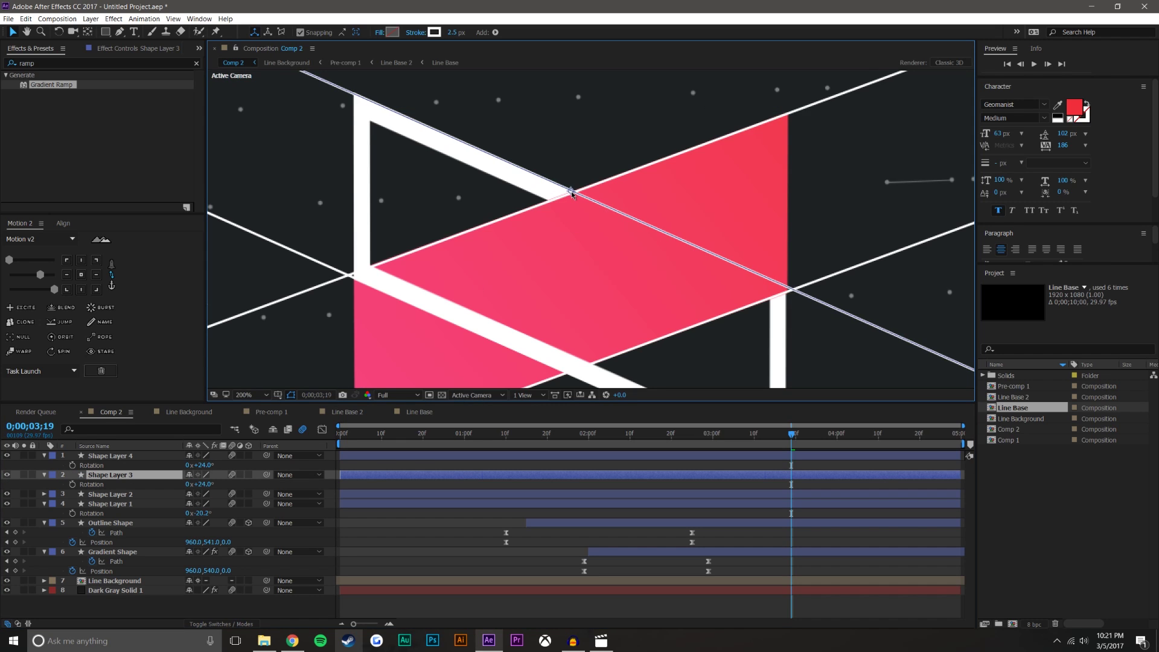
key("ctrl+d")
left_click_drag(571, 190, 567, 212)
key("Return")
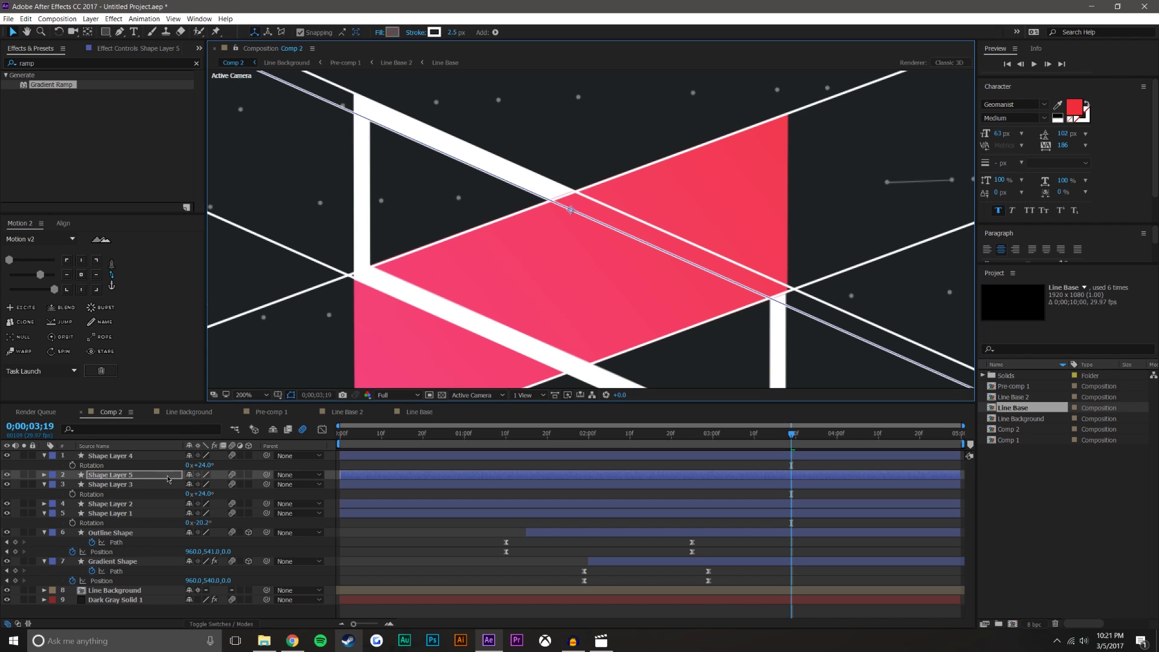
Step: Duplicate Shape Layer 4 and move the copy up to the upper edge of the outline's lower slanted bar
left_click(135, 457)
key("ctrl+d")
left_click_drag(573, 379, 573, 357)
key("Return")
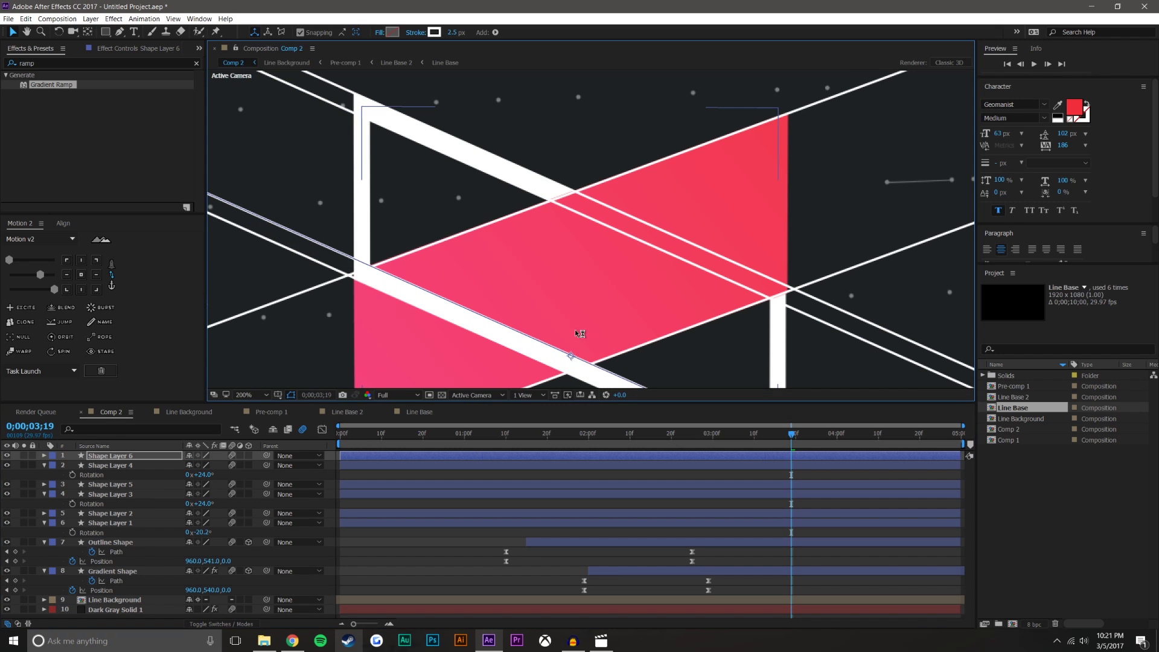
Step: Select all six line layers and collapse their properties in the timeline
scroll(575, 328, "down", 1)
left_click(784, 534)
left_click(143, 447)
left_click(137, 523)
left_click(143, 457, "shift")
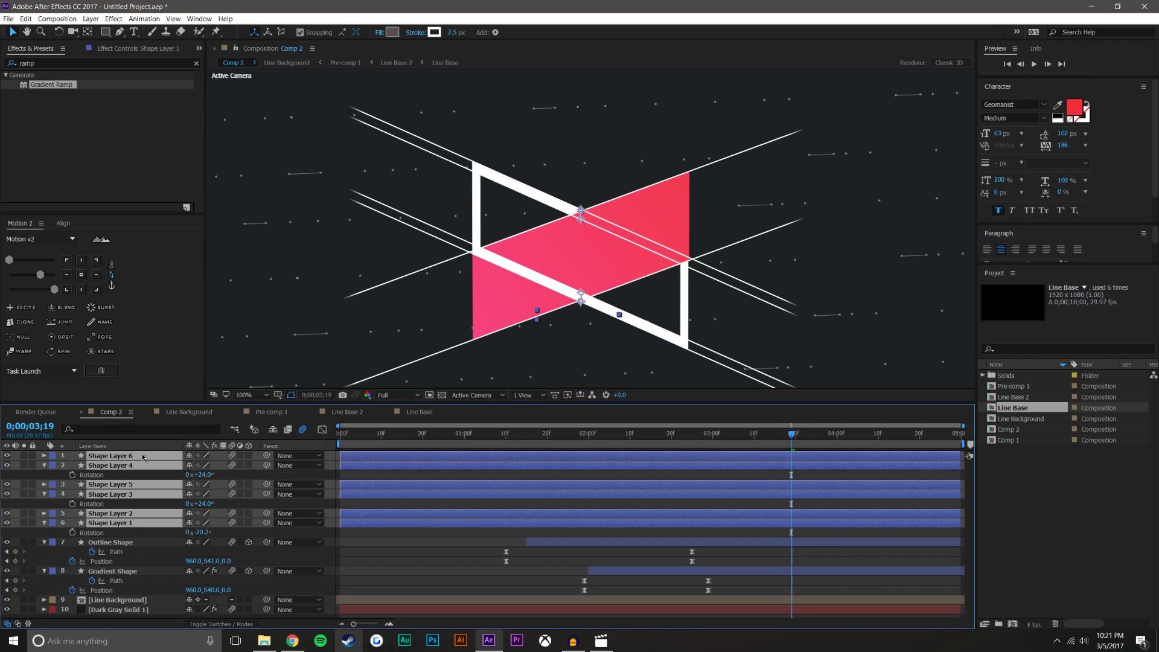
key("u")
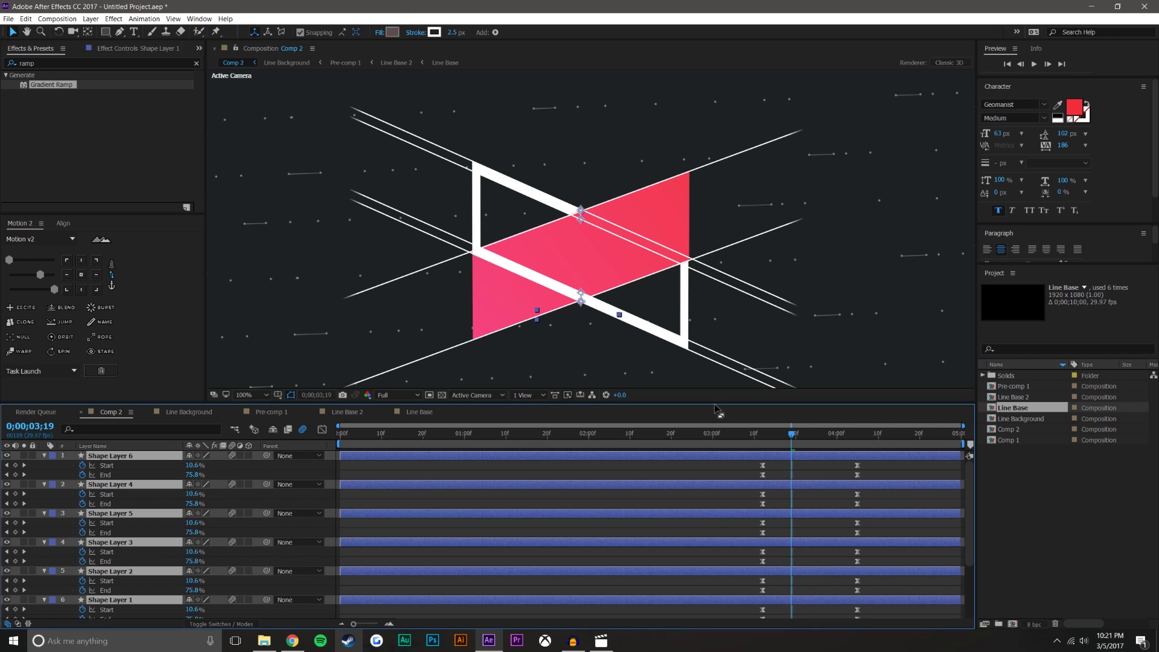
key("u")
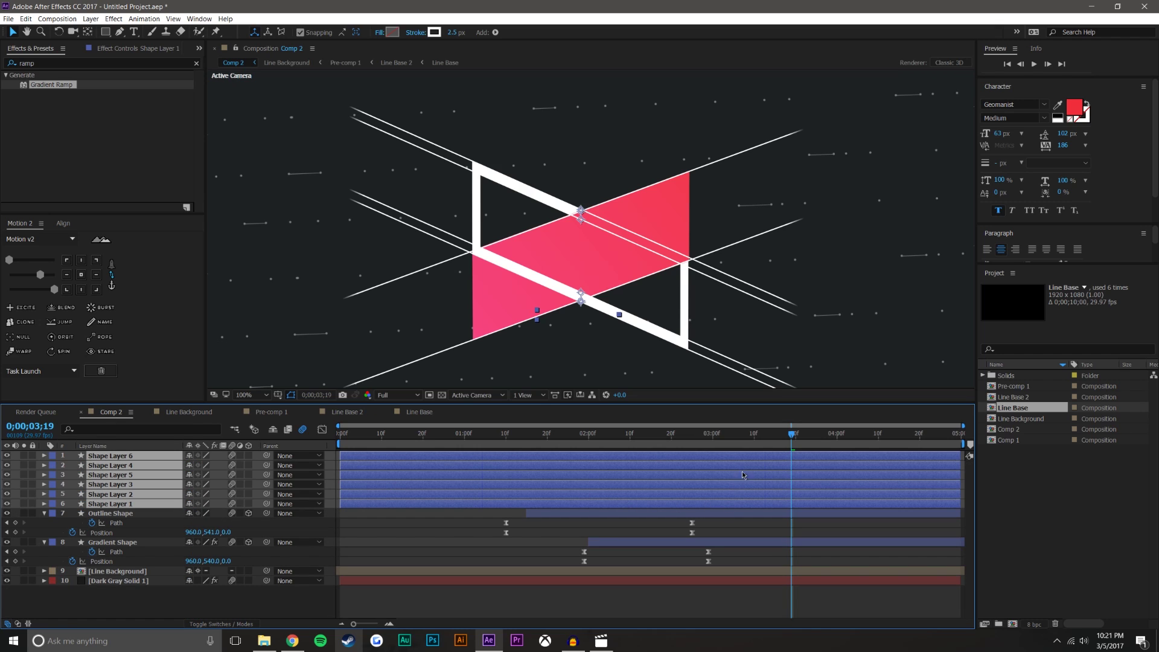
Step: Shift all six line layers earlier in time so their sweep crosses the logo as the outline shape starts at 0;00;01;15
left_click_drag(791, 457, 568, 457)
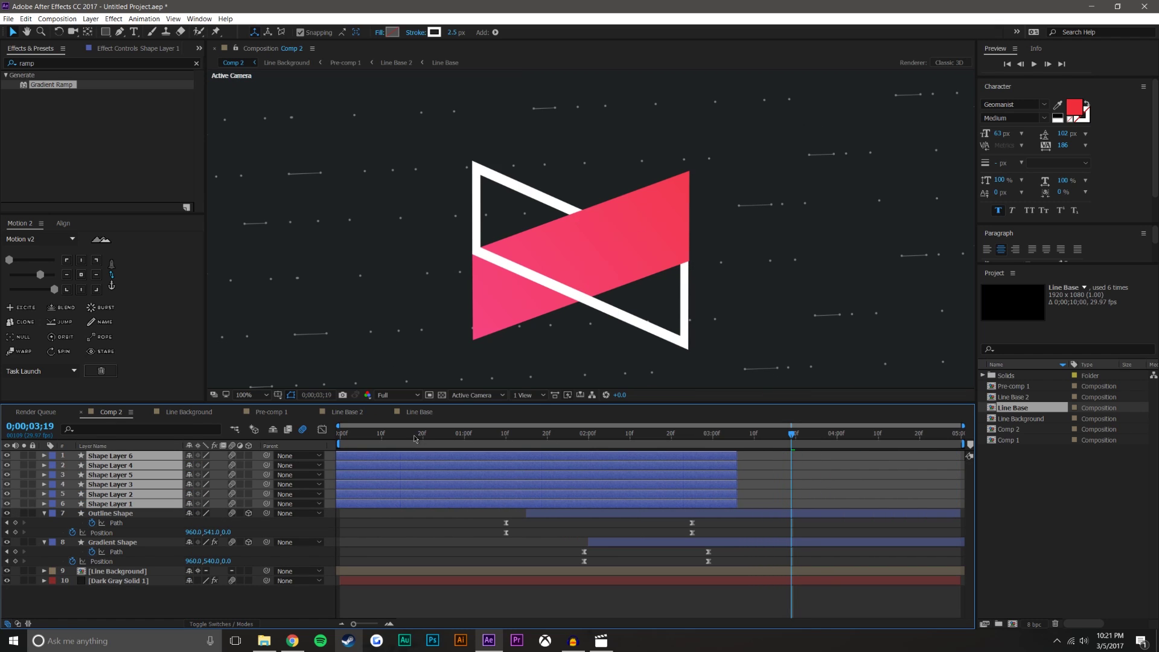
left_click(407, 436)
mouse_move(415, 441)
left_mouse_down()
mouse_move(565, 406)
mouse_move(510, 423)
mouse_move(452, 466)
mouse_move(399, 470)
mouse_move(467, 461)
mouse_move(517, 434)
left_mouse_up()
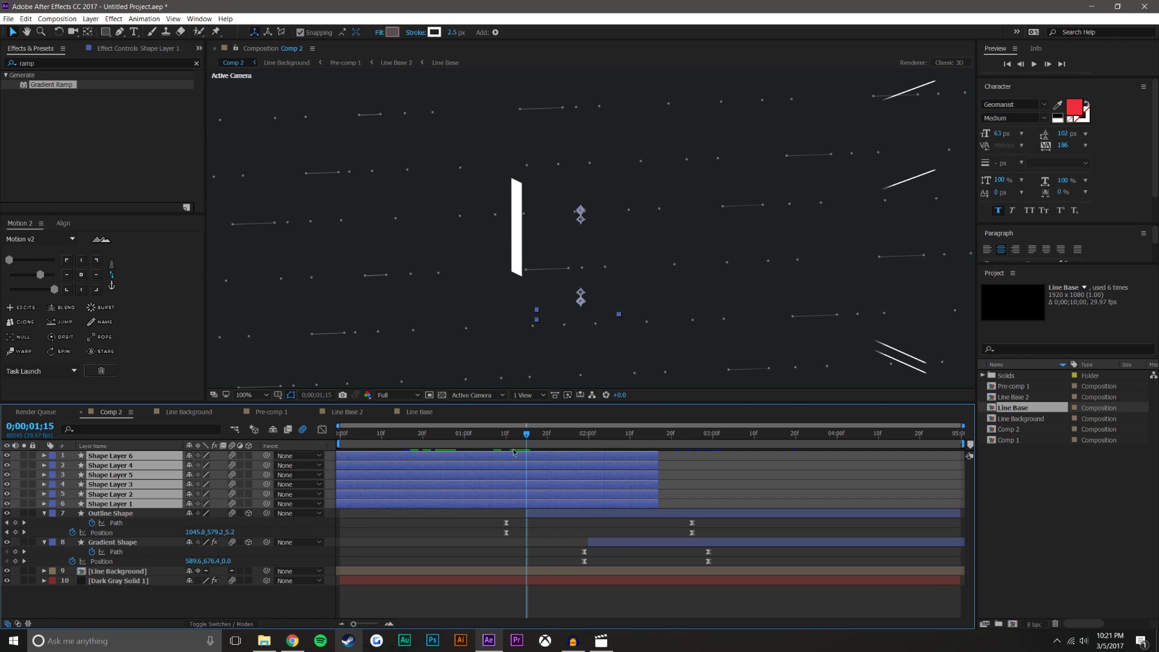
left_click_drag(516, 457, 545, 460)
left_click(586, 606)
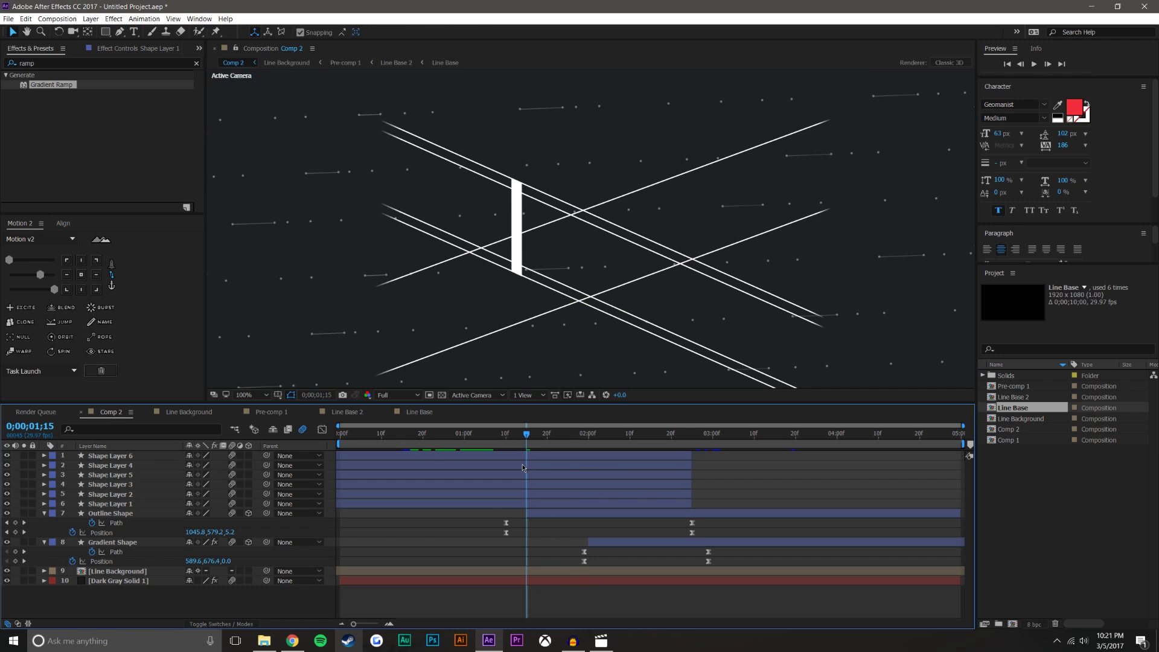
Step: Stagger the four outline line layers by one frame each, in the order Shape Layer 6, 4, 5, 3
left_click(173, 457)
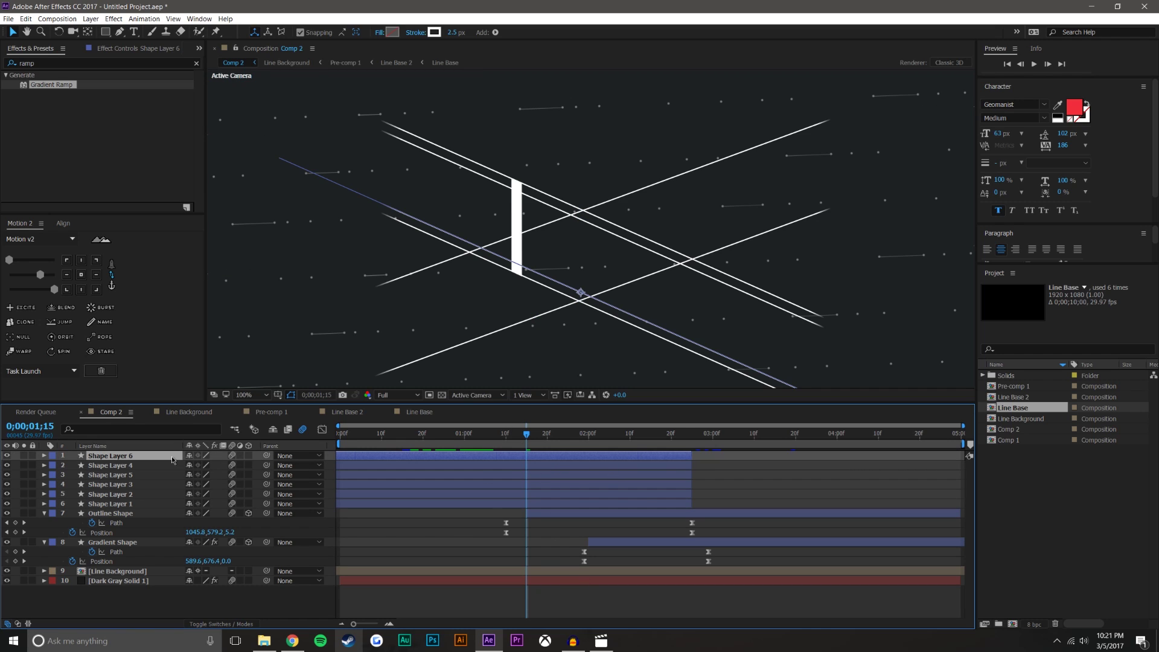
left_click(161, 466)
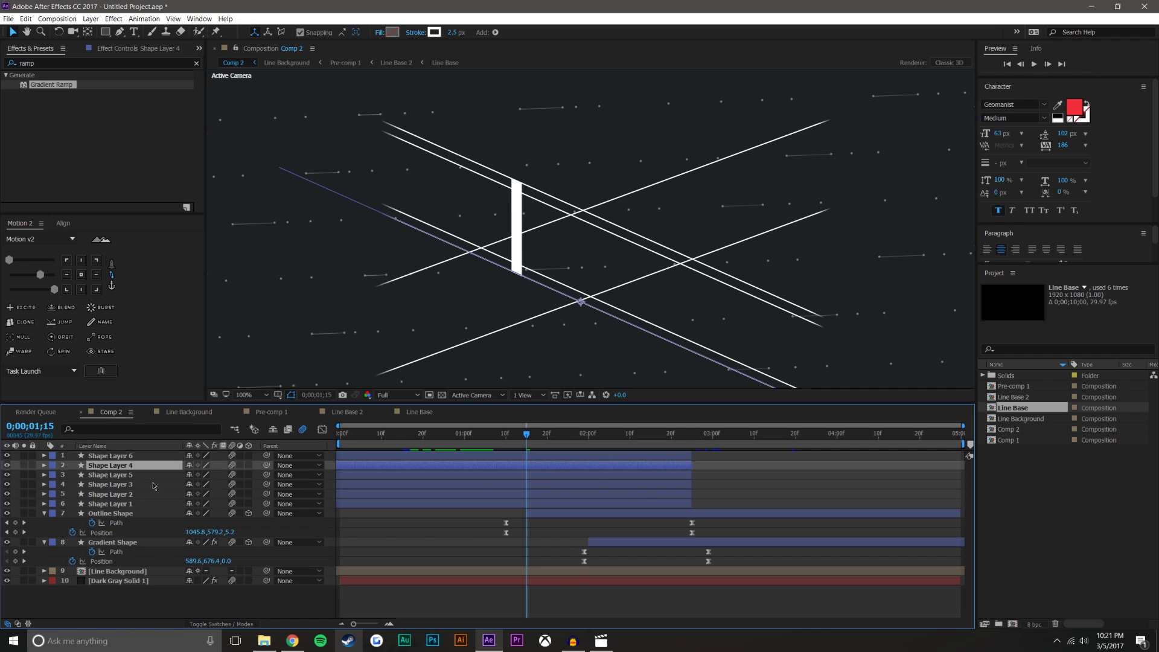
left_click(153, 485)
left_click(149, 458)
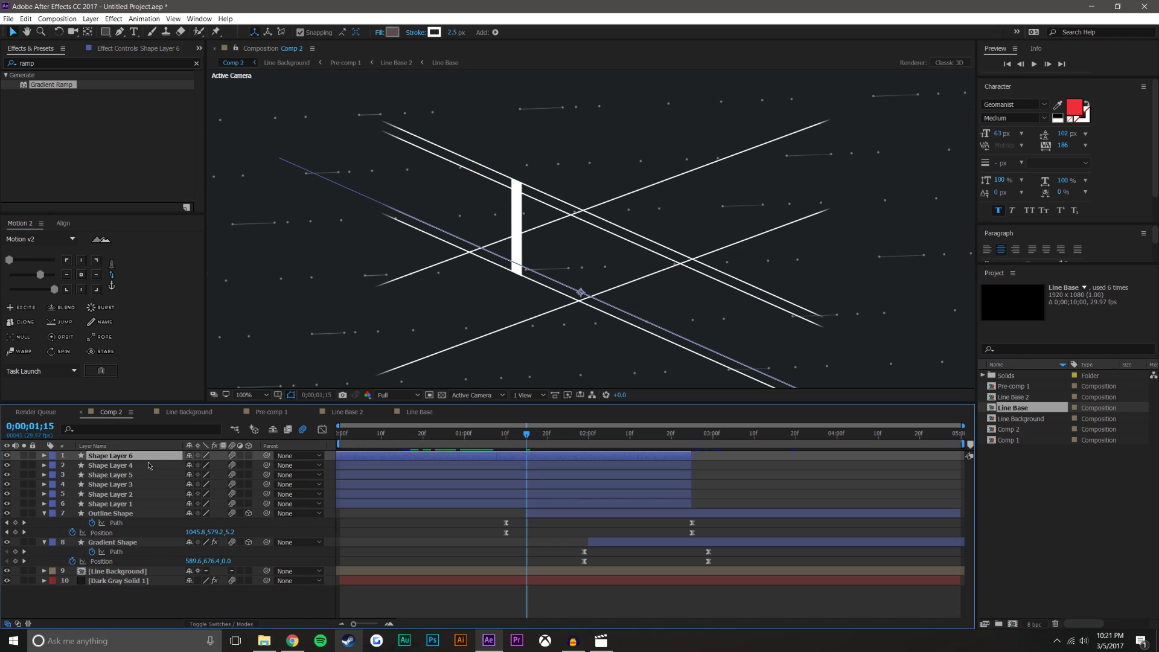
left_click(670, 468)
left_click_drag(682, 474, 685, 485)
left_click(683, 485)
left_click(716, 487)
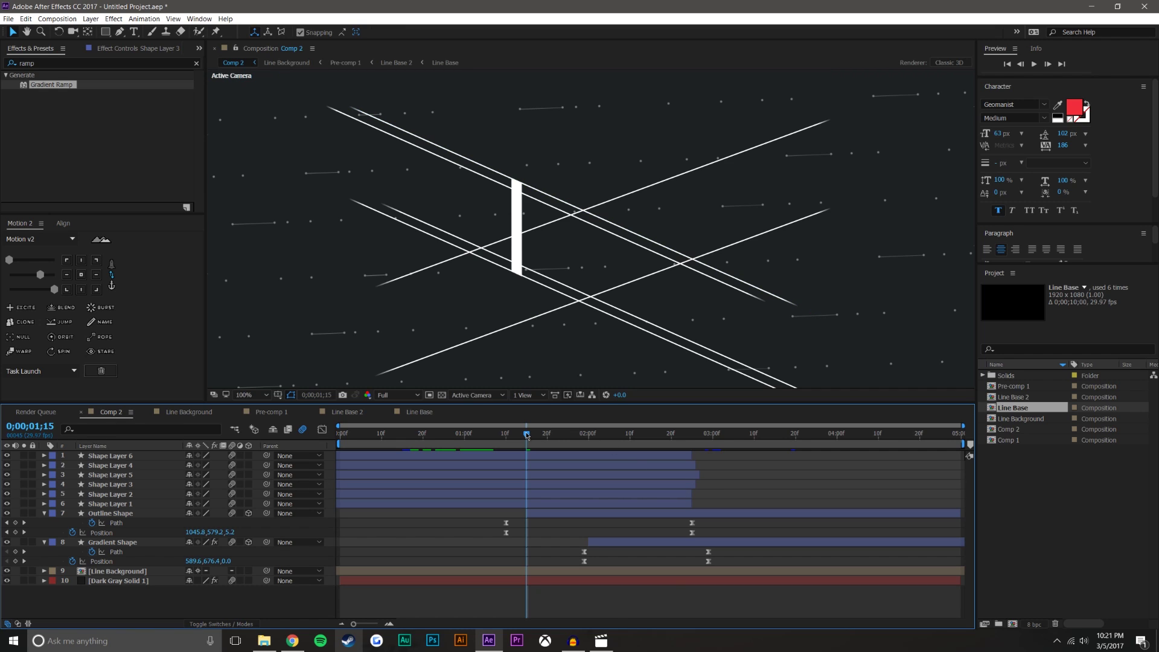
left_click(690, 486)
key("alt+Page_Down")
key("alt+Page_Down")
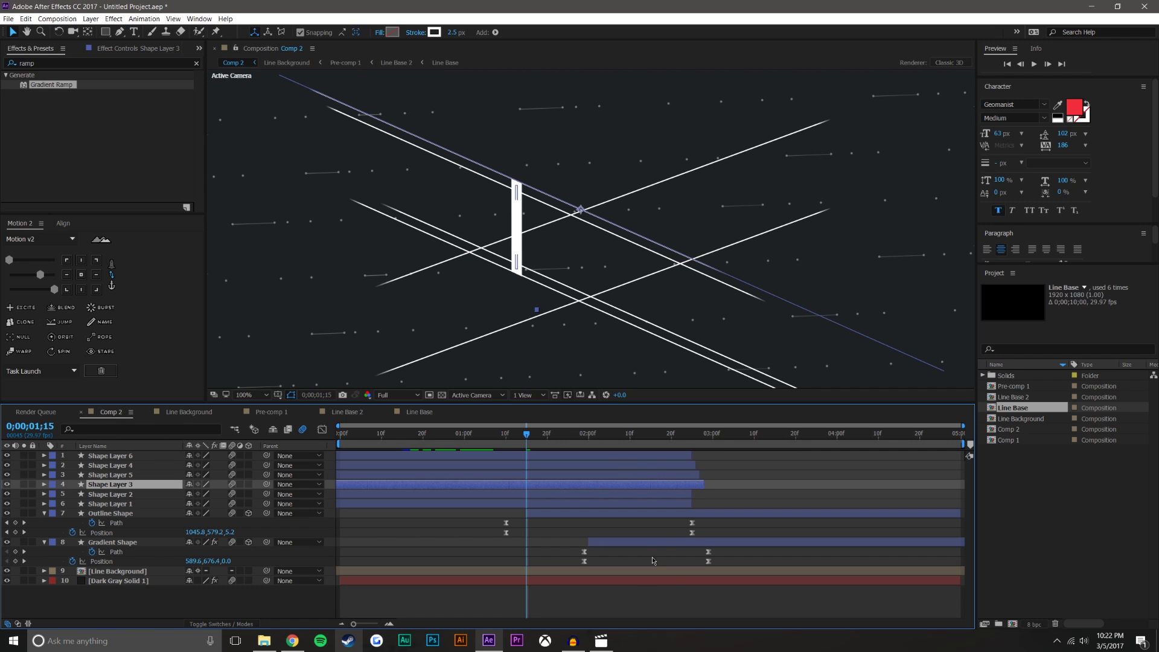
key("F2")
Step: Shift the four staggered outline line layers together about five frames later in time
left_click(527, 457)
left_click(529, 484, "shift")
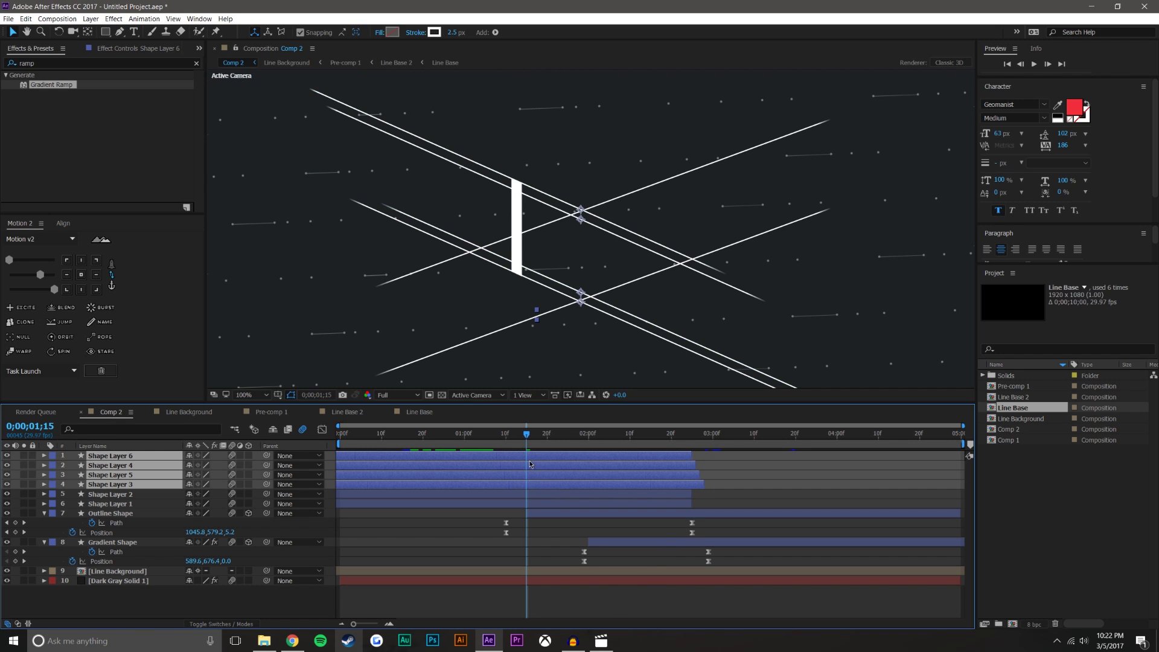
left_click_drag(527, 436, 599, 456)
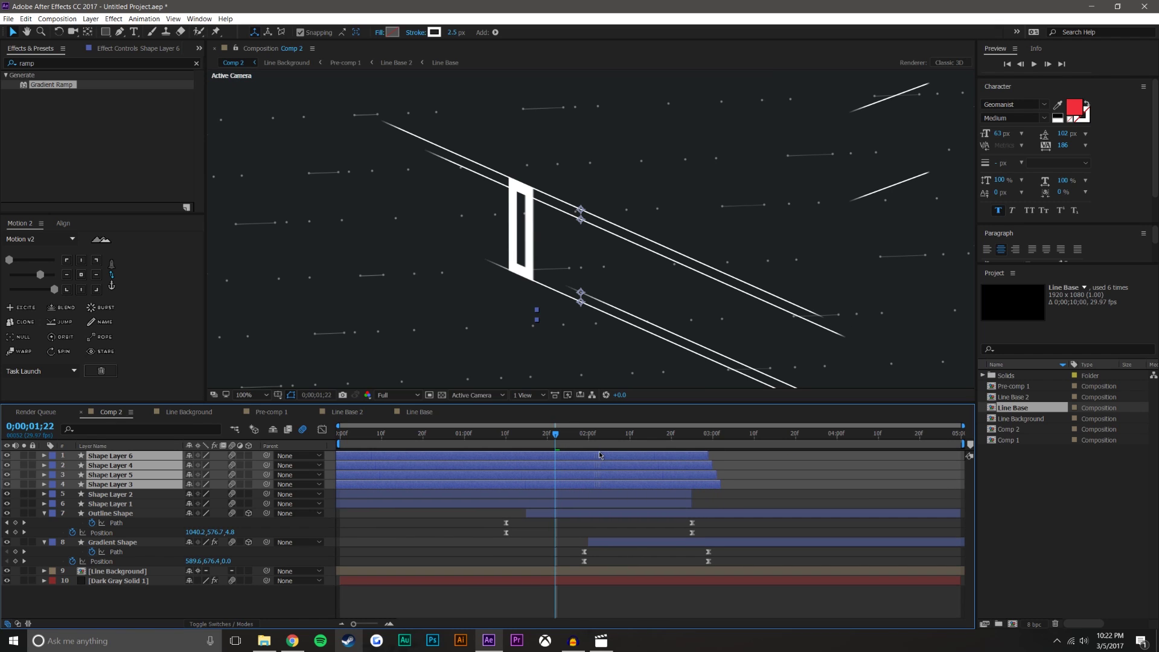
left_click(621, 590)
Step: Shift Shape Layer 1 and Shape Layer 2 later so their trim keyframes begin shortly after the gradient shape's first keyframes
left_click_drag(555, 436, 606, 434)
left_click(619, 495)
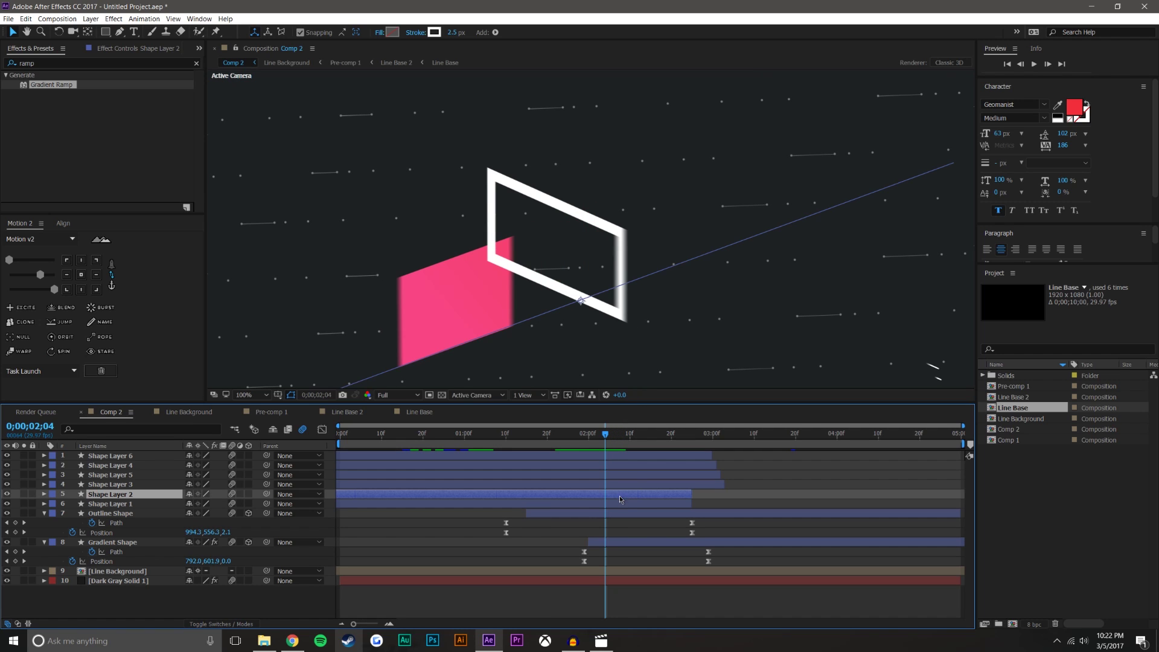
left_click(618, 502)
left_click_drag(617, 495, 584, 495)
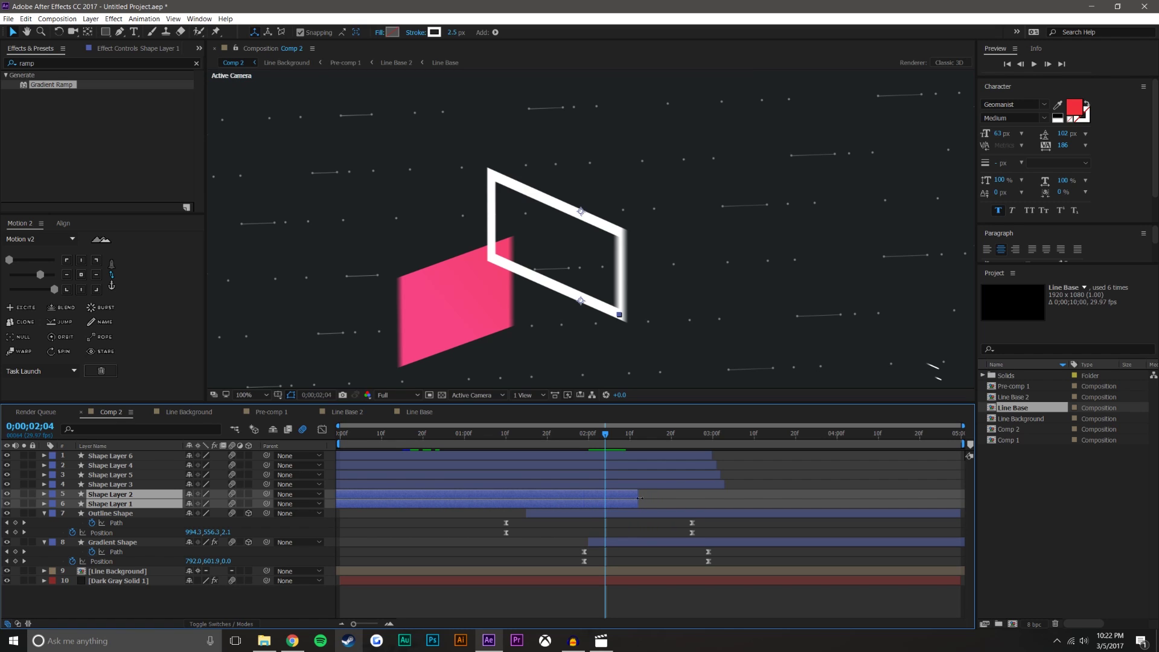
key("u")
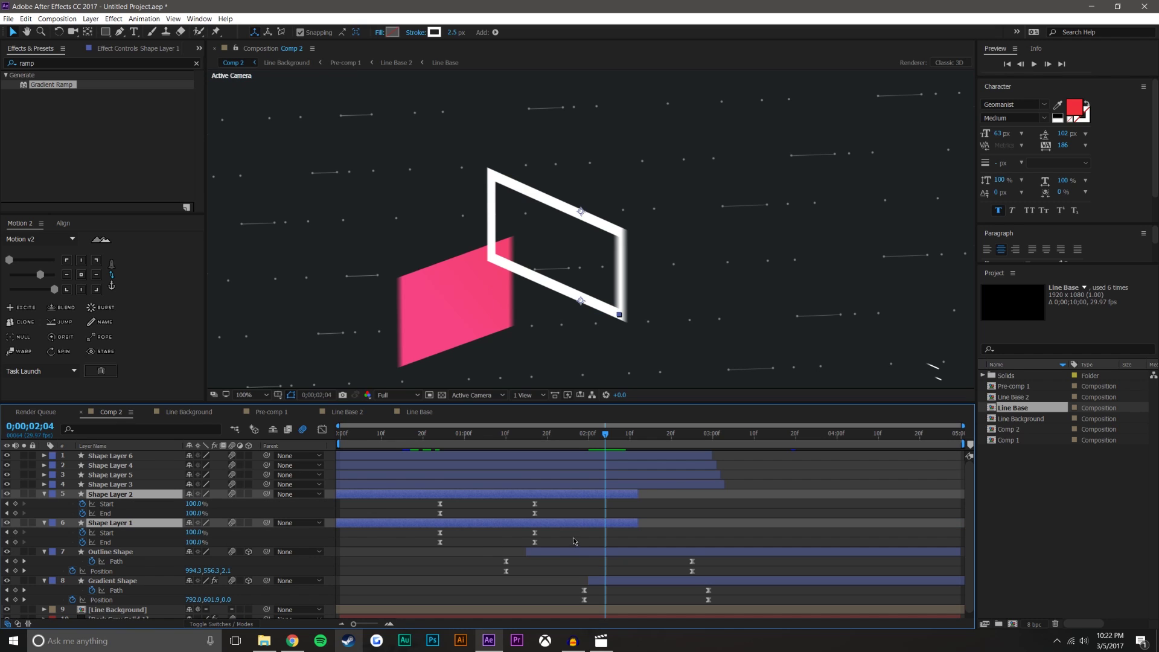
left_click_drag(540, 503, 699, 503)
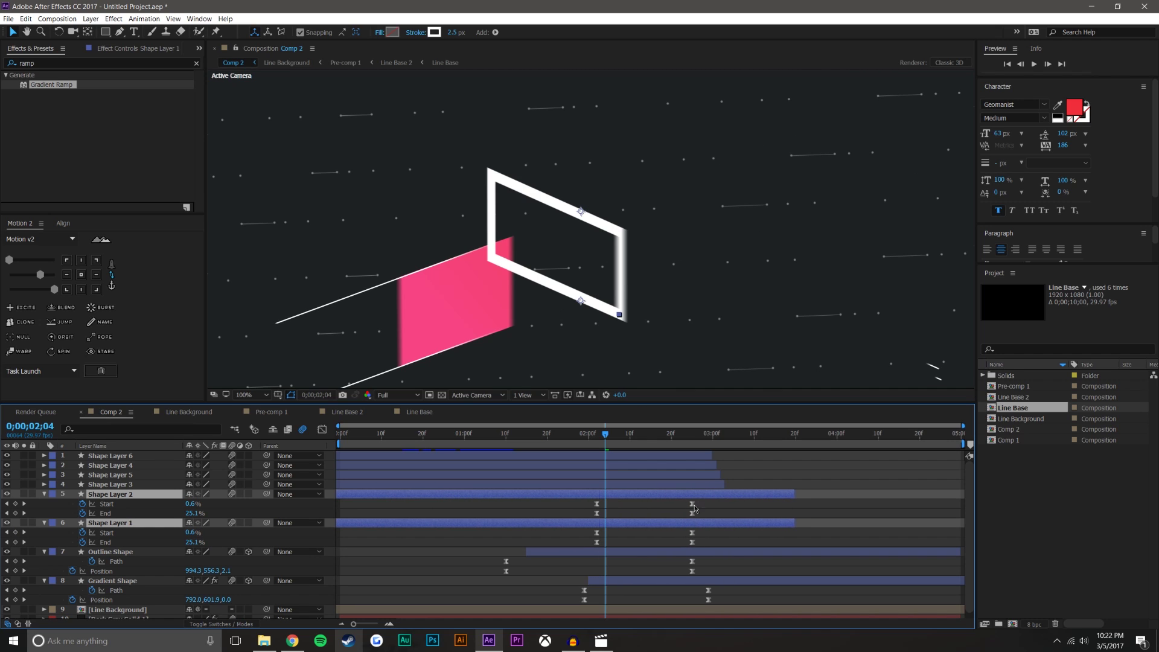
left_click(638, 536)
Step: Offset the gradient edge lines, moving Shape Layer 1 about two frames later and Shape Layer 2 about two frames earlier
left_click_drag(490, 435, 601, 442)
left_click_drag(729, 524, 737, 523)
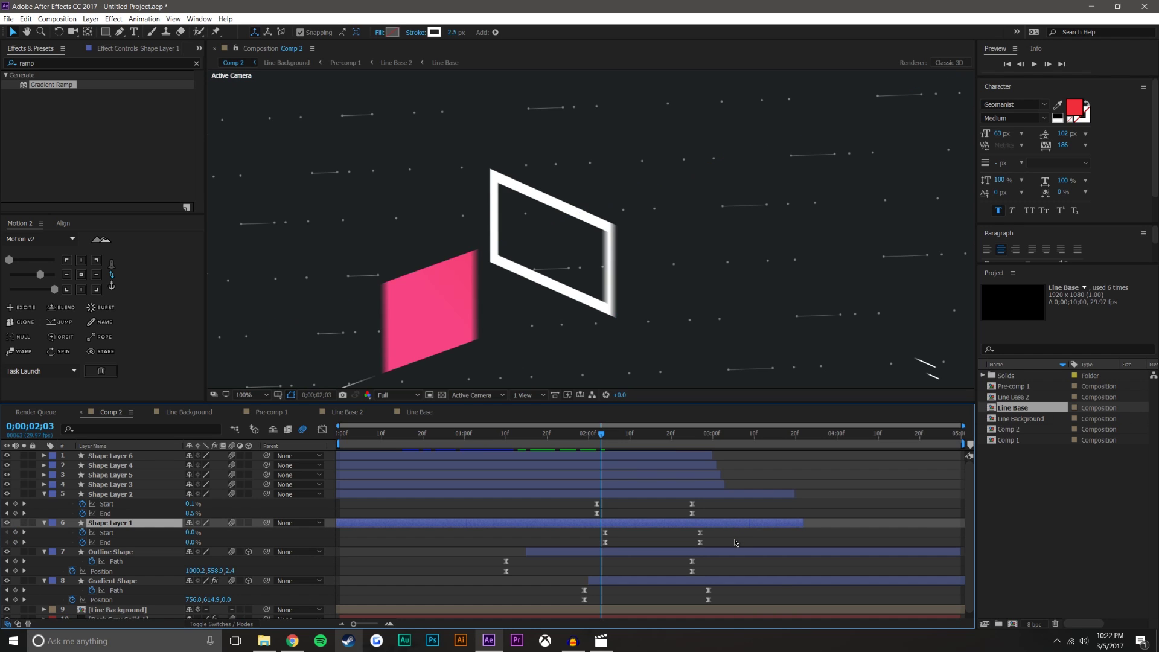
left_click(735, 542)
left_click_drag(567, 444, 614, 437)
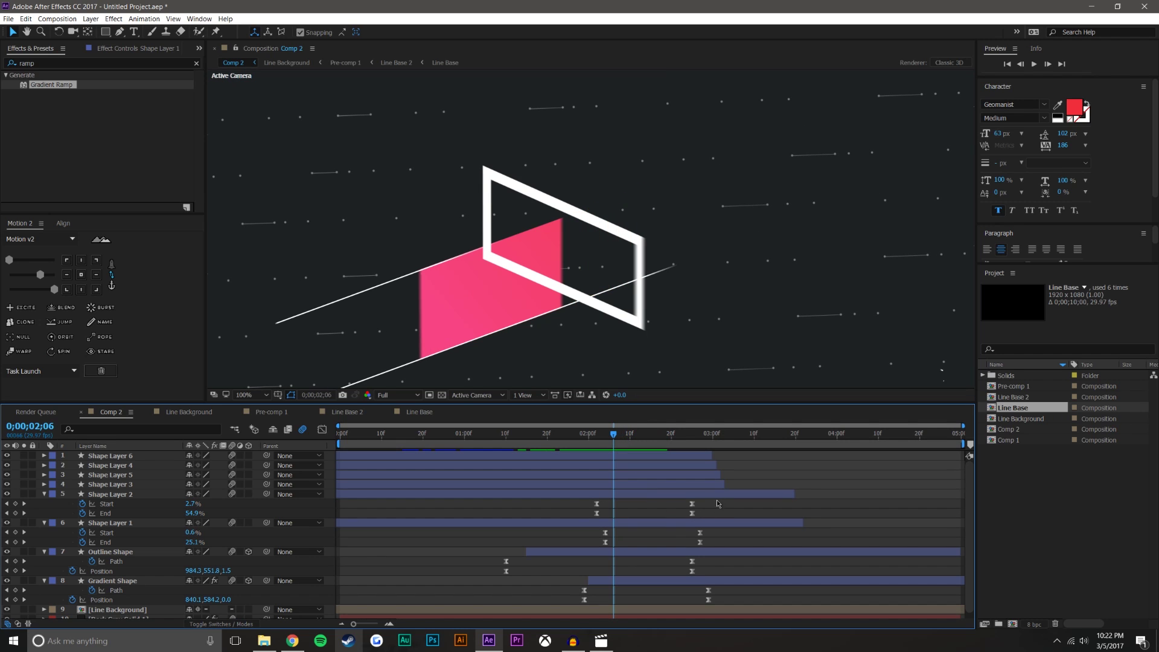
left_click(719, 493)
left_click_drag(717, 494, 709, 494)
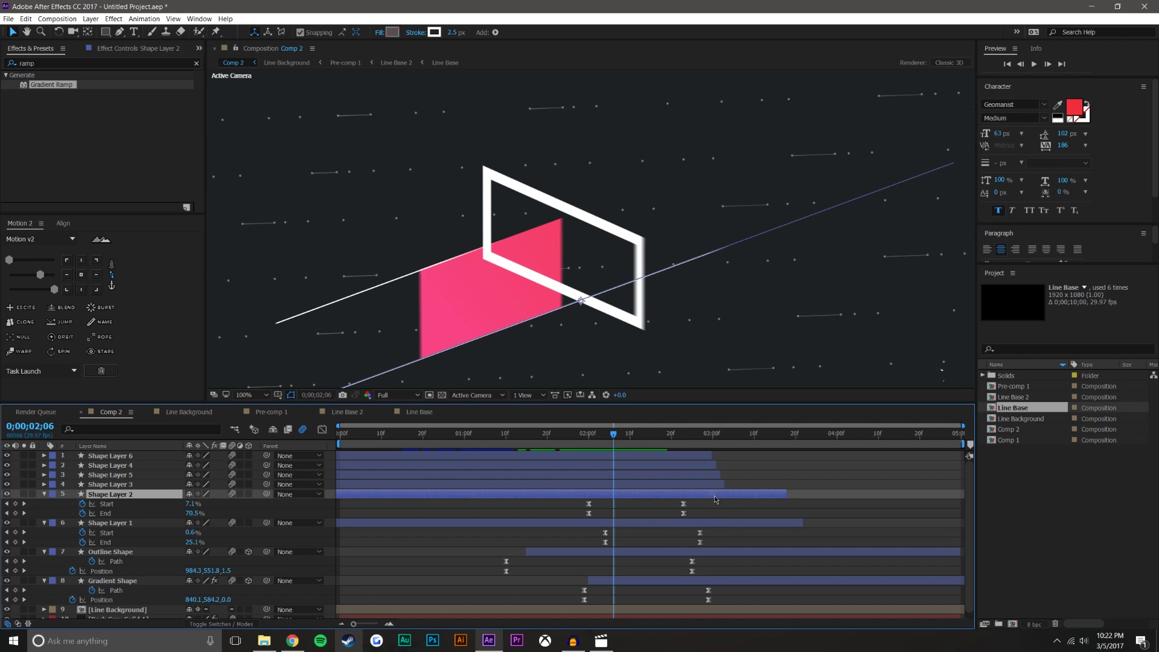
left_click(725, 543)
Step: Lower the opacity of all six line layers, Shape Layer 1 through Shape Layer 6, to 50%
left_click_drag(548, 441, 580, 438)
left_click(584, 525)
left_click(590, 459, "shift")
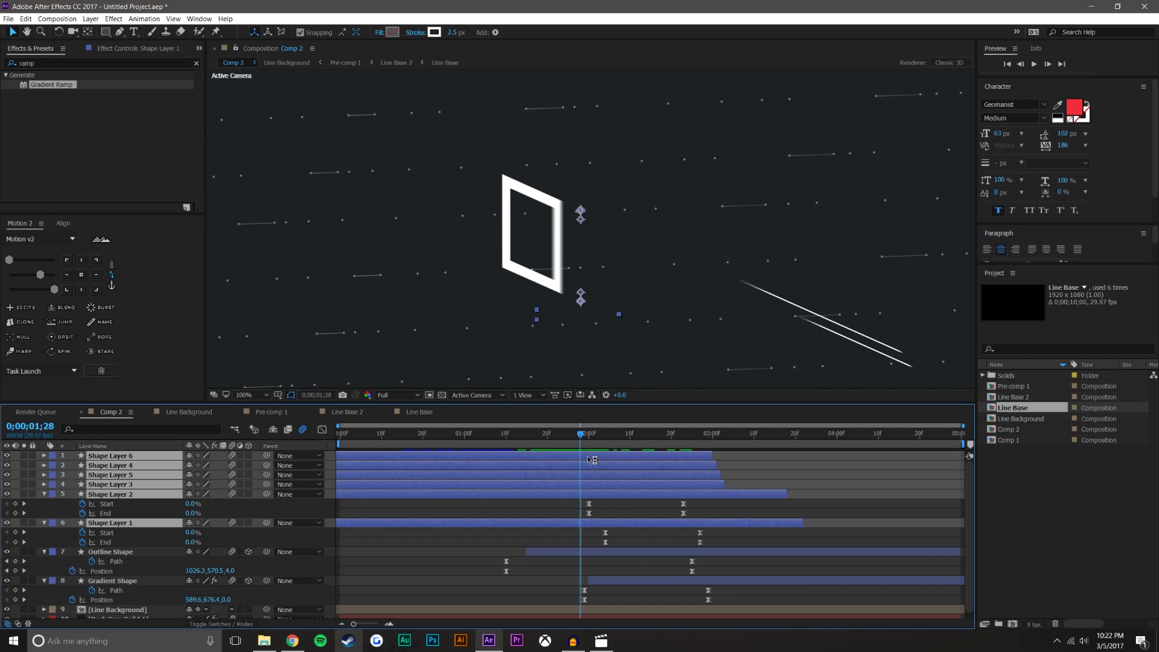
key("t")
left_click(204, 466)
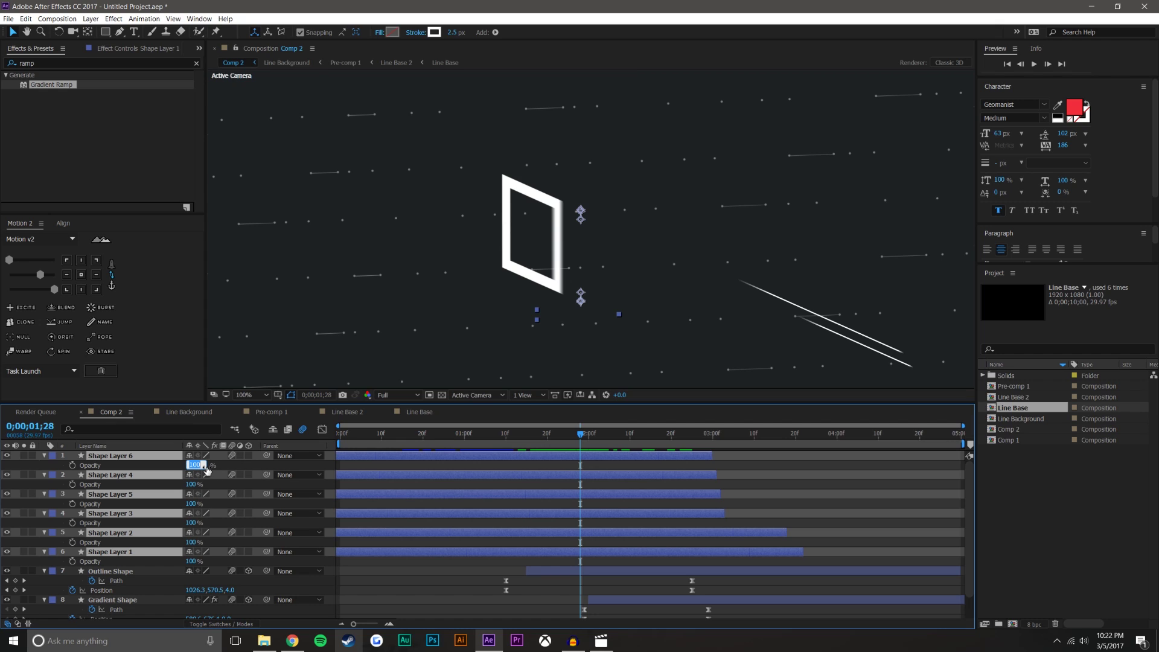
type("80")
key("Return")
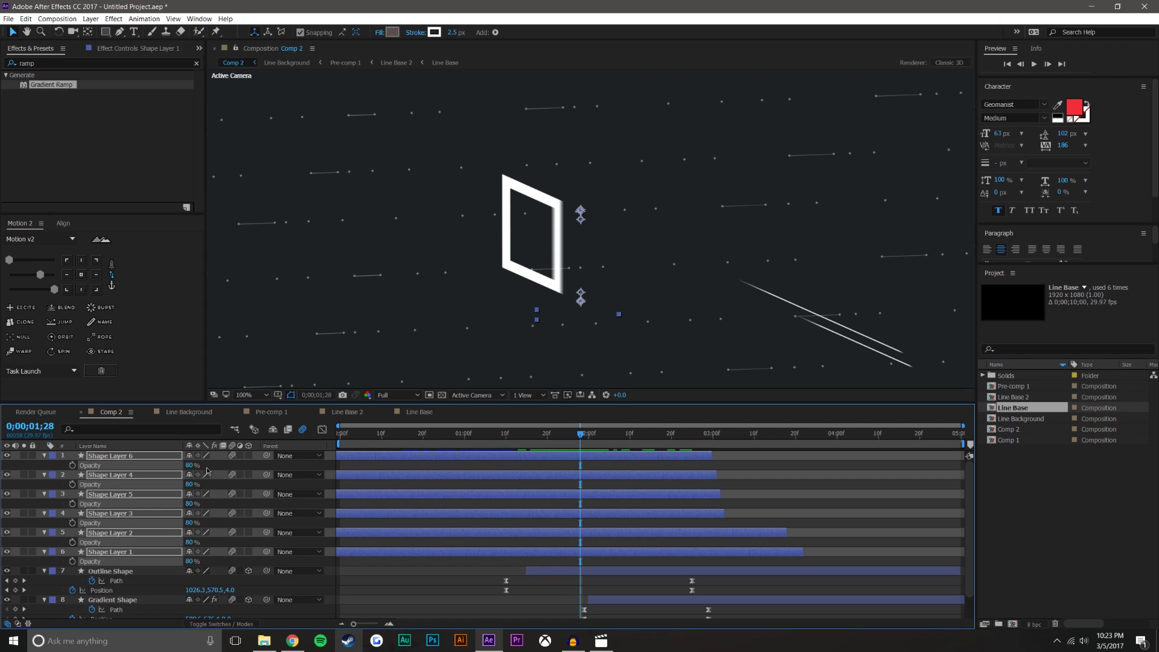
left_click(190, 466)
key("Return")
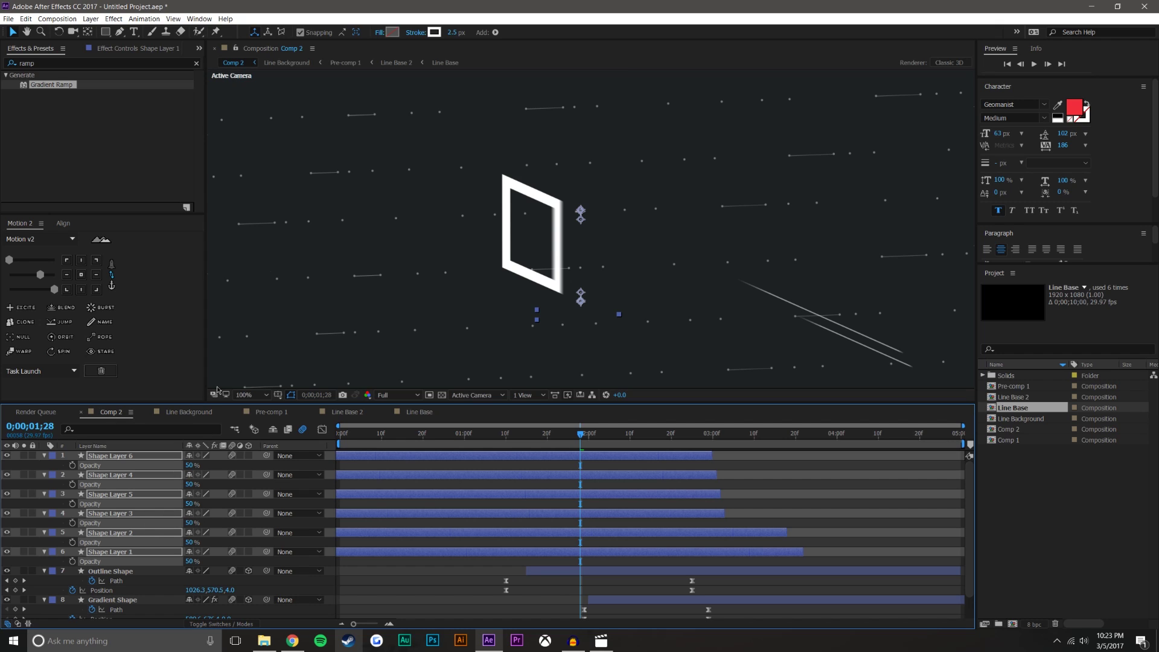
Step: Thin the stroke of the six selected line layers to 1.5 px
left_click(454, 32)
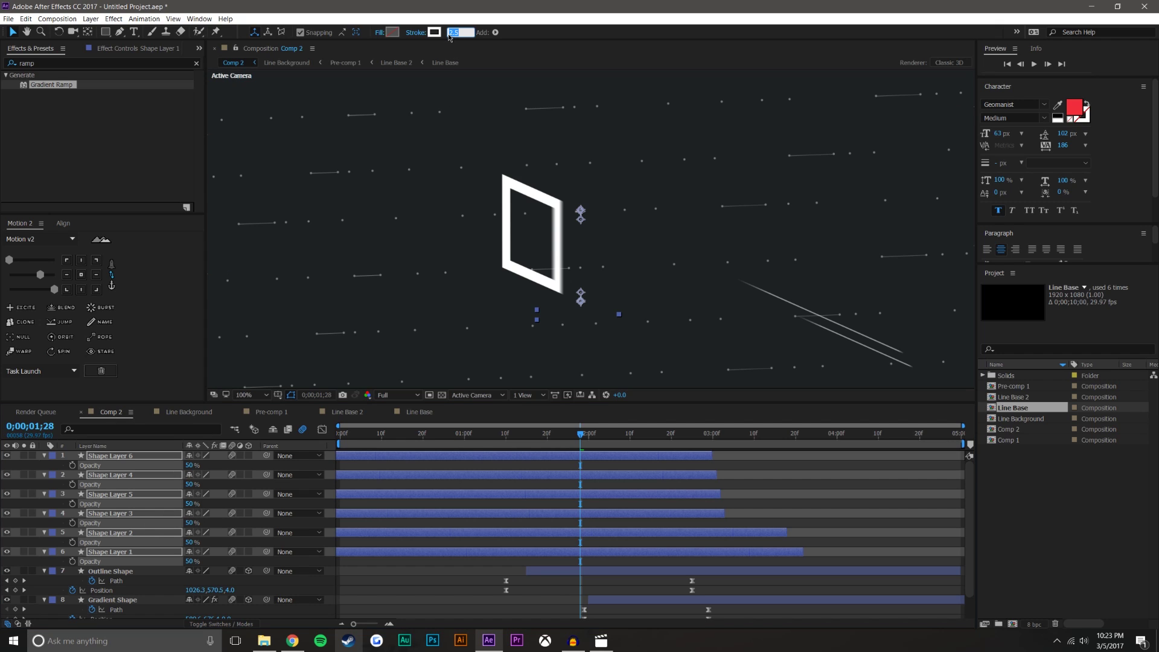
type("2")
key("Return")
left_click(449, 33)
type("1.5")
key("Return")
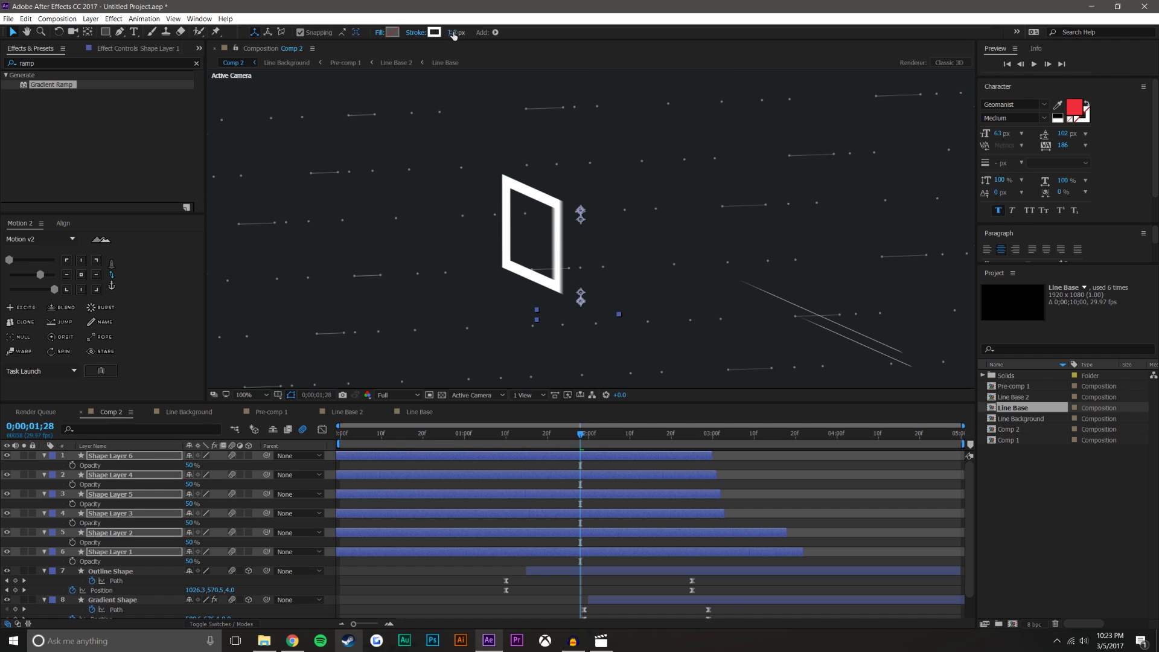
Step: Set the preview resolution to Third and play the animation from the start, checking the moment the outline lines sweep in
key("comma")
left_click(770, 499)
left_click_drag(581, 436, 339, 436)
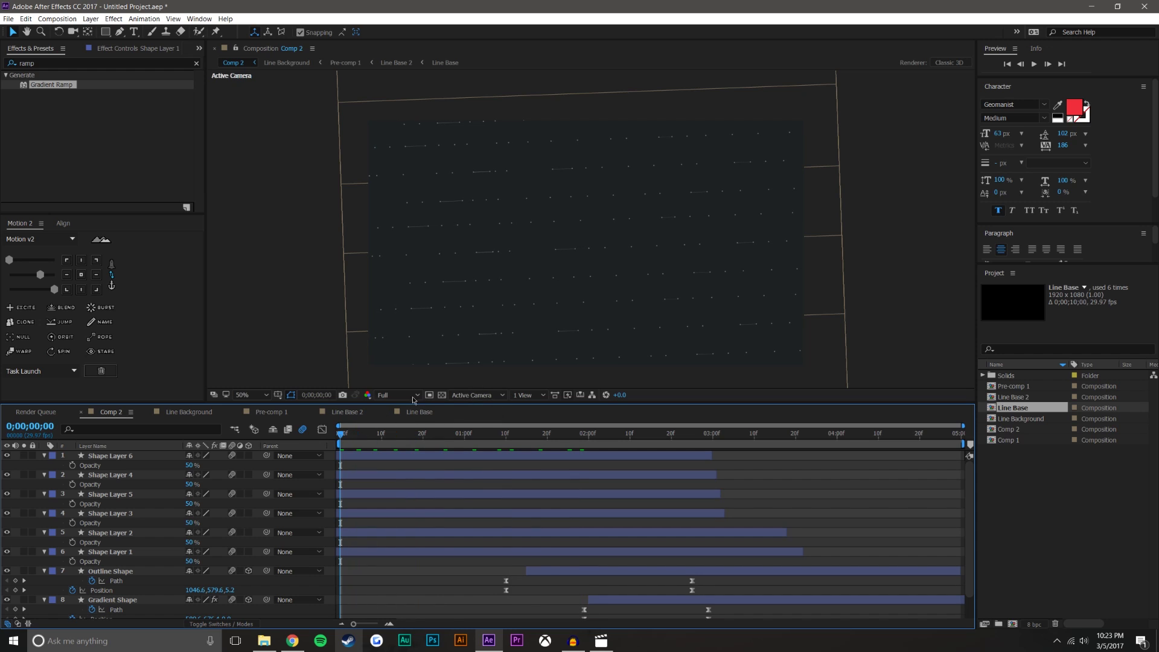
left_click(397, 395)
left_click(407, 444)
left_click(1033, 65)
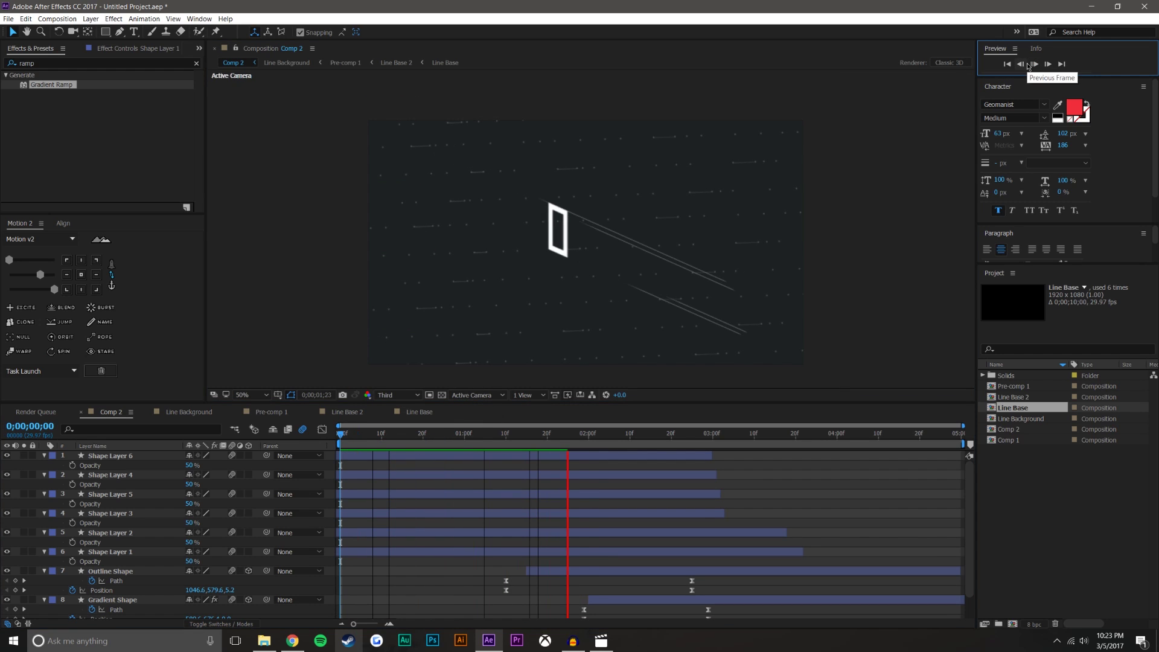
left_click(518, 434)
left_click_drag(520, 434, 572, 435)
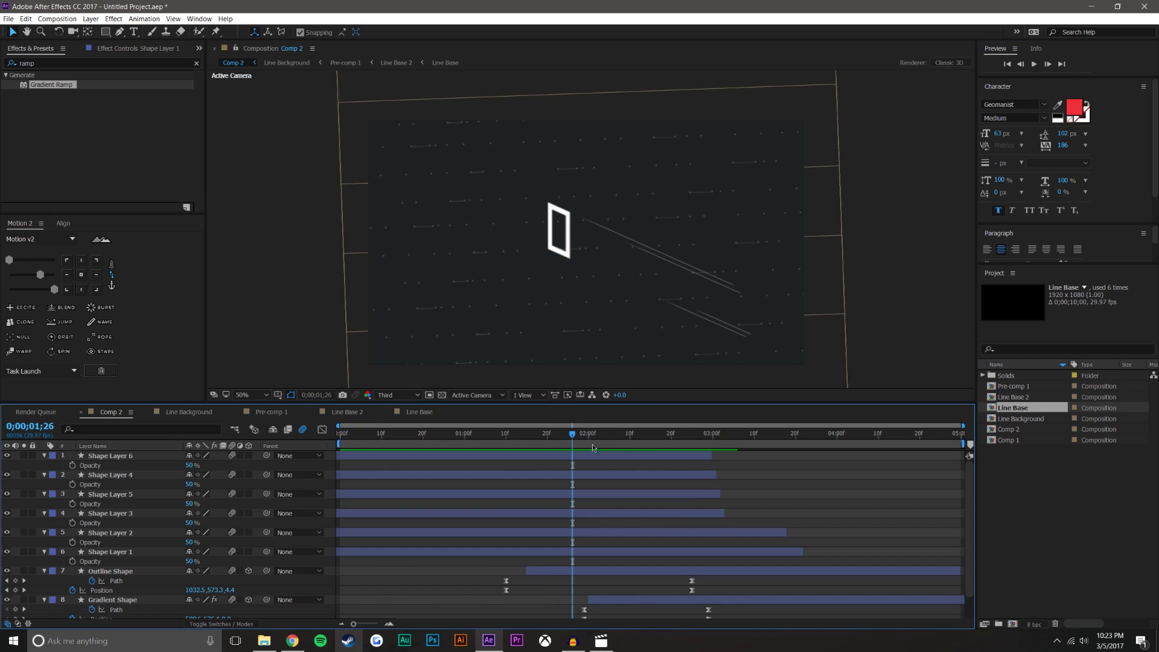
Step: Shift the four outline line layers about four frames later and spread them to gaps of about two to three frames
left_click(625, 457)
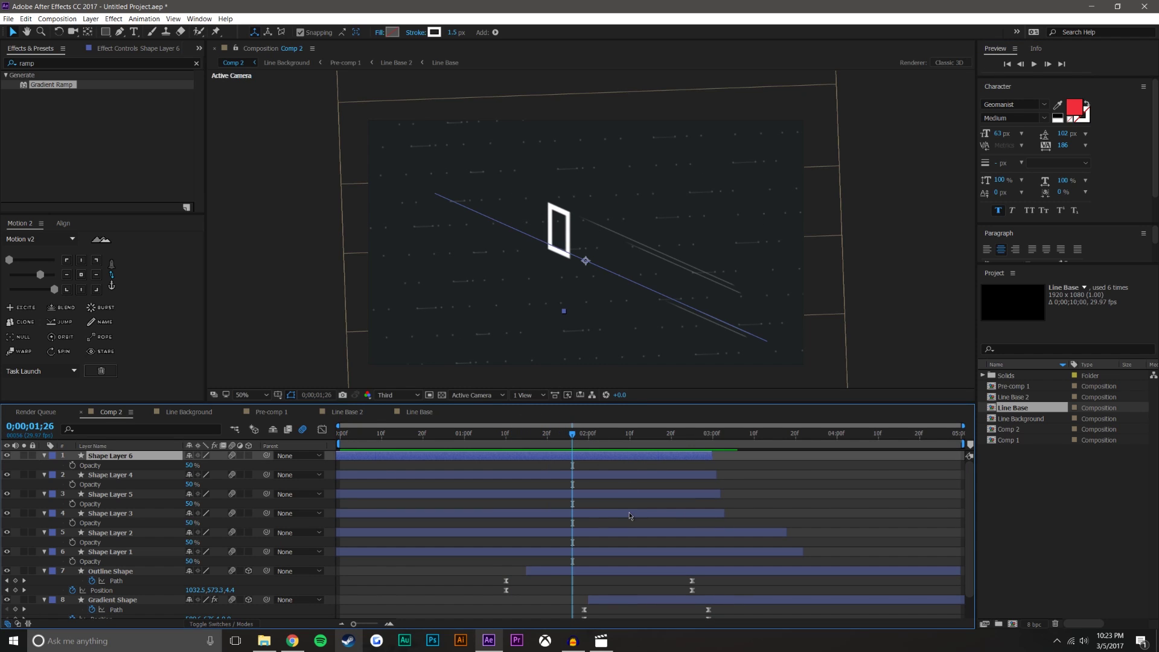
left_click(631, 512)
left_click(624, 457, "shift")
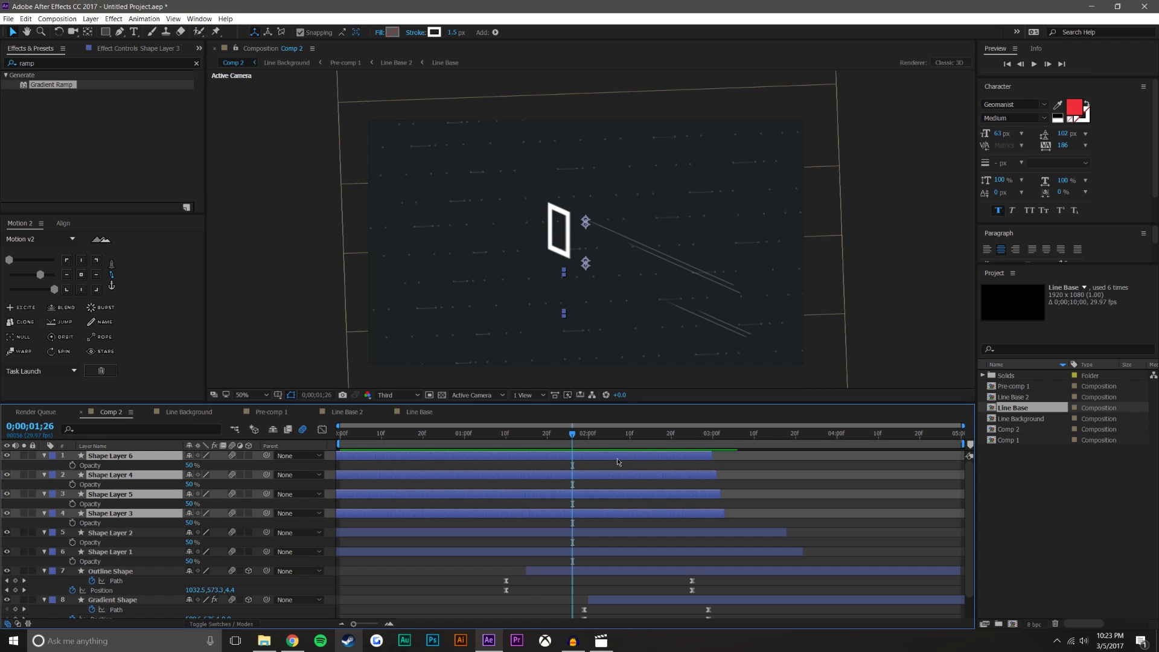
left_click_drag(622, 457, 634, 460)
left_click(754, 484)
left_click_drag(724, 477, 744, 517)
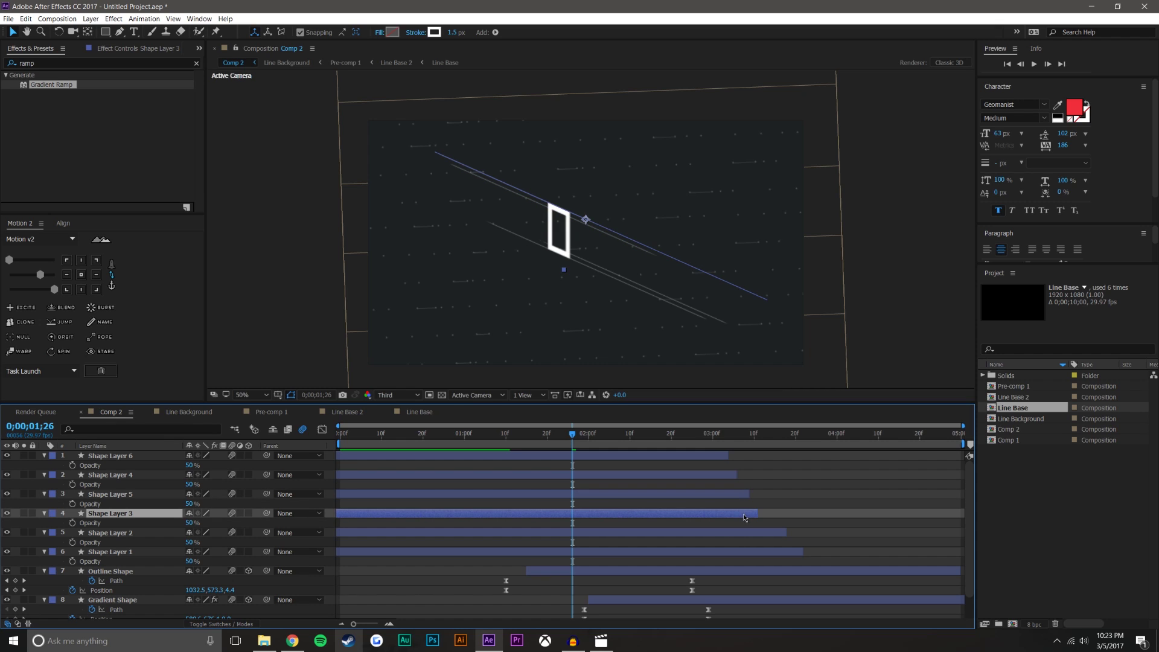
Step: Widen the stagger between Shape Layers 6, 4, 5 and 3 to about four to six frames and preview the timing
left_click_drag(571, 434, 626, 435)
left_click_drag(737, 511, 736, 482)
left_click(787, 466)
mouse_move(510, 436)
left_mouse_down()
mouse_move(677, 433)
mouse_move(514, 434)
left_mouse_up()
key("space")
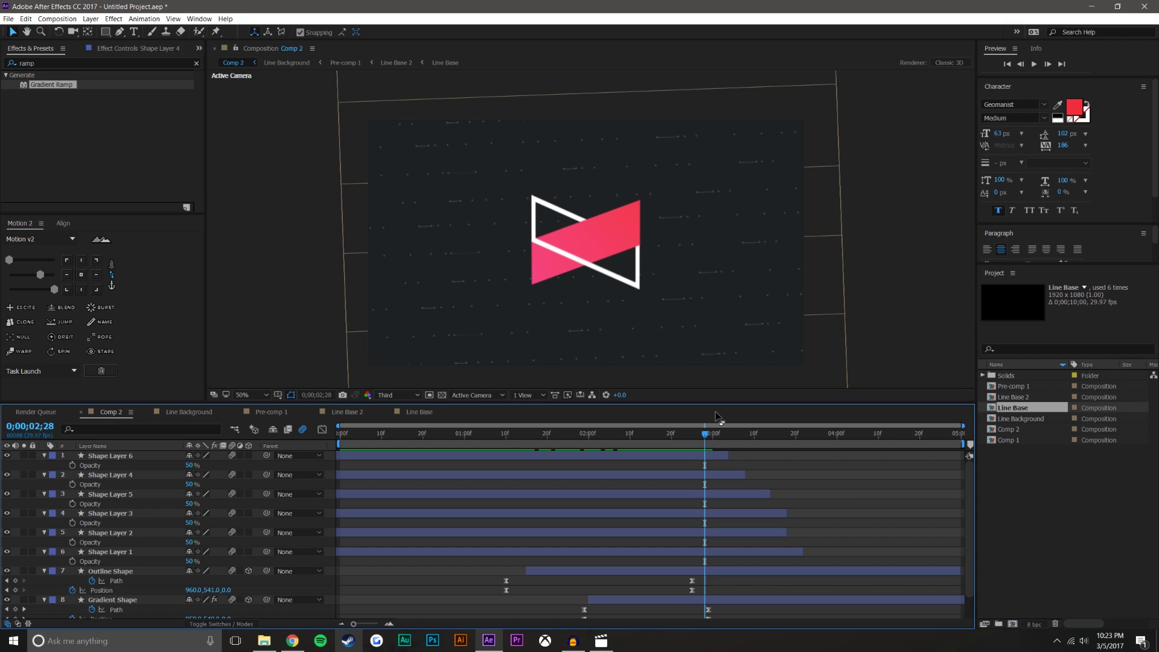
key("alt+Tab")
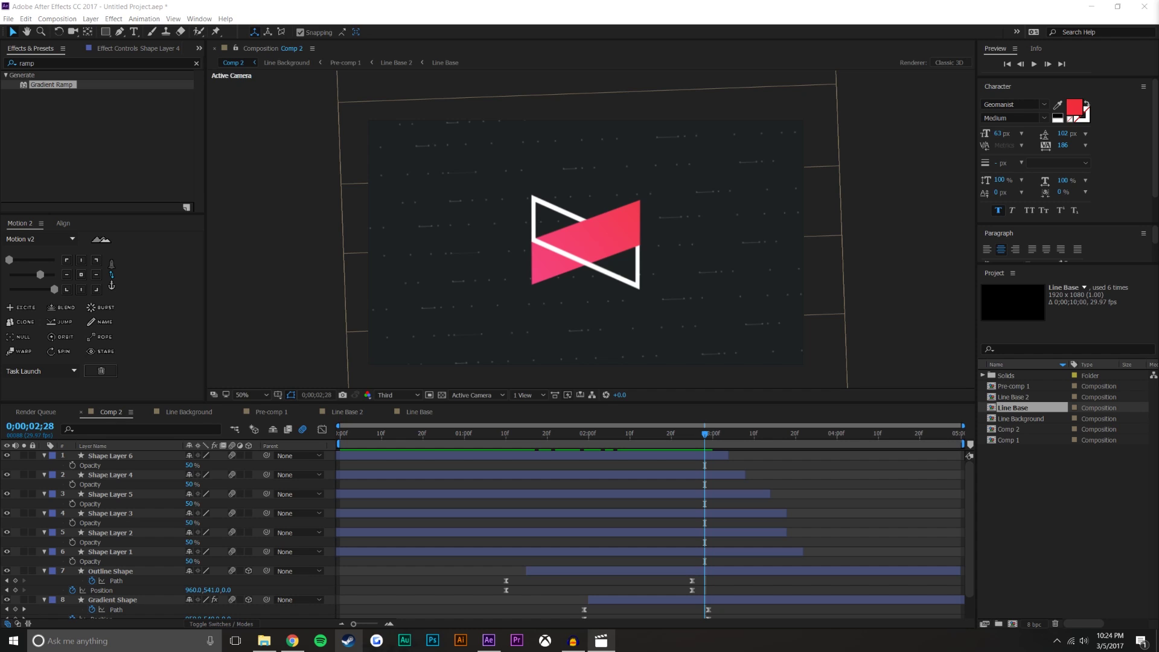
Step: Collapse the revealed properties of all six line layers
left_click(140, 456)
left_click(128, 551, "shift")
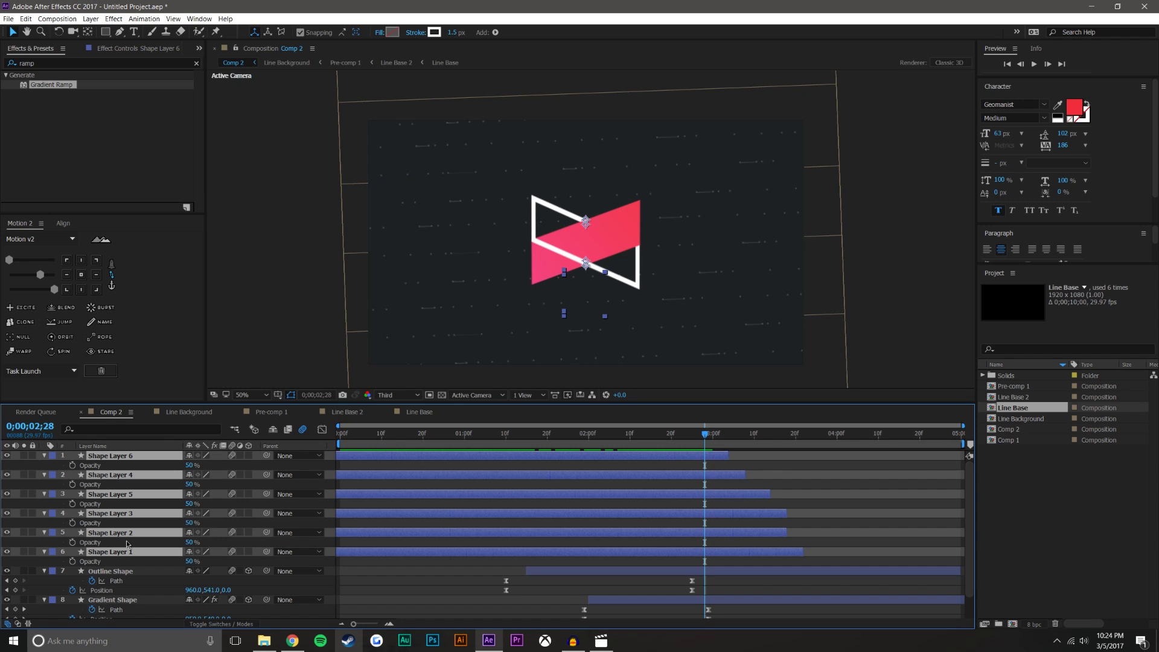
key("u")
key("u")
left_click(148, 603)
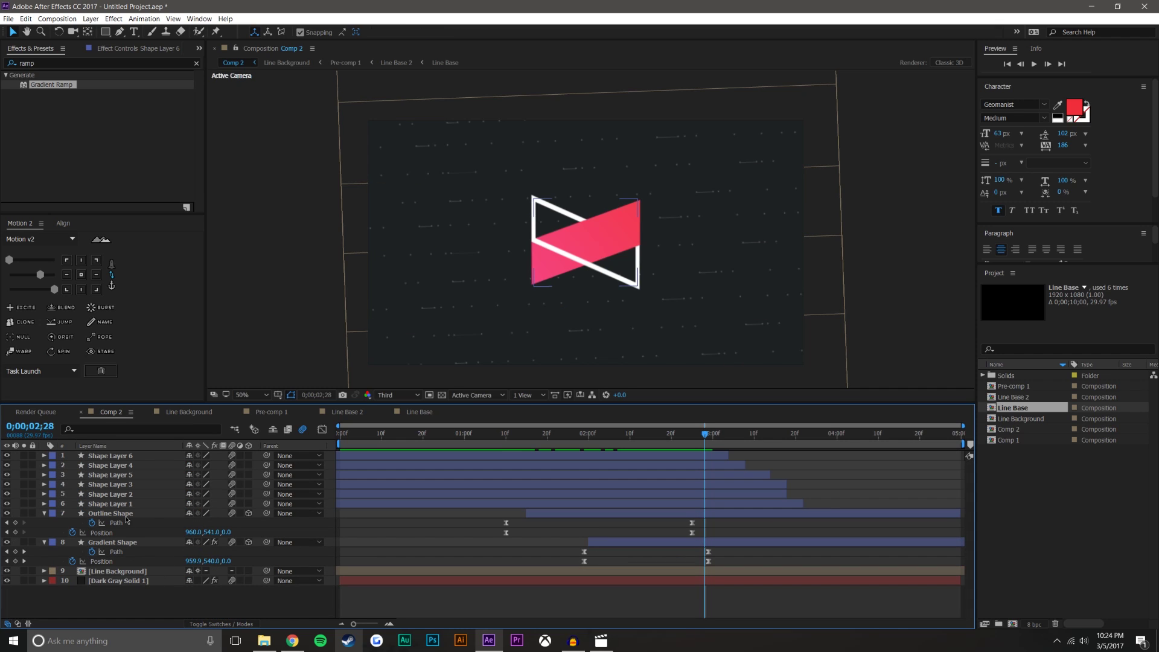
Step: Add a Trim Paths operator to the Outline Shape layer, with the current time at 0;00;03;10
left_click(126, 514)
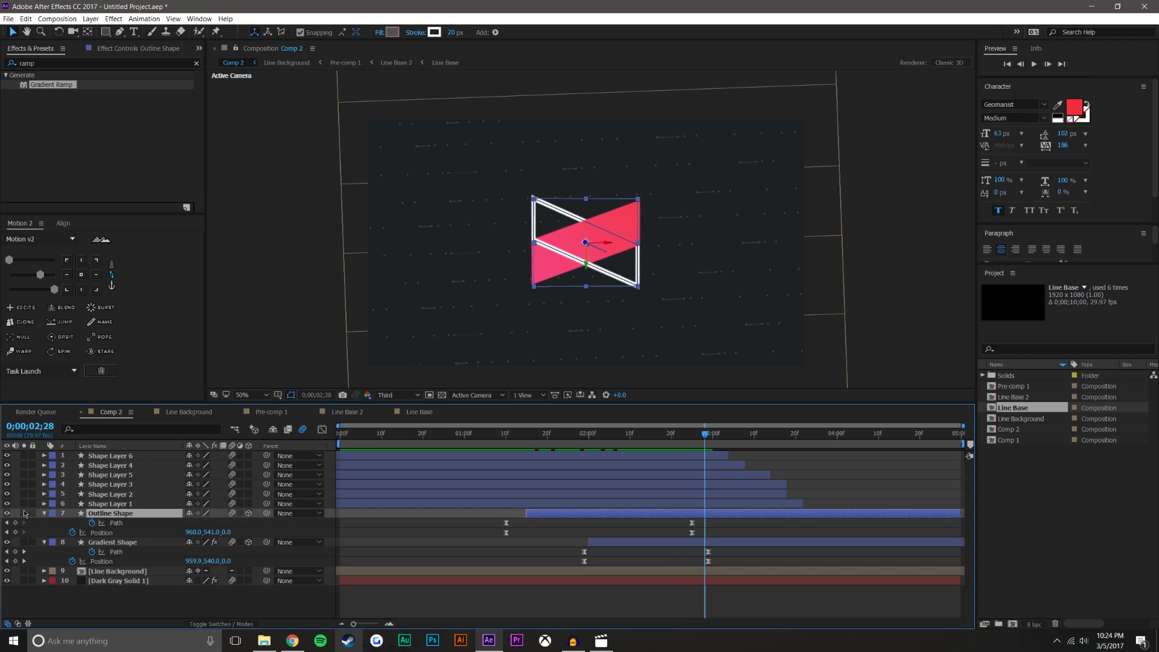
left_click(44, 513)
left_click_drag(707, 434, 754, 434)
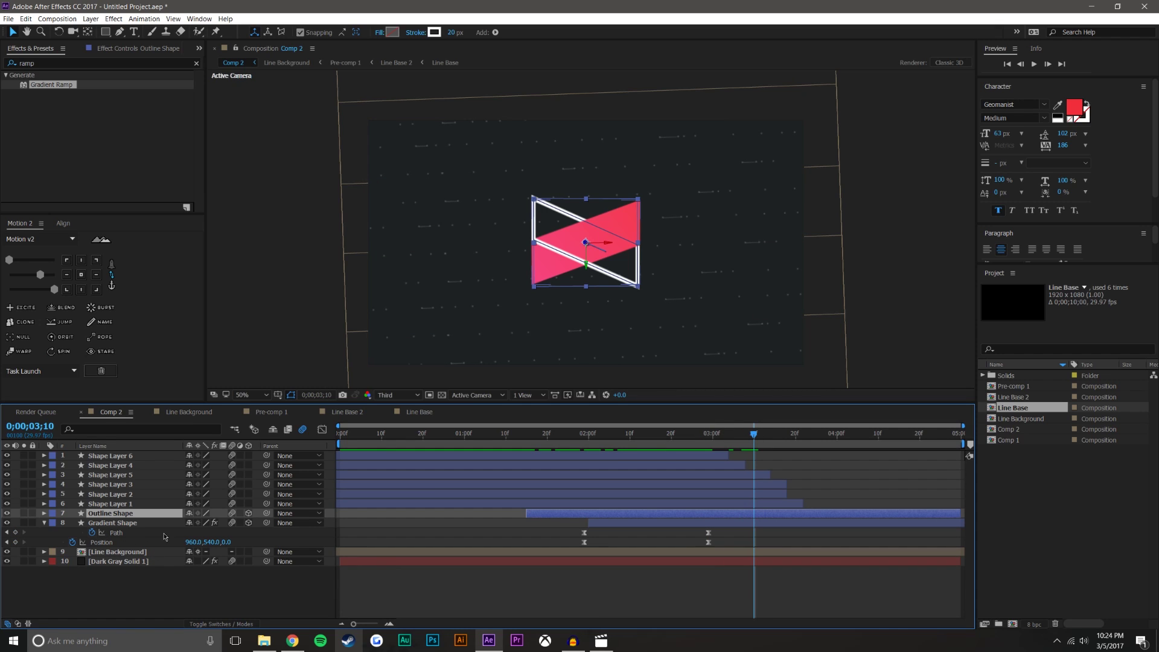
left_click(44, 514)
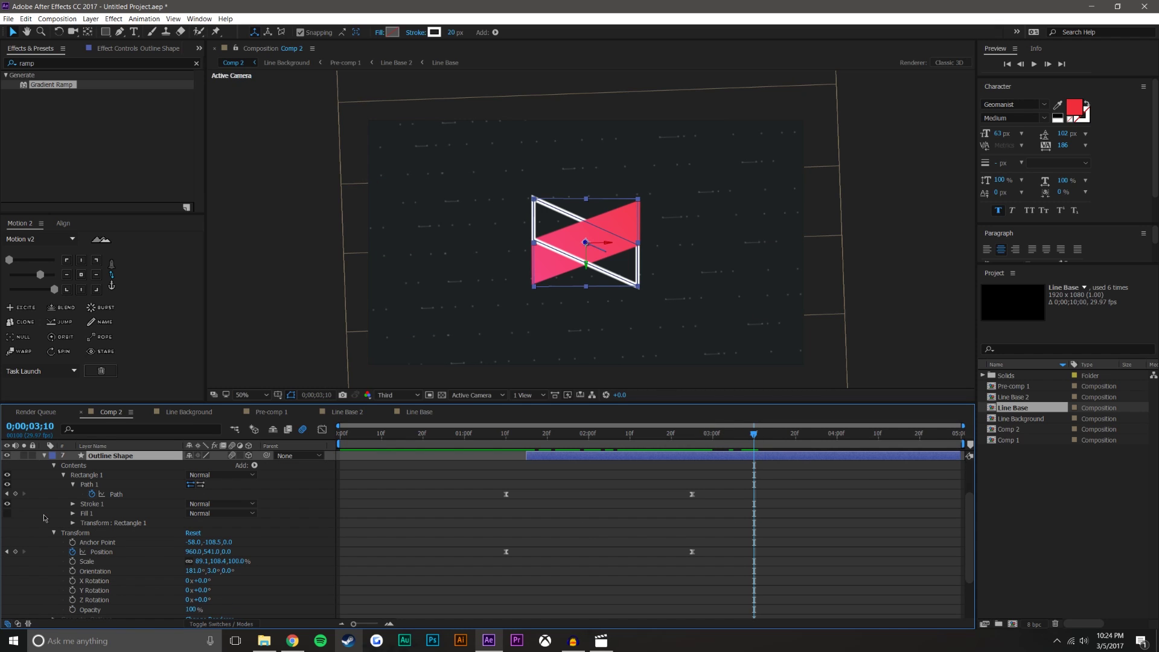
left_click(54, 533)
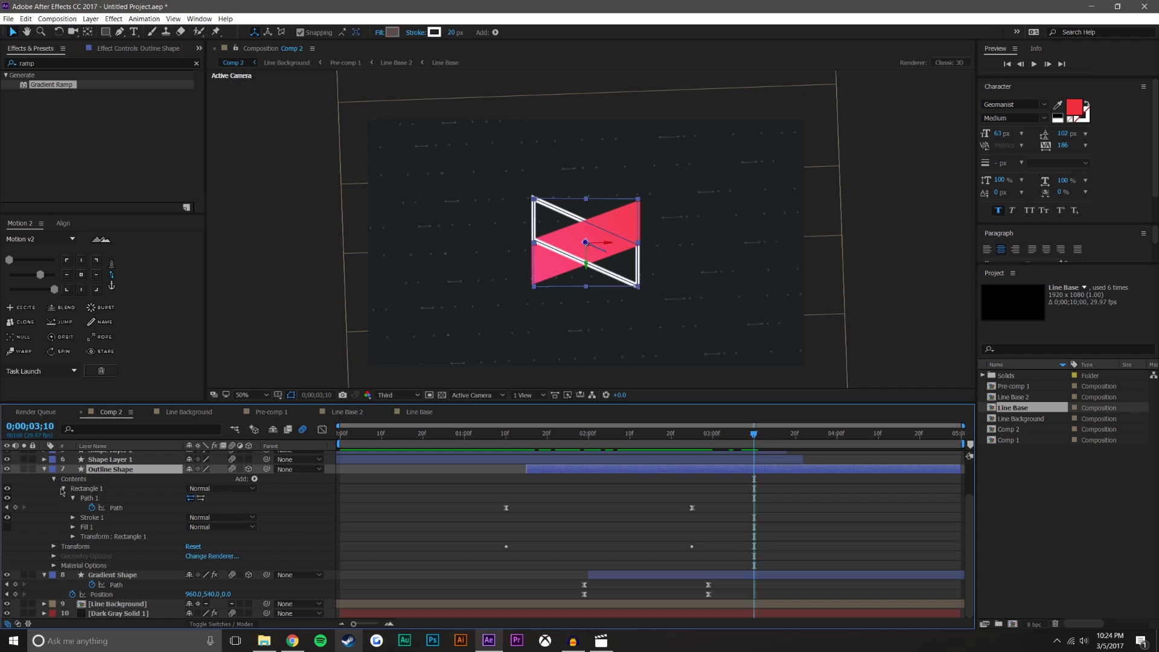
left_click(62, 488)
left_click(254, 522)
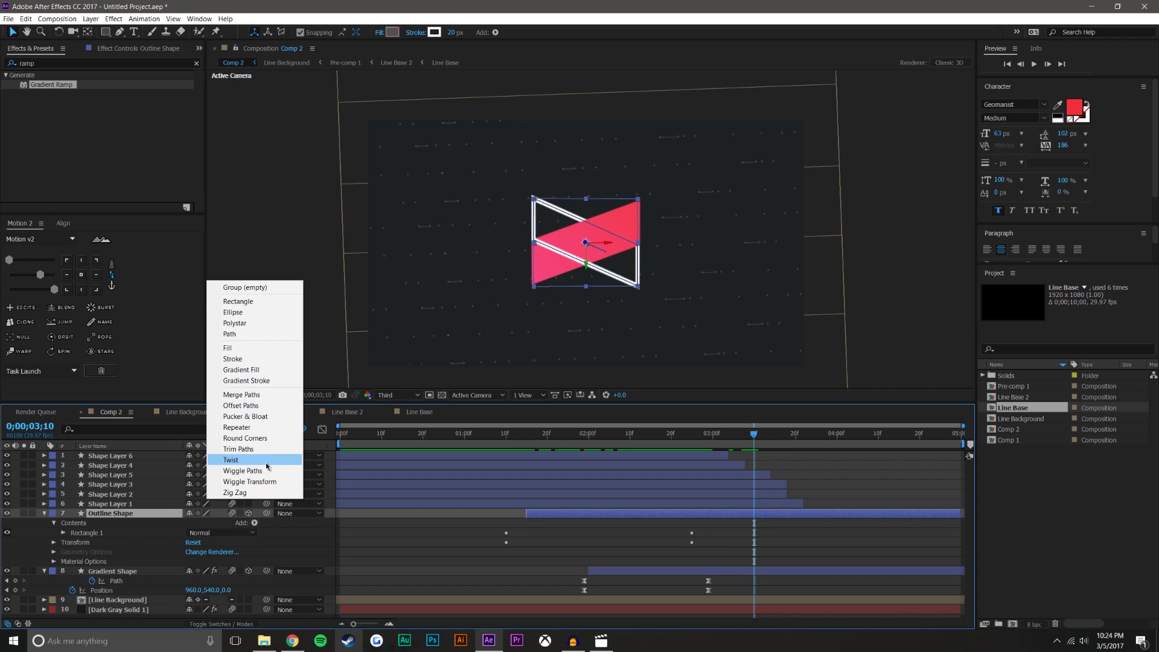
left_click(265, 449)
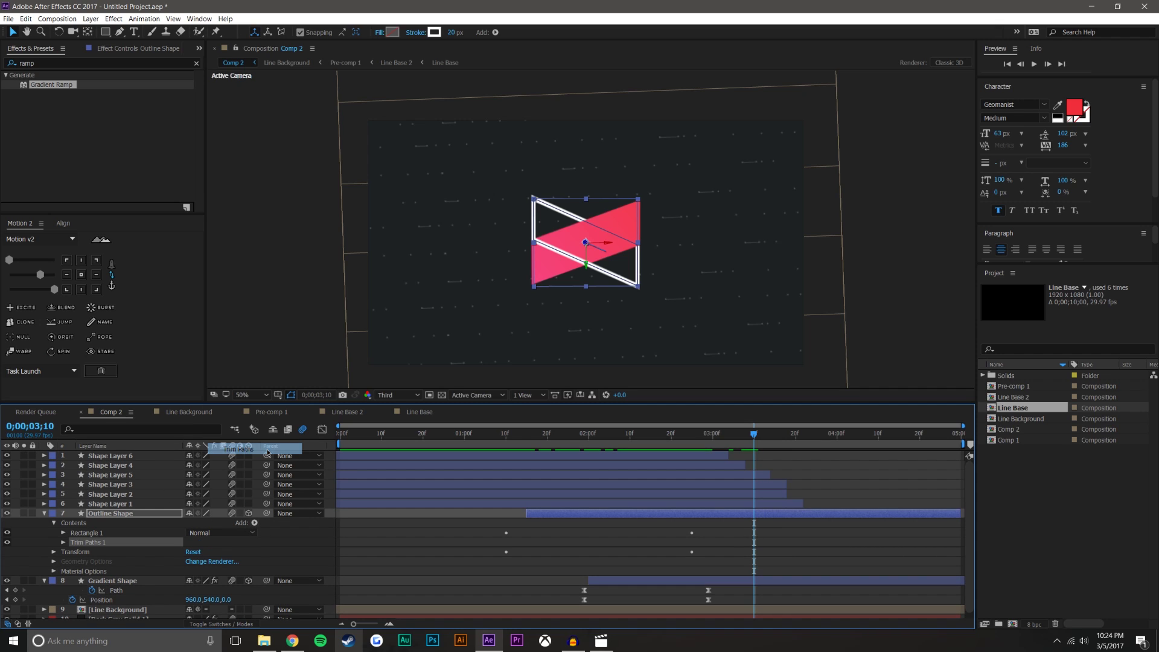
Step: Reduce the outline's trim End to 86% to expose the gap, and set the trim Offset to 110°
left_click(62, 542)
left_click_drag(187, 552, 221, 544)
scroll(698, 295, "up", 2)
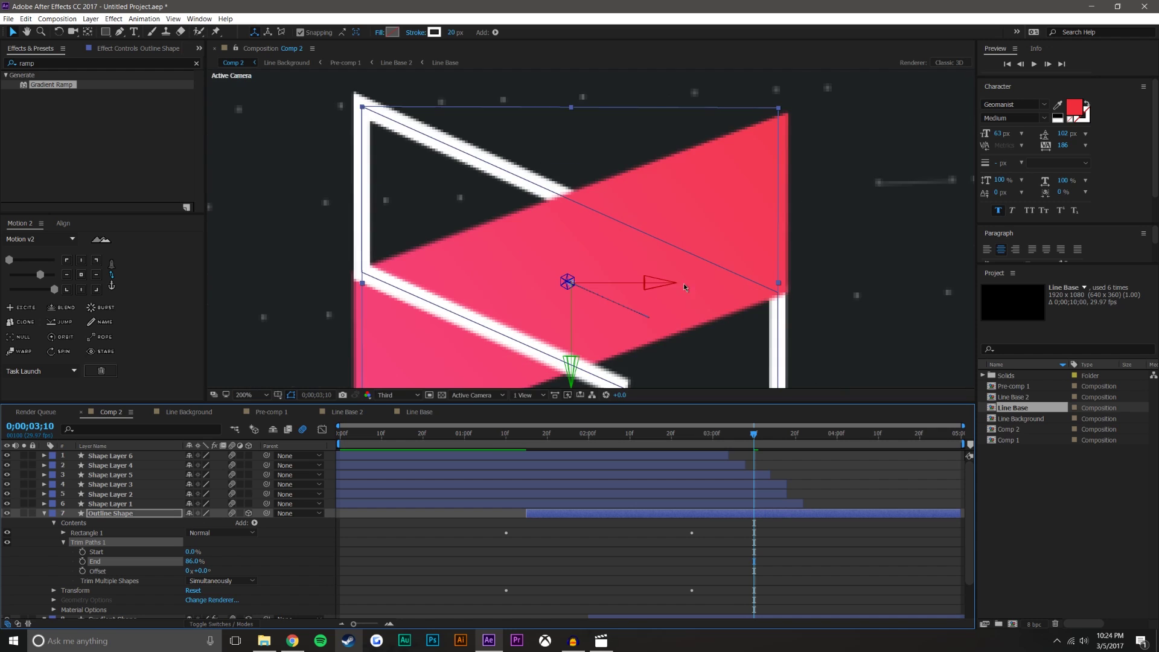
left_click_drag(671, 277, 543, 171)
left_click_drag(201, 571, 246, 551)
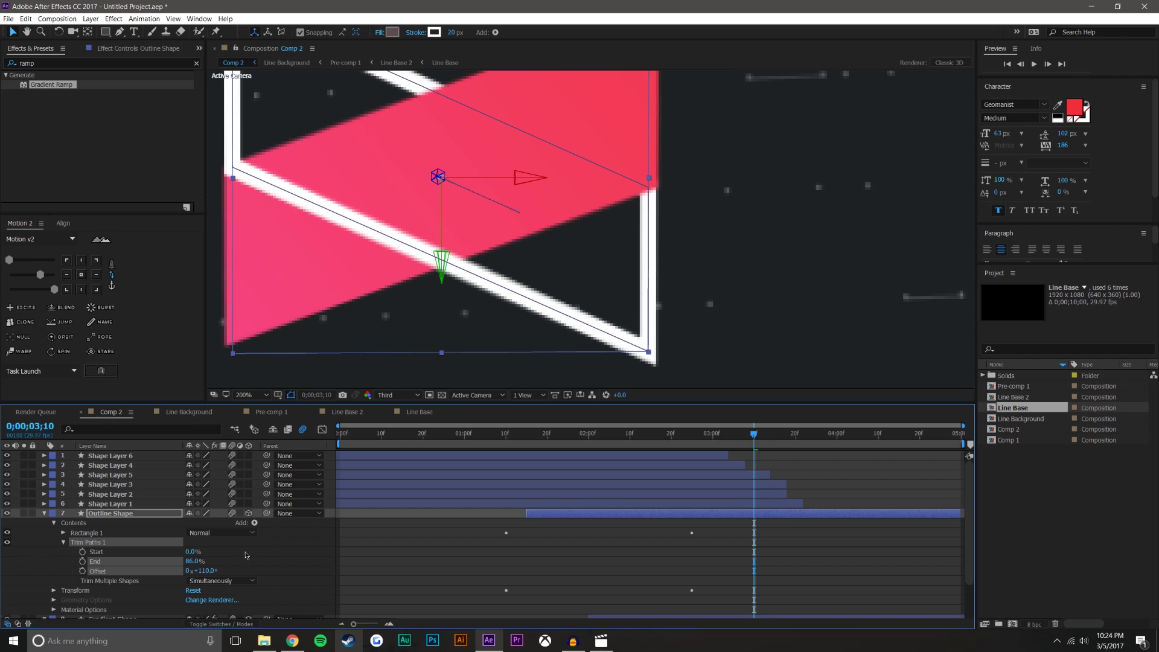
key("comma")
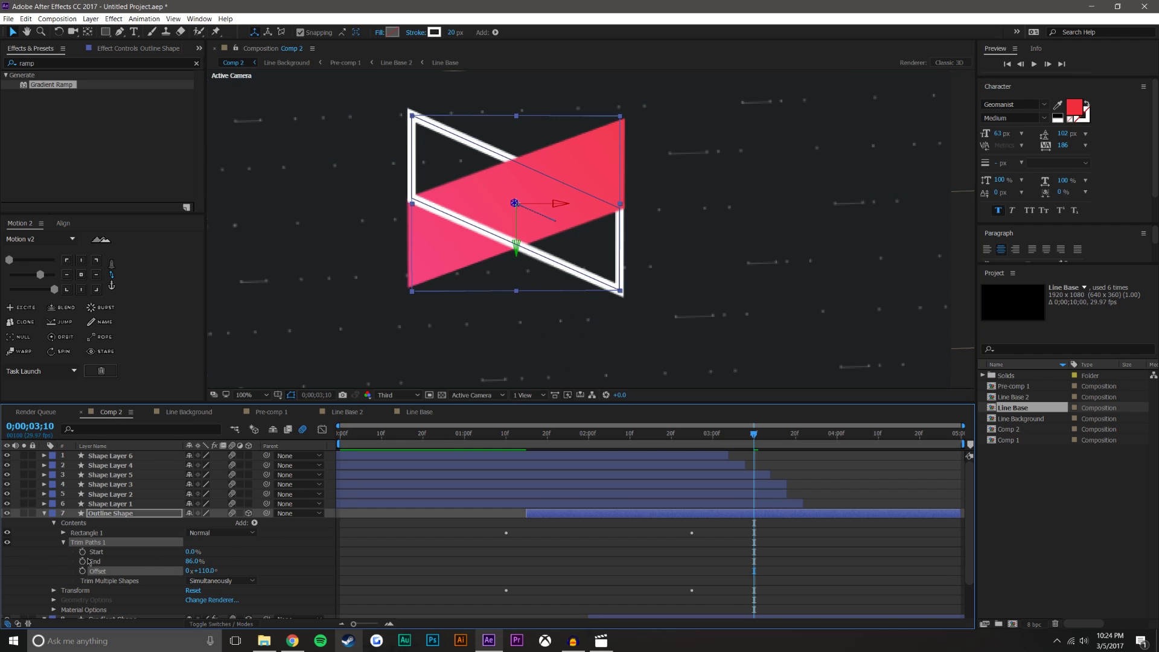
Step: Keyframe the outline's trim End from 100% at 0;00;03;10 to 0% at 0;00;04;00
mouse_move(195, 562)
left_mouse_down()
mouse_move(186, 557)
mouse_move(217, 561)
left_mouse_up()
left_click(83, 562)
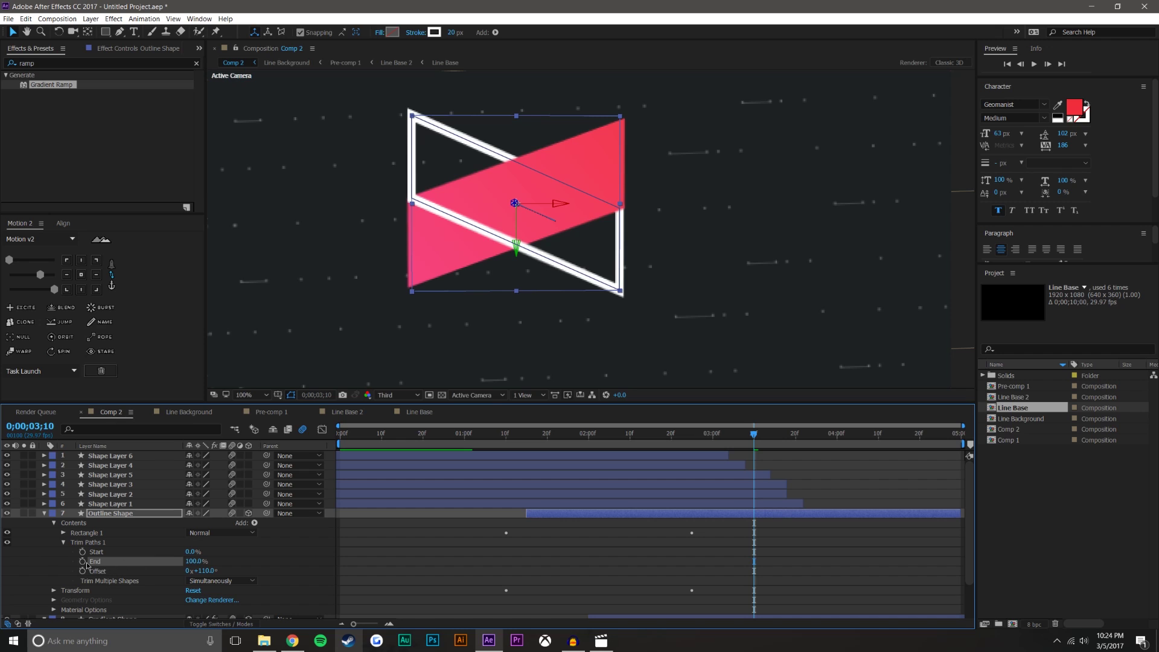
left_click_drag(753, 434, 836, 435)
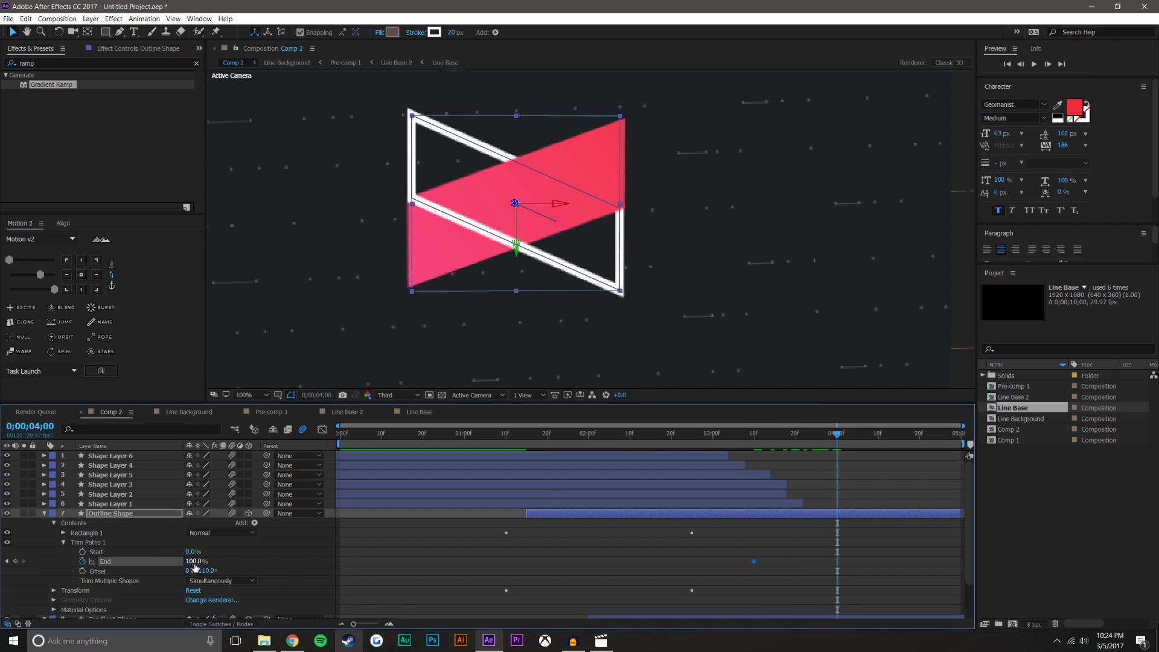
left_click_drag(194, 562, 169, 561)
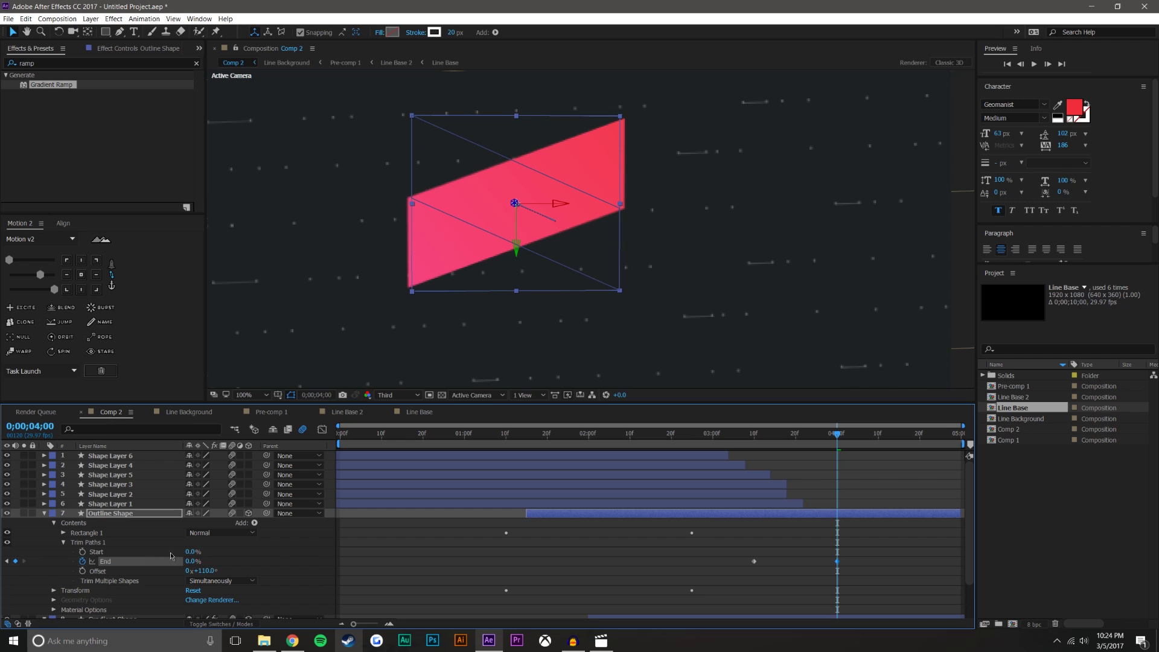
Step: Ease both trim End keyframes of the outline and return to 0;00;03;10
left_click_drag(735, 548, 871, 587)
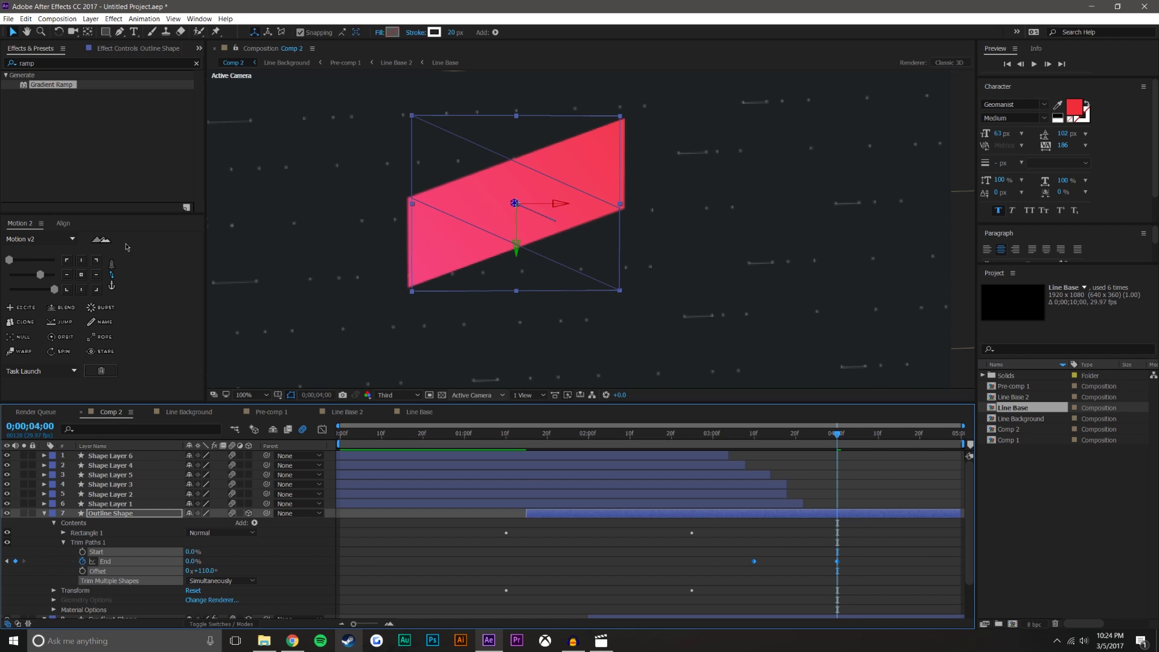
left_click(38, 276)
mouse_move(756, 442)
left_mouse_down()
mouse_move(737, 445)
mouse_move(754, 444)
left_mouse_up()
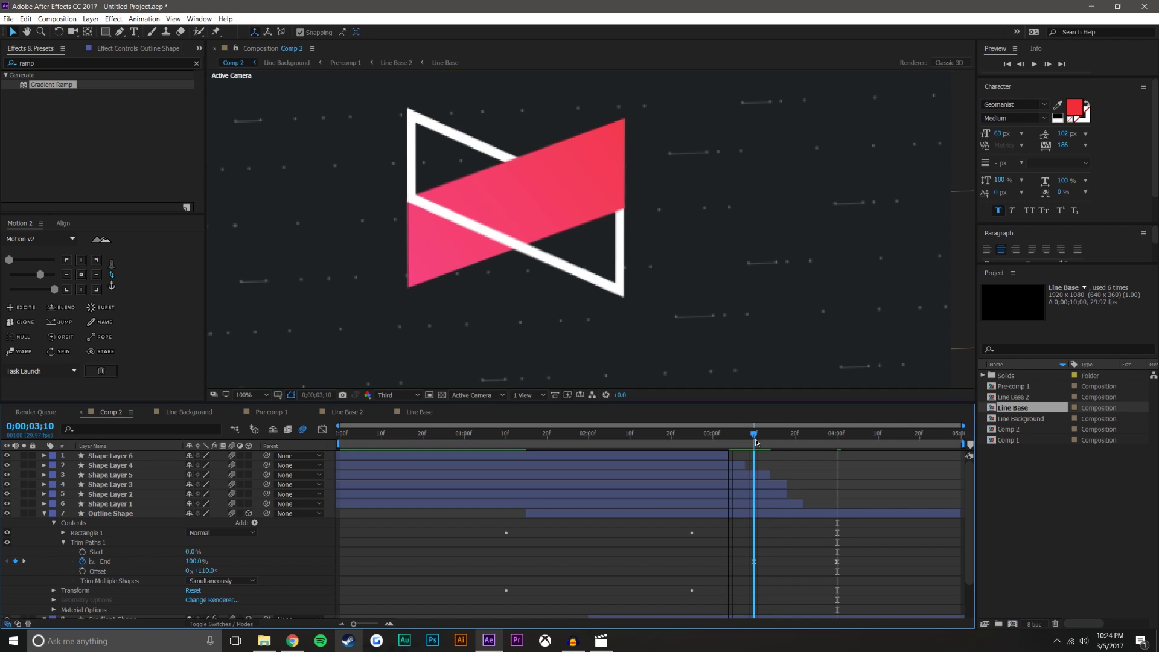
Step: Add a 100% opacity keyframe to Gradient Shape and align it with the outline's last Path and Position keyframes
left_click(45, 513)
left_click(111, 523)
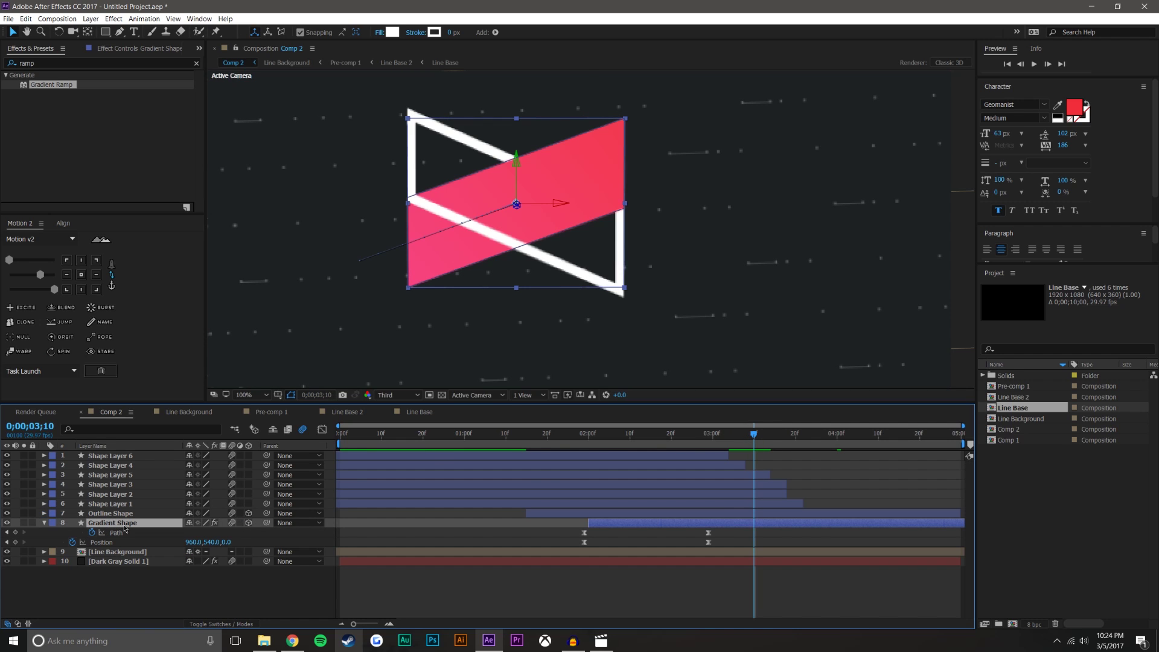
key("t")
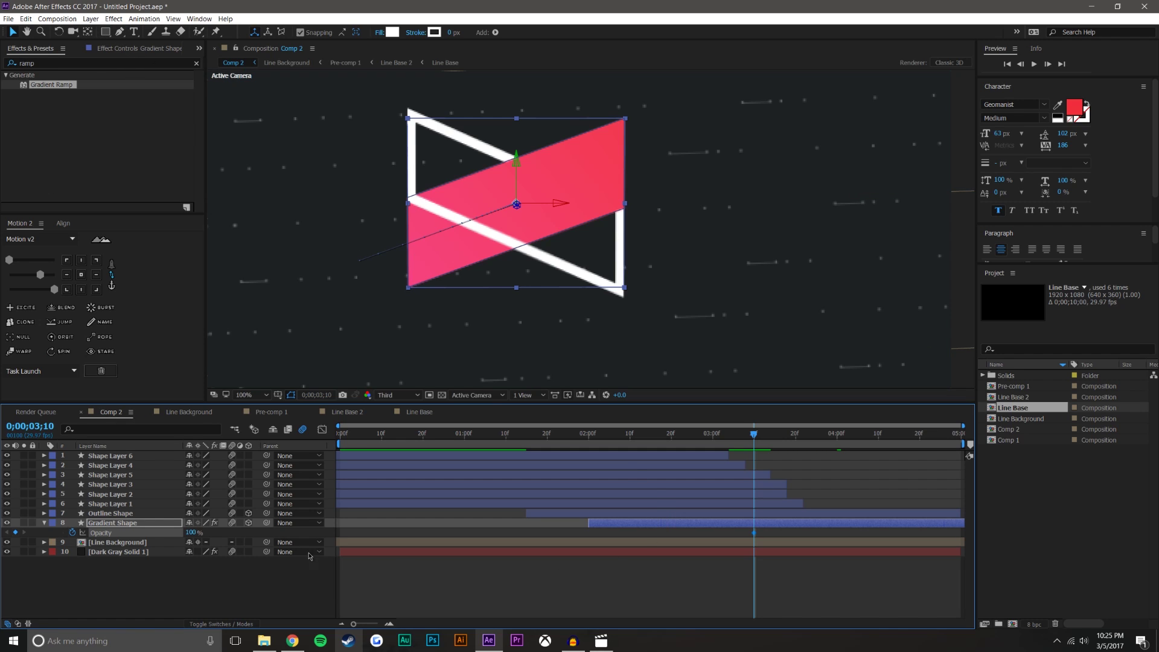
left_click(143, 513)
key("u")
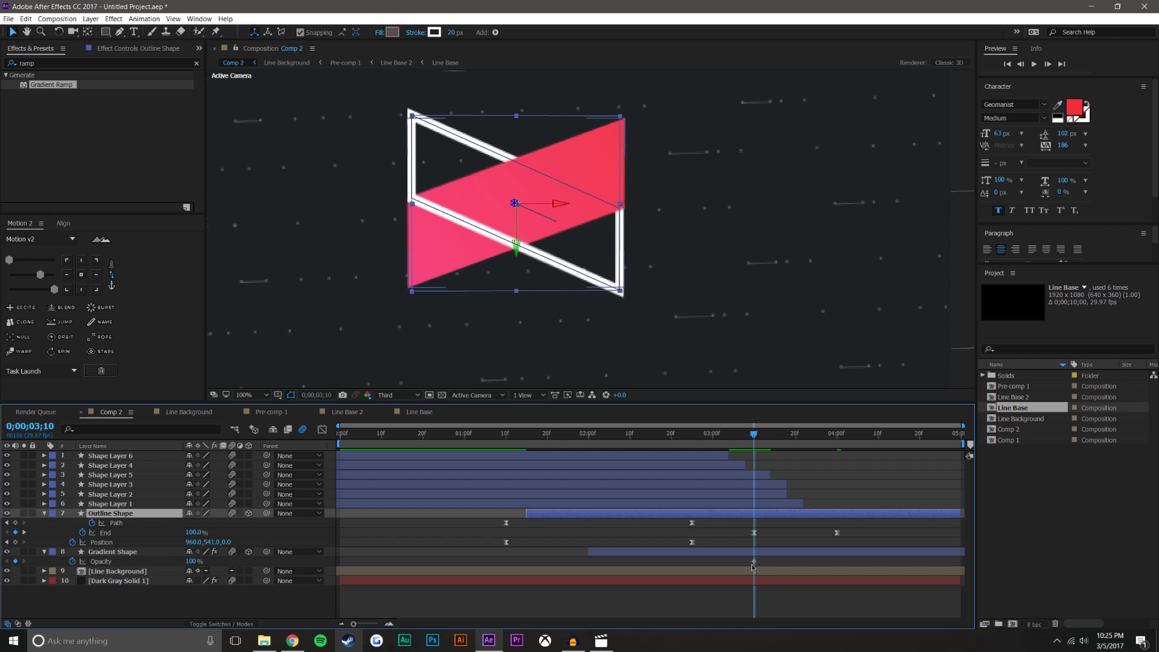
left_click_drag(754, 561, 692, 561)
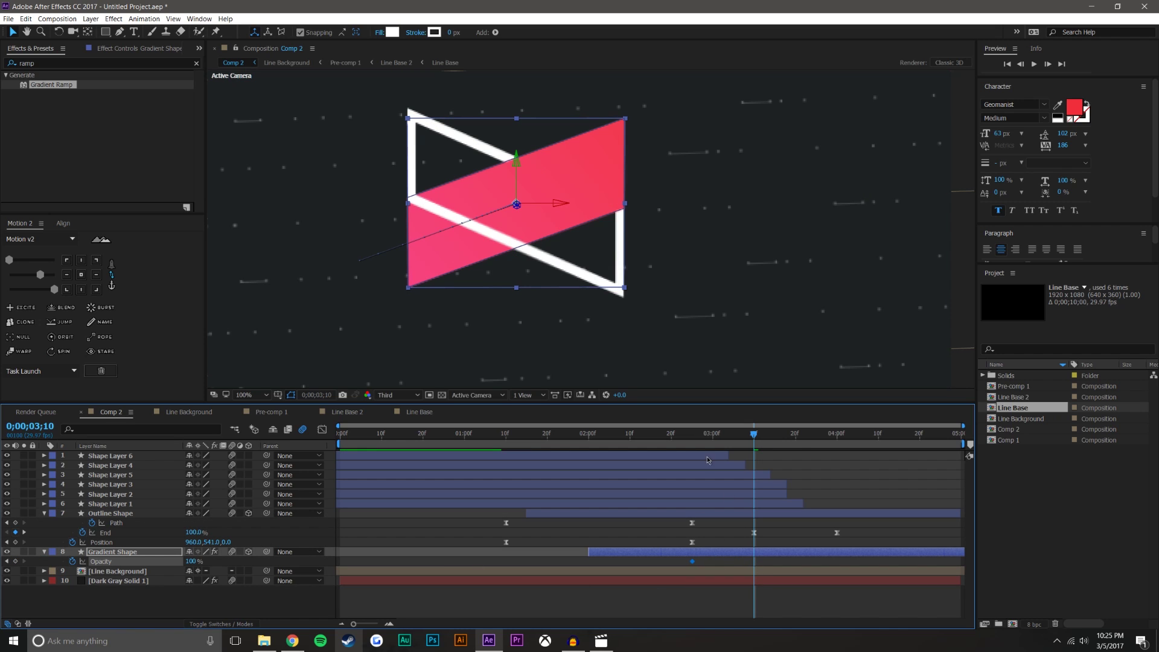
Step: Add Gradient Shape opacity keyframes at 0;00;02;27 and 0;00;02;29, dropping the first and setting the second to 64%
left_click(700, 434)
left_click_drag(194, 562, 155, 561)
left_click(708, 433)
left_click_drag(191, 561, 205, 562)
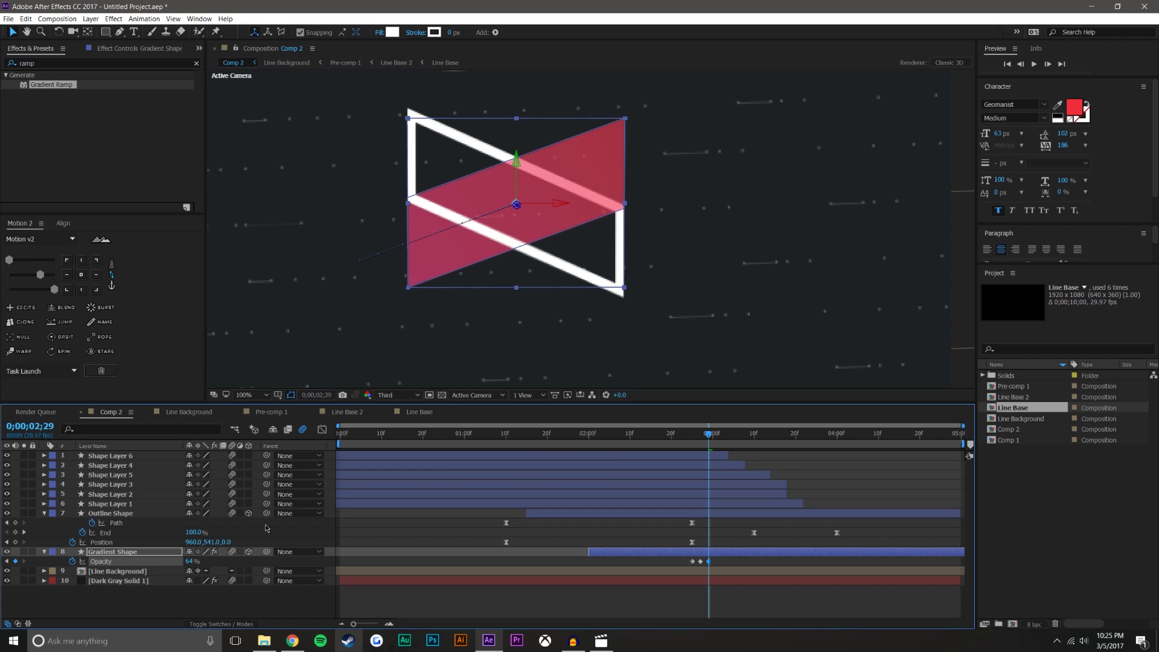
Step: Continue the Gradient Shape opacity flicker with keyframes every two frames, including 87% at 0;00;03;05 and 51% at 0;00;03;07
left_click(717, 434)
left_click_drag(191, 562, 202, 561)
key("ctrl+z")
left_click_drag(718, 437, 725, 437)
left_click_drag(186, 561, 221, 560)
left_click_drag(725, 436, 733, 436)
left_click_drag(190, 561, 188, 561)
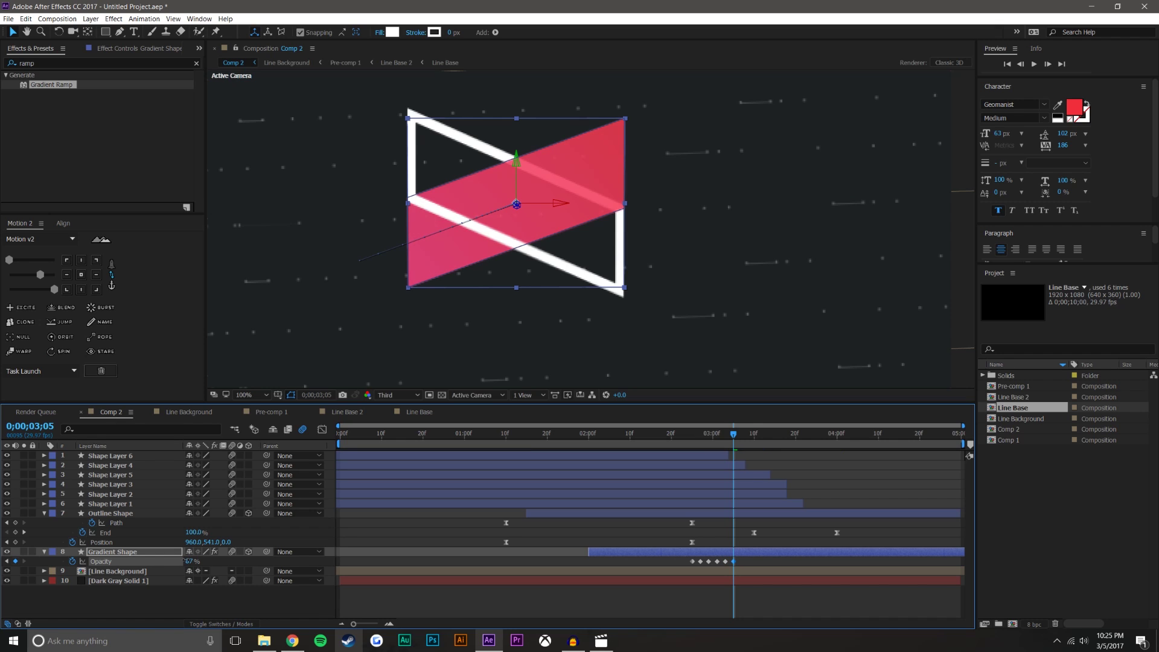
left_click_drag(735, 435, 742, 436)
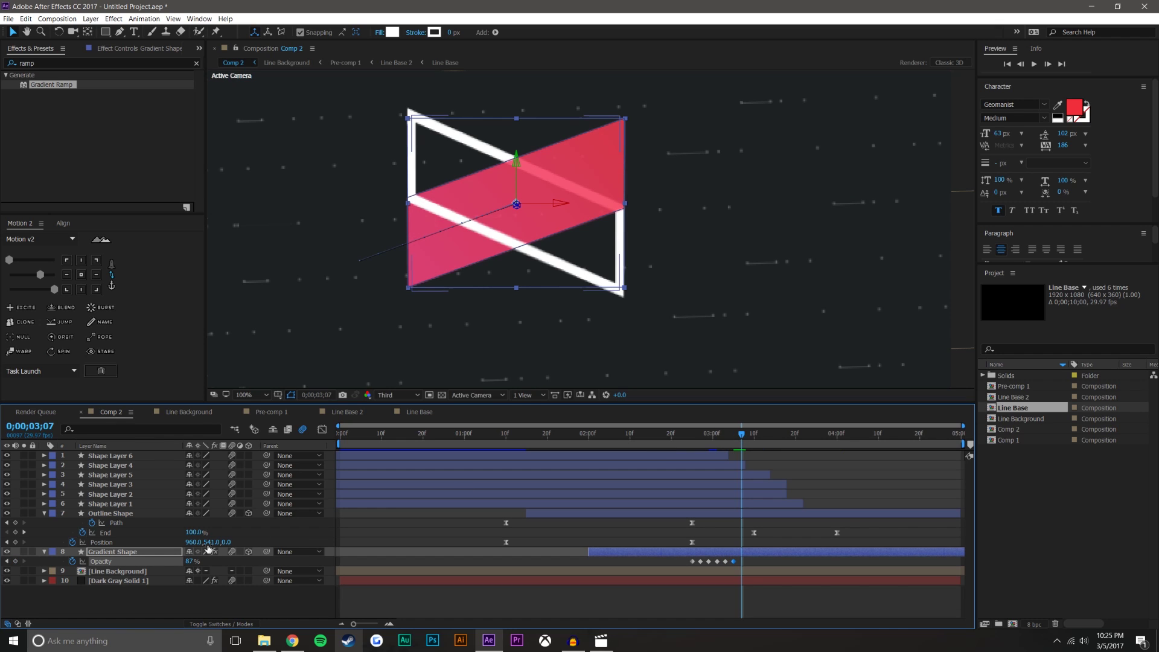
left_click_drag(191, 562, 172, 560)
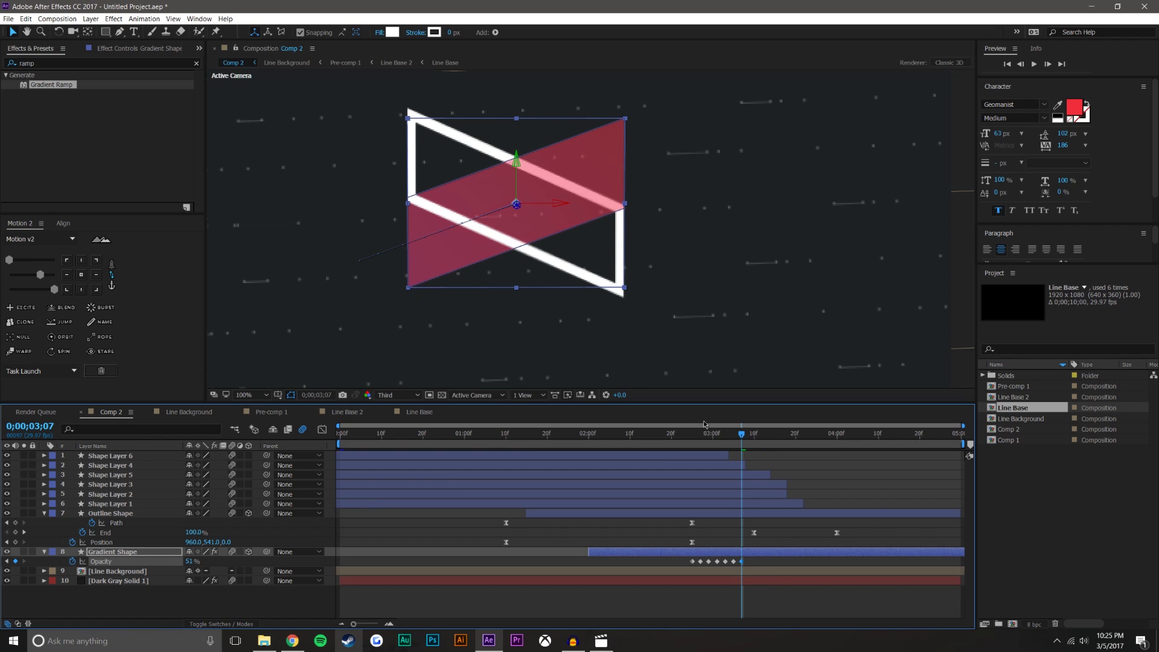
Step: Add a 91% opacity keyframe at 0;00;03;10 and shift all Gradient Shape opacity keyframes so the first sits at 0;00;03;10
left_click_drag(744, 436, 754, 436)
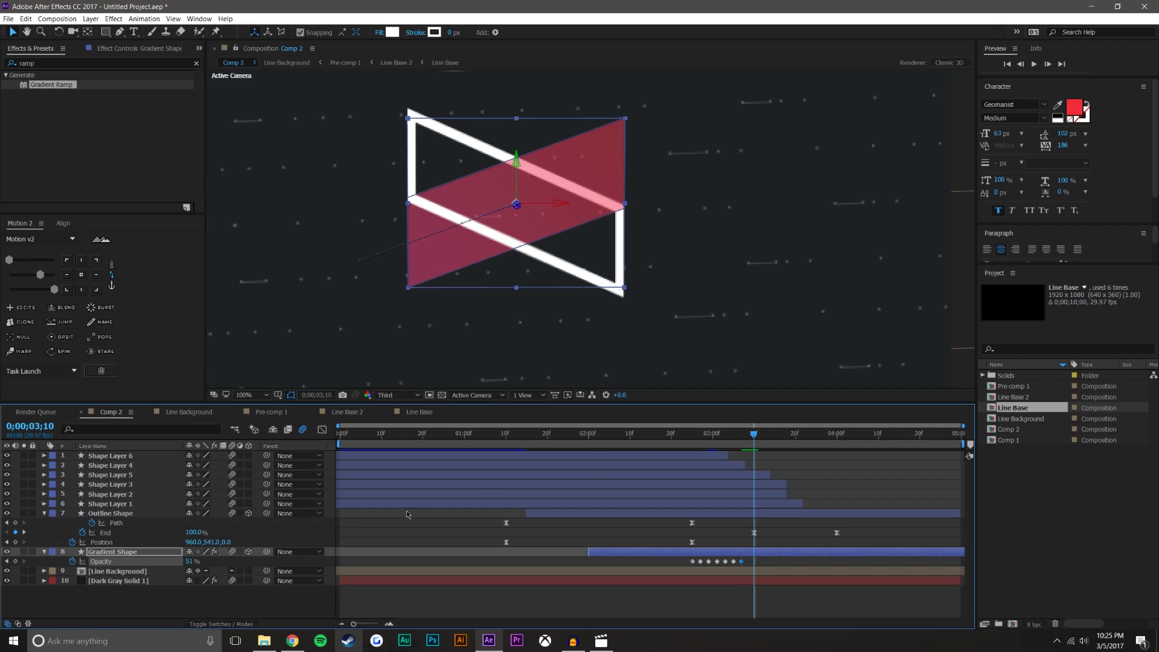
left_click(248, 552)
left_click_drag(191, 561, 215, 560)
mouse_move(679, 559)
left_mouse_down()
mouse_move(772, 573)
mouse_move(751, 563)
mouse_move(762, 563)
left_mouse_up()
Step: Fade Gradient Shape out with a final opacity keyframe at 0;00;03;27
left_click(815, 434)
left_click_drag(816, 436, 824, 434)
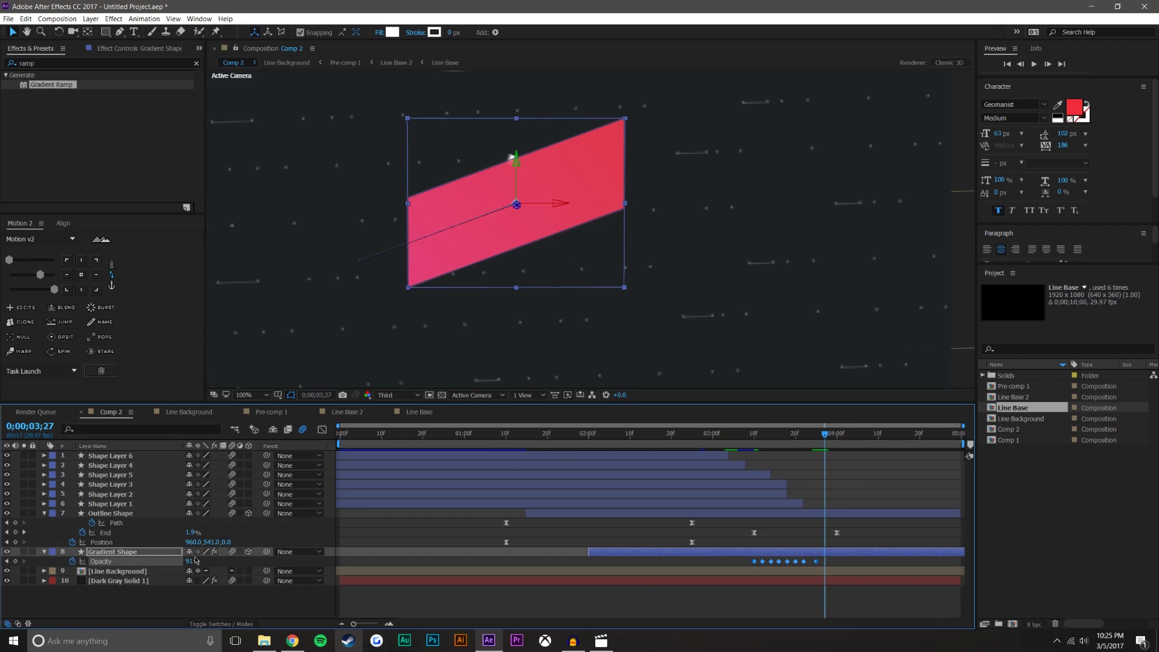
left_click_drag(190, 561, 134, 561)
left_click(834, 603)
Step: Preview the exit from about 0;00;03;07 and scrub through the gradient flicker and the outline trim
left_click(742, 433)
left_click(1031, 65)
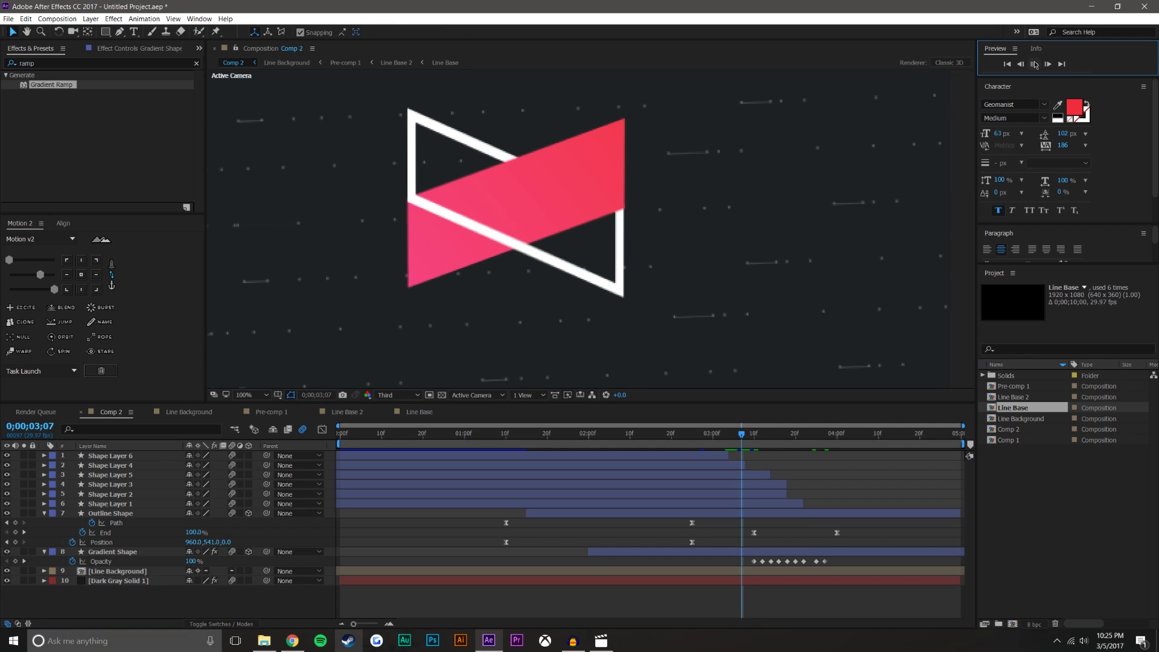
key("space")
left_click(738, 434)
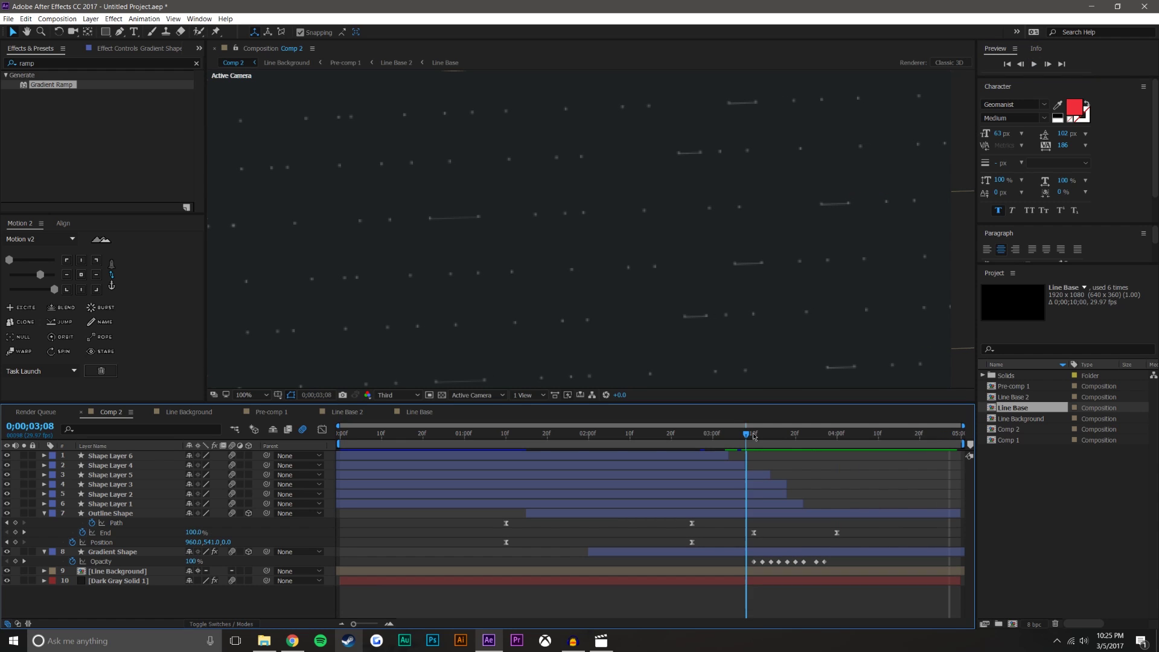
key("space")
left_click_drag(814, 423, 783, 432)
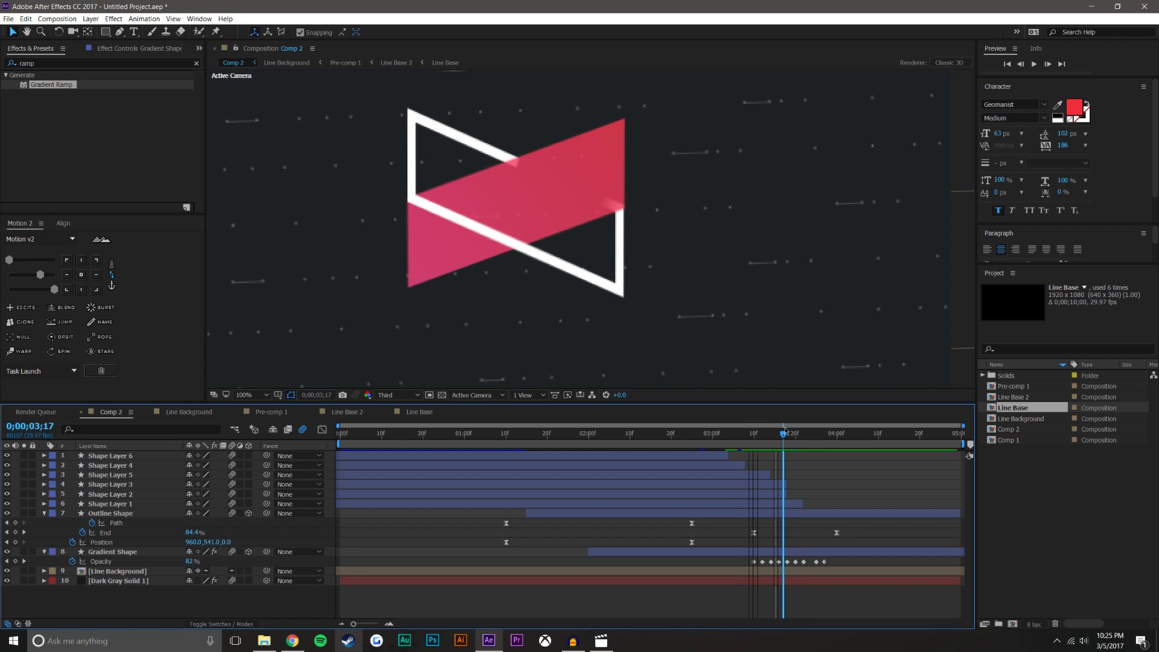
mouse_move(782, 432)
left_mouse_down()
mouse_move(754, 433)
mouse_move(775, 434)
left_mouse_up()
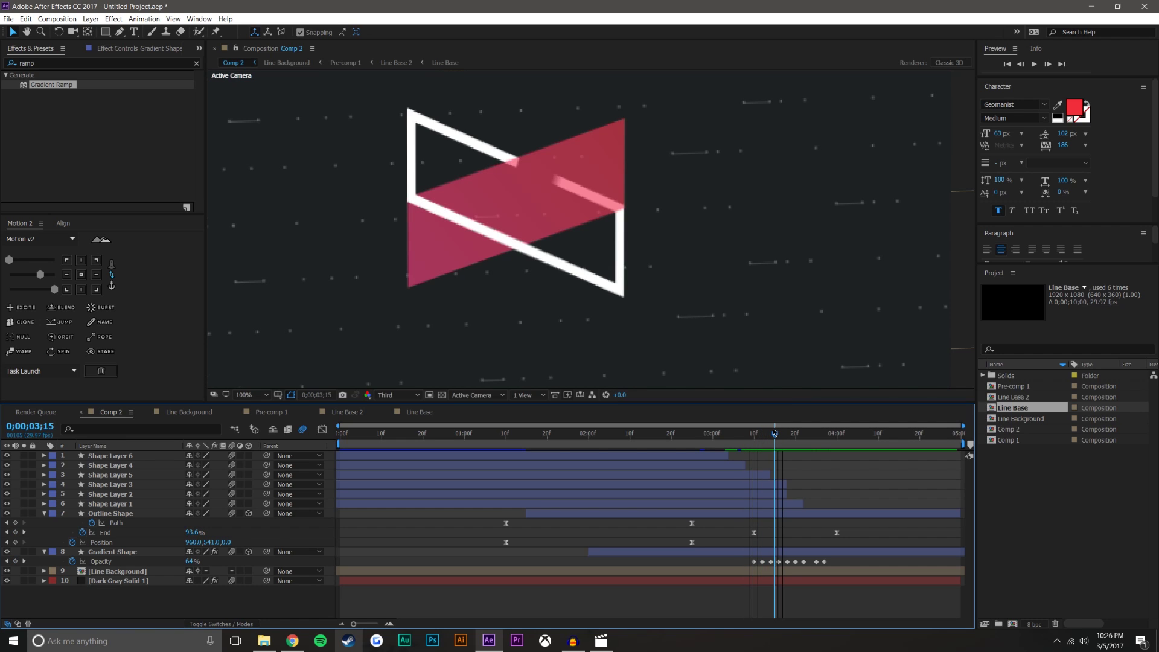
Step: Move Outline Shape's first trim End keyframe one frame earlier than 0;00;03;10
left_click(117, 522)
left_click(125, 515)
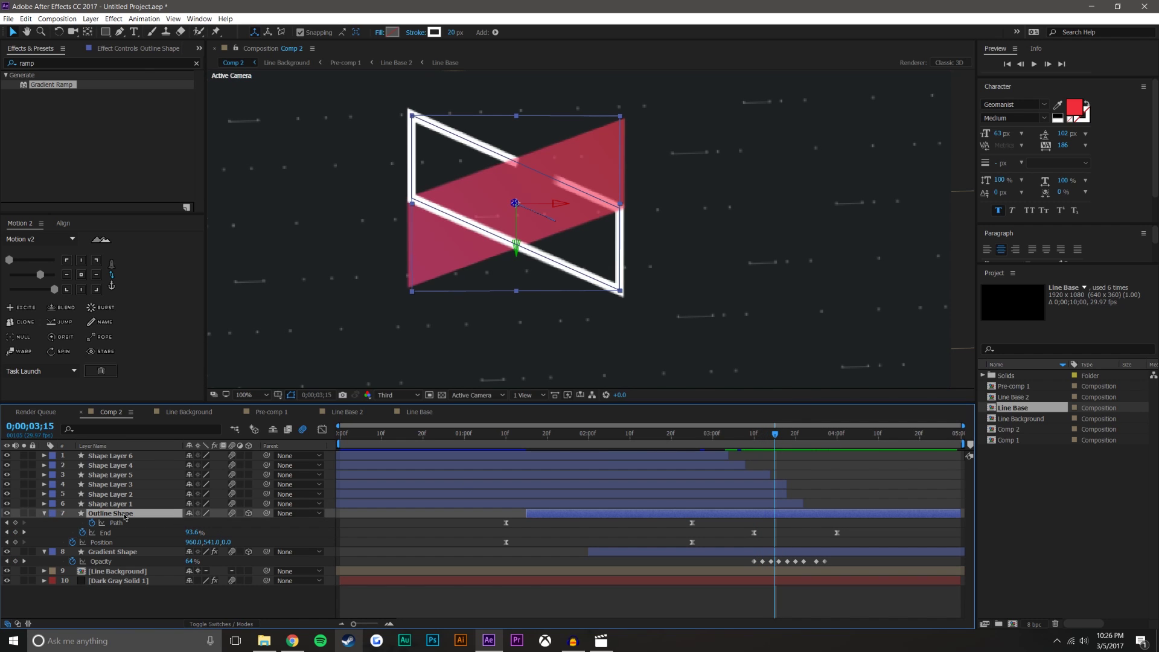
left_click_drag(788, 446, 754, 446)
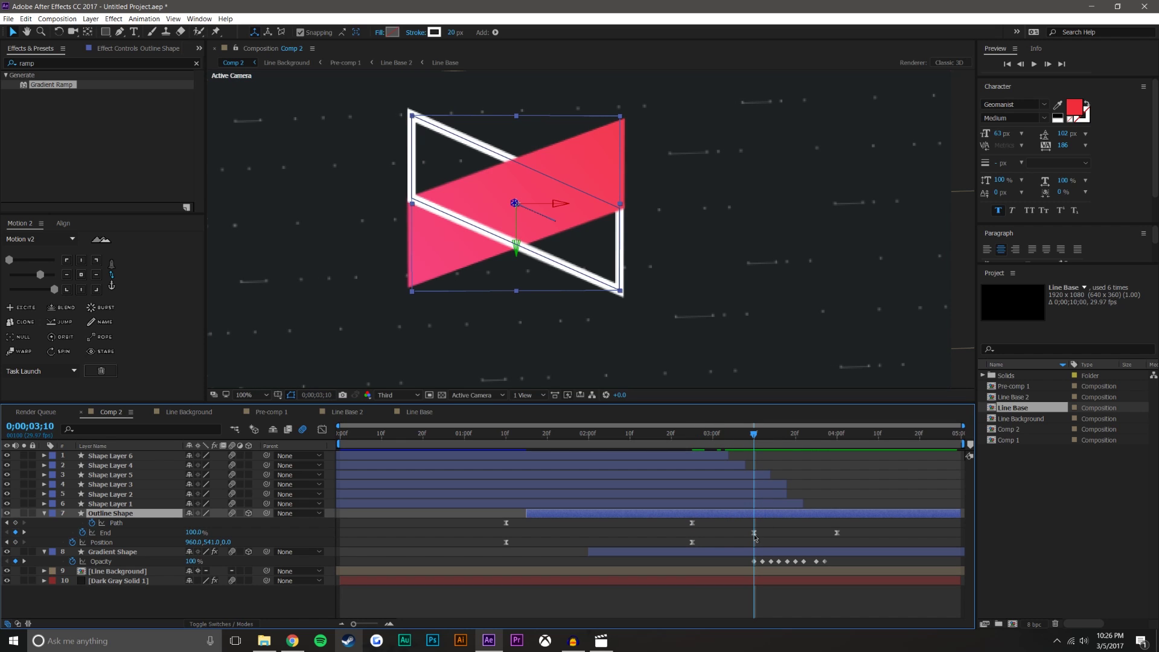
left_click_drag(754, 534, 752, 534)
mouse_move(753, 435)
left_mouse_down()
mouse_move(543, 441)
mouse_move(753, 434)
left_mouse_up()
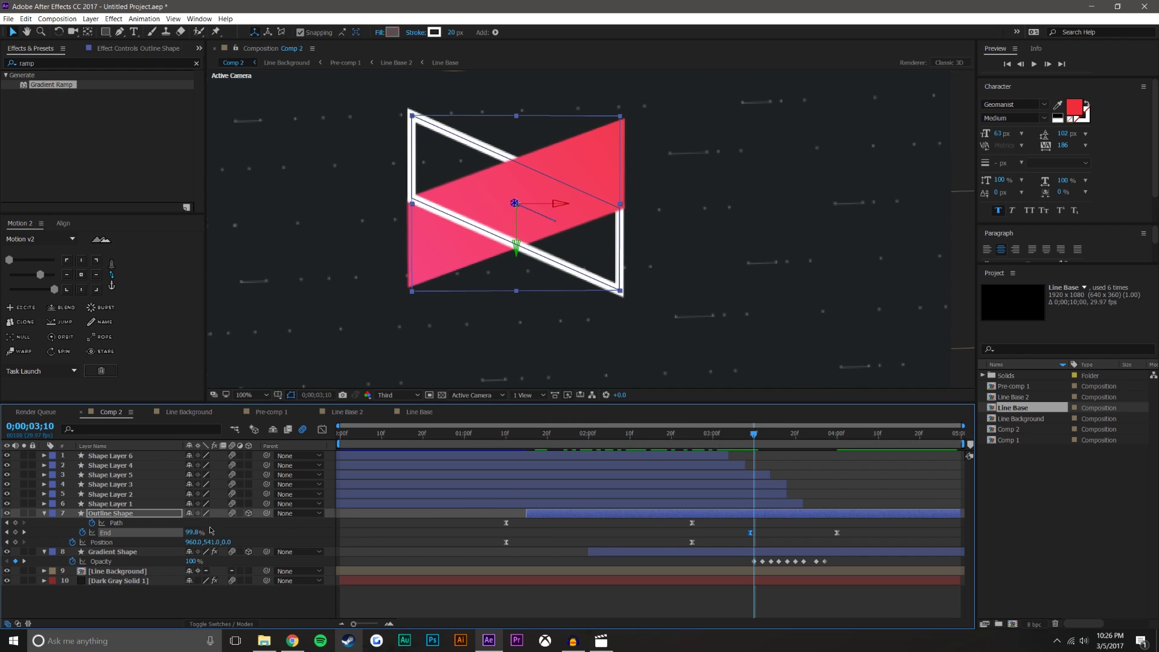
Step: Hide Gradient Shape and expand the Trim Paths properties of Outline Shape
left_click(8, 552)
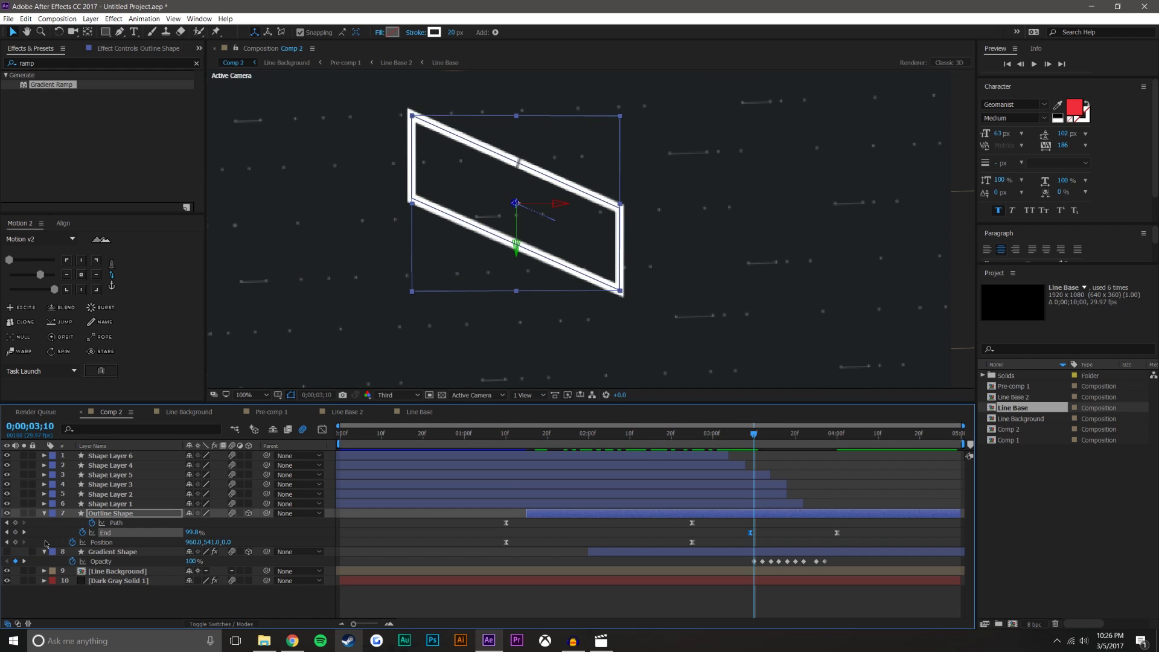
left_click(62, 521)
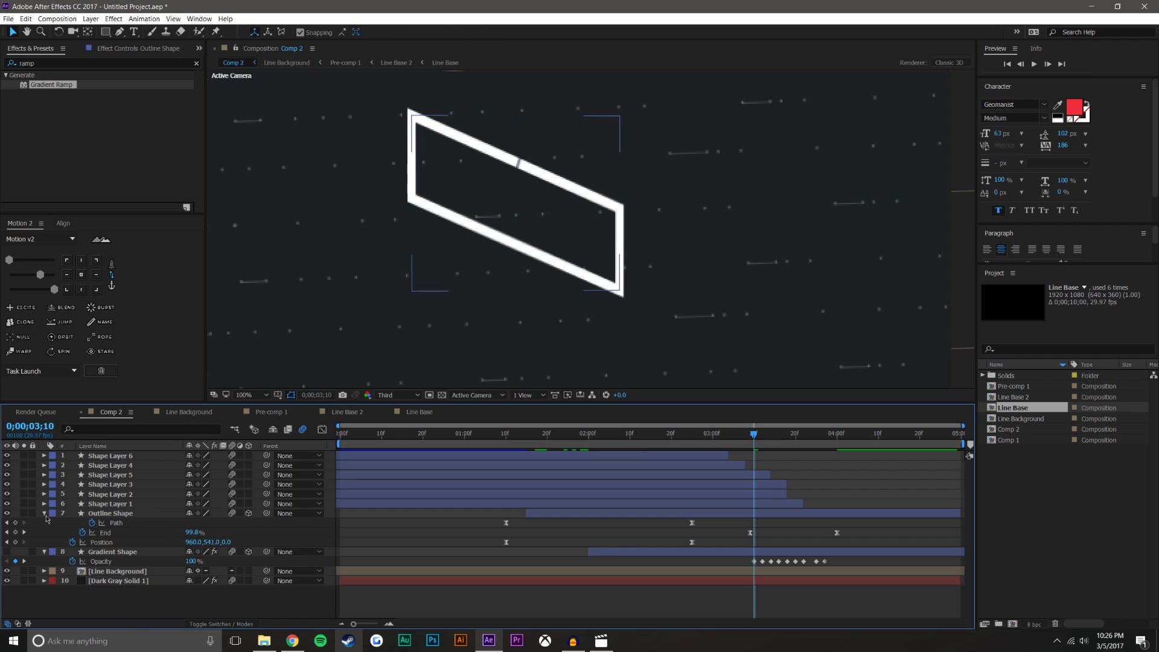
left_click(45, 513)
left_click(45, 513)
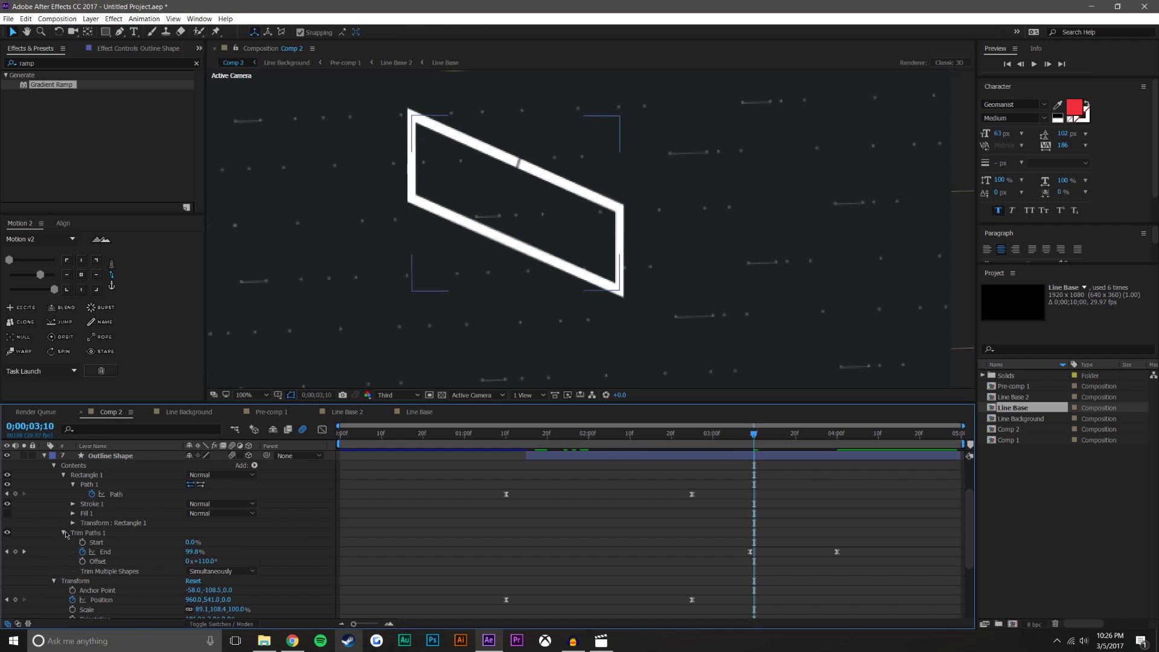
left_click(63, 532)
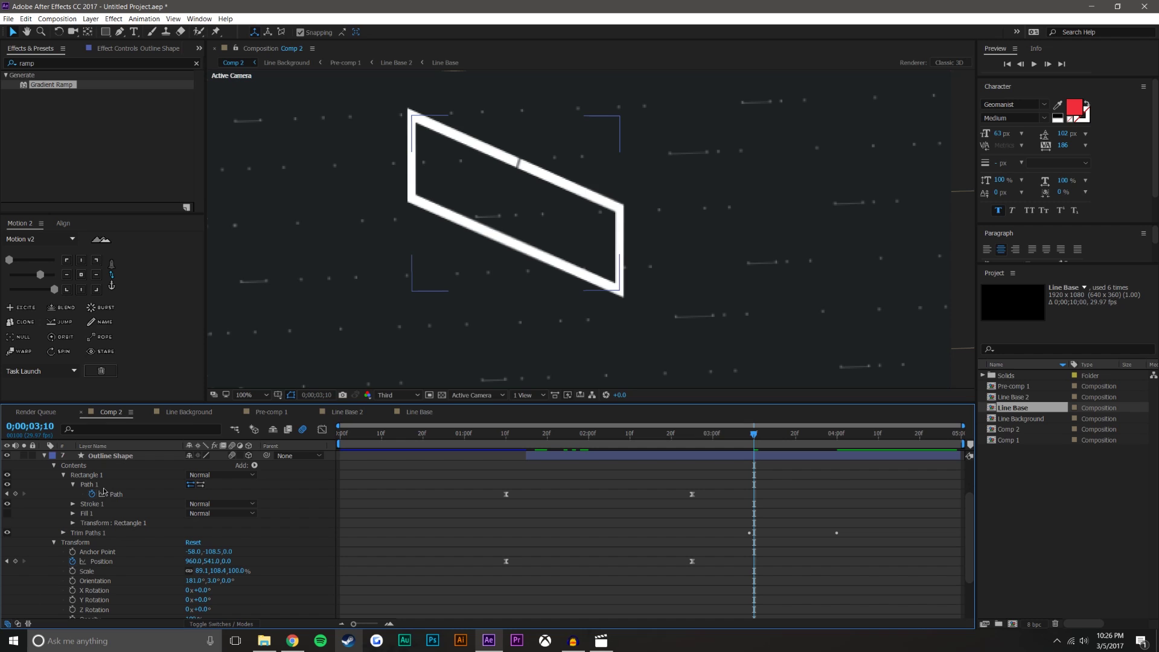
left_click(64, 475)
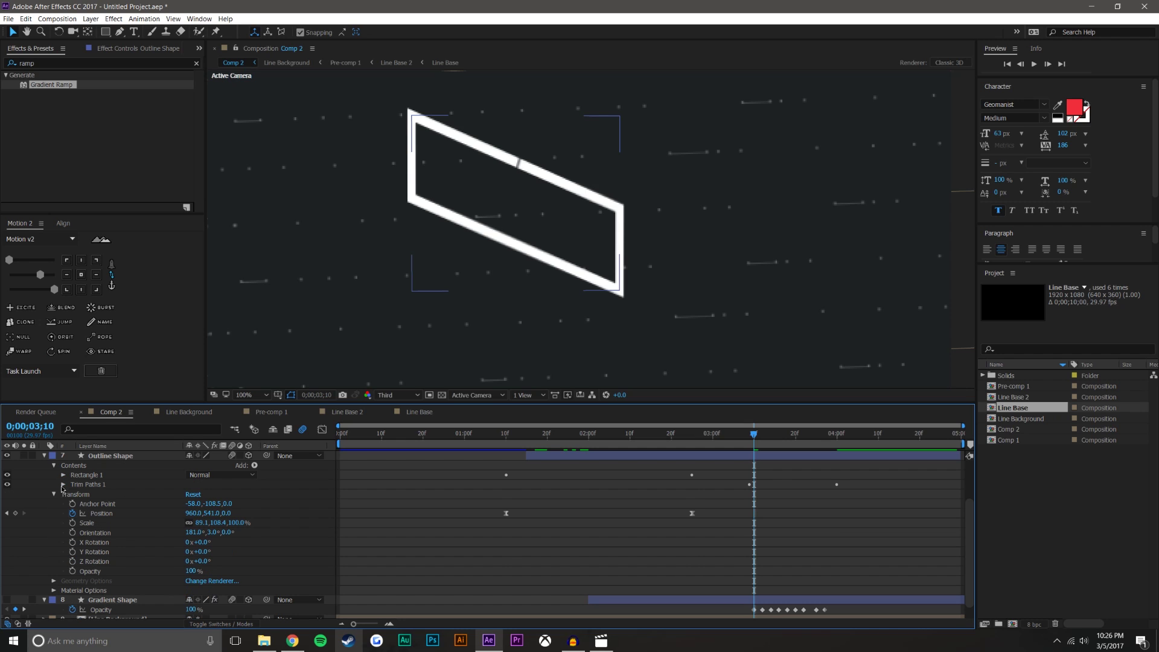
left_click(56, 495)
left_click(64, 542)
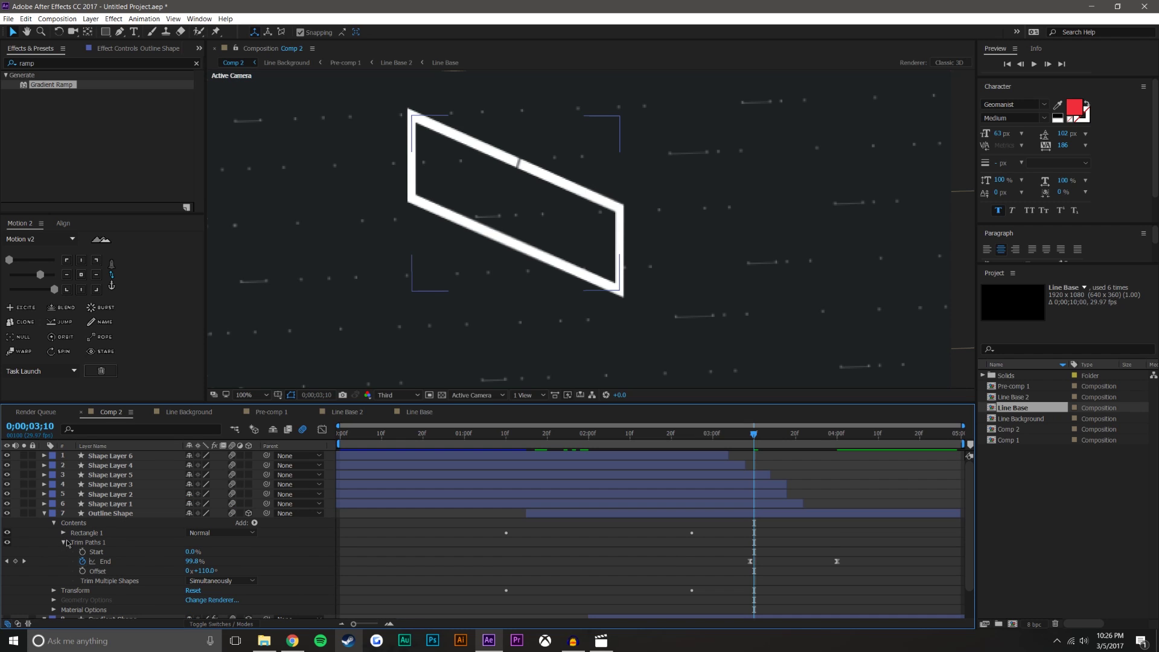
Step: Try a higher trim Start and an 81.8% trim End on Outline Shape at 0;00;03;10, and undo the changes
left_click(175, 551)
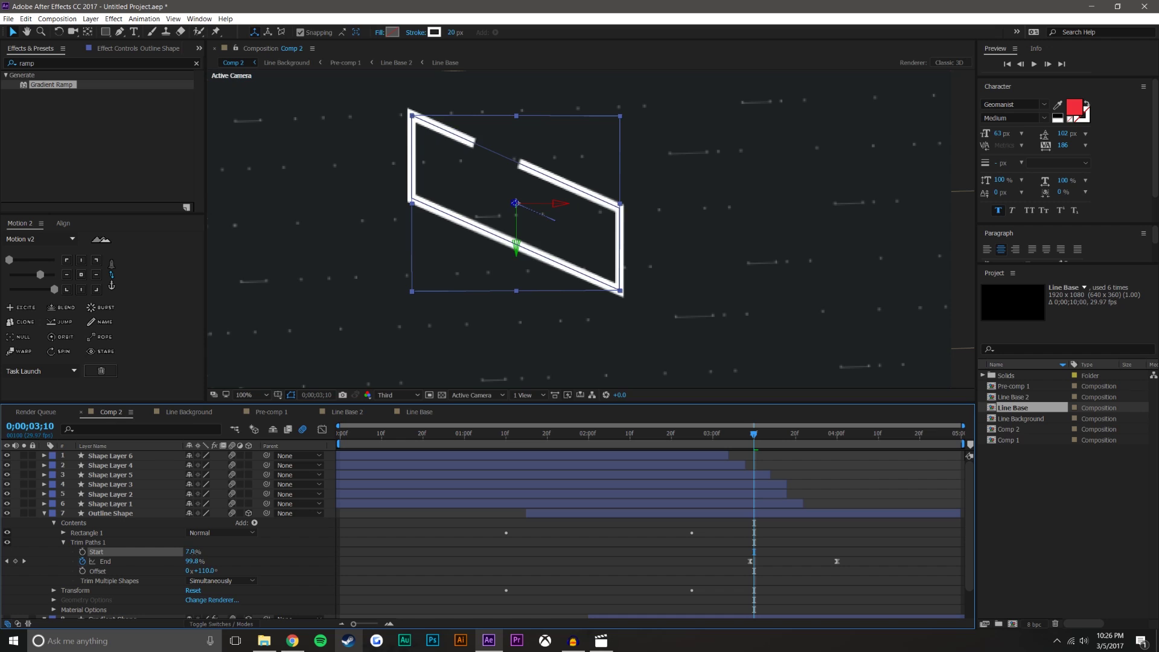
mouse_move(191, 551)
left_mouse_down()
mouse_move(204, 553)
mouse_move(179, 560)
left_mouse_up()
key("ctrl+z")
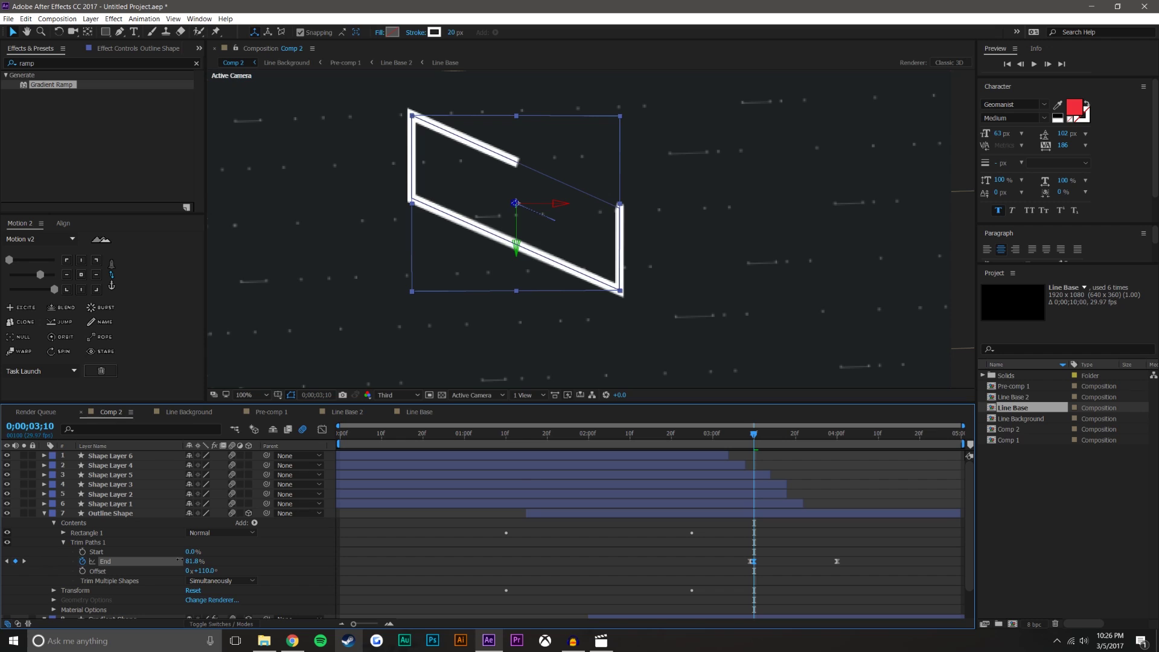
left_click(708, 569)
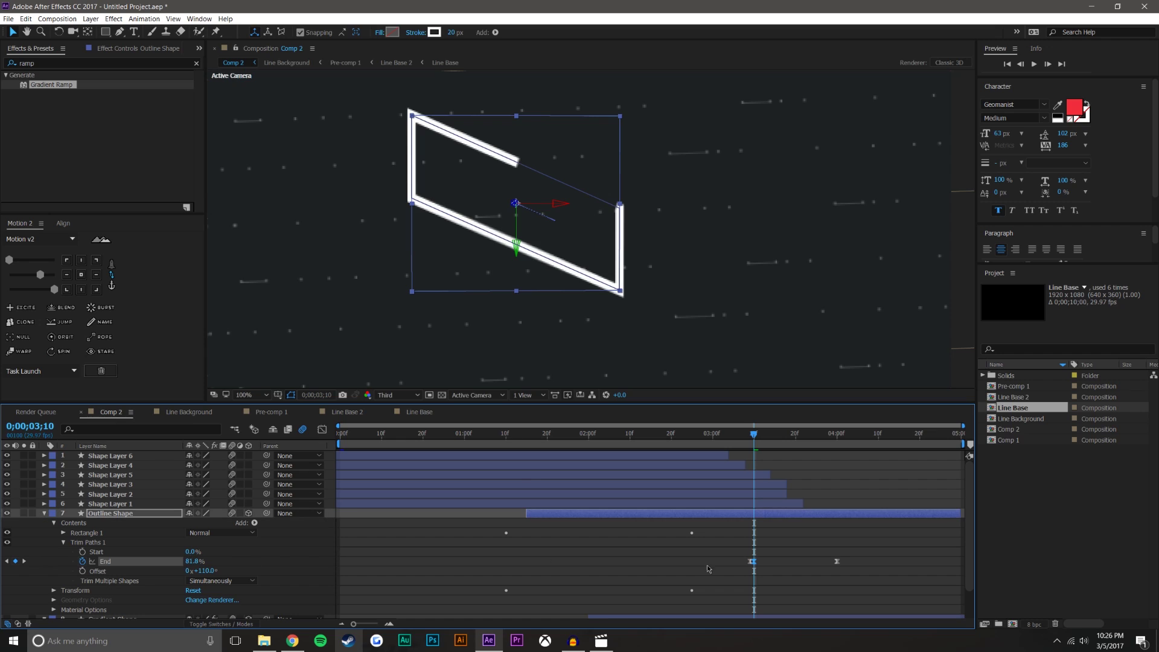
left_click(799, 577)
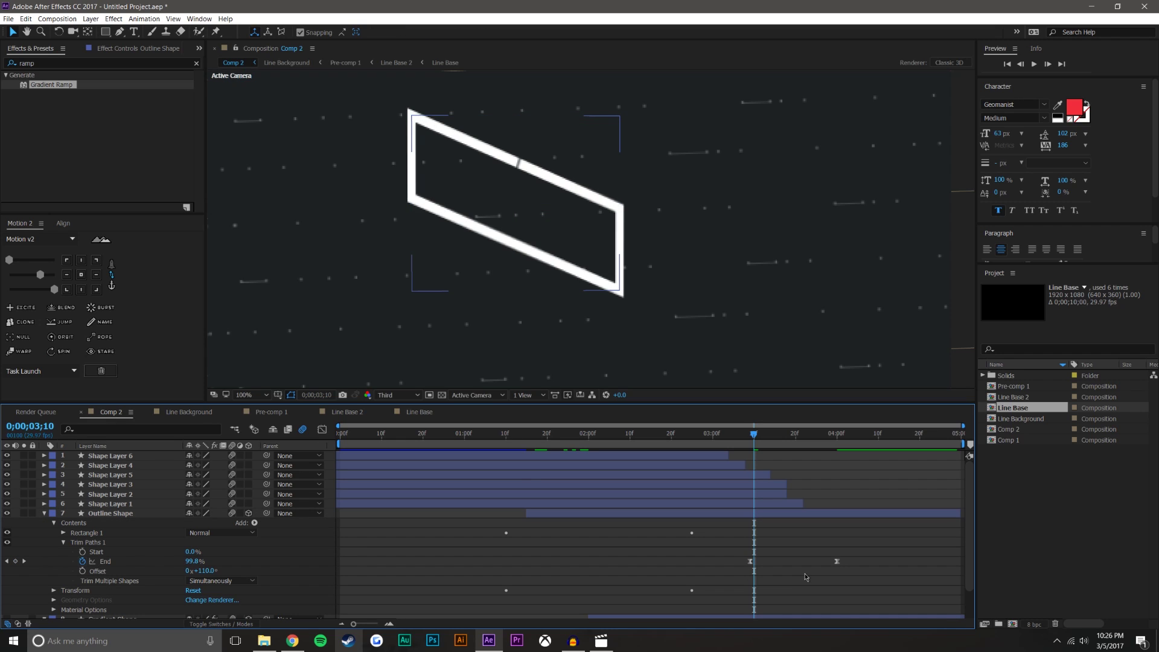
key("ctrl+z")
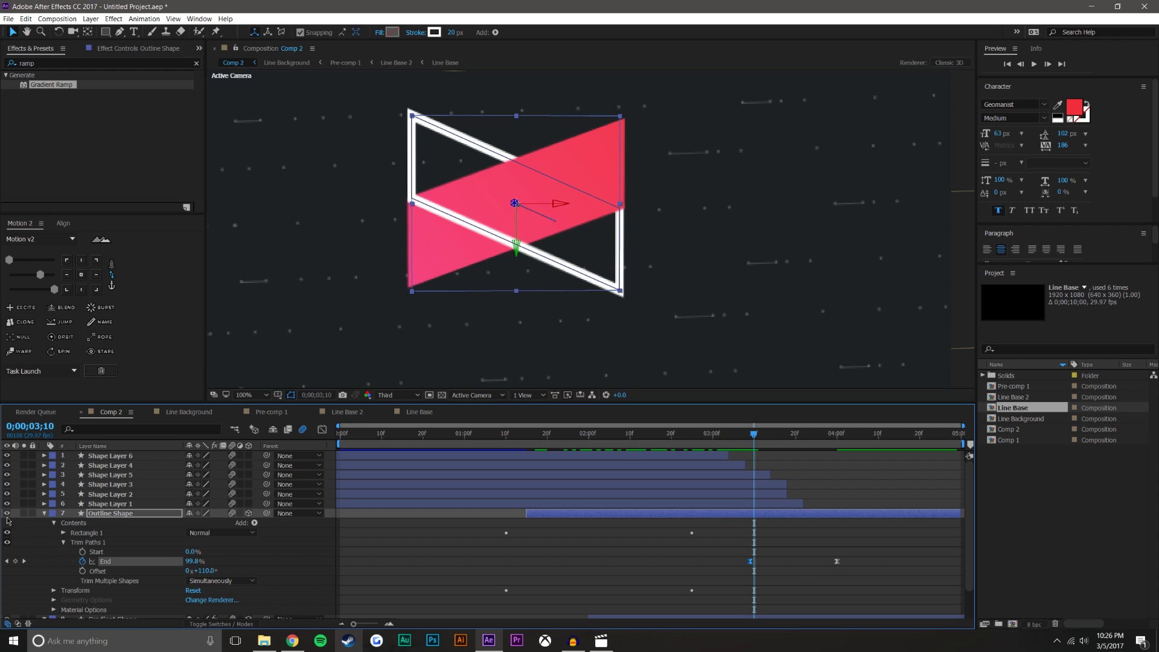
Step: Activate the Pen tool and set the preview resolution to Full at the outline's crossing with the gradient
scroll(567, 245, "up", 1)
left_click_drag(590, 243, 639, 332)
left_click(120, 32)
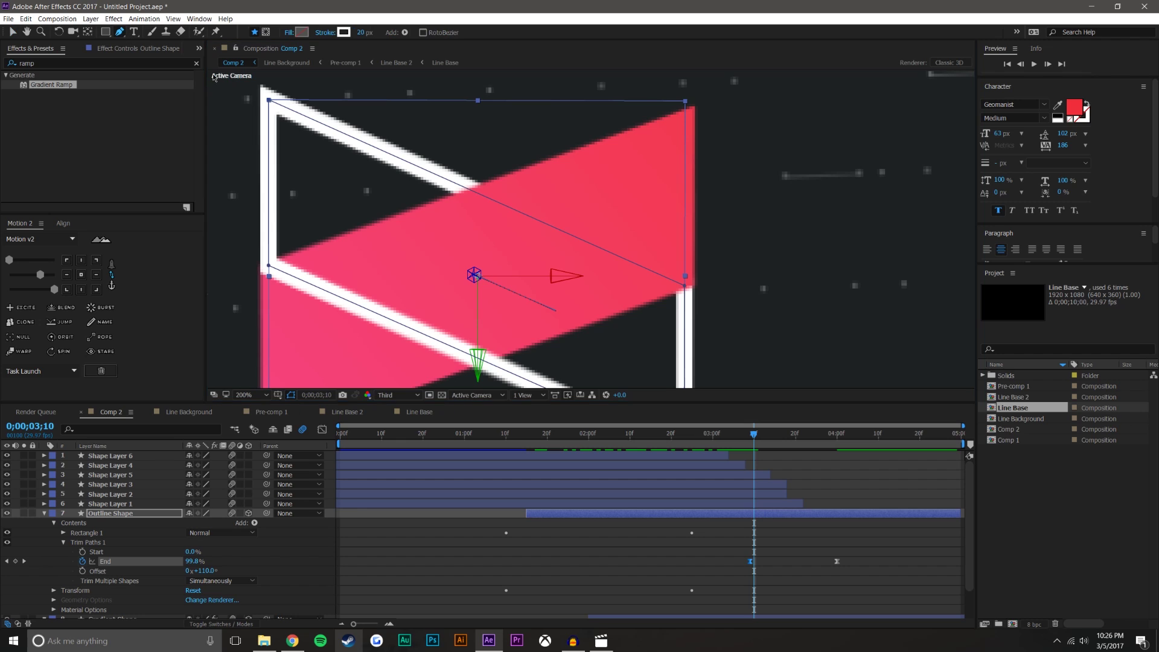
scroll(571, 190, "up", 1)
left_click_drag(562, 190, 463, 394)
key("g")
left_click(398, 395)
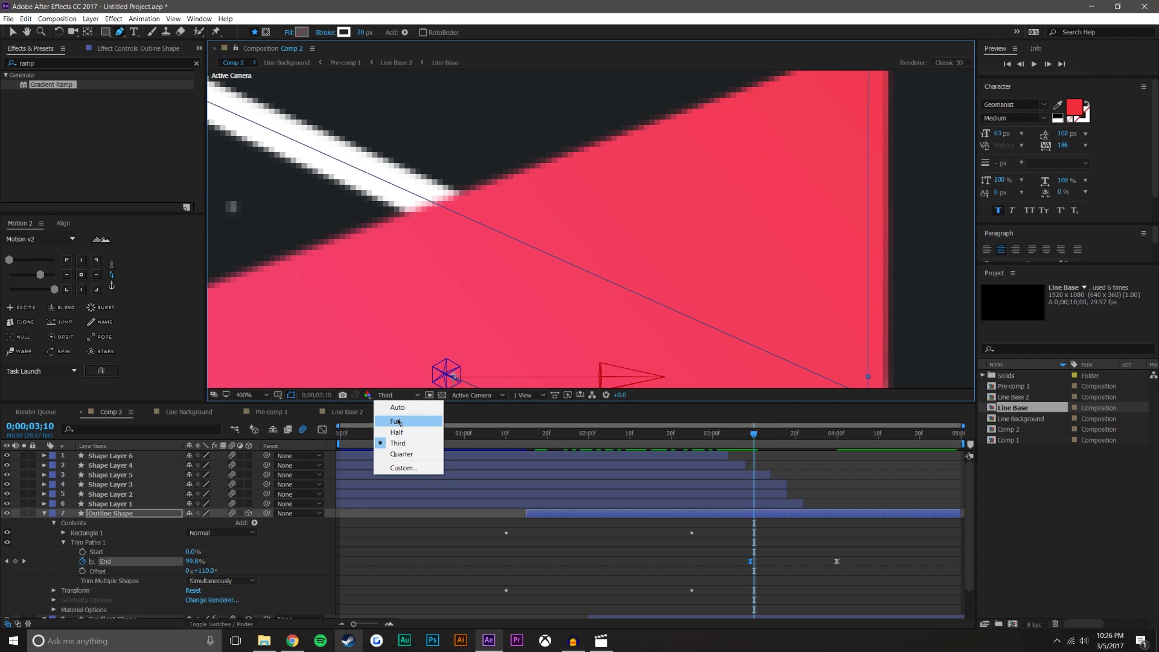
left_click(395, 404)
Step: Draw a closed pen shape inside Outline Shape along the edge hidden behind the gradient, with a 0 px stroke
left_click(407, 213)
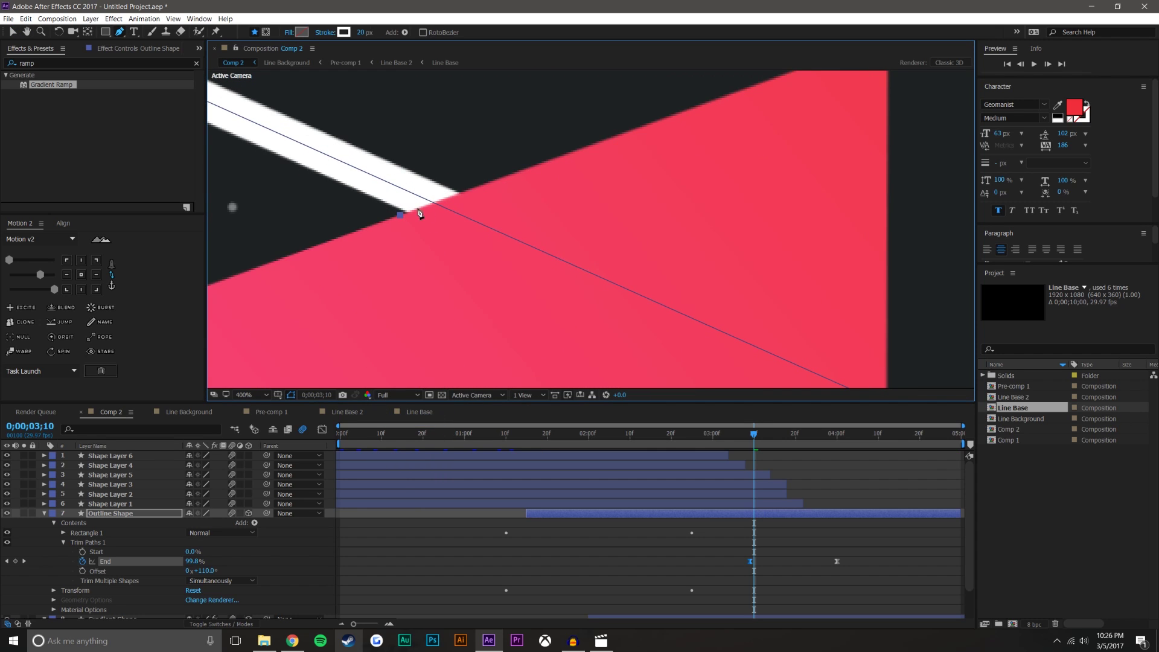
left_click(472, 190)
left_click_drag(700, 233, 489, 125)
key("g")
left_click(685, 254)
left_click(662, 273)
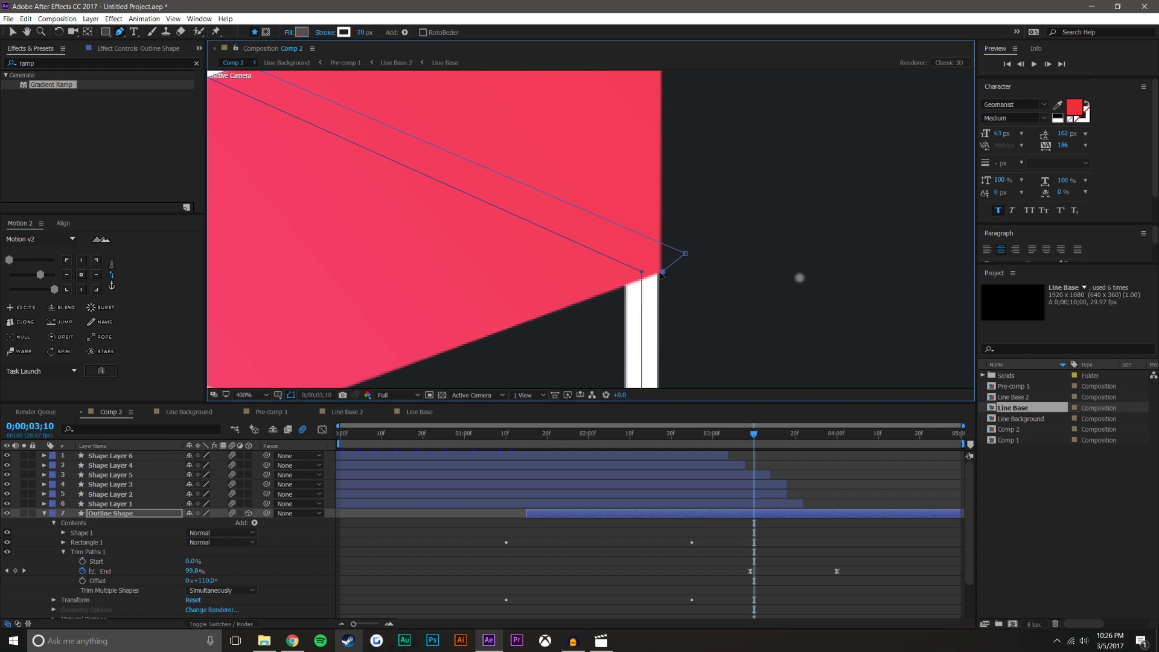
left_click(620, 289)
left_click_drag(342, 168, 676, 254)
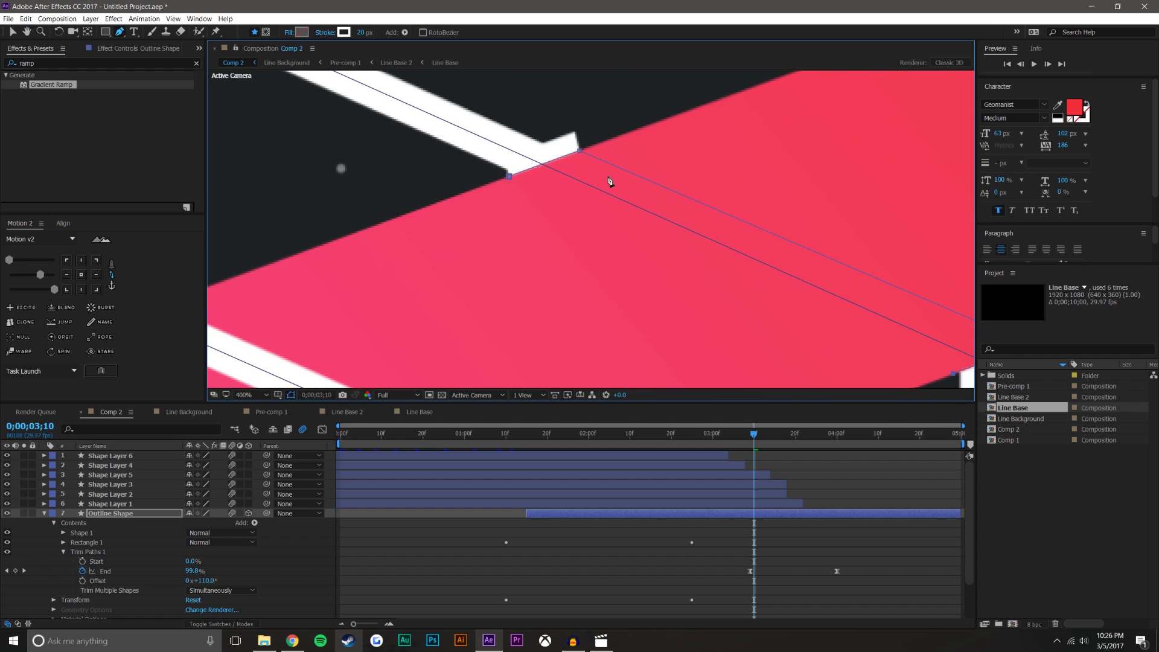
left_click(511, 176)
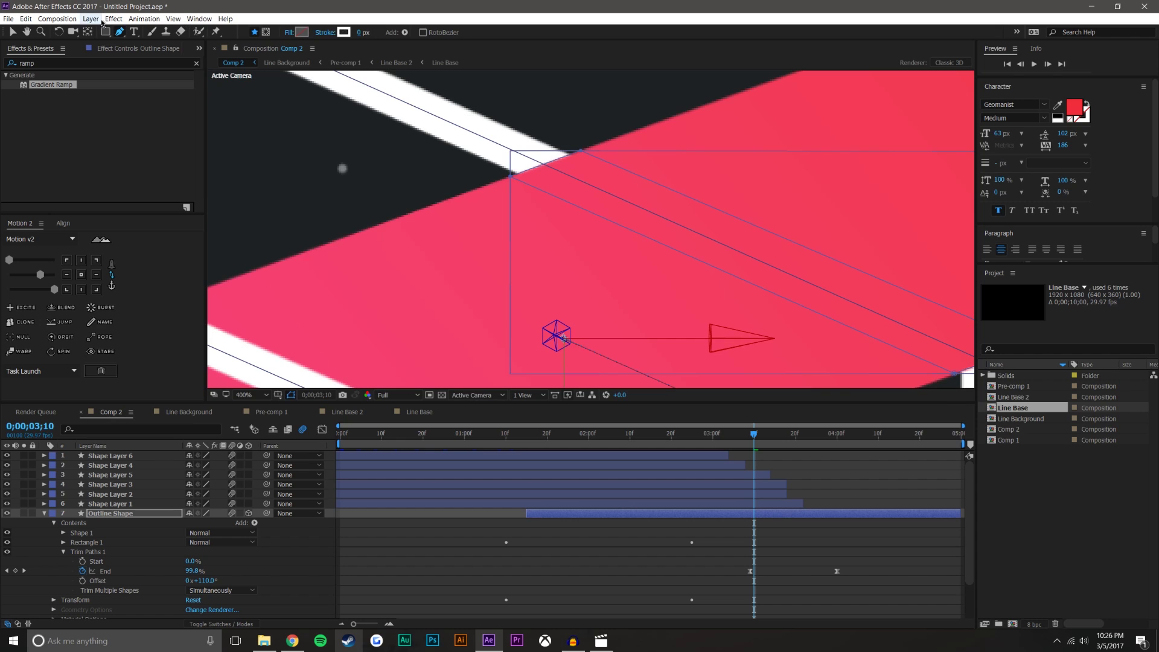
left_click(12, 32)
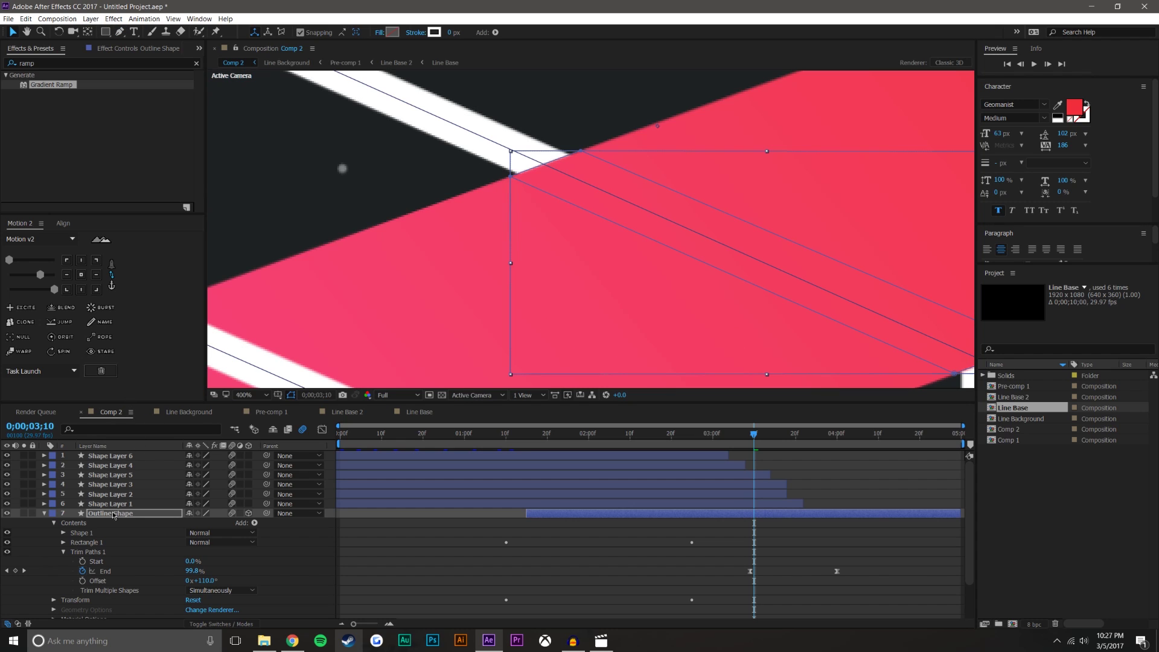
key("slash")
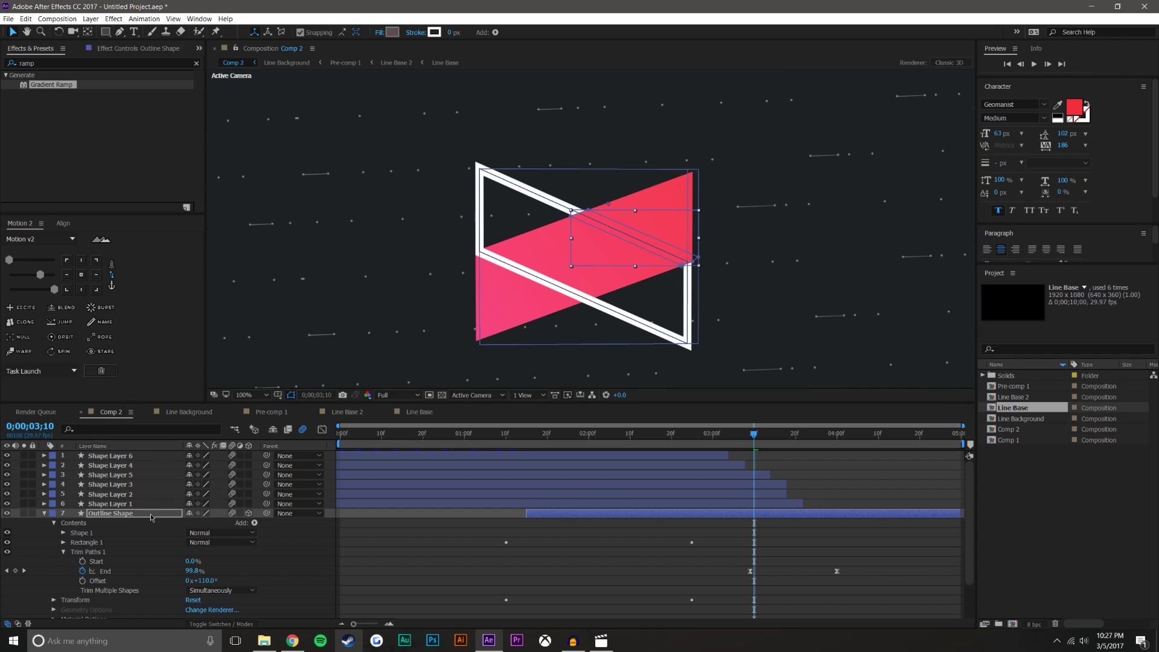
Step: Undo the stroke change and delete the pen-drawn shape from Outline Shape
key("ctrl+z")
key("ctrl+z")
key("ctrl+z")
key("ctrl+z")
key("ctrl+z")
key("ctrl+z")
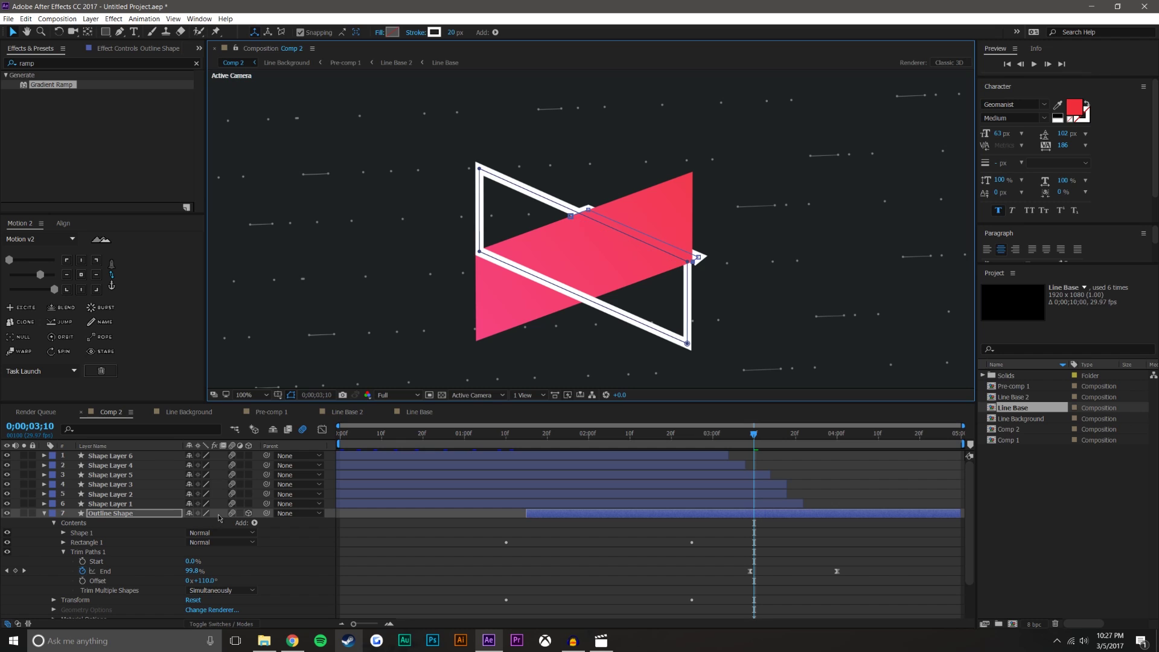
key("Delete")
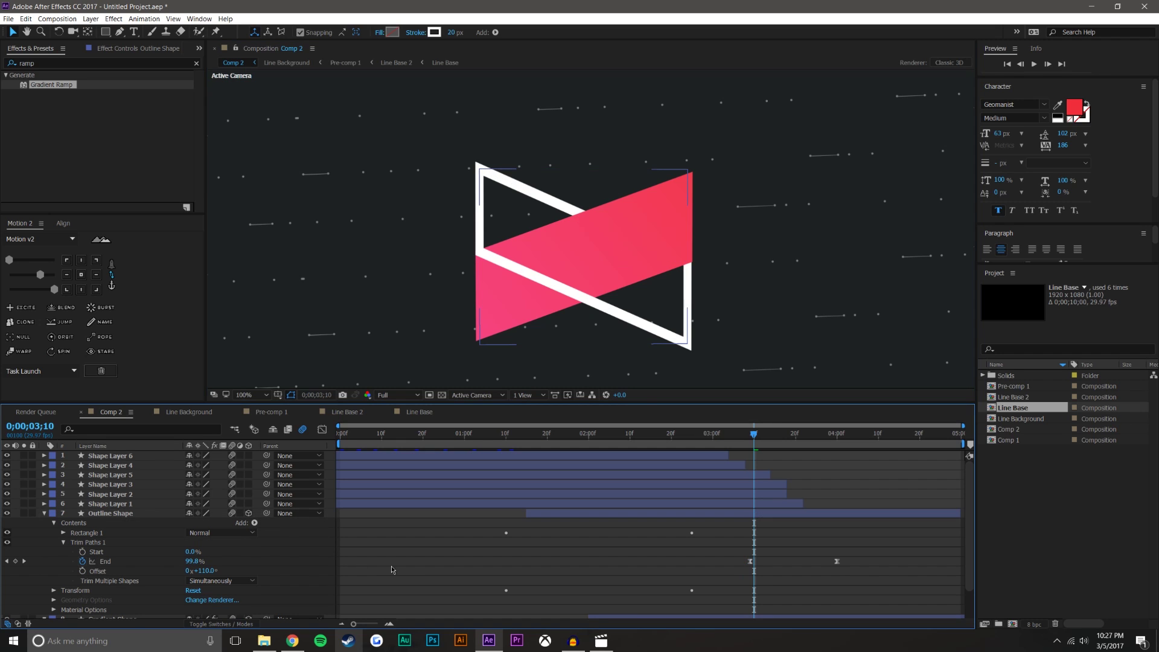
Step: Draw a closed pen shape on a new shape layer over the outline section hidden behind the gradient
left_click(119, 32)
scroll(670, 261, "up", 5)
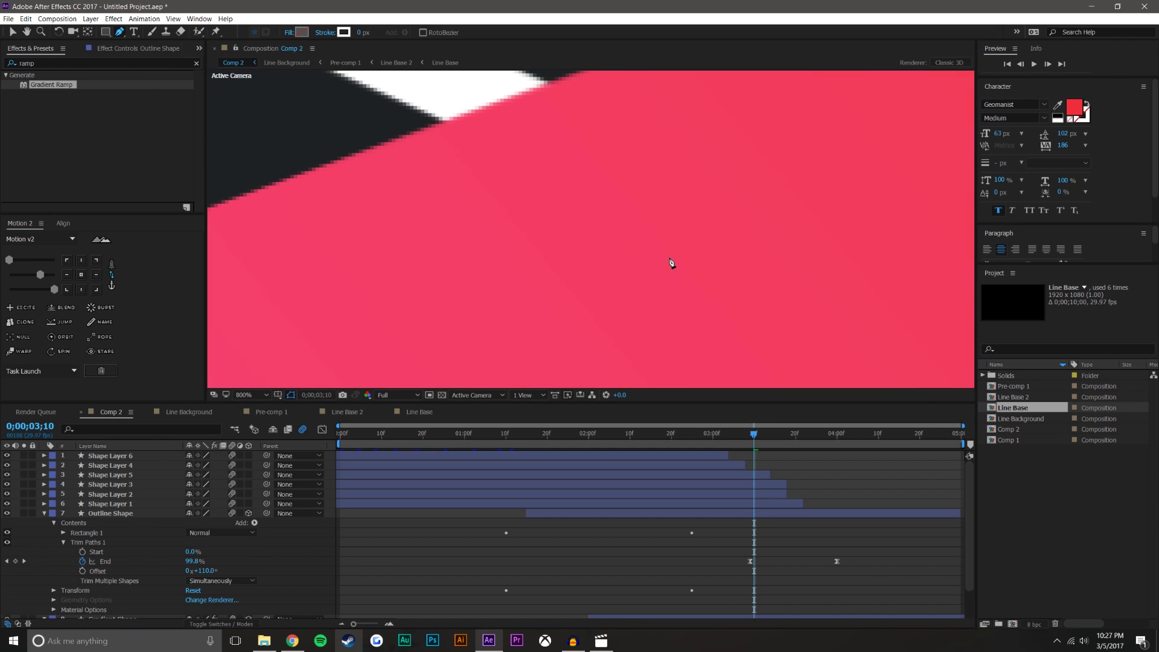
left_click(390, 239)
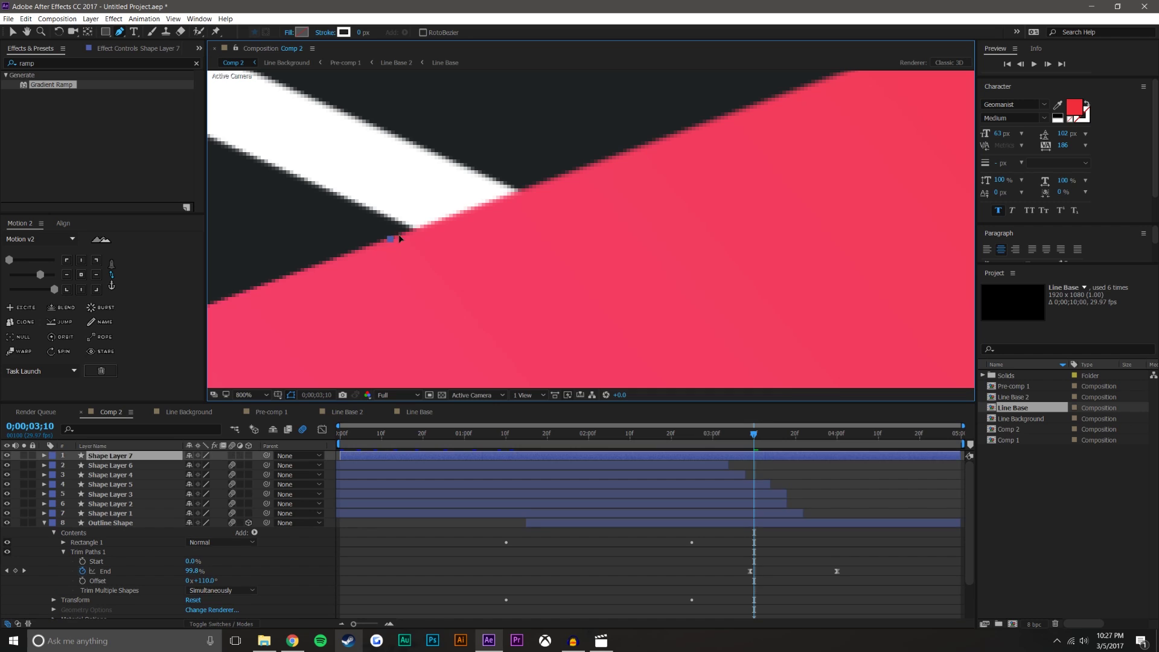
left_click(546, 183)
left_click_drag(651, 208, 302, 81)
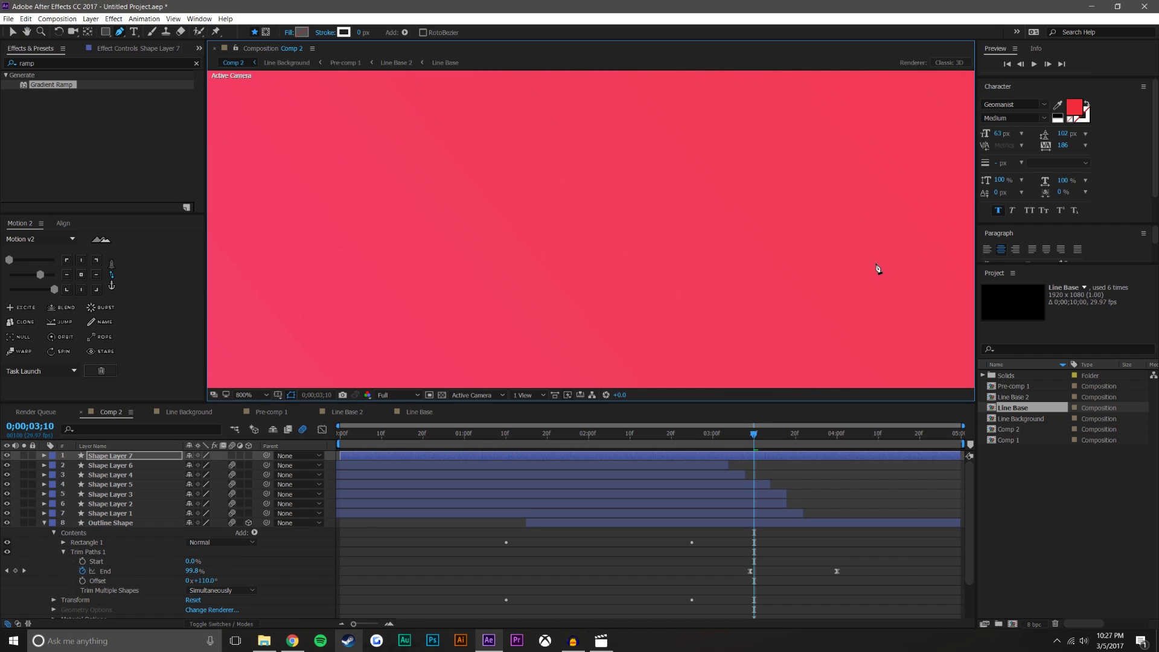
left_click_drag(877, 270, 453, 136)
left_click(507, 193)
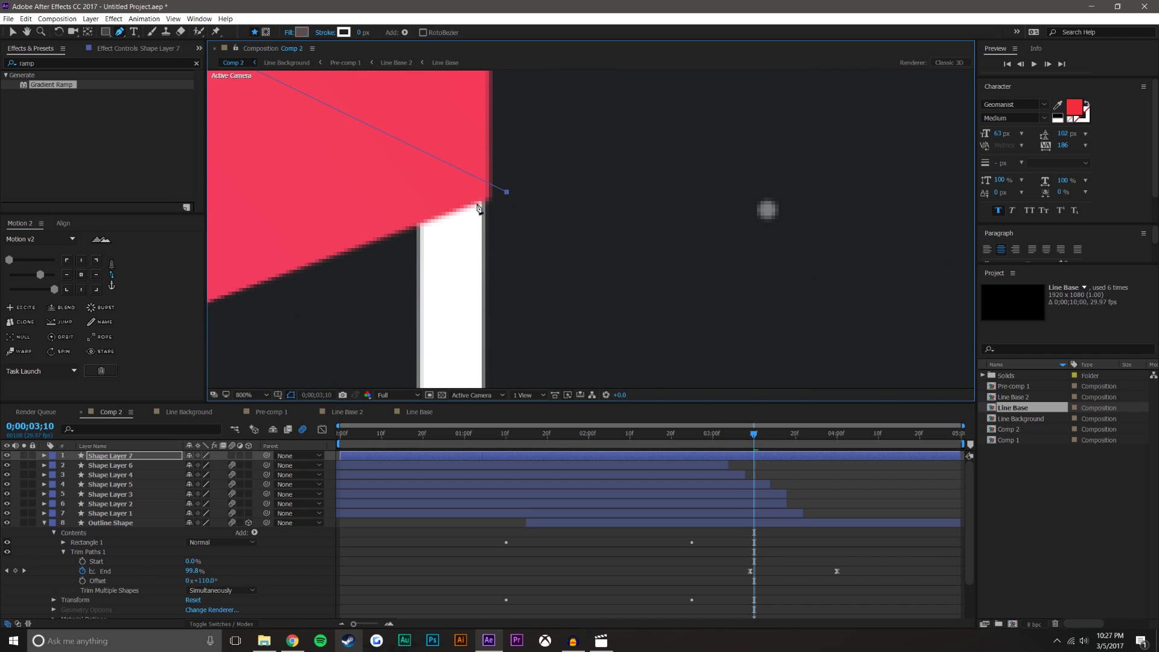
left_click(400, 232)
left_click_drag(393, 197, 570, 163)
scroll(508, 188, "down", 6)
scroll(724, 267, "up", 2)
scroll(564, 189, "up", 2)
Step: Rename the new shape layer Outline Mask and place it directly above Outline Shape
right_click(125, 458)
left_click(137, 453)
type("Outline Mask")
key("Return")
left_click_drag(137, 459, 148, 521)
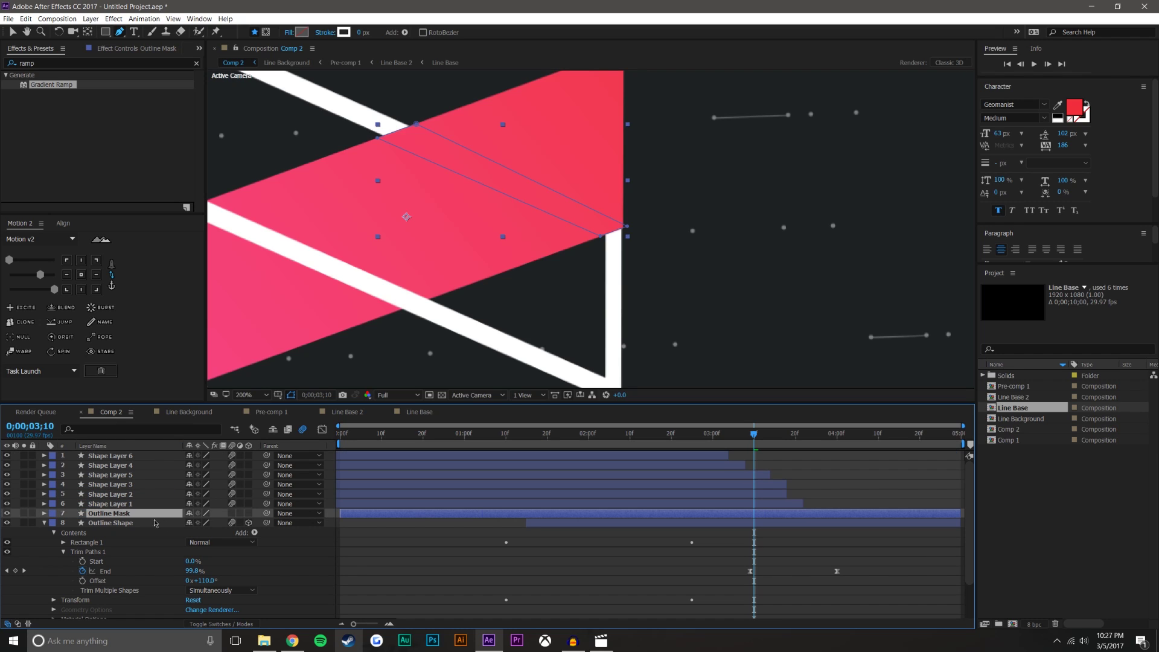
Step: Show the track matte settings and give Outline Shape the Alpha Inverted Matte "Outline Mask"
left_click(230, 625)
left_click(252, 522)
left_click(267, 549)
left_click(253, 522)
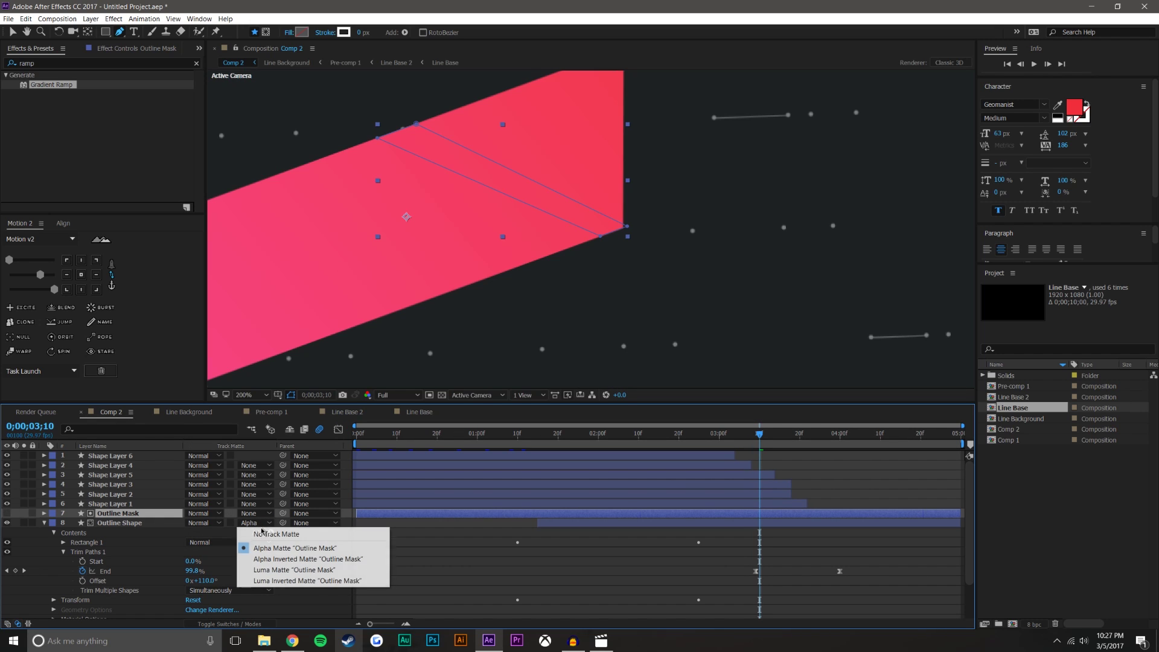
left_click(272, 556)
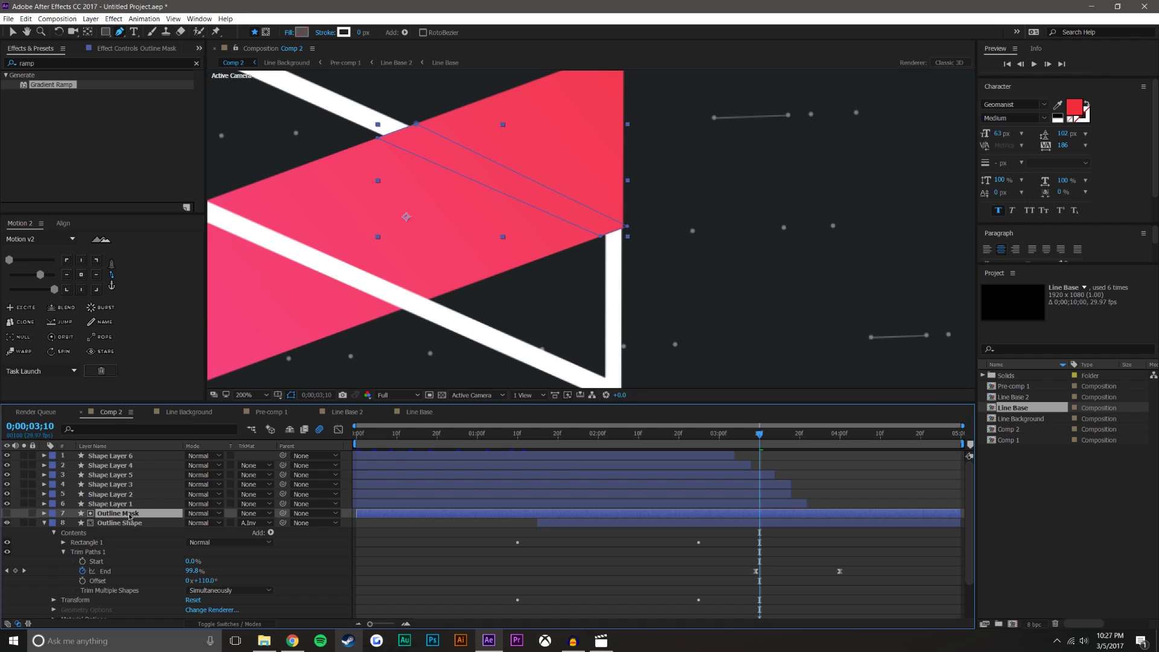
Step: Trim the start of the Outline Mask layer to 0;00;03;10 and check the masked outline at 0;00;03;16
key("alt+bracketleft")
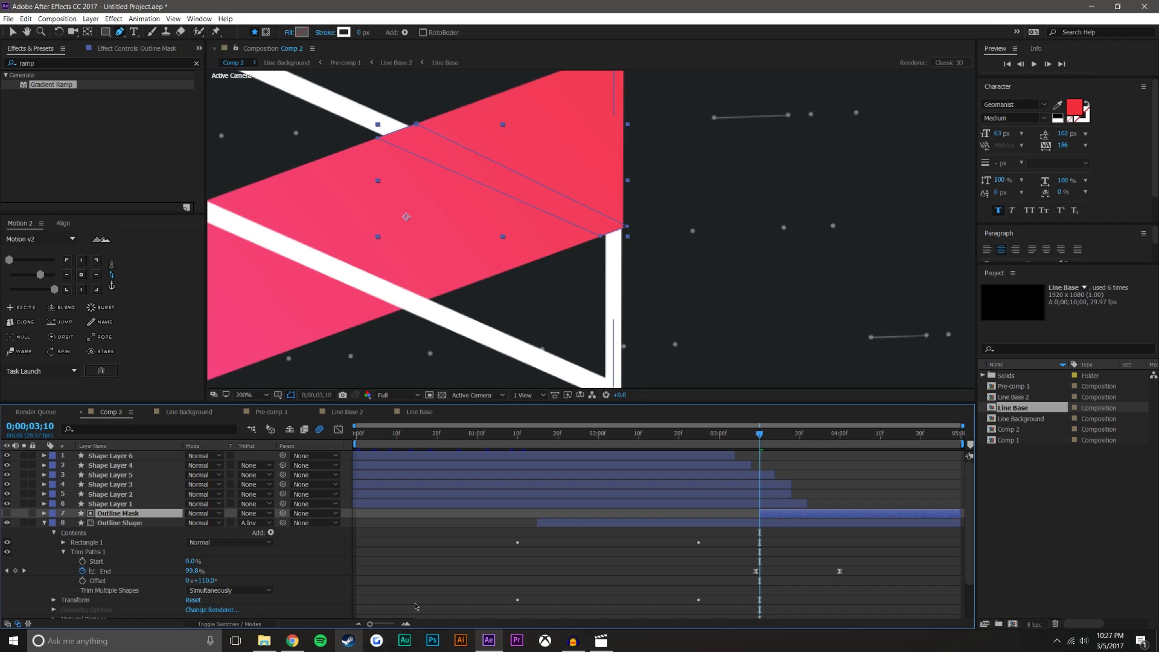
left_click(783, 589)
left_click_drag(759, 433, 777, 449)
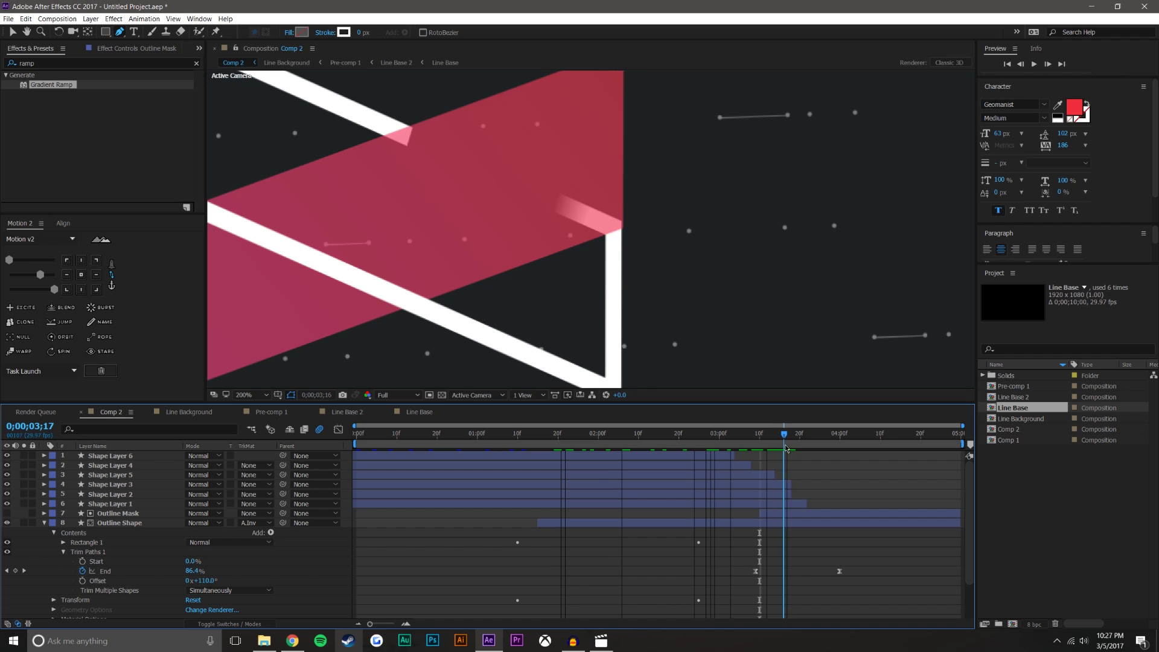
key("Page_Down")
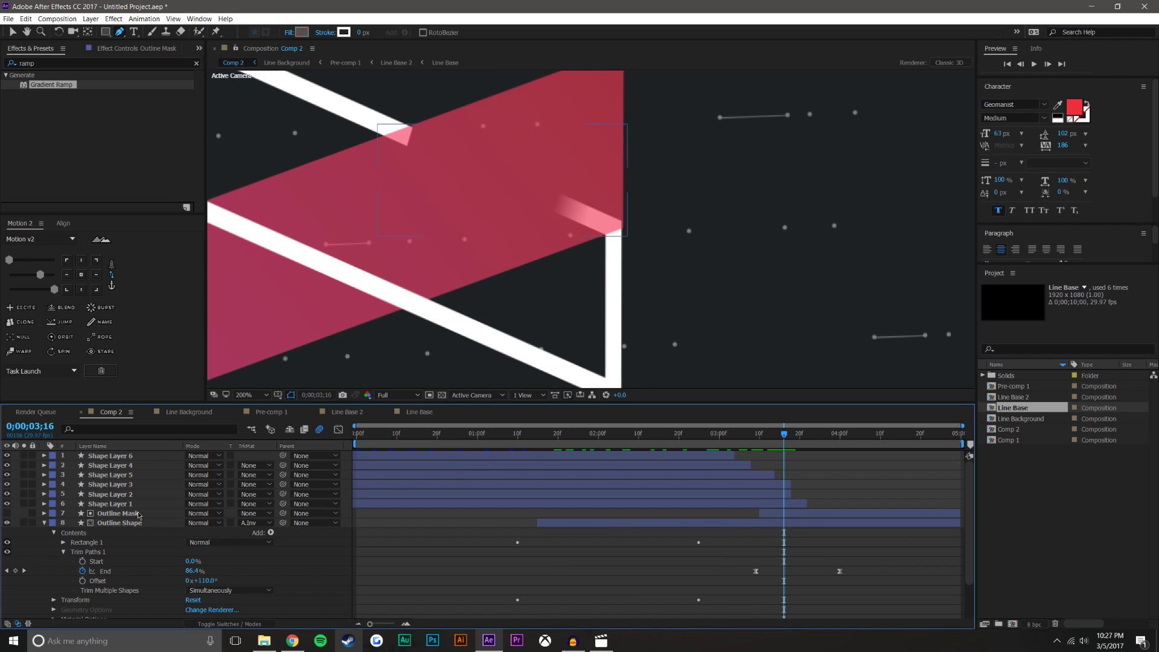
Step: Try the Alpha Matte "Outline Mask" option as Outline Shape's track matte
left_click(141, 513)
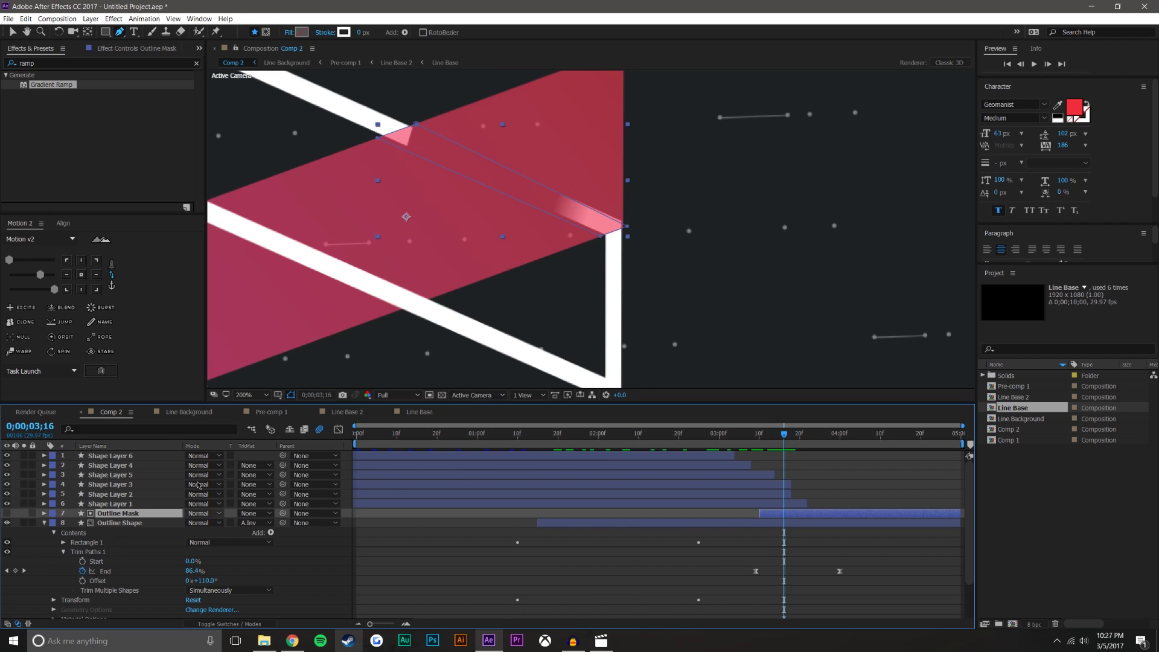
left_click(264, 513)
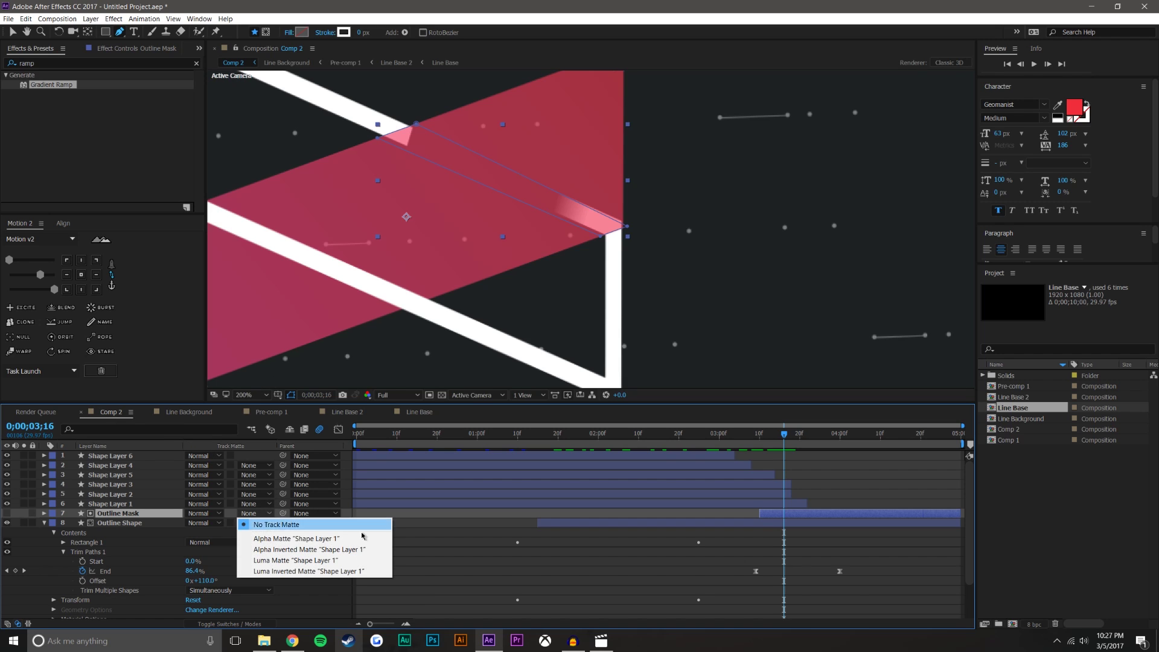
left_click(268, 524)
left_click(263, 523)
left_click(263, 548)
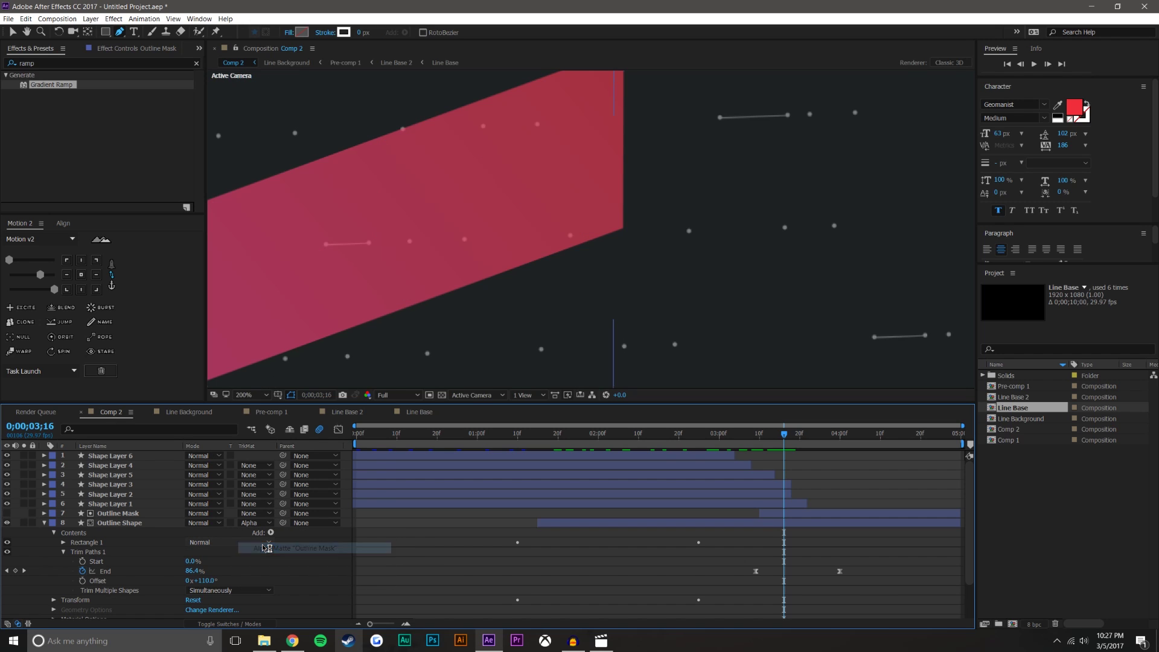
Step: Give the Outline Mask shape a solid color fill at 100% opacity
left_click(143, 514)
left_click(143, 513)
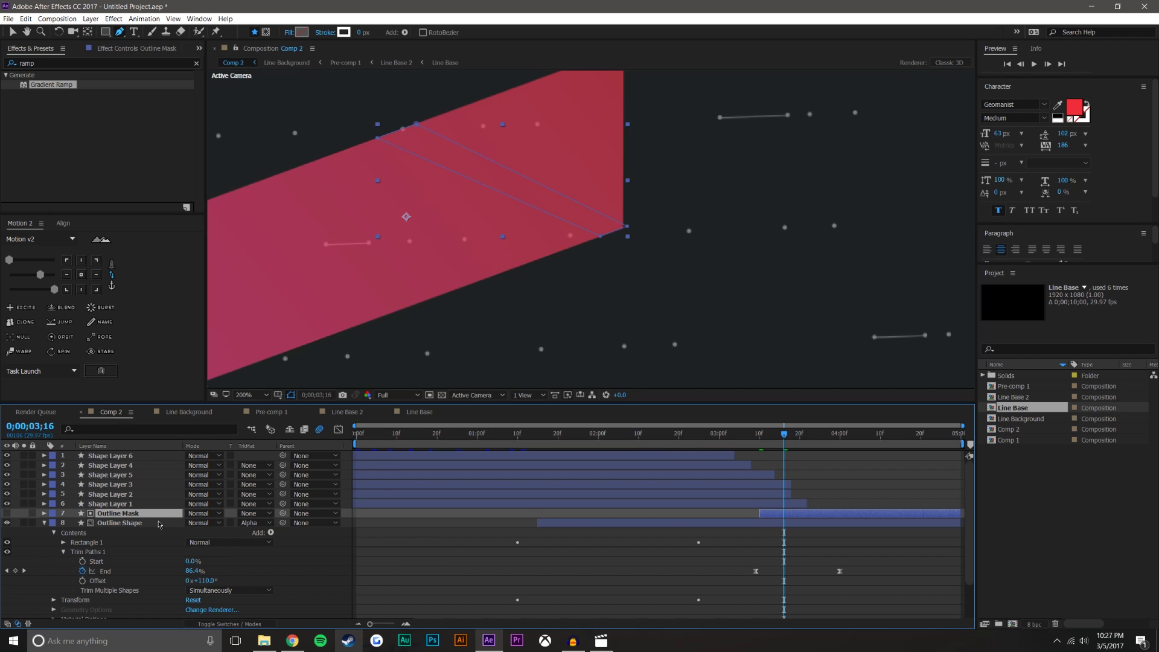
key("t")
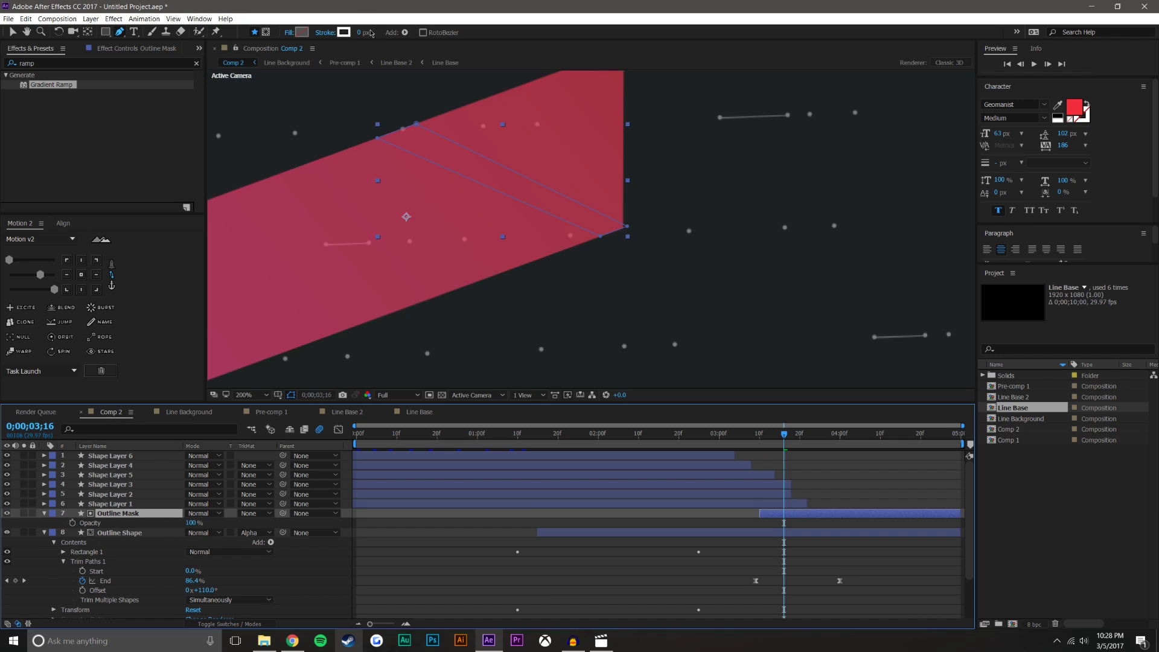
left_click(286, 33)
left_click(688, 230)
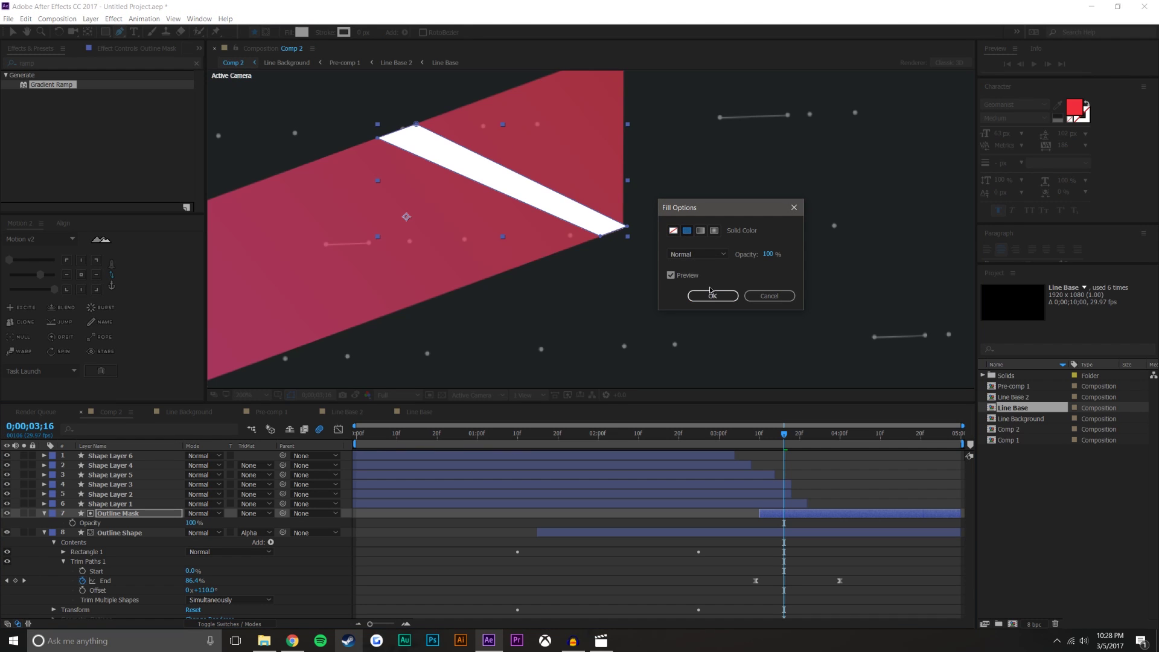
left_click(712, 295)
Step: Hide the Outline Mask layer and switch Outline Shape's track matte back to Alpha Inverted
left_click(6, 513)
left_click(259, 533)
left_click(269, 569)
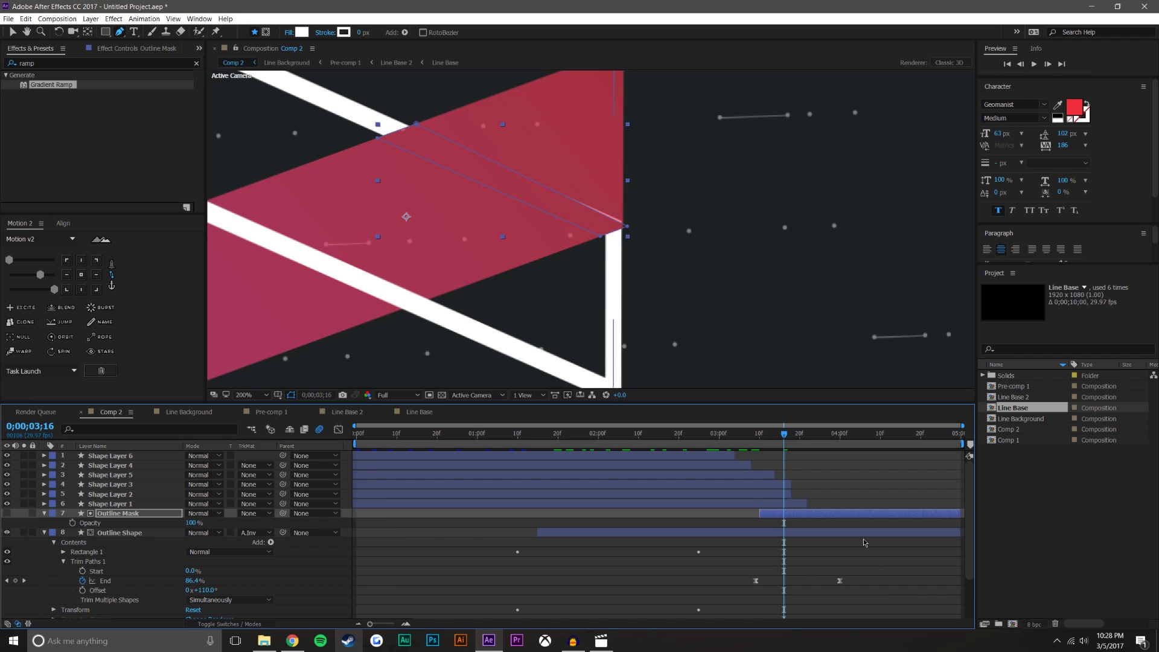
Step: Move Outline Mask's outer vertex farther beyond the gradient's edge to cover the leftover outline sliver, and return to the Selection tool
scroll(659, 219, "up", 4)
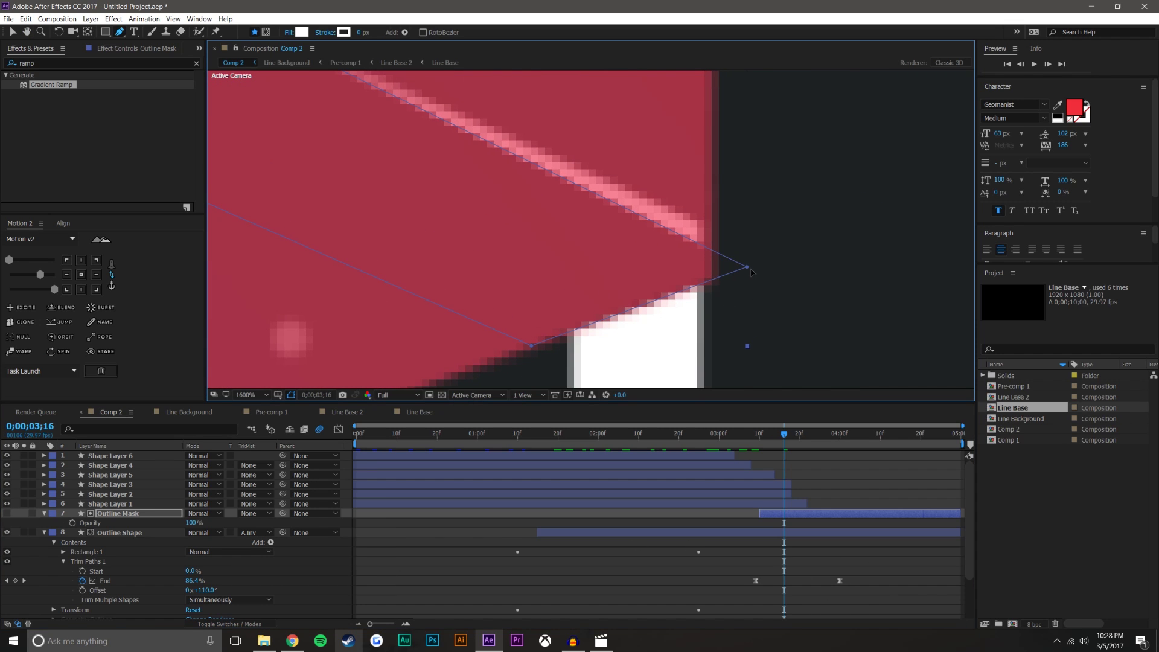
left_click_drag(748, 269, 808, 238)
scroll(808, 238, "down", 4)
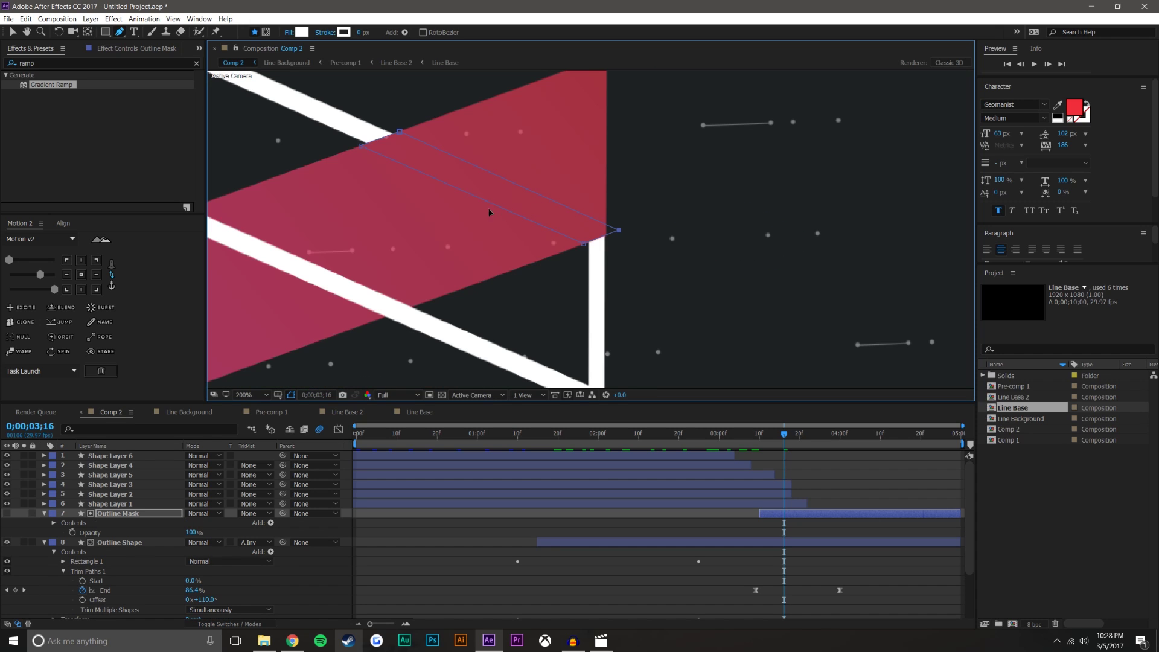
left_click(12, 32)
Step: Preview the outline trimming off and the gradient flickering out up to about 0;00;04;01
left_click(641, 584)
left_click_drag(748, 434, 794, 437)
left_click_drag(803, 436, 843, 423)
key("comma")
key("comma")
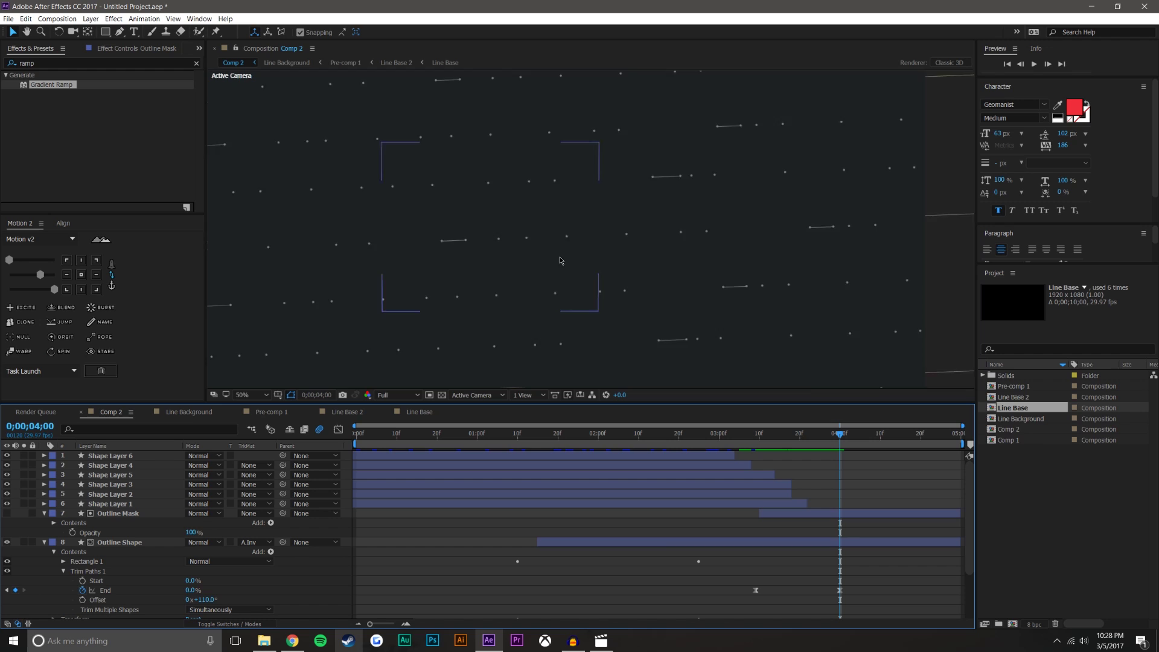
scroll(802, 534, "down", 3)
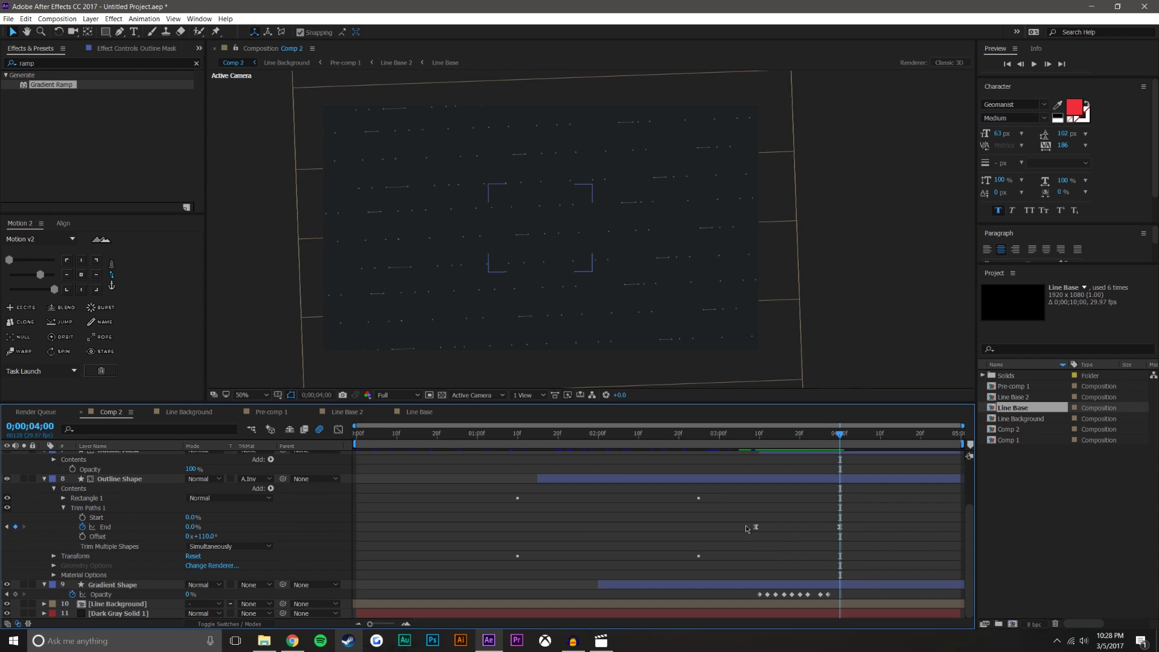
left_click(752, 441)
left_click(1035, 64)
left_click_drag(742, 437, 843, 443)
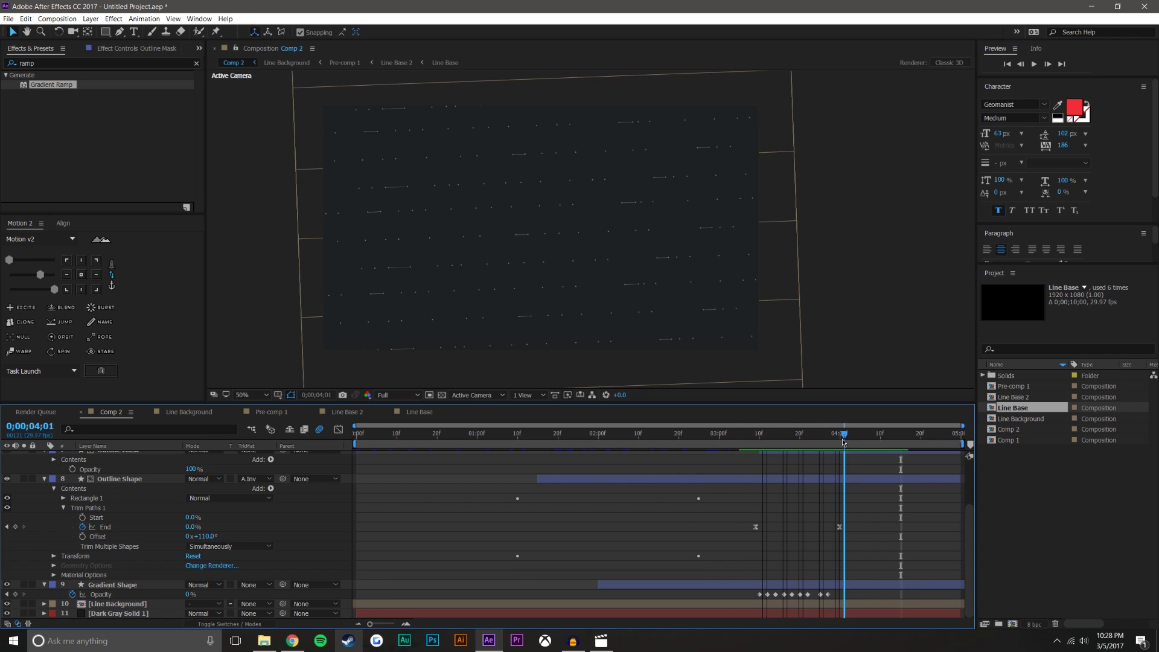
Step: Stretch Outline Shape's trim End and Gradient Shape's opacity keyframes to finish at about 0;00;04;20, and scrub through the result
left_click_drag(873, 515, 719, 601)
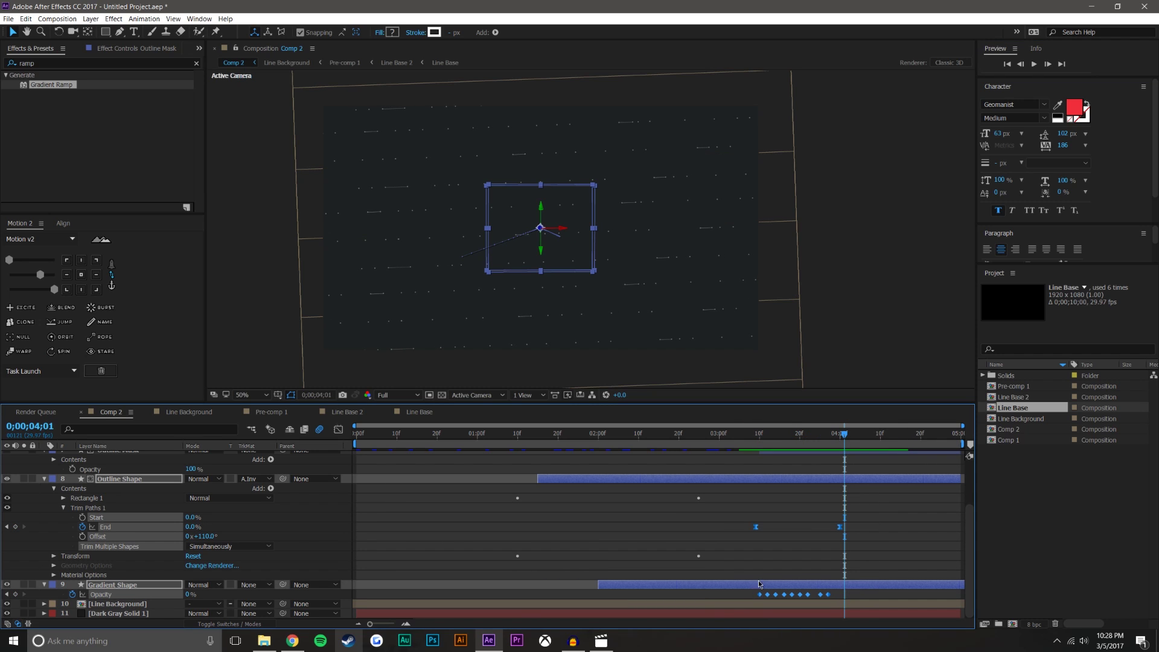
left_click_drag(840, 529, 924, 527)
left_click(912, 509)
left_click_drag(723, 435, 936, 443)
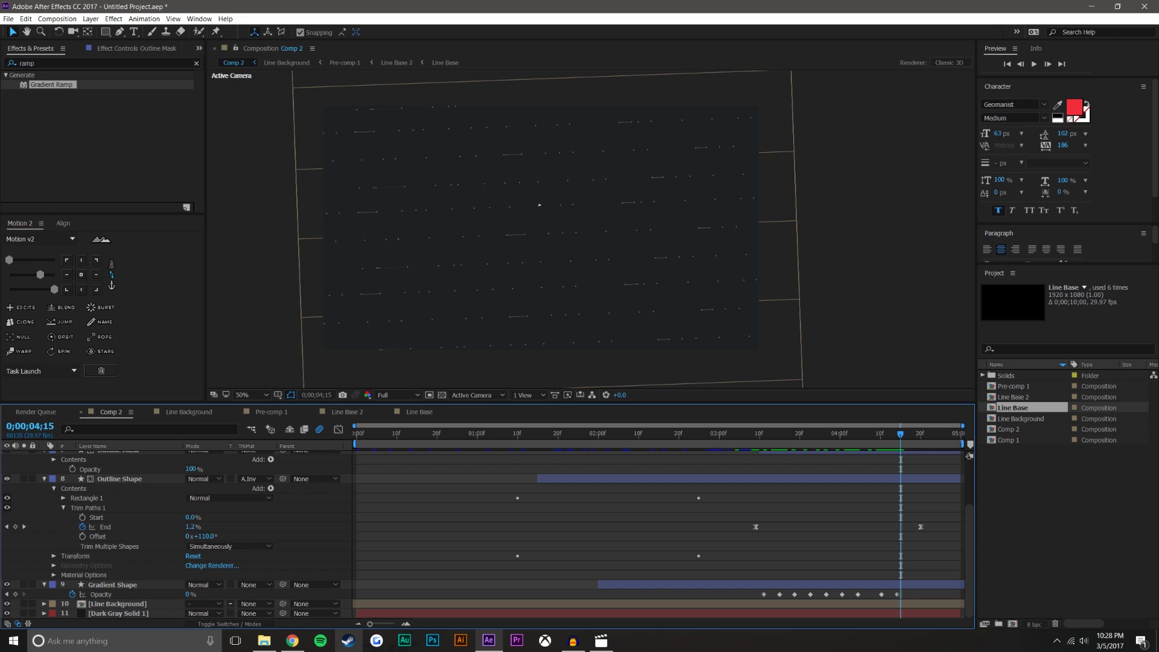
key("F9")
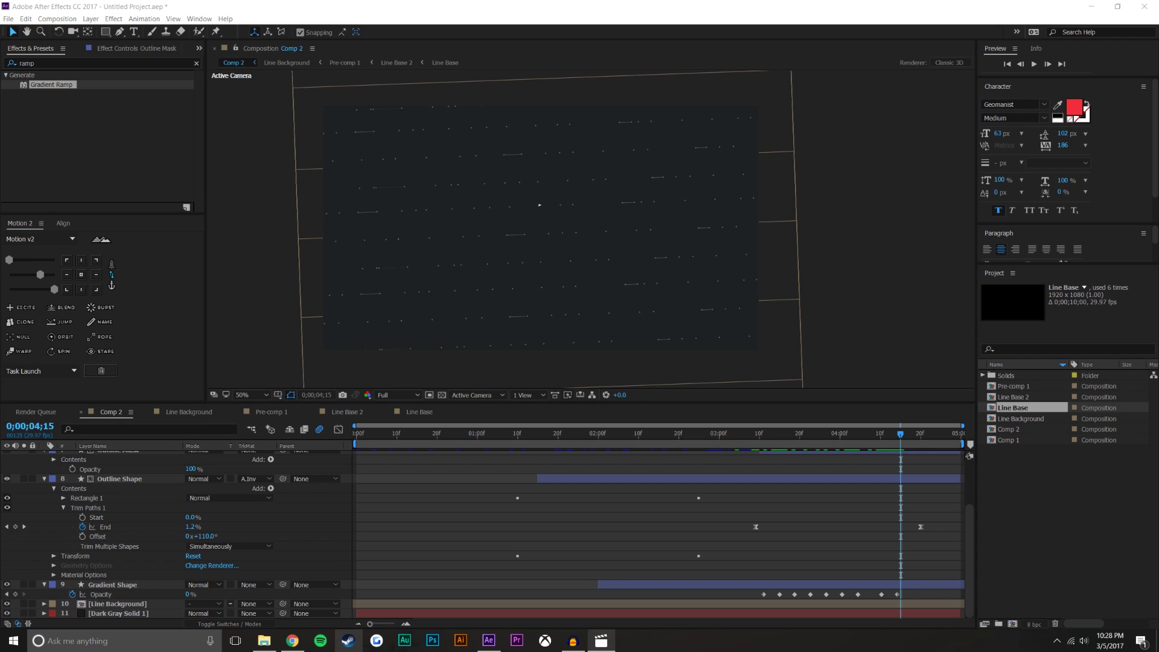
Step: Delete all but the first Gradient Shape opacity keyframe and move that keyframe to 0;00;03;09
left_click(923, 587)
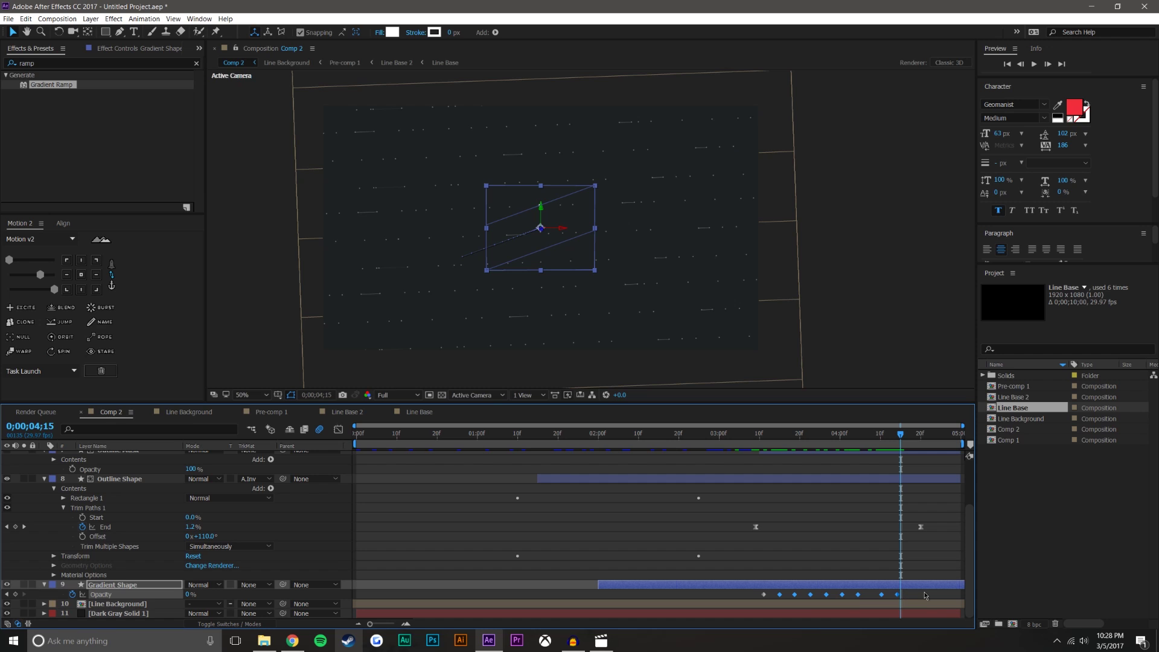
left_click(755, 434)
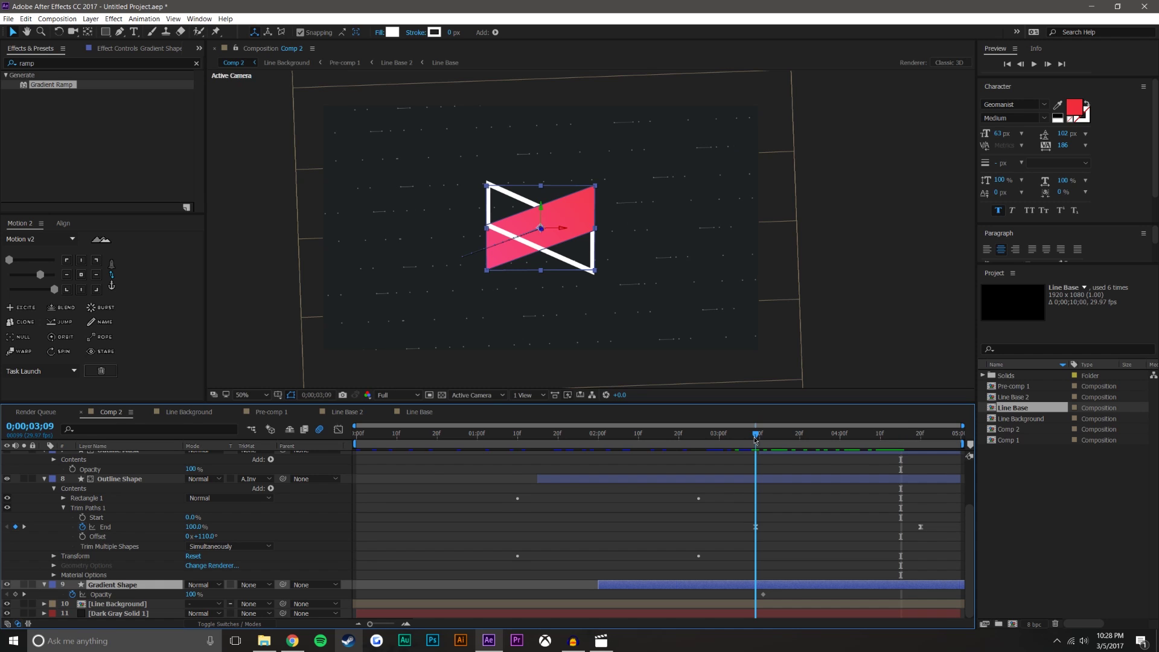
left_click(762, 593)
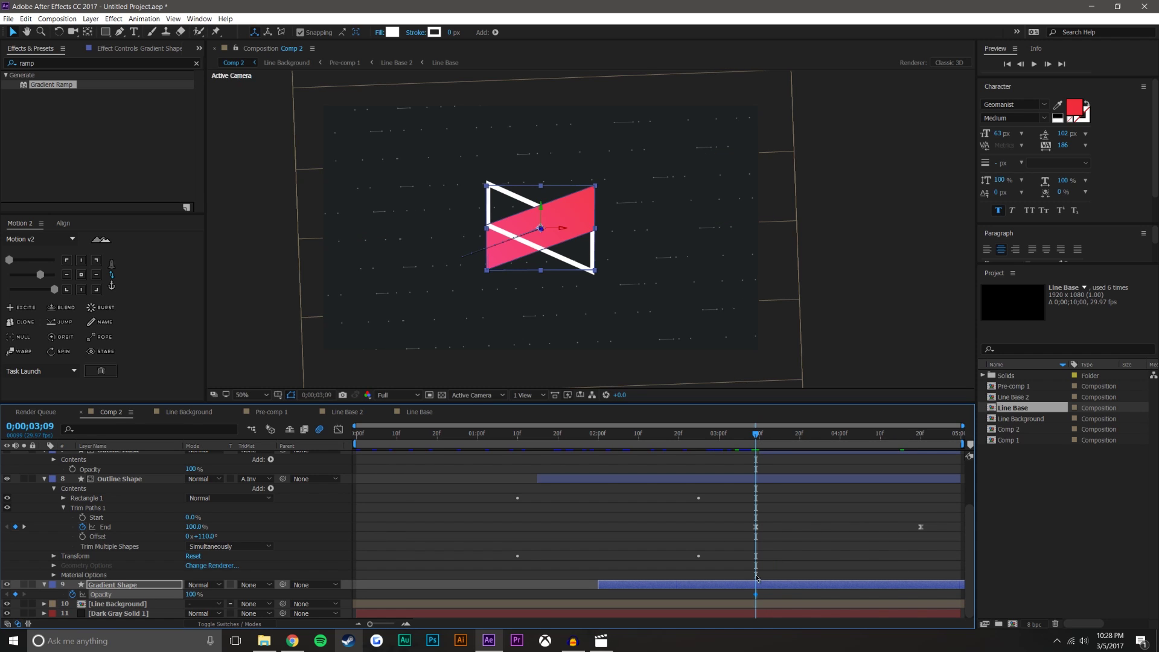
Step: Keyframe Gradient Shape's opacity lower at 0;00;03;16, higher at about 0;00;03;22 and 0% at 0;00;03;29
left_click_drag(755, 437, 784, 439)
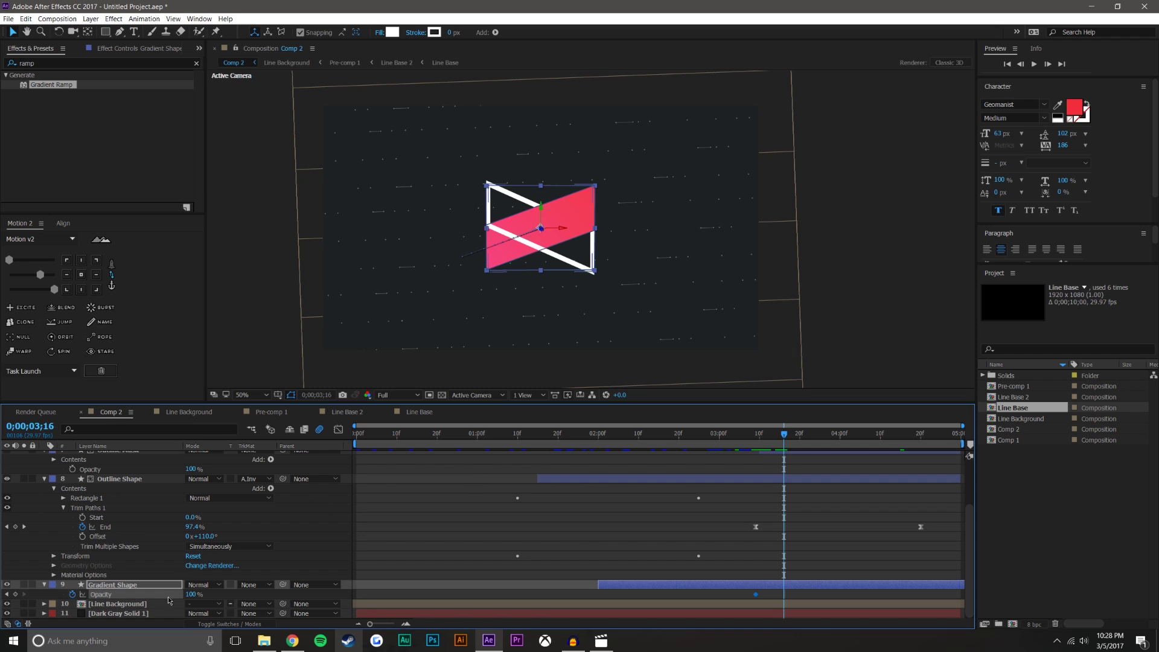
left_click_drag(191, 594, 341, 570)
left_click(806, 436)
left_click(834, 439)
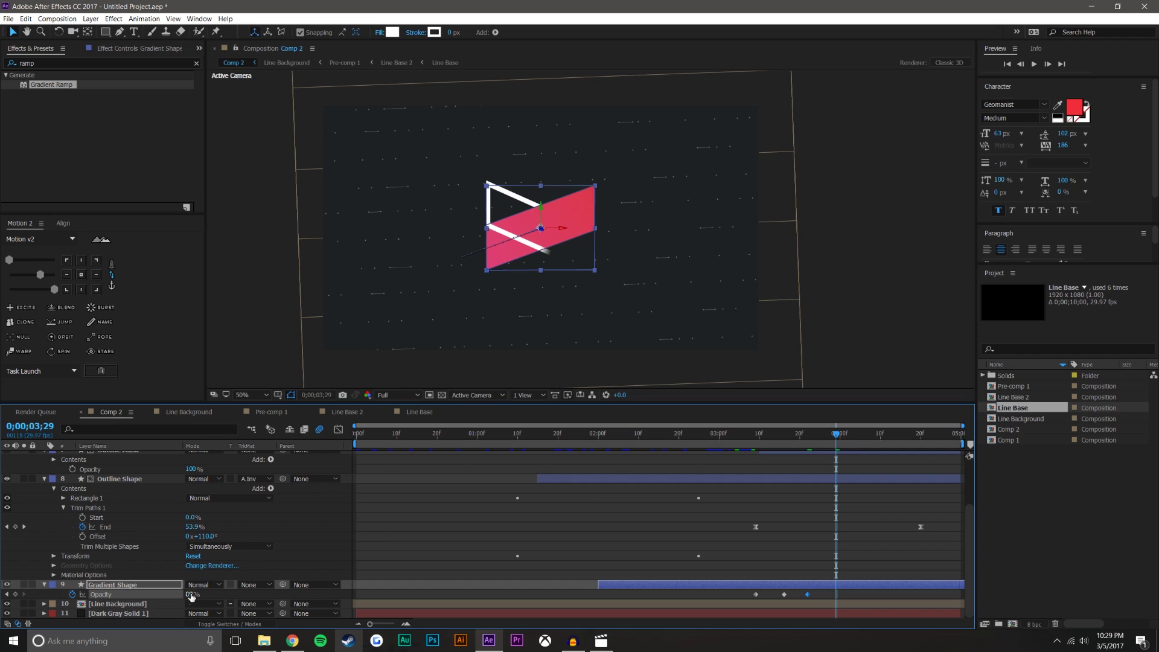
left_click_drag(179, 594, 134, 599)
Step: Preview the new gradient flicker together with the outline trim, restarting from 0;00;03;10
left_click(722, 548)
key("space")
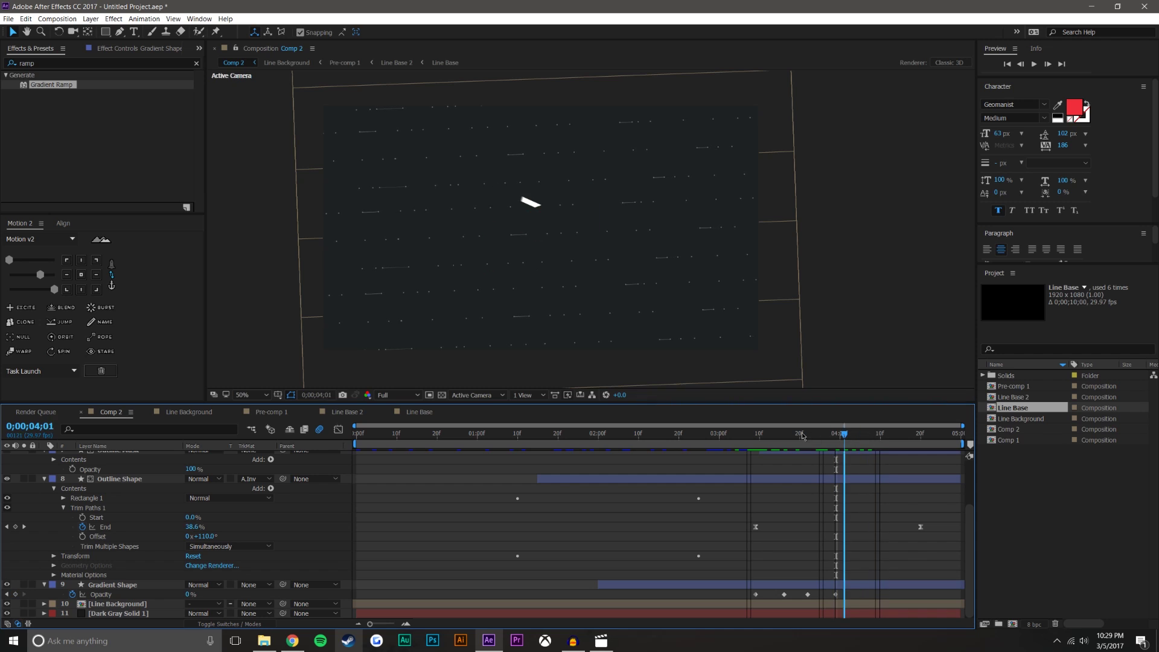
key("space")
left_click(1035, 64)
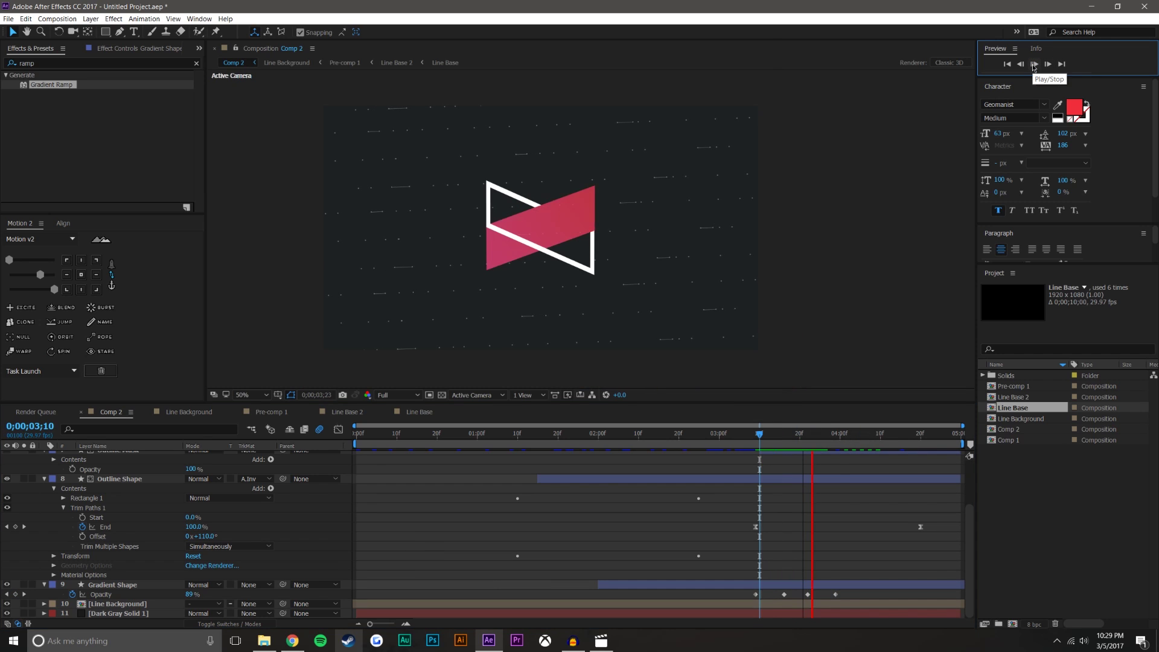
Step: Compress the gradient's opacity keyframes to end at about 0;00;03;24, move the last trim End keyframe to about 0;00;04;10, and preview
left_click(843, 595)
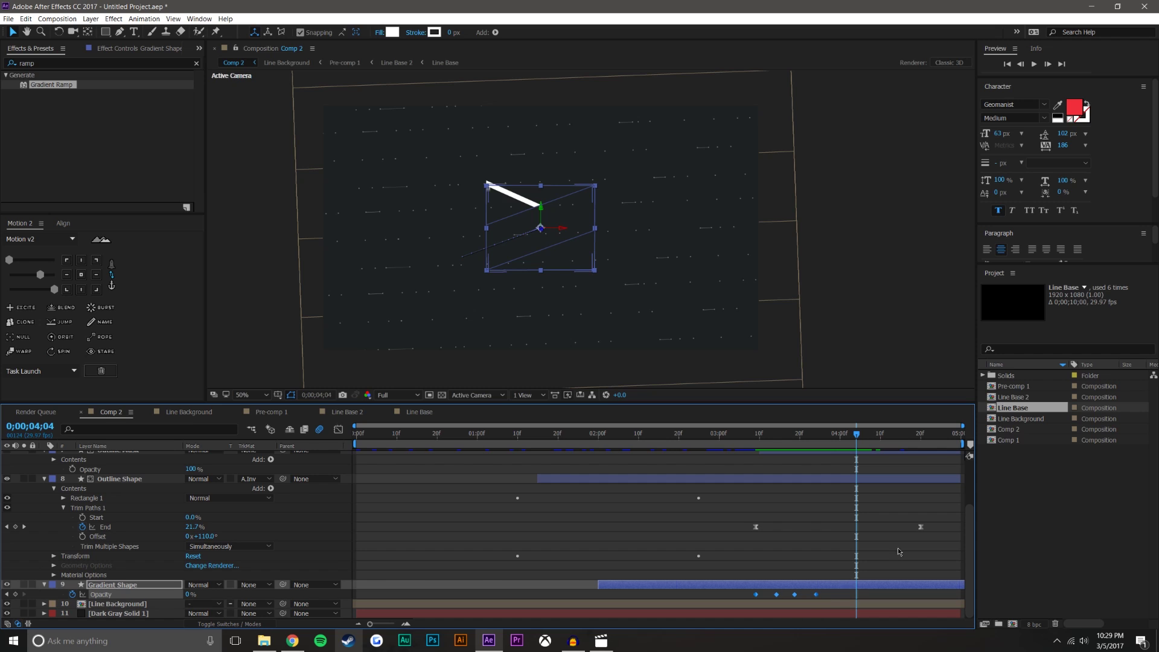
left_click_drag(921, 529, 880, 531)
left_click(845, 514)
left_click(751, 434)
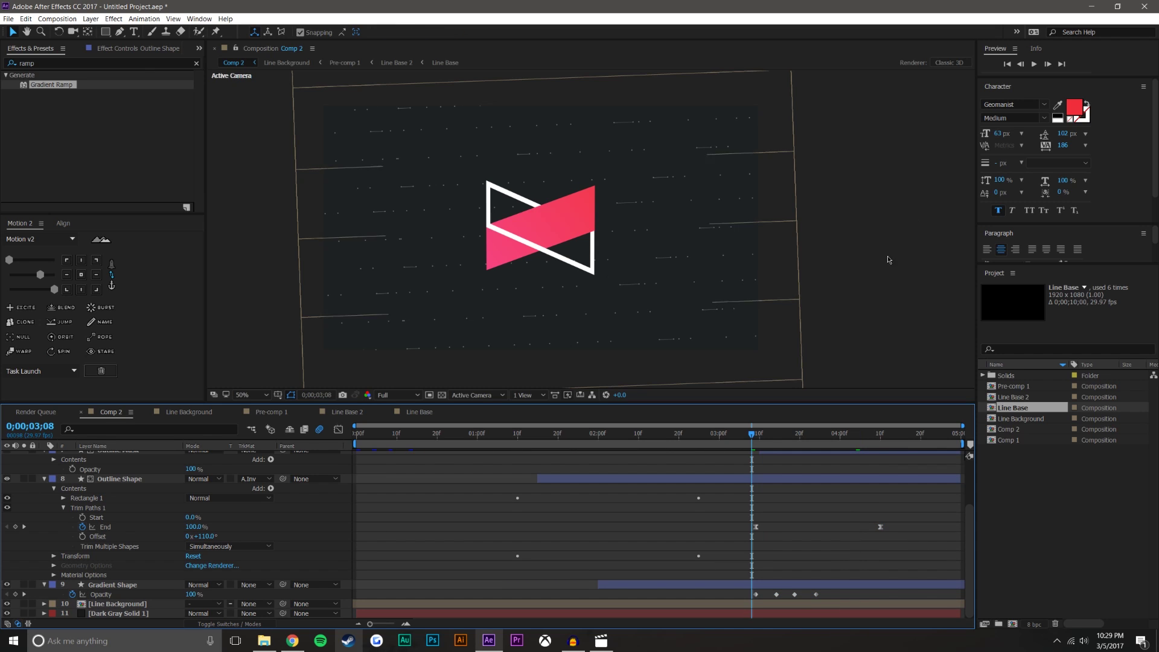
left_click(1036, 65)
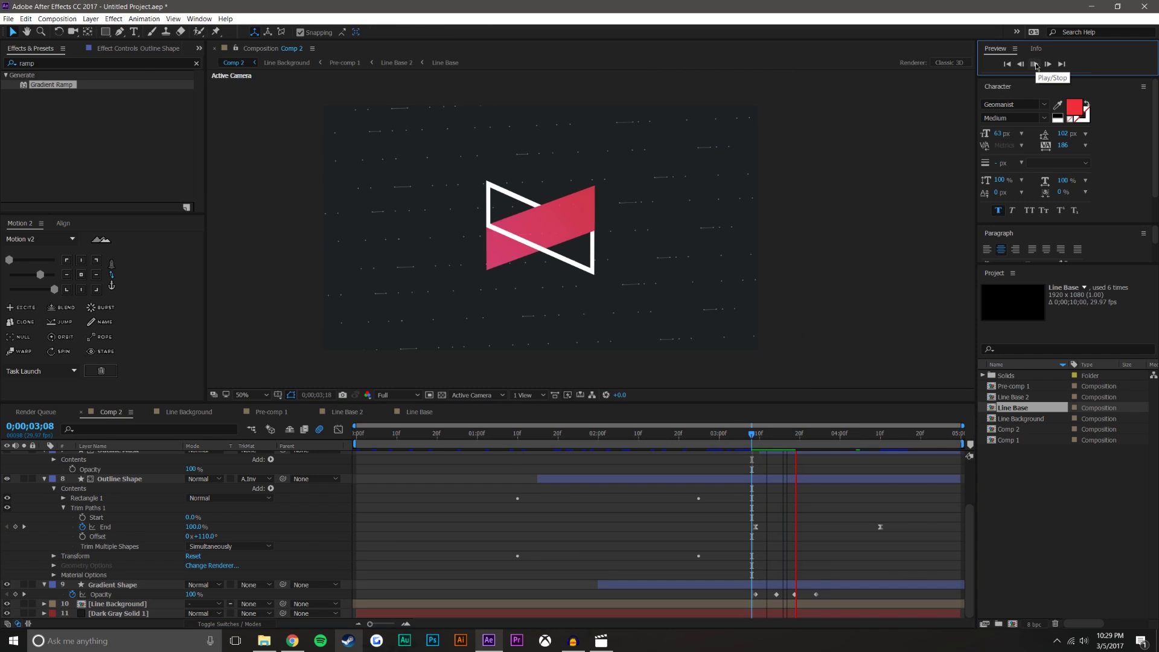
Step: Preview the outline trim and gradient flicker, and collapse the properties of Outline Shape and Gradient Shape
key("space")
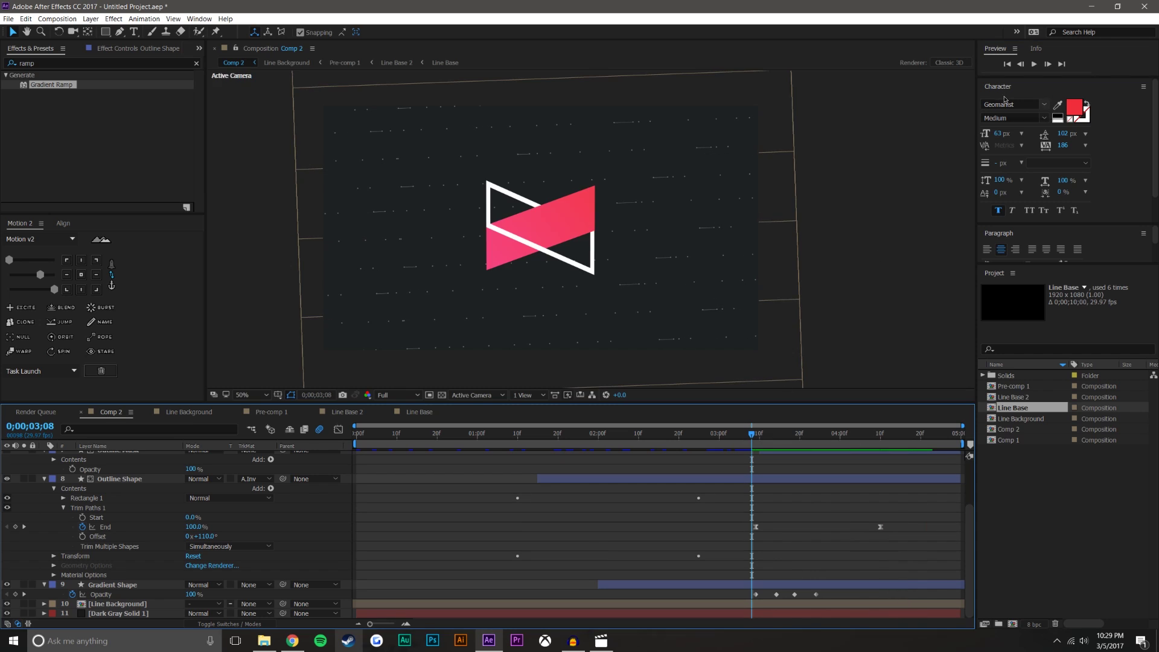
left_click(1036, 64)
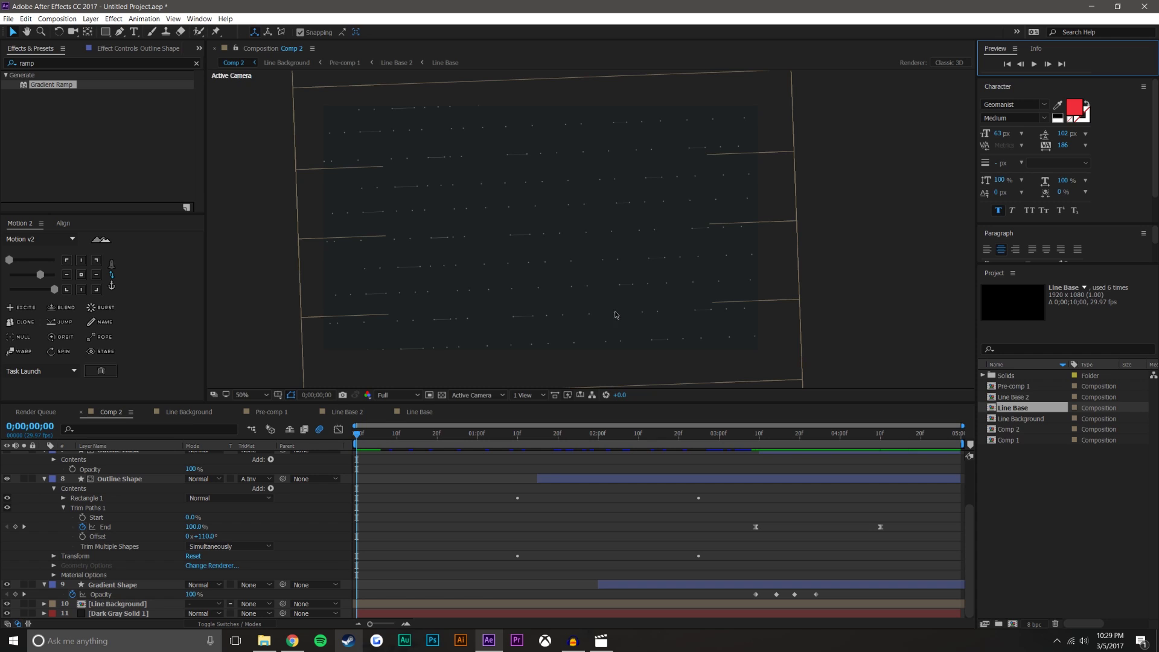
scroll(199, 501, "up", 3)
left_click(45, 514)
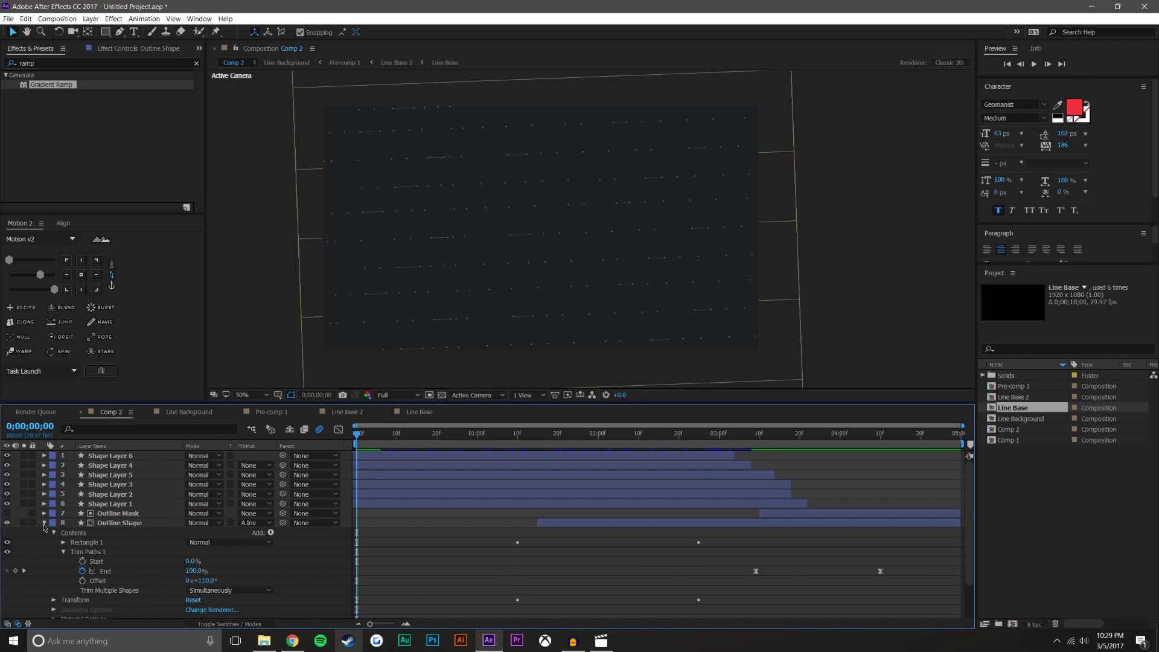
left_click(44, 524)
left_click(44, 533)
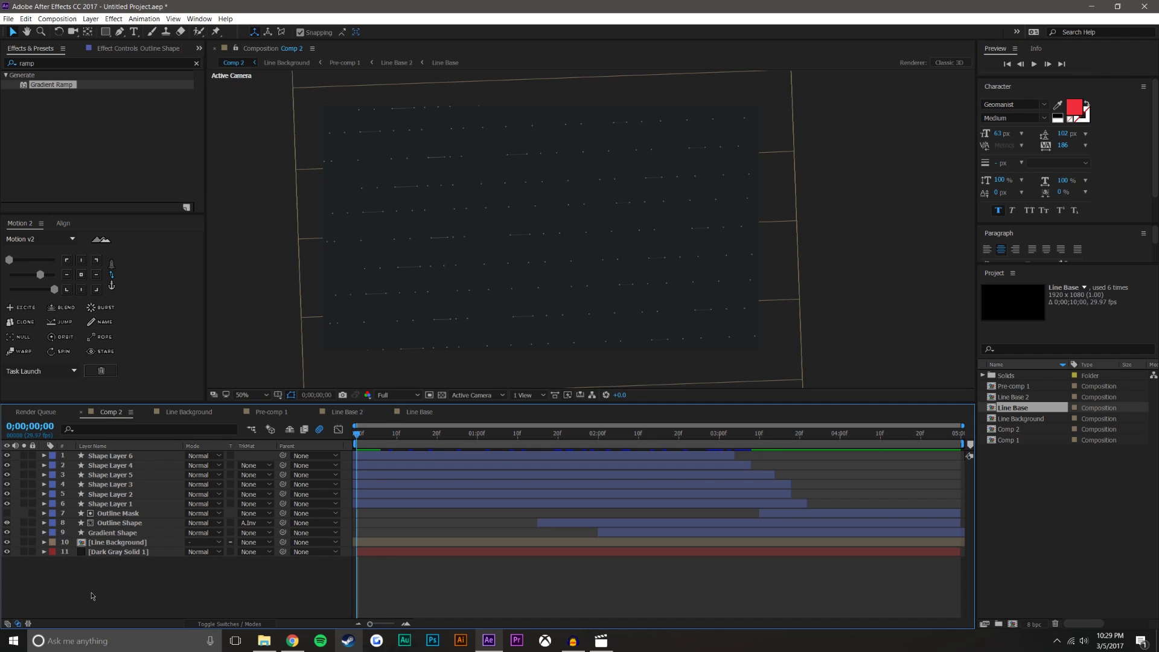
Step: Pre-compose all the layers of Comp 2 into a composition named Final, and close the other nested composition timelines
left_click(134, 463)
left_click(129, 458)
left_click(128, 552, "shift")
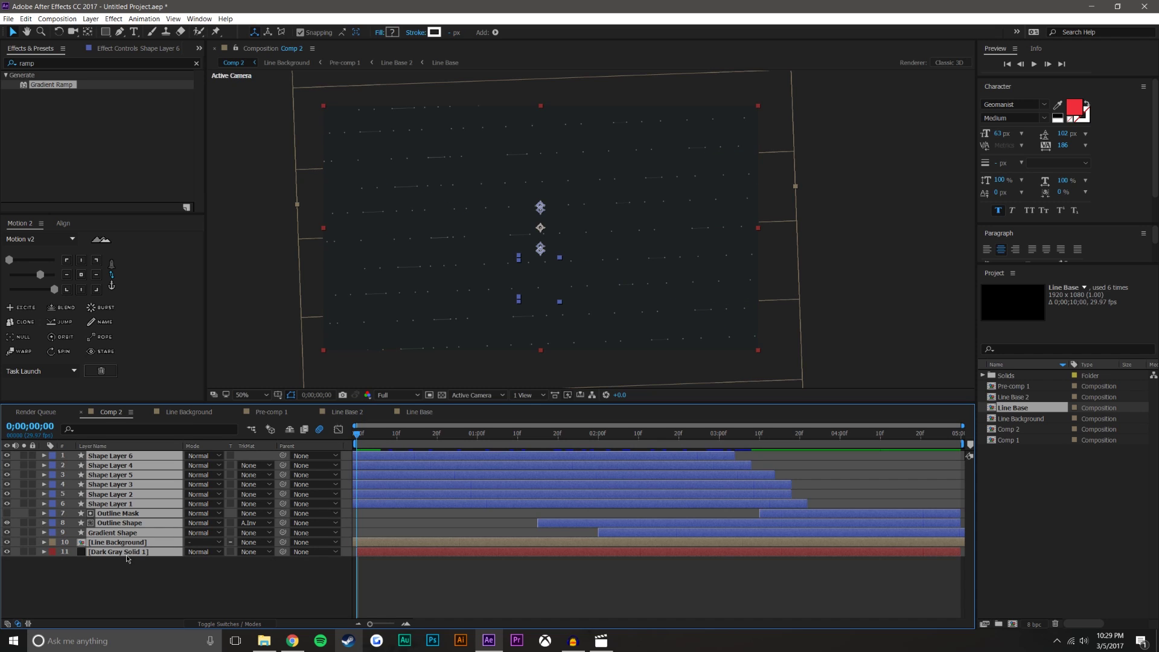
key("ctrl+shift+c")
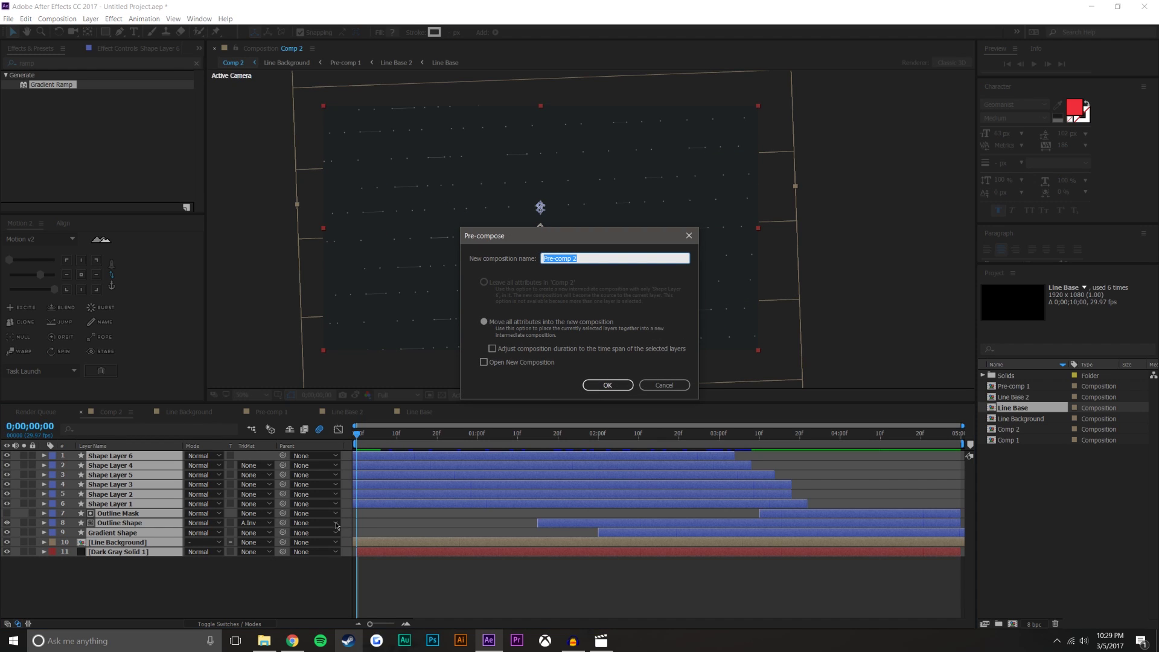
left_click(608, 386)
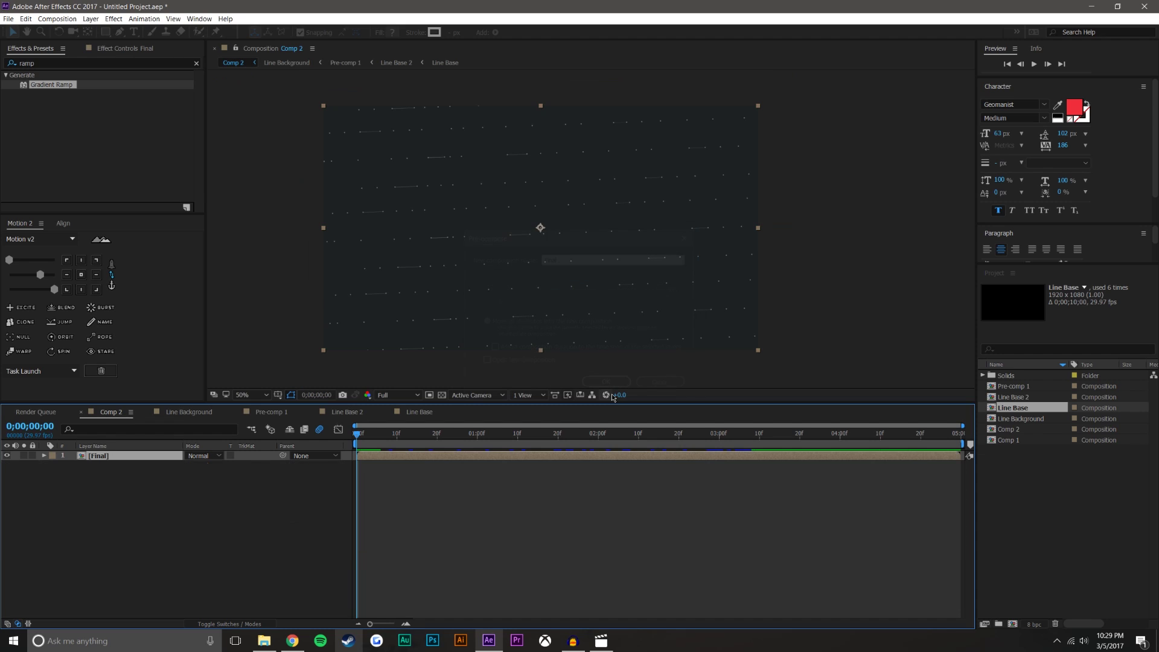
left_click(244, 531)
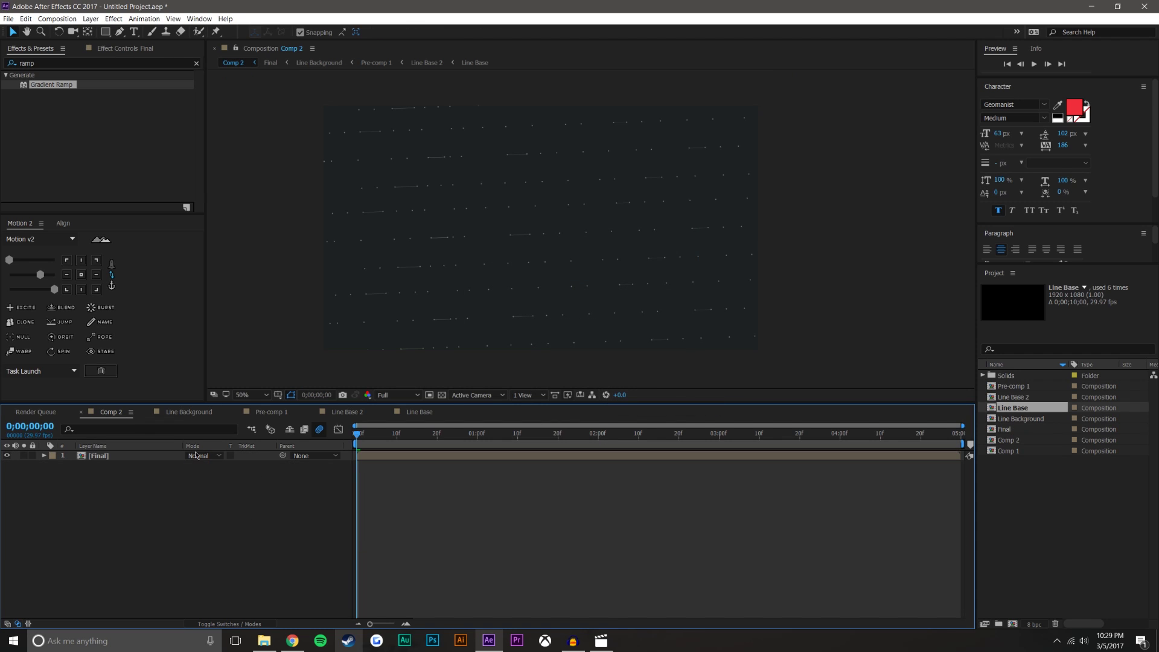
left_click(146, 412)
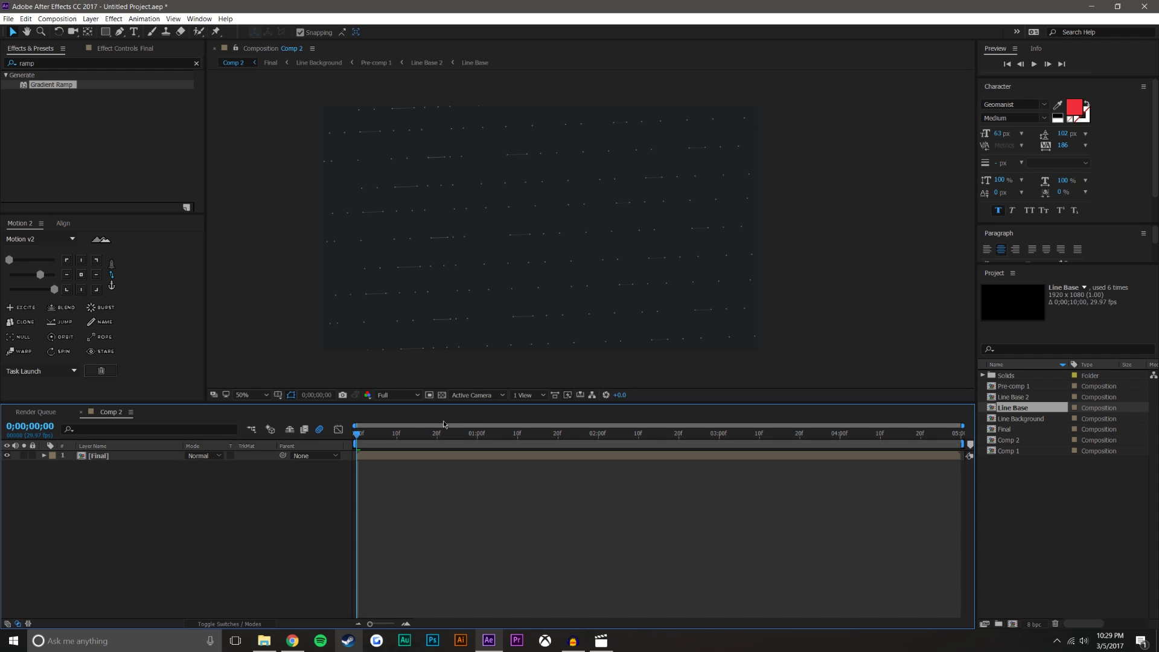
Step: Preview the Comp 2 animation from the first frame
mouse_move(358, 439)
left_mouse_down()
mouse_move(578, 437)
mouse_move(870, 459)
mouse_move(357, 456)
left_mouse_up()
left_click(1035, 64)
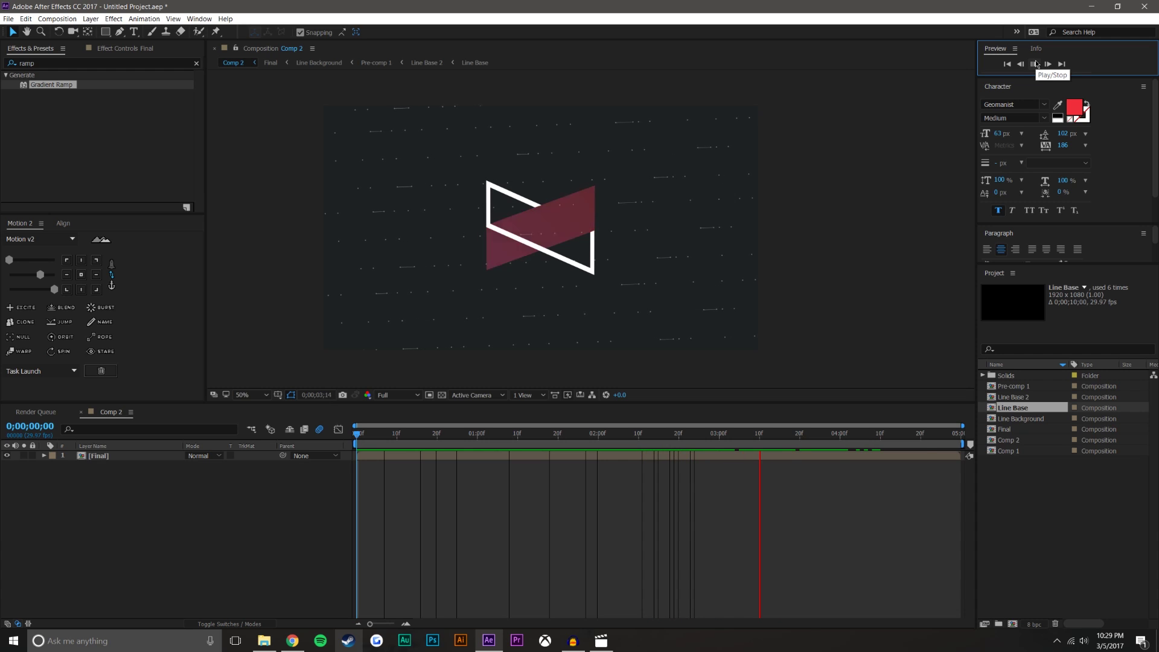
left_click(1034, 63)
left_click(231, 501)
Step: Open the Final composition, go to 0;00;00;14, and reveal the keyframes of all its layers in an enlarged timeline
double_click(115, 456)
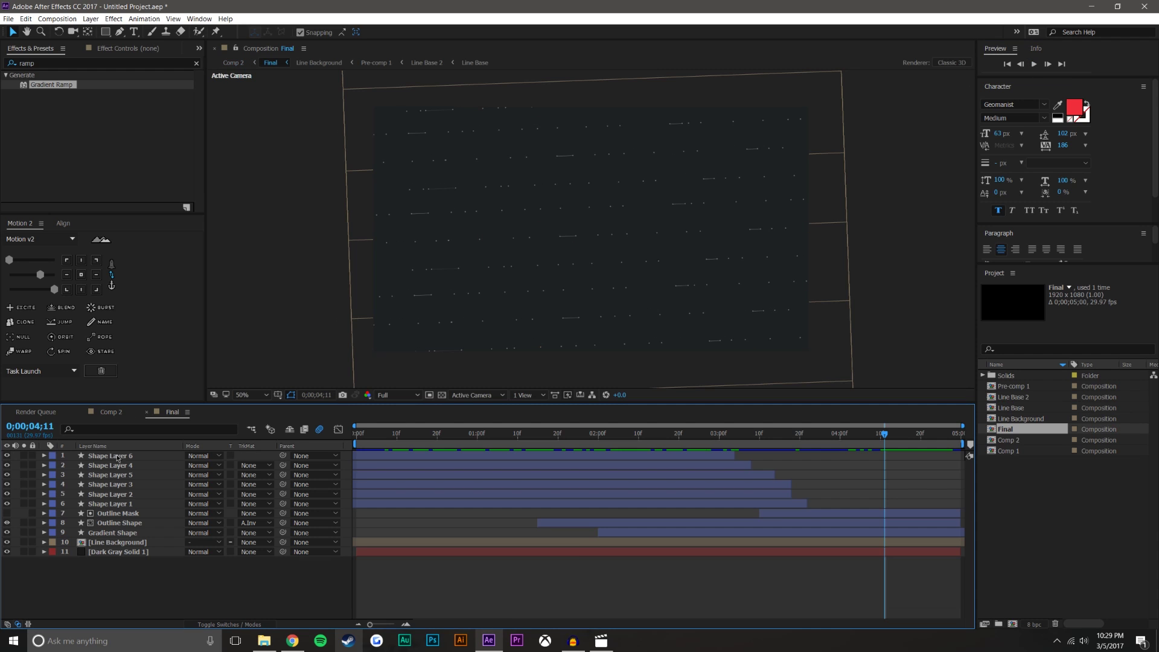
left_click_drag(441, 434, 413, 442)
left_click(148, 458)
left_click(154, 503, "shift")
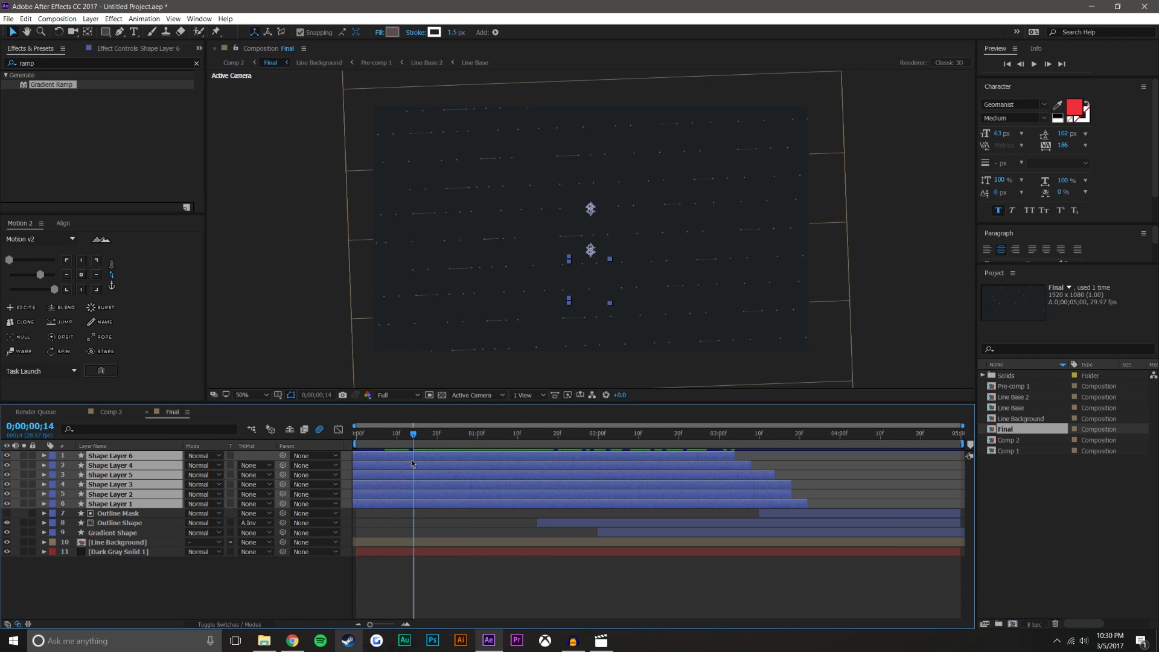
left_click(507, 551)
left_click_drag(436, 434, 412, 440)
key("ctrl+a")
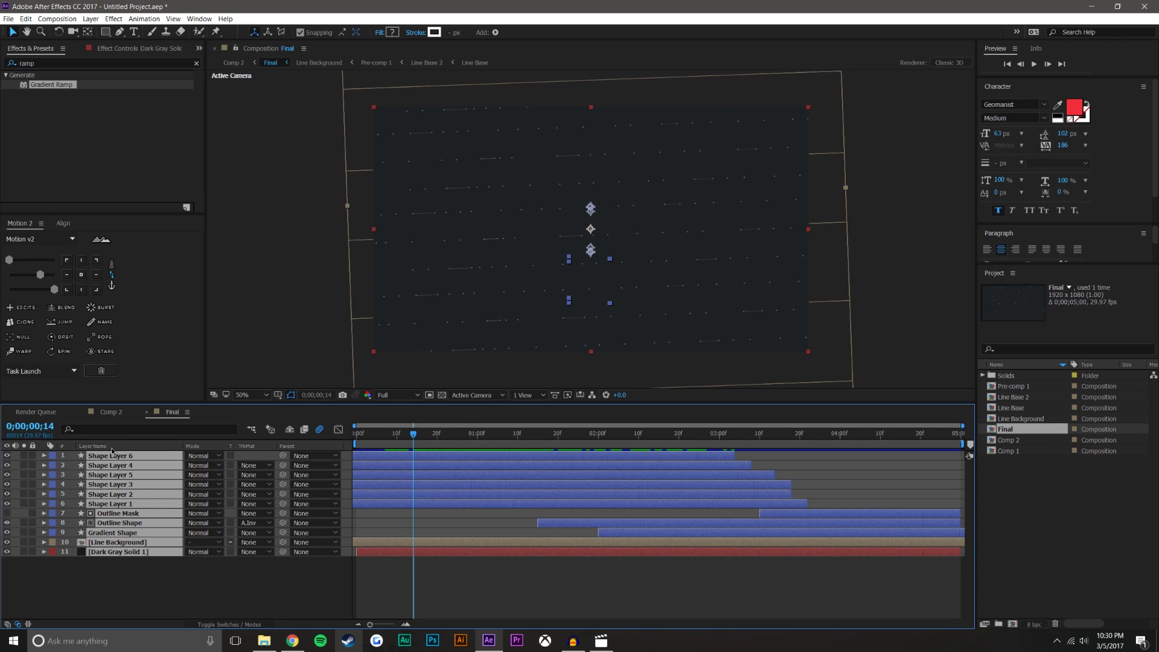
key("u")
left_click_drag(554, 404, 544, 215)
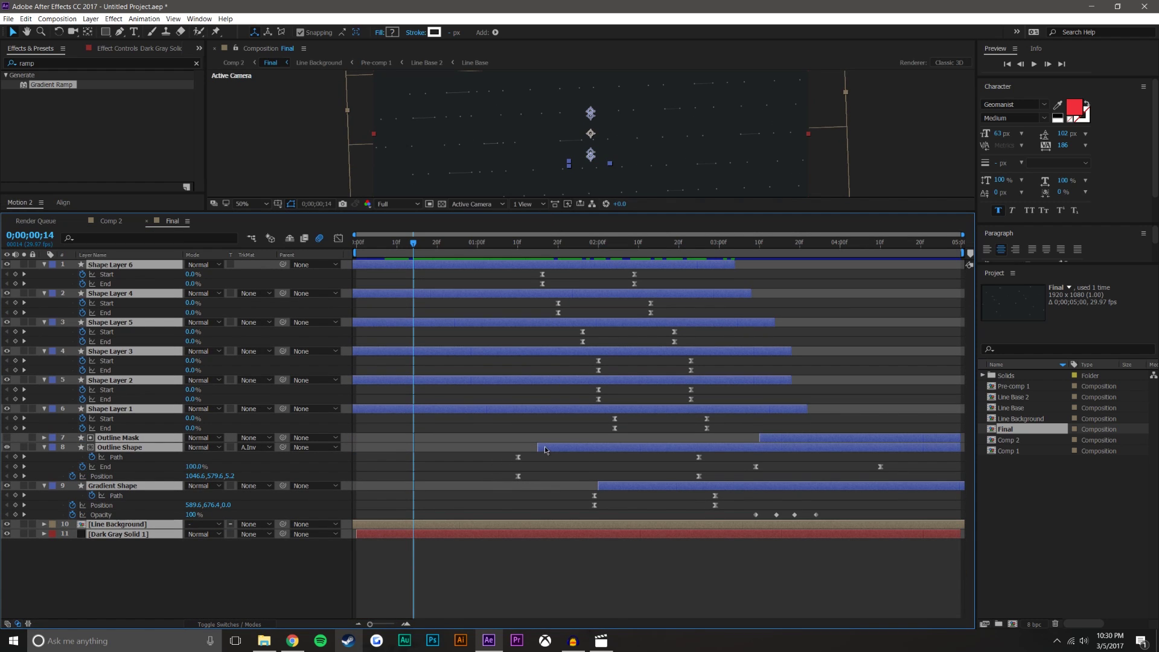
Step: Move the Path and Position keyframes of Outline Shape and Gradient Shape earlier, starting at 0;00;00;14 and about 0;00;01;03
left_click(665, 488)
left_click(653, 448, "ctrl")
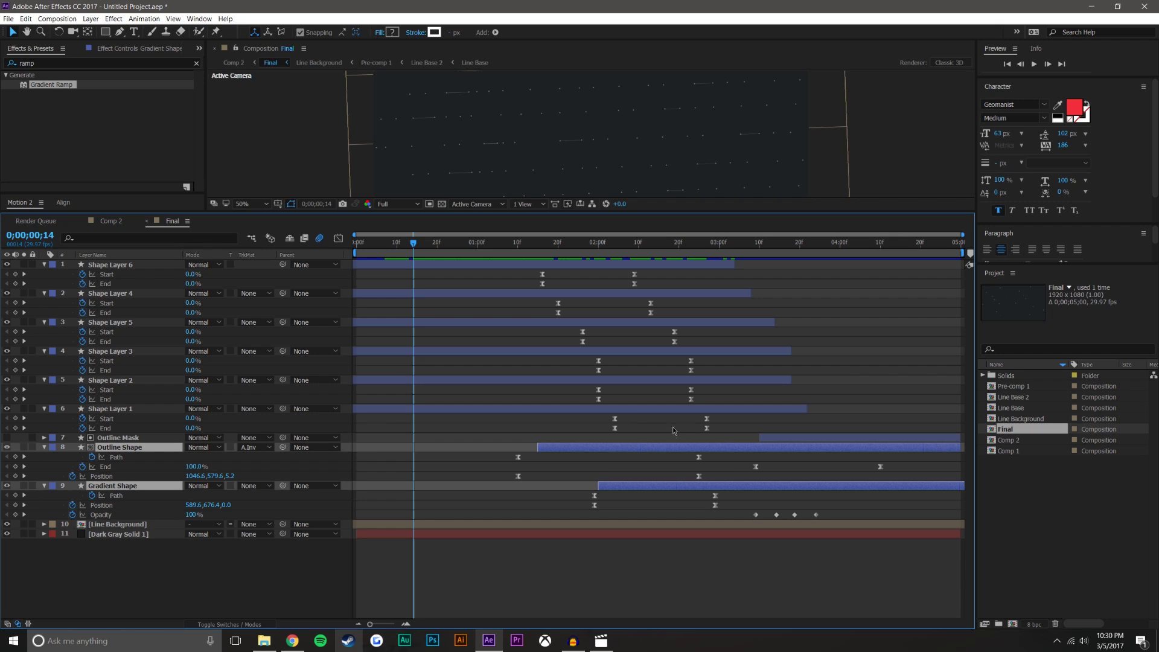
mouse_move(721, 511)
left_mouse_down()
mouse_move(514, 461)
mouse_move(413, 476)
left_mouse_up()
left_click(514, 559)
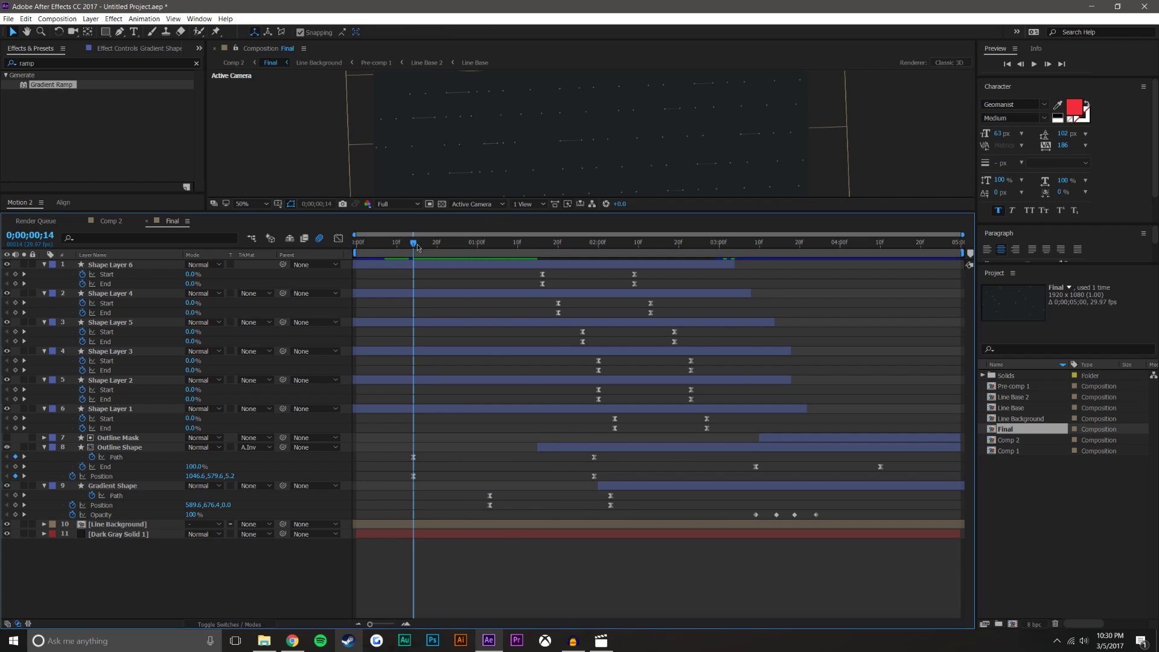
left_click_drag(493, 213, 493, 330)
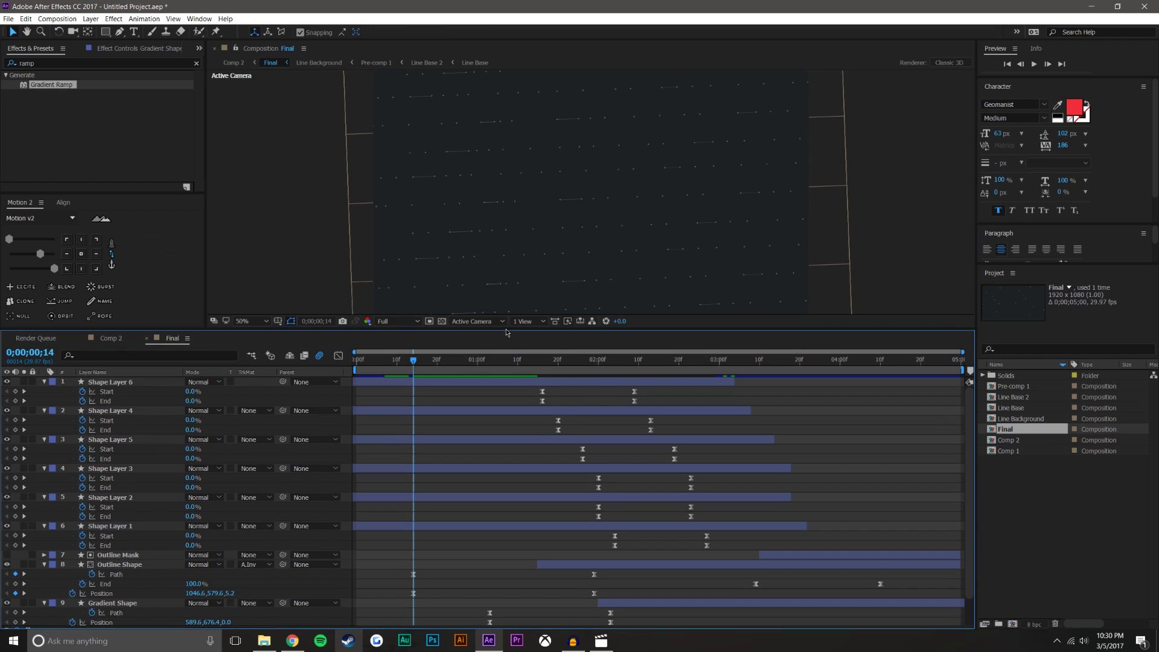
Step: Extend the layer starts of Outline Shape to 0;00;00;16 and Gradient Shape to about 0;00;01;04
left_click(567, 526)
left_click(566, 383, "shift")
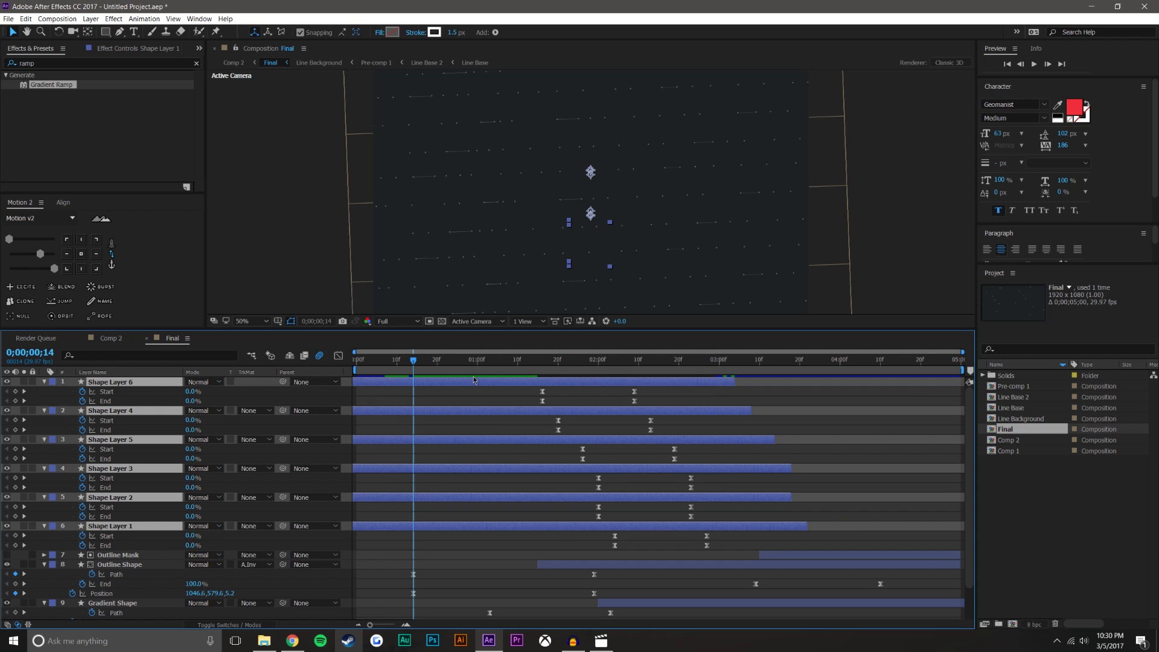
left_click_drag(416, 365, 498, 361)
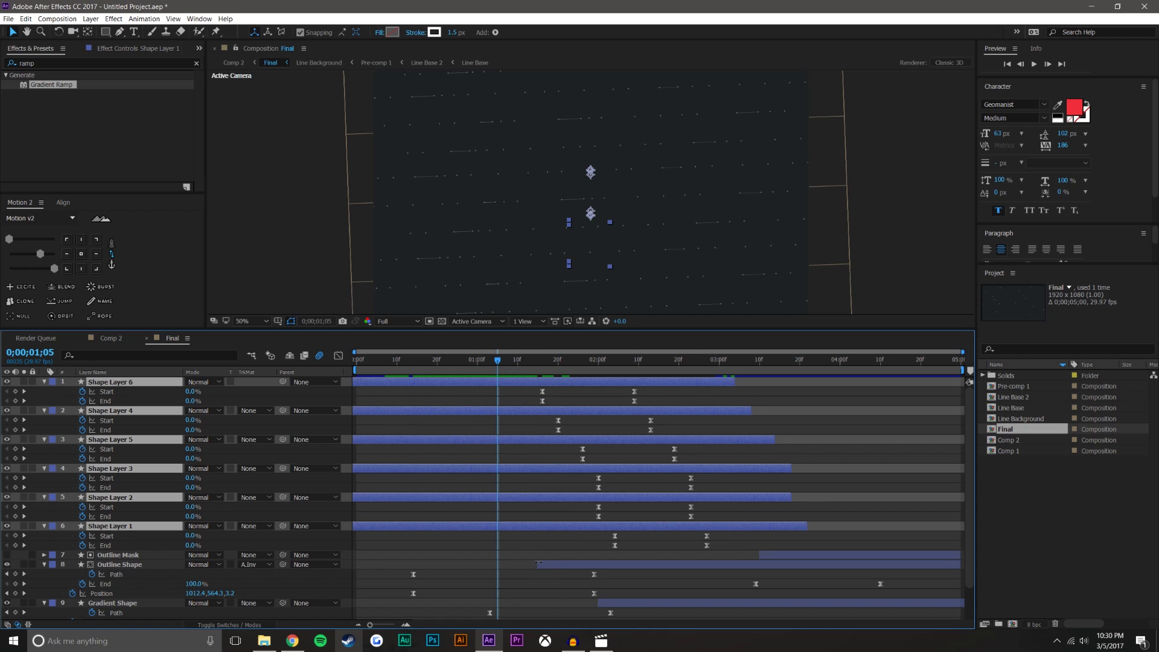
left_click_drag(537, 562, 413, 564)
left_click_drag(598, 602, 473, 610)
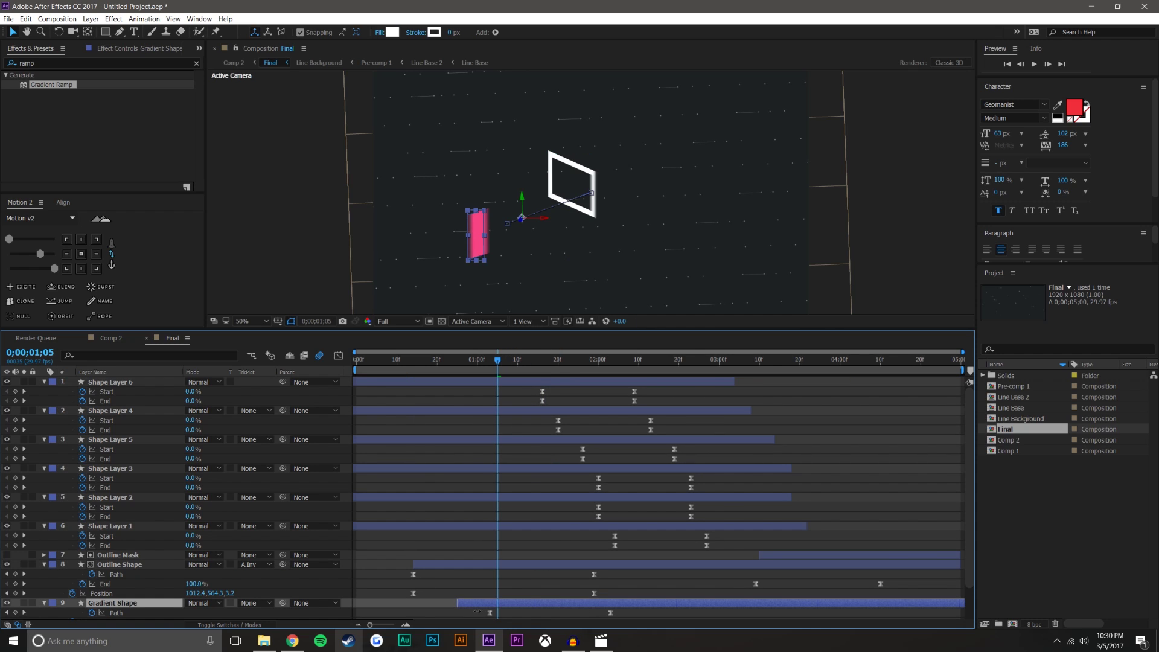
left_click(469, 512)
mouse_move(409, 361)
left_mouse_down()
mouse_move(466, 360)
mouse_move(423, 372)
left_mouse_up()
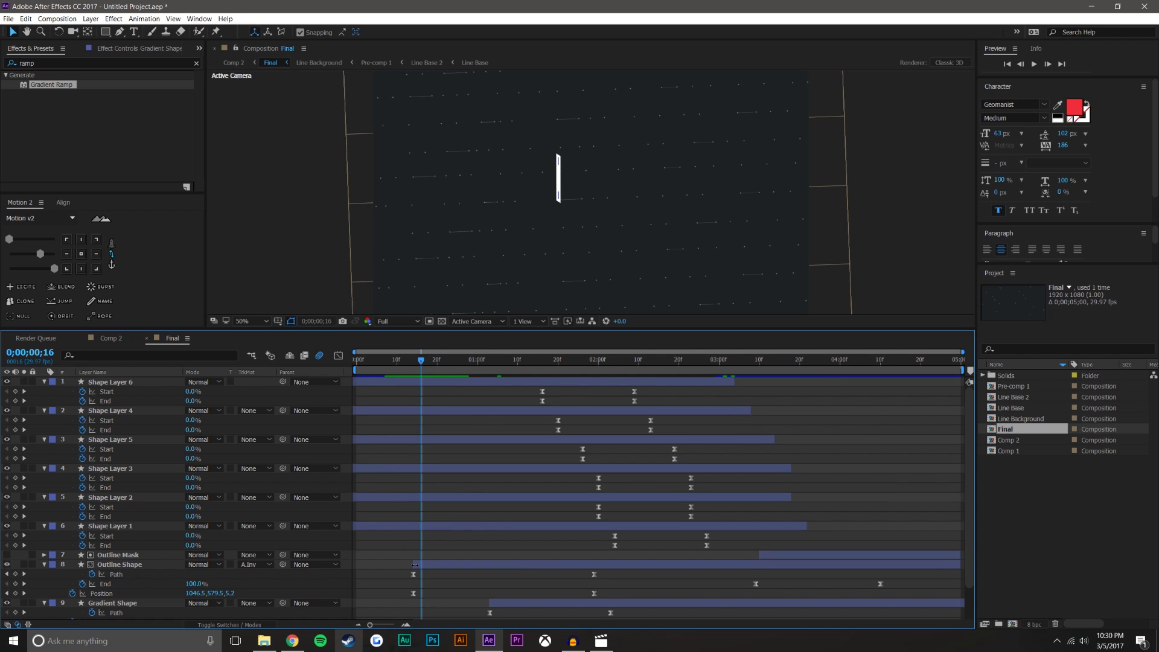
left_click(421, 564)
left_click(492, 602)
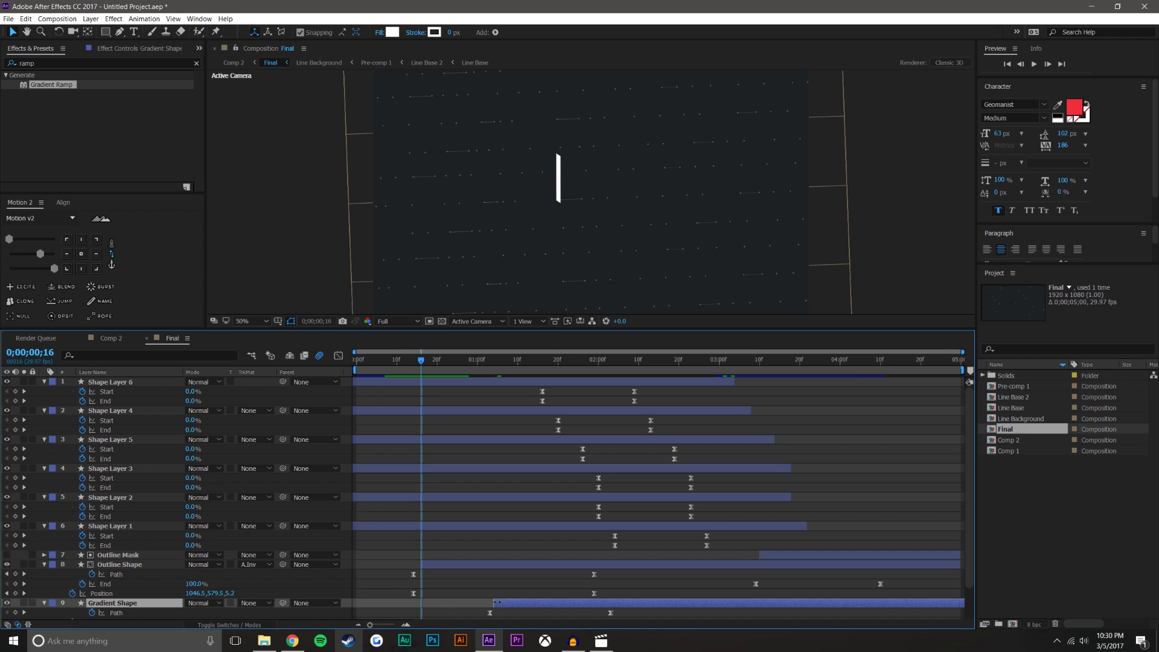
left_click(505, 579)
Step: Shift the six numbered shape layers together about 25 frames earlier, so Shape Layer 6's trim keyframes start at about 0;00;00;21
left_click_drag(406, 362, 474, 360)
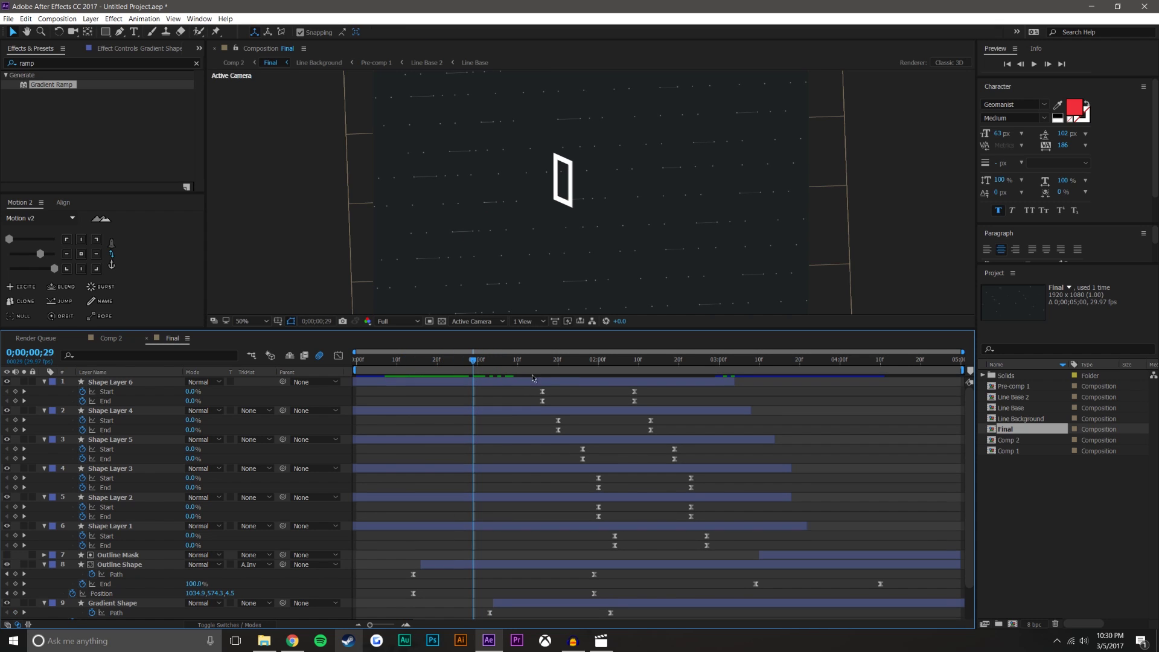
left_click(533, 381)
left_click(620, 530, "shift")
left_click_drag(620, 530, 542, 523)
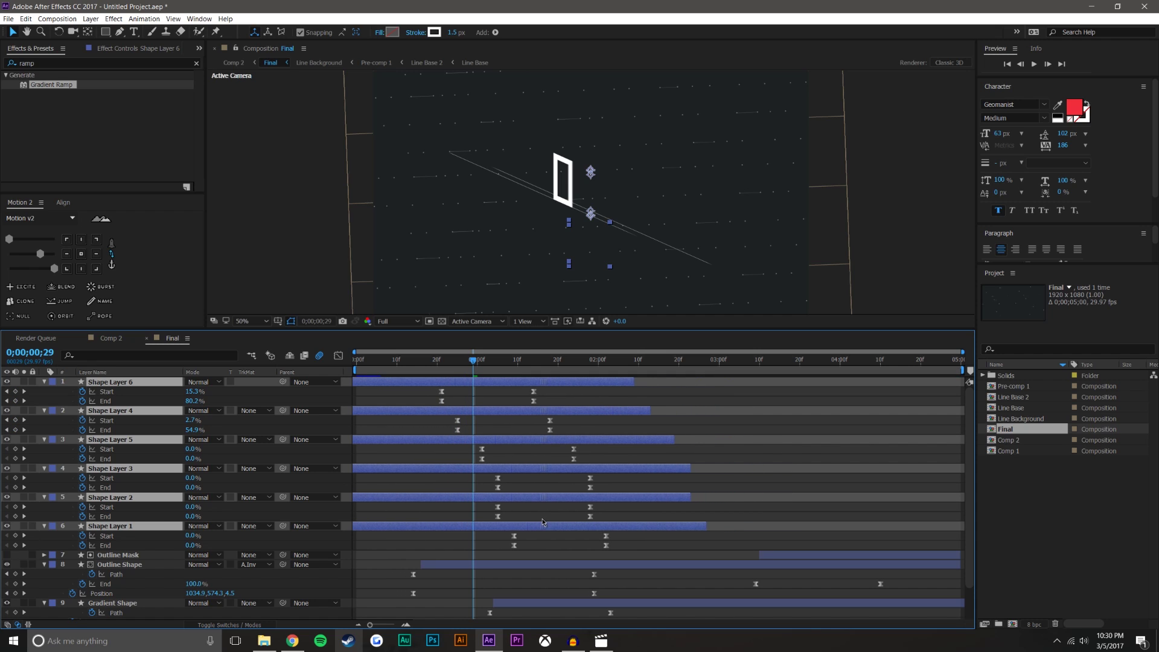
left_click(816, 470)
Step: Preview the retimed animation in Final
left_click_drag(413, 360, 946, 409)
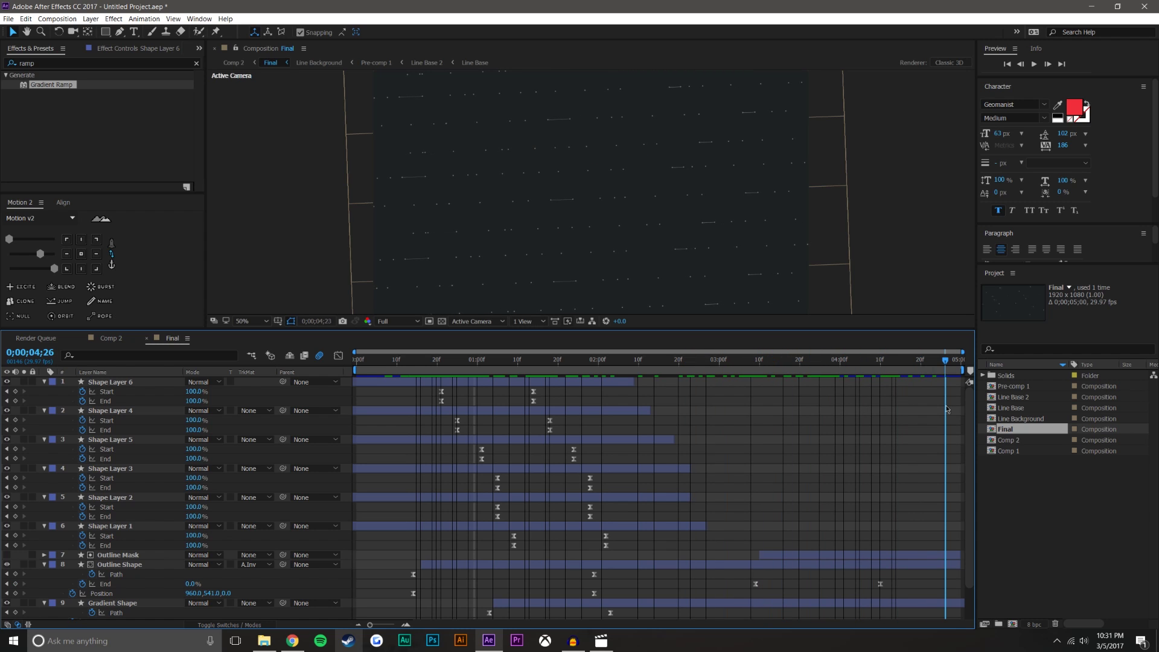
left_click(561, 364)
key("space")
Step: Move Outline Shape's Path and Position keyframes to start at 0;00;00;09, Gradient Shape's Path keyframes to about 0;00;00;28, and extend both layer starts accordingly
left_click_drag(470, 368, 393, 373)
left_click_drag(616, 615, 404, 568)
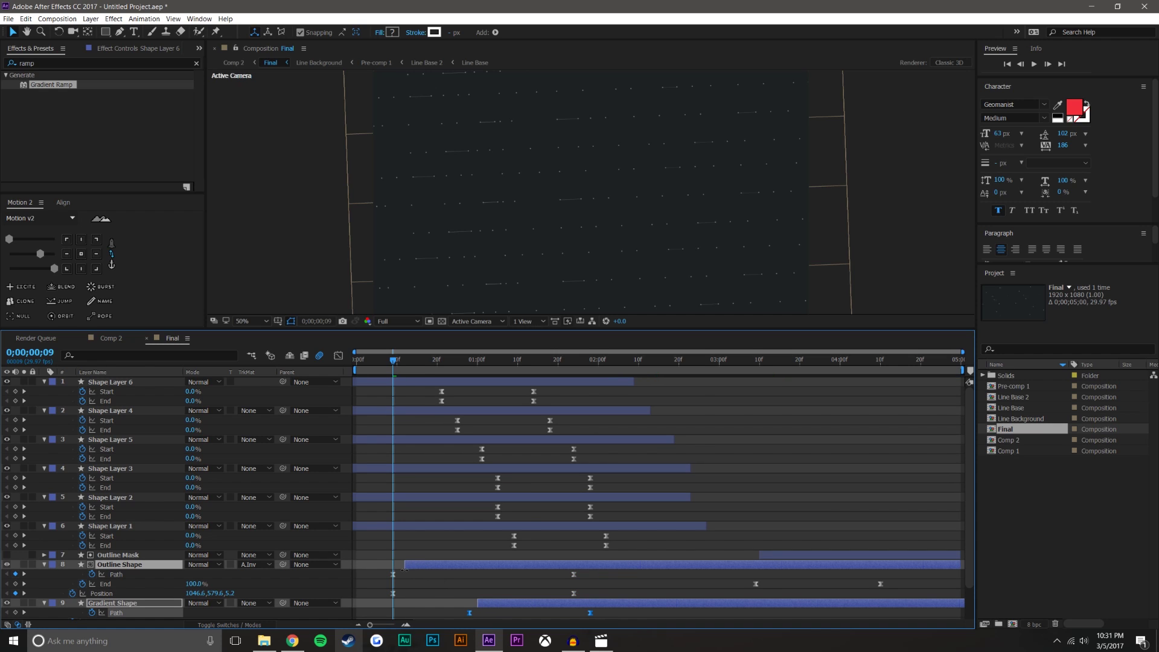
left_click(516, 597)
left_click_drag(629, 533, 438, 387)
left_click(622, 531)
left_click(747, 511)
Step: Shift the six numbered shape layers about 8 frames earlier, so Shape Layer 6's trim keyframes start at about 0;00;00;13
left_click(665, 527)
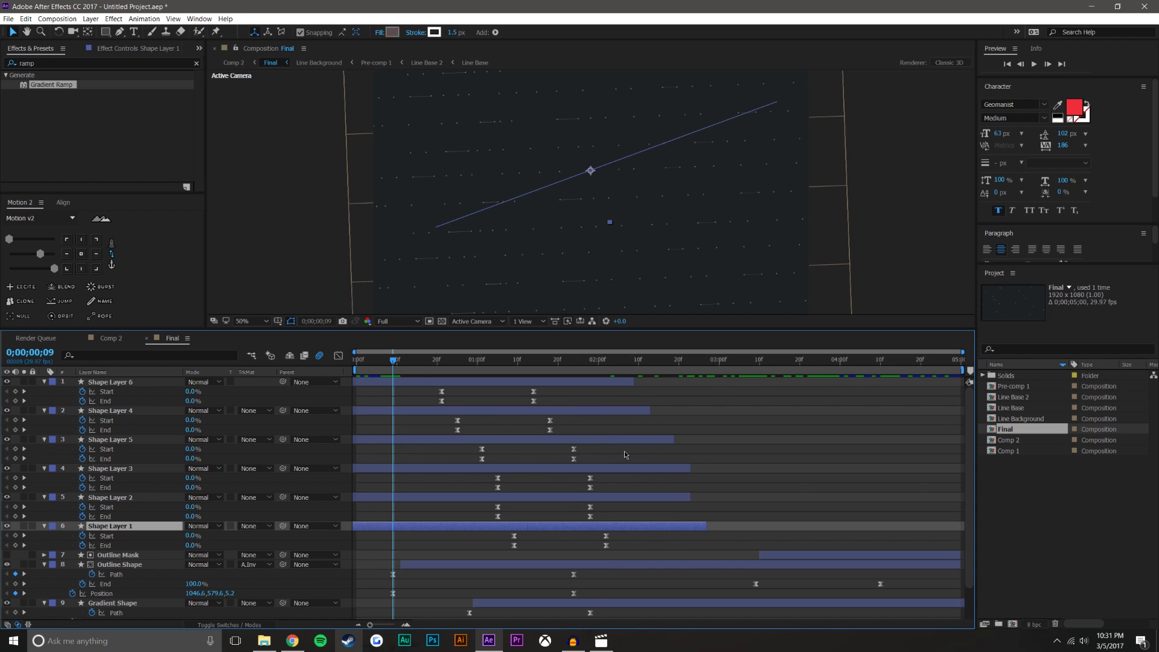
left_click(575, 384, "shift")
left_click_drag(582, 386, 549, 388)
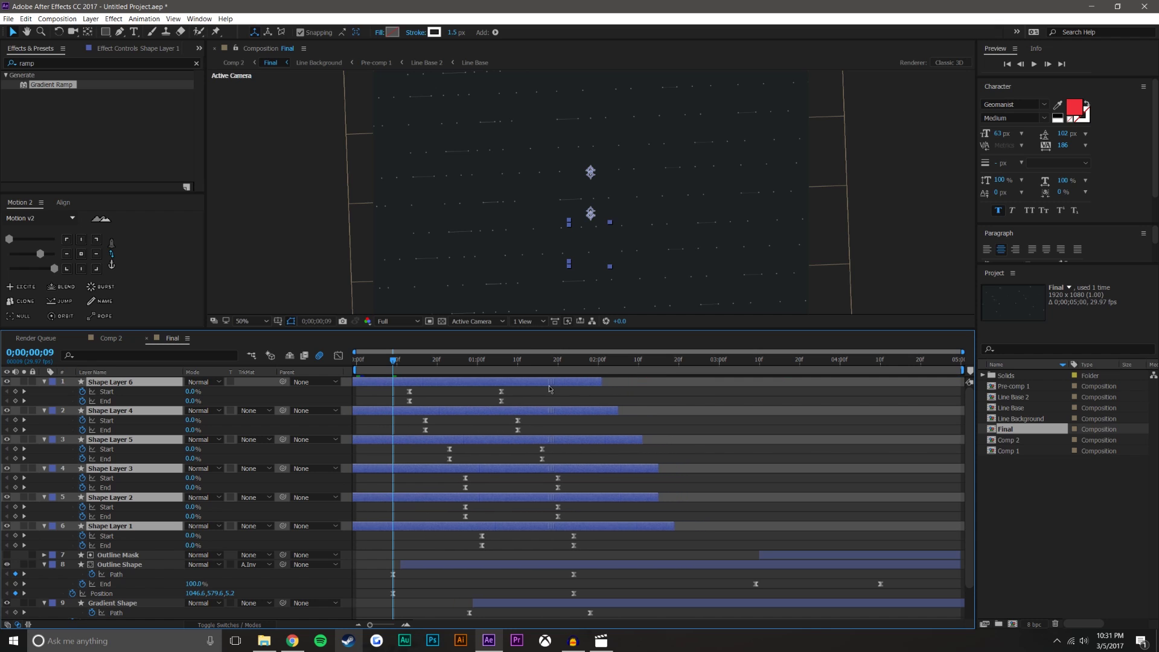
left_click(678, 450)
Step: Shift the six numbered shape layers further, so Shape Layer 6's trim keyframes start at 0;00;00;07, and preview
left_click_drag(394, 361, 458, 385)
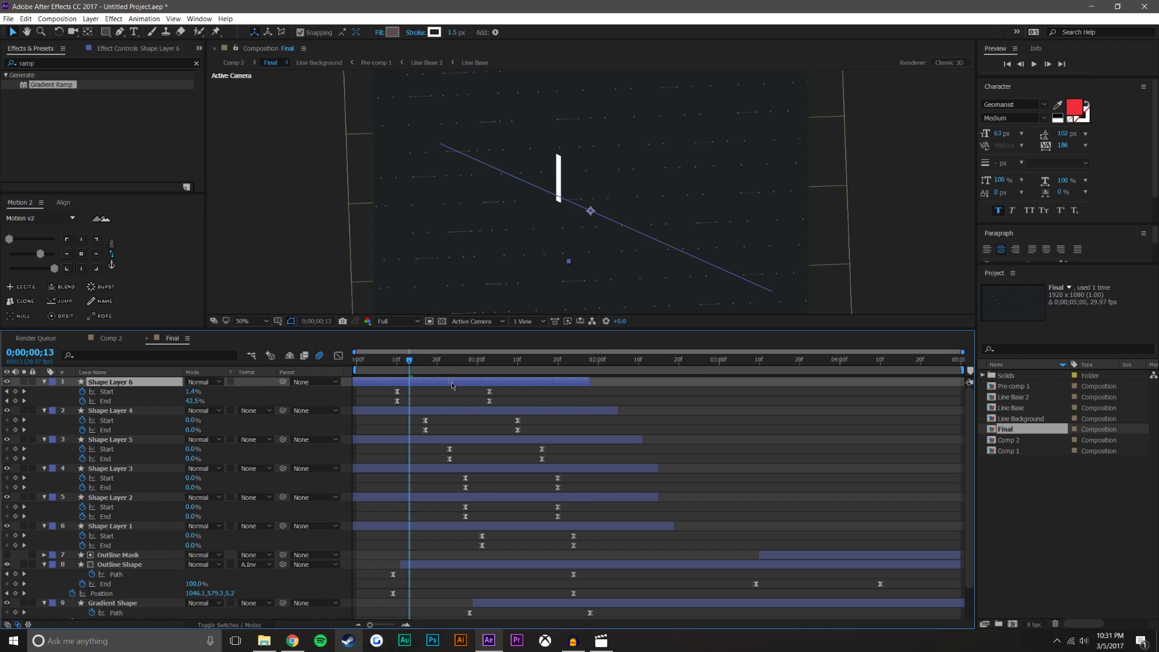
left_click(517, 529, "shift")
left_click_drag(516, 530, 498, 529)
key("space")
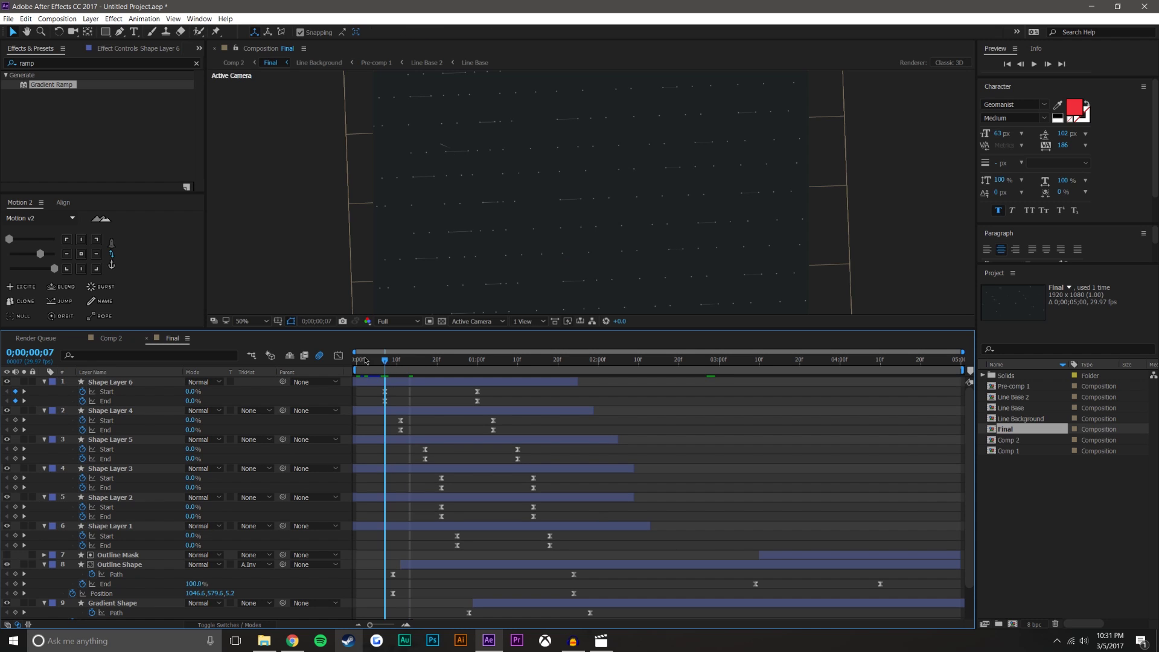
Step: Move the six numbered shape layers later, so Shape Layer 6's trim keyframes start at about 0;00;00;18, and preview the whole animation
left_click_drag(495, 367, 557, 385)
left_click(551, 527)
left_click(512, 382, "shift")
left_click(600, 558)
left_click_drag(386, 360, 893, 390)
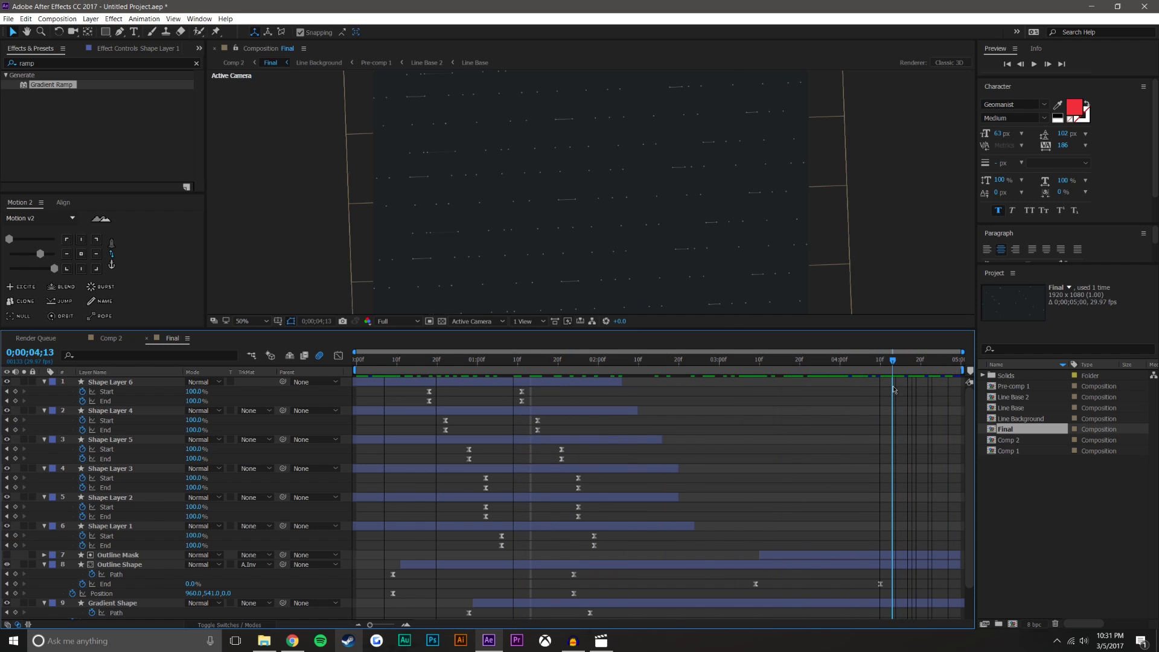
Step: Move Outline Shape's first trim End keyframe to 0;00;03;23 and compress Gradient Shape's opacity keyframes between 0;00;03;23 and about 0;00;04;01
left_click(135, 568)
scroll(773, 555, "down", 1)
left_click_drag(738, 542, 900, 620)
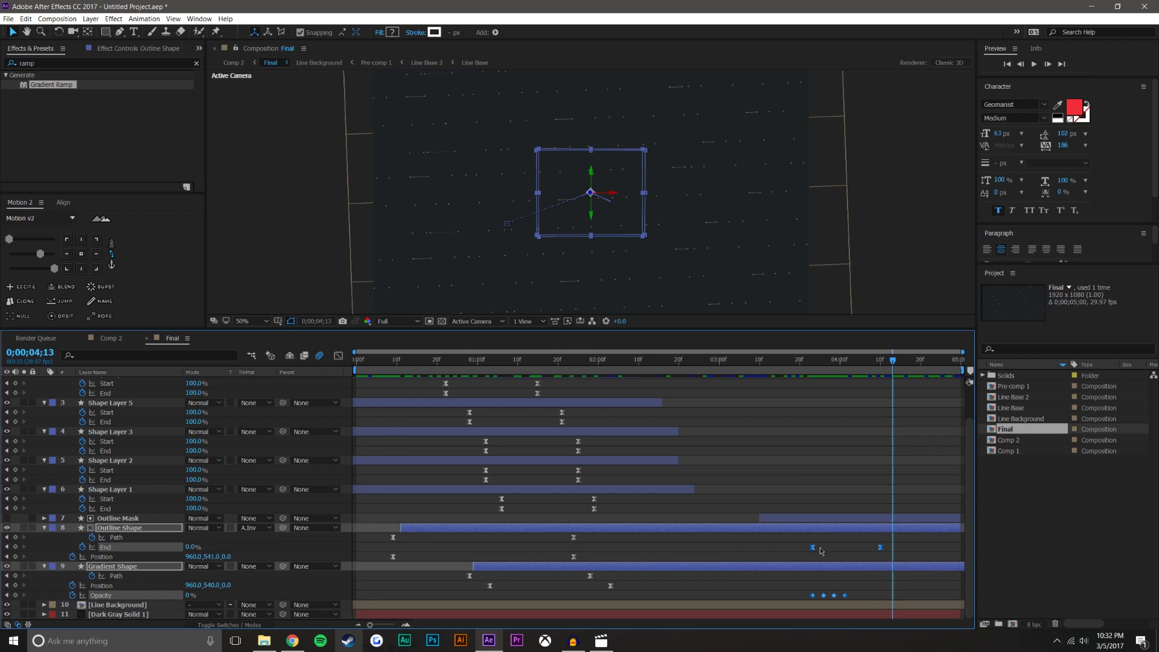
left_click(813, 554)
left_click(808, 361)
mouse_move(831, 369)
left_mouse_down()
mouse_move(900, 366)
mouse_move(814, 374)
left_mouse_up()
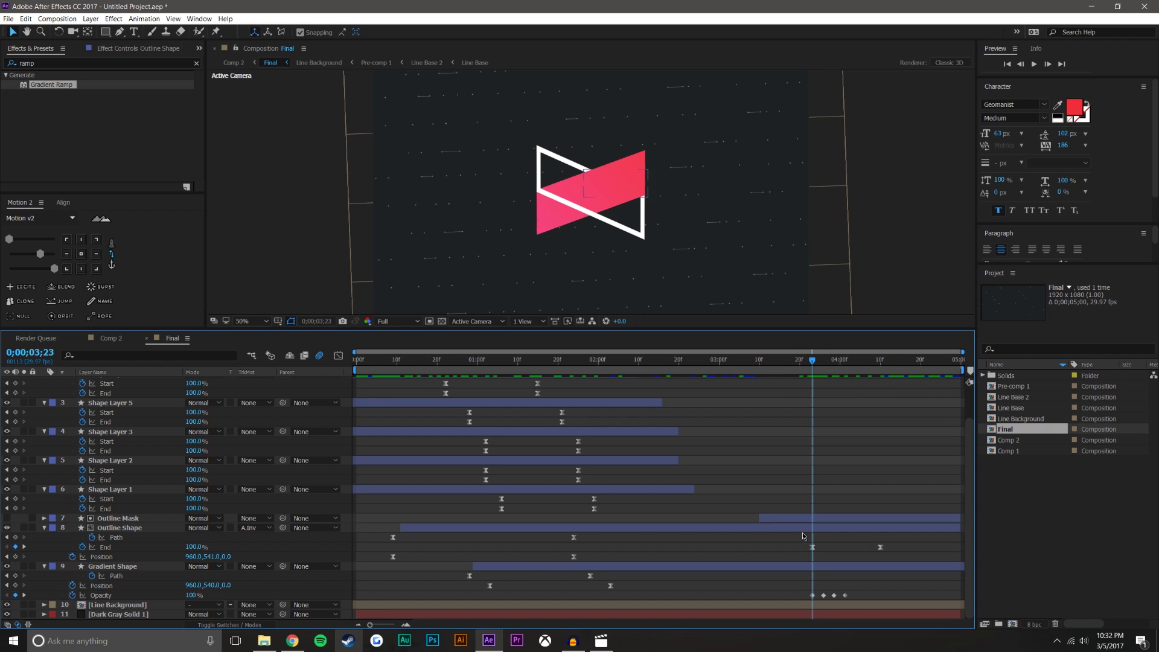
Step: Lower the middle Motion v2 easing slider to its minimum for Outline Shape's trim End keyframes, and preview the trim-off
left_click(106, 547)
left_click_drag(29, 256, 1, 253)
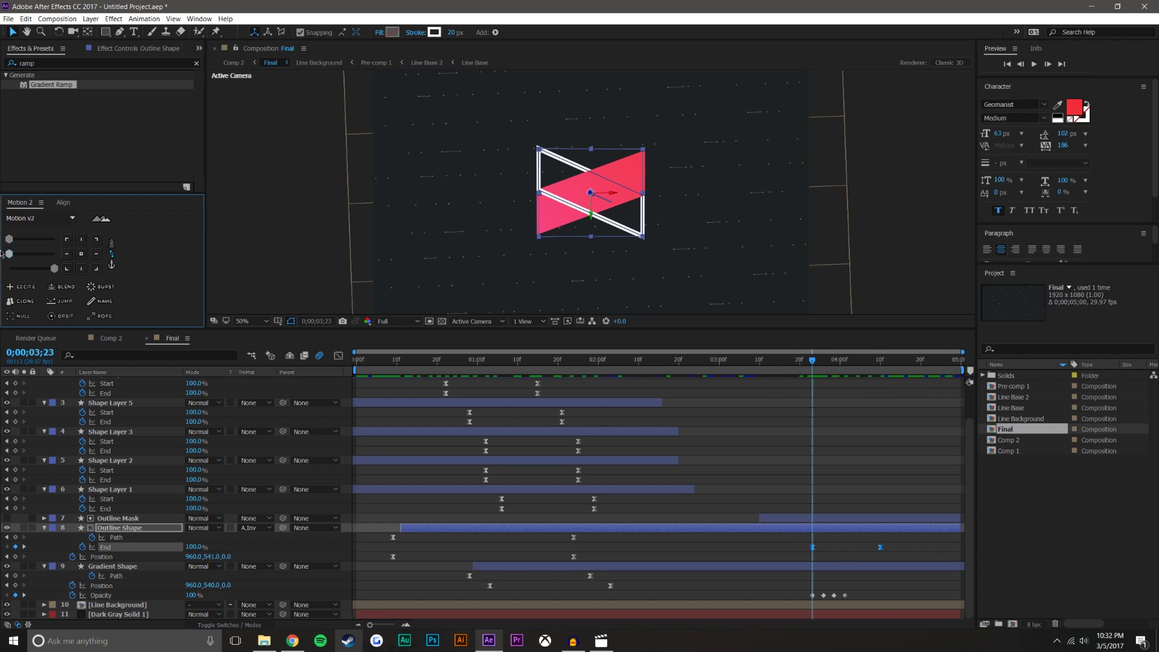
left_click_drag(784, 361, 862, 360)
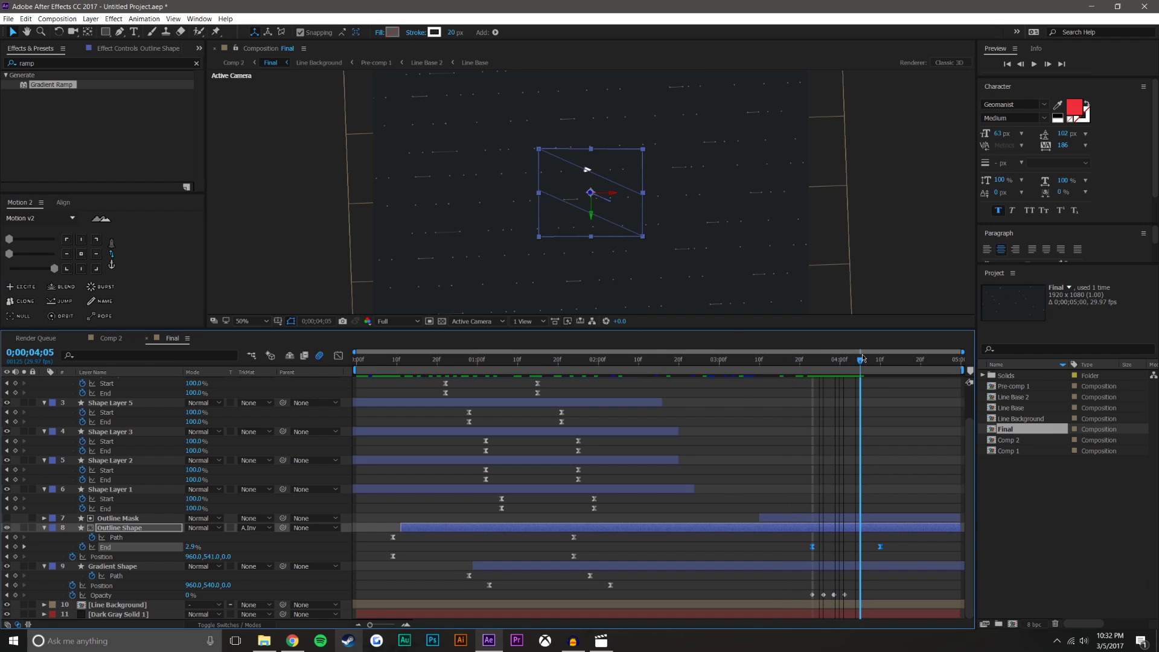
Step: Undo the last easing change, raise the top Motion v2 easing slider to maximum for Outline Shape's trim End keyframes, and preview
key("ctrl+z")
left_click_drag(10, 239, 82, 244)
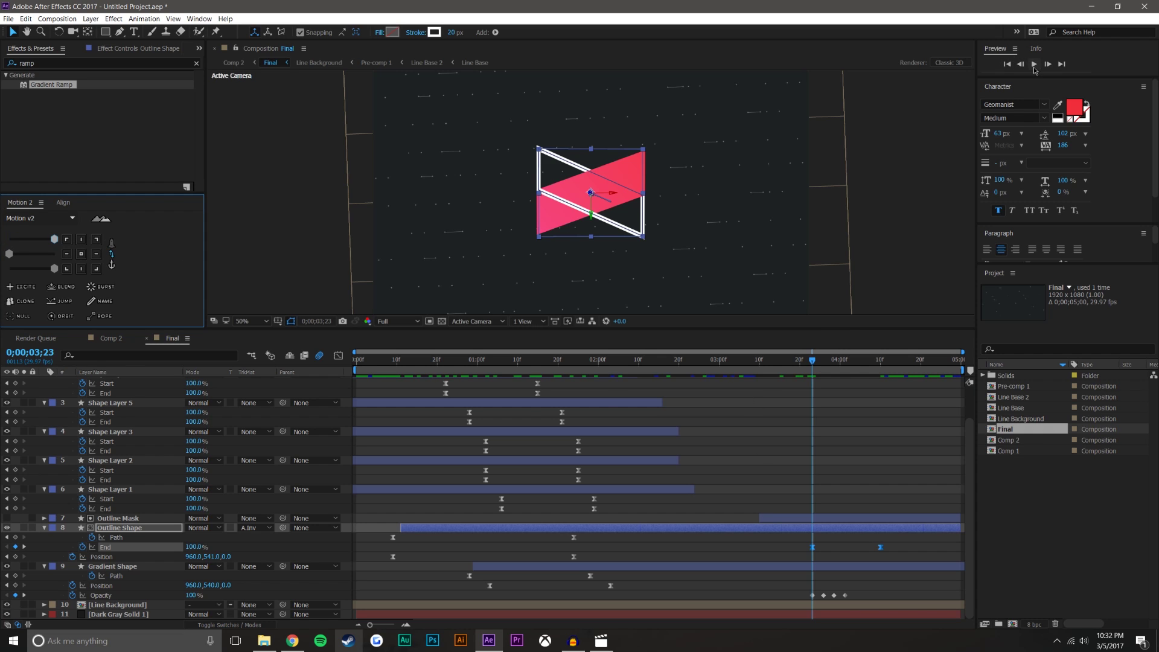
left_click(1034, 63)
Step: Shift Gradient Shape's four opacity keyframes later so they start at about 0;00;03;29
left_click_drag(813, 360, 836, 362)
mouse_move(856, 588)
left_mouse_down()
mouse_move(796, 611)
mouse_move(871, 598)
left_mouse_up()
key("ctrl+shift+a")
Step: Set Outline Shape's trim End to 82% at 0;00;03;23 and scrub through the disappearance to 0;00;04;14
mouse_move(799, 360)
left_mouse_down()
mouse_move(873, 342)
mouse_move(812, 360)
left_mouse_up()
left_click(182, 547)
left_click_drag(182, 546, 209, 538)
left_click(854, 502)
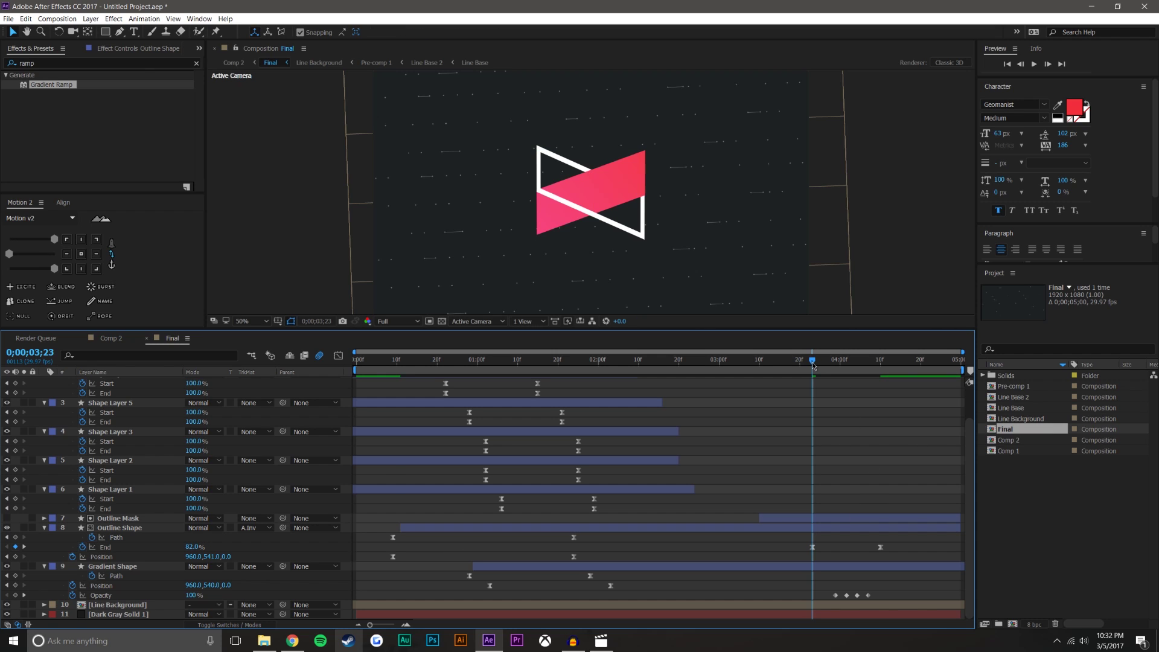
left_click_drag(818, 367, 893, 366)
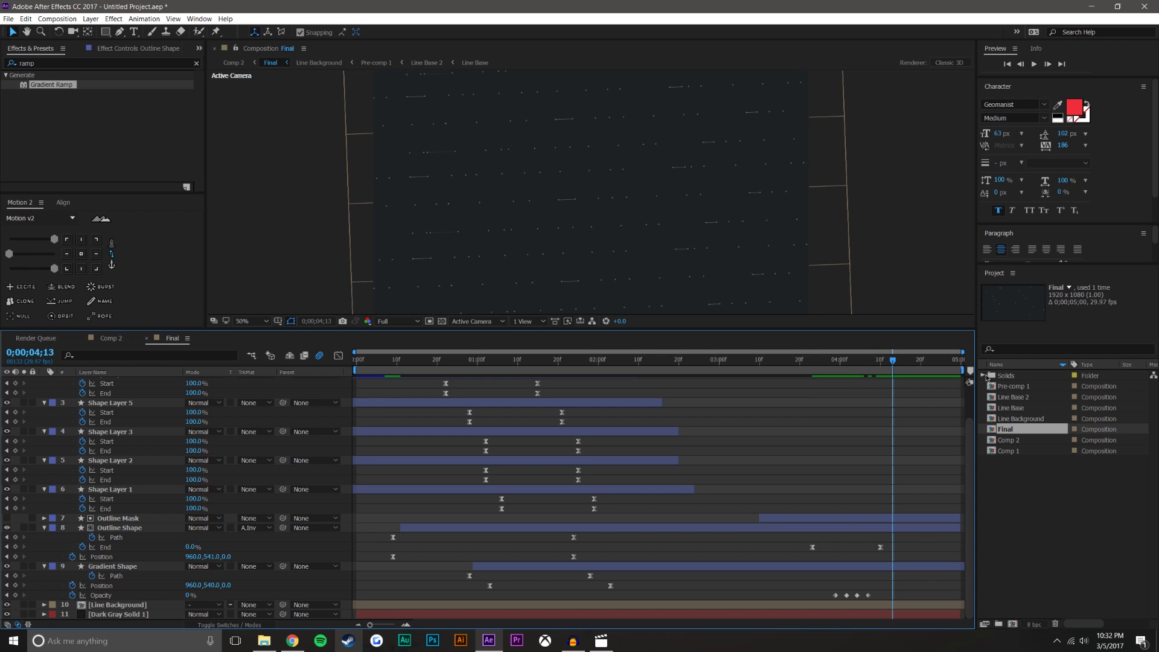
left_click(896, 363)
scroll(652, 230, "down", 2)
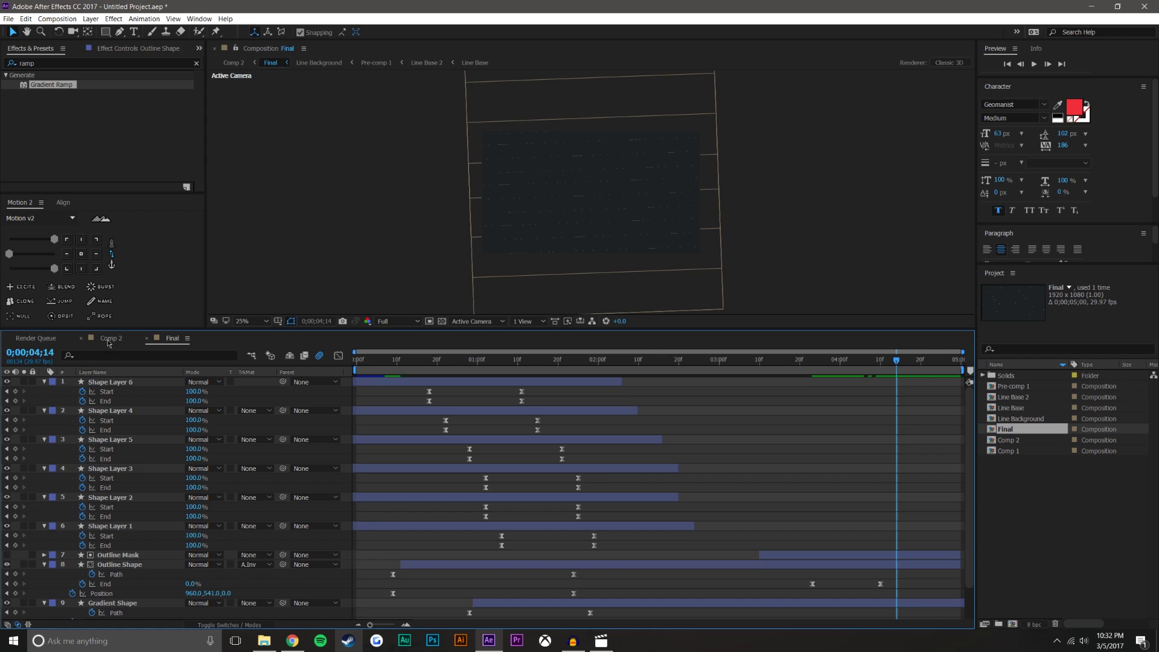
Step: Switch to Comp 2 with a taller preview area and add a 1920 x 1080 px solid coloured FB2F2F
left_click(111, 338)
left_click_drag(465, 329, 458, 447)
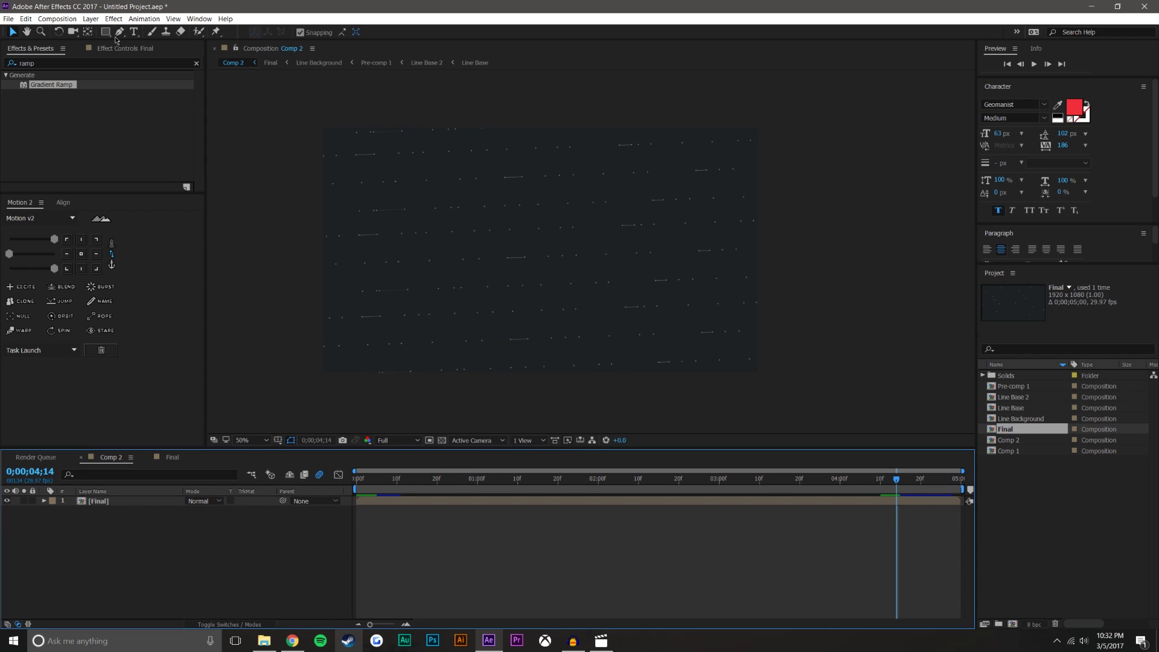
left_click(91, 18)
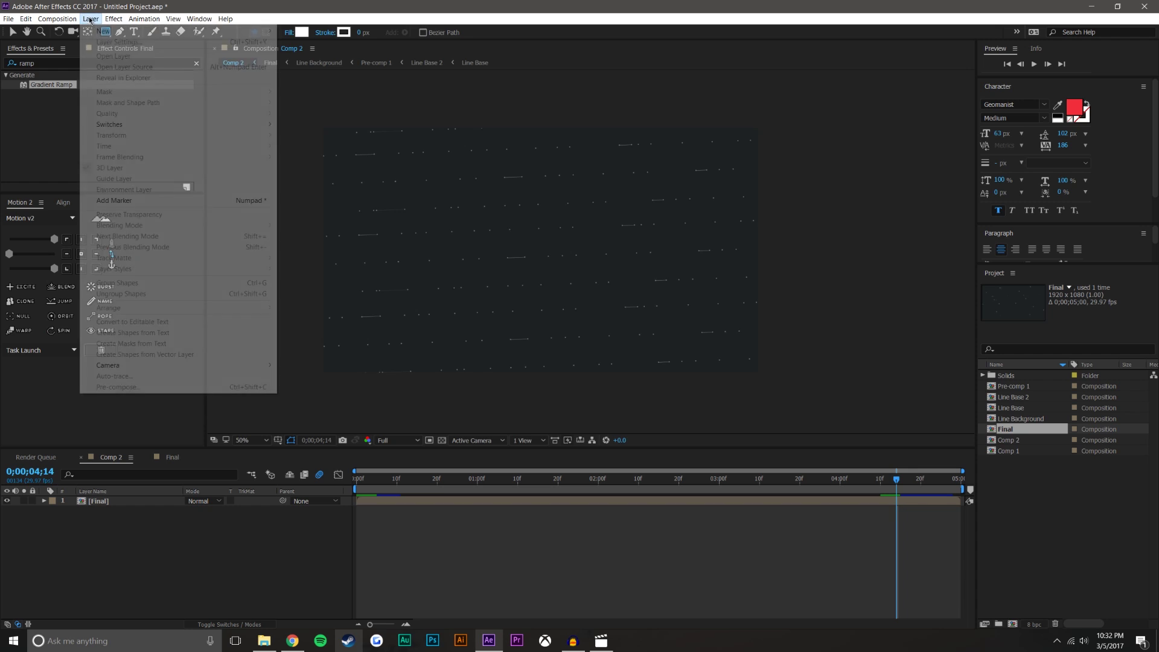
mouse_move(259, 31)
left_click(300, 41)
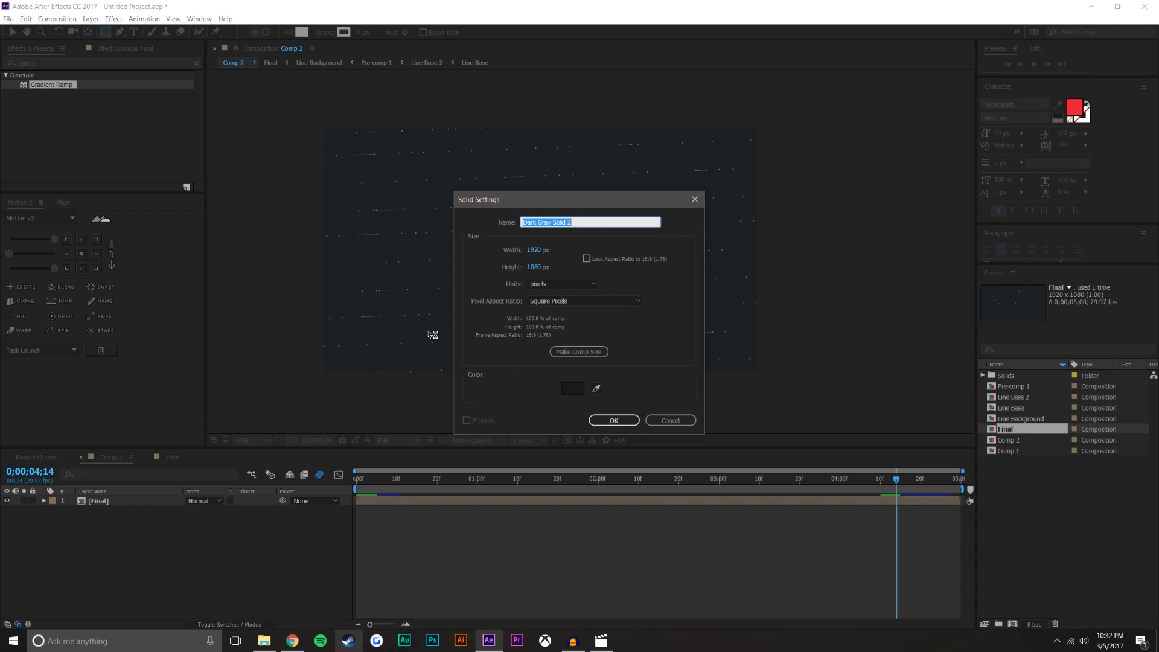
left_click(581, 393)
left_click(805, 356)
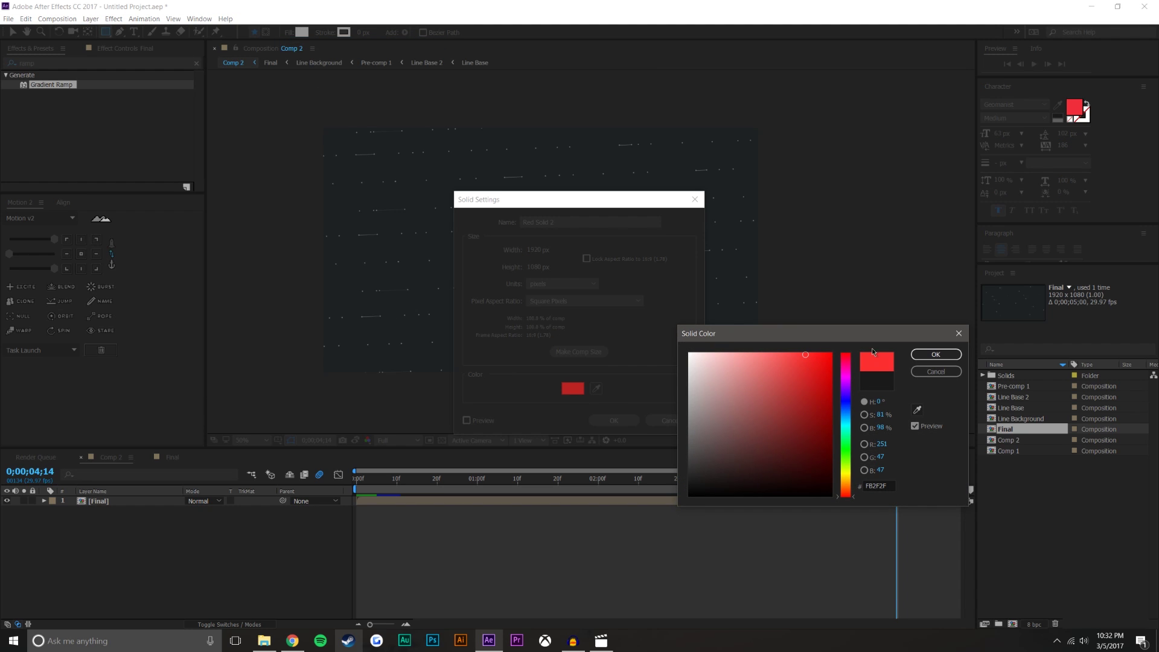
left_click(936, 354)
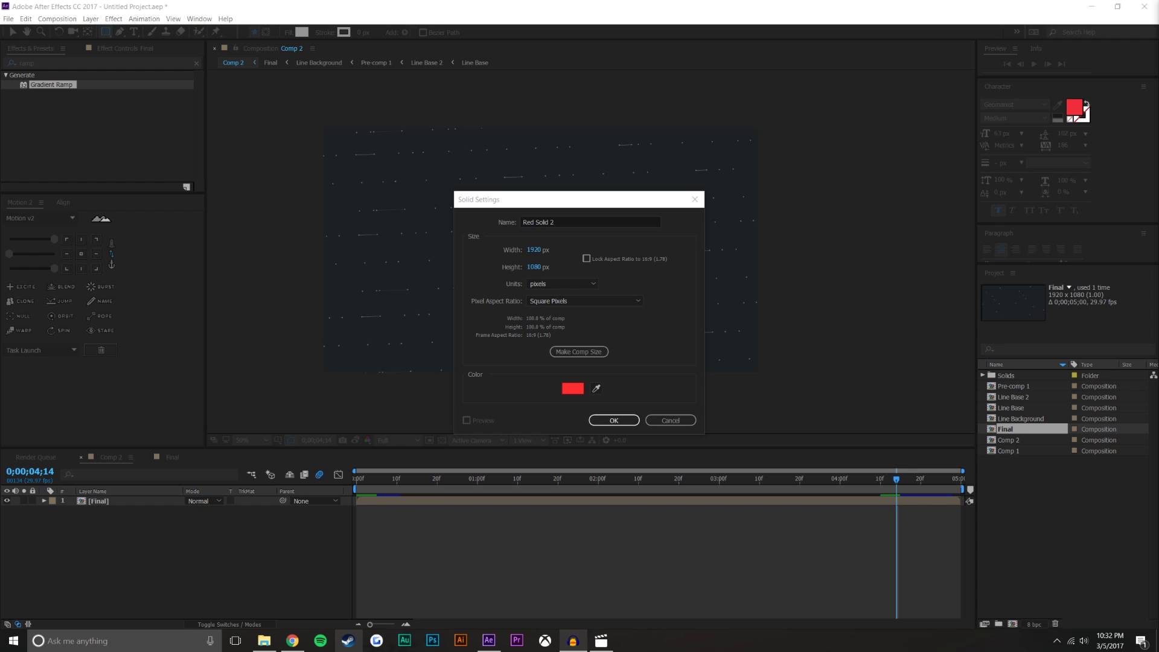
left_click(613, 420)
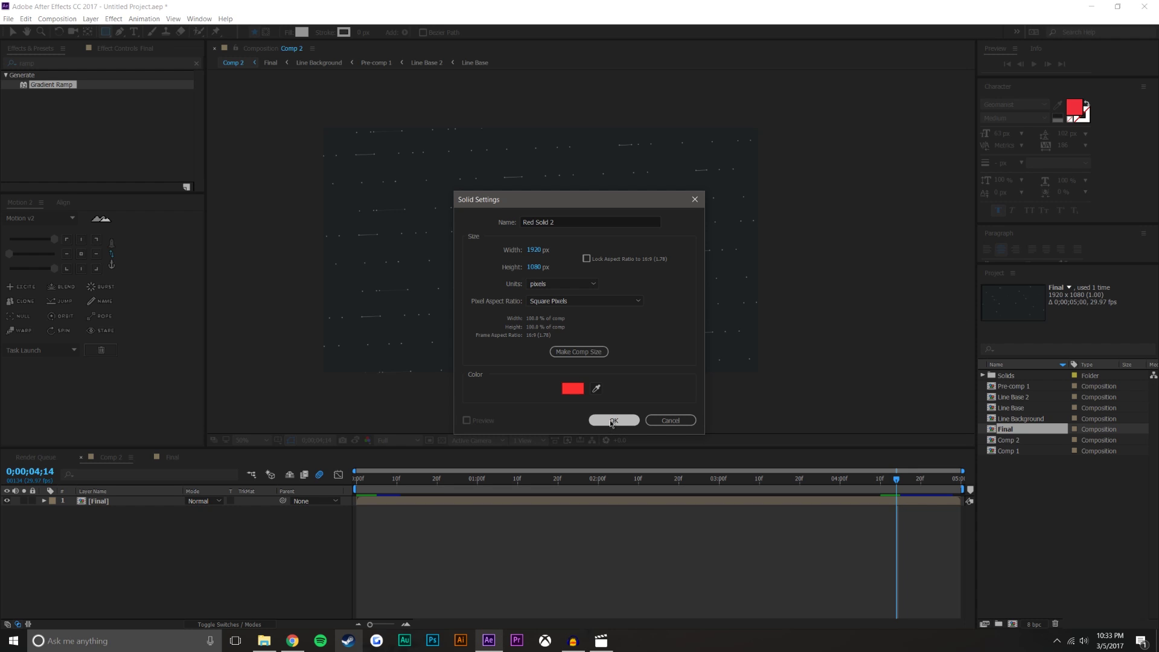
Step: Rotate the red solid to -32° and move it so its lower edge crosses the frame diagonally
key("r")
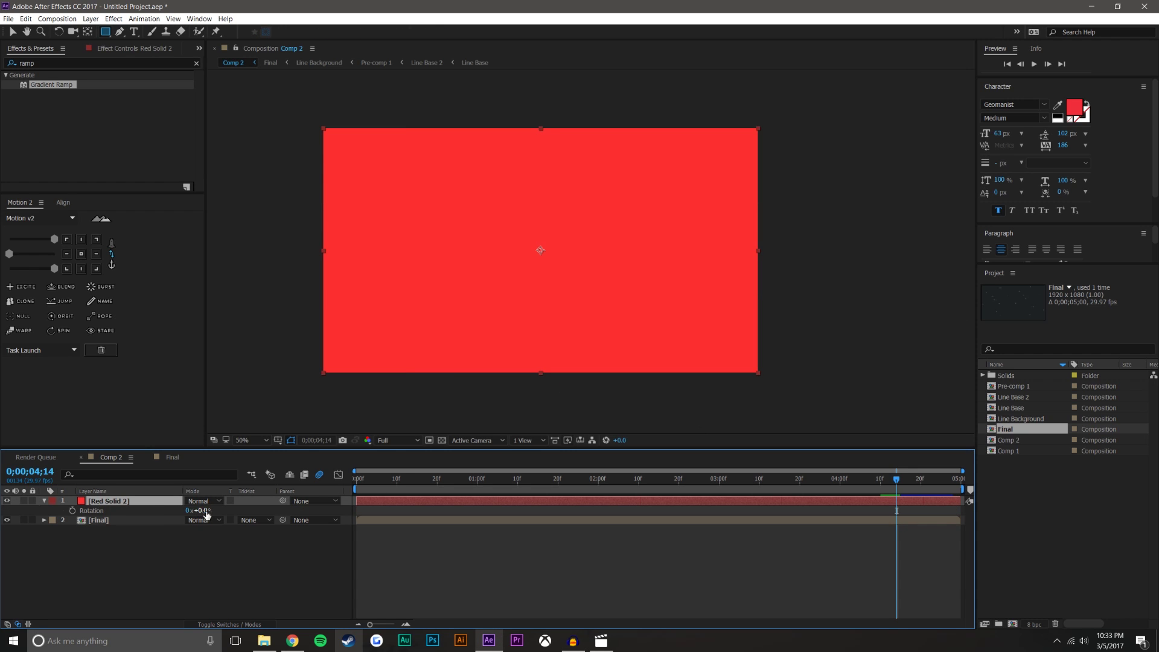
left_click_drag(199, 510, 179, 510)
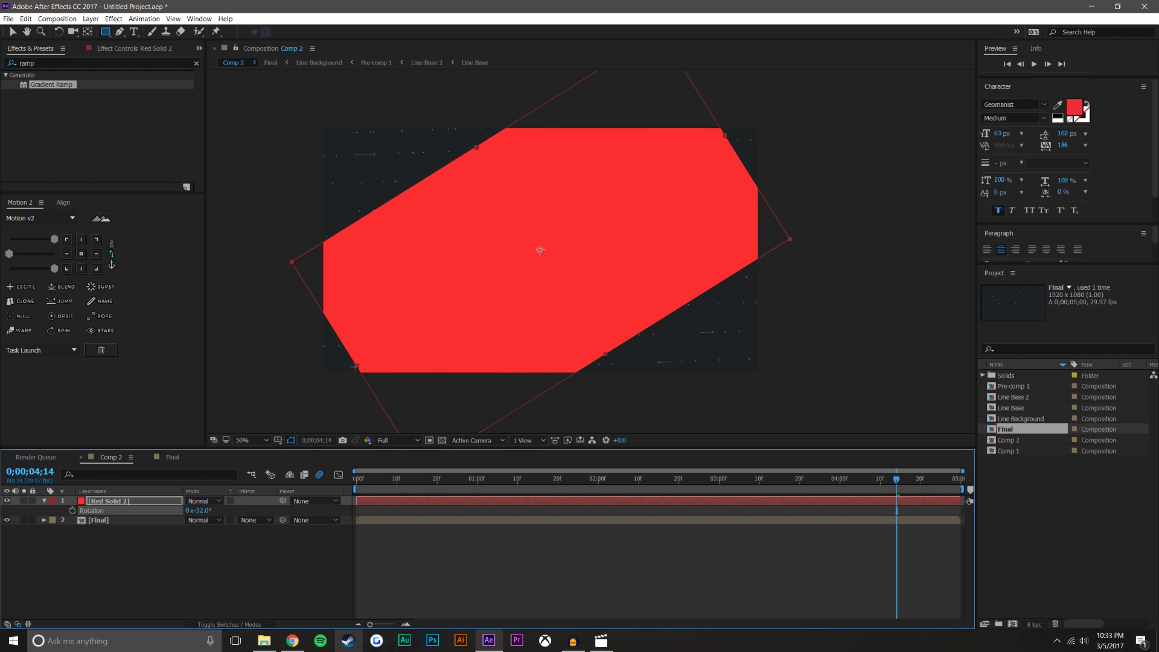
left_click(12, 32)
left_click_drag(363, 370, 293, 403)
left_click_drag(547, 242, 483, 155)
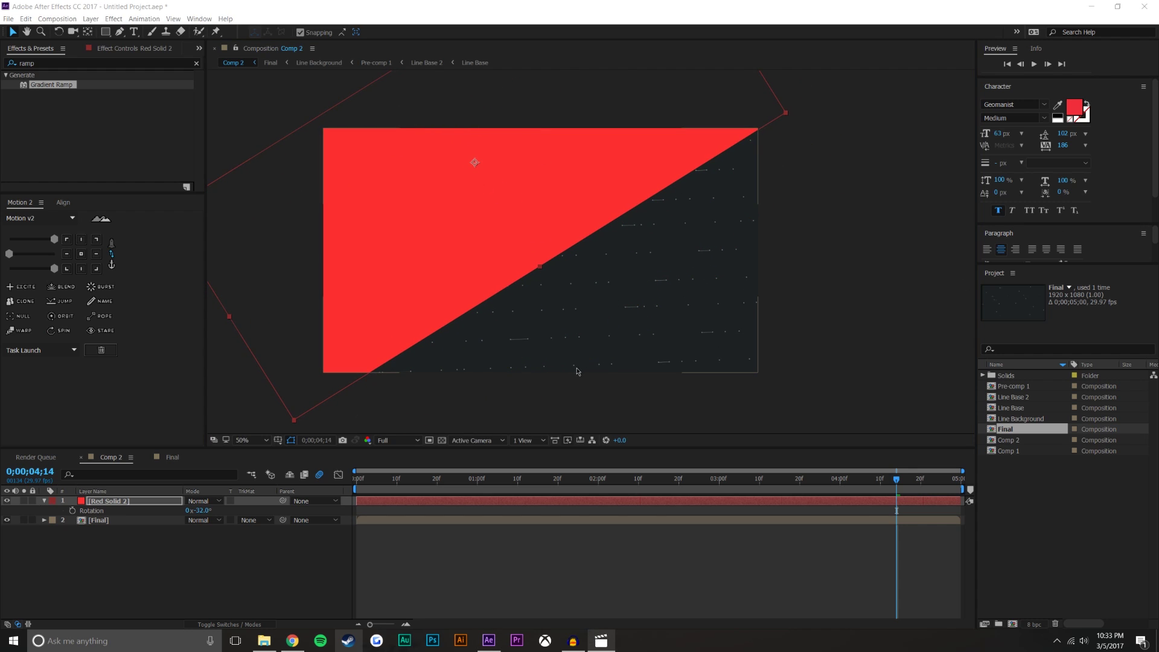
Step: Refine the red solid's rotation to -27.2° and its position so it covers the frame's upper-left half
left_click_drag(200, 510, 219, 508)
left_click_drag(467, 239, 473, 232)
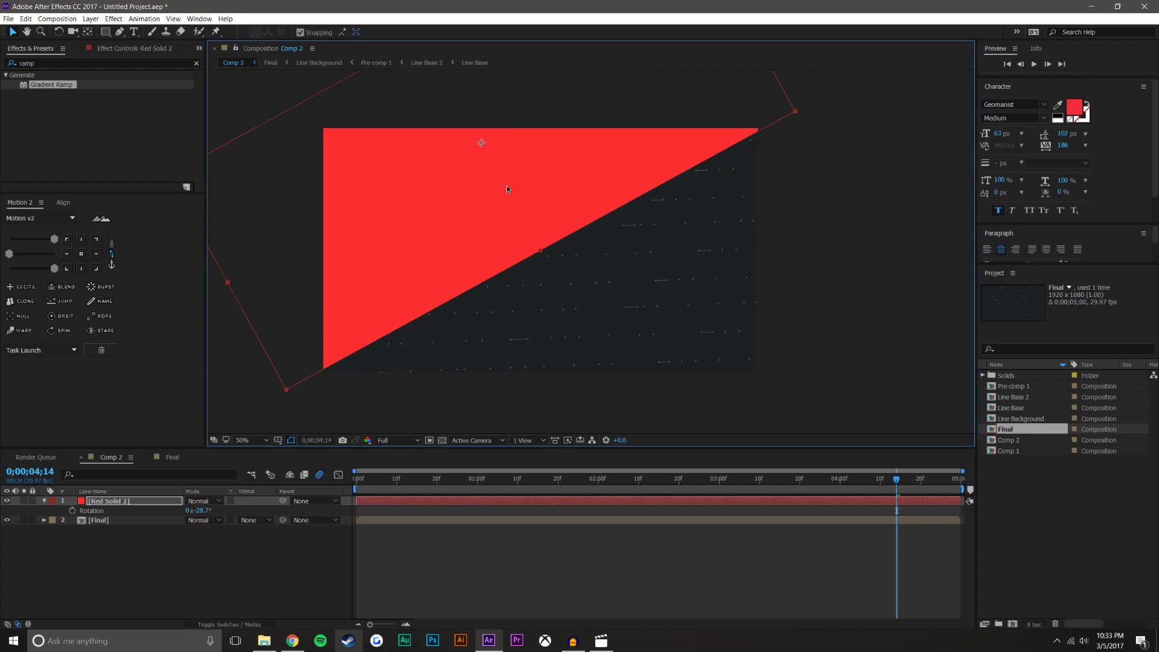
left_click_drag(207, 510, 216, 511)
left_click(224, 567)
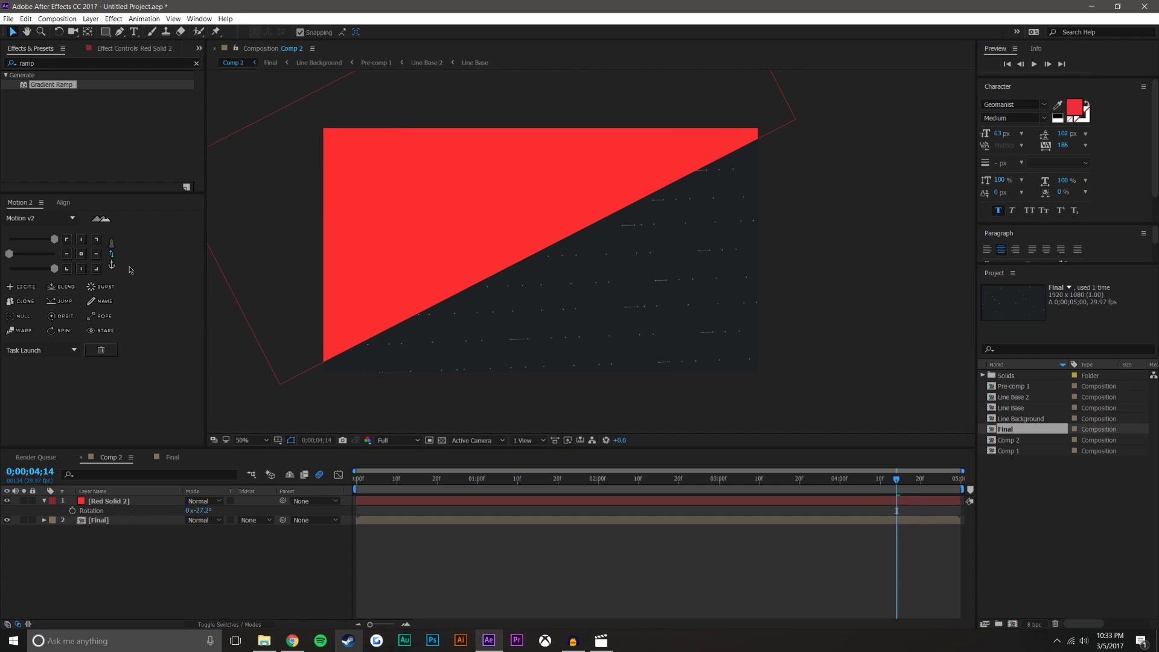
left_click(250, 624)
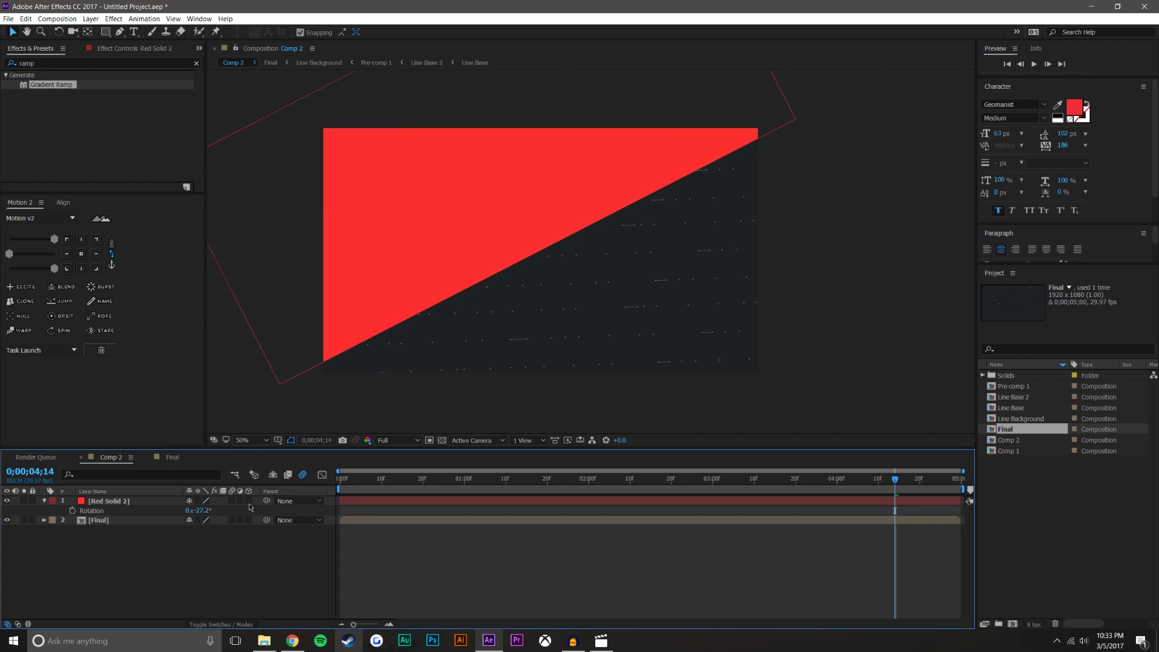
left_click(248, 501)
left_click(96, 268)
left_click(249, 501)
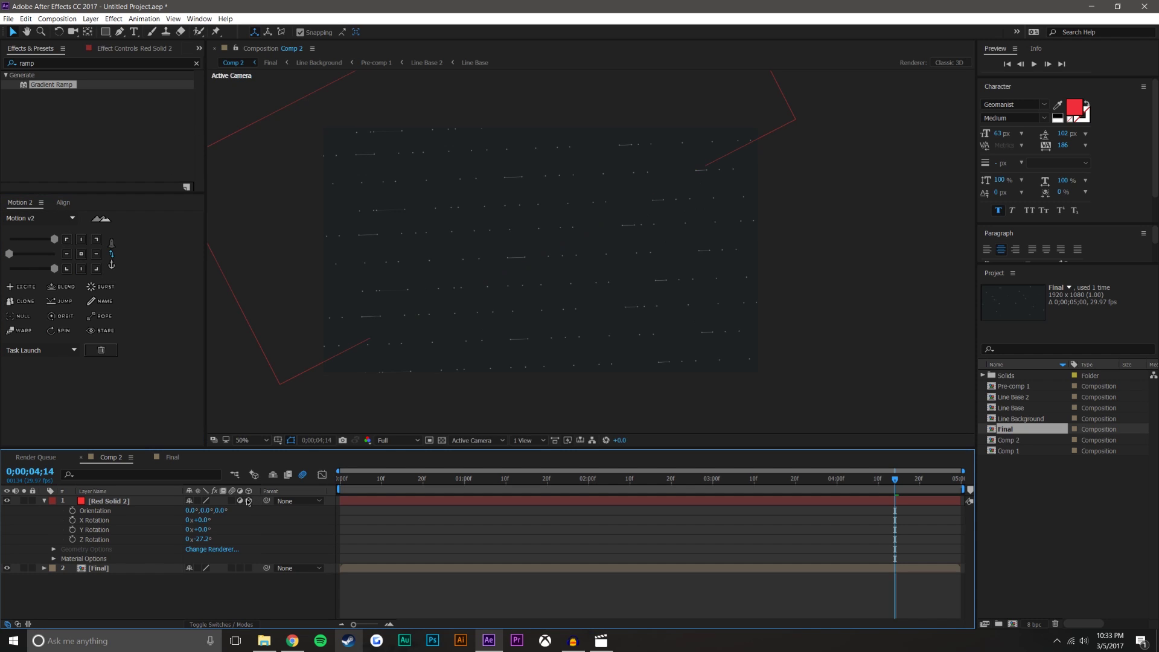
Step: Move the red solid's anchor point to the middle of its bottom edge with Motion v2 and make it a 3D layer
key("comma")
key("comma")
key("comma")
key("comma")
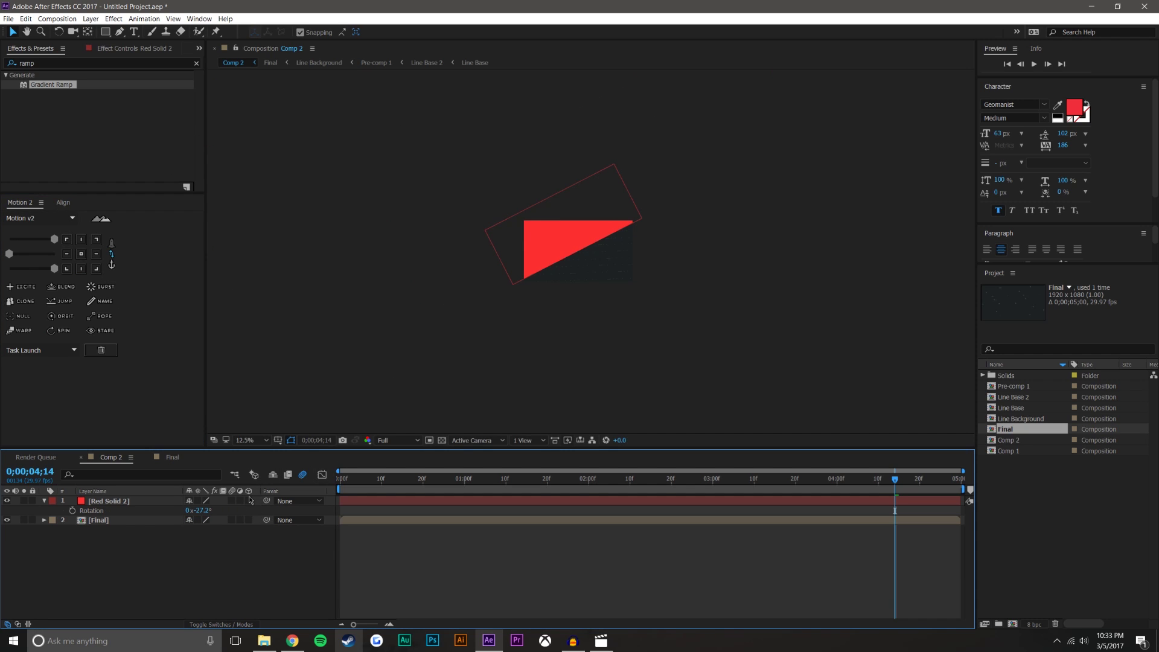
key("period")
left_click(346, 145)
left_click(531, 198)
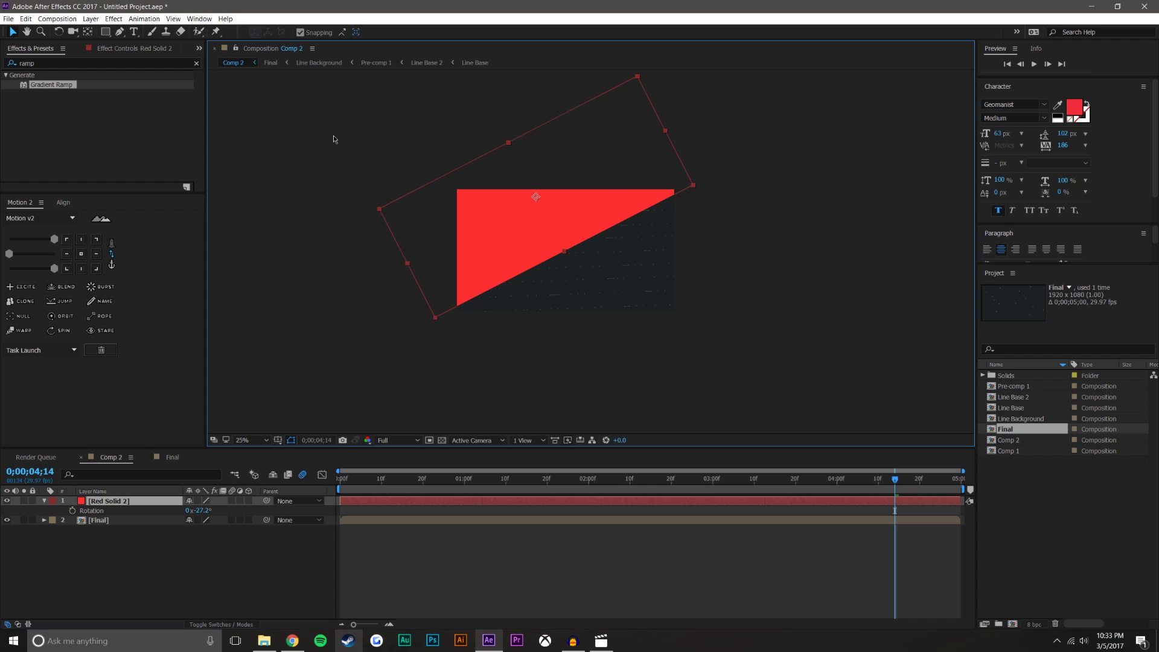
left_click(80, 268)
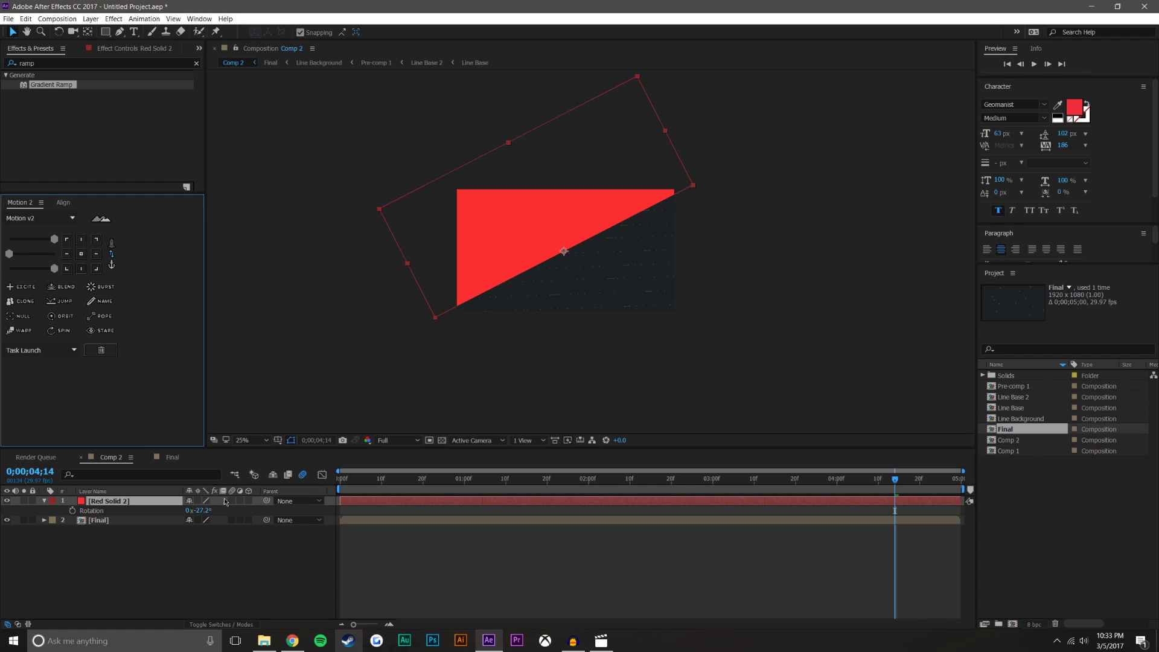
left_click(248, 500)
key("period")
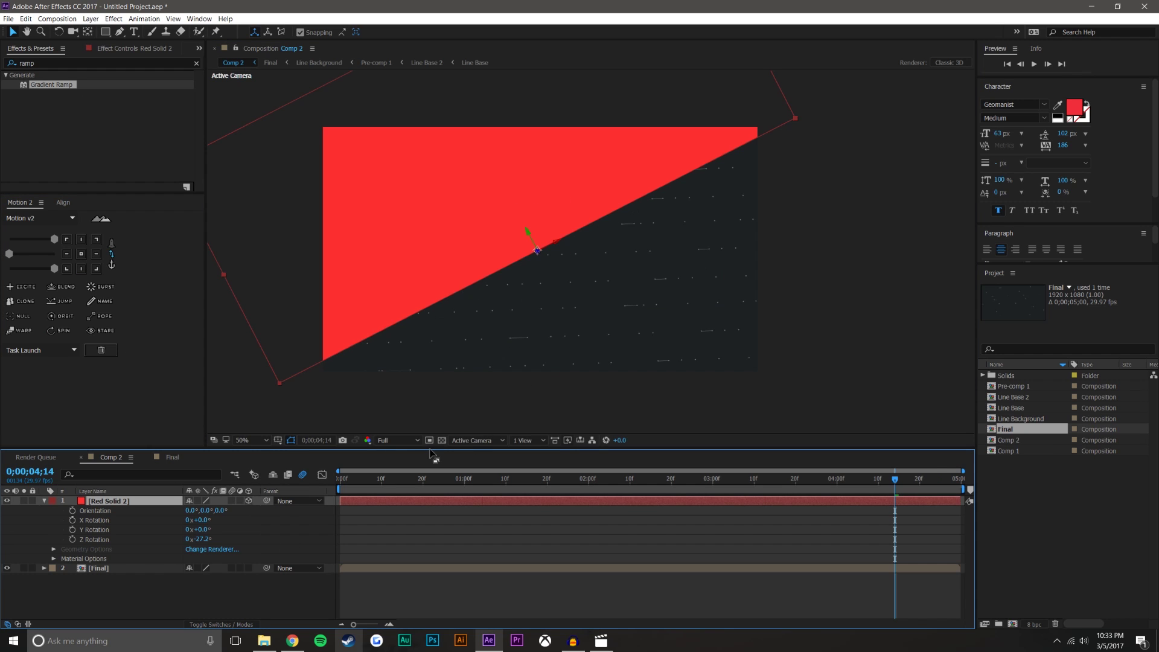
Step: Duplicate the red solid and set the copy's Z Rotation to 152.8° so it covers the other half
key("ctrl+d")
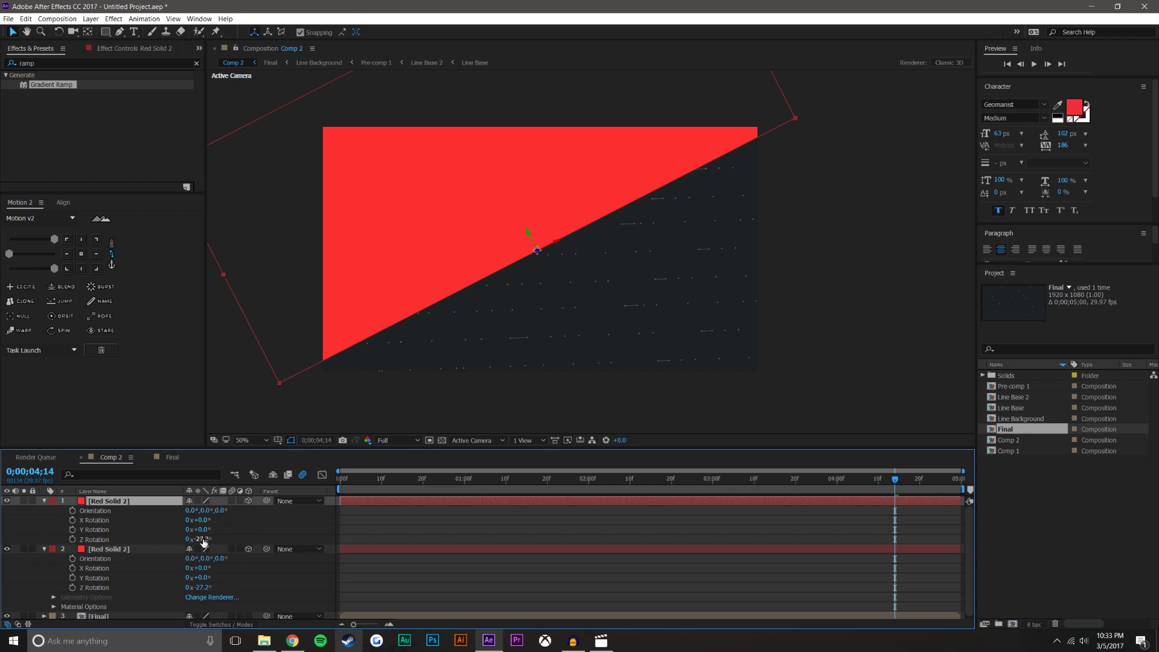
left_click(203, 539)
key("Return")
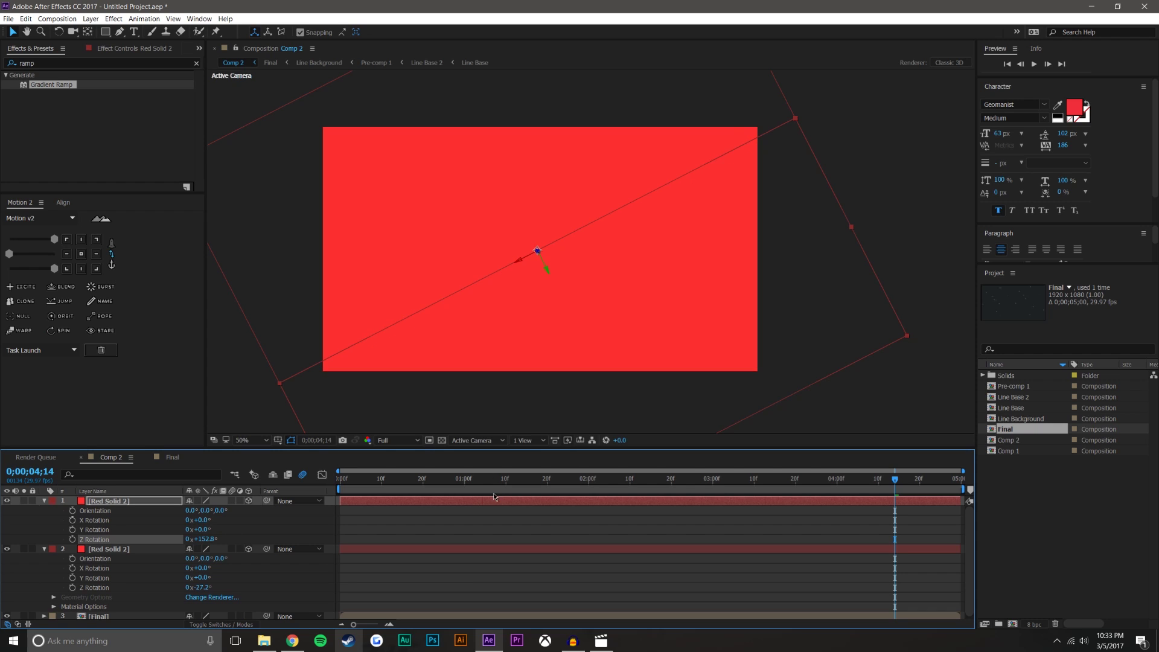
left_click(118, 504)
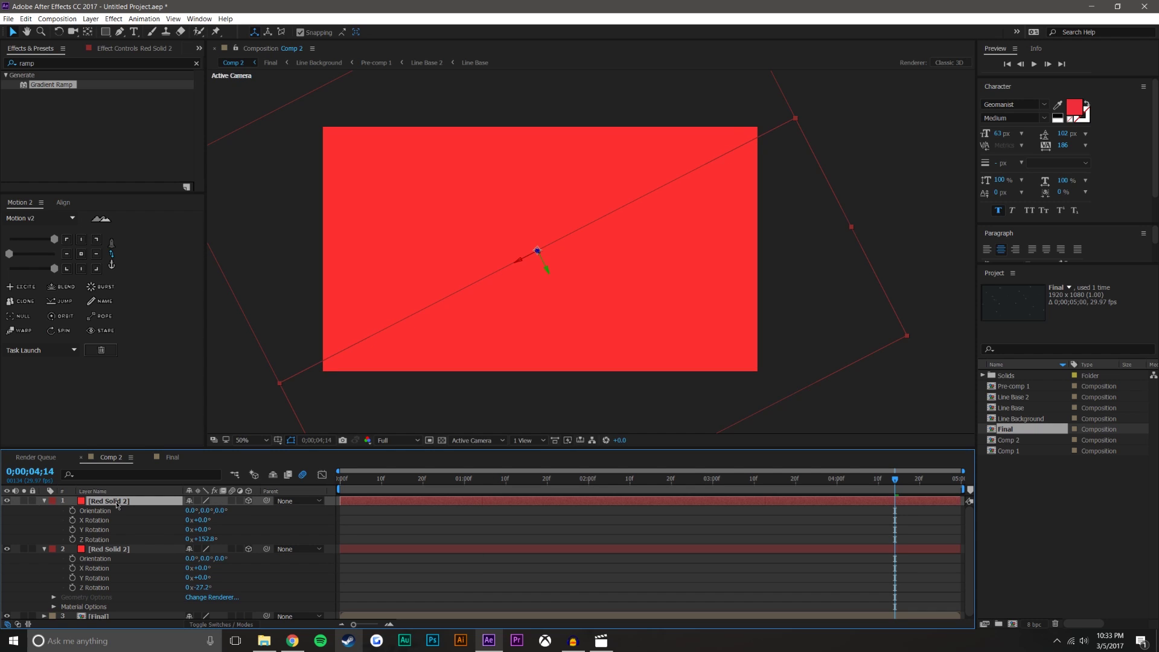
key("Return")
left_click(110, 550)
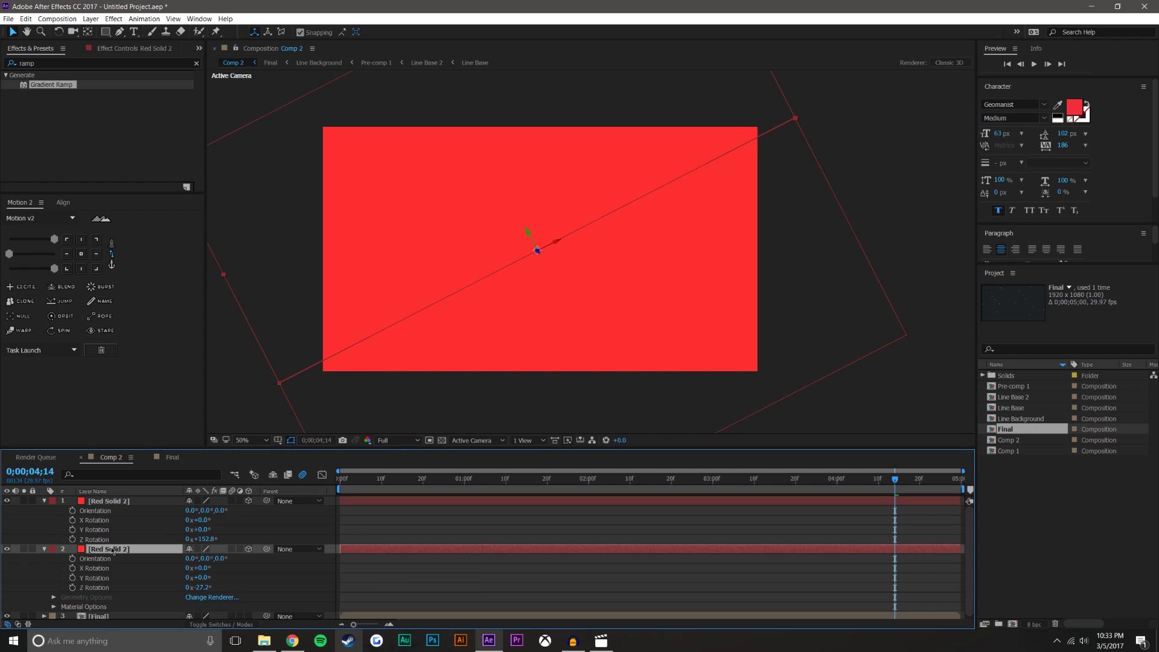
key("Return")
left_click(445, 606)
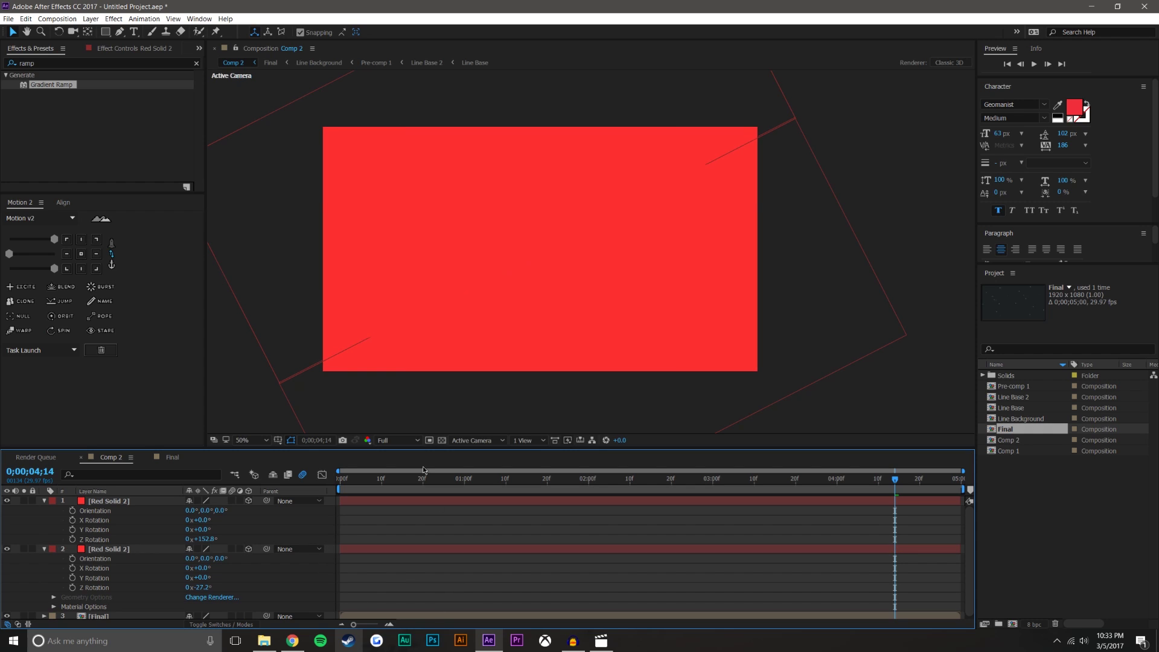
Step: Add Position keyframes to both red solids at 0;00;04;14 and go to 0;00;04;29
left_click(105, 503)
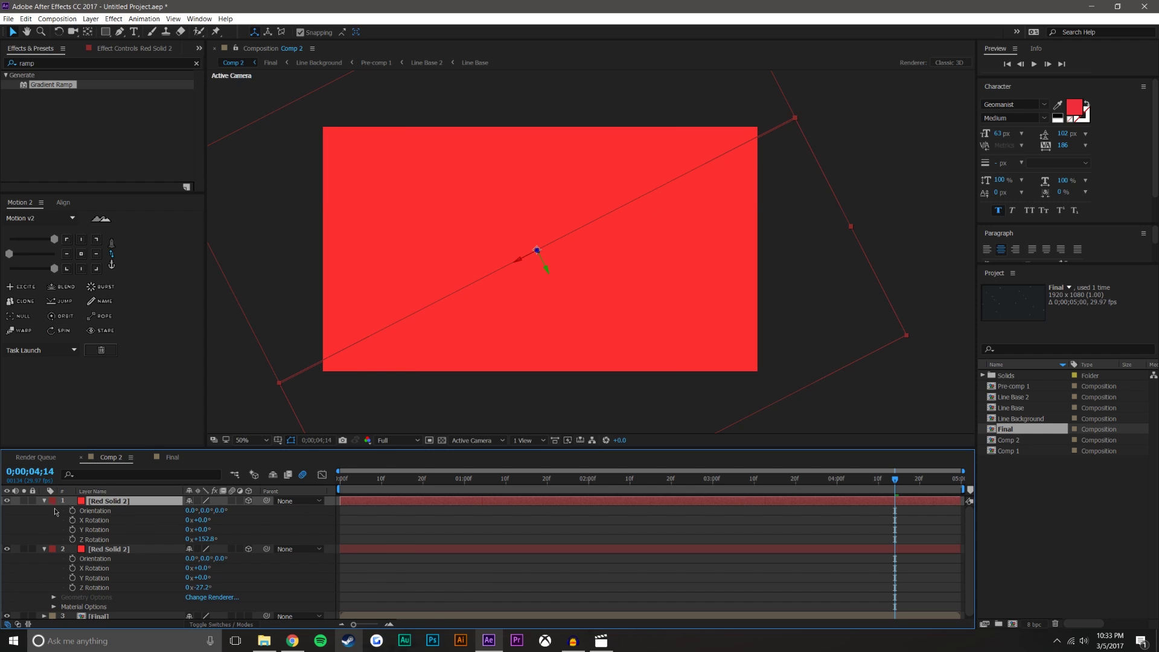
left_click(7, 501)
mouse_move(895, 479)
left_mouse_down()
mouse_move(778, 478)
mouse_move(895, 478)
left_mouse_up()
left_click(6, 501)
left_click(109, 548, "ctrl")
key("p")
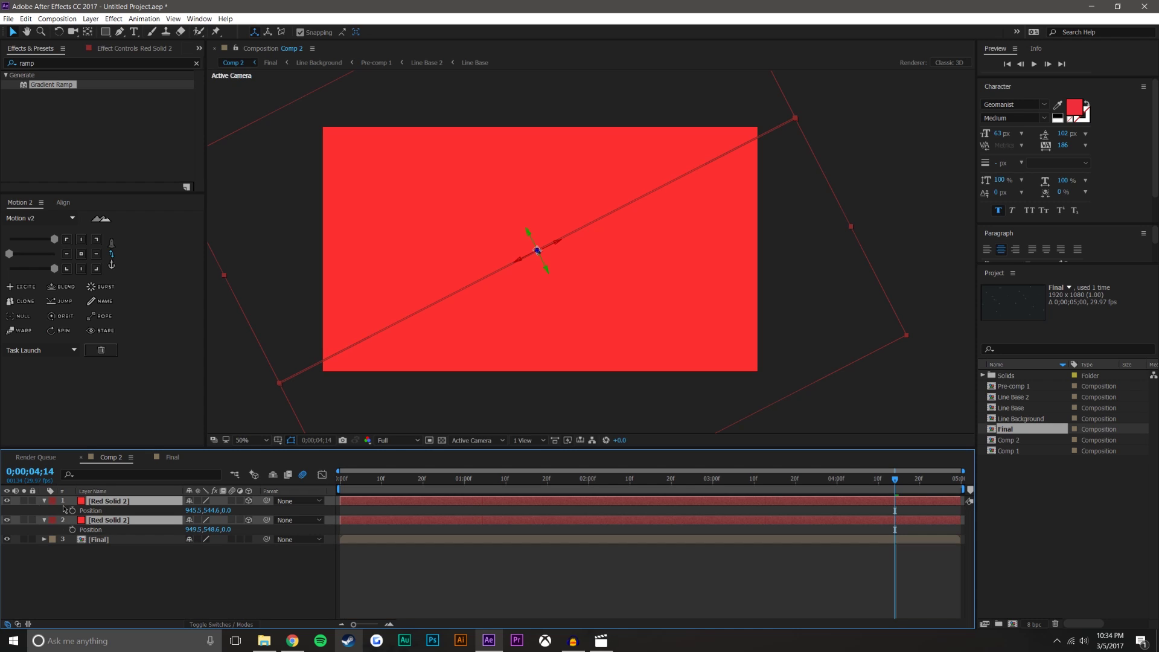
key("space")
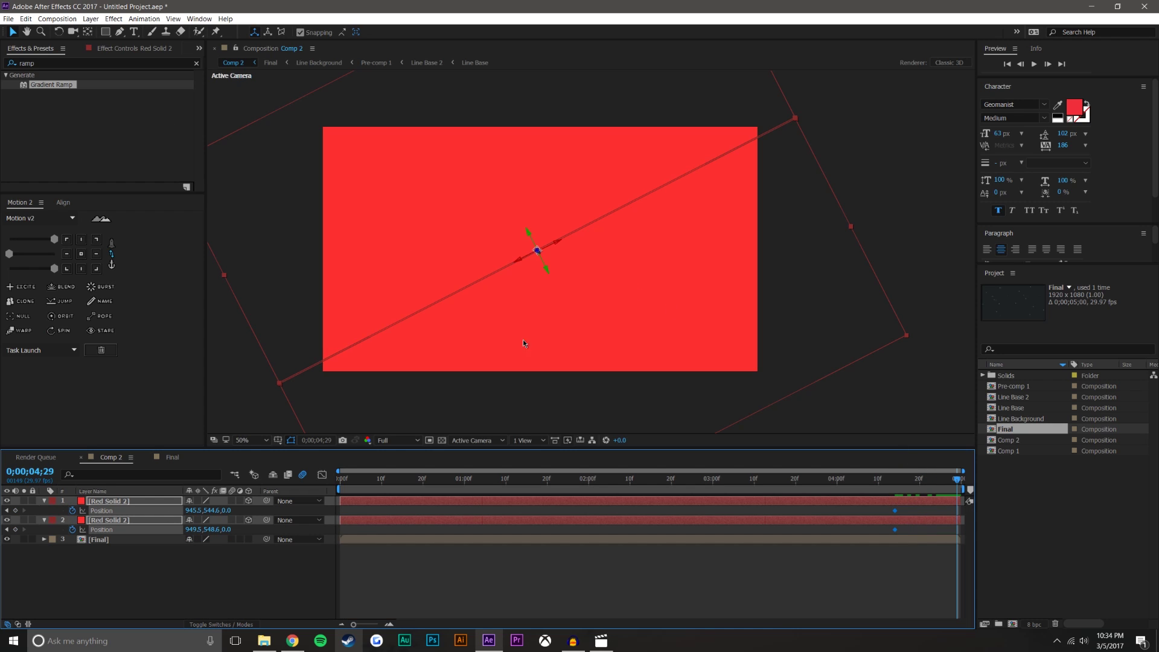
Step: Move the lower red solid off-frame to about 1383, 1396 and the upper one to about 510, -307 at 0;00;04;29
left_click_drag(551, 278, 597, 341)
key("ctrl+z")
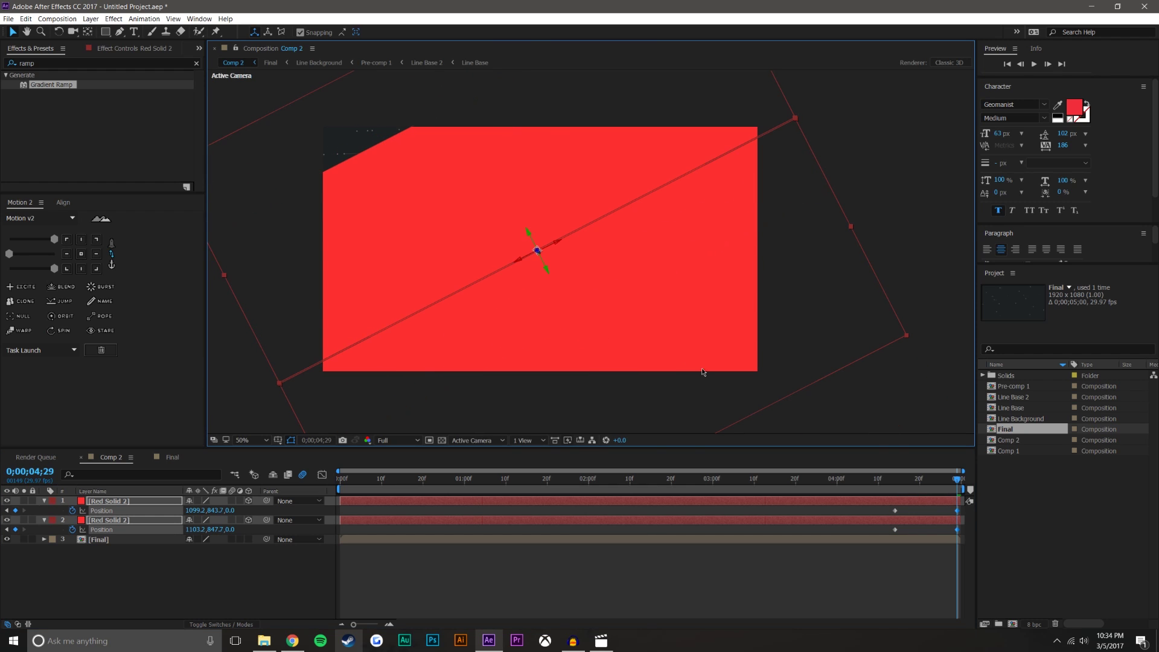
left_click(845, 295)
left_click_drag(543, 266, 688, 477)
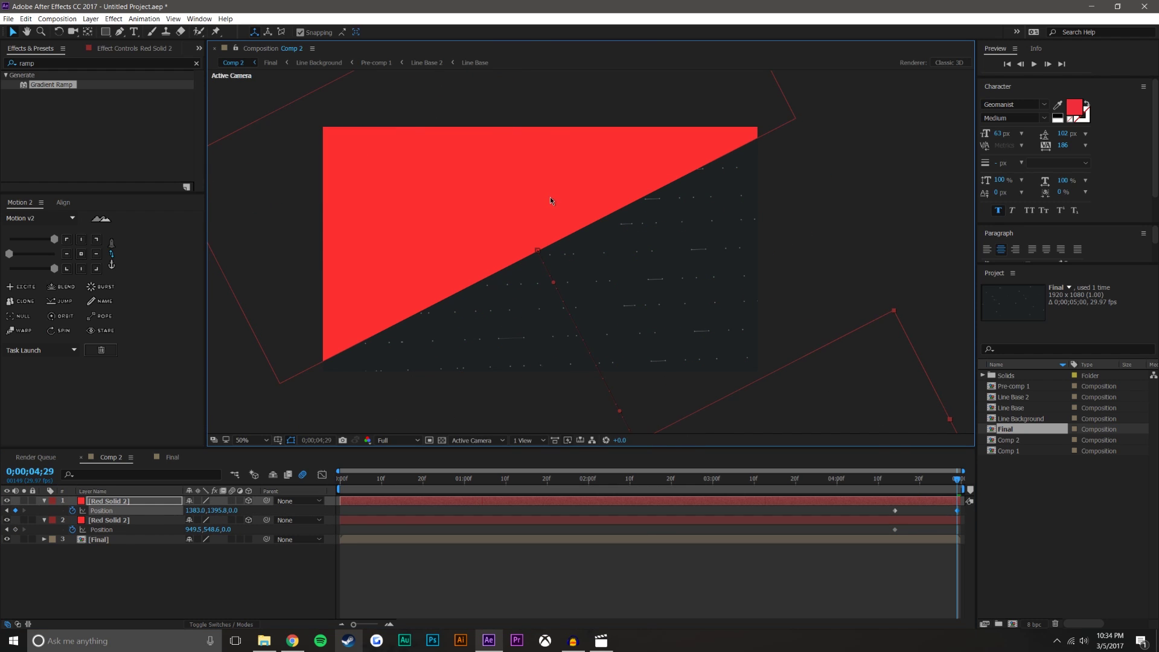
left_click(531, 234)
left_click_drag(524, 225, 368, 70)
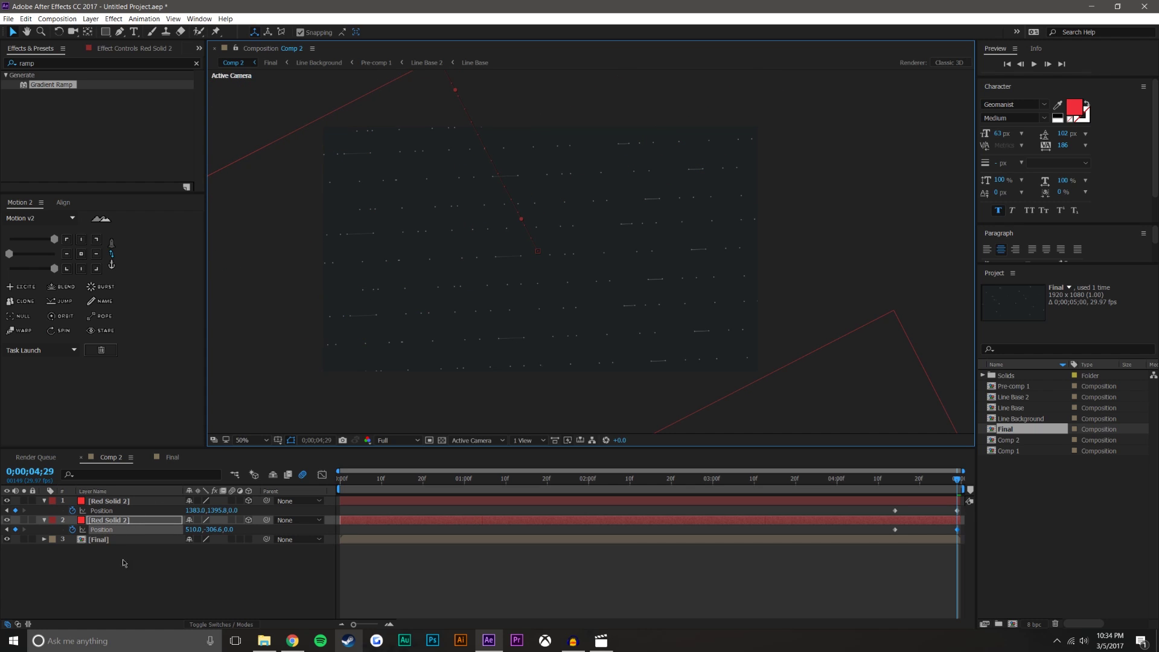
Step: Pre-compose the two animated red solids together
left_click(123, 560)
left_click(127, 501)
left_click(127, 521, "shift")
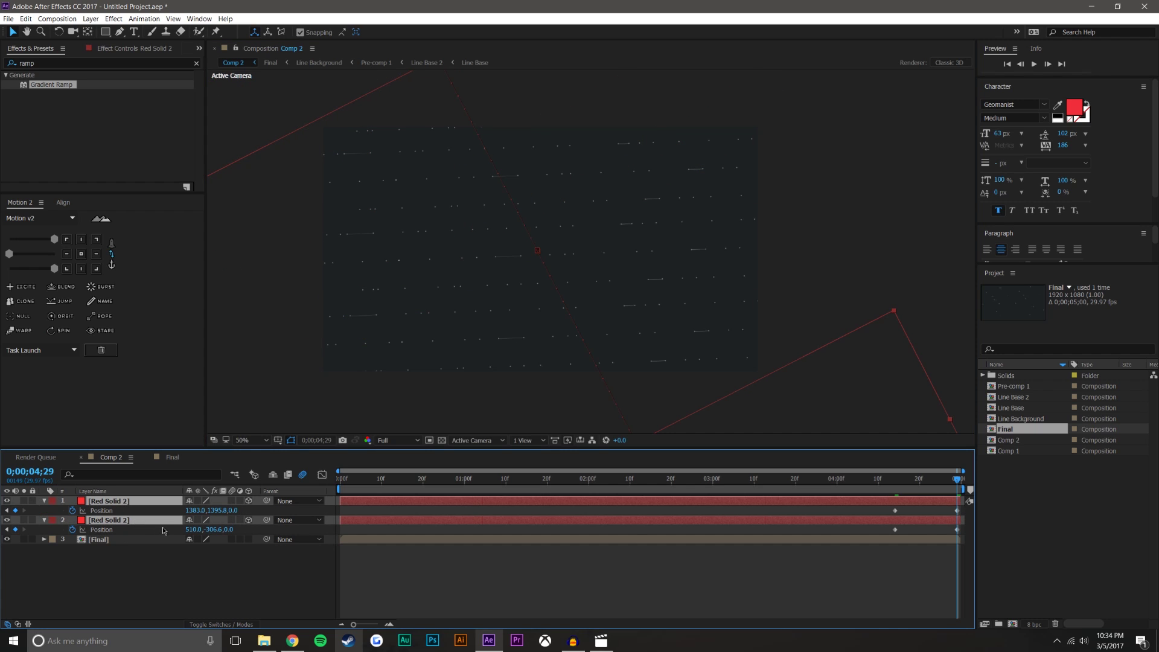
key("ctrl+shift+c")
left_click(607, 384)
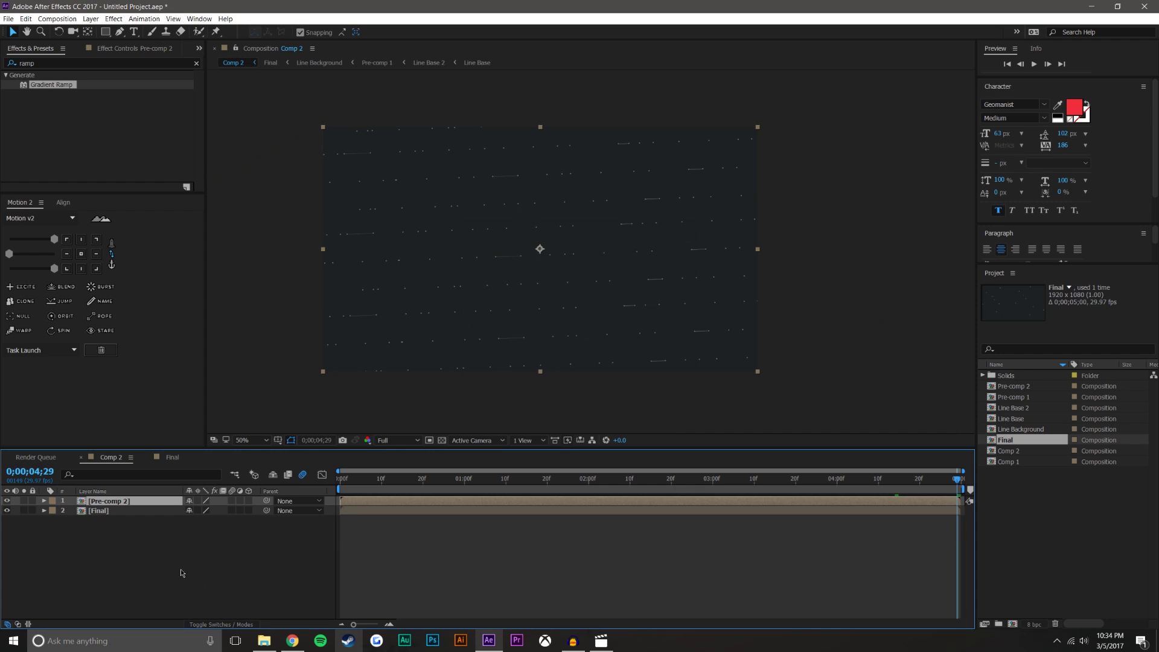
Step: Set the Final layer's track matte to Alpha, using the pre-composed red solids above it
left_click(181, 578)
left_click(221, 624)
left_click(254, 512)
left_click(265, 536)
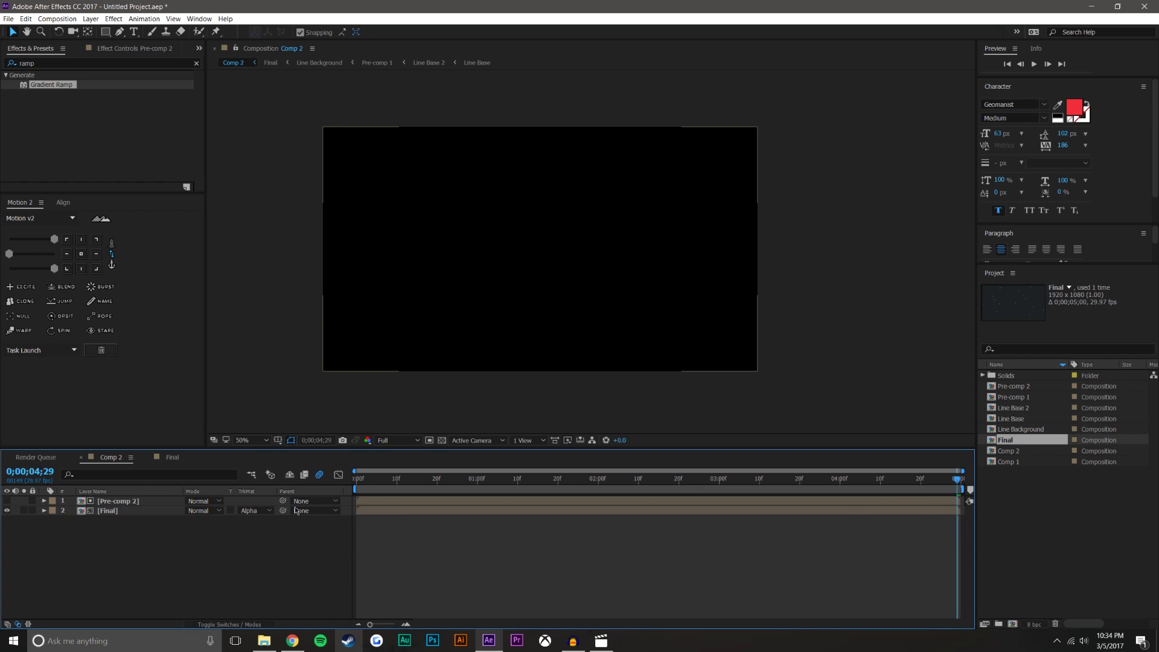
Step: Shift the Pre-comp 2 matte layer about 6 frames earlier in Comp 2 so the split starts sooner against the logo animation
mouse_move(959, 480)
left_mouse_down()
mouse_move(811, 471)
mouse_move(907, 455)
mouse_move(896, 481)
left_mouse_up()
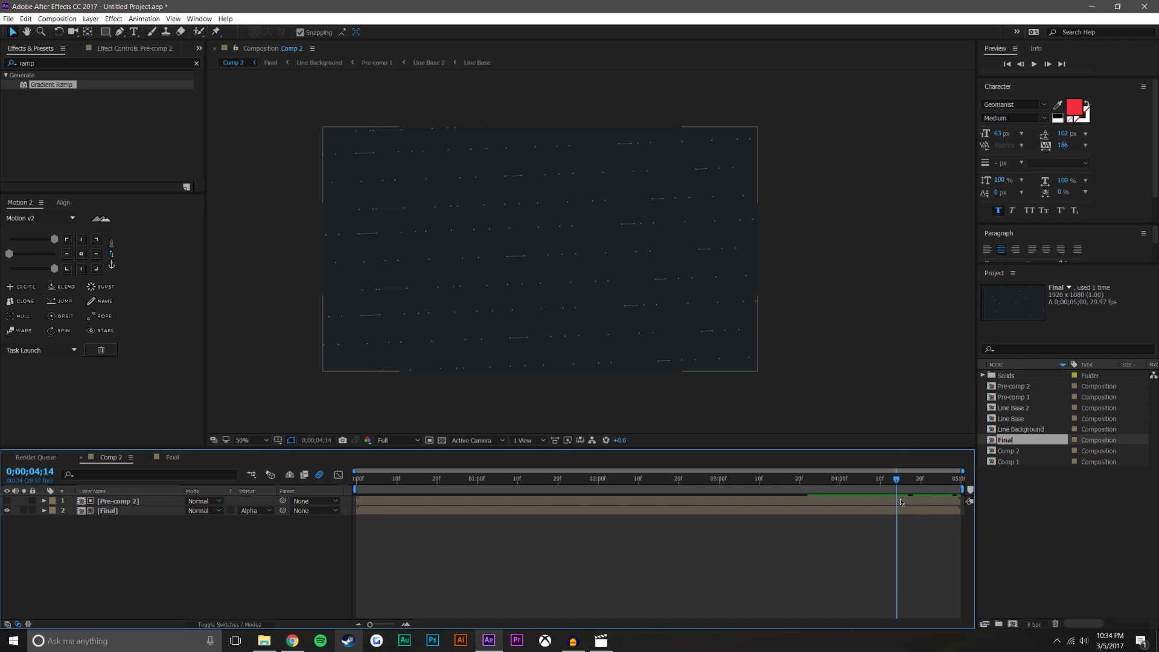
left_click(898, 502)
mouse_move(896, 481)
left_mouse_down()
mouse_move(854, 478)
mouse_move(878, 478)
mouse_move(863, 478)
left_mouse_up()
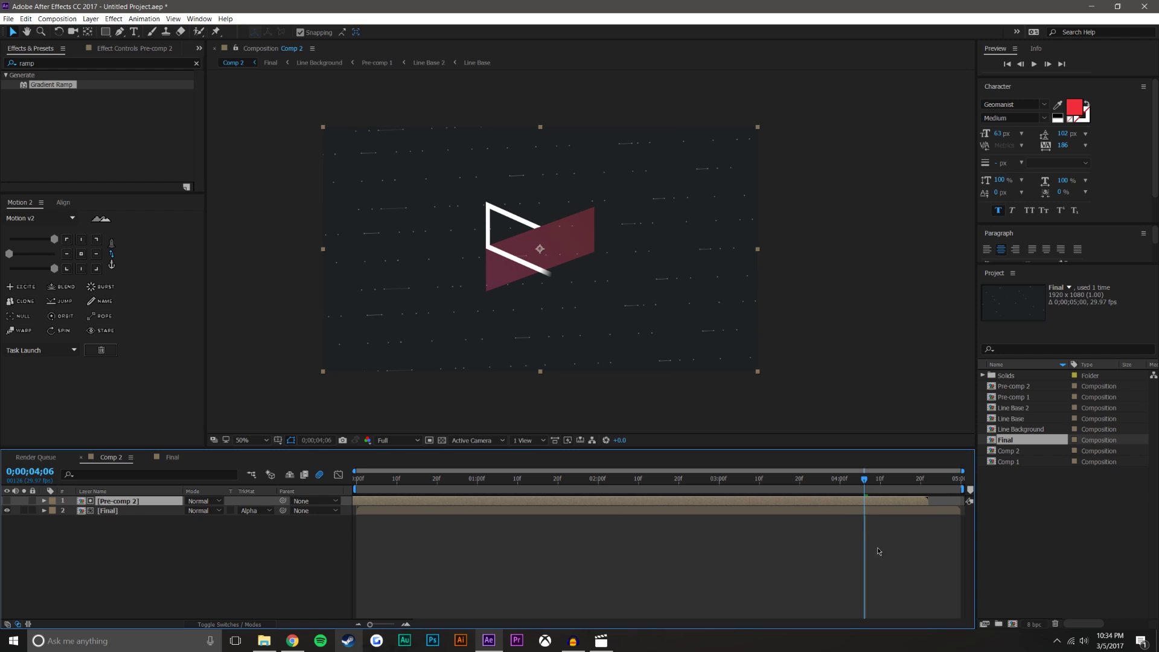
left_click(879, 551)
mouse_move(867, 483)
left_mouse_down()
mouse_move(880, 482)
mouse_move(864, 482)
left_mouse_up()
left_click(885, 502)
mouse_move(865, 478)
left_mouse_down()
mouse_move(920, 478)
mouse_move(848, 479)
left_mouse_up()
Step: Open Pre-comp 2 and apply Motion v2 easing to all Position keyframes of both red solids
double_click(117, 502)
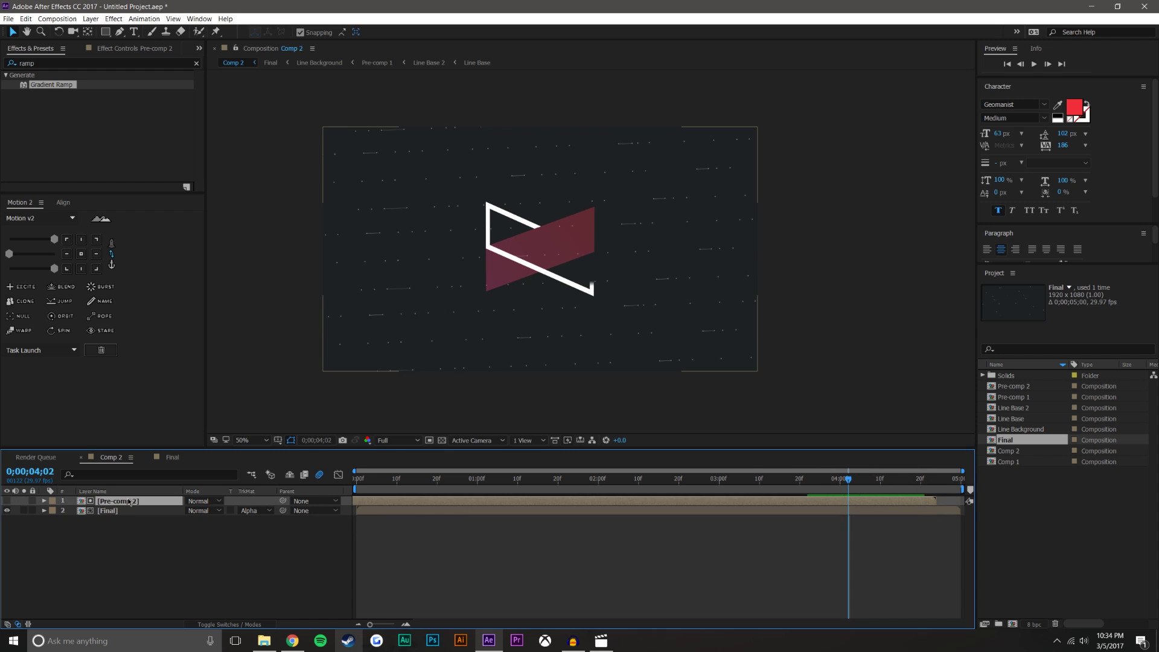
left_click_drag(154, 539, 111, 492)
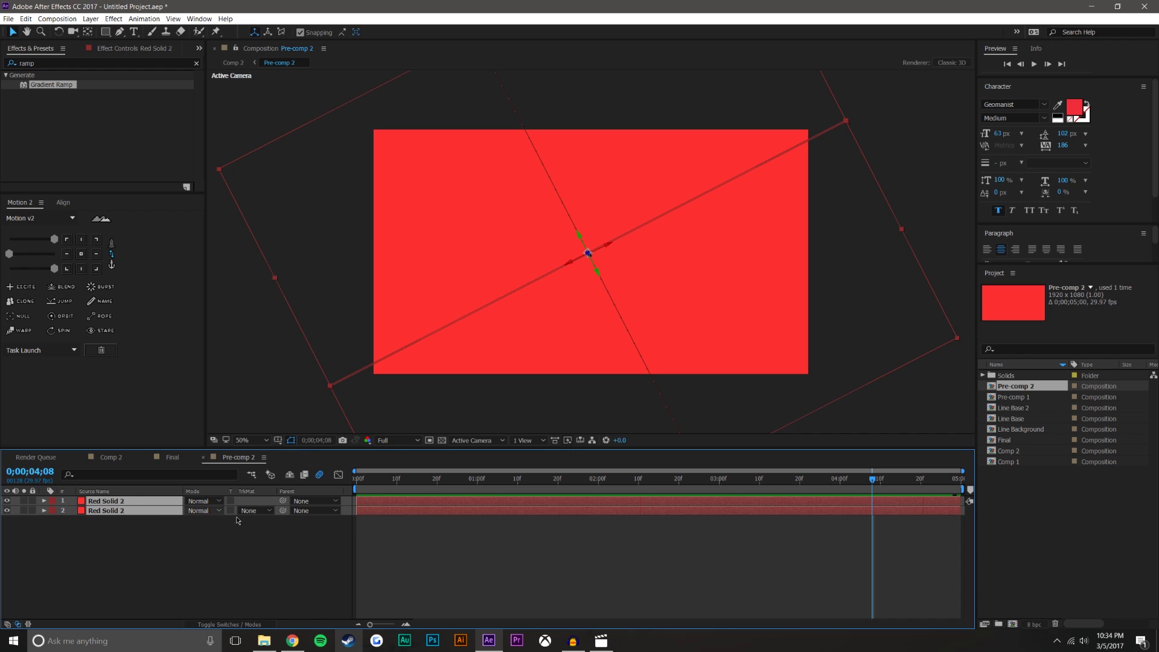
key("u")
left_click(877, 561)
left_click_drag(886, 513, 964, 541)
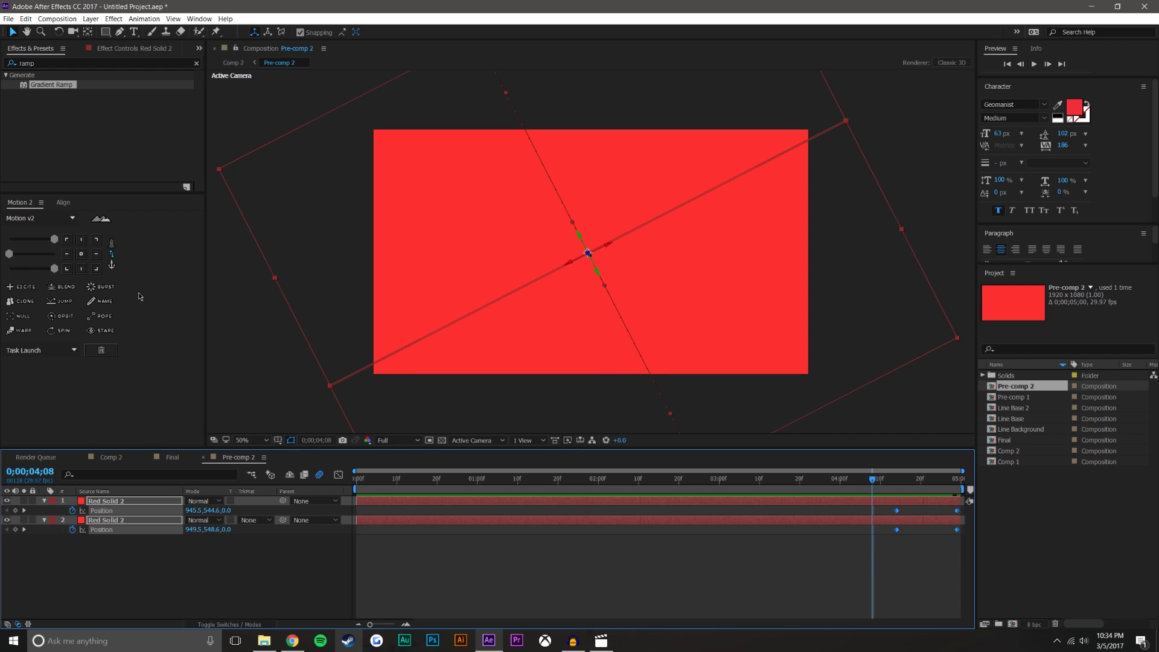
left_click(58, 247)
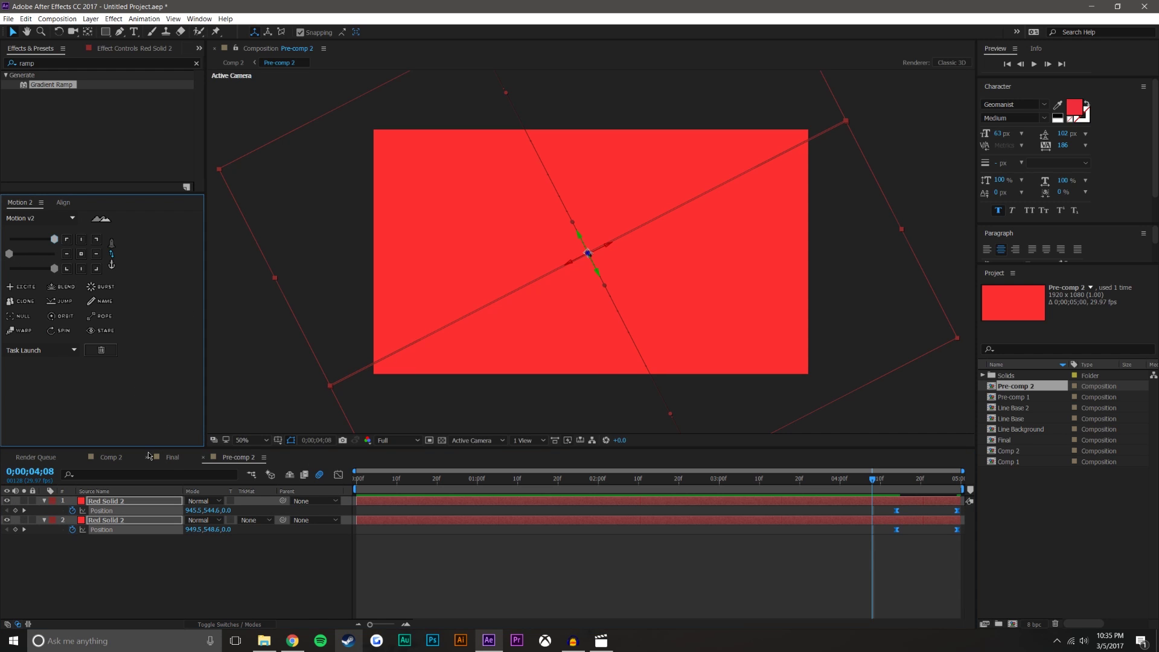
Step: Return to Comp 2 and set the current time to 0;00;00;00
left_click(172, 458)
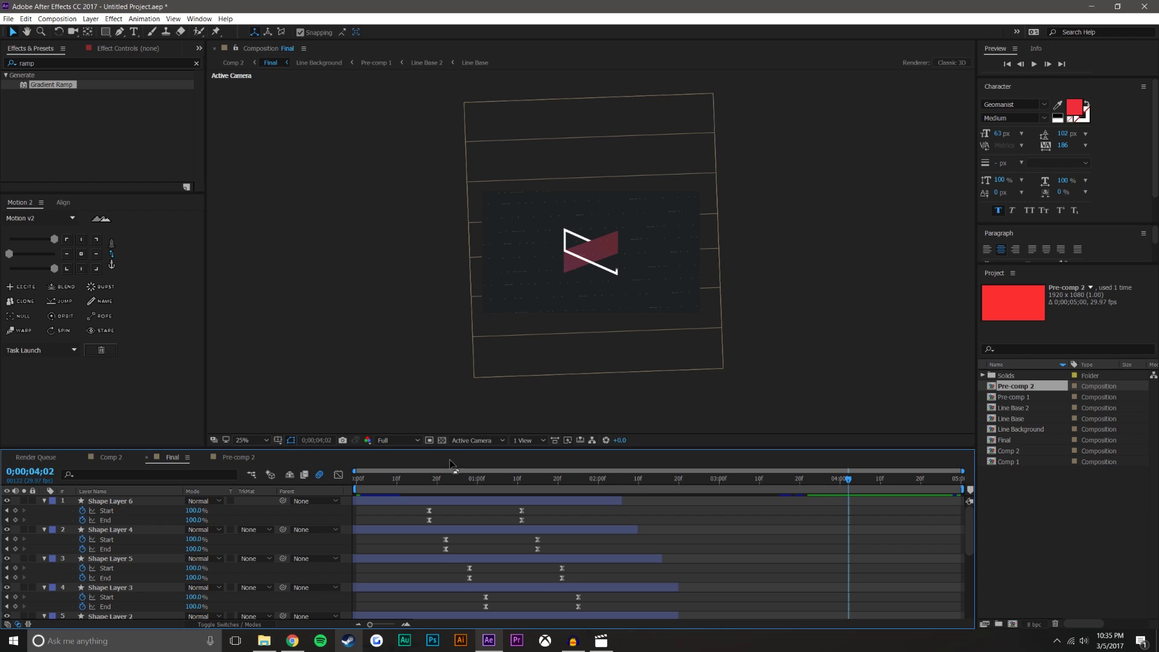
left_click(109, 459)
left_click(555, 570)
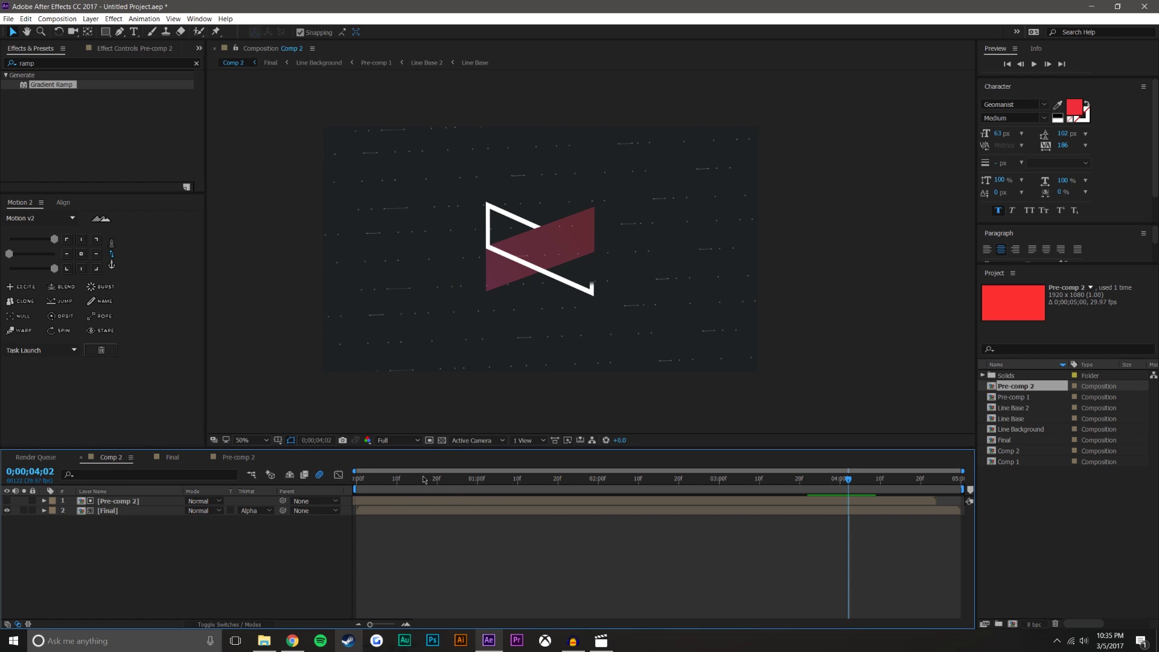
left_click_drag(418, 478, 355, 474)
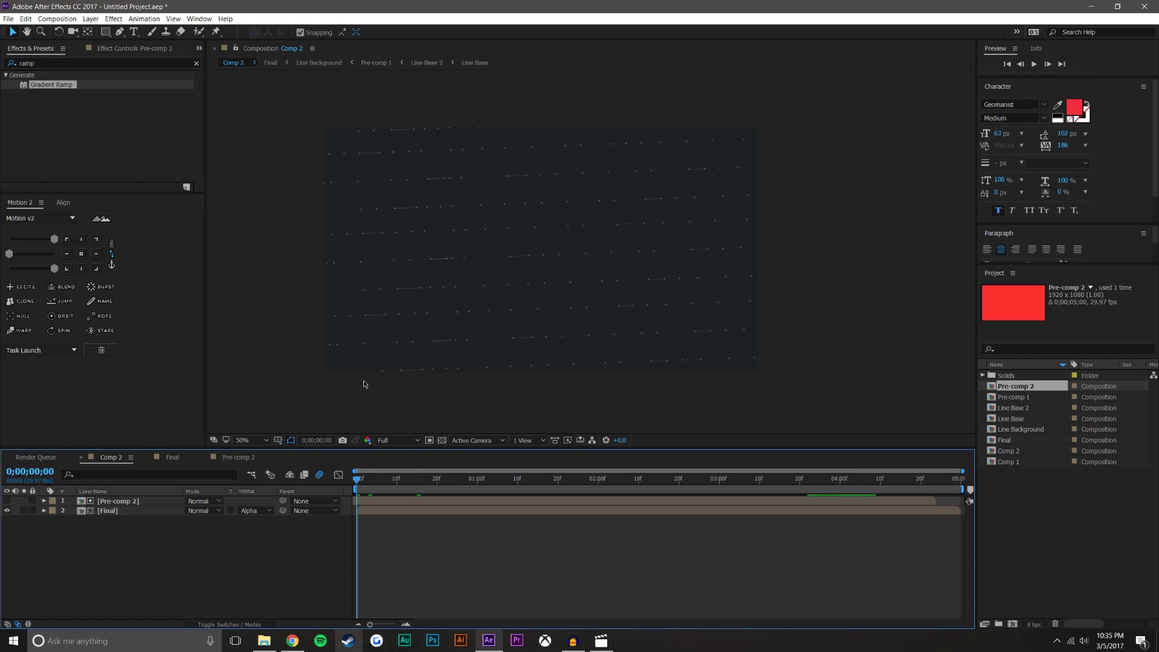